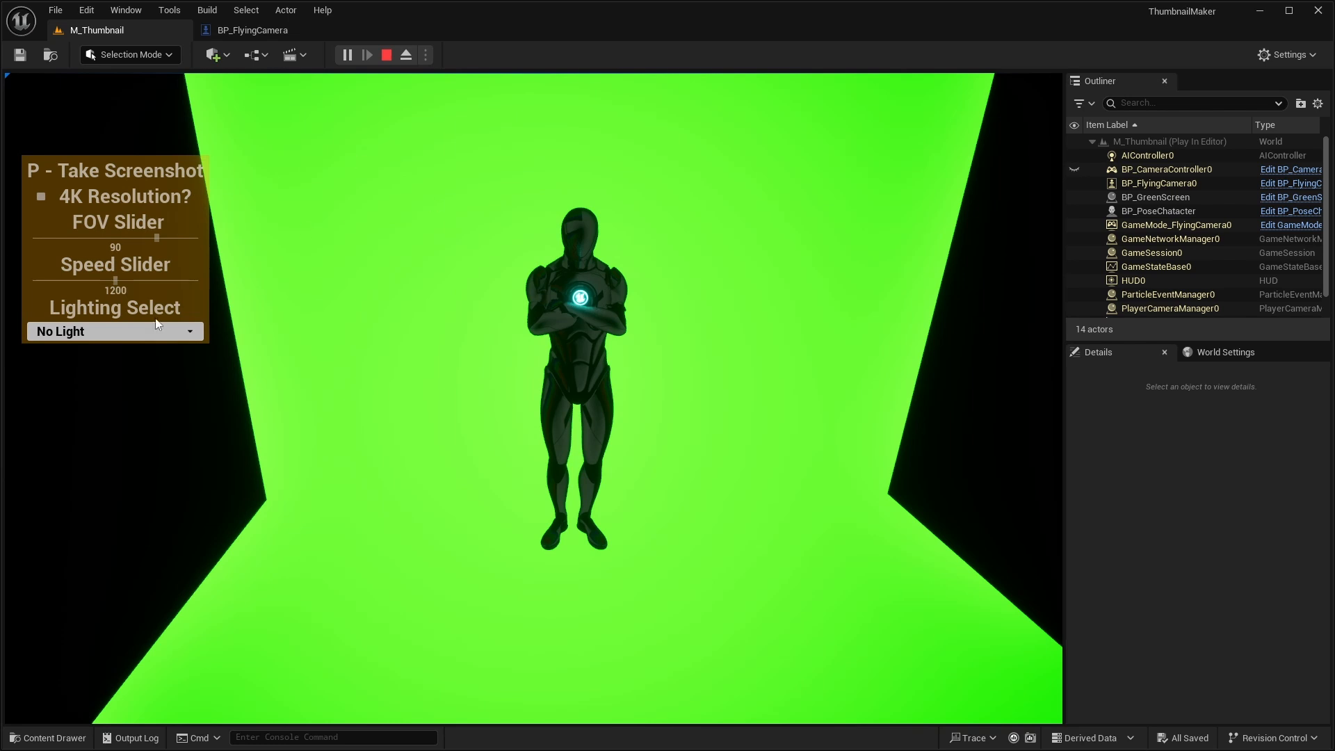
- Take a high-resolution screenshot of the posed character and narrow the camera's field of view to about 63.5
key(p)
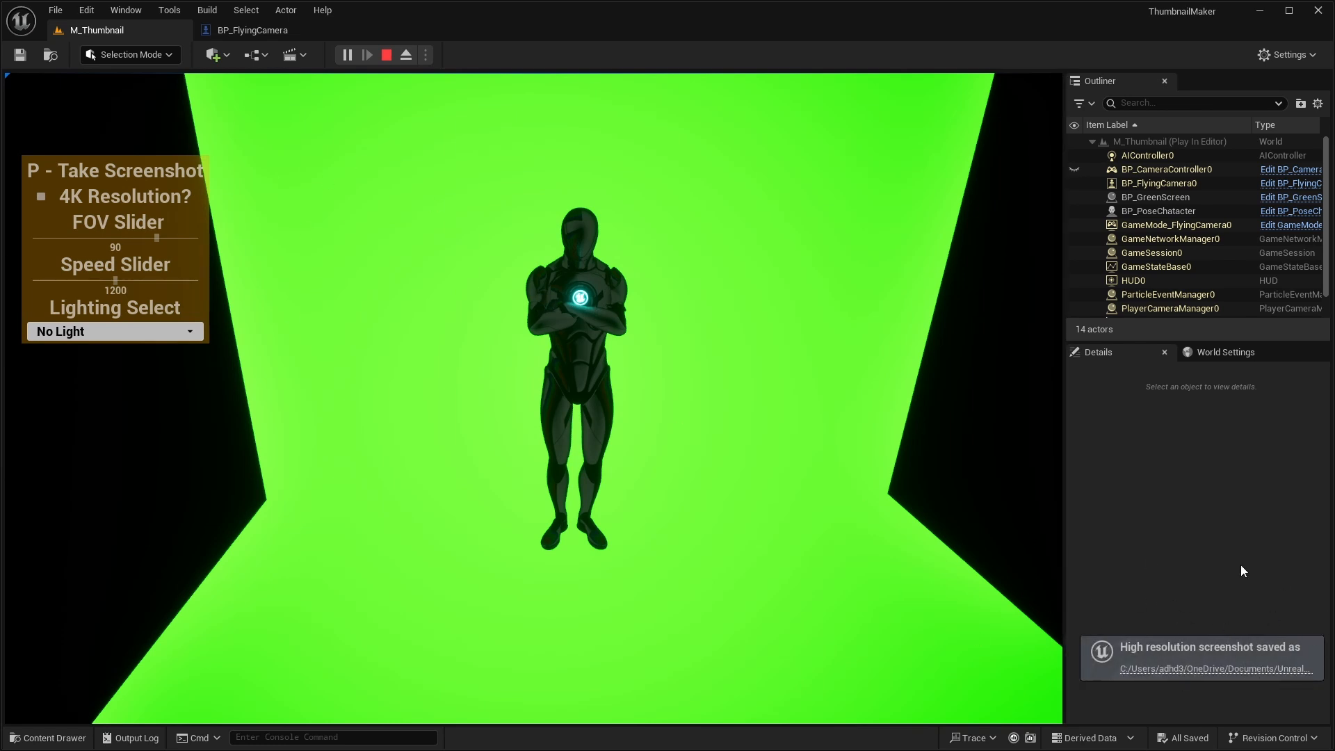
drag(153, 239, 121, 252)
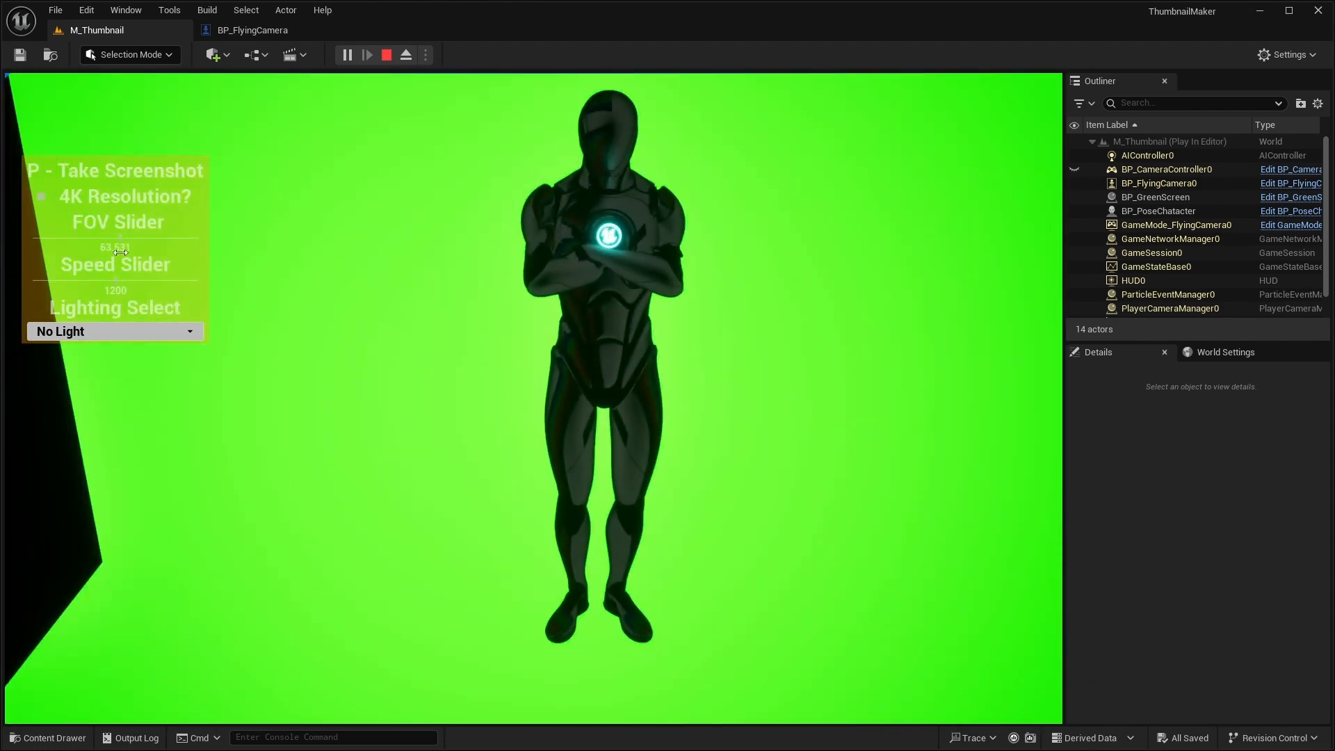
click(377, 345)
key(s)
- Raise the camera speed to 2,400 and fly around in front of the green screen
drag(116, 282, 312, 312)
click(311, 313)
key(s)
key(d)
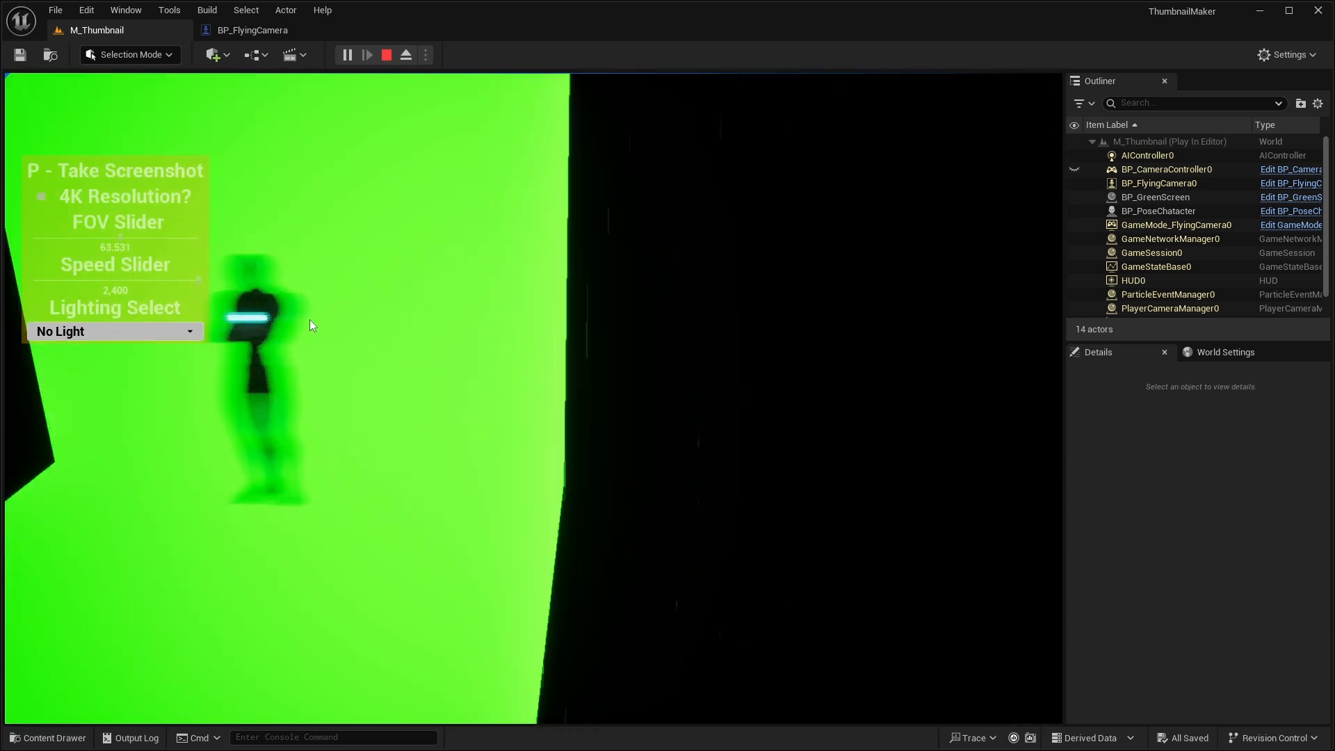
key(a)
key(s)
- Lower the camera speed to about 213 and fly towards the character
drag(159, 282, 47, 281)
click(380, 319)
key(w)
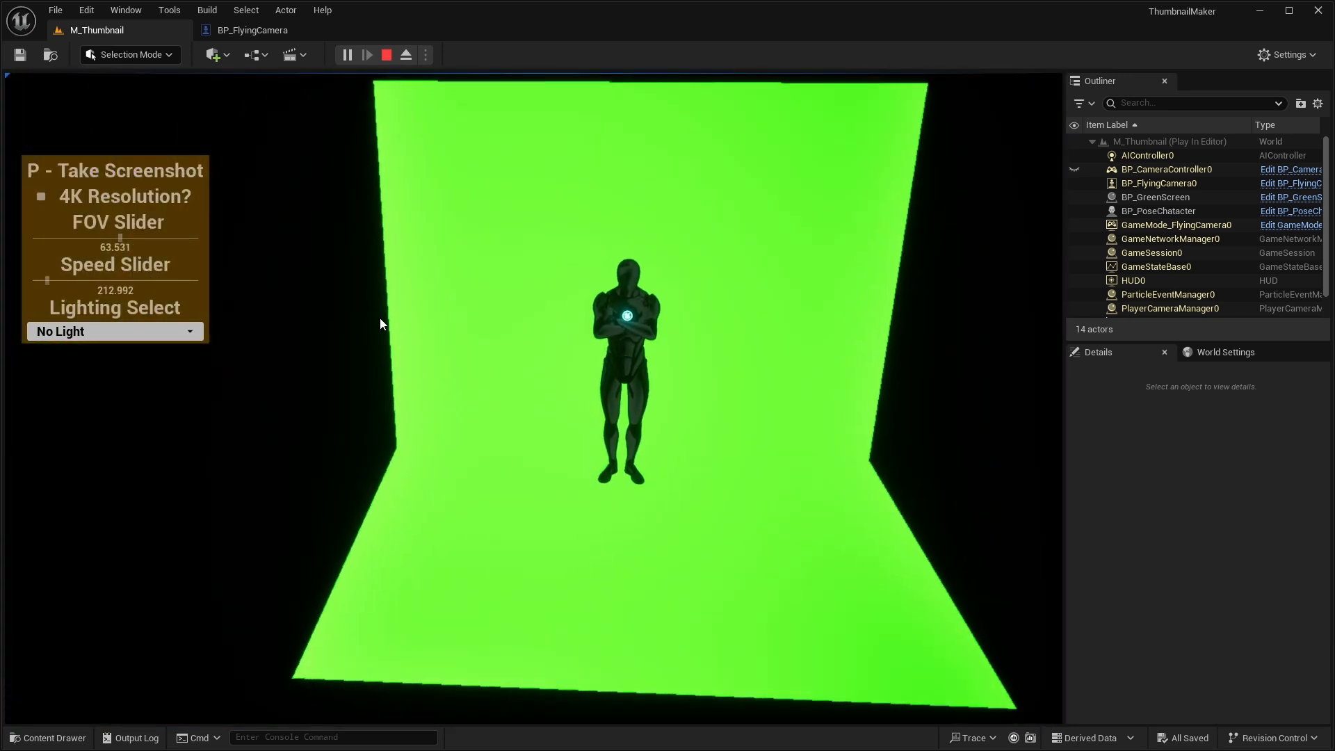
- Try the No Light and One Overhead lighting options on the character and settle on Three-Point
click(138, 331)
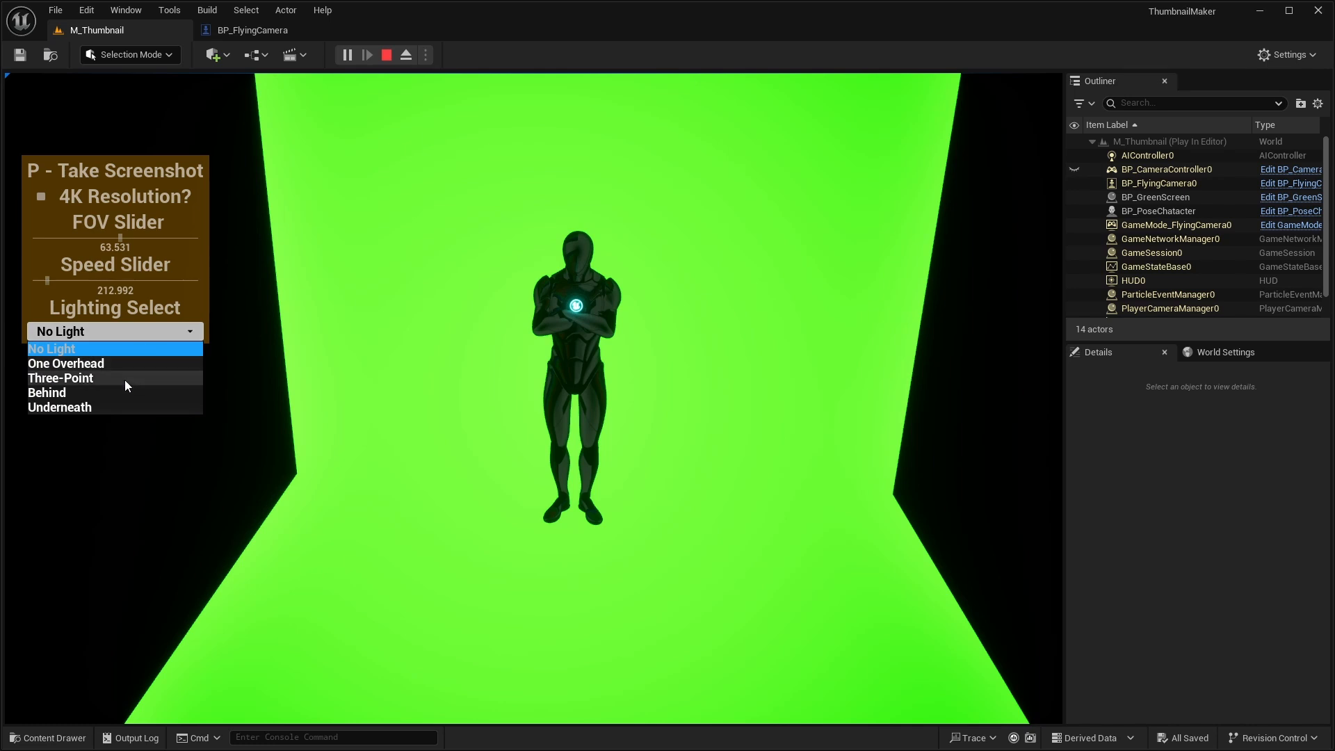
click(124, 379)
click(110, 333)
click(110, 349)
click(108, 333)
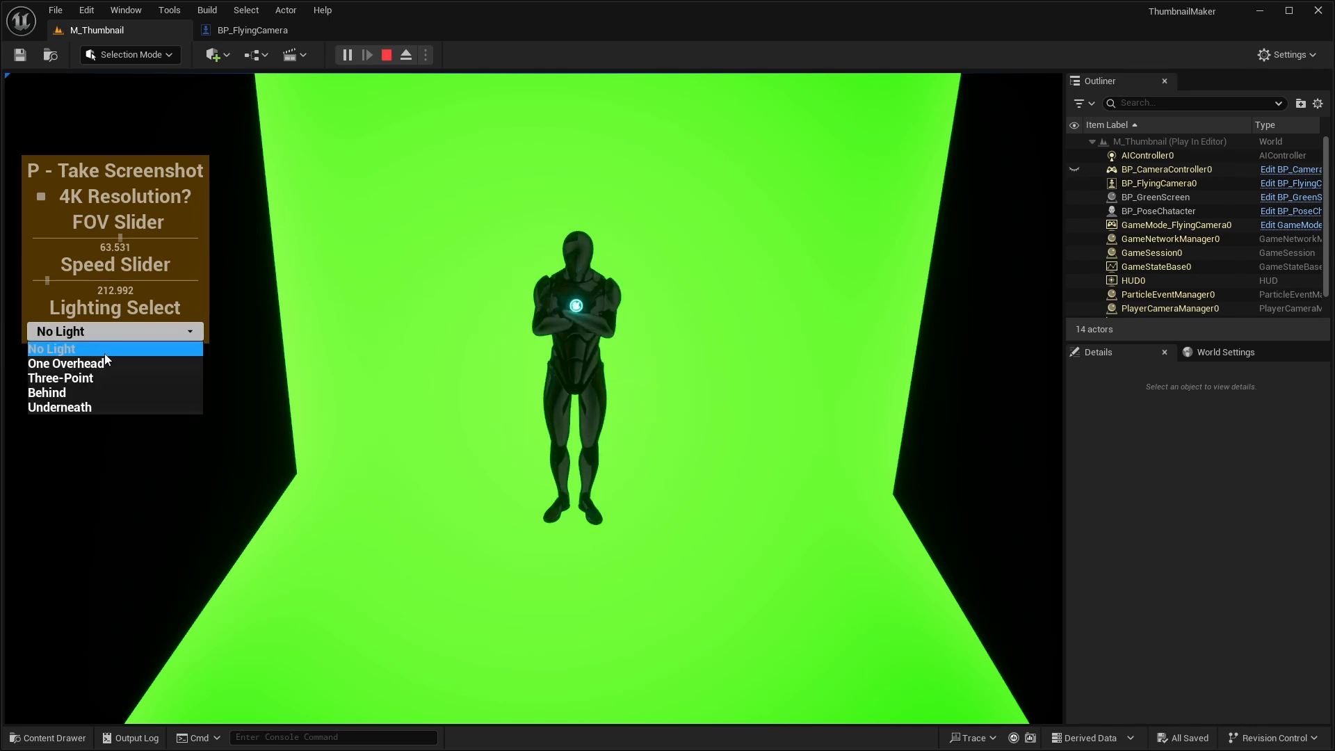
click(103, 361)
click(108, 334)
click(102, 377)
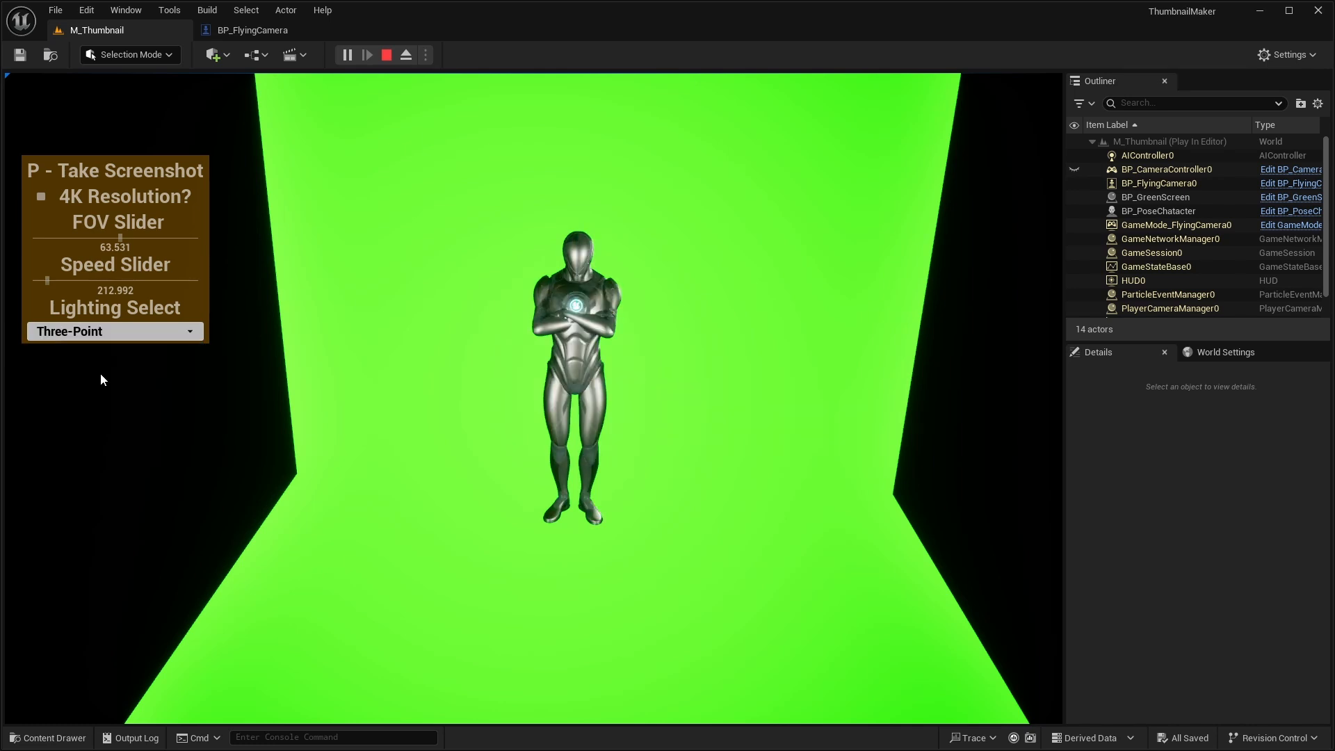
- Fly the camera closer and around the character to examine the three-point lighting from an angle
key(w)
key(w)
key(d)
right_drag(473, 415, 503, 394)
key(s)
key(a)
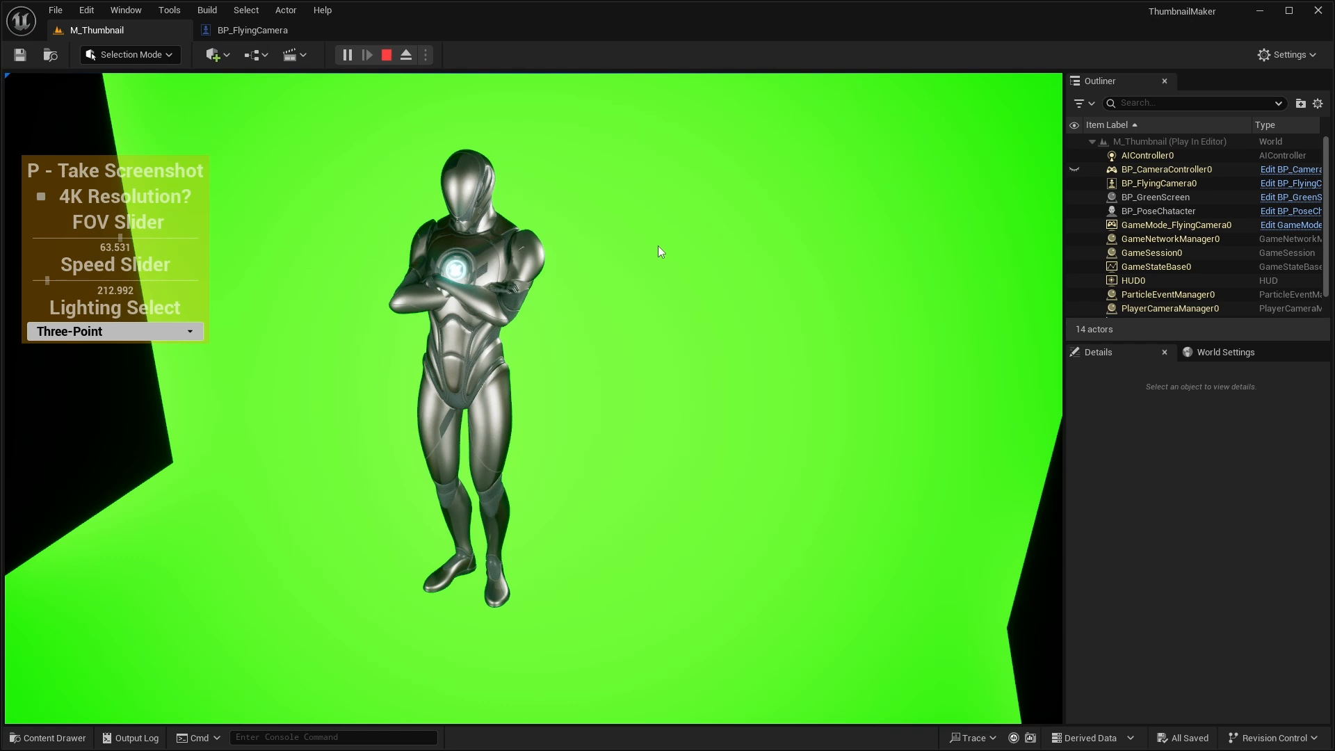
key(a)
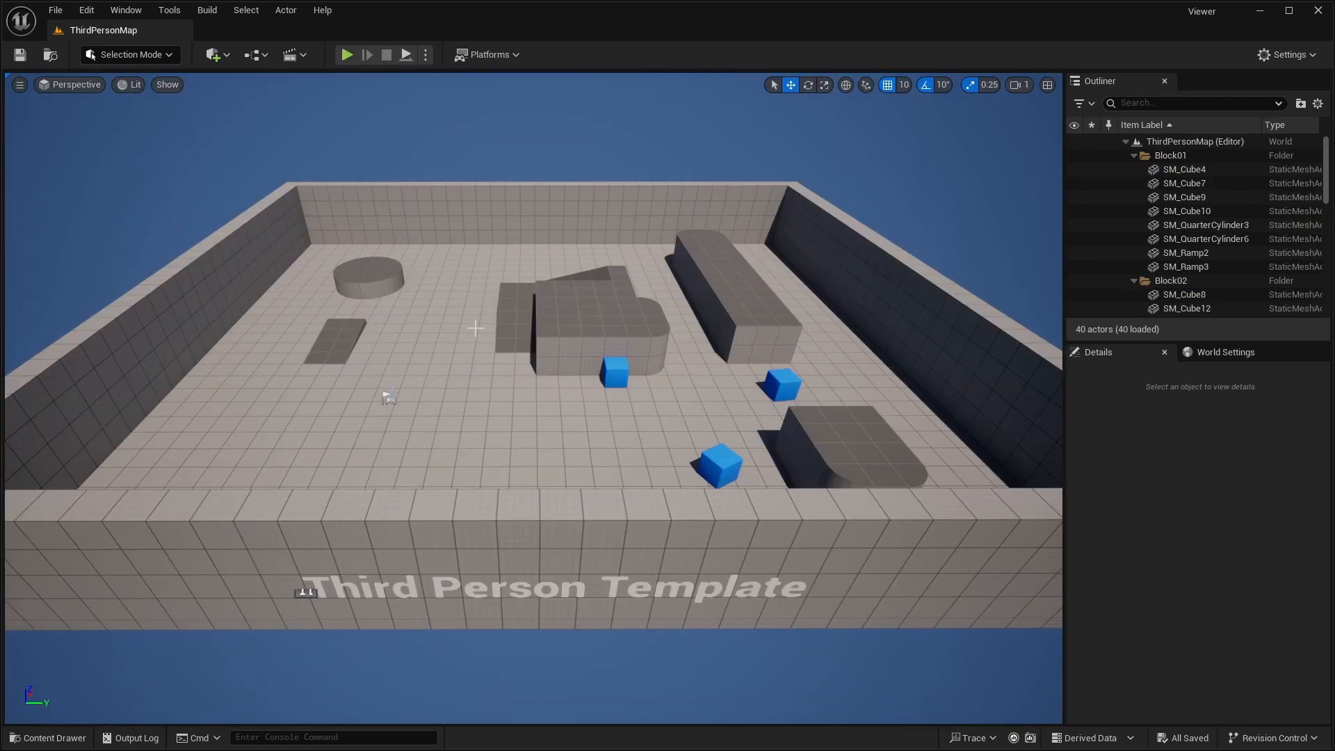
- Create a level named Level_EMpty in the Content folder and open it, saving the new asset
click(48, 738)
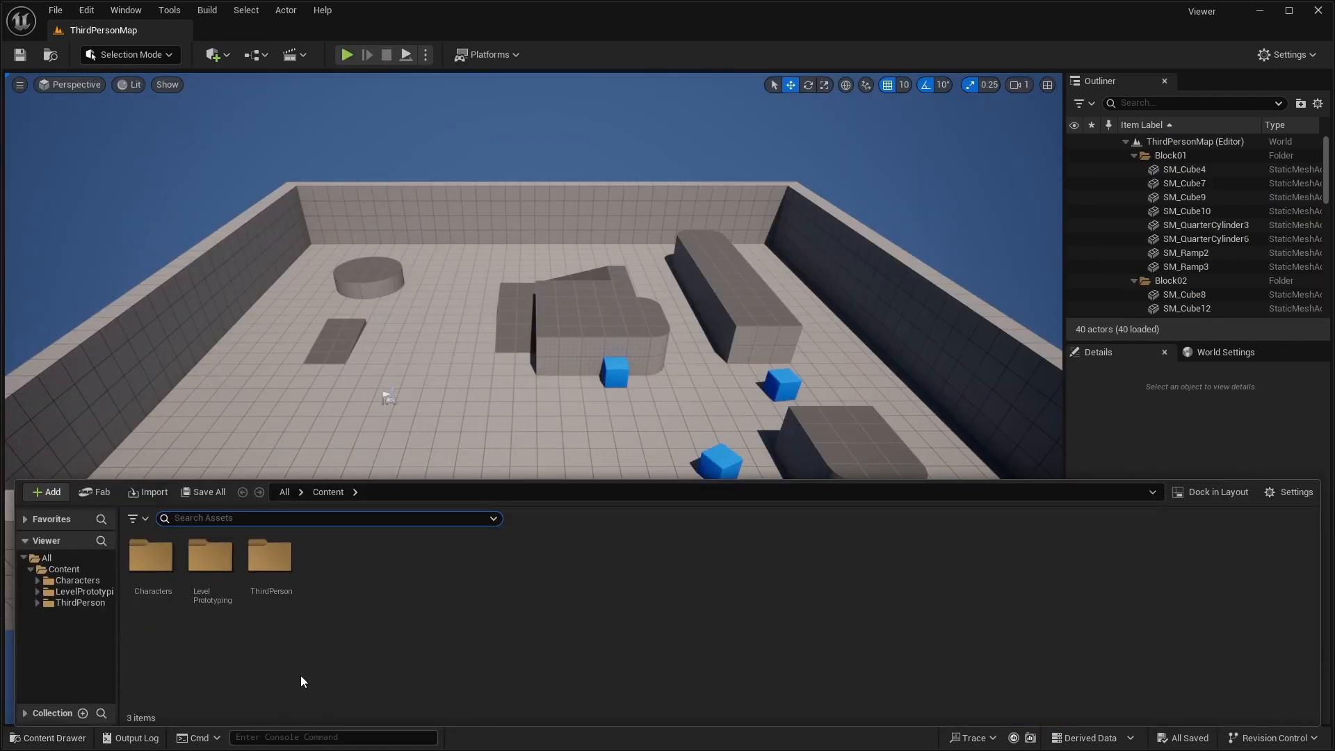
right_click(346, 649)
click(445, 260)
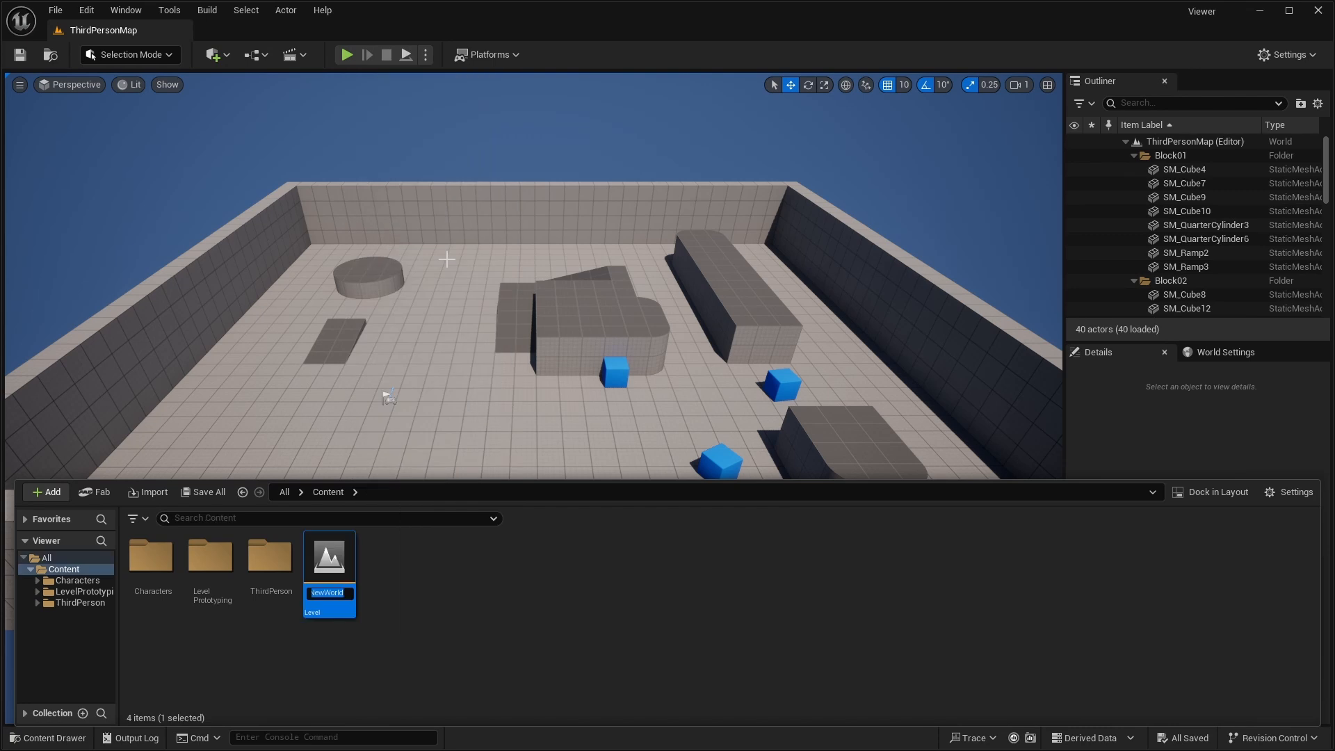
text(Le)
key(Return)
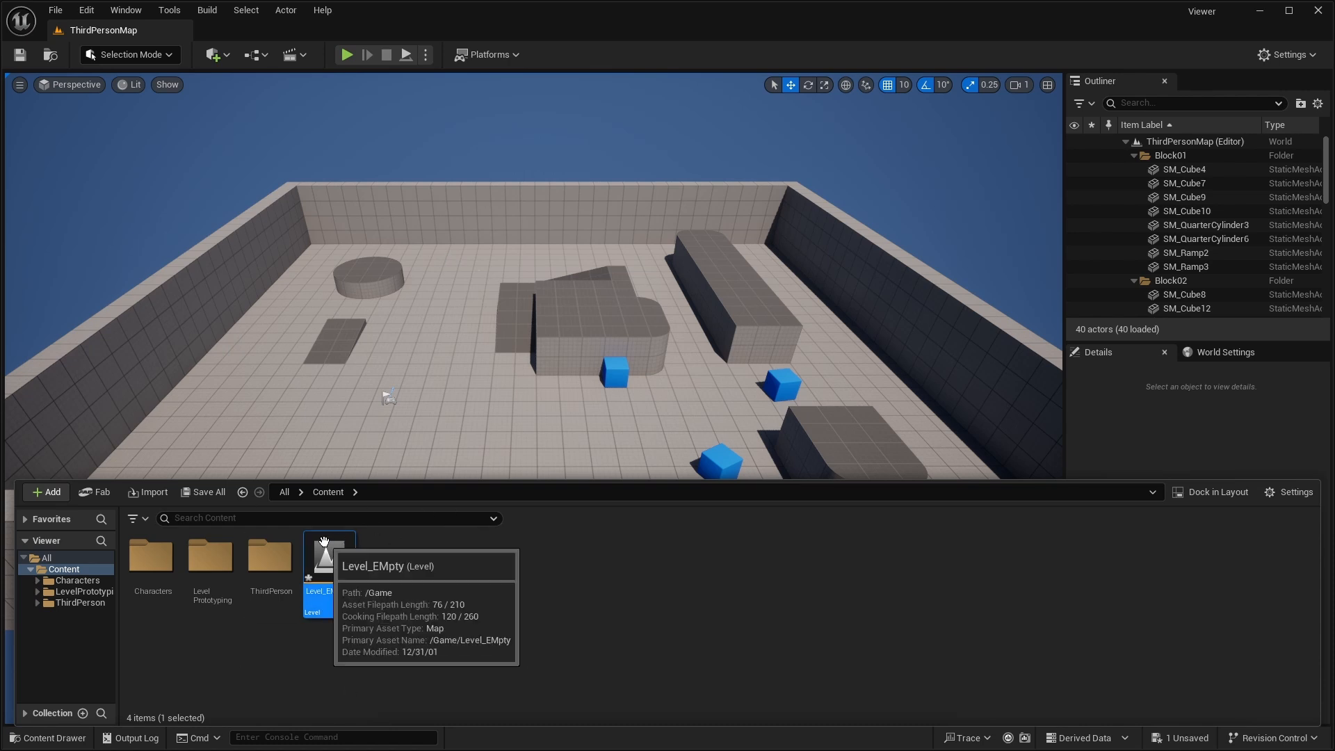
double_click(328, 577)
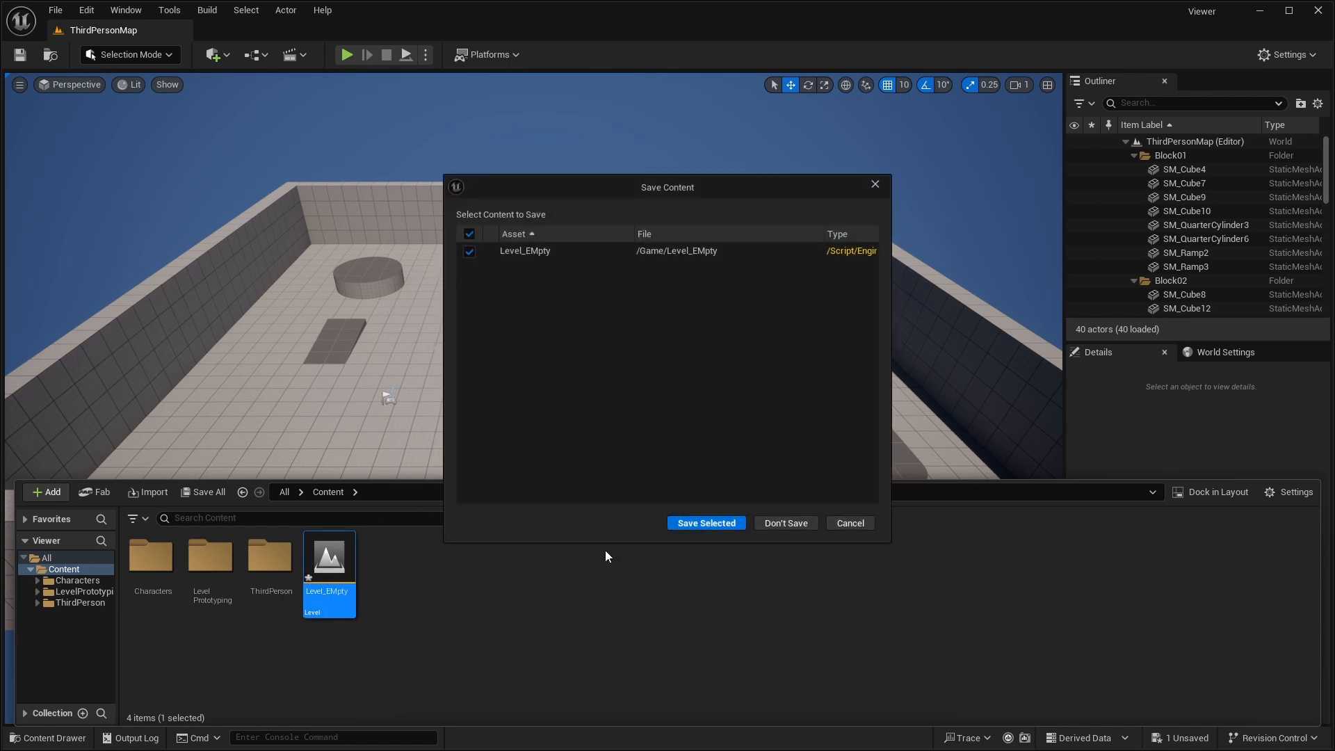
click(679, 526)
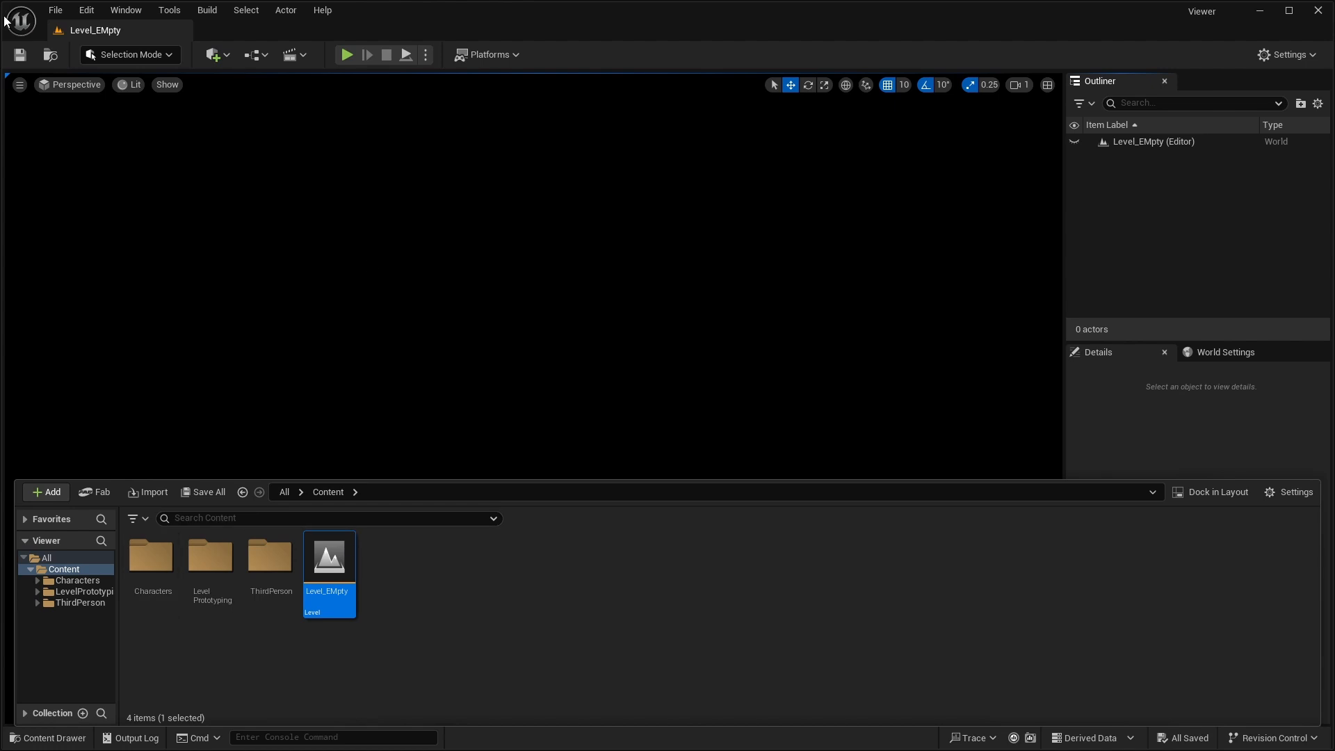
- Set both the Editor Startup Map and the Game Default Map to Level_EMpty in the project's Maps & Modes settings
click(55, 10)
mouse_move(92, 11)
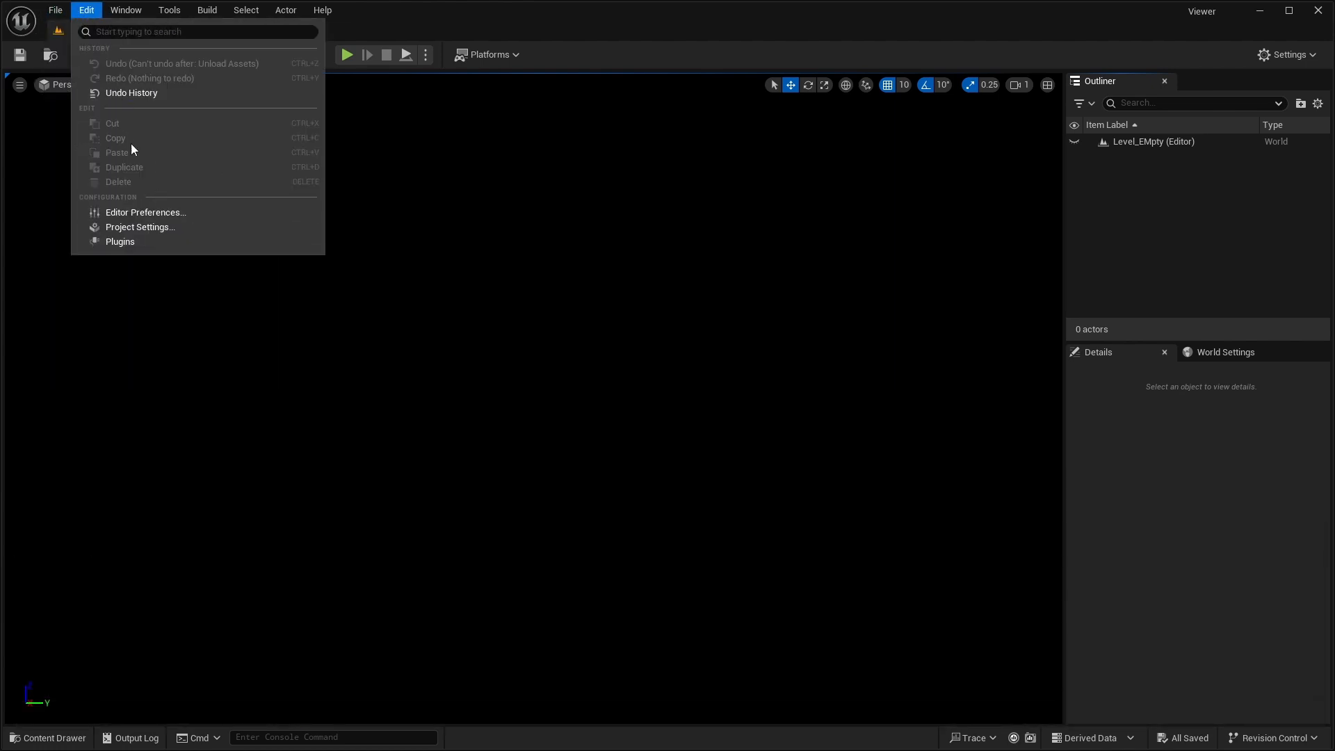
click(128, 222)
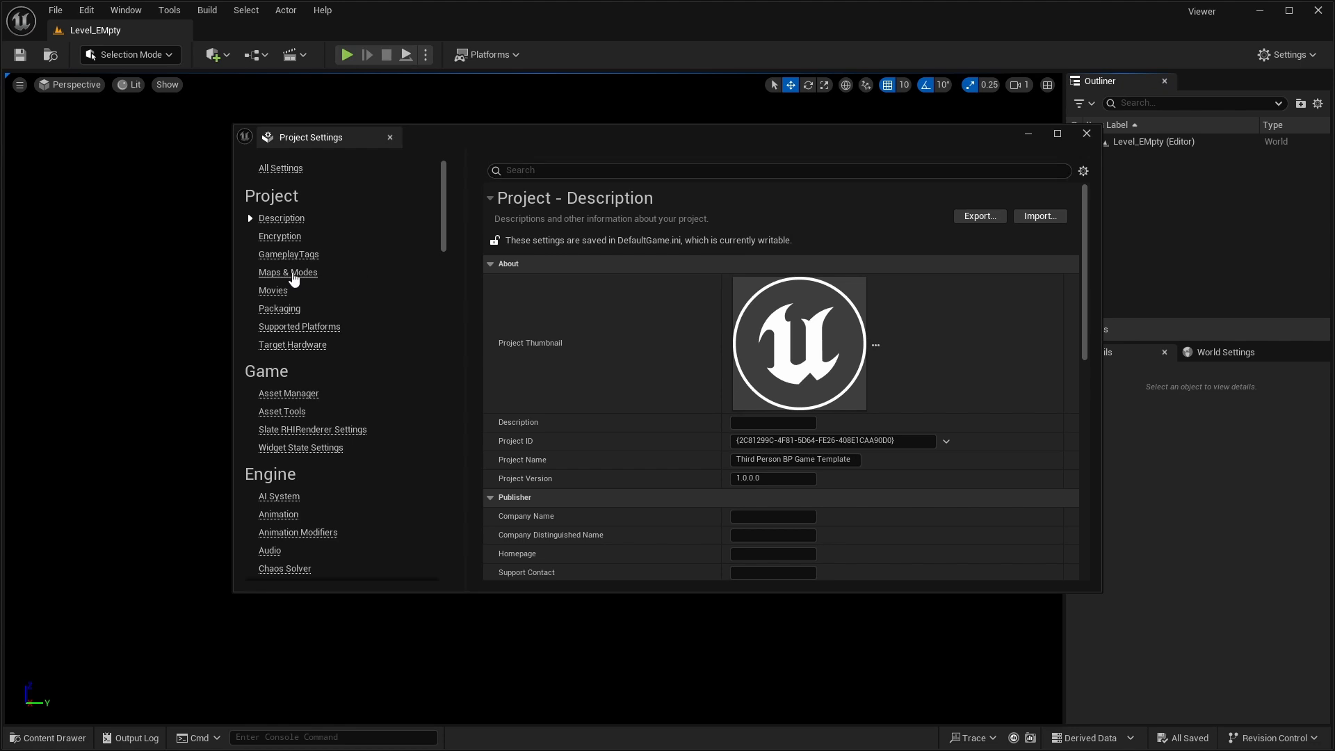
click(288, 272)
click(893, 361)
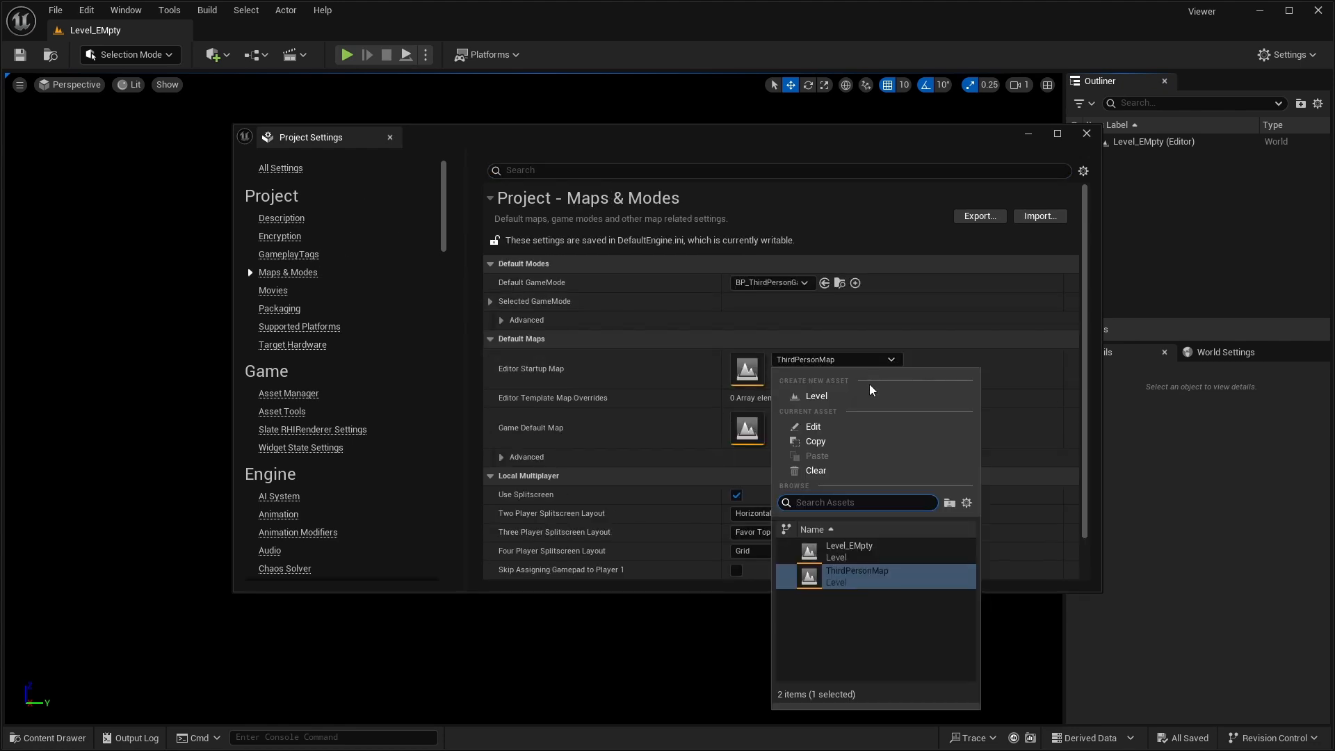
click(870, 529)
click(862, 420)
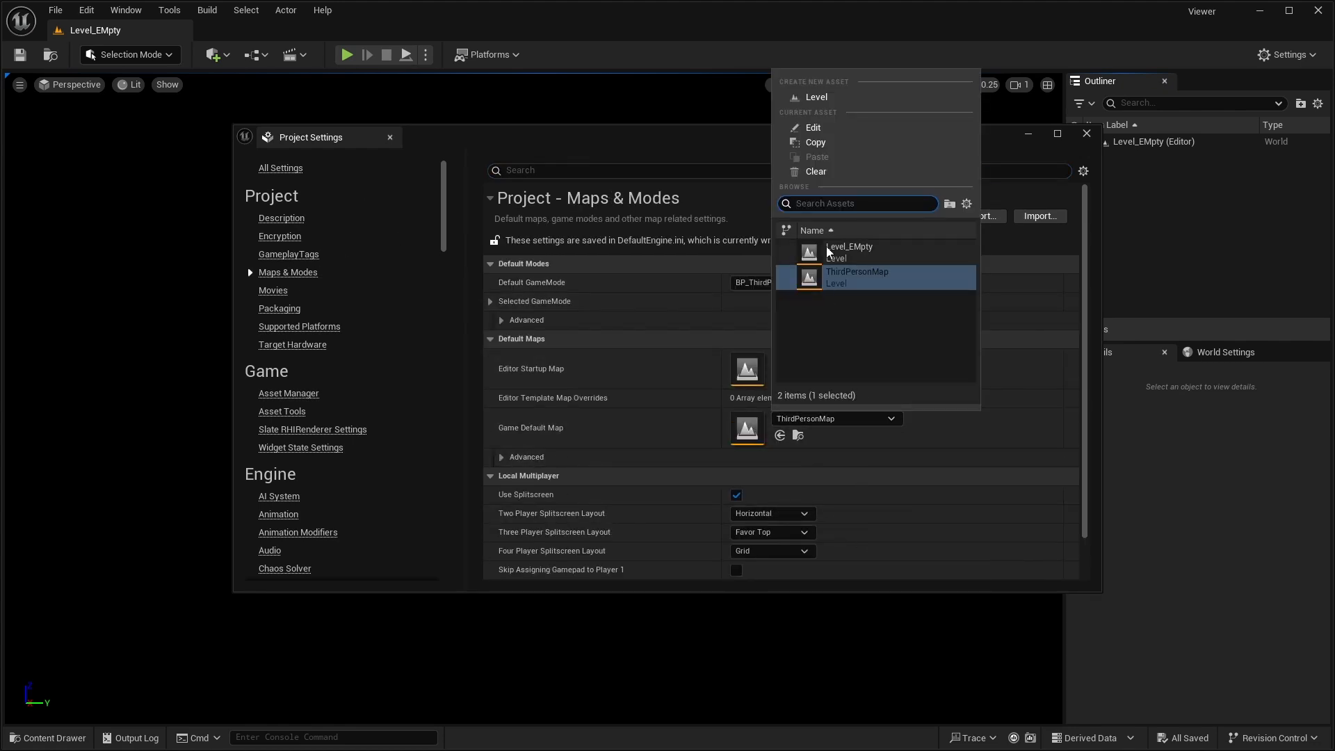
click(845, 251)
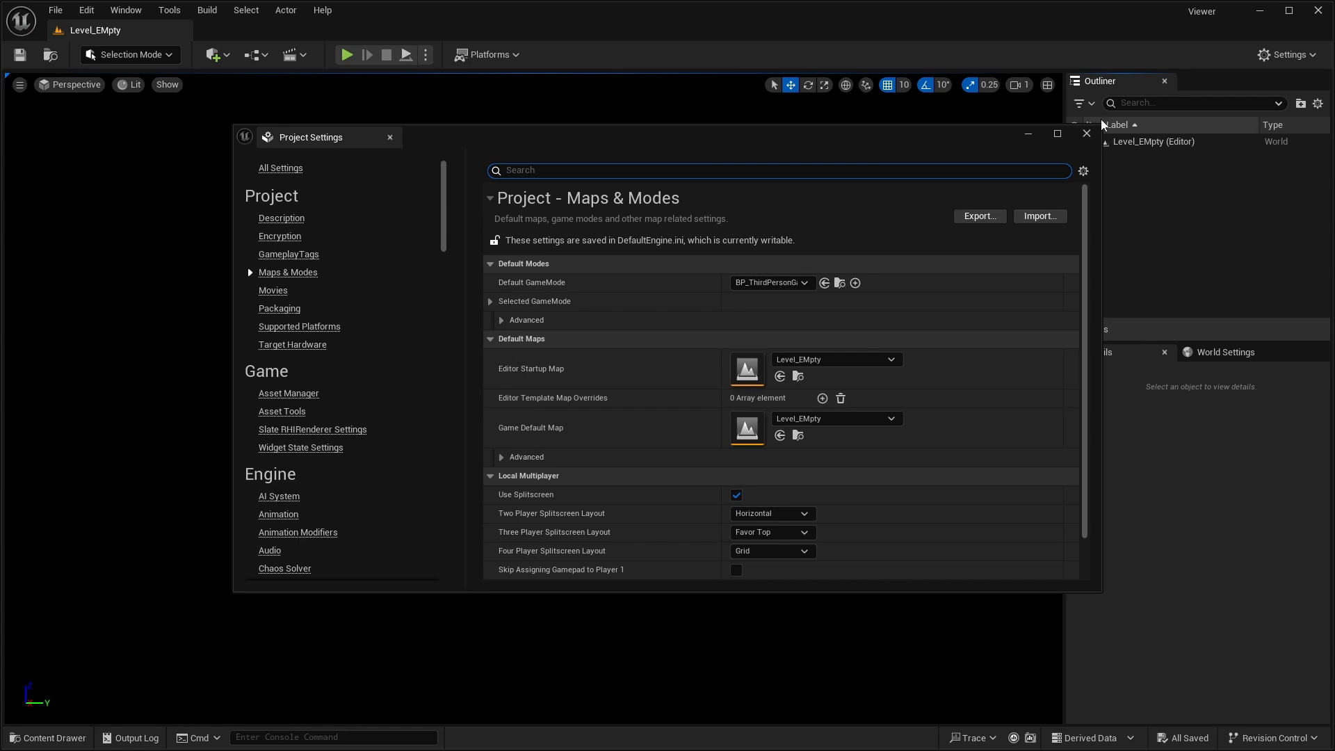
click(1088, 133)
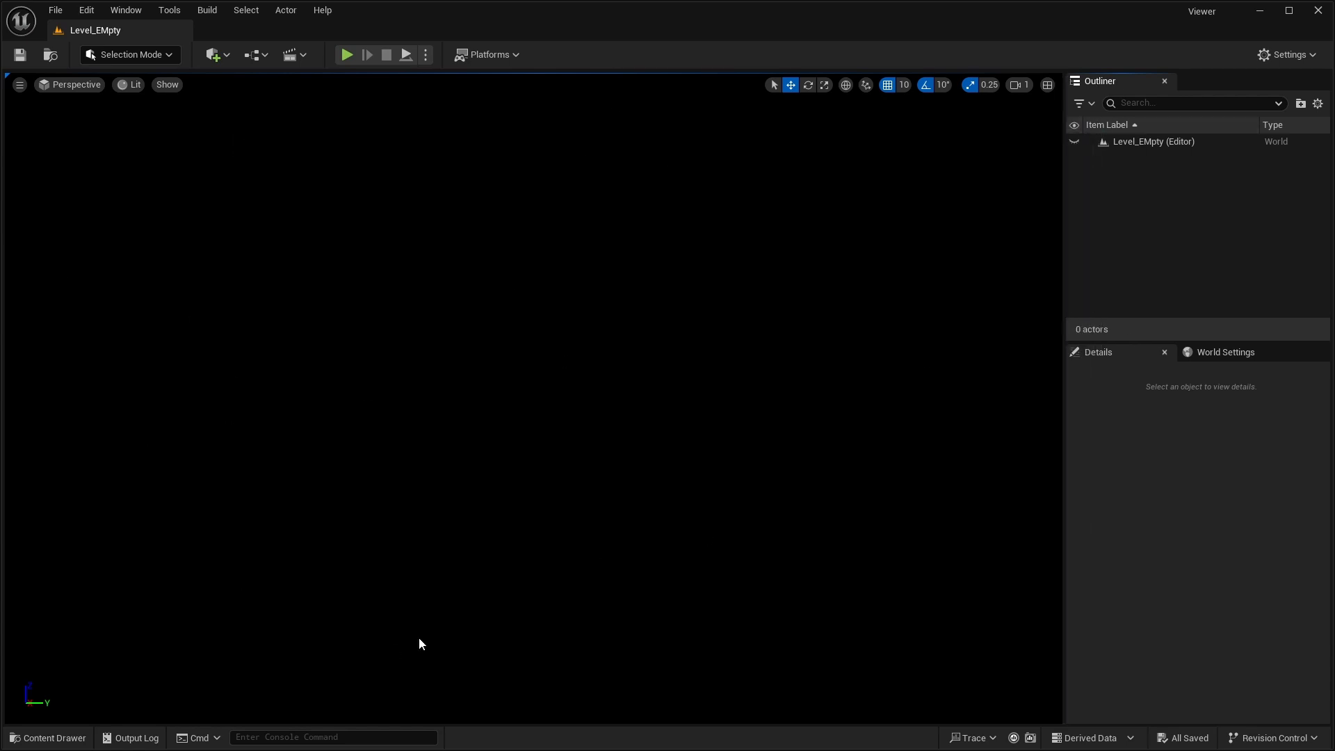
- Create a material named M_Green in the Content folder
click(49, 738)
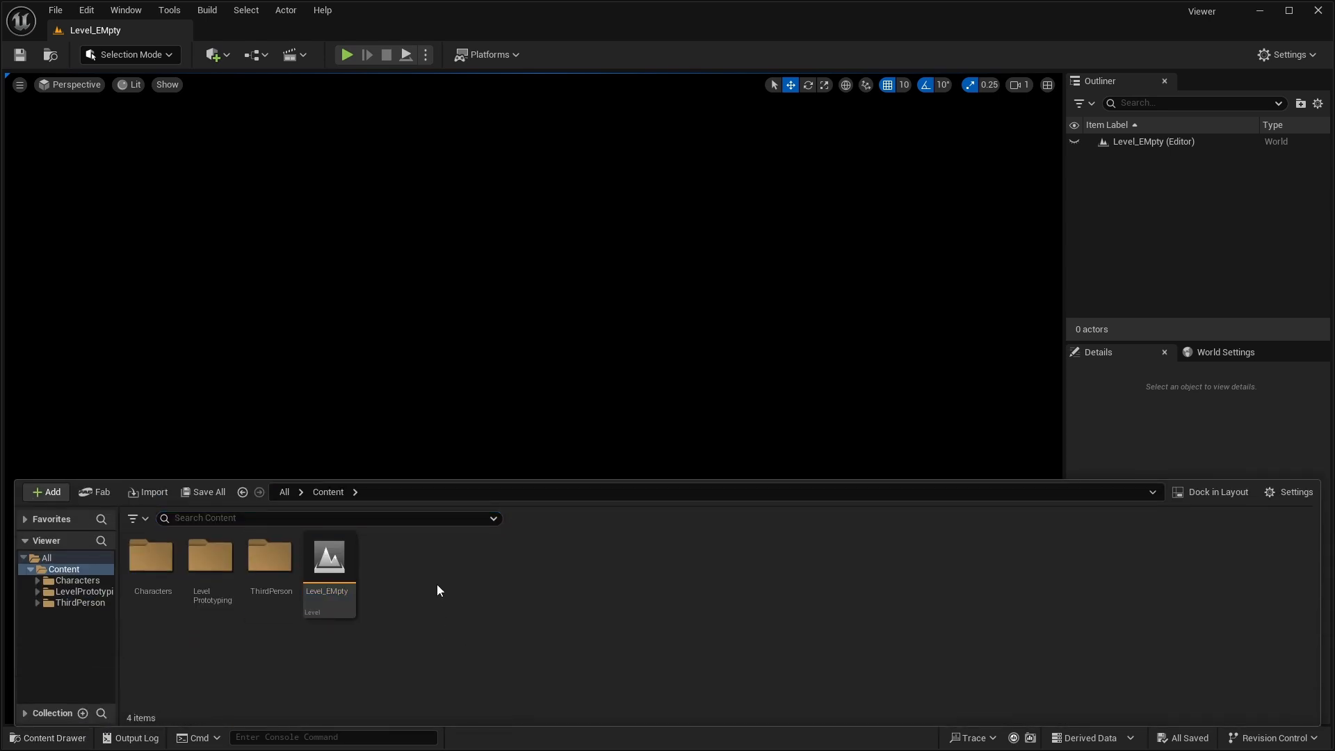
right_click(414, 589)
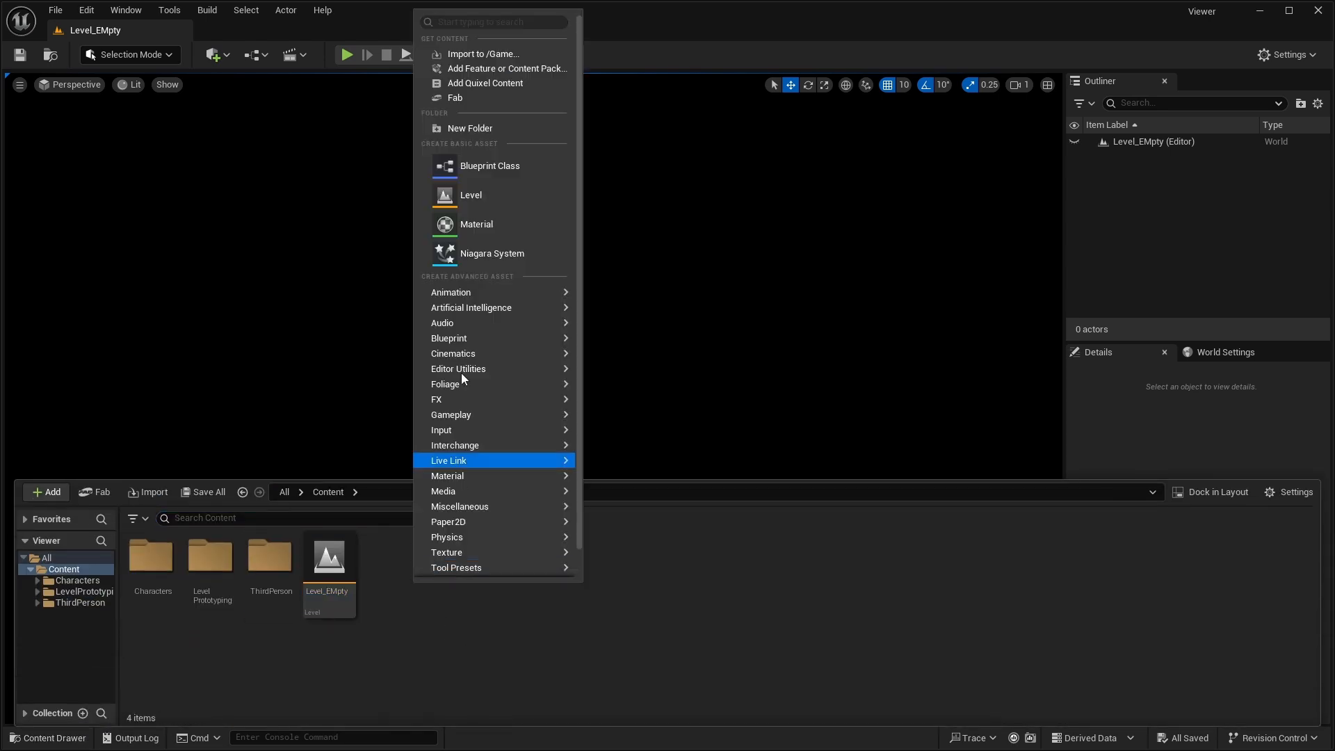
click(480, 224)
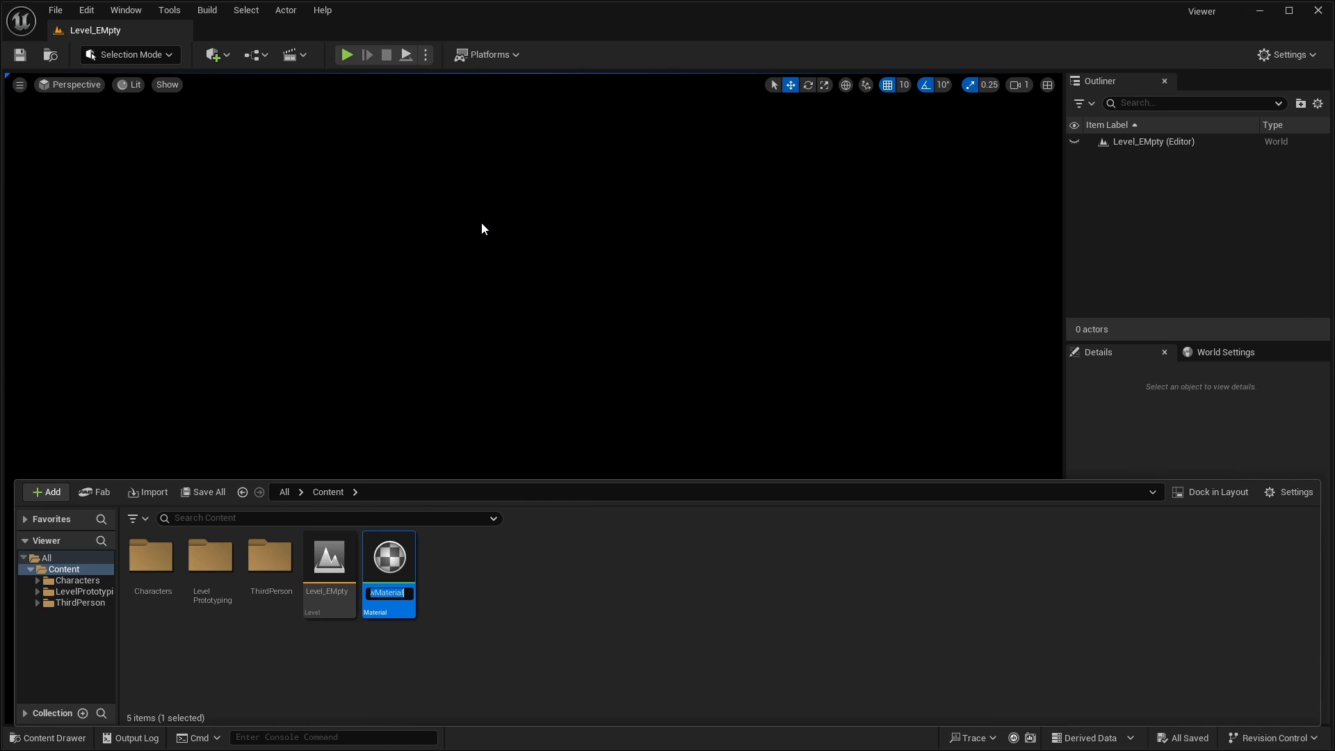
text(M_Green)
key(Return)
click(474, 577)
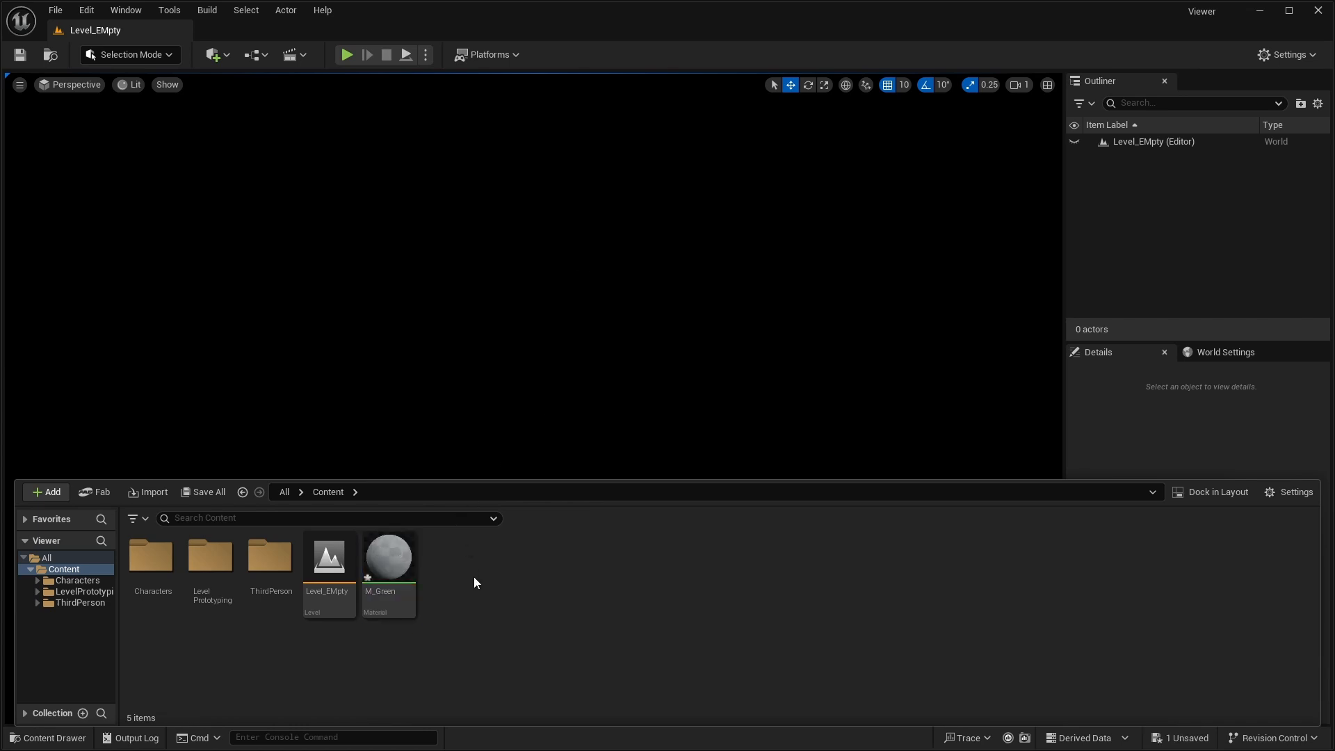
- Create a Blueprint class based on Actor in the Content folder and name it BP_GreenScreen
right_click(466, 565)
click(527, 163)
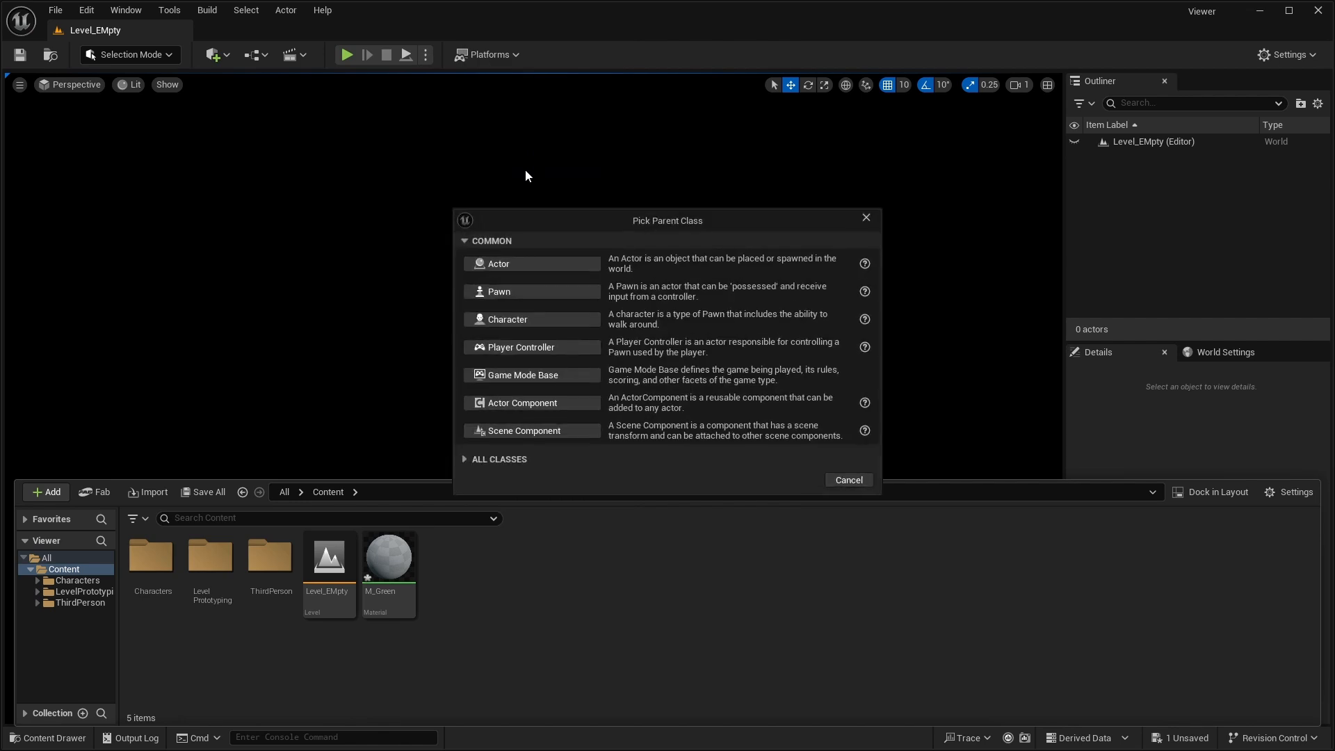
click(523, 265)
text(B)
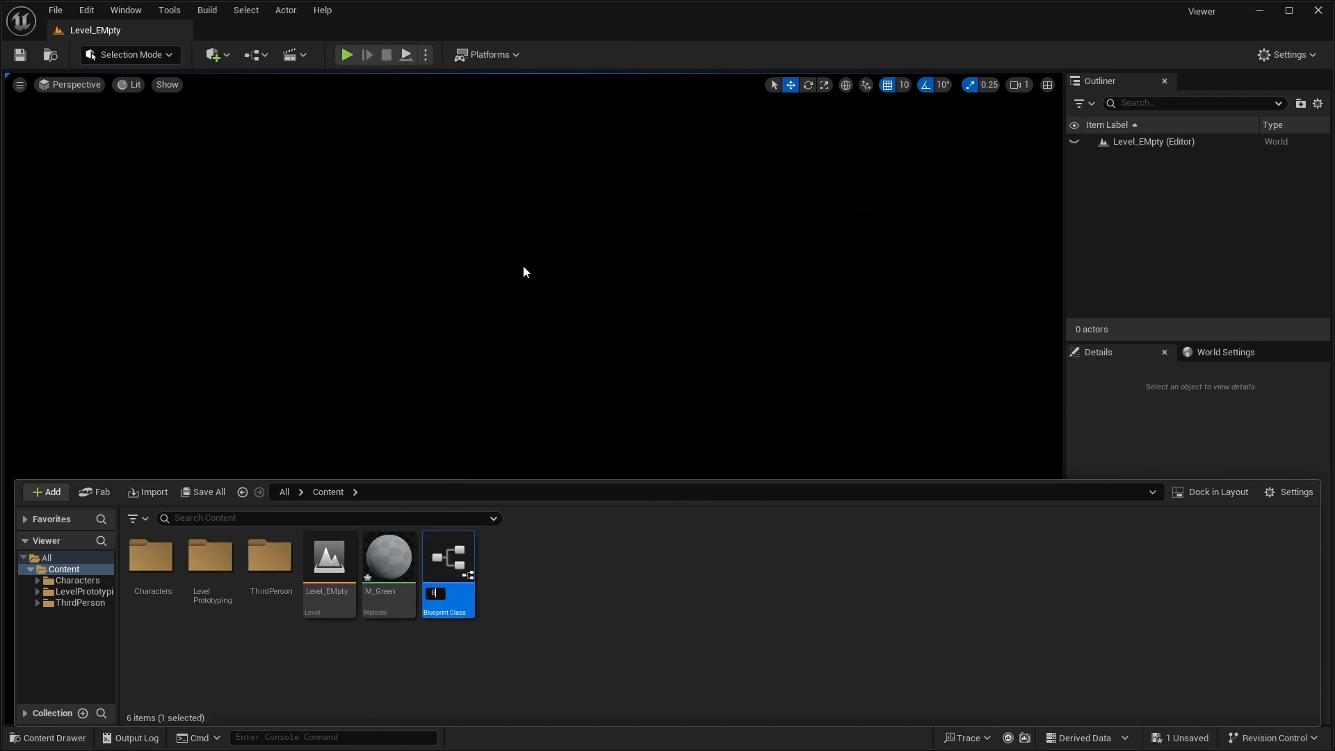
text(P_GreenScre)
text(en)
key(Return)
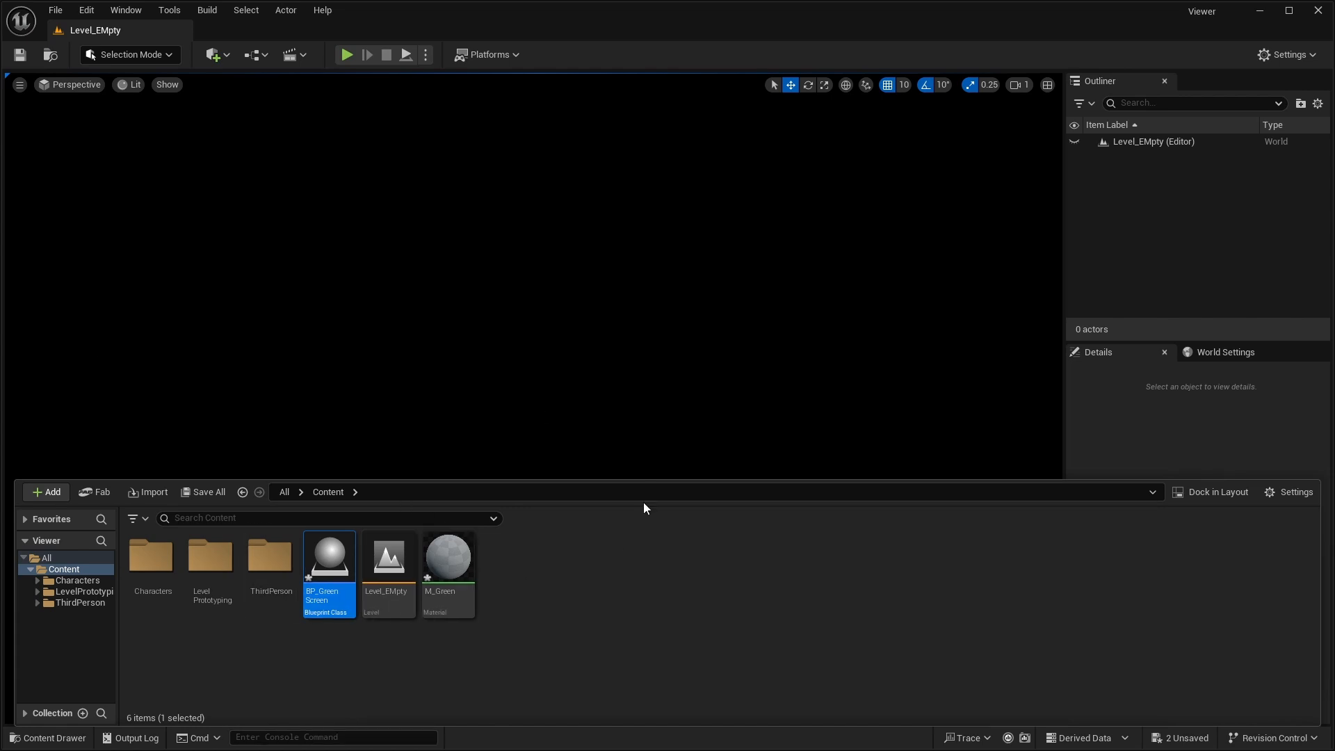
- Open the M_Green material for editing and bring its main node into view
click(459, 565)
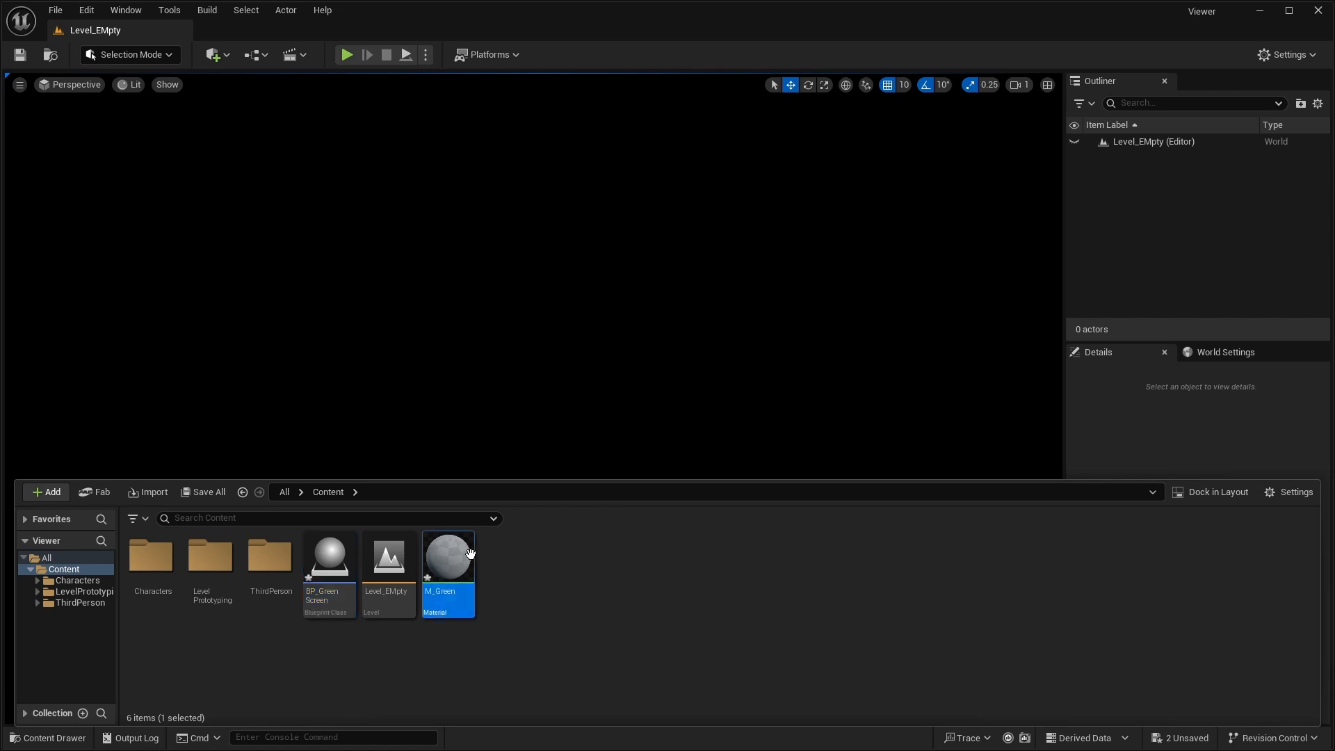
double_click(472, 561)
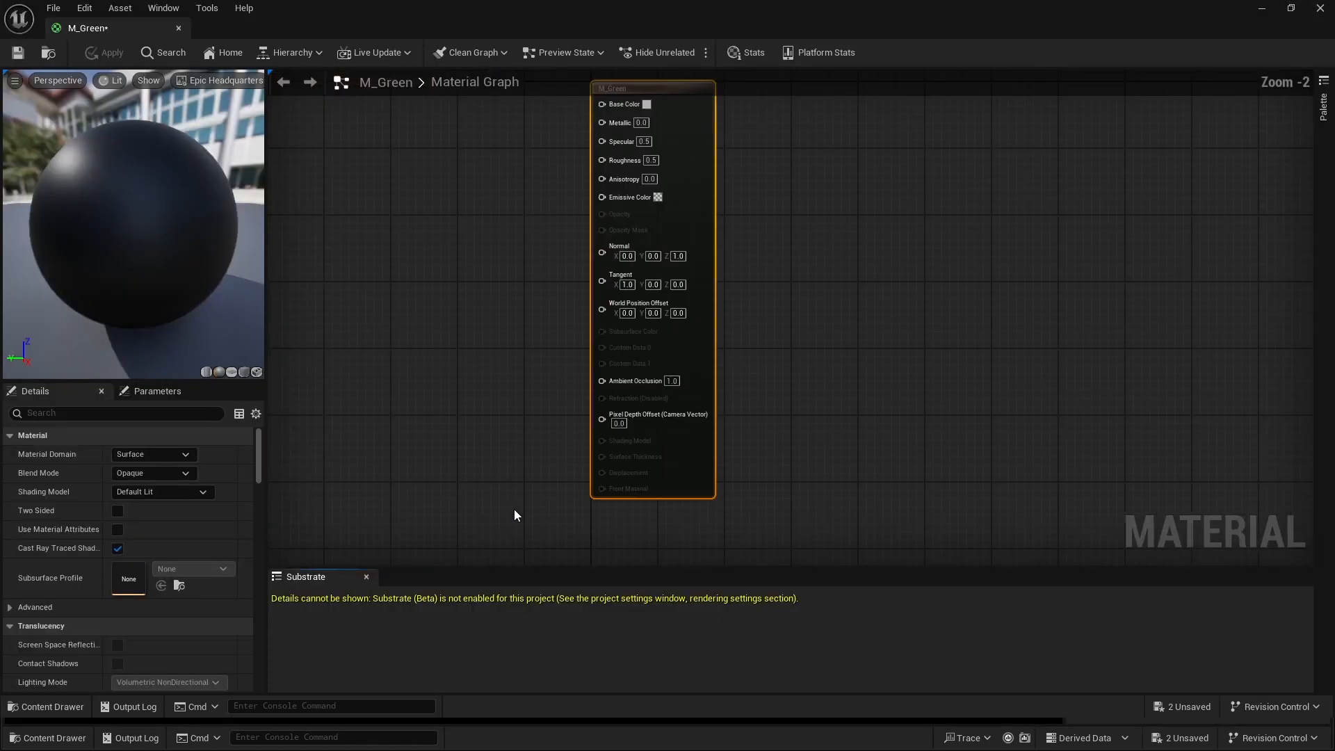
scroll(599, 364, down, 1)
click(612, 299)
scroll(601, 278, up, 1)
right_drag(596, 270, 586, 300)
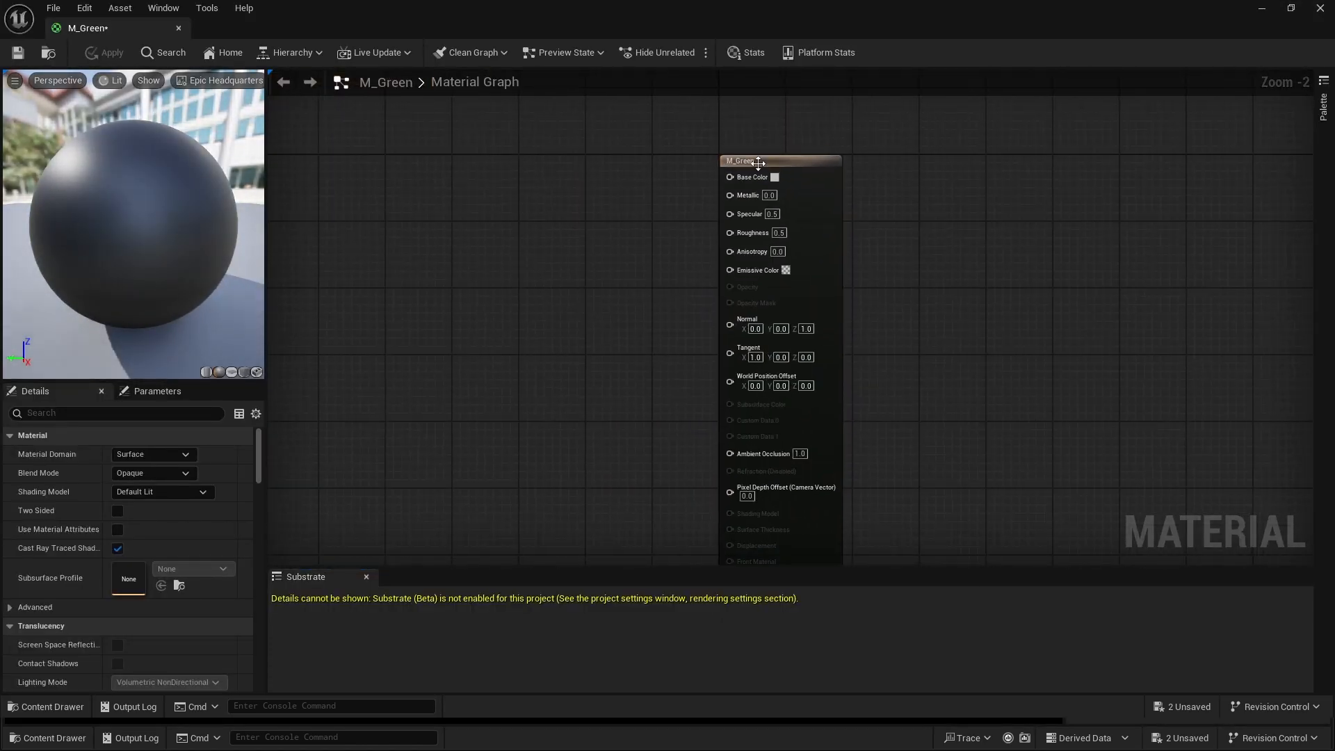
- Set the M_Green material's Blend Mode to Translucent, keeping its Material Domain as Surface
click(746, 162)
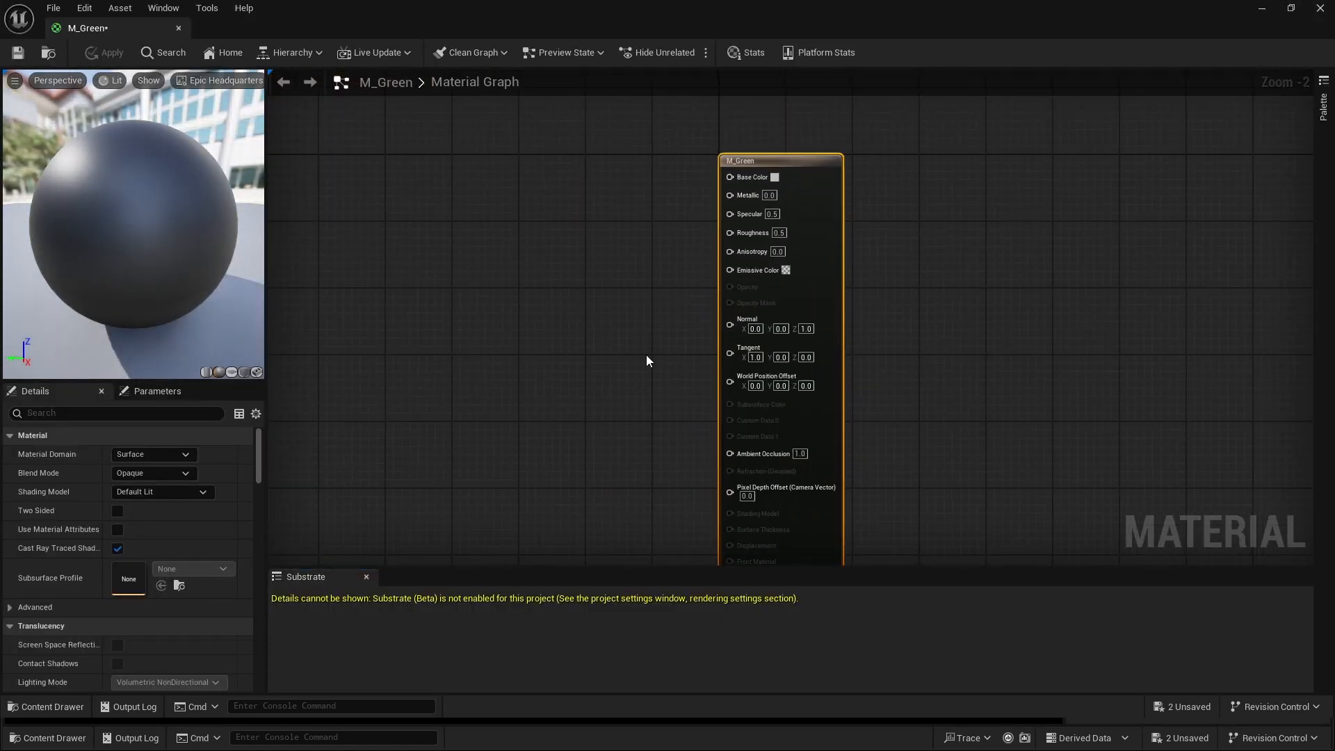
click(159, 454)
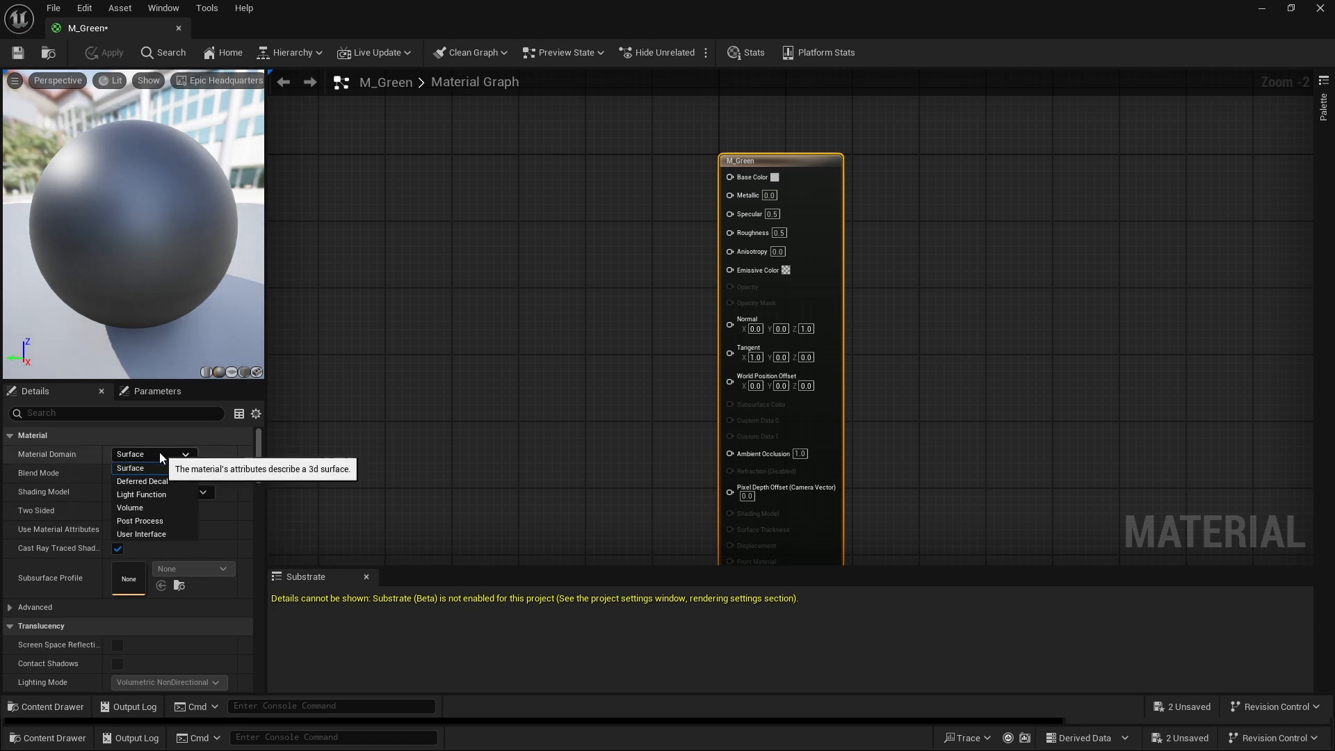
click(160, 452)
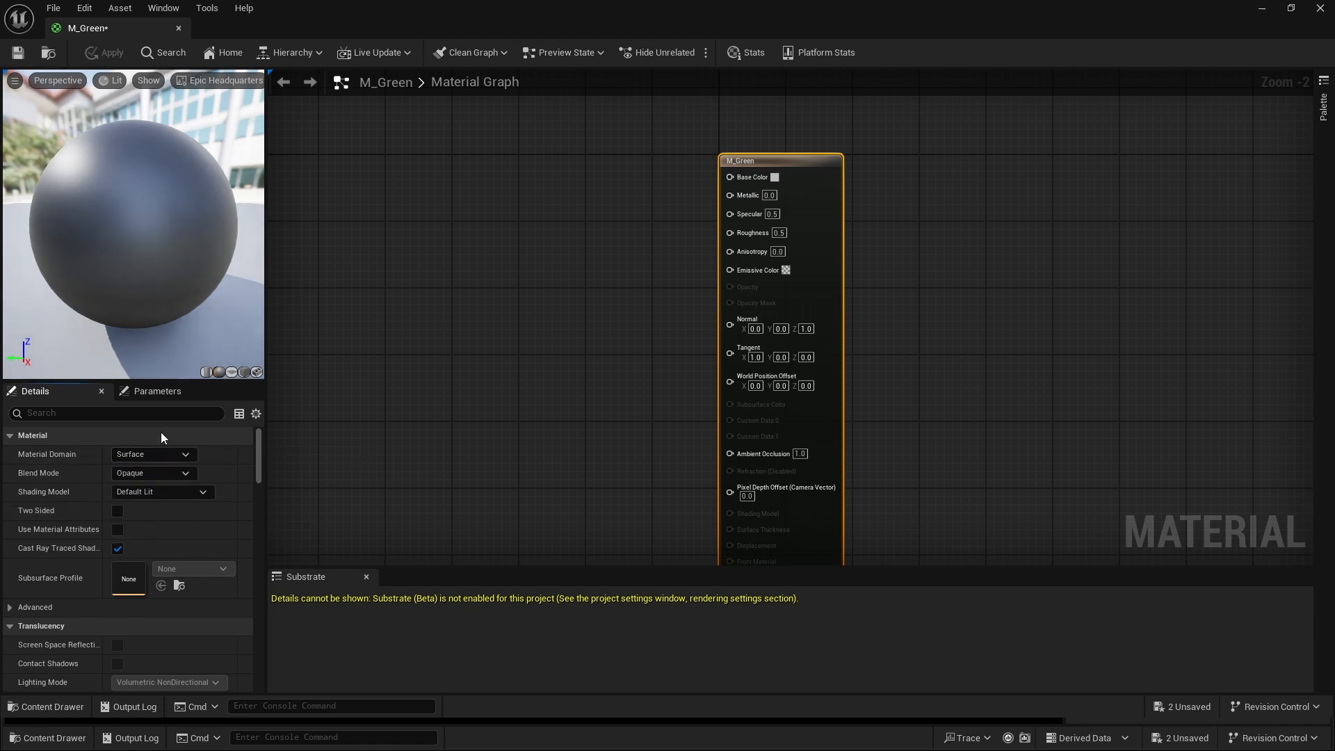
click(155, 474)
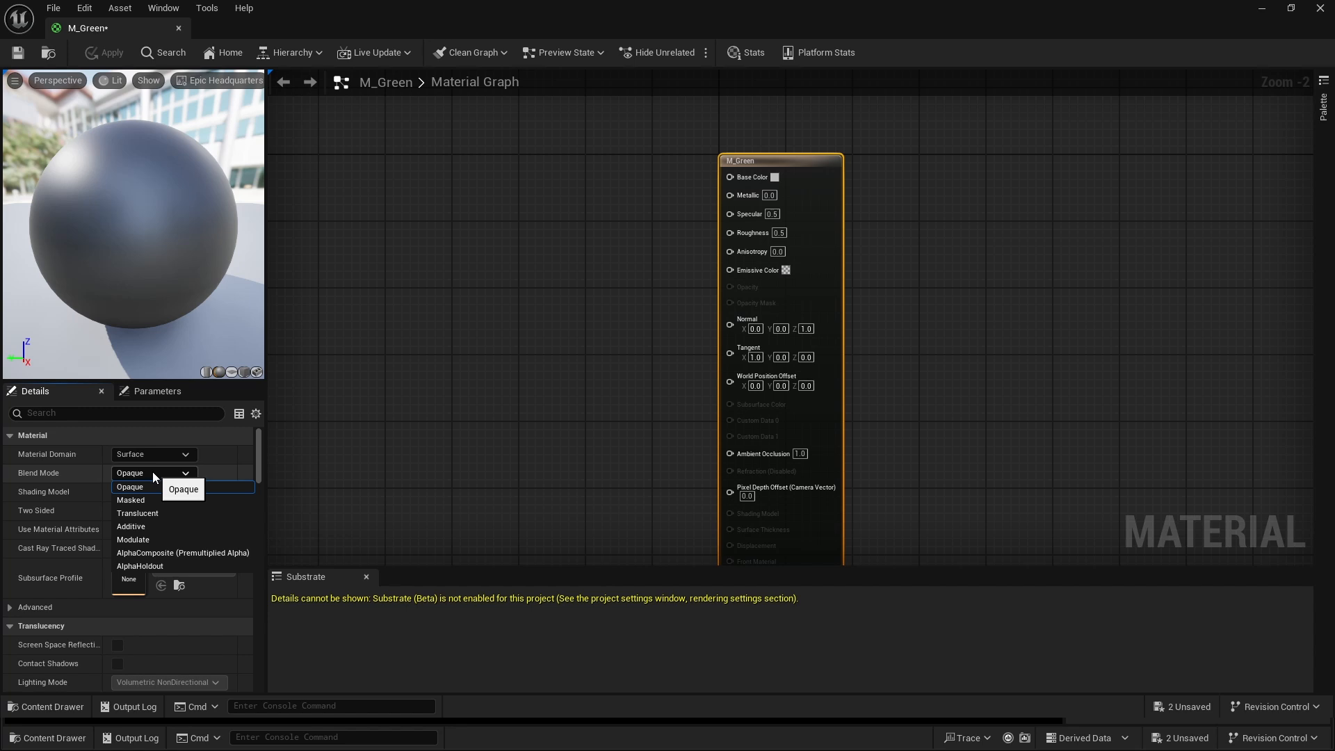
click(151, 515)
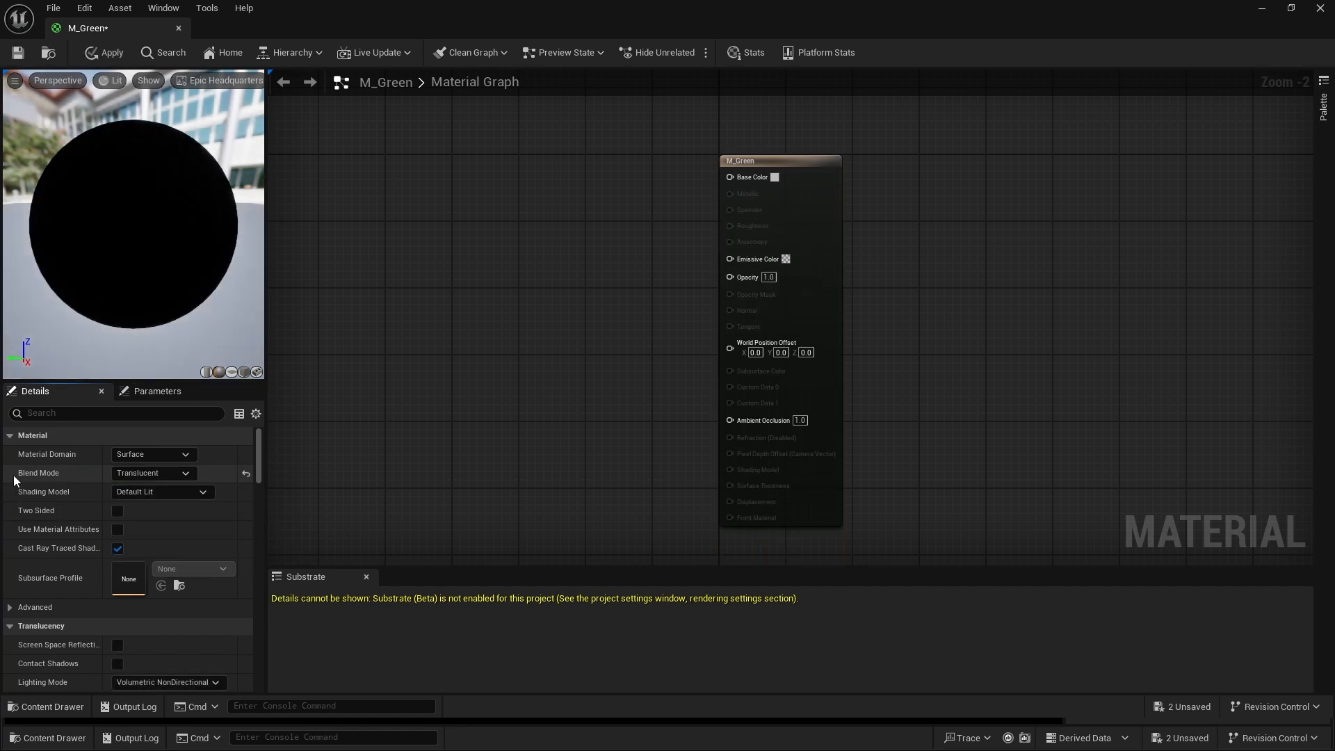
- Set the M_Green material's Shading Model to Unlit
click(136, 493)
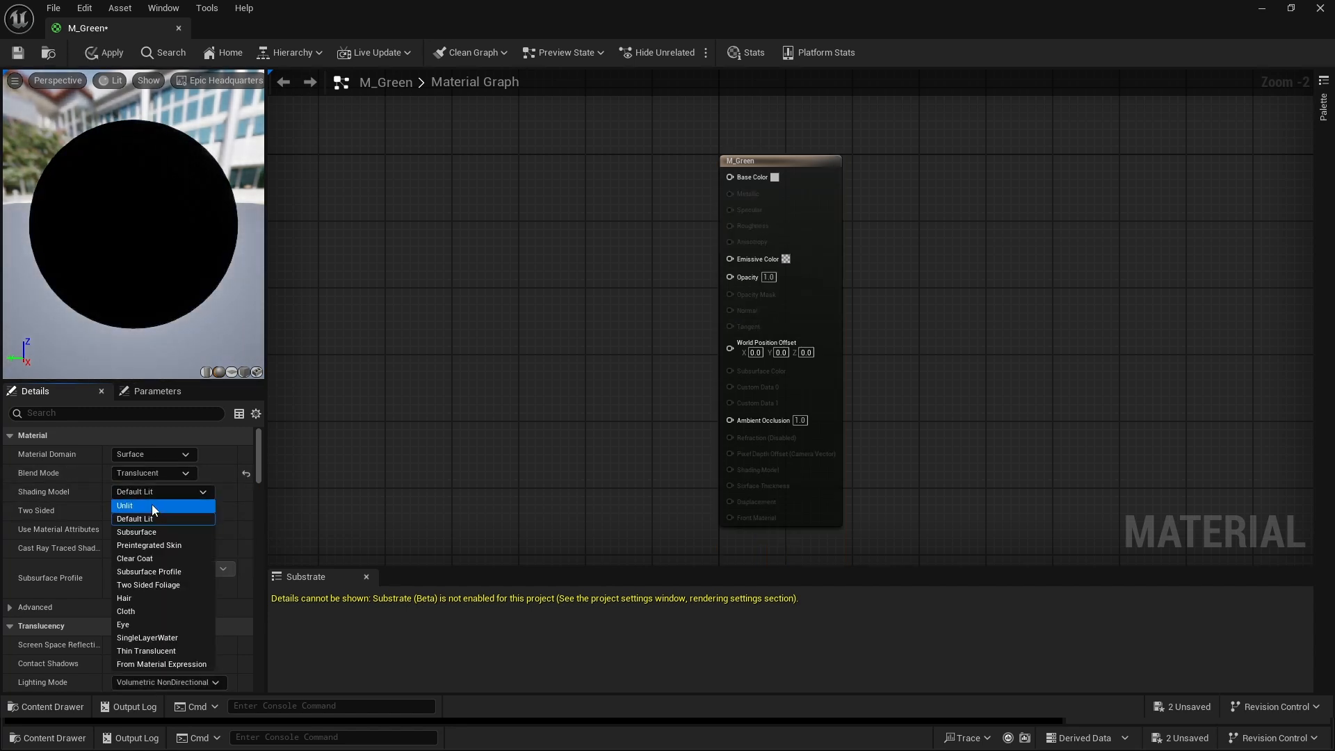
click(152, 505)
scroll(536, 328, up, 2)
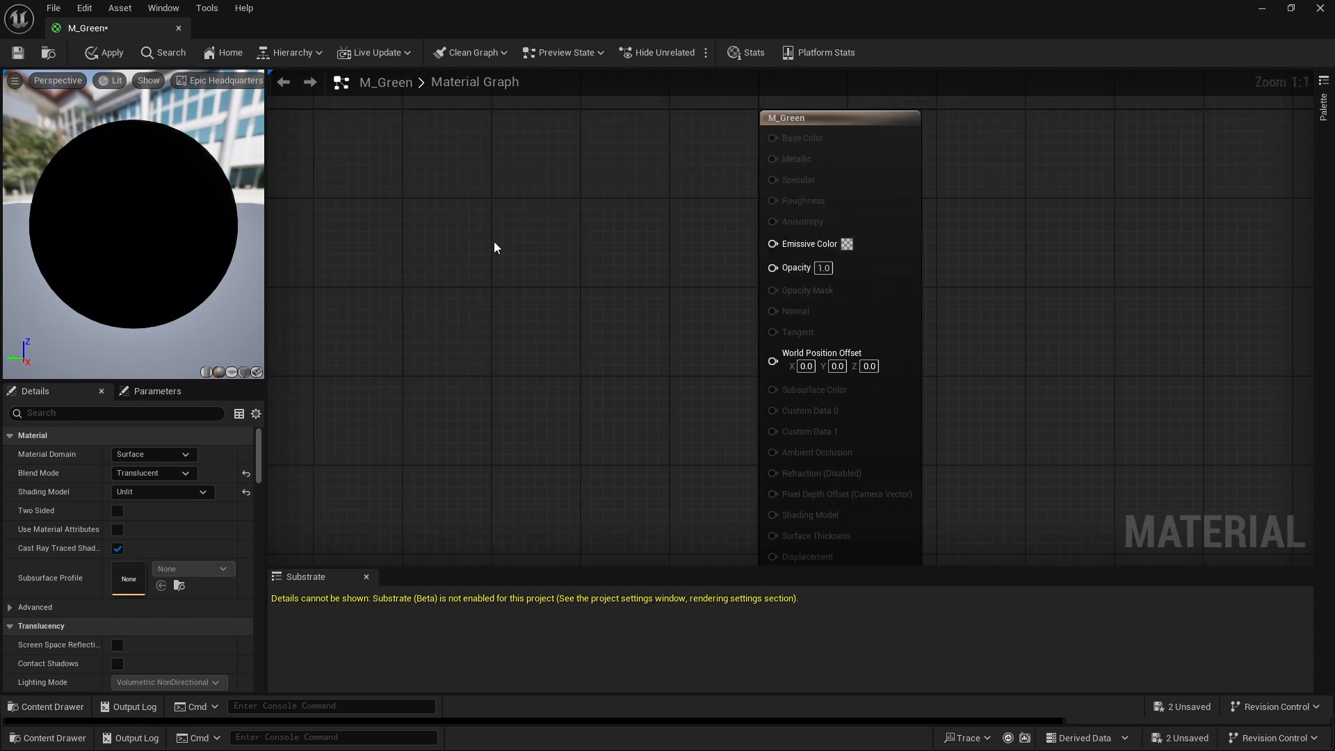
- Add a Constant3Vector node wired to the material's Opacity input and set its colour to pure green with G at 1.0
click(510, 251)
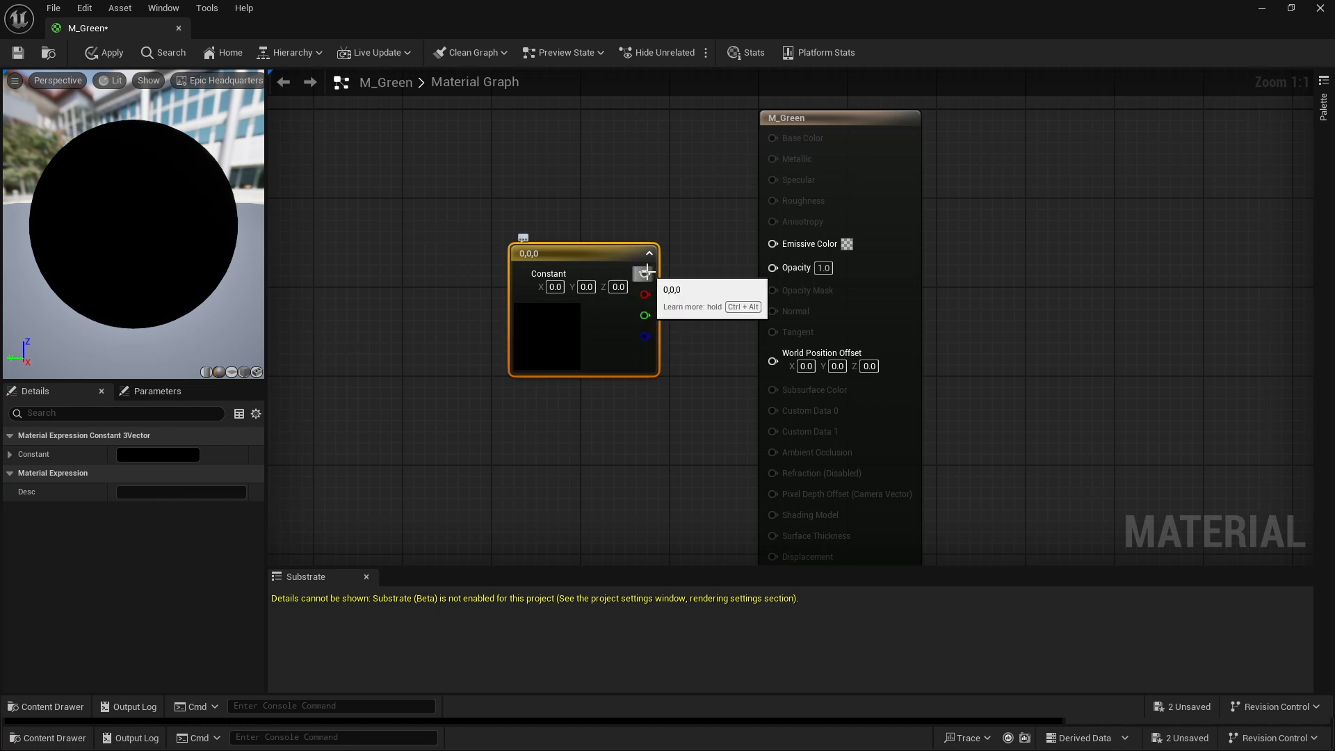
drag(646, 273, 787, 265)
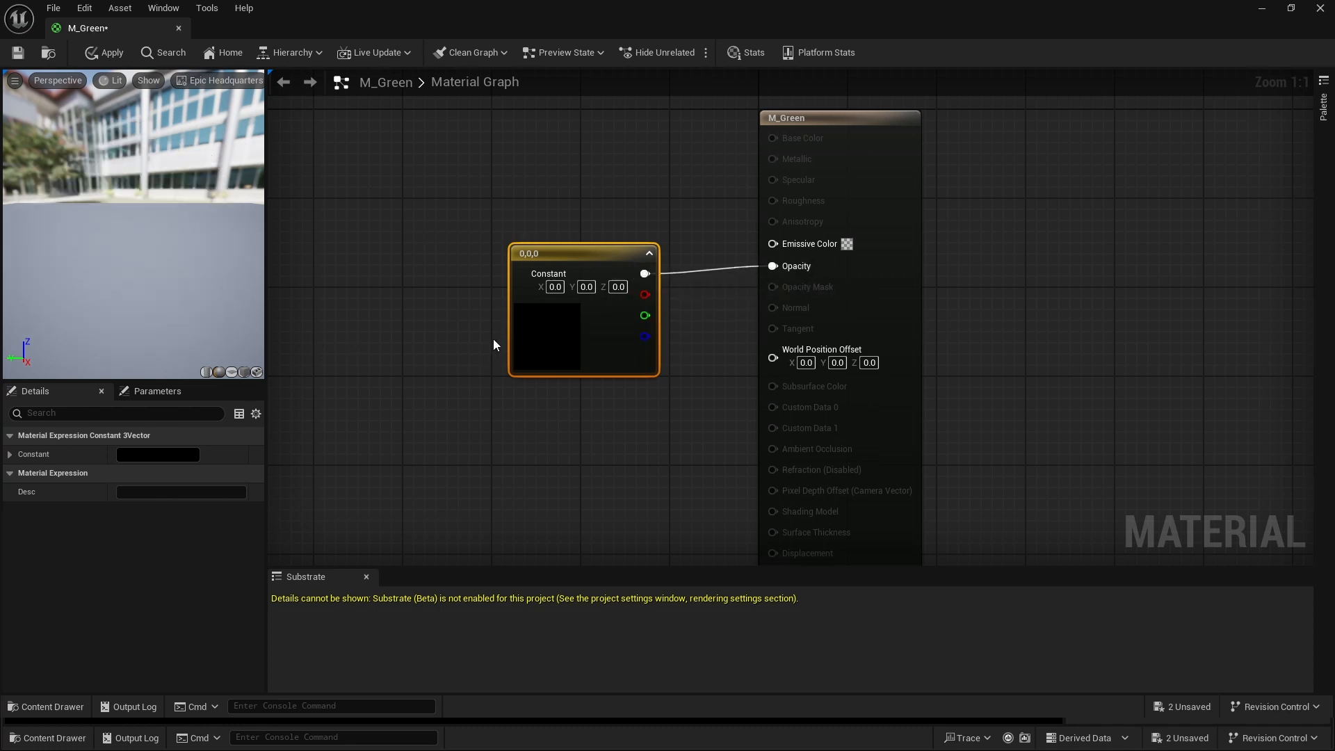
double_click(538, 323)
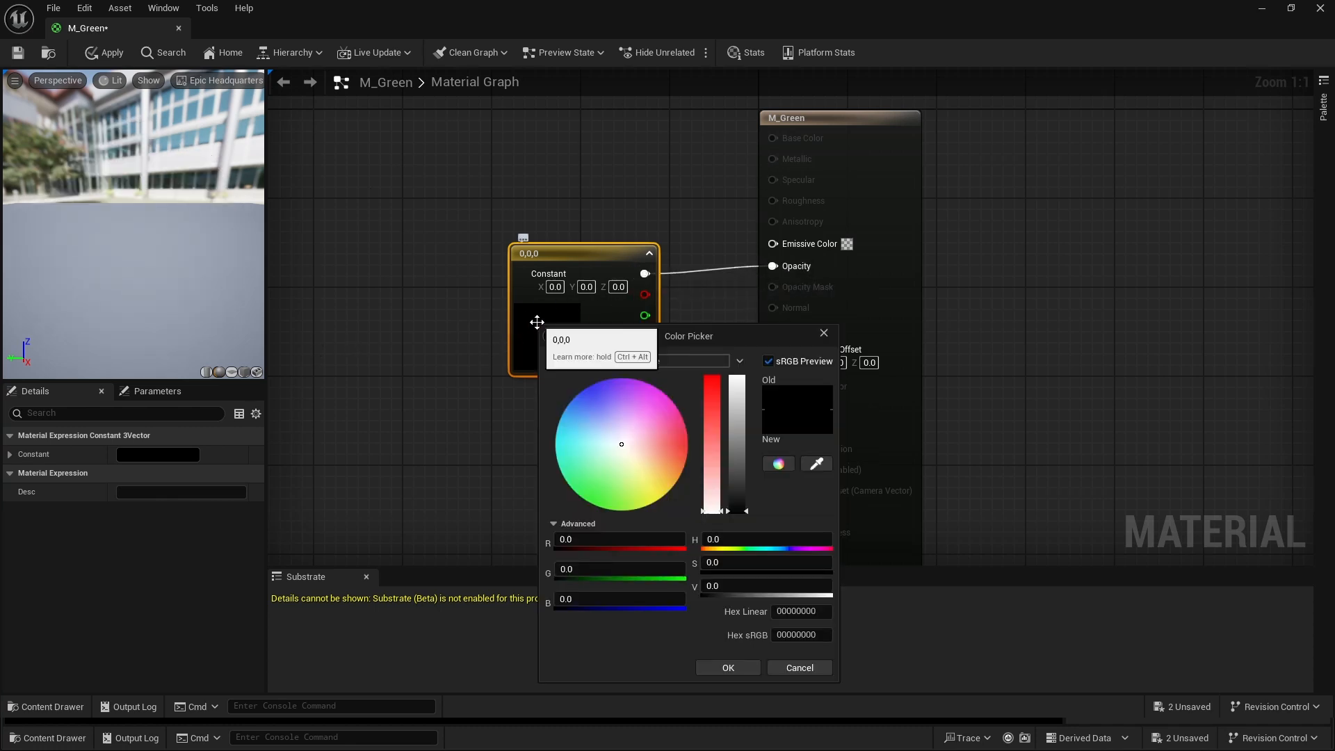
click(605, 569)
text(1)
key(Return)
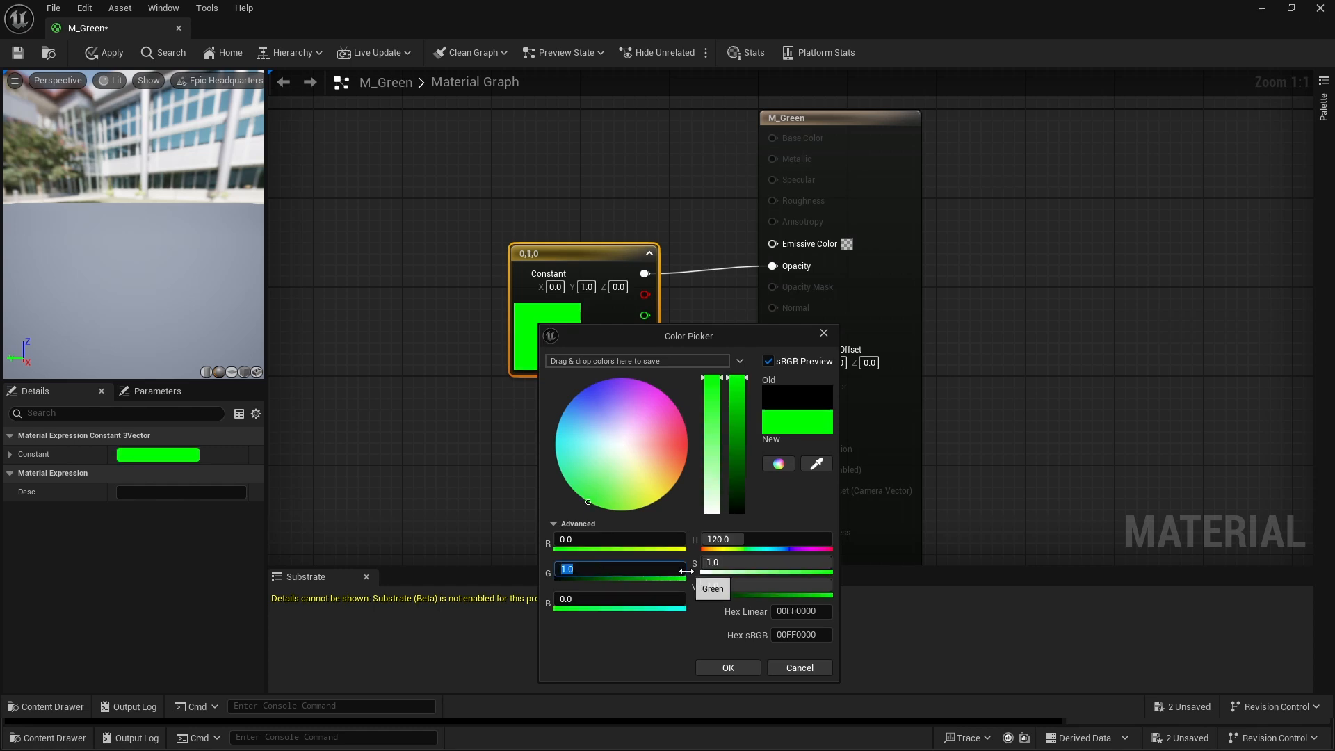
click(728, 668)
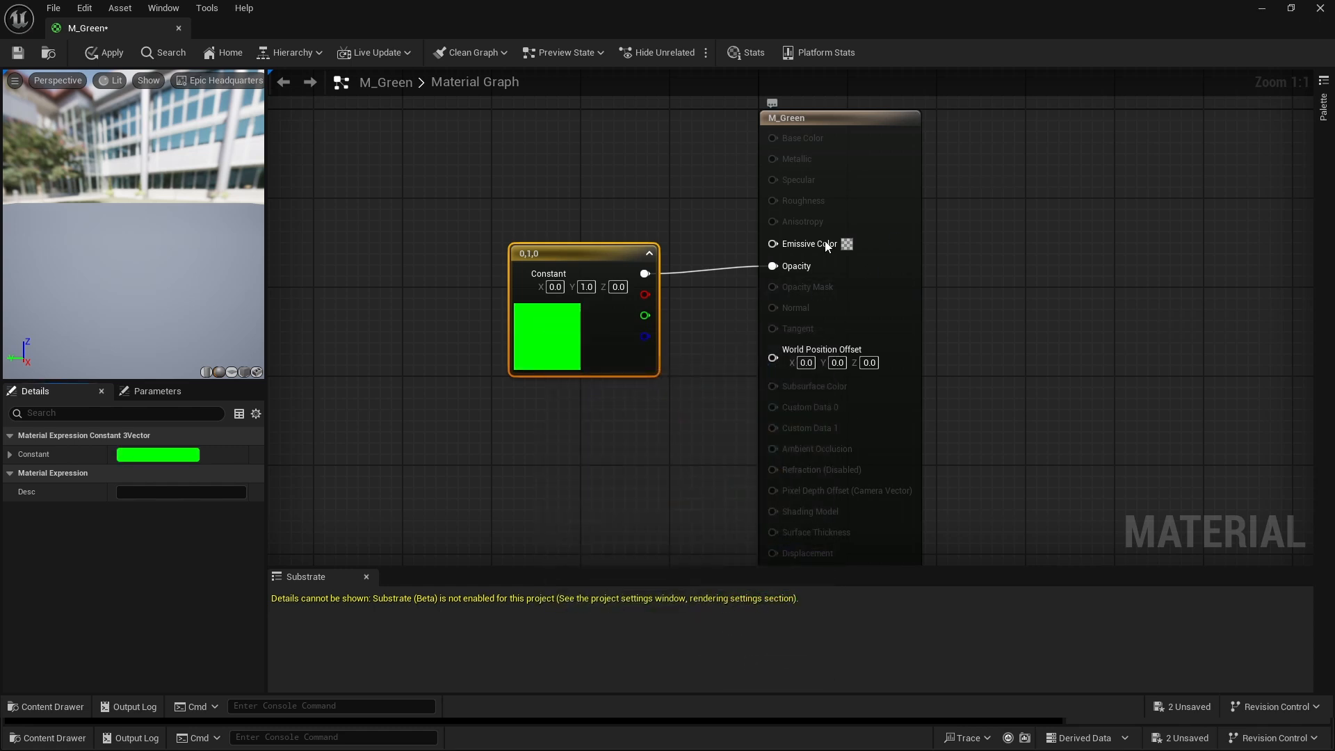
- Move the green constant's connection from Opacity to Emissive Color, then apply the changes and close the material
mouse_move(772, 265)
ctrl+mouse_down()
mouse_move(722, 248)
mouse_move(773, 243)
ctrl+mouse_up()
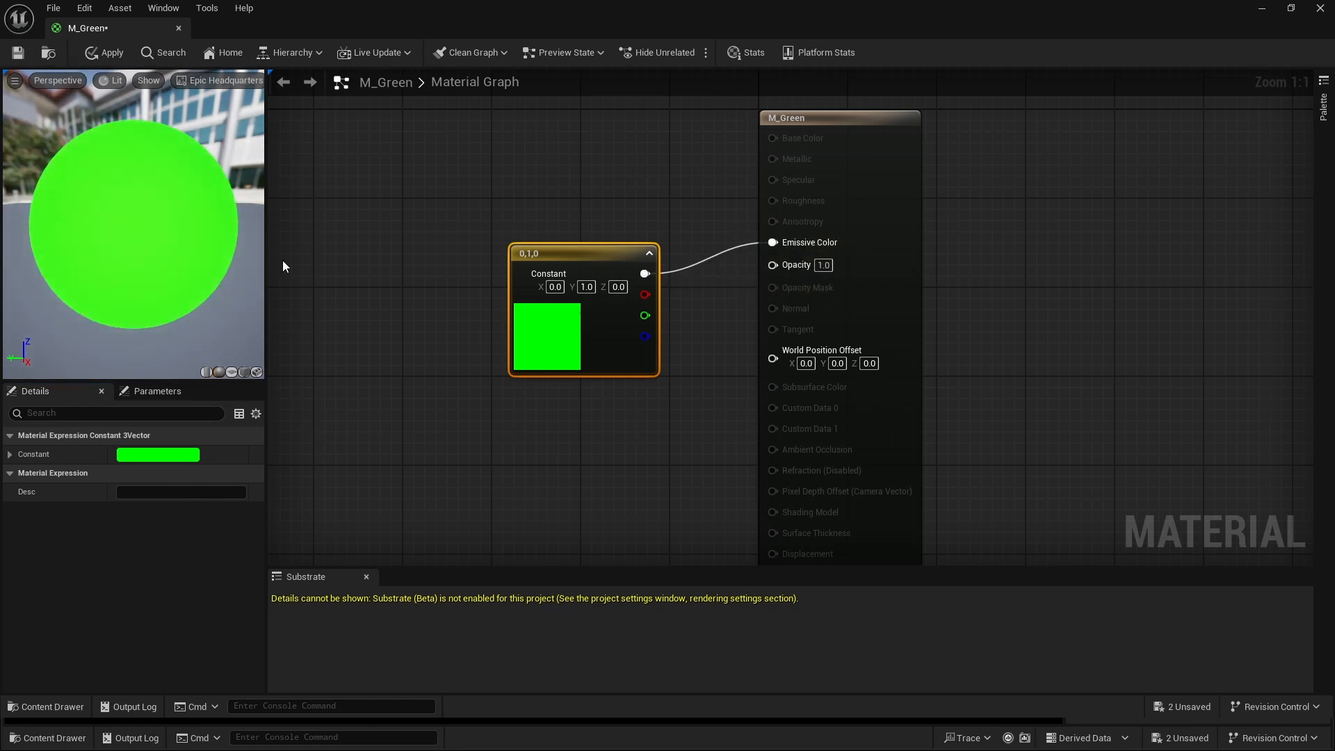
click(101, 54)
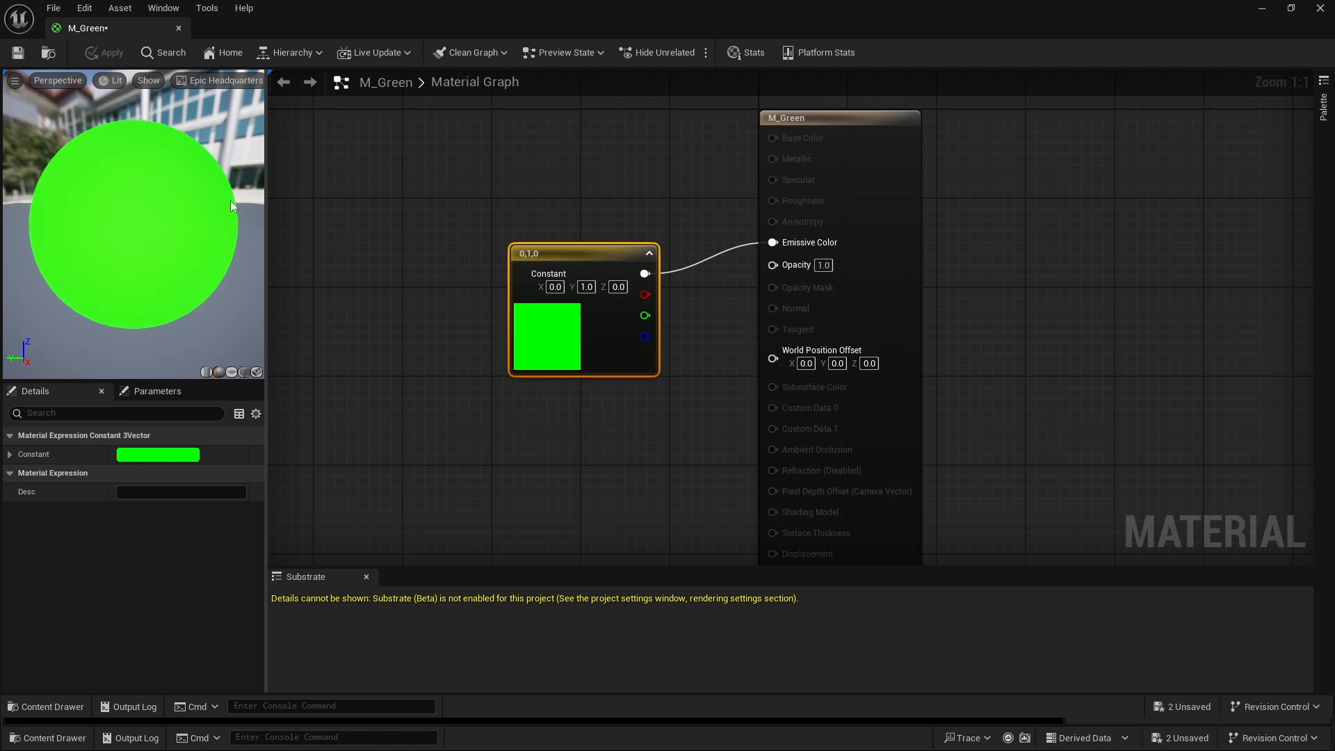
click(178, 31)
- Open the BP_GreenScreen Blueprint for editing and add a Plane component under DefaultSceneRoot, keeping the name Plane
click(48, 738)
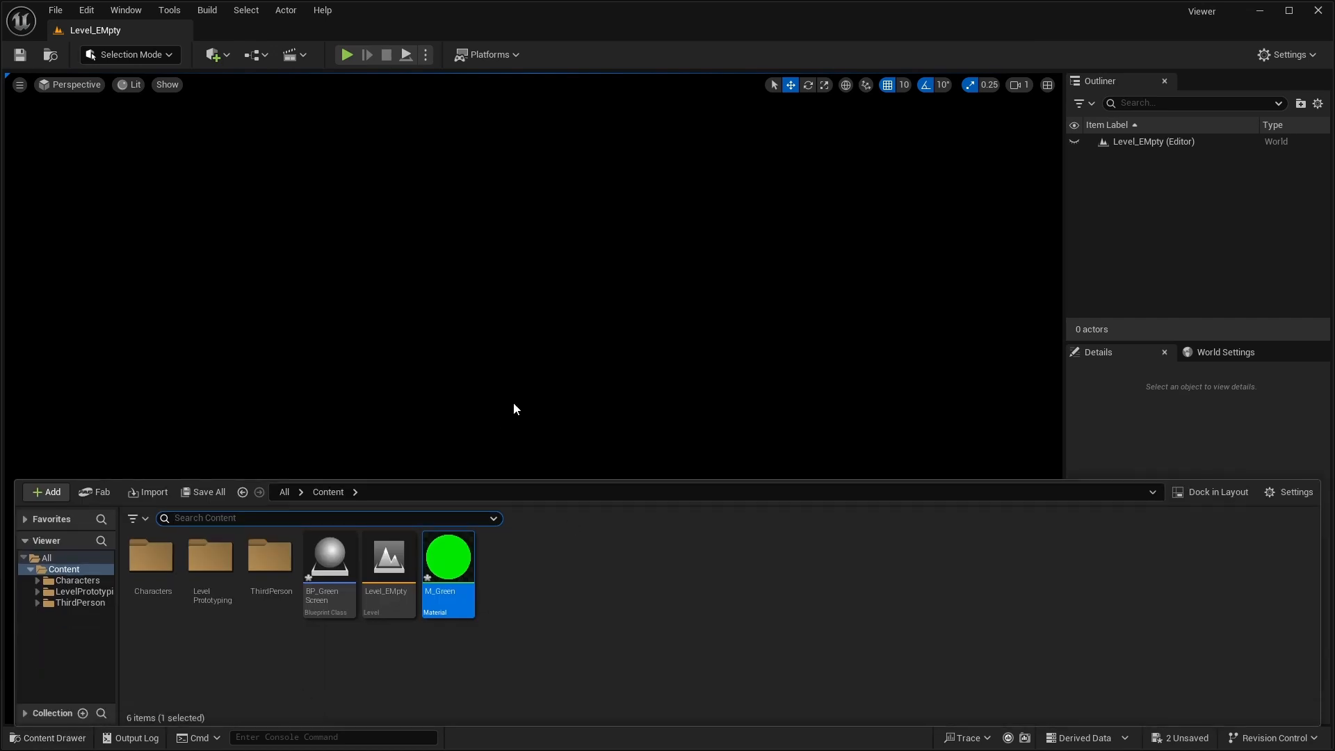
double_click(331, 582)
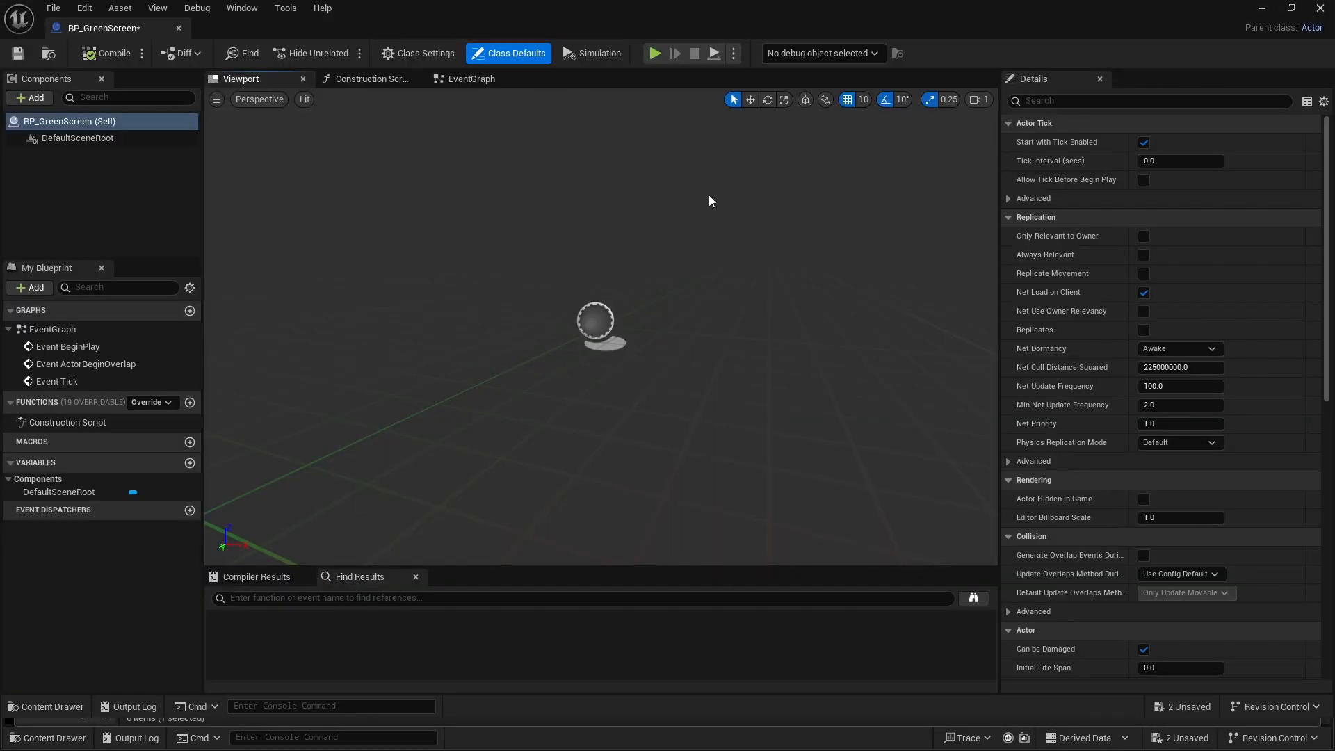
click(28, 98)
click(88, 261)
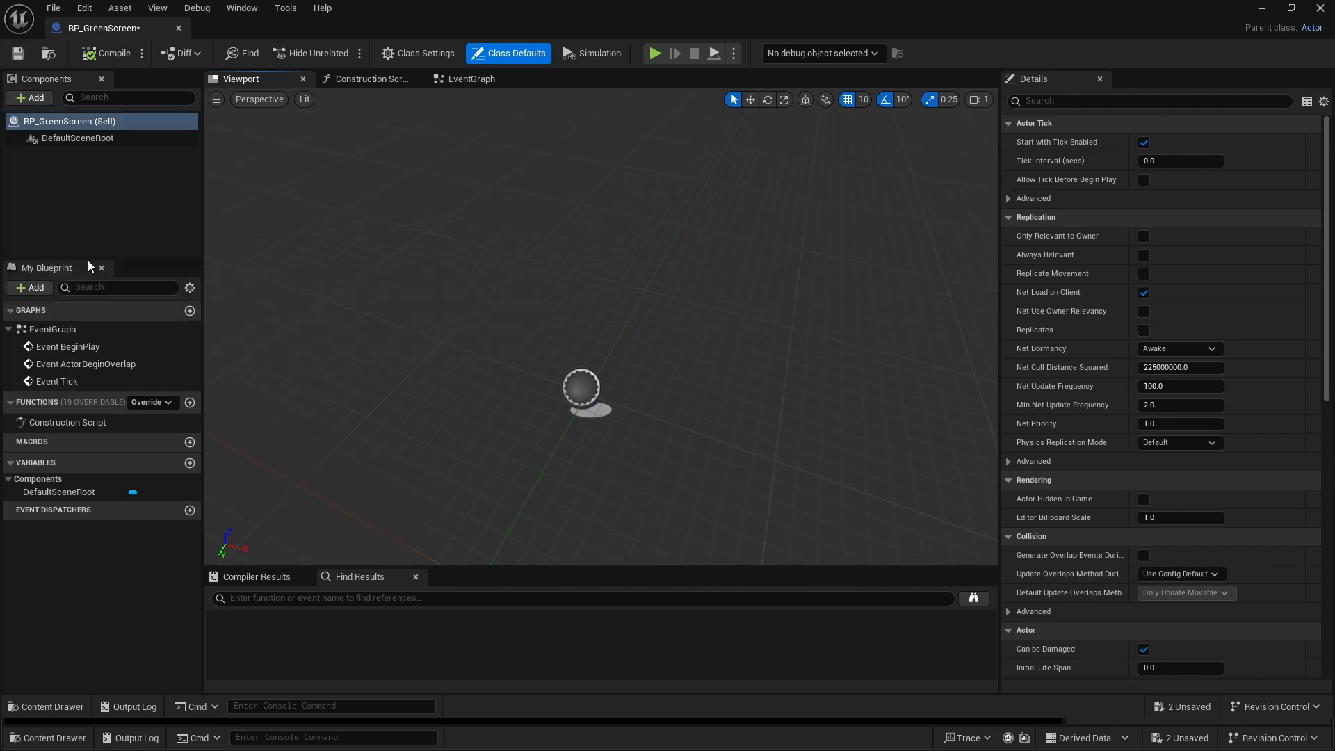
key(Return)
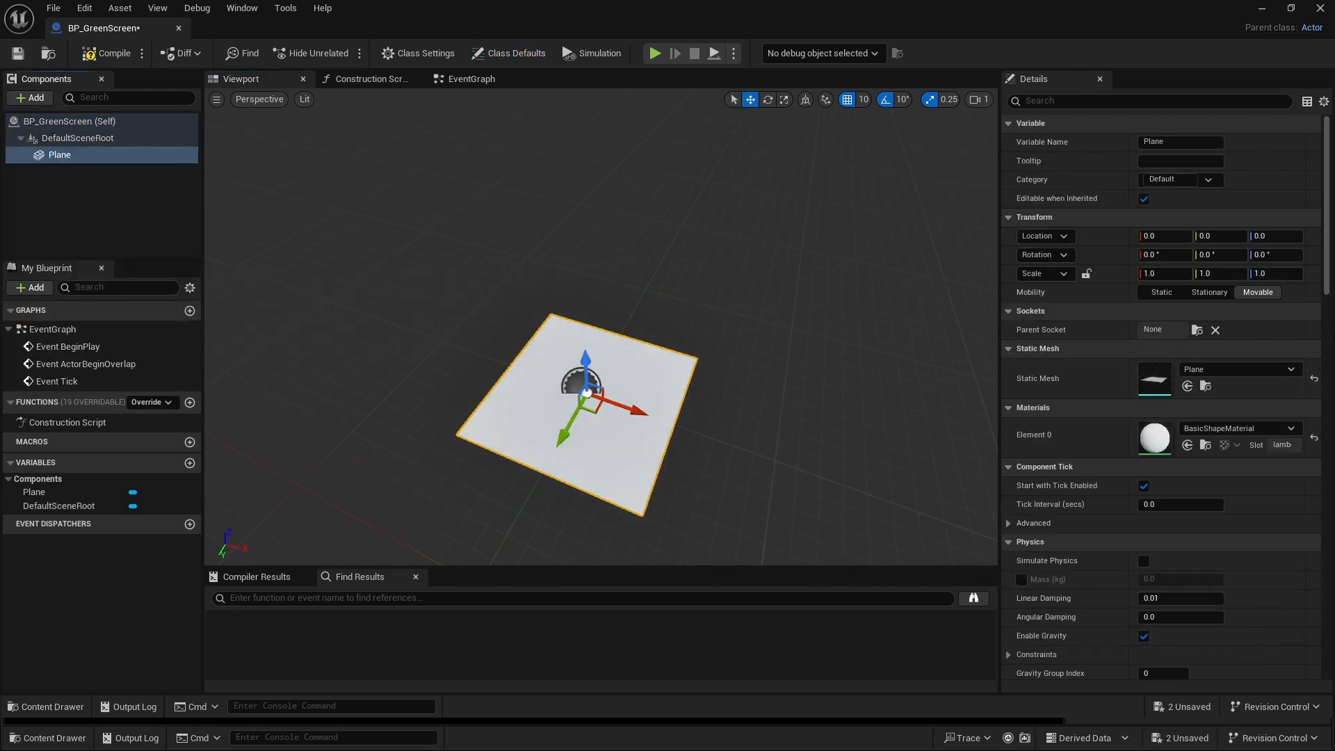
- Lock the Plane's scale proportions and set its scale to 4.0 on all axes
click(1088, 274)
click(1168, 274)
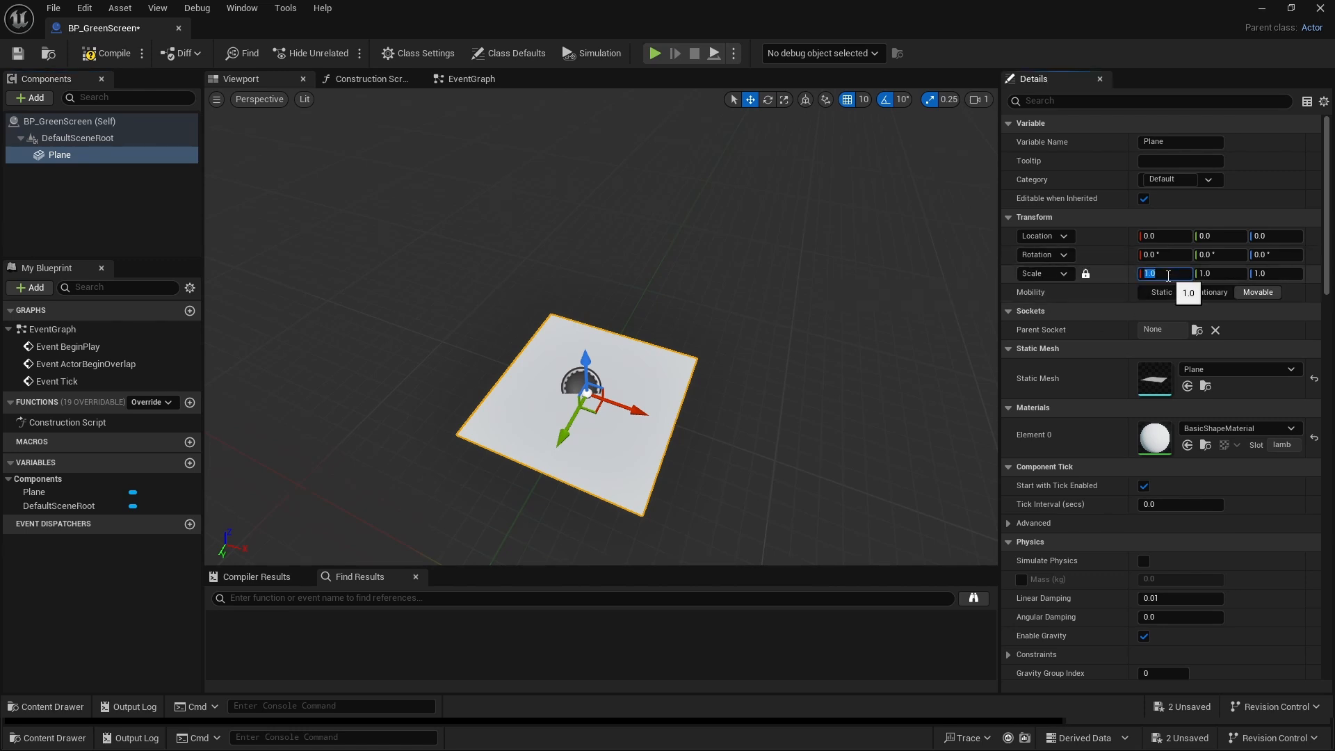
key(Return)
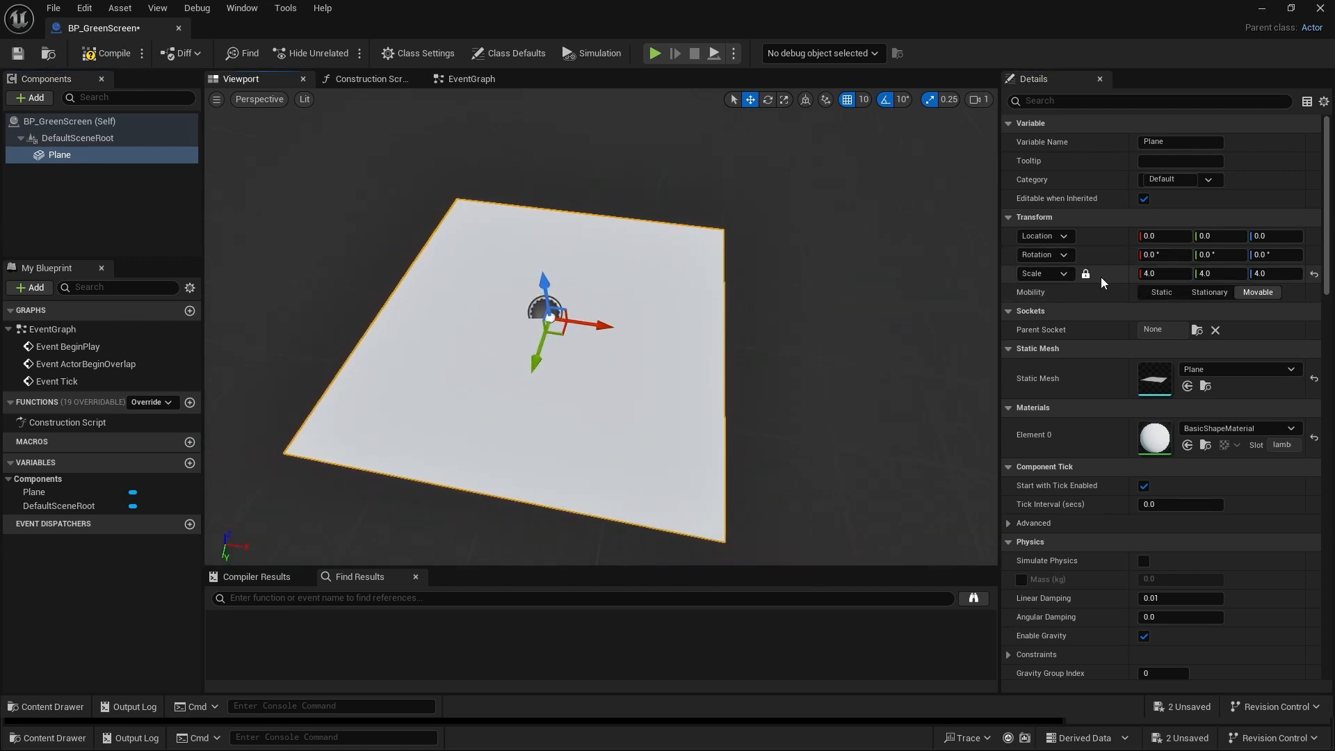
- Unlock the Plane's scale, set only its X scale to 6.0, and lock the proportions again
click(1157, 272)
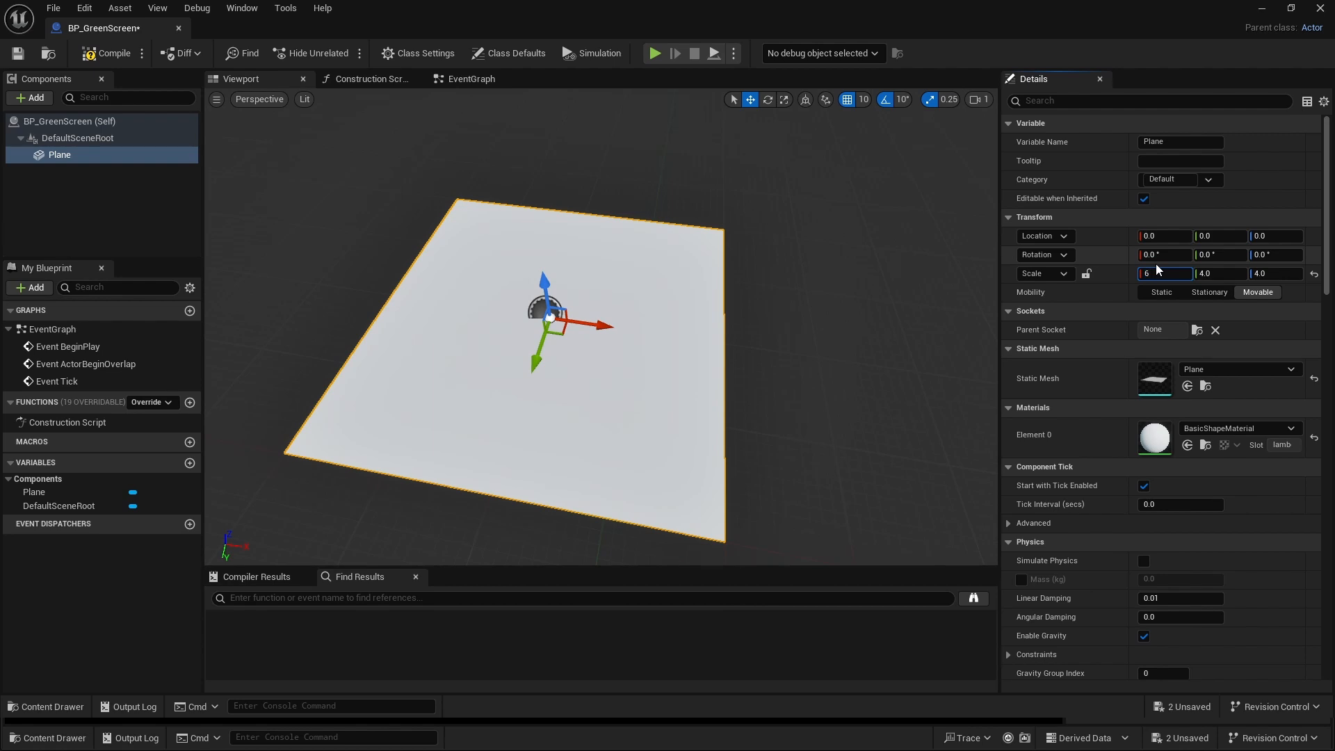
key(Return)
click(1087, 274)
right_drag(530, 260, 523, 256)
key(s)
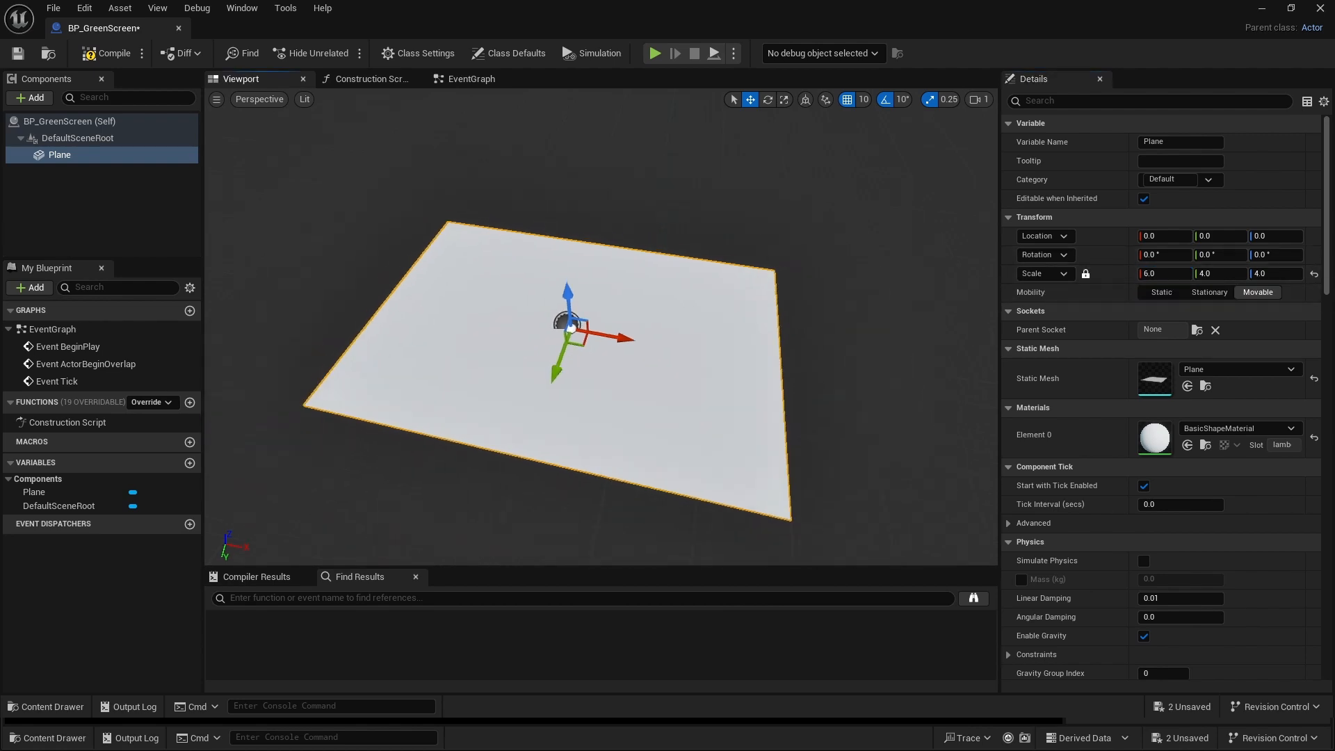
- Assign the M_Green material to the Plane and turn off its Cast Shadow option
click(1236, 429)
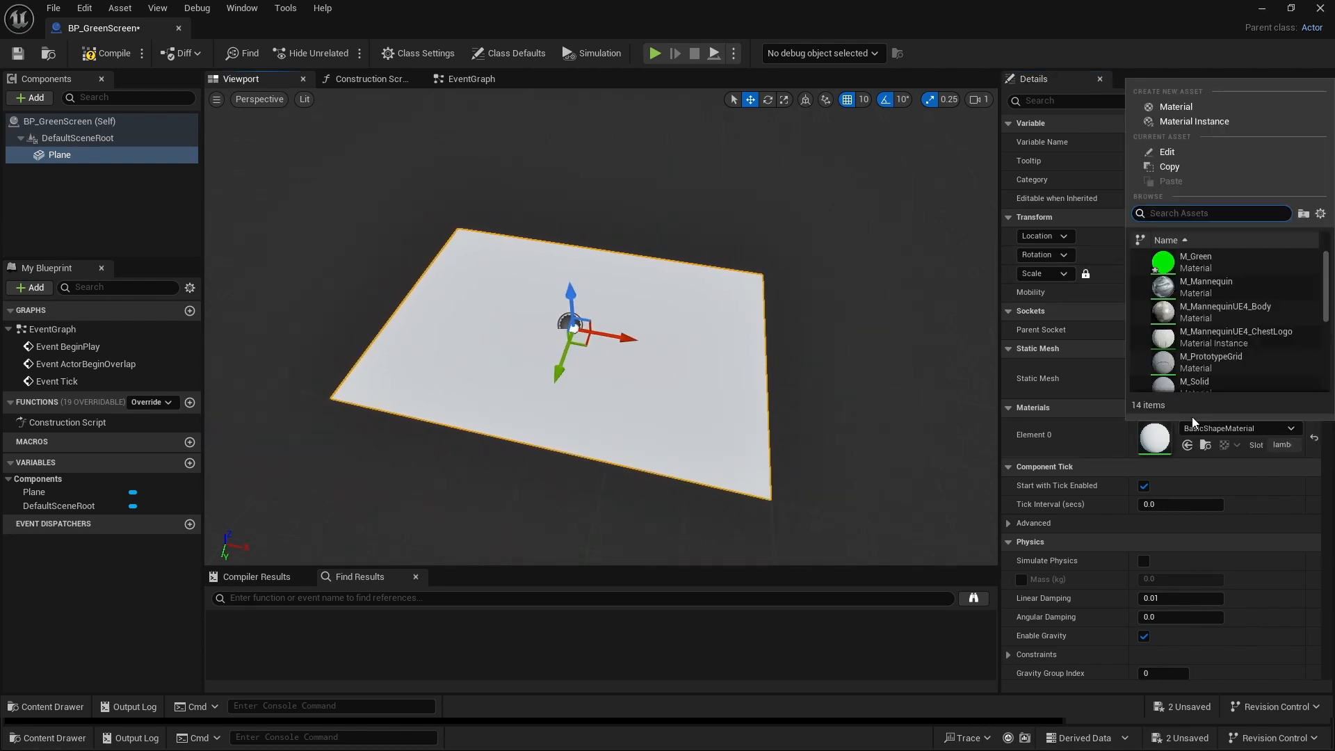
click(1210, 262)
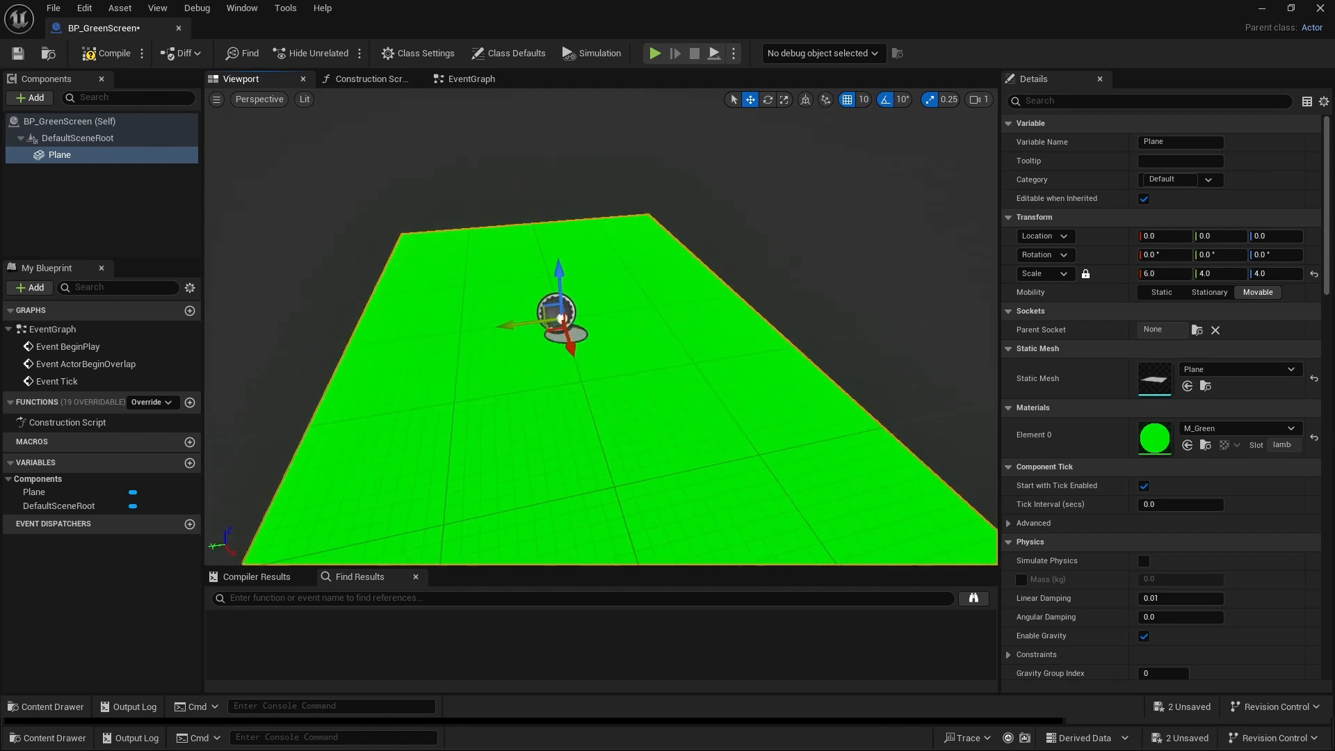
click(1056, 100)
text(ca)
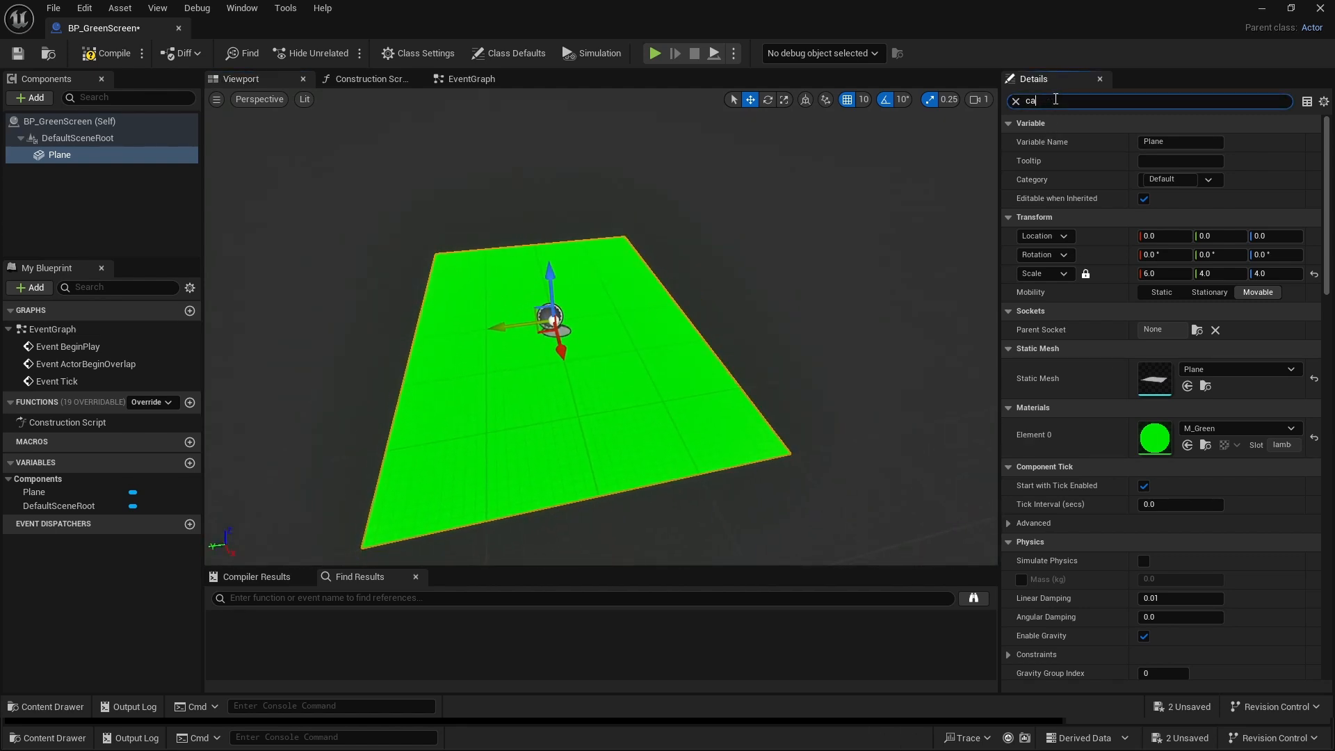
text(st)
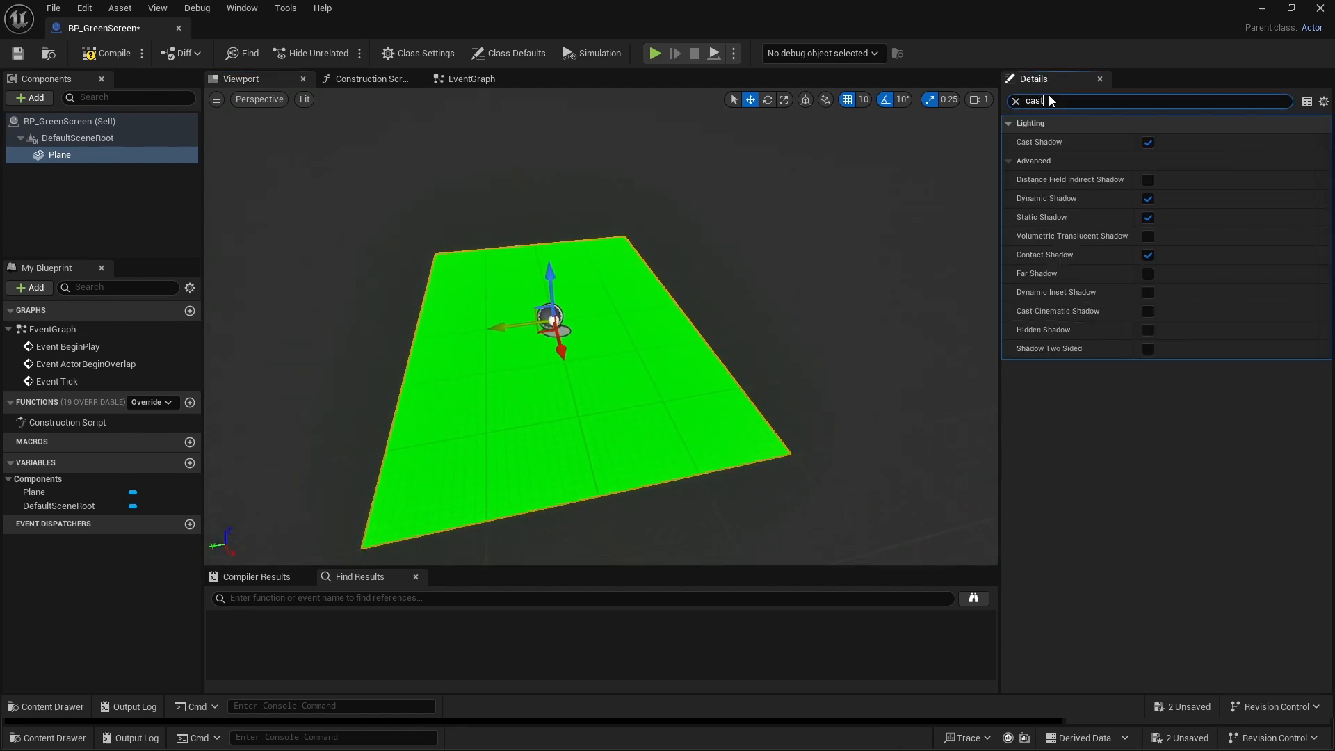
click(1148, 143)
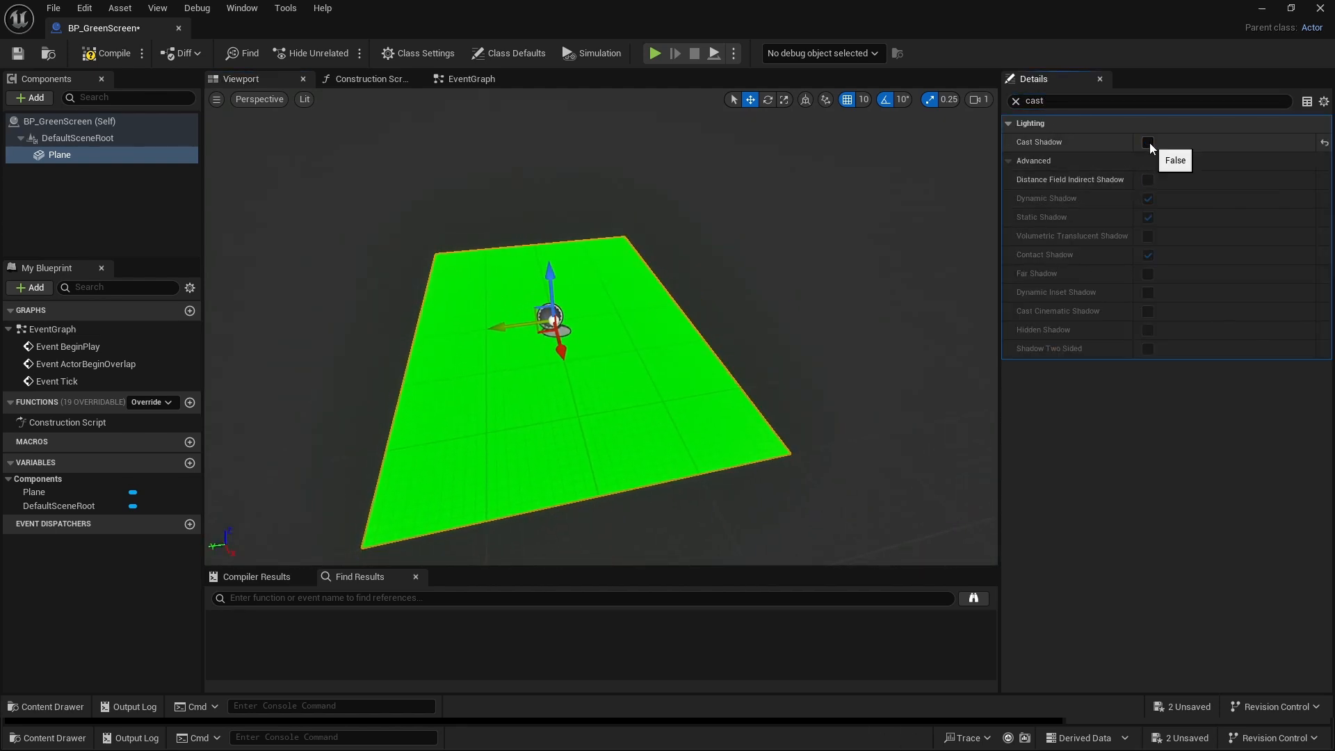
click(1015, 101)
- Duplicate the Plane component and rotate the copy 90° about the X axis so it stands upright
right_drag(742, 295, 745, 321)
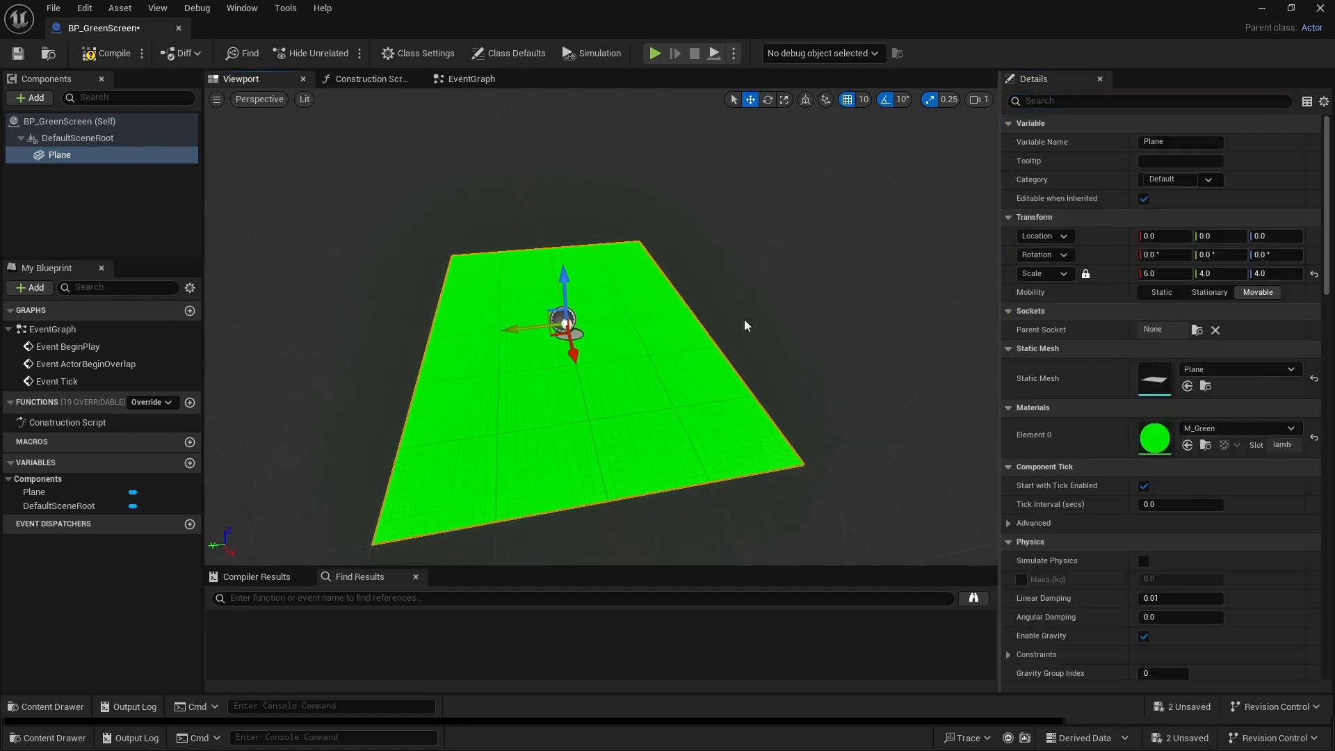
key(ctrl+d)
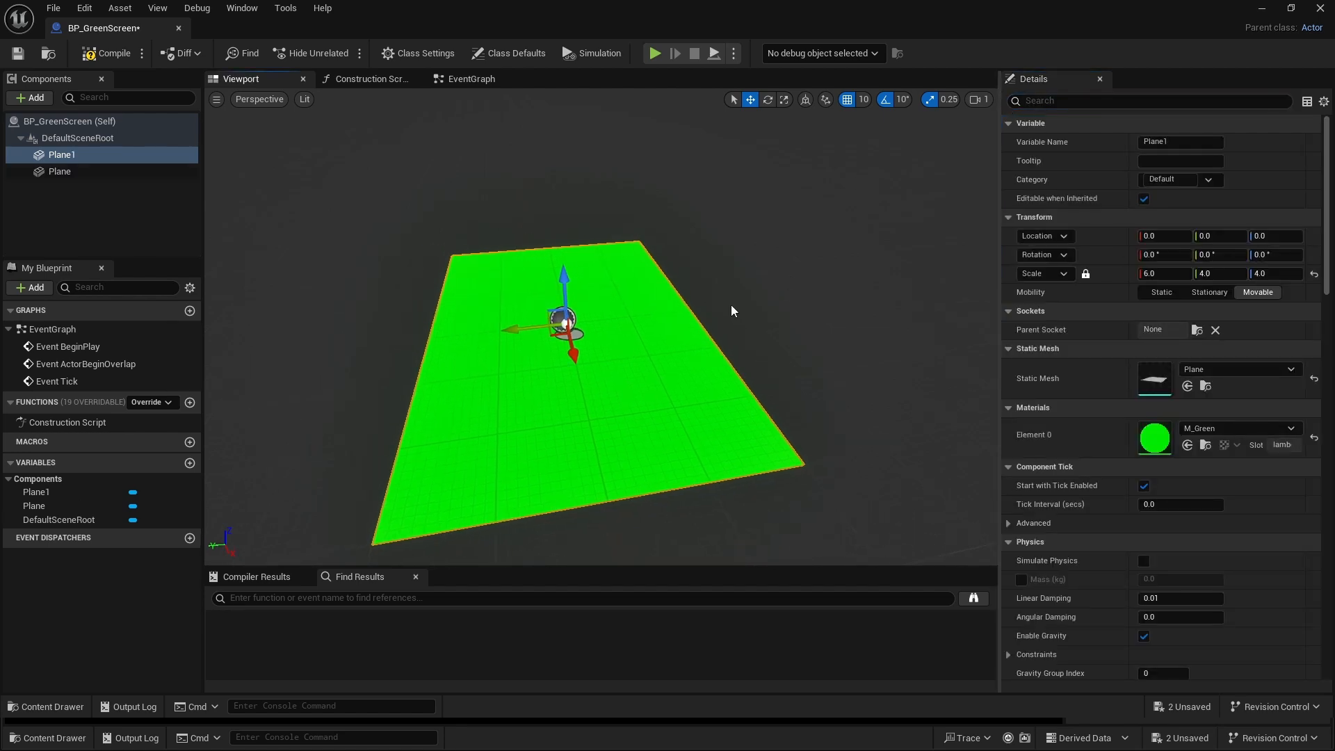
click(768, 99)
drag(516, 288, 459, 340)
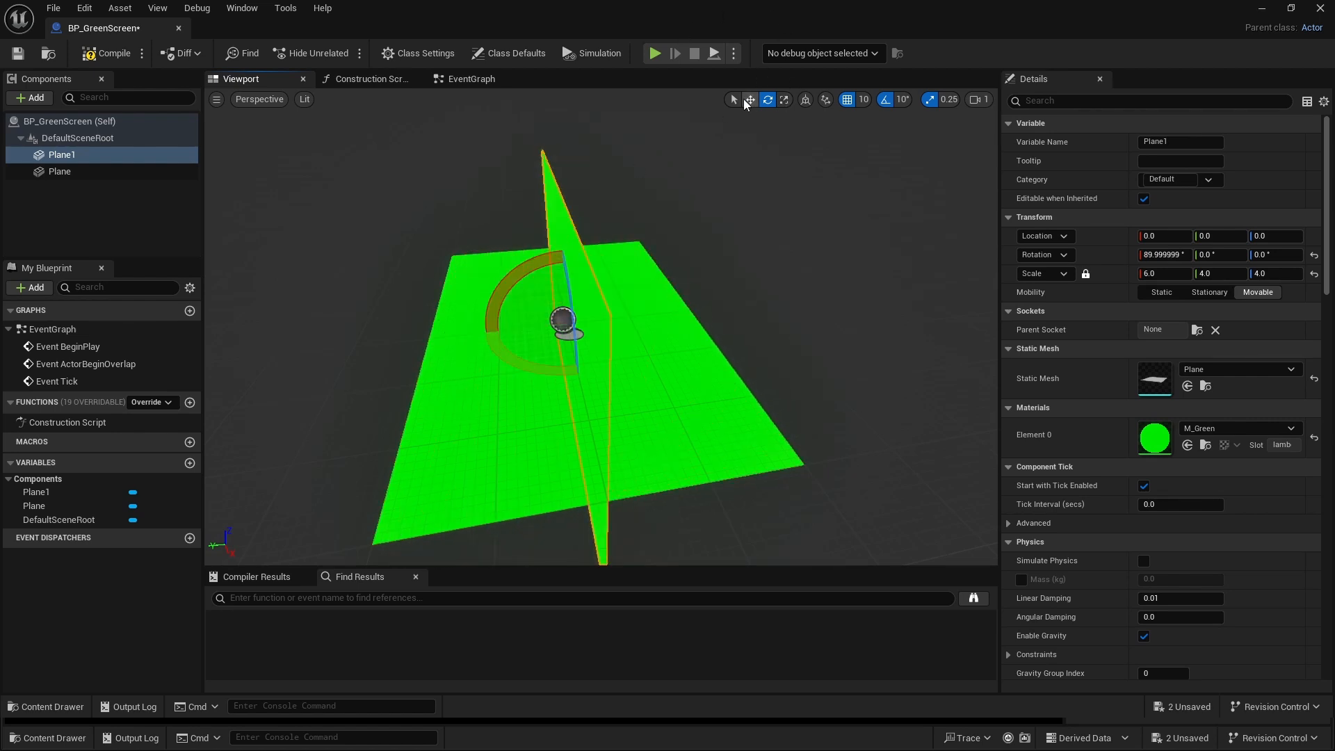
- Move the upright plane to about Y -200, Z 200 to form the back wall, then compile and close the Blueprint
click(749, 100)
right_drag(682, 310, 754, 296)
drag(359, 368, 486, 366)
right_drag(485, 367, 522, 376)
drag(478, 296, 496, 148)
right_drag(496, 149, 522, 112)
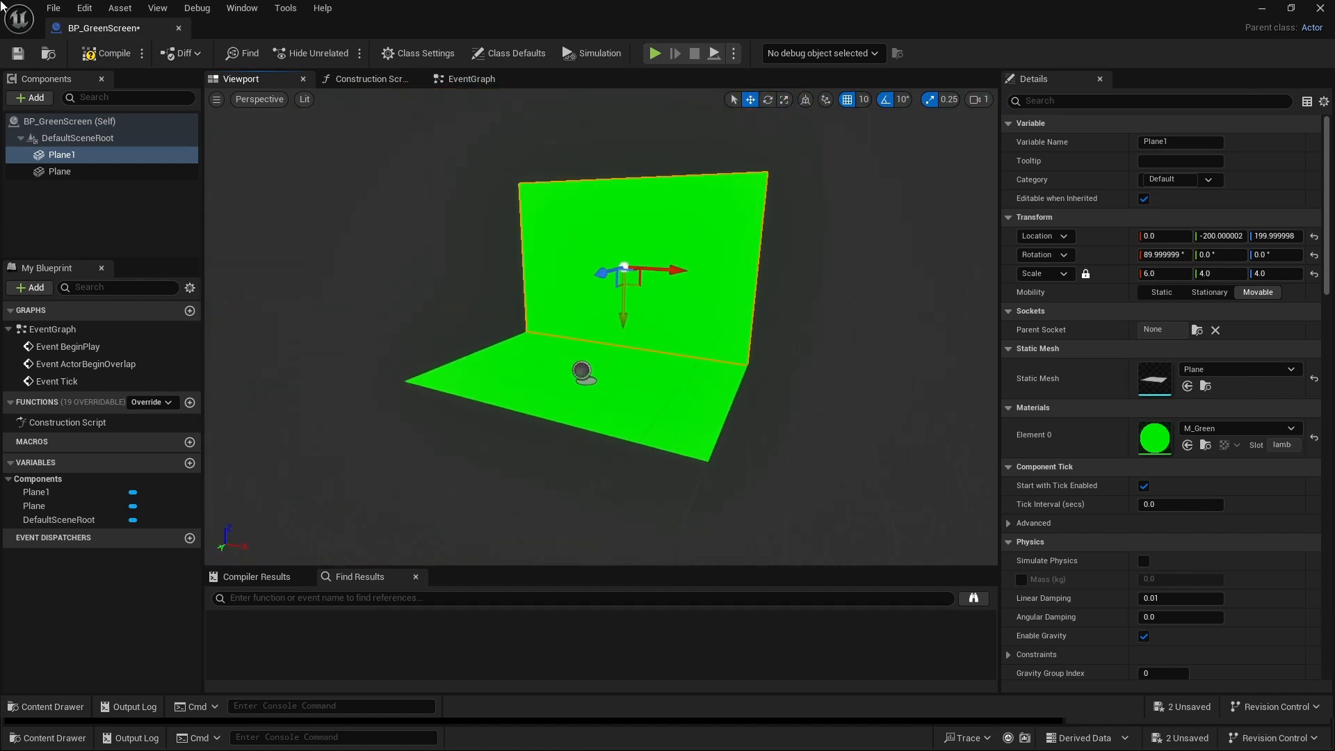
click(107, 53)
click(180, 28)
- Place BP_GreenScreen in the empty level and reset its location to the default
click(15, 741)
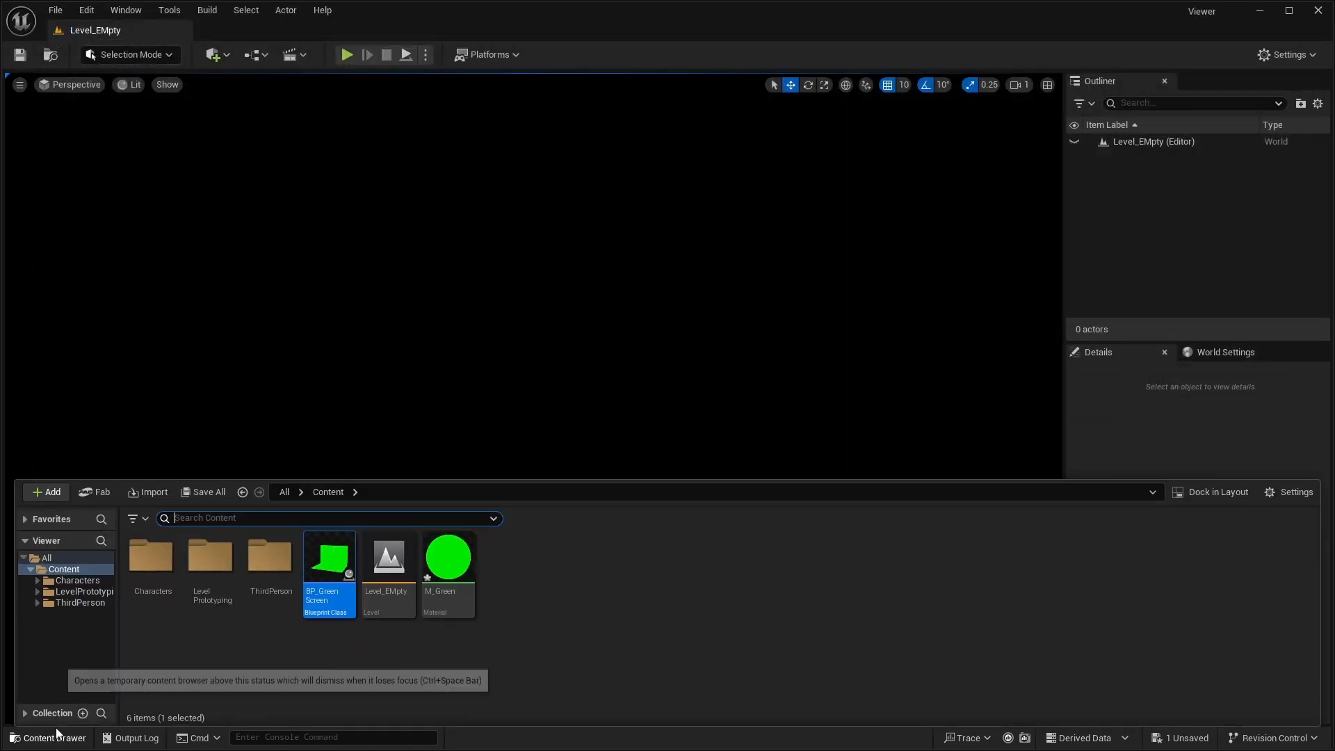
drag(327, 571, 499, 498)
right_drag(499, 498, 268, 517)
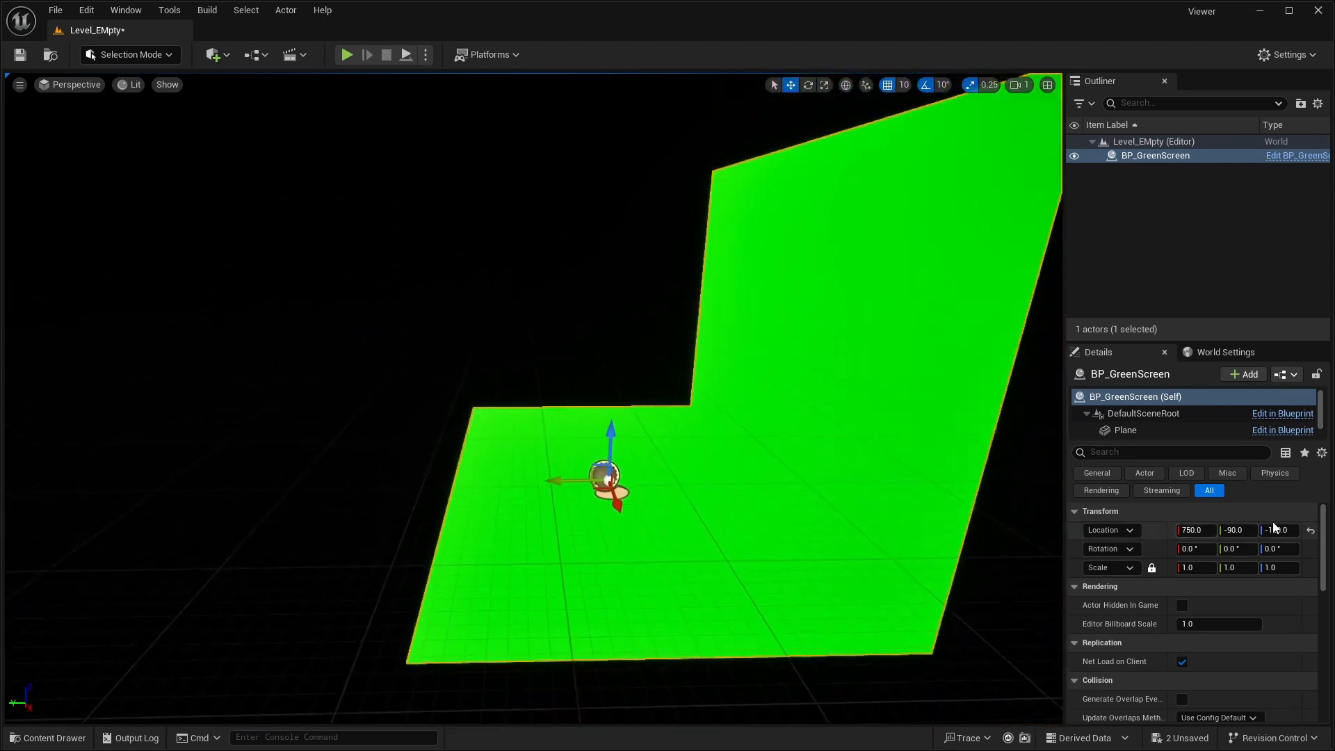
click(1311, 530)
right_drag(536, 417, 688, 466)
right_drag(894, 466, 922, 466)
click(922, 466)
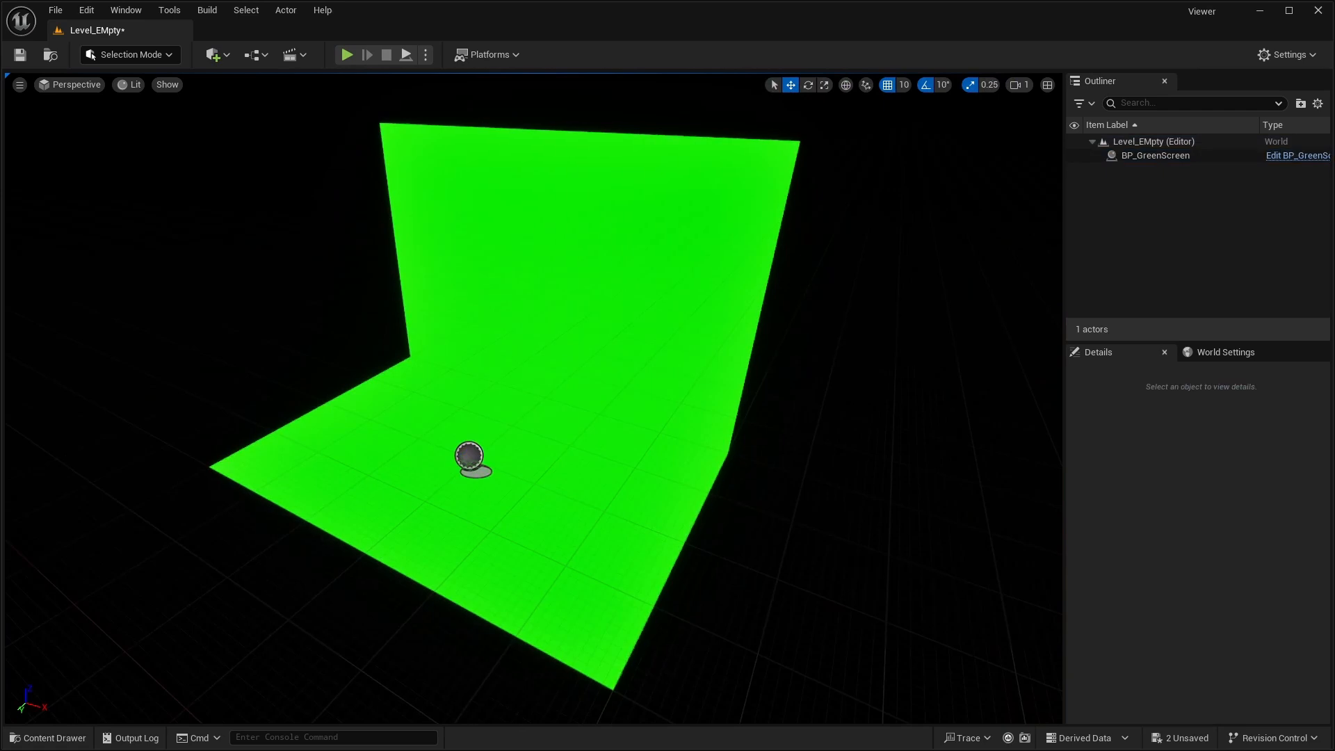
- Create a Blueprint class based on SpectatorPawn in the Content folder and name it BP_FlyingCamera
click(72, 736)
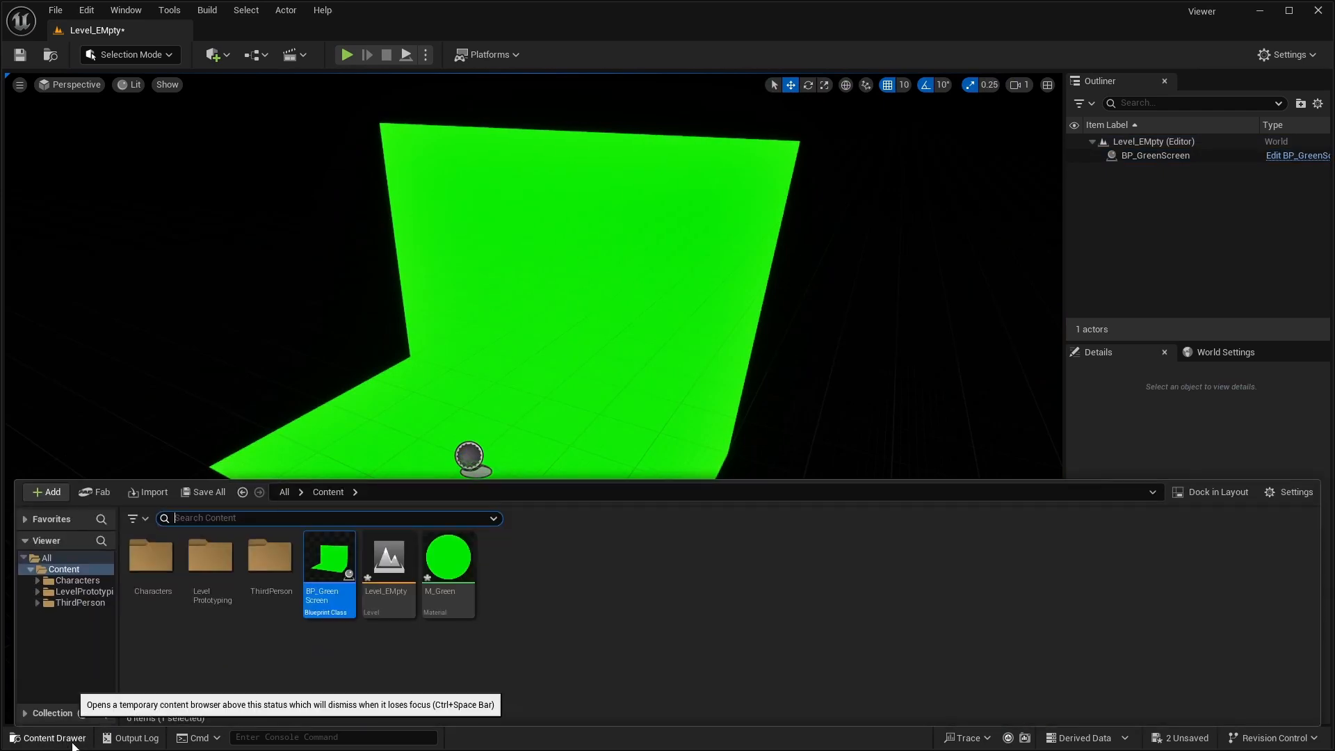
right_click(550, 609)
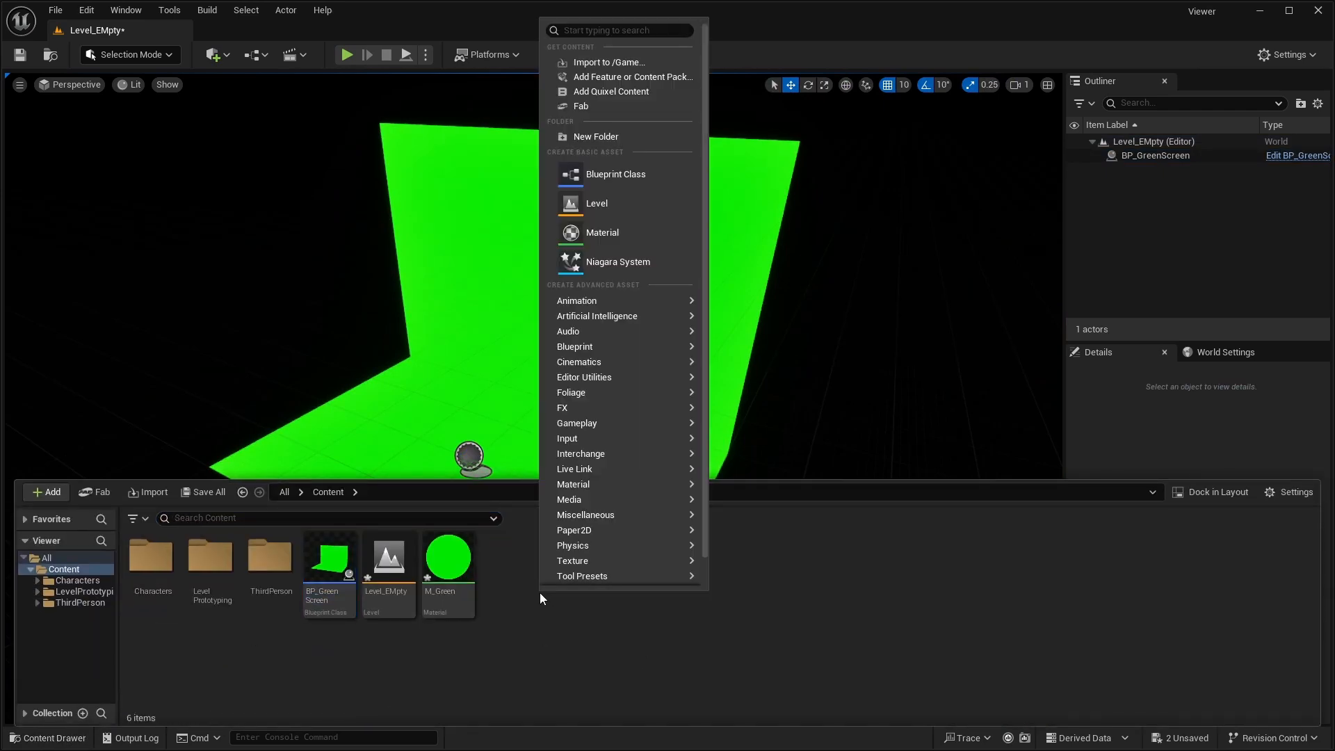
click(608, 170)
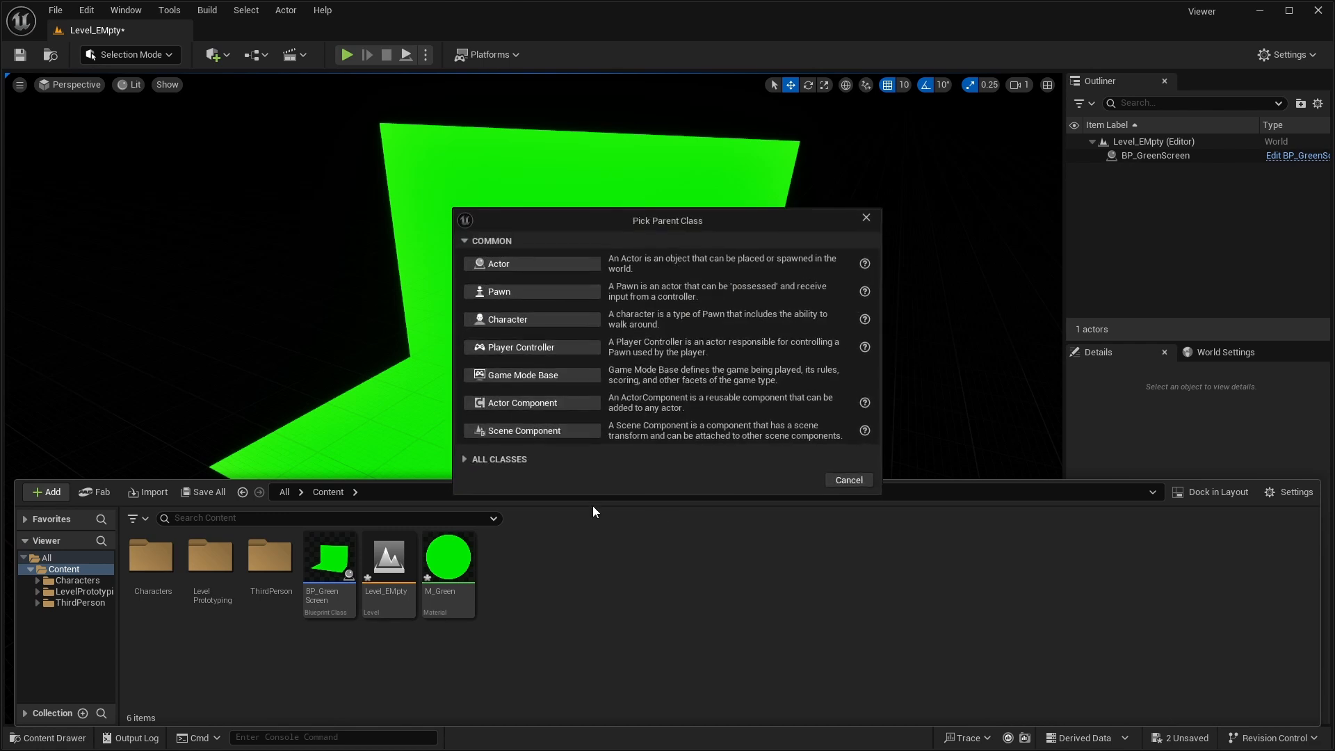
click(494, 459)
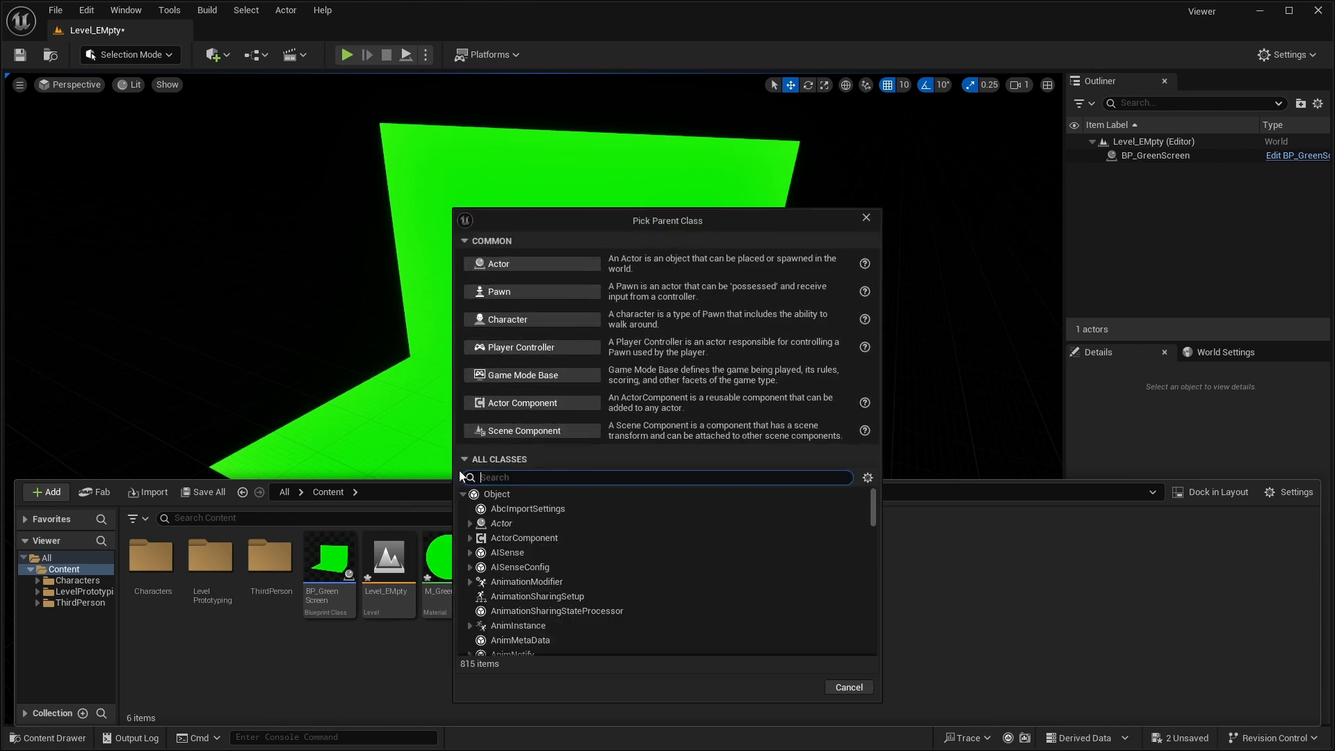
text(spect)
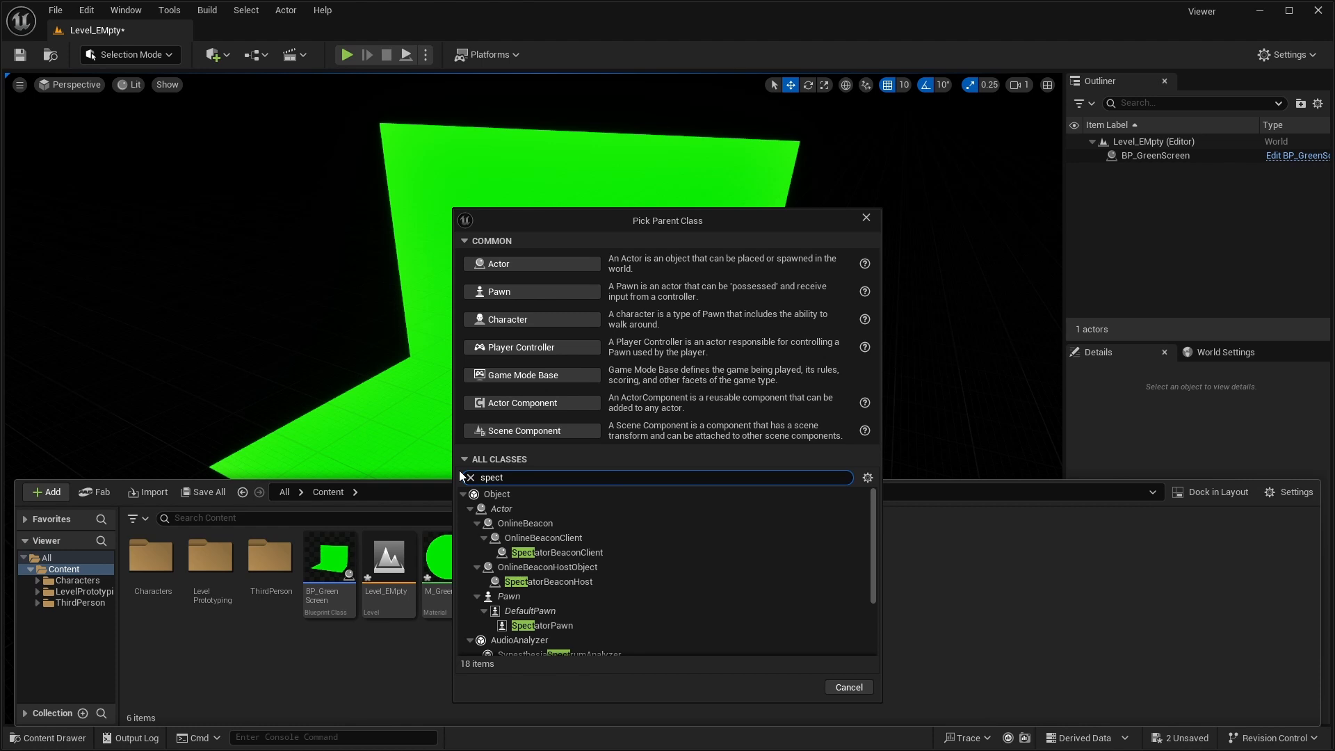
click(601, 628)
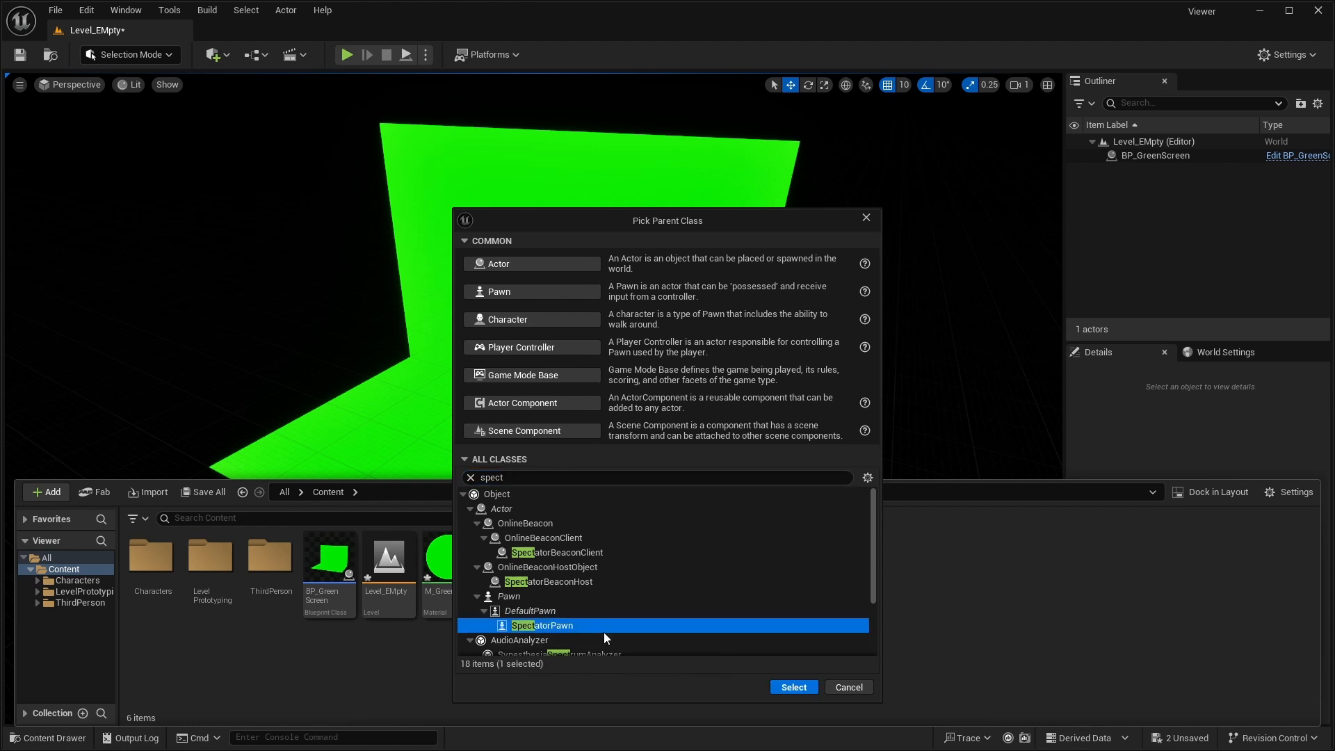
click(809, 690)
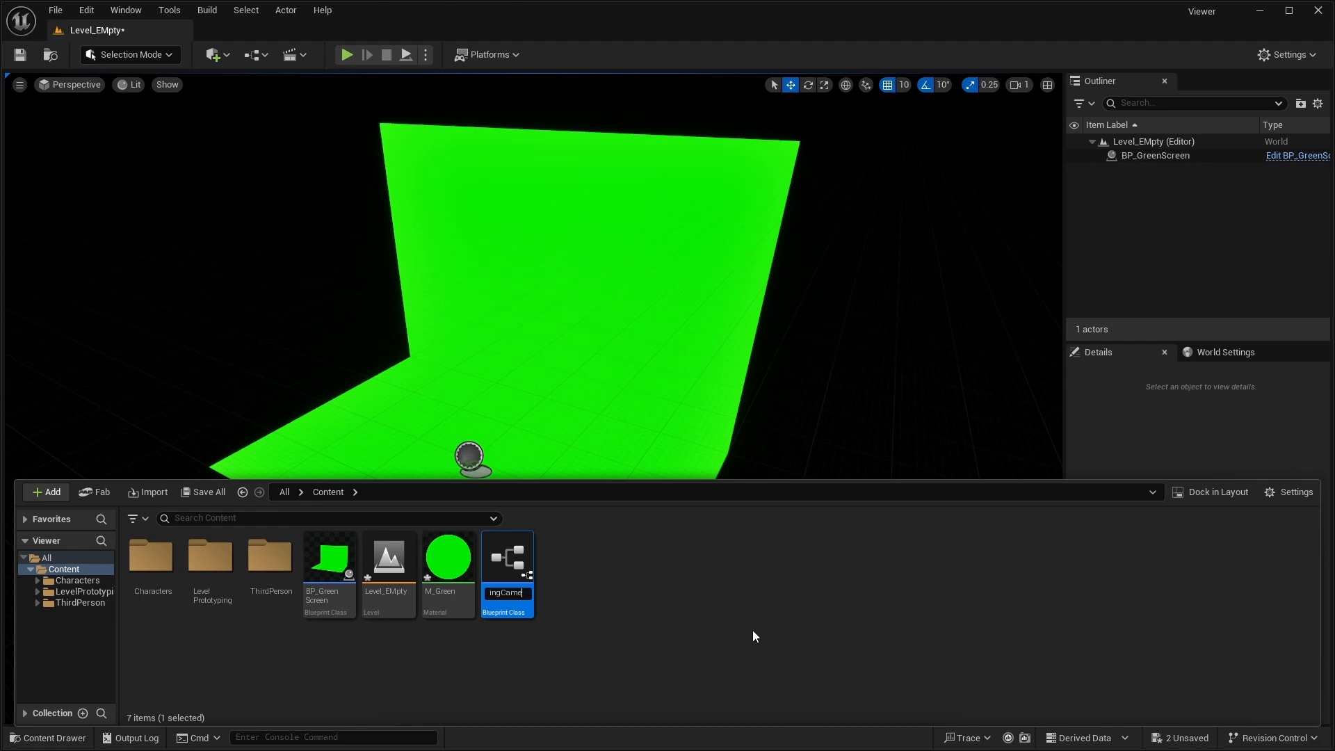
text(BP_FlyingCamera)
key(Return)
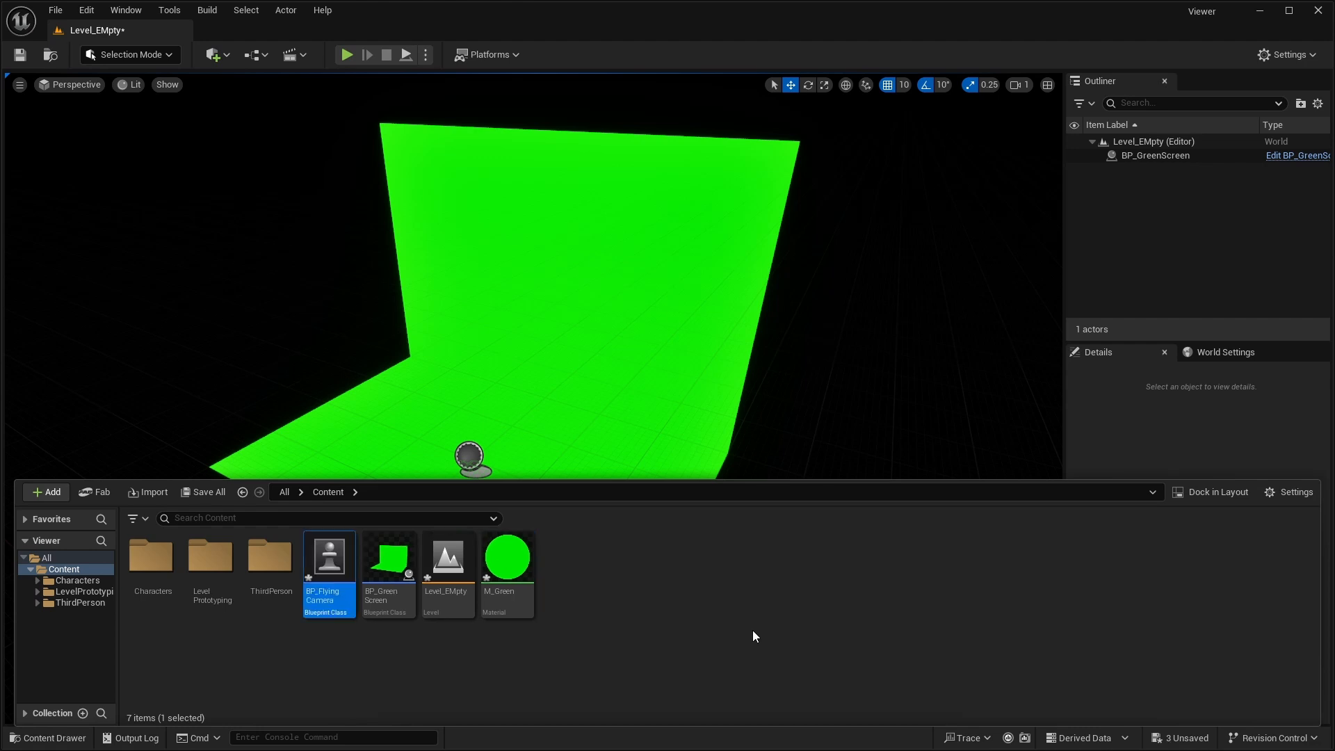
- Create a Blueprint class based on Player Controller in the Content folder and name it BP_FlyingCameraController
click(619, 566)
right_click(610, 584)
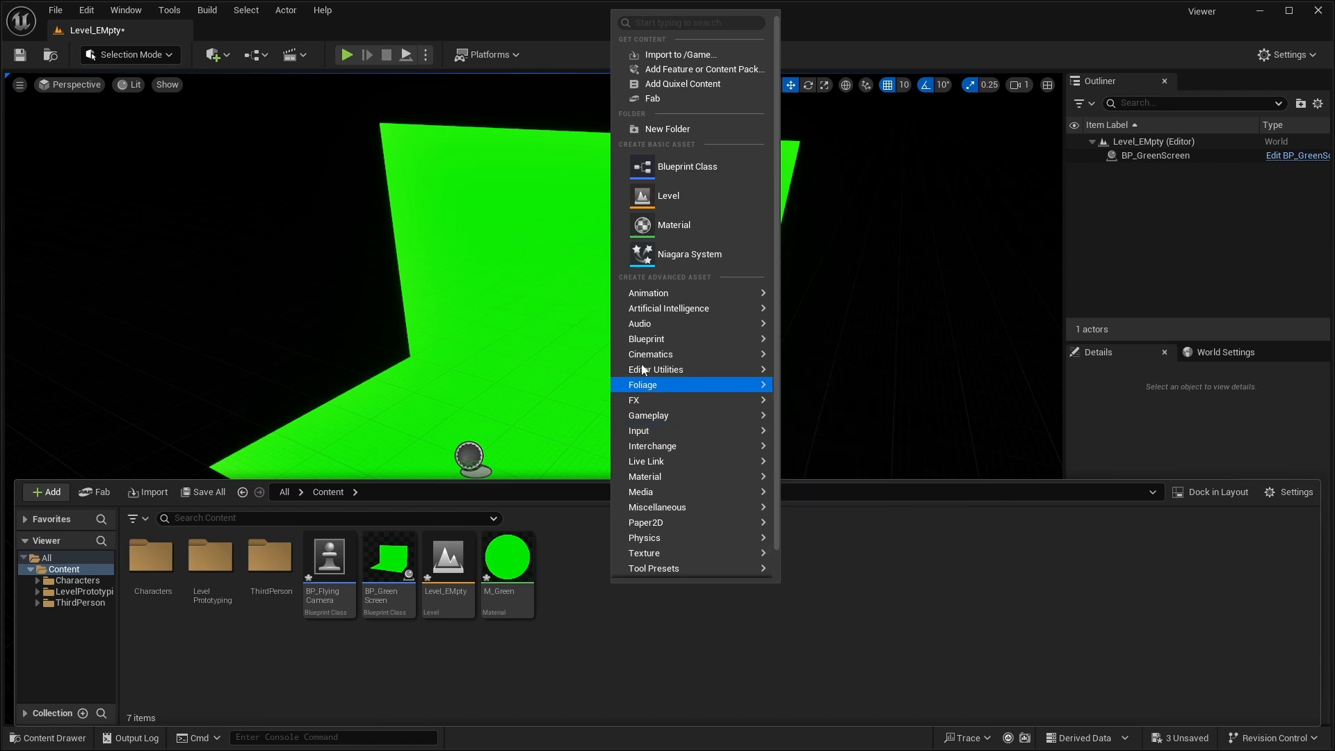
click(694, 164)
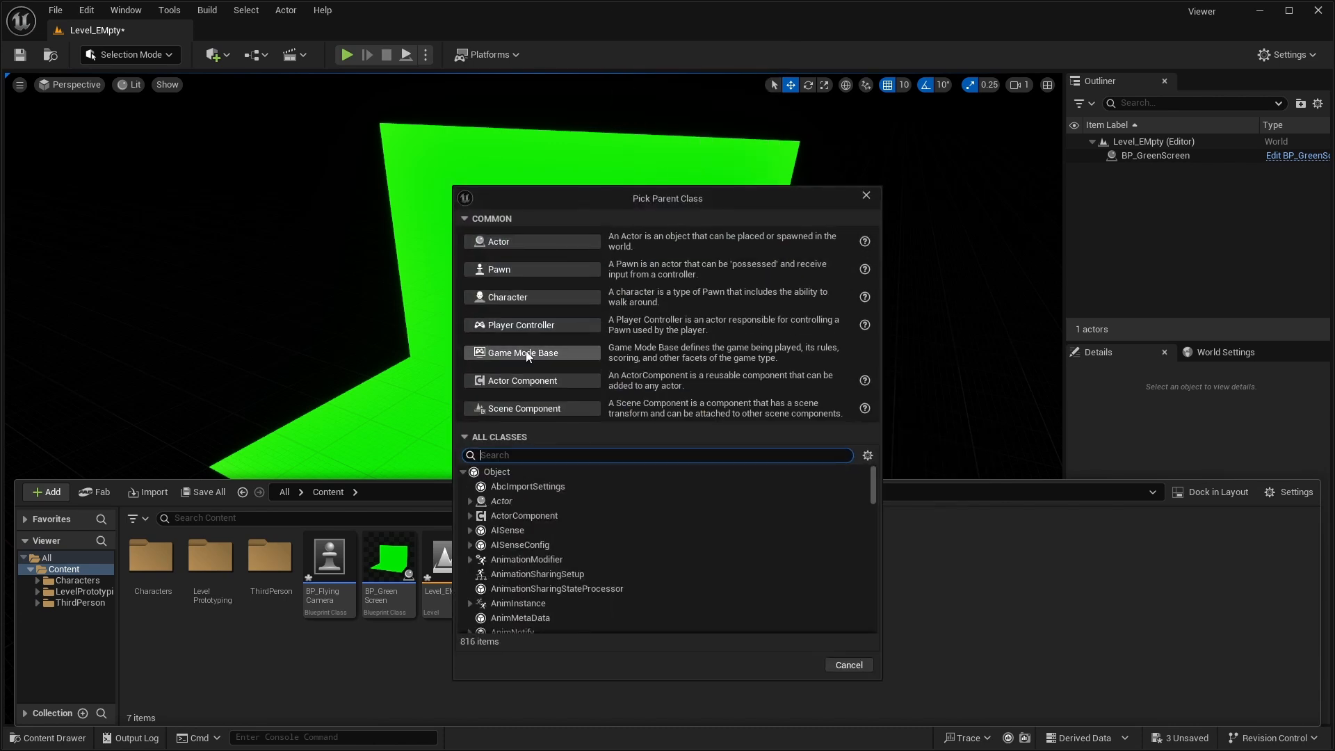
click(529, 327)
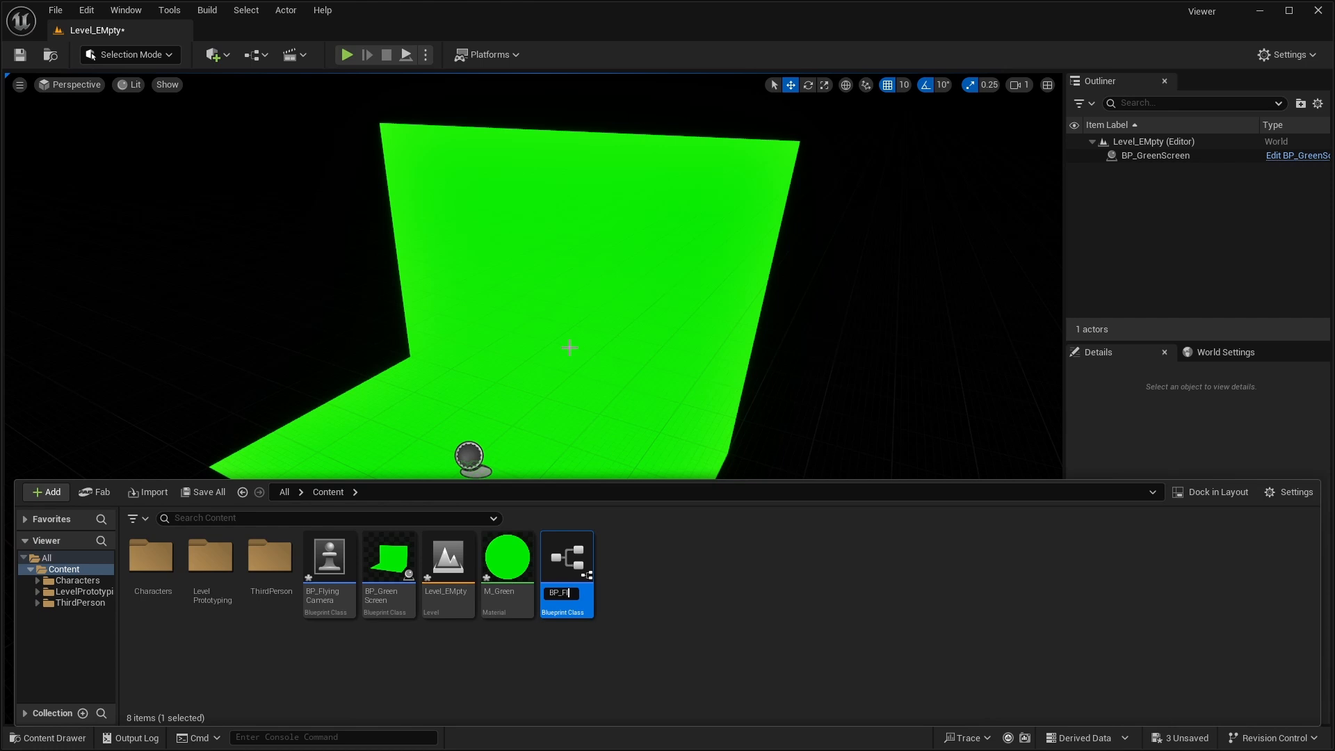
text(BP_FlyingCameraC)
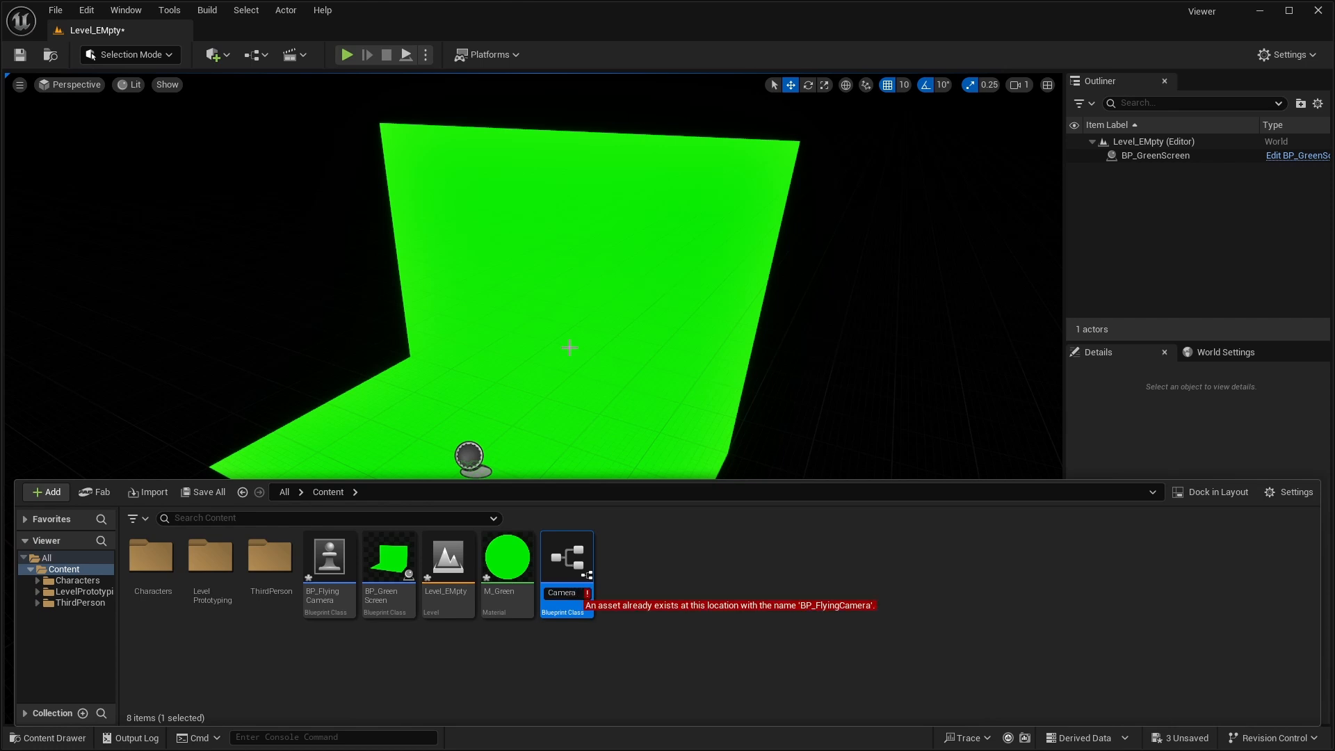
text(ontroller)
key(Return)
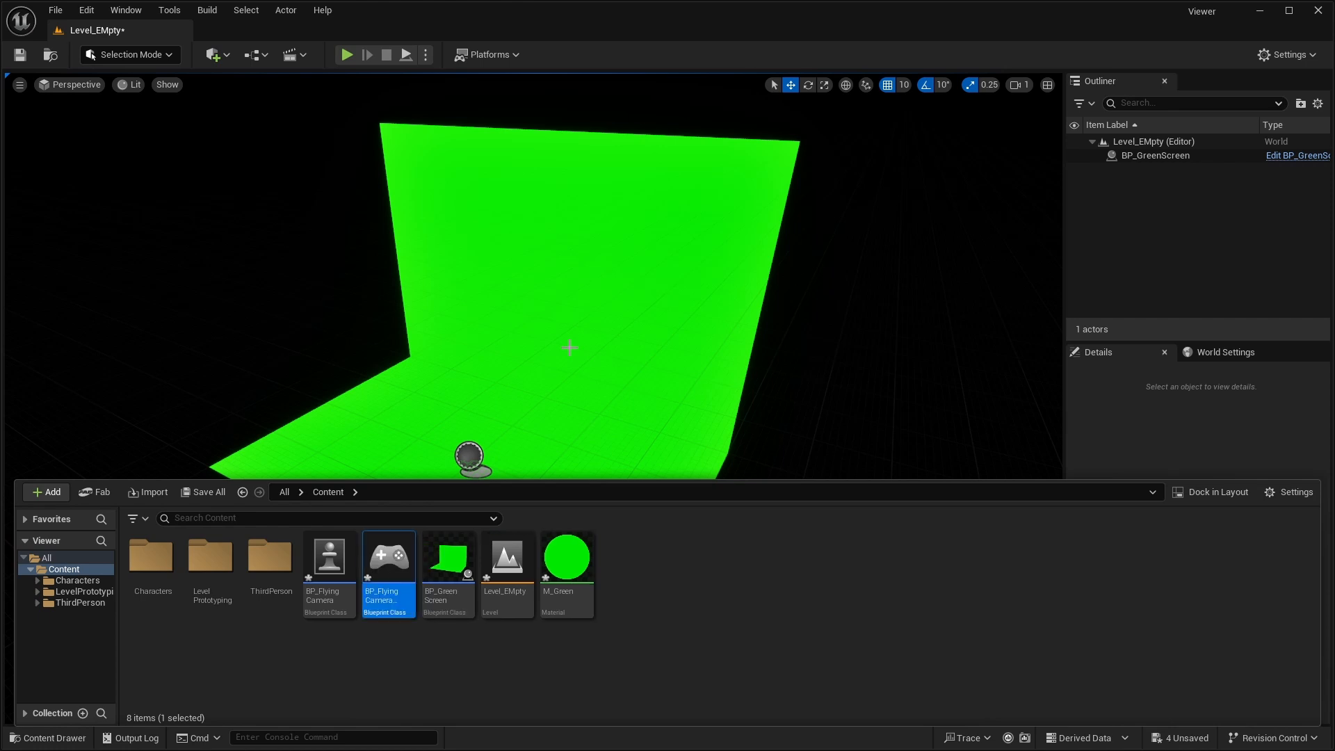
- Create a Blueprint class based on Game Mode Base in the Content folder and name it GameMode_FlyingCamera
click(791, 653)
right_click(648, 562)
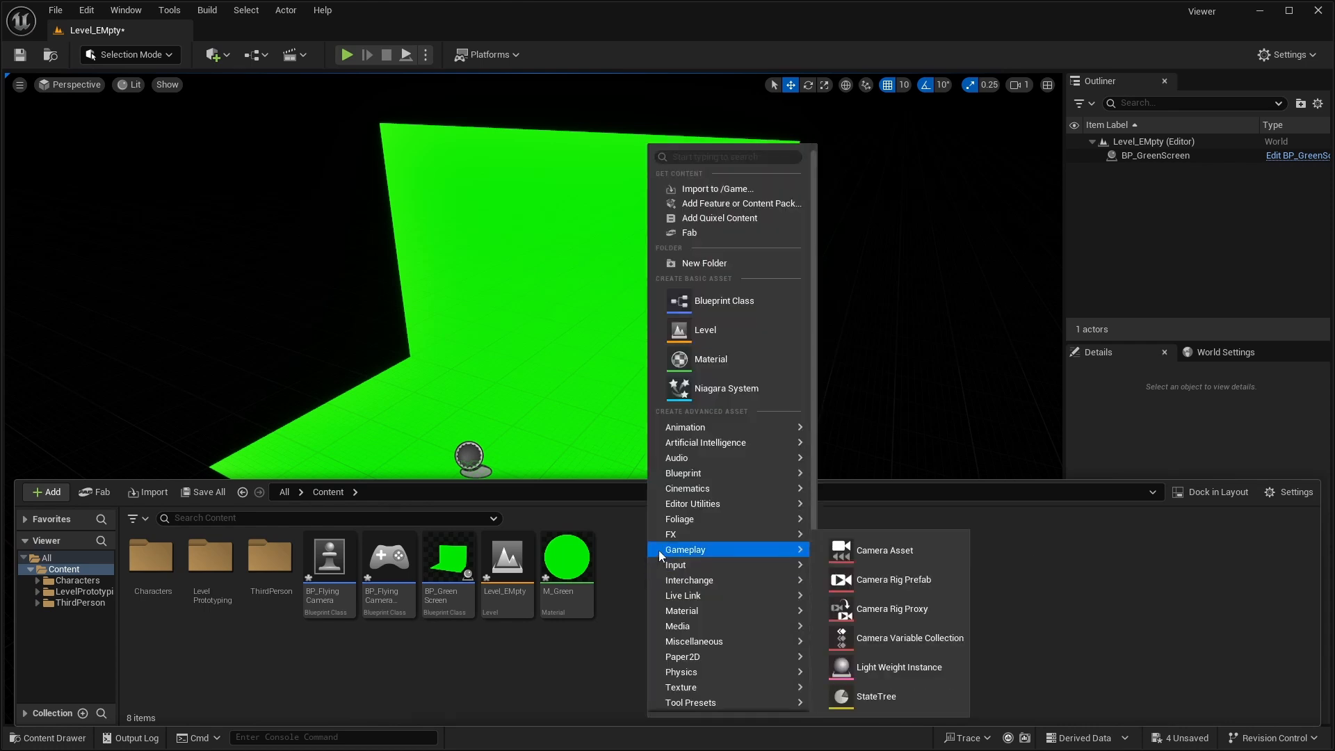
click(758, 296)
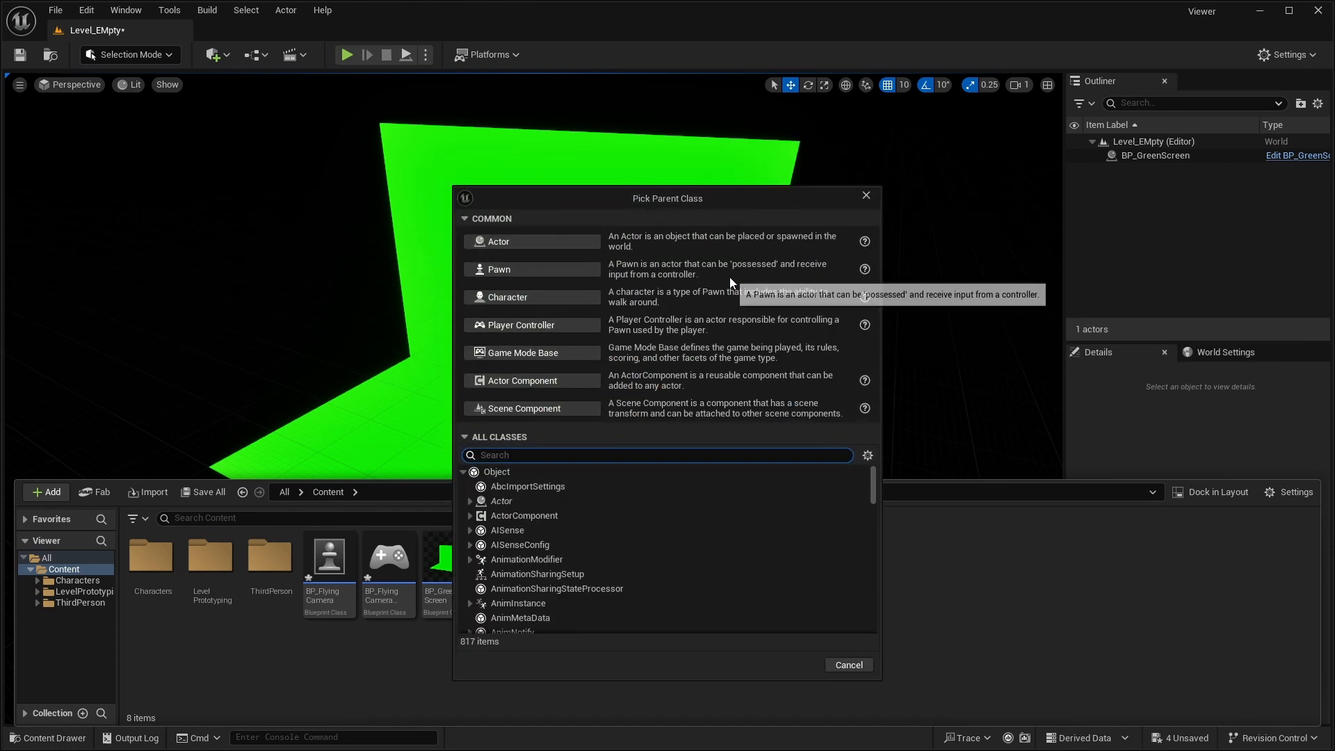
click(550, 353)
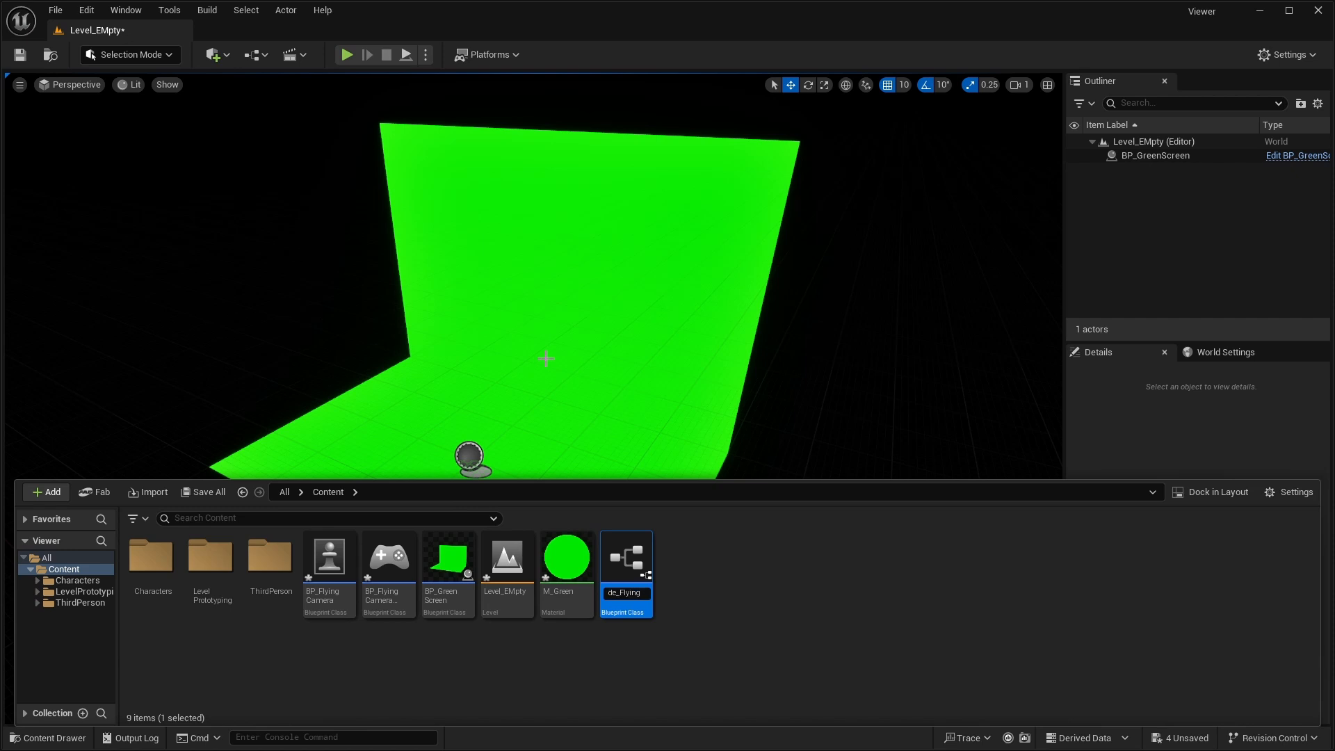
text(GameMode_FlyingCamera)
key(Return)
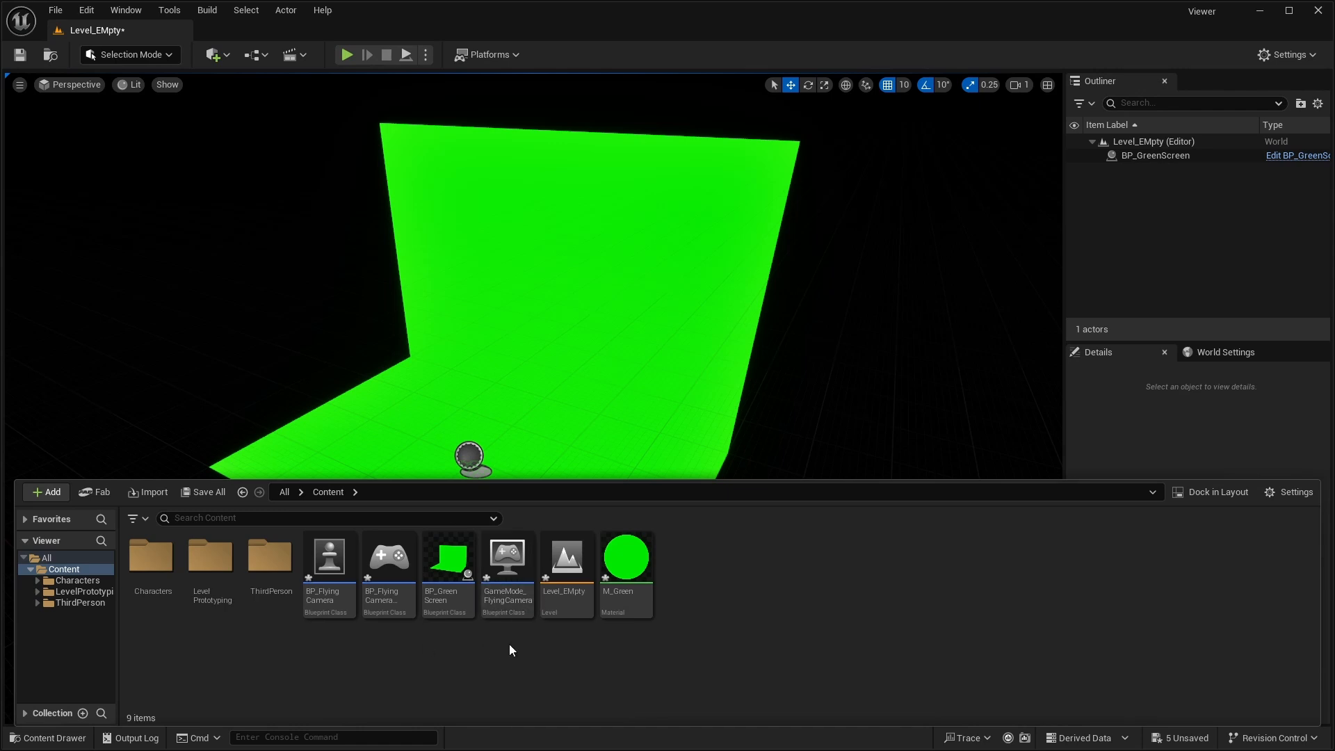
- In GameMode_FlyingCamera, set Default Pawn Class to BP_FlyingCamera and Player Controller Class to BP_FlyingCameraController, then save and close the Blueprint
double_click(490, 574)
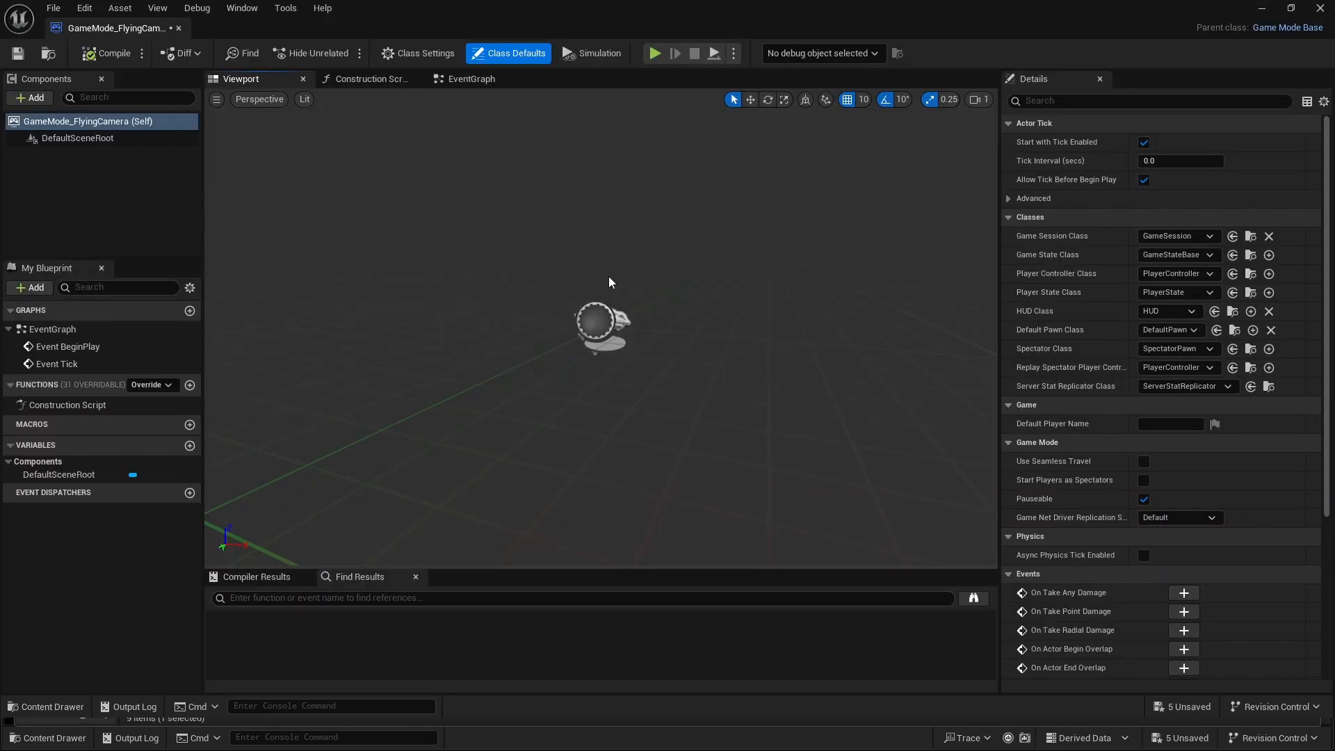
click(1190, 330)
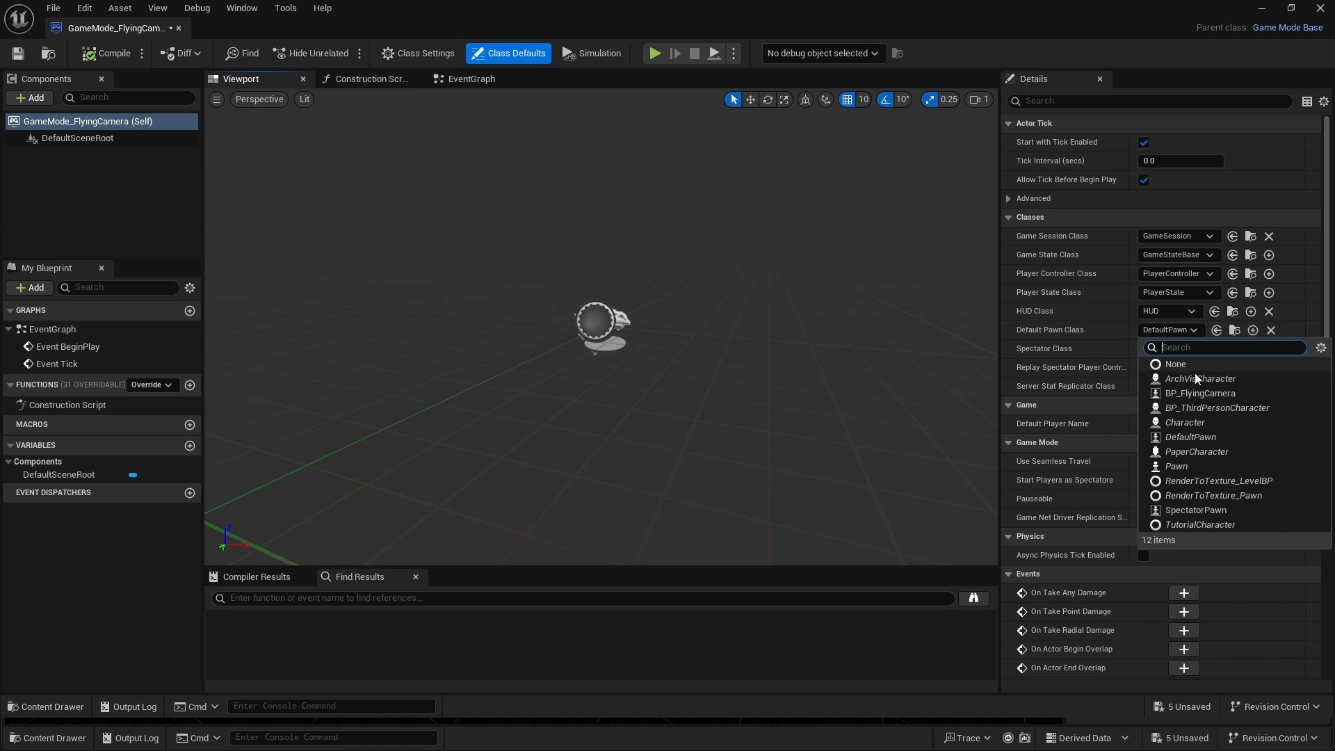
click(1195, 394)
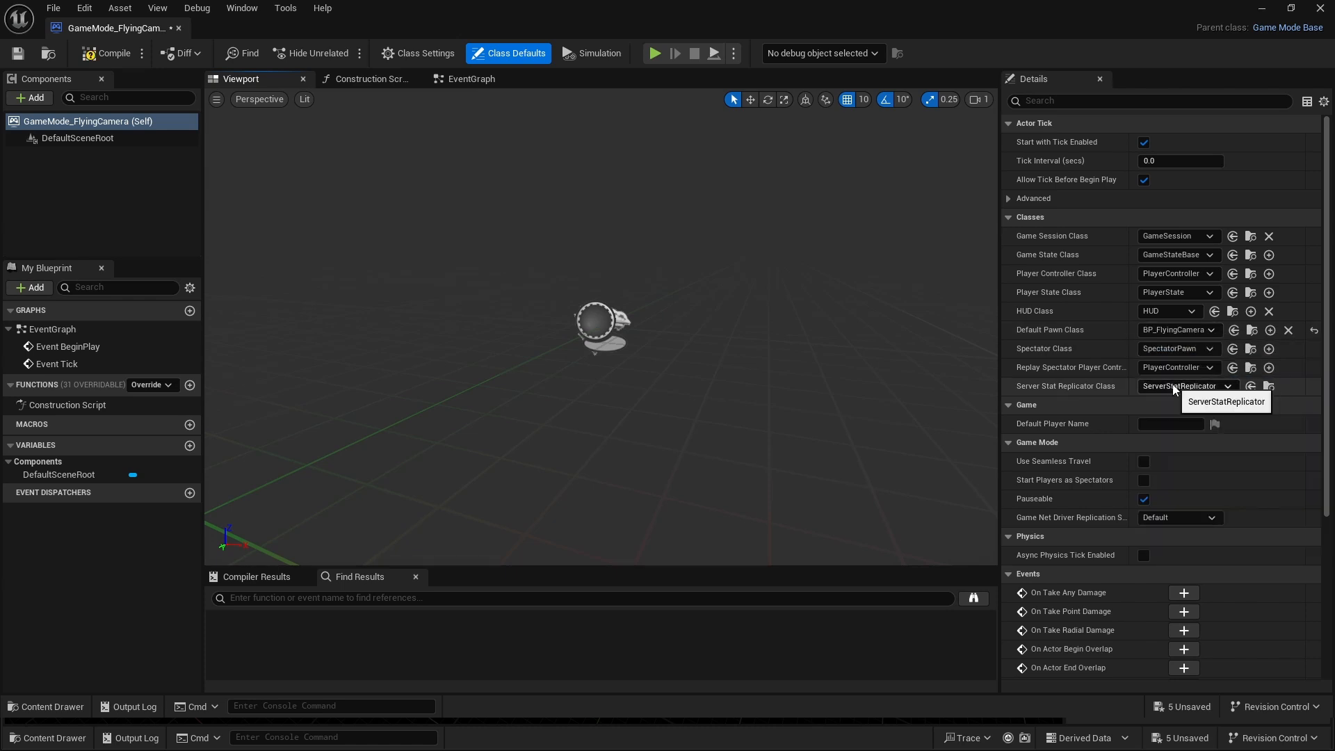
click(1144, 274)
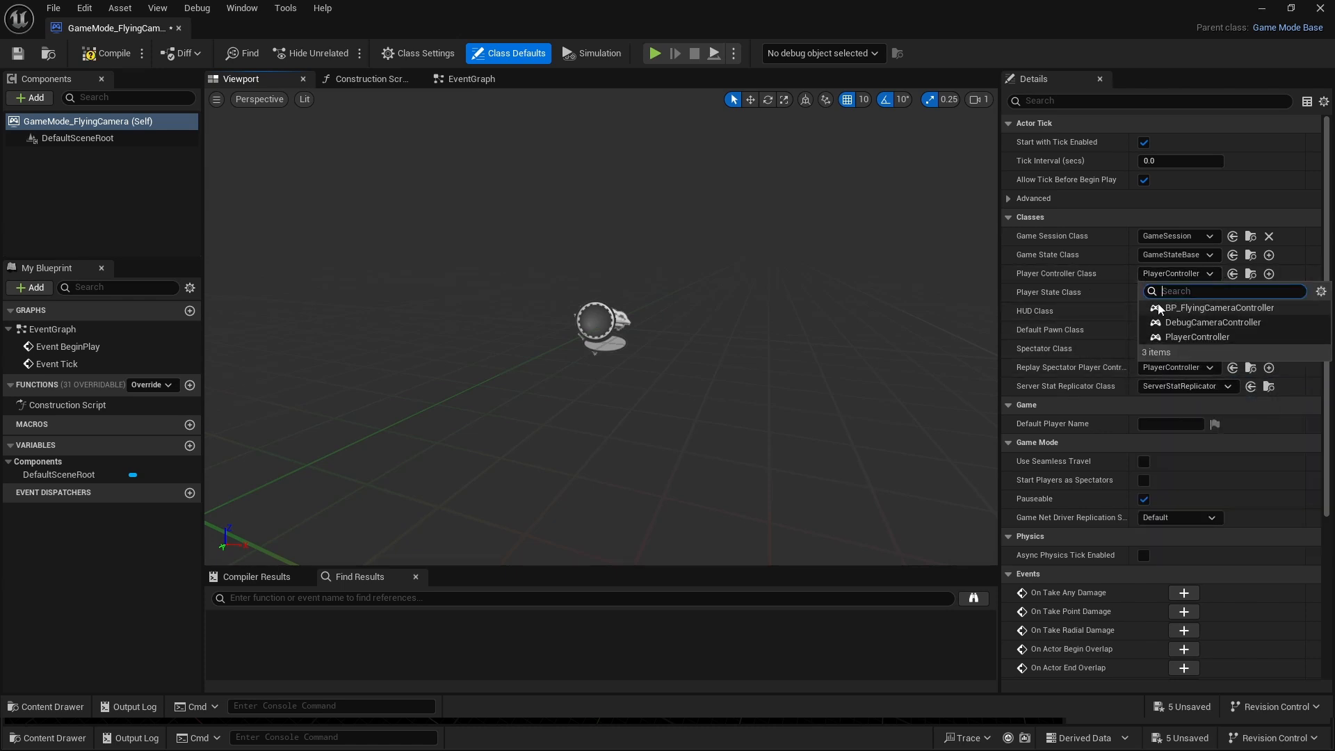
click(1176, 310)
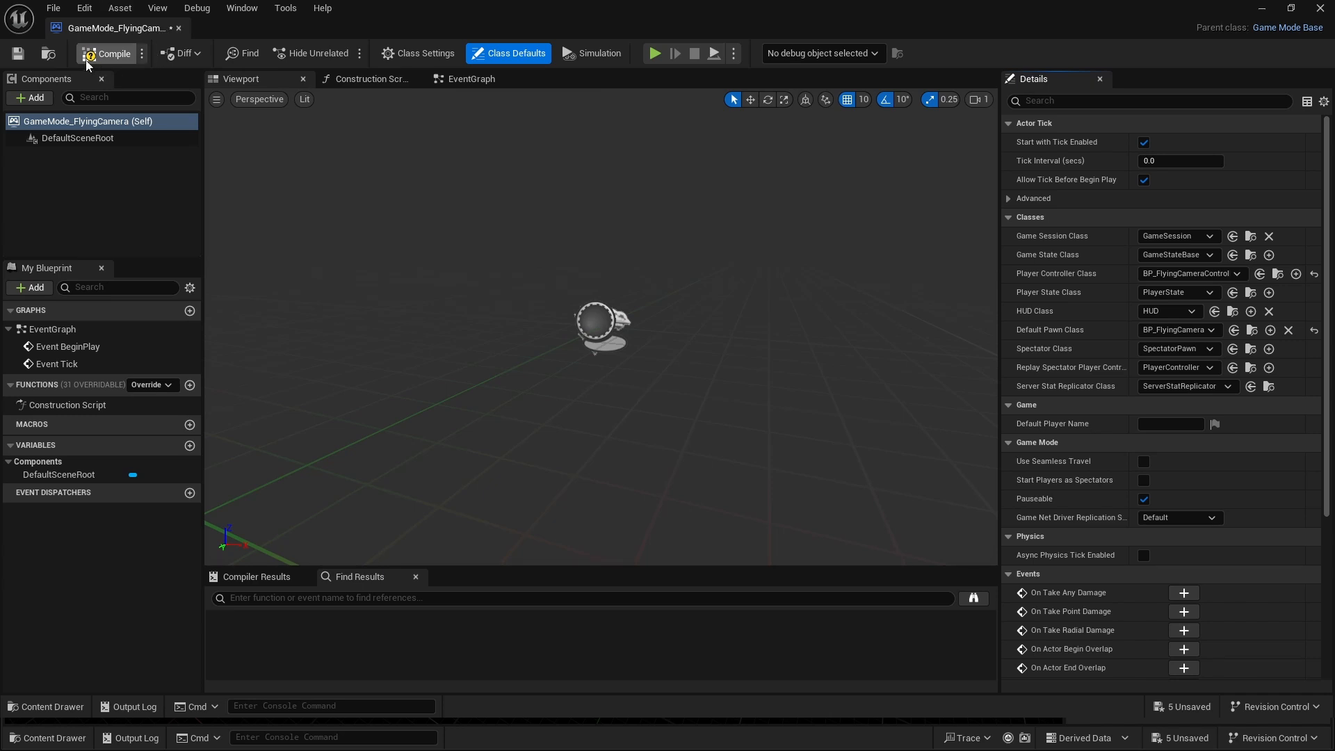
click(18, 54)
click(179, 28)
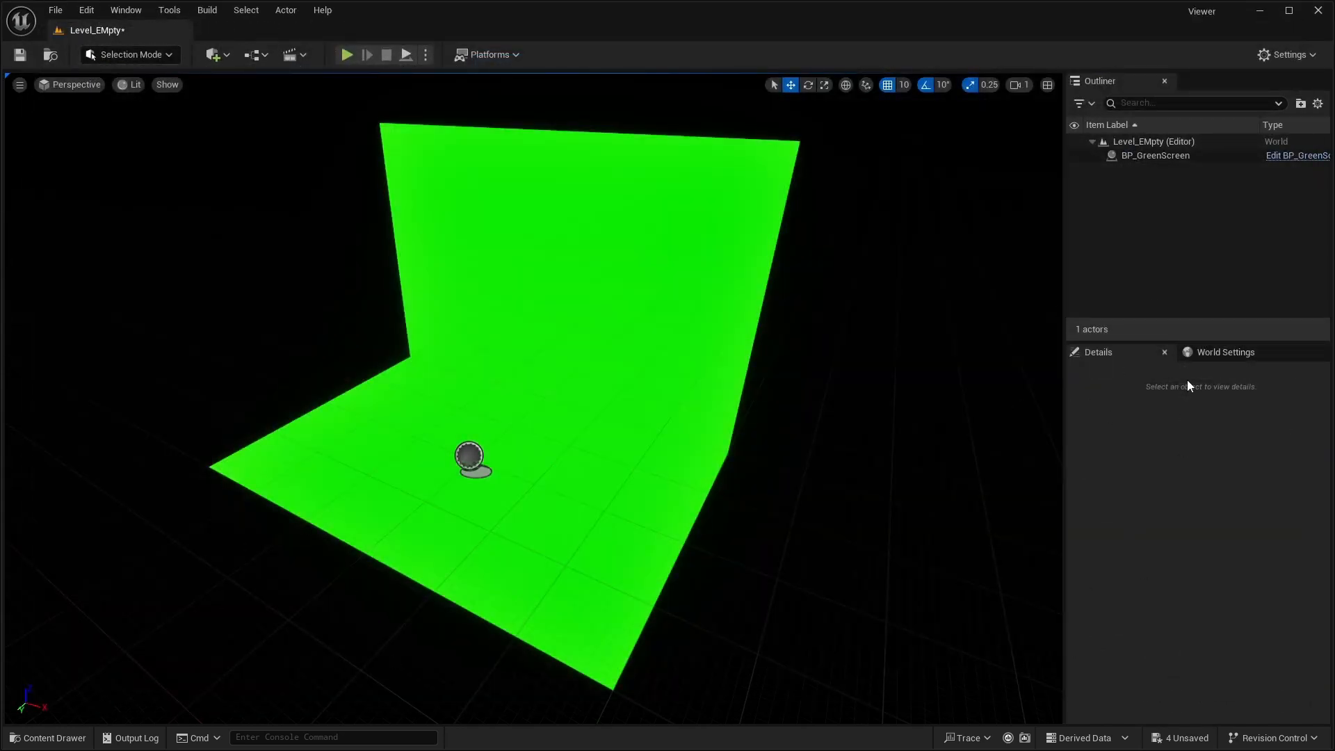
- Set the level's GameMode Override to GameMode_FlyingCamera and save the level
click(1227, 356)
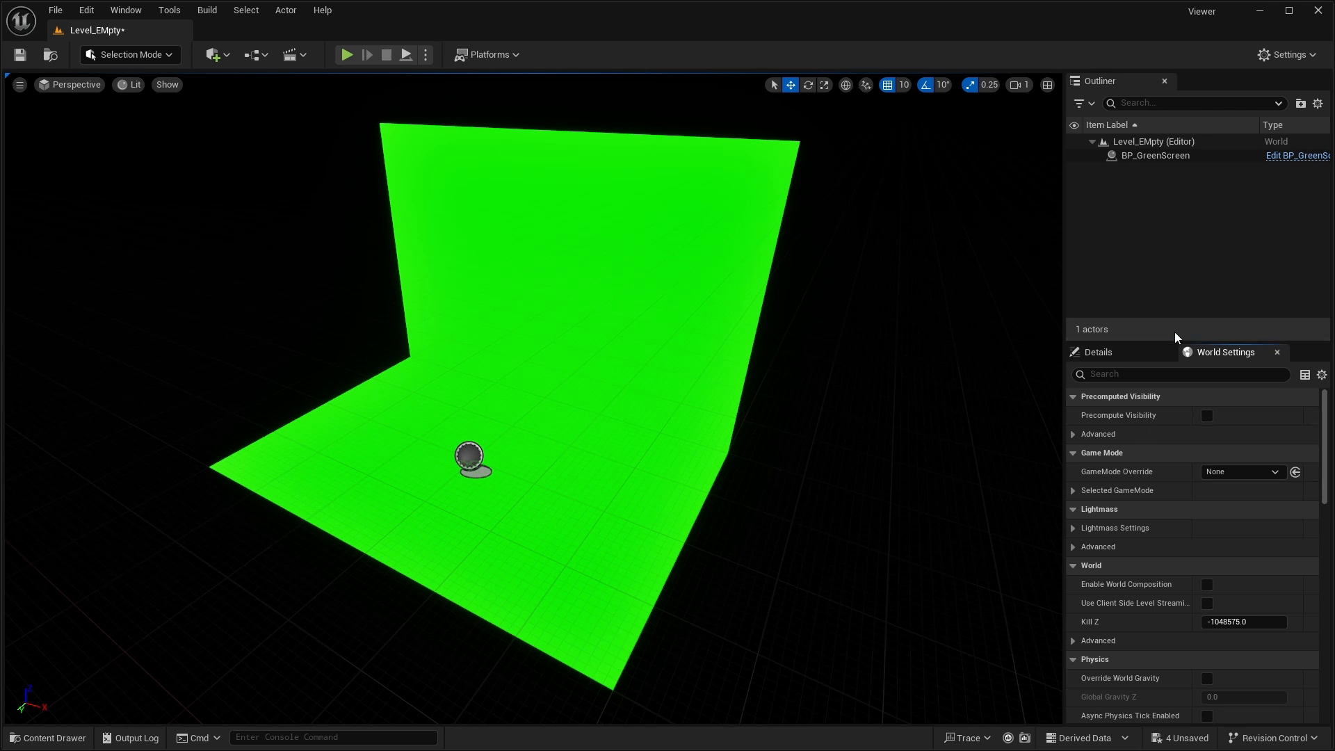
click(1286, 55)
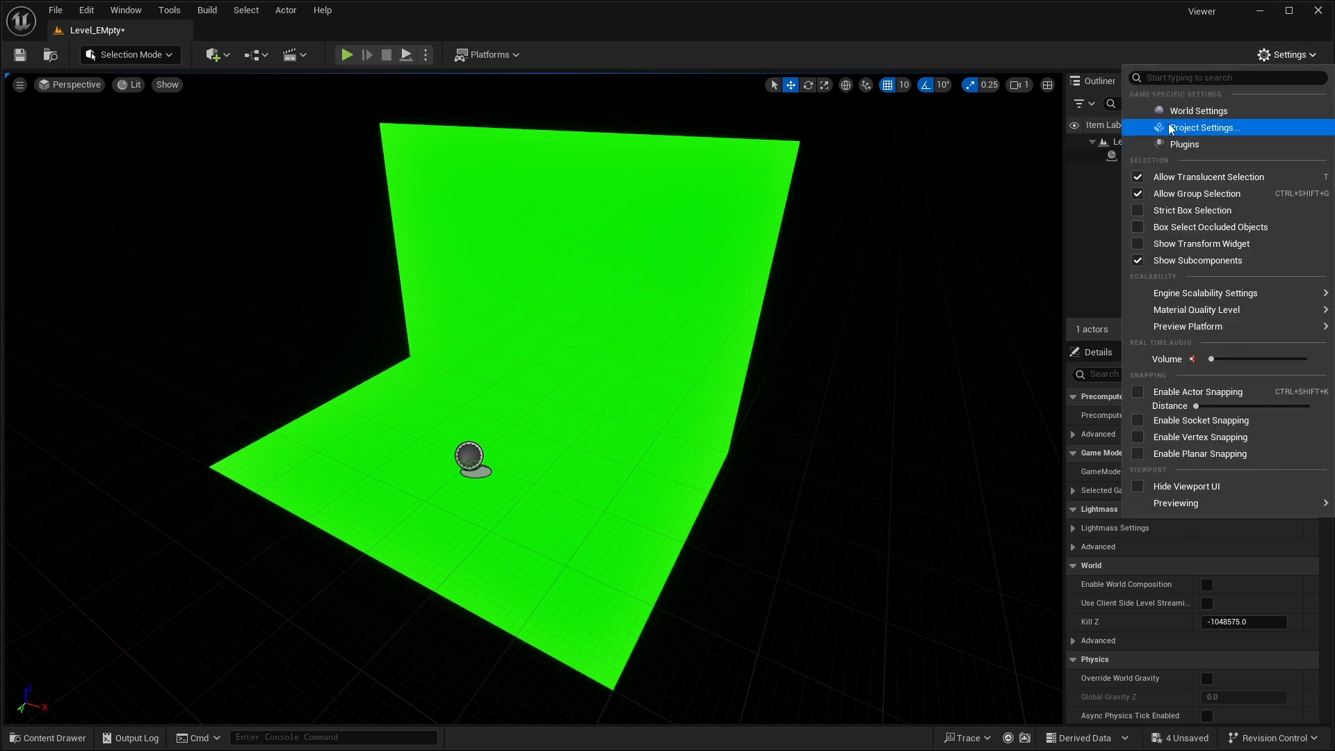
click(1289, 56)
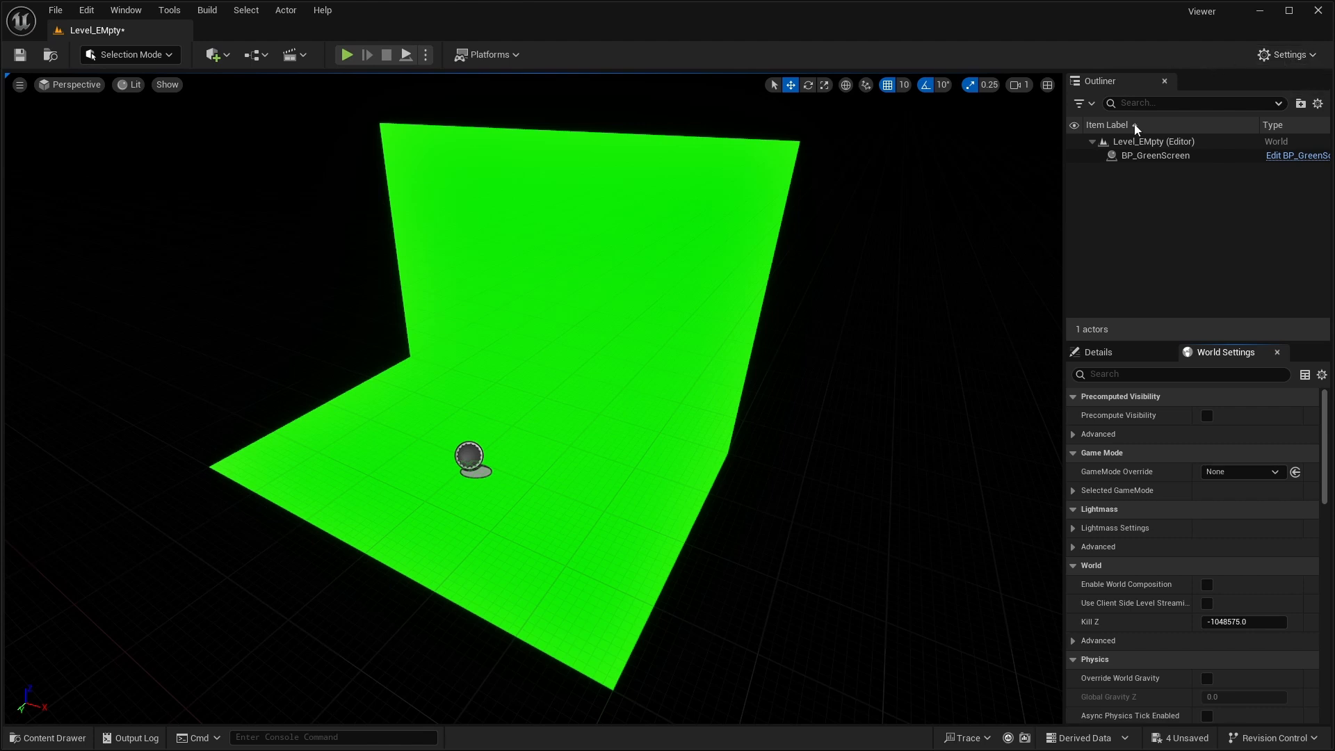
click(1242, 473)
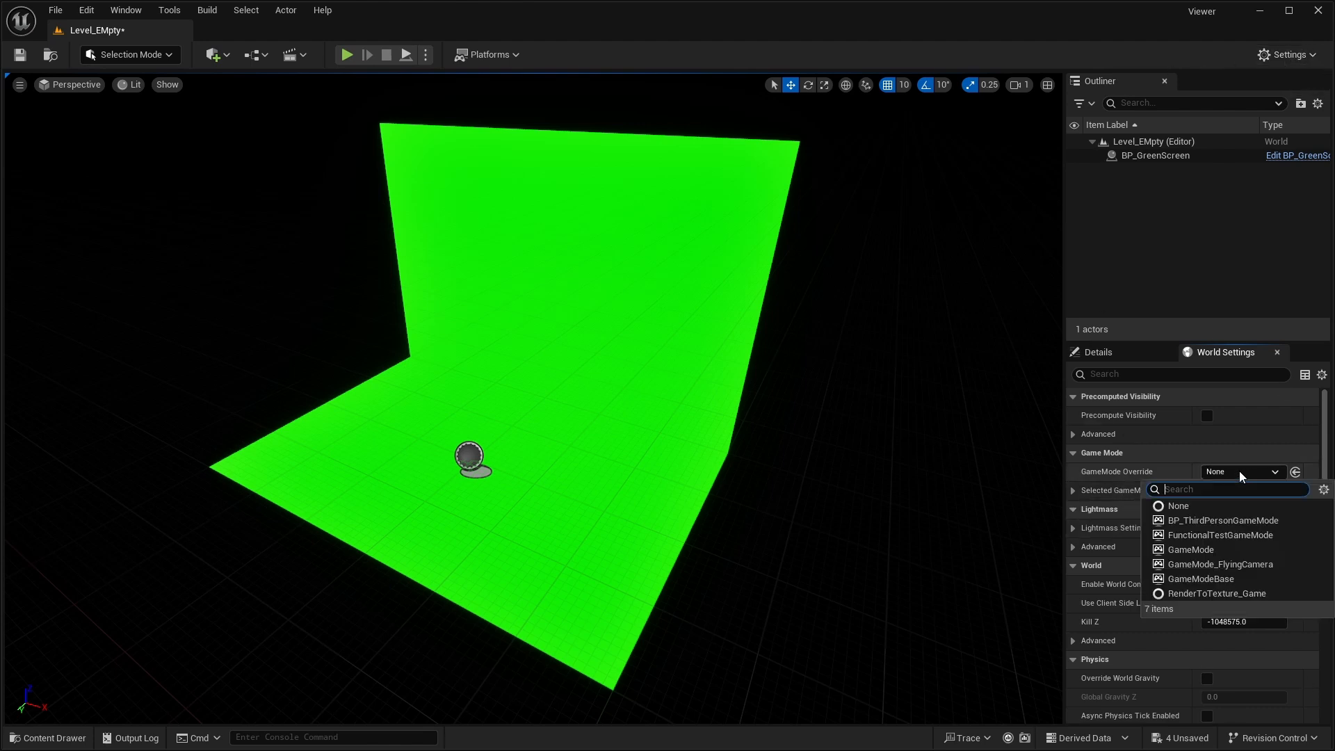
click(1238, 565)
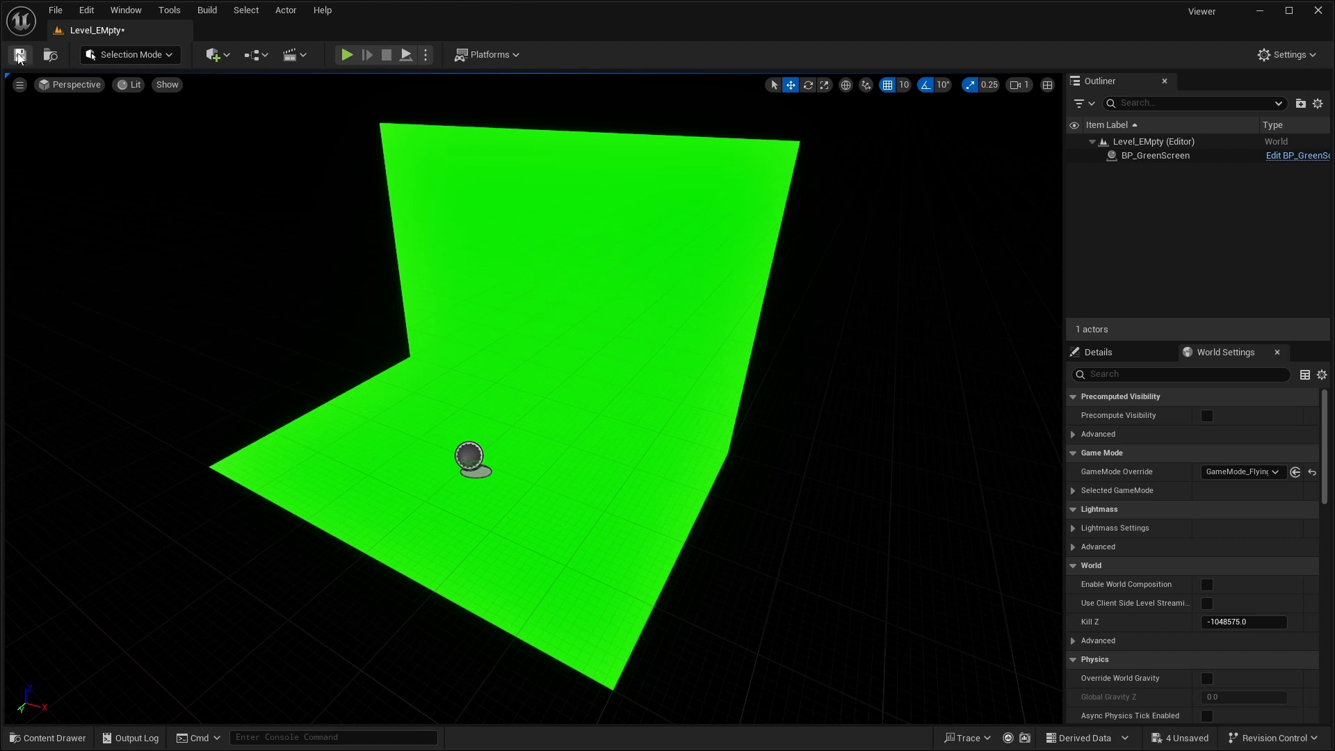
- Play the level, fly the camera in all directions around the green screen to test its movement, and stop playing
right_drag(534, 341, 383, 110)
click(354, 56)
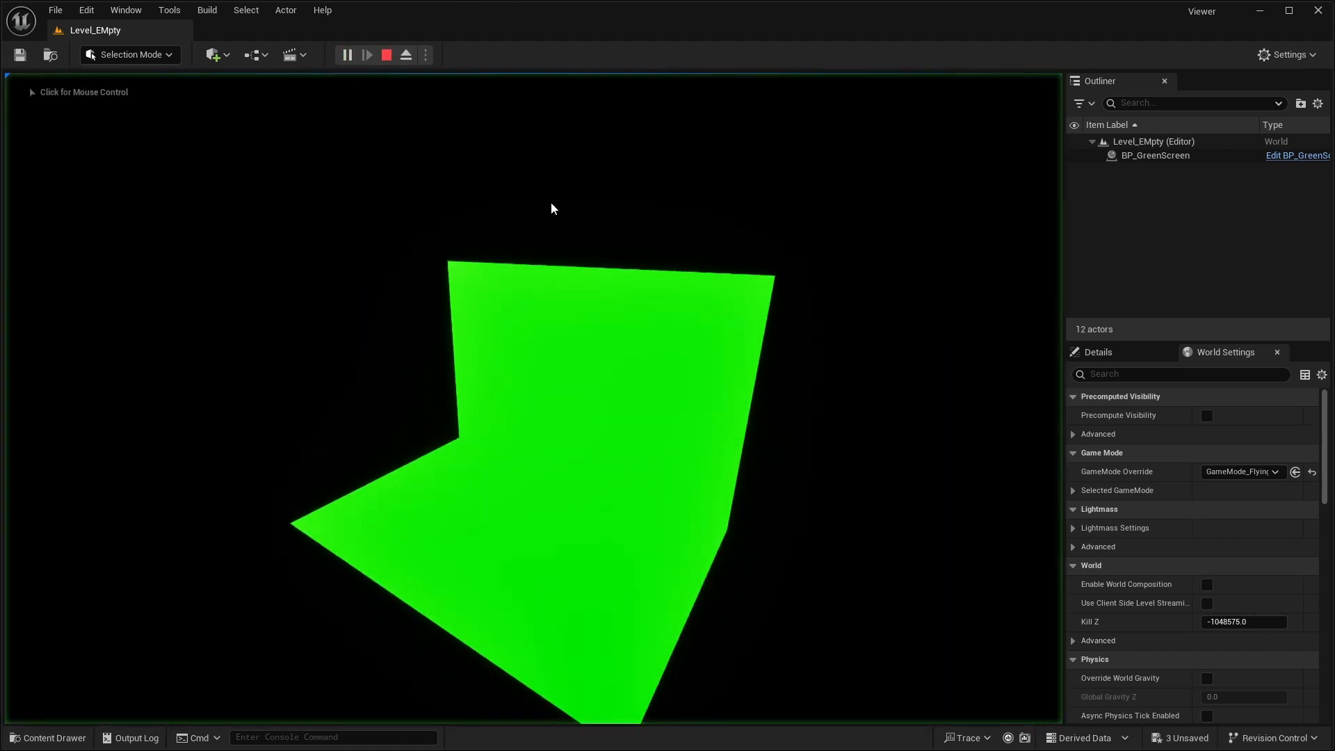
key(d)
key(w)
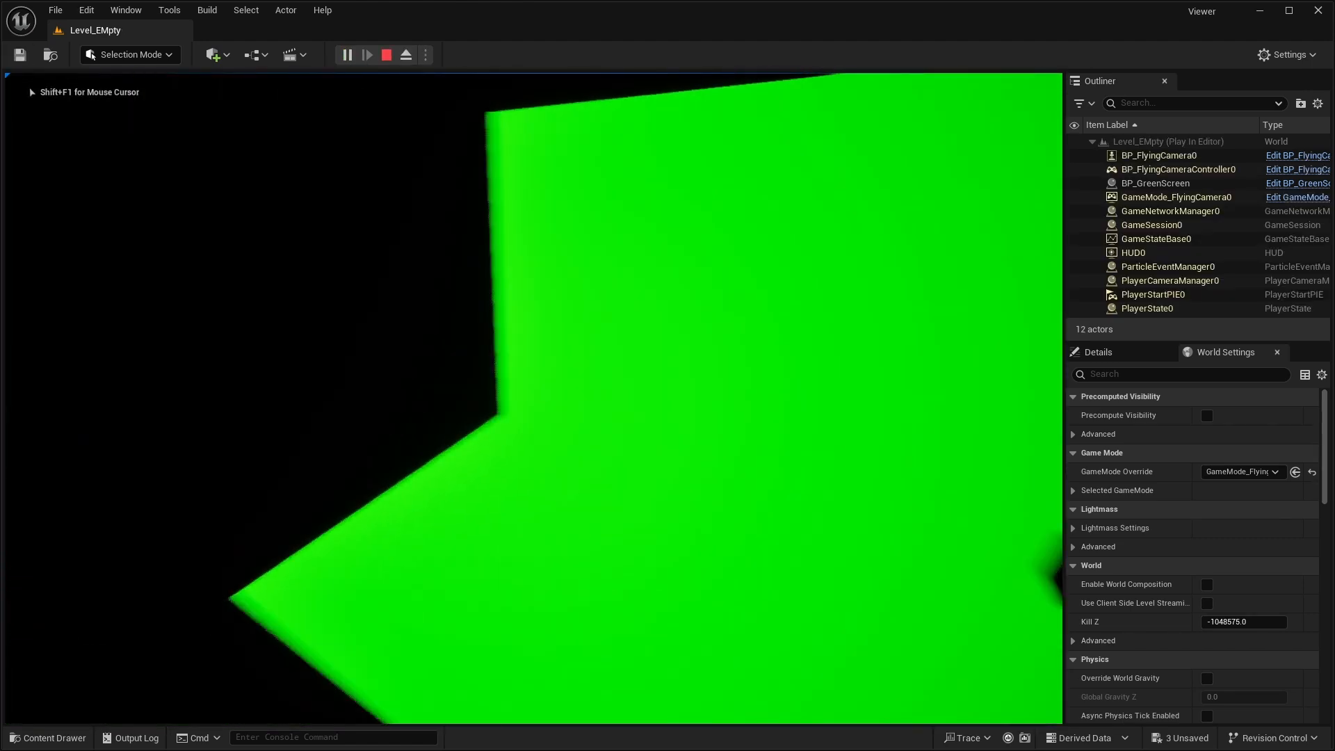
key(s)
key(w)
key(s)
key(a)
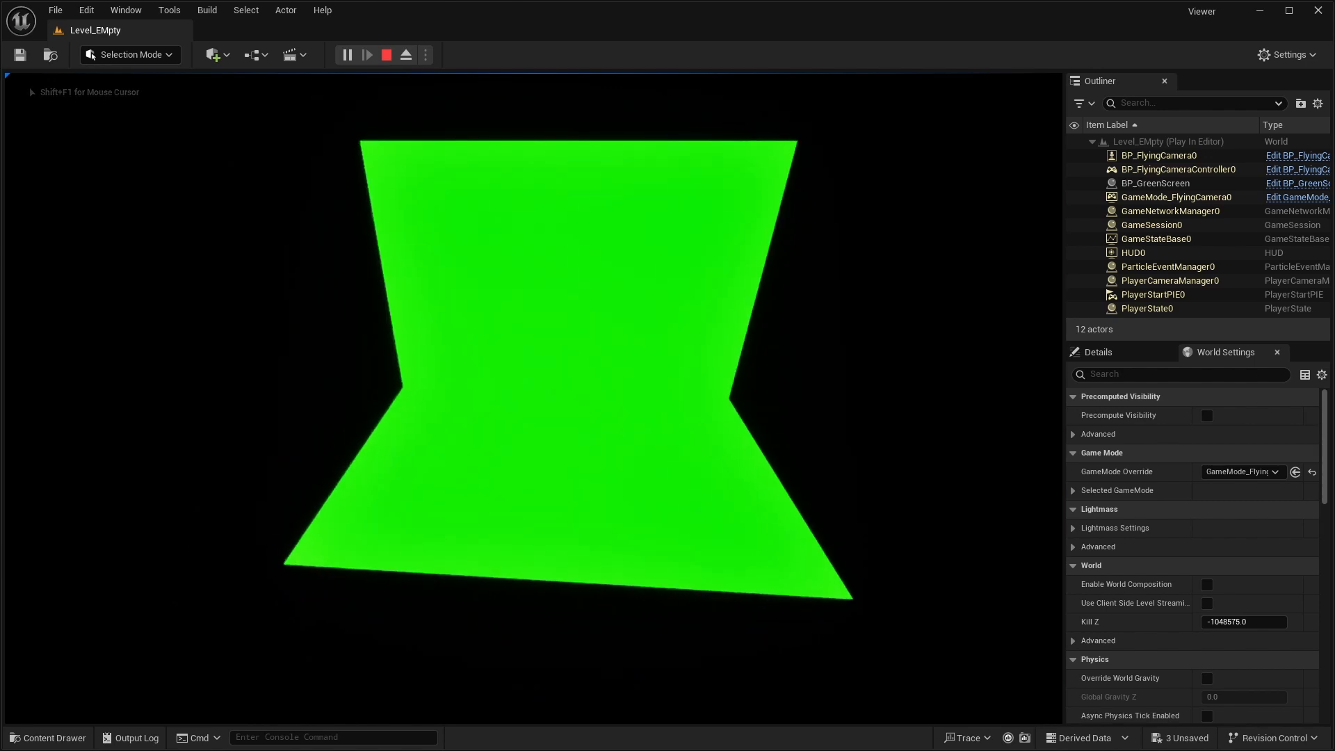
key(d)
key(a)
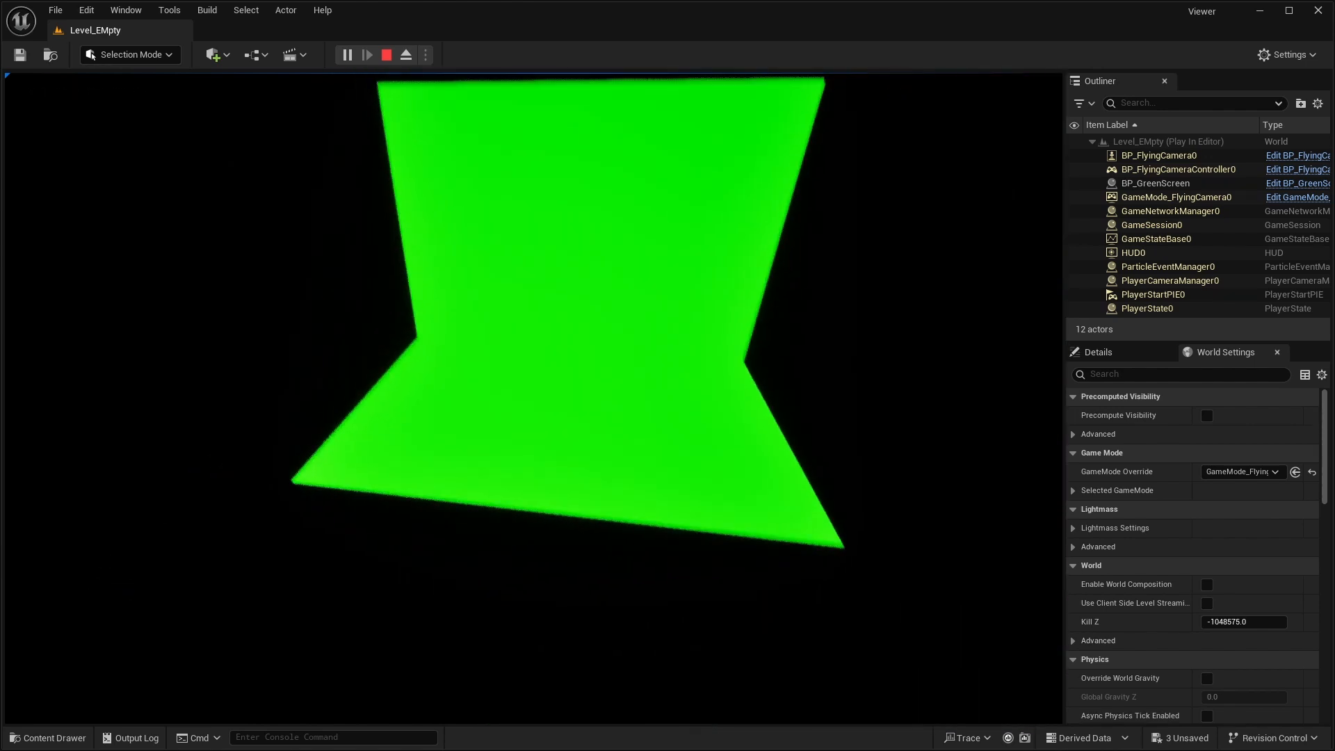
key(d)
key(w)
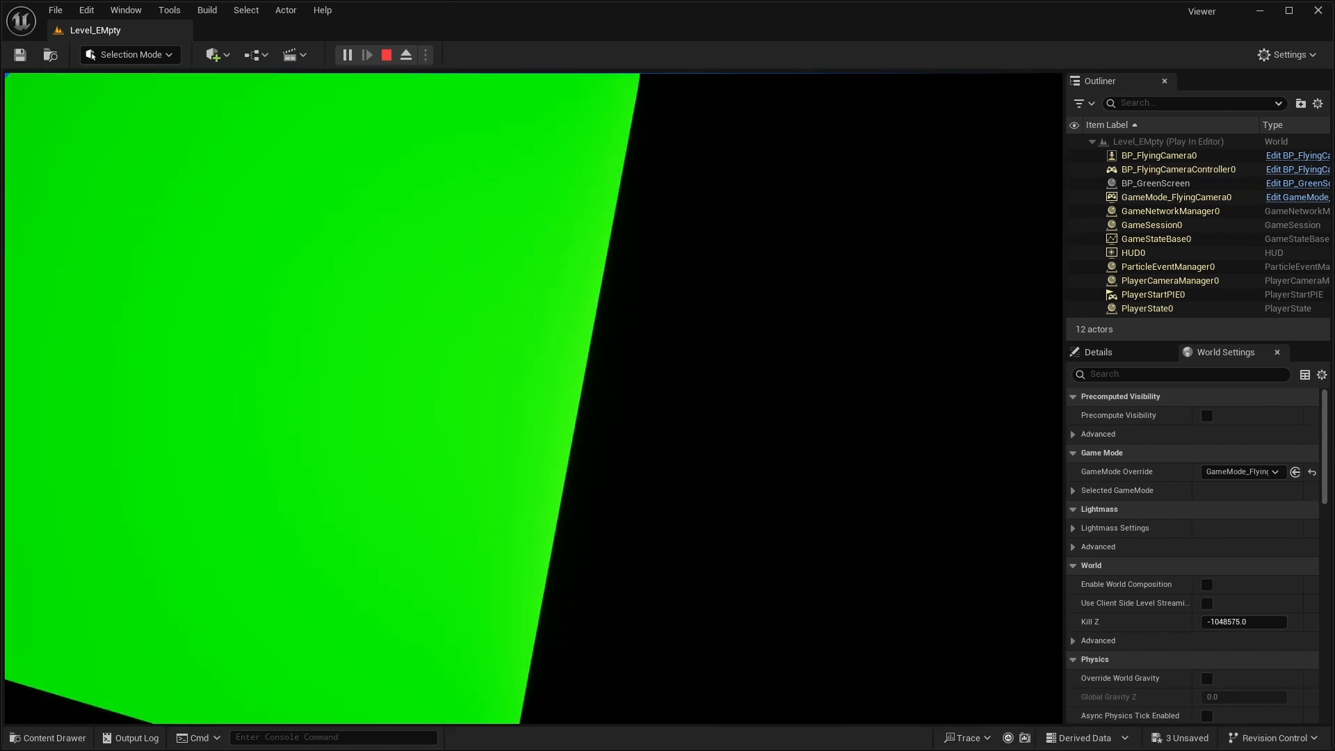
key(s)
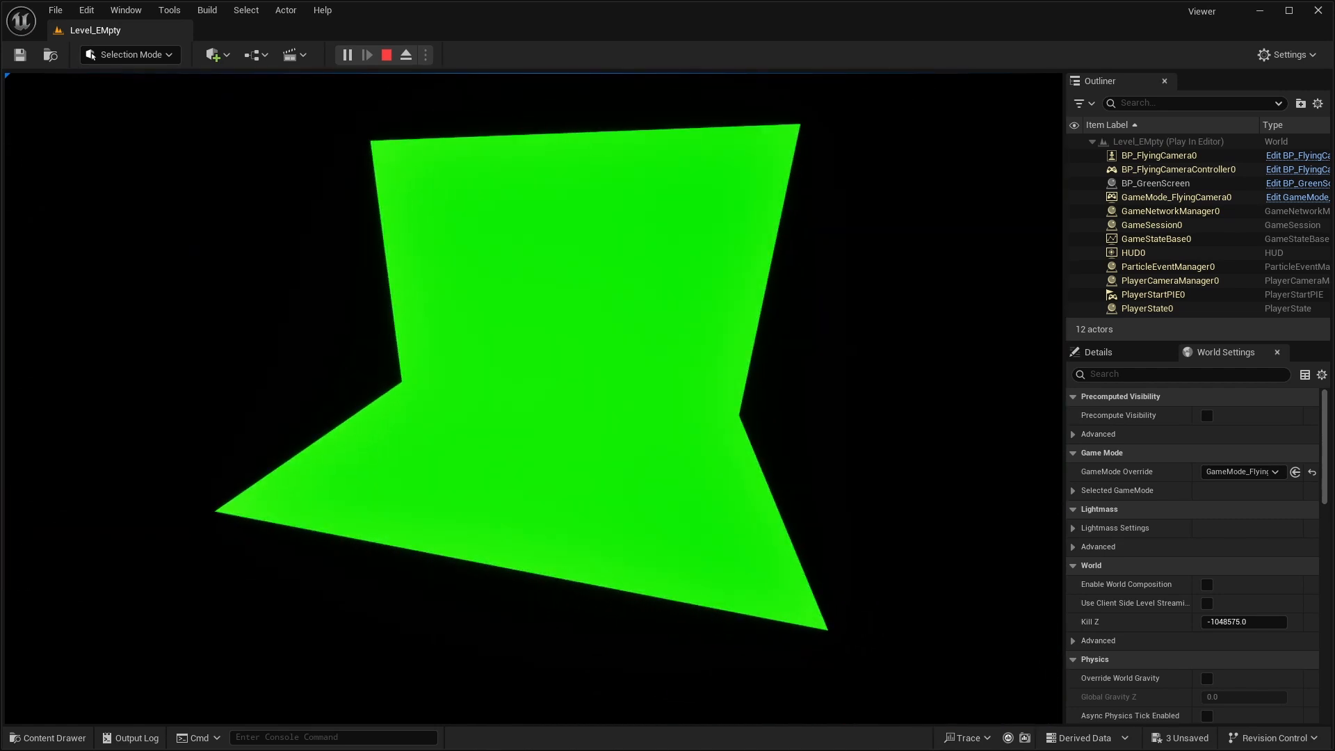
key(Escape)
right_drag(588, 358, 630, 410)
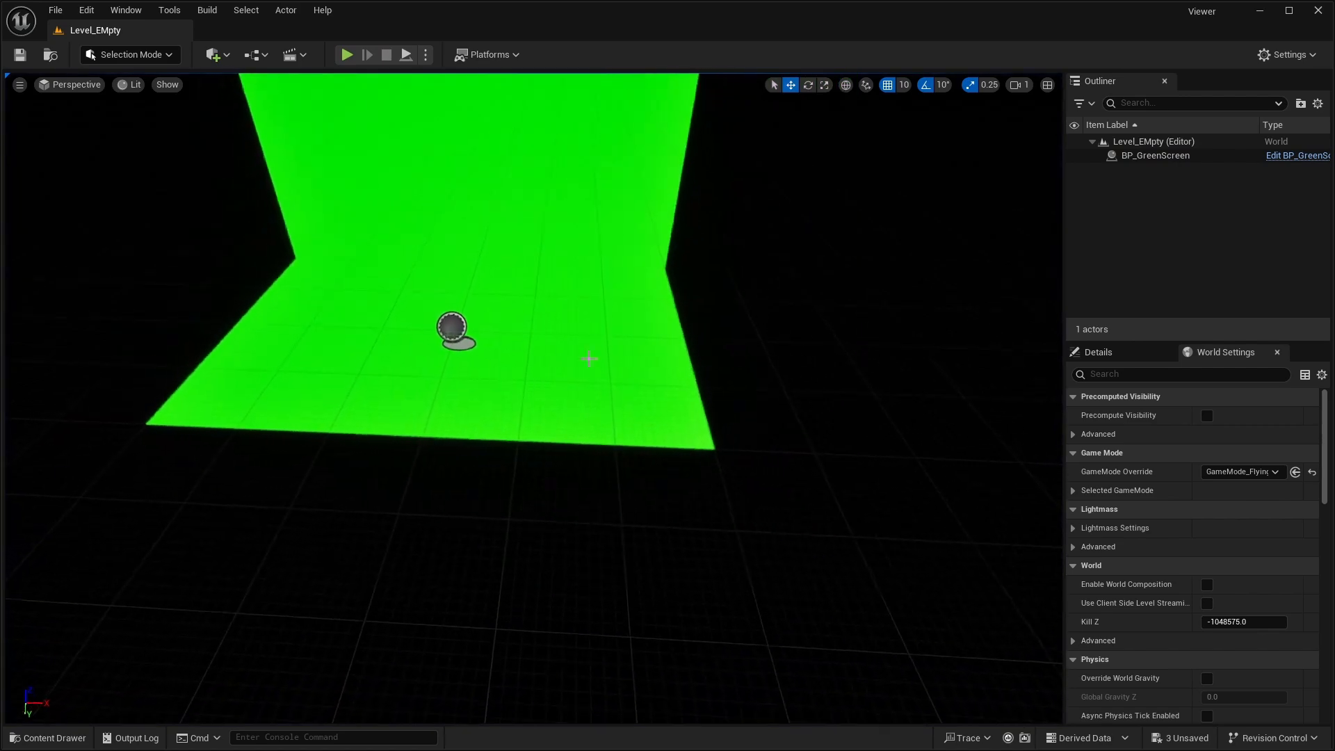
- Turn off Auto Exposure in the project's rendering settings, finding it by searching for exposure, and close Project Settings
right_drag(595, 362, 573, 321)
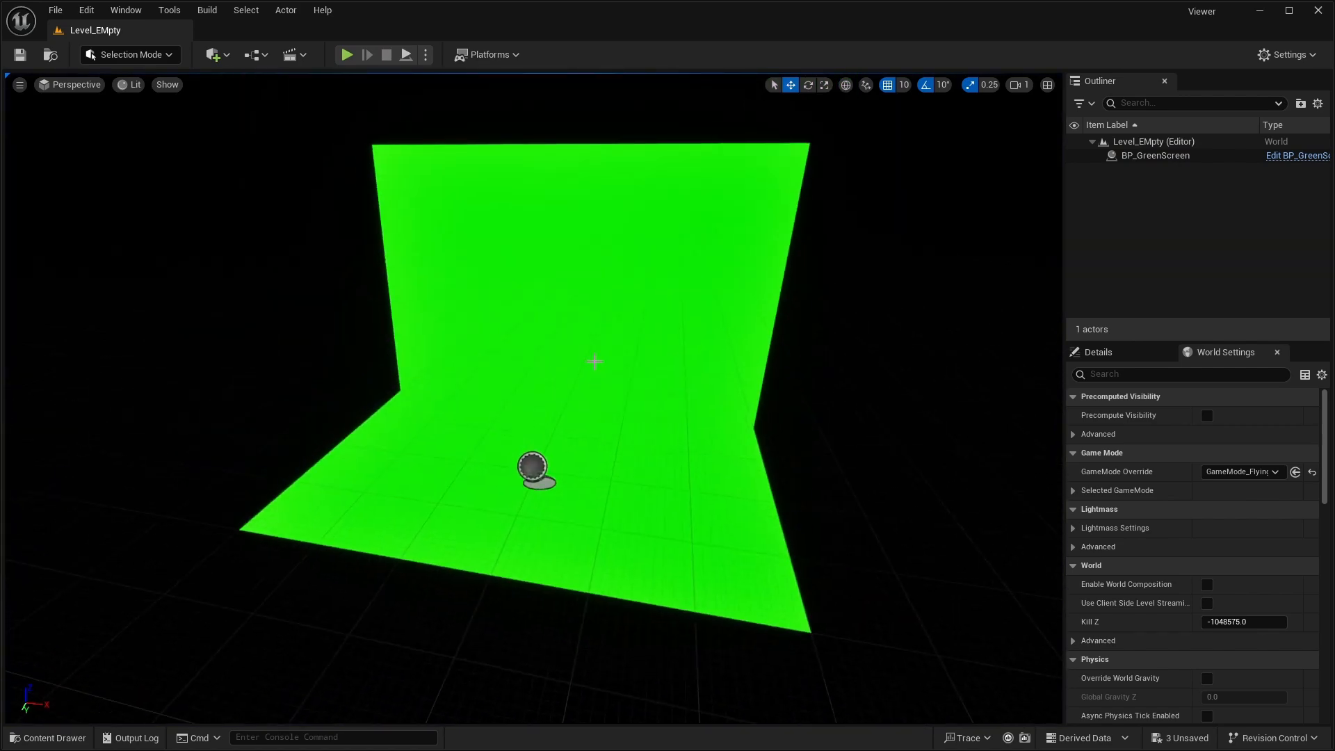
click(53, 11)
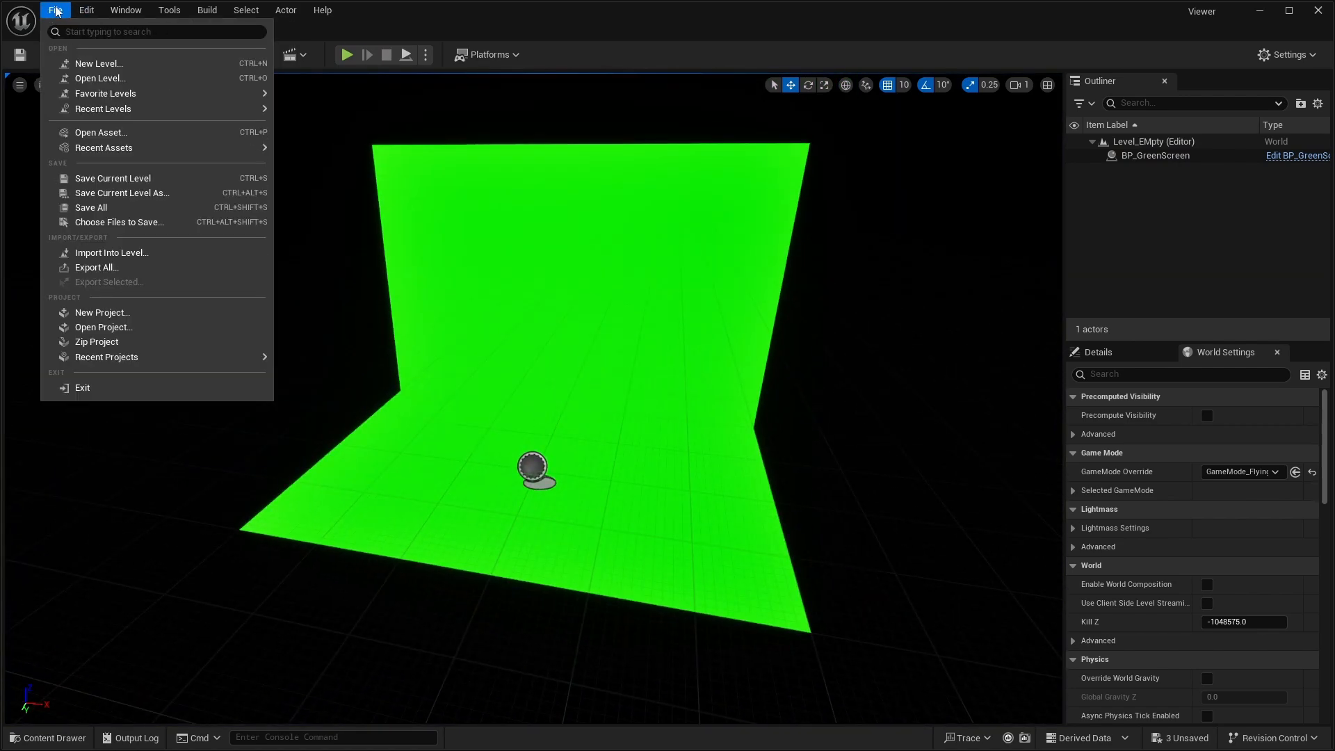
mouse_move(86, 9)
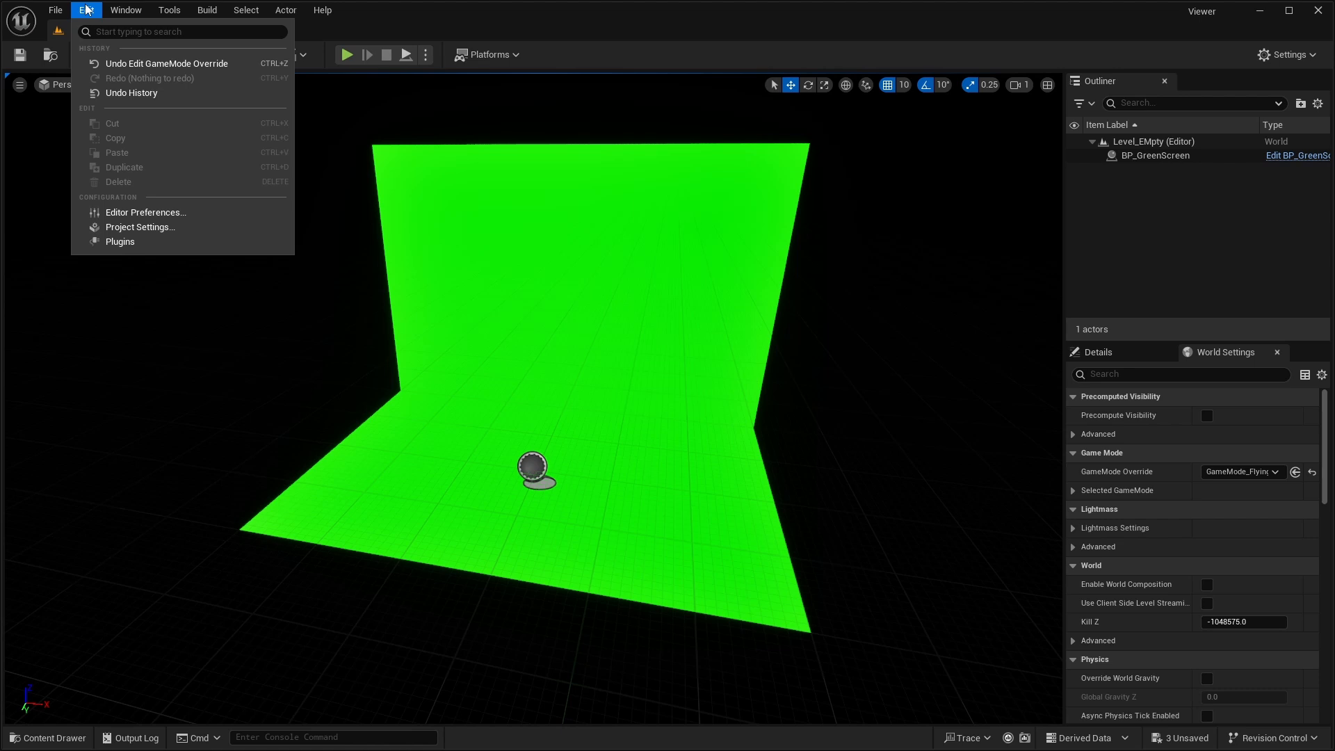
click(159, 243)
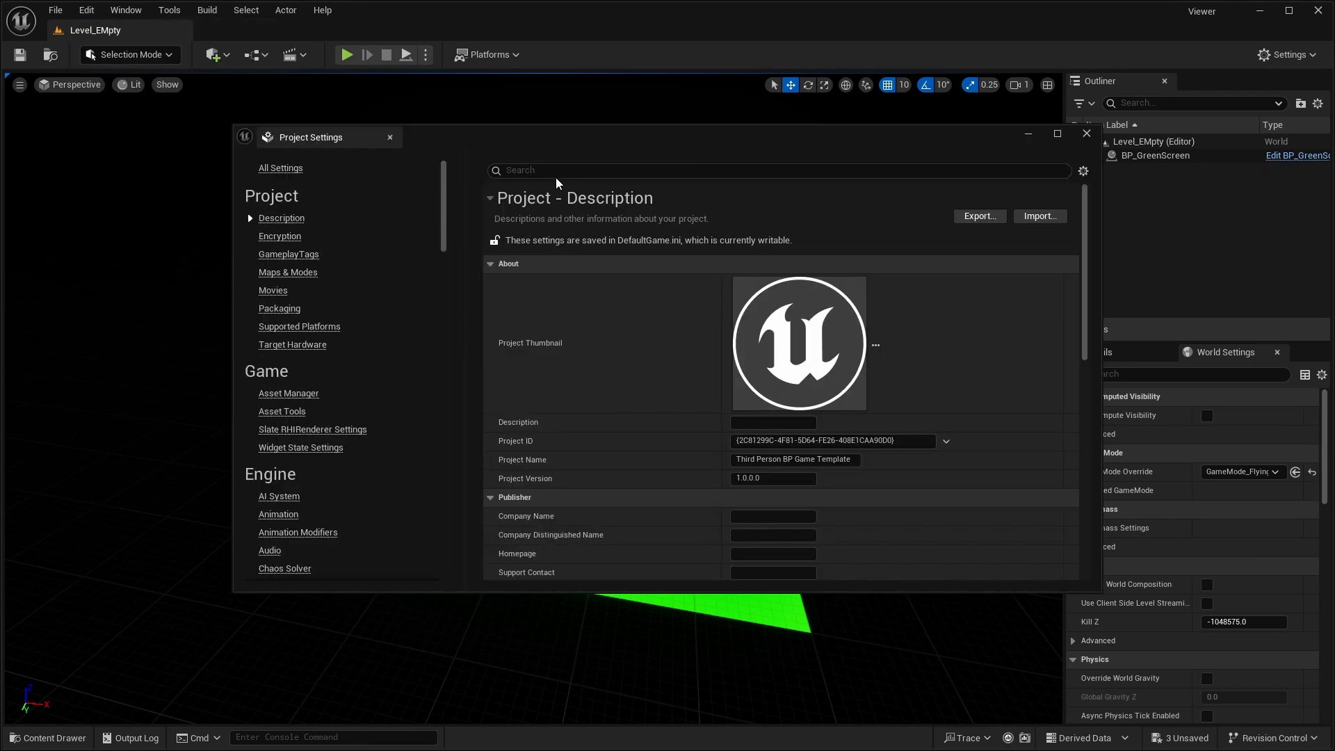
click(555, 172)
text(erx)
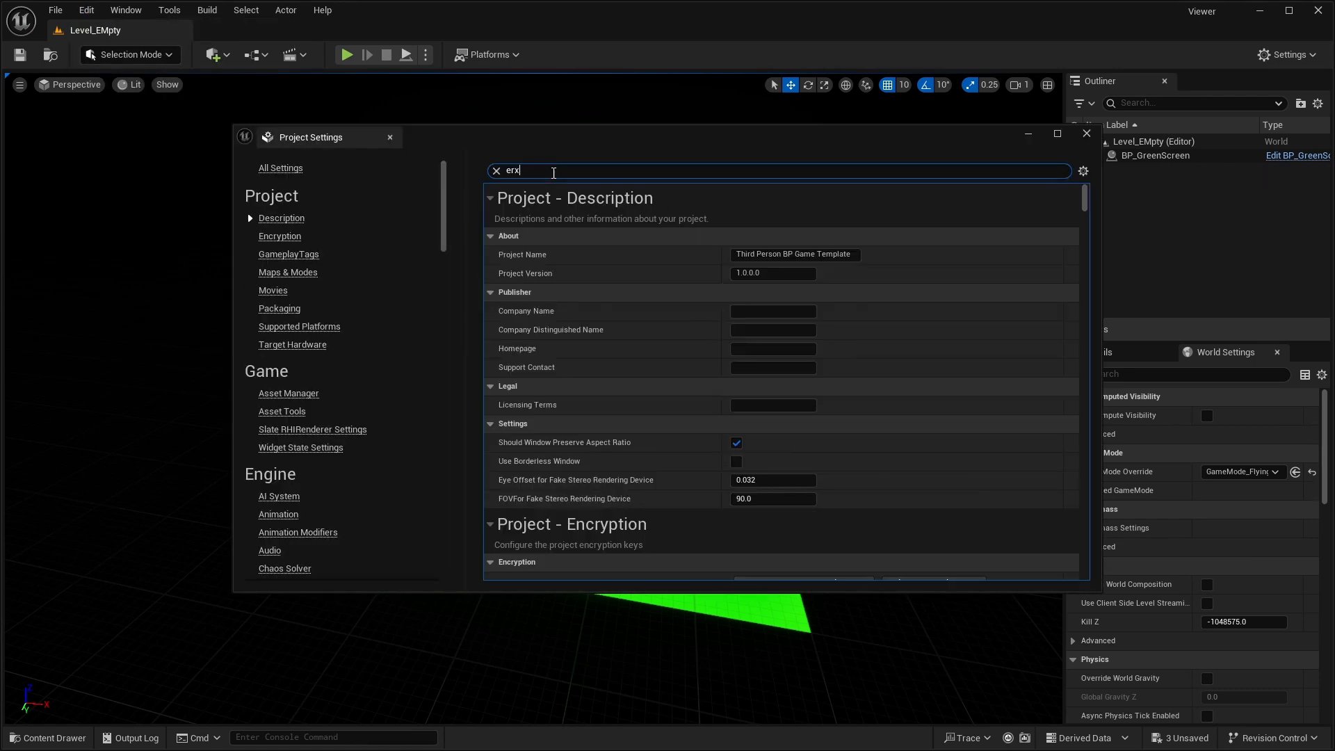
key(BackSpace)
key(BackSpace)
key(BackSpace)
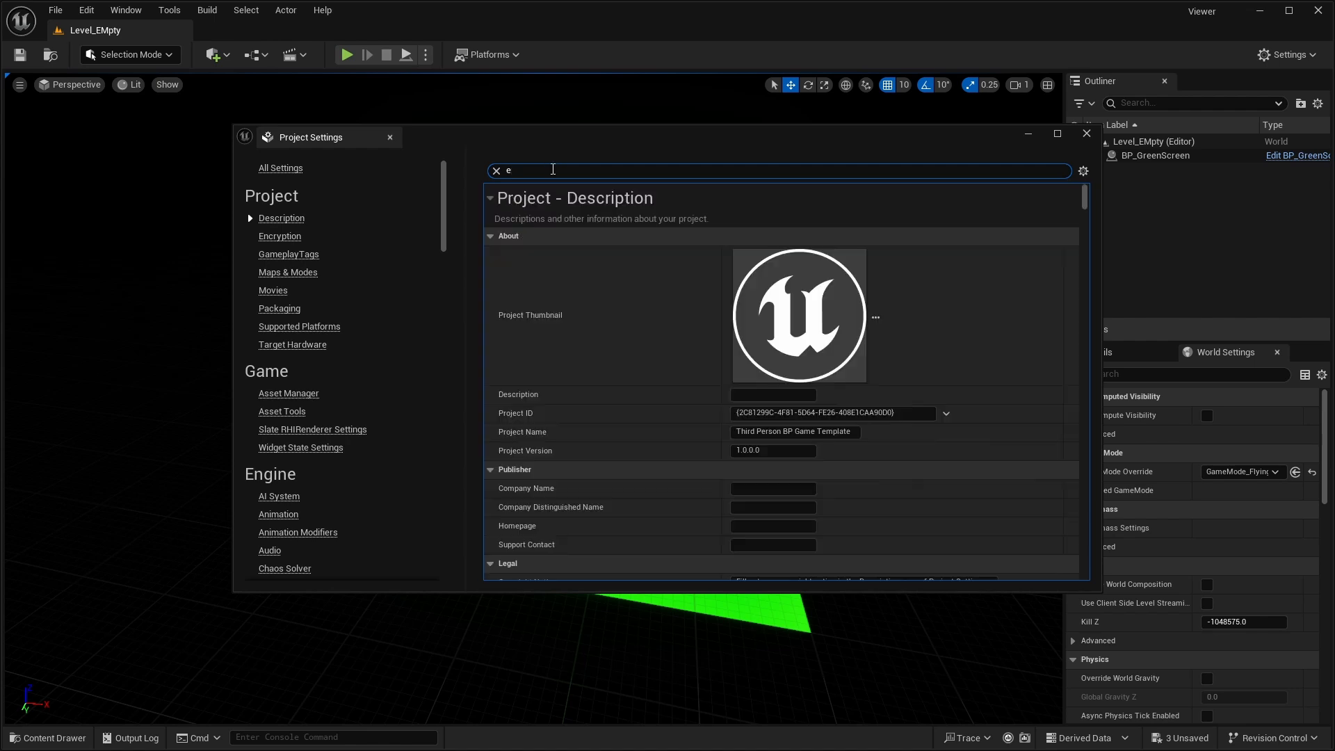
text(exposure)
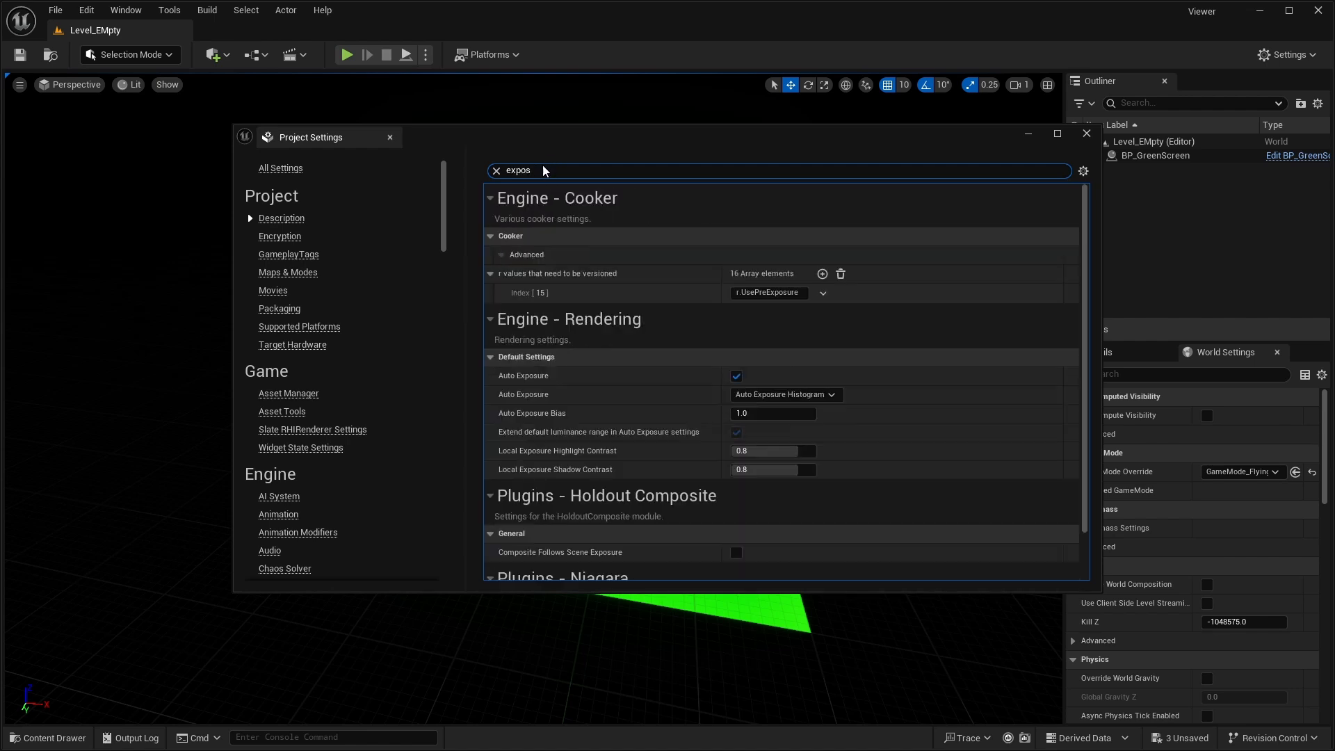
click(736, 376)
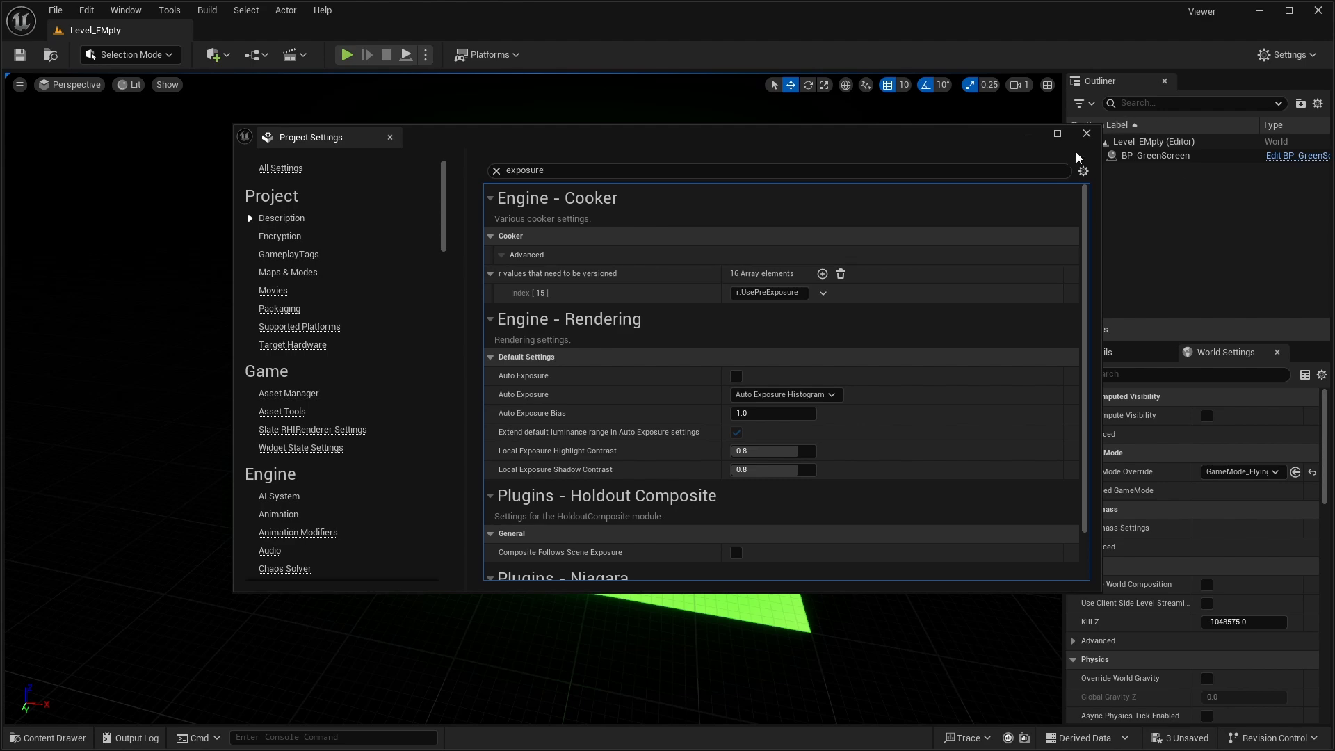
click(1091, 134)
- Open the M_Green material and float its editor as a smaller window beside the green screen with the colour constant in view
key(w)
right_drag(751, 313, 765, 369)
key(s)
key(w)
key(s)
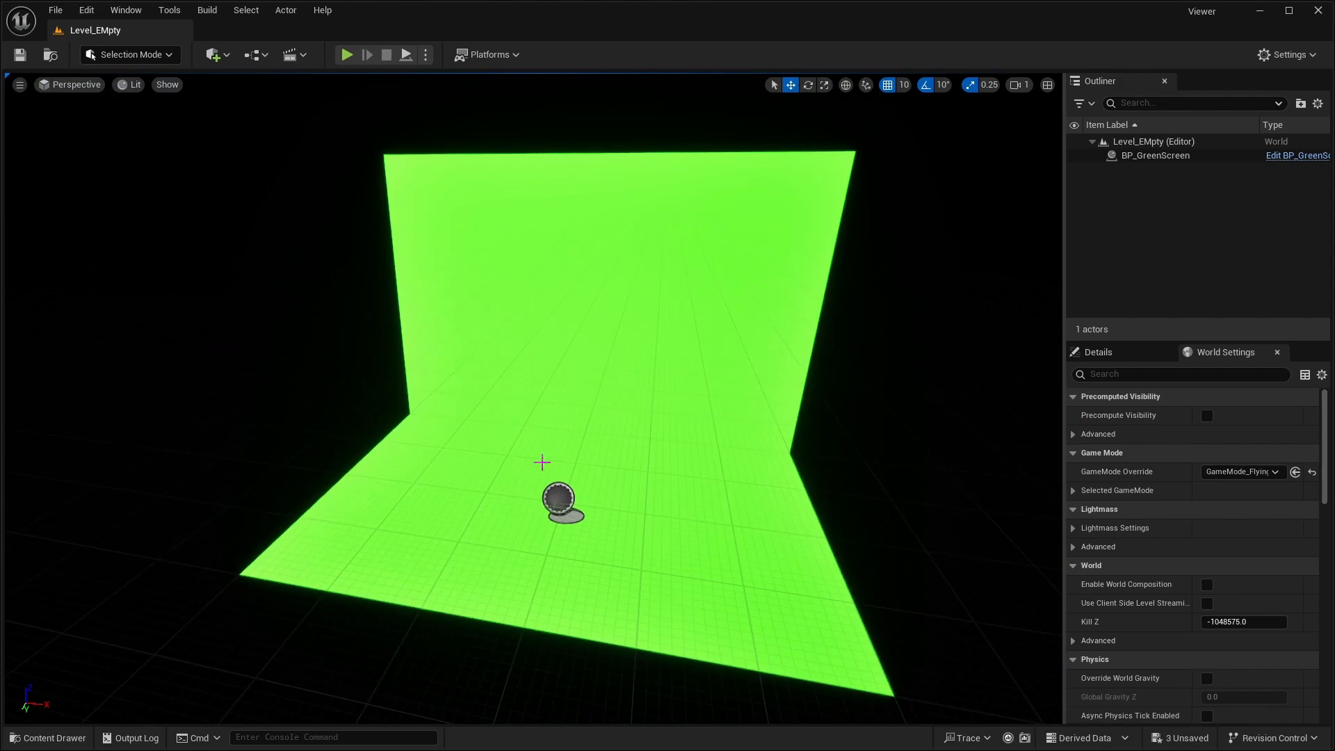
click(48, 738)
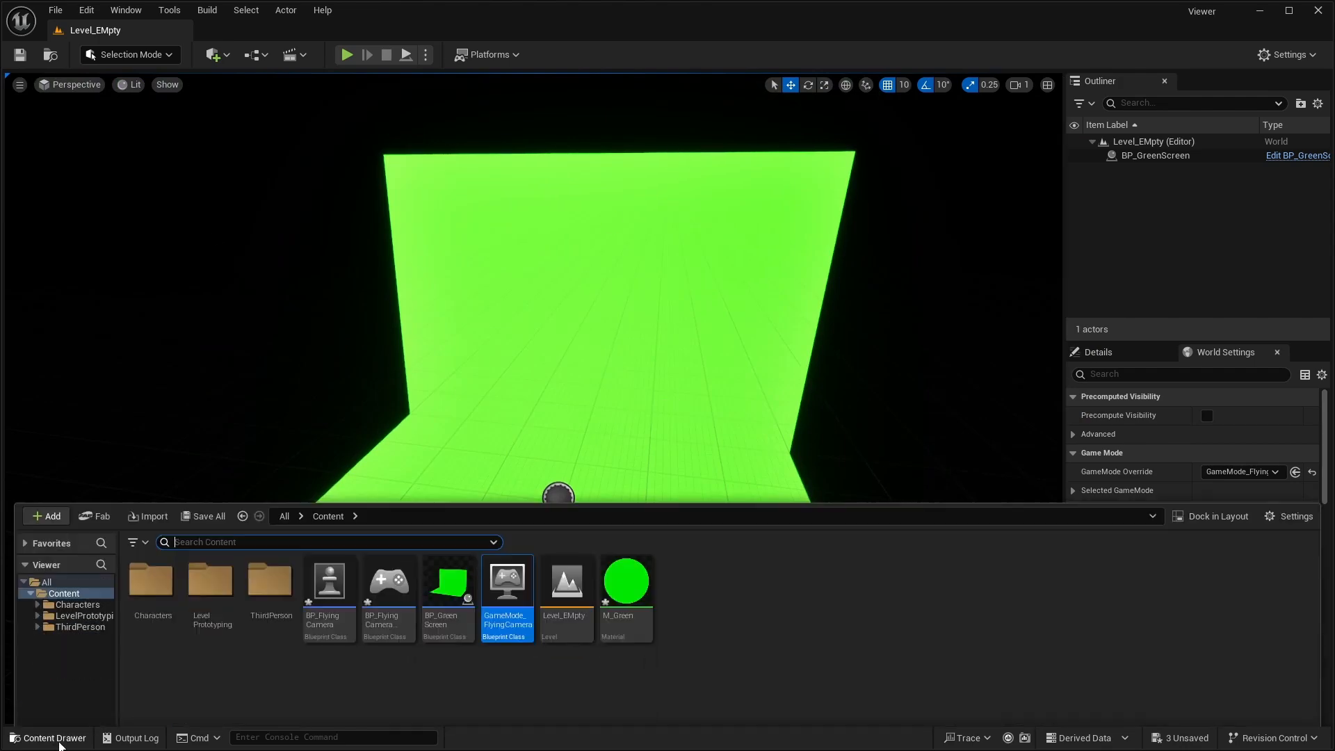
double_click(626, 581)
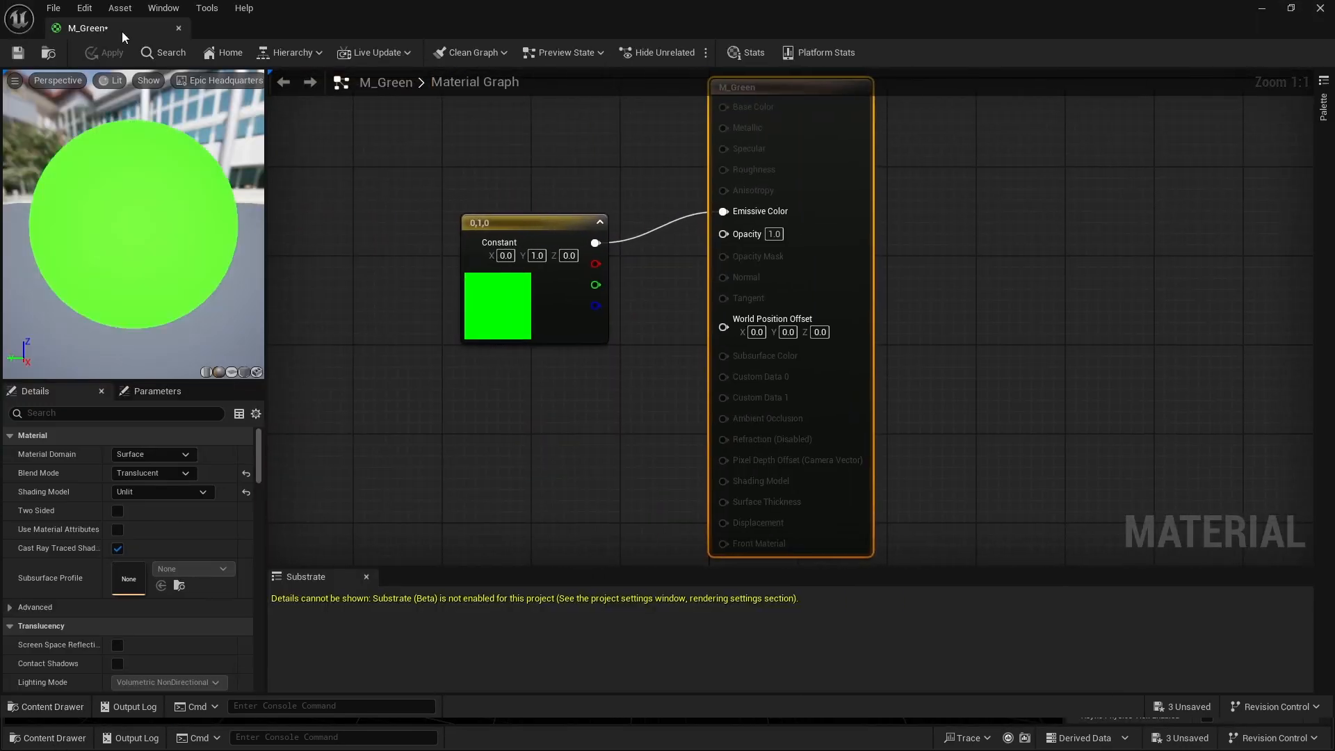
drag(121, 31, 664, 196)
scroll(808, 351, down, 2)
right_drag(950, 354, 887, 230)
- Darken M_Green's colour constant to a green value of 0.786458 and apply it to the level
double_click(869, 330)
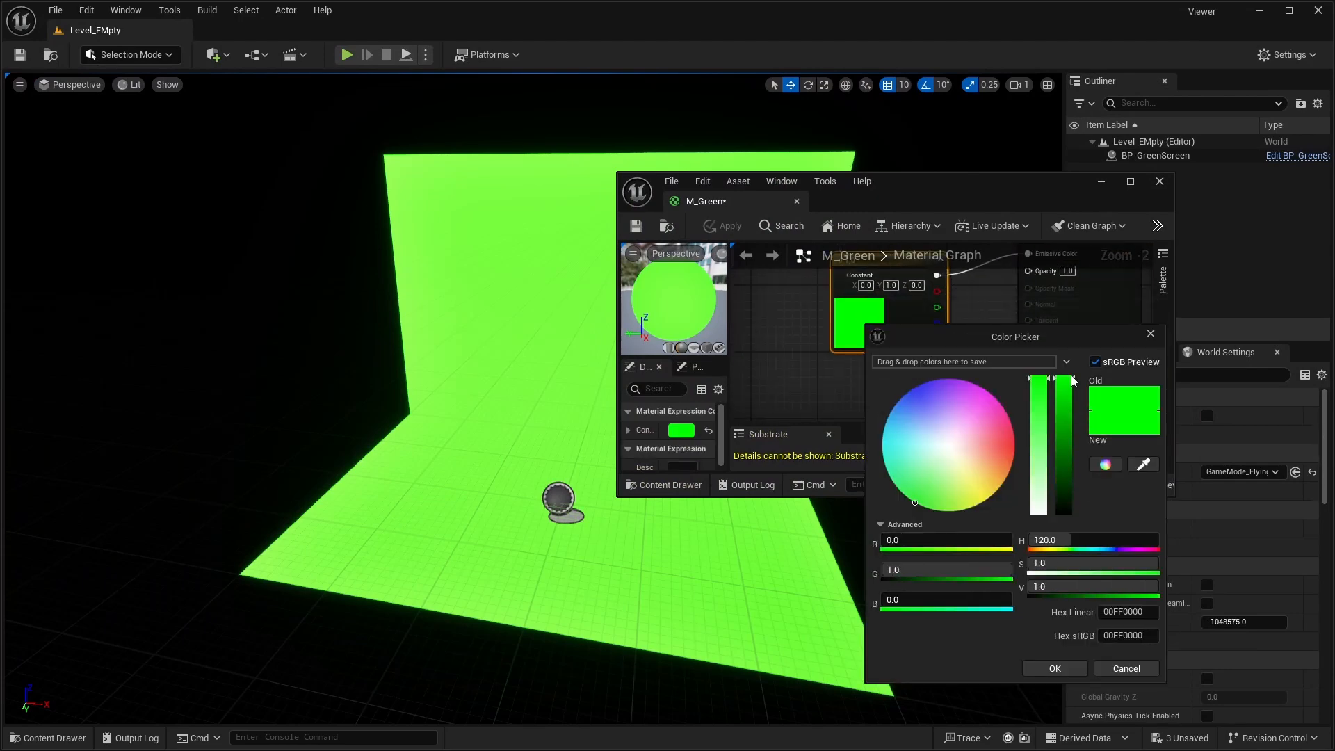
drag(1151, 587, 1120, 598)
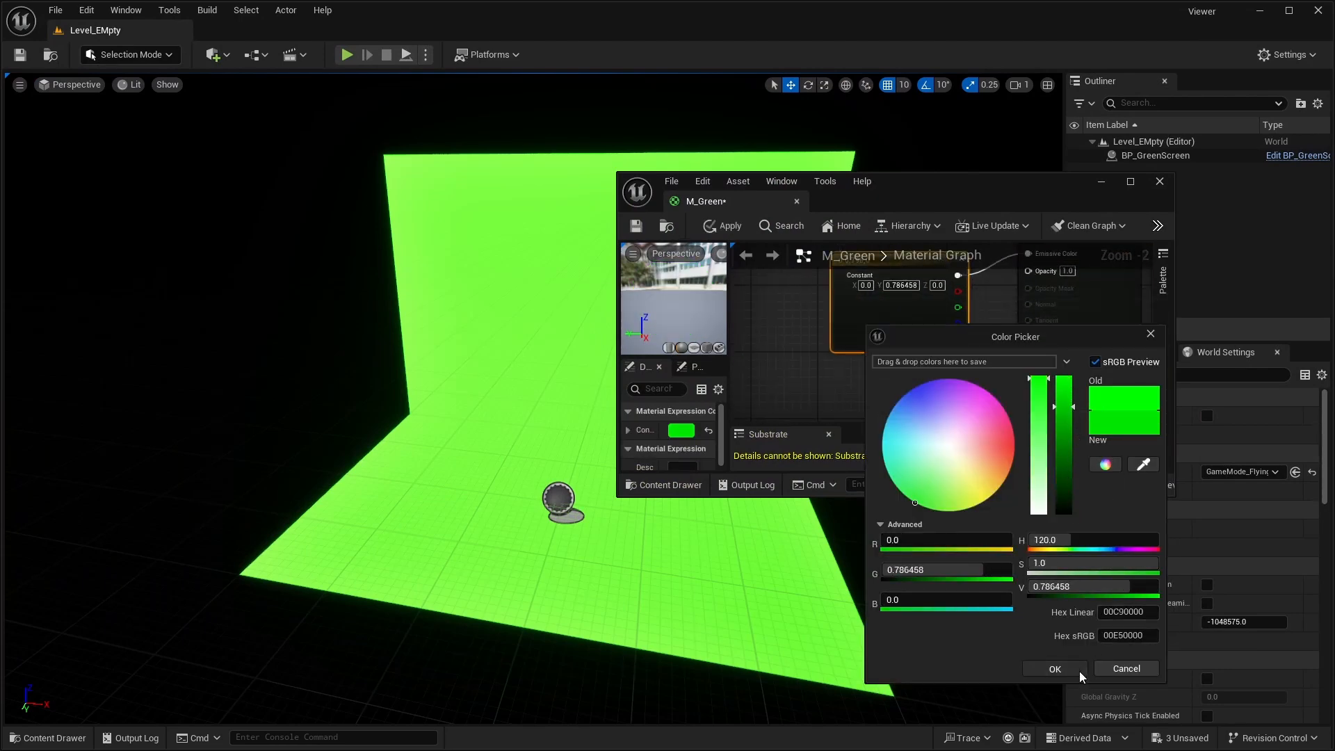
click(1055, 668)
click(722, 226)
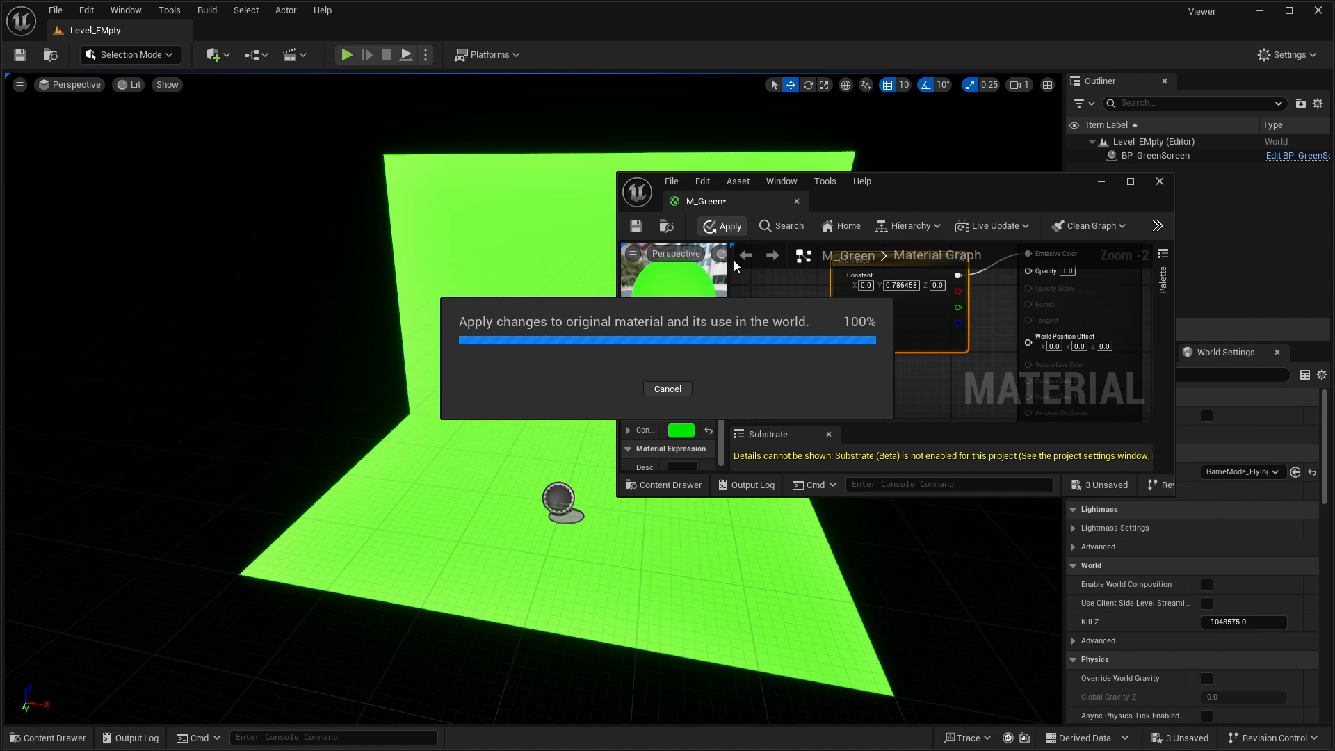
- Darken M_Green's colour constant to a green value of 0.416667 and apply the material
double_click(872, 303)
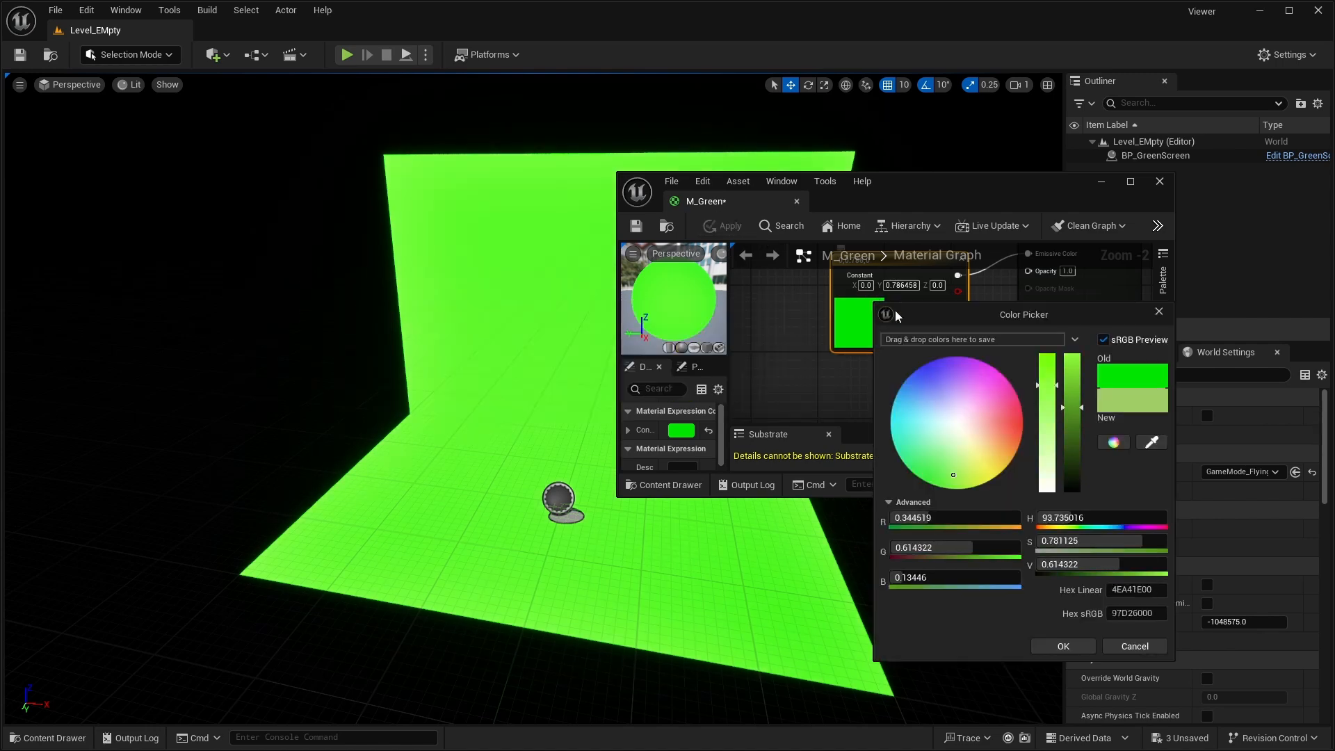
click(1075, 435)
click(1087, 648)
click(729, 231)
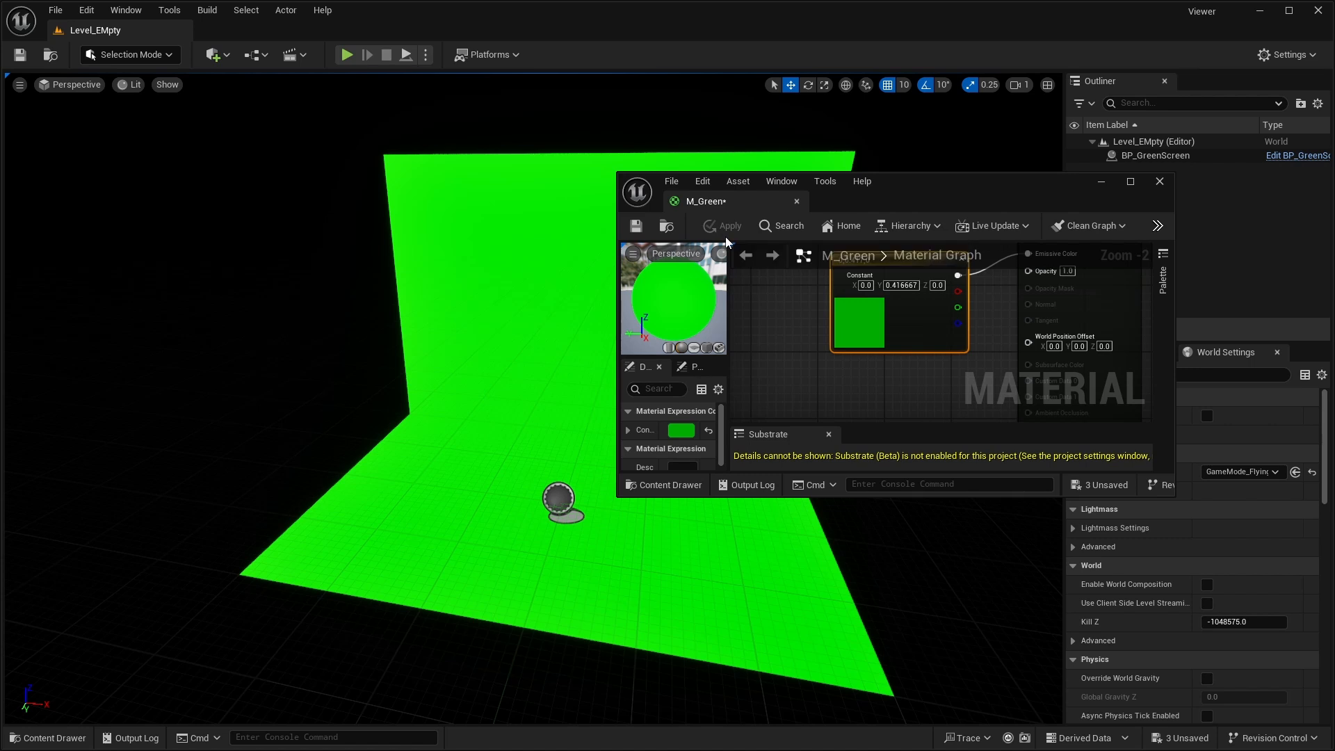
- Darken M_Green's colour constant to a green value of 0.041667 and apply the change
double_click(856, 317)
drag(1057, 480, 1054, 498)
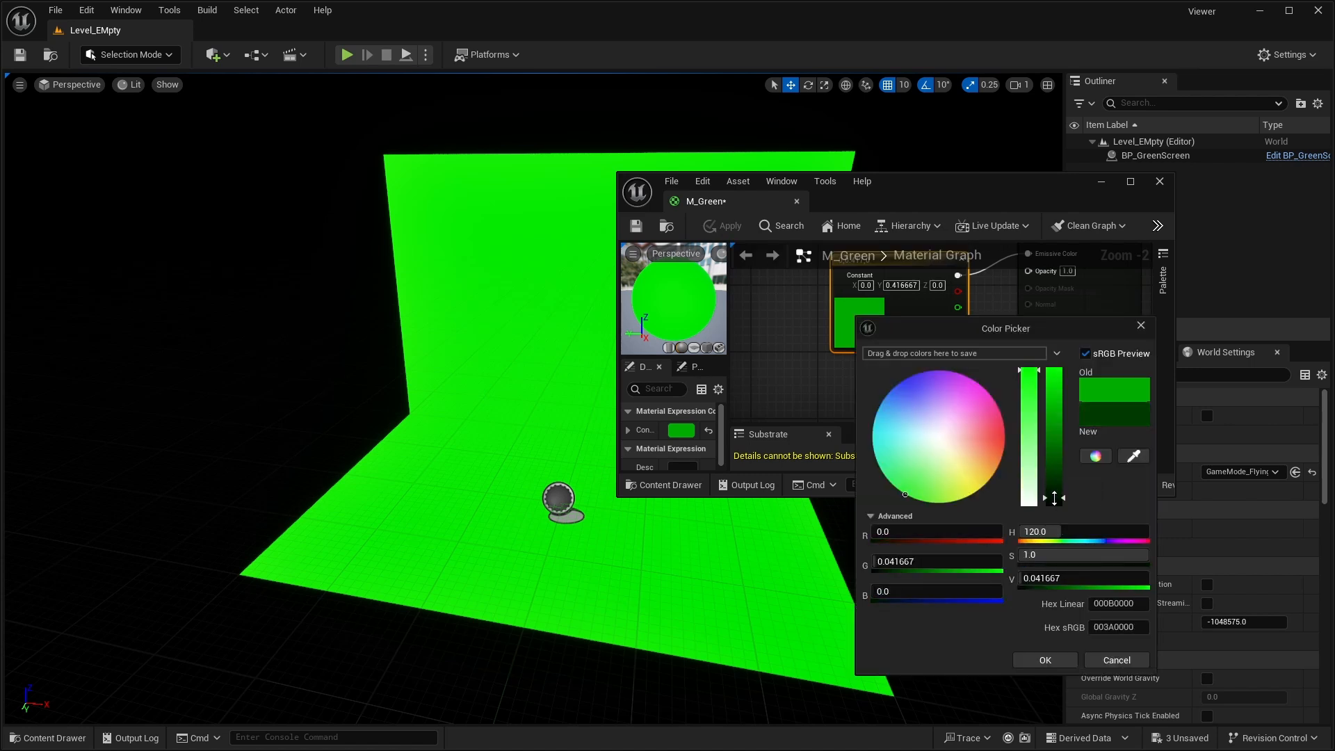
click(1059, 664)
click(722, 228)
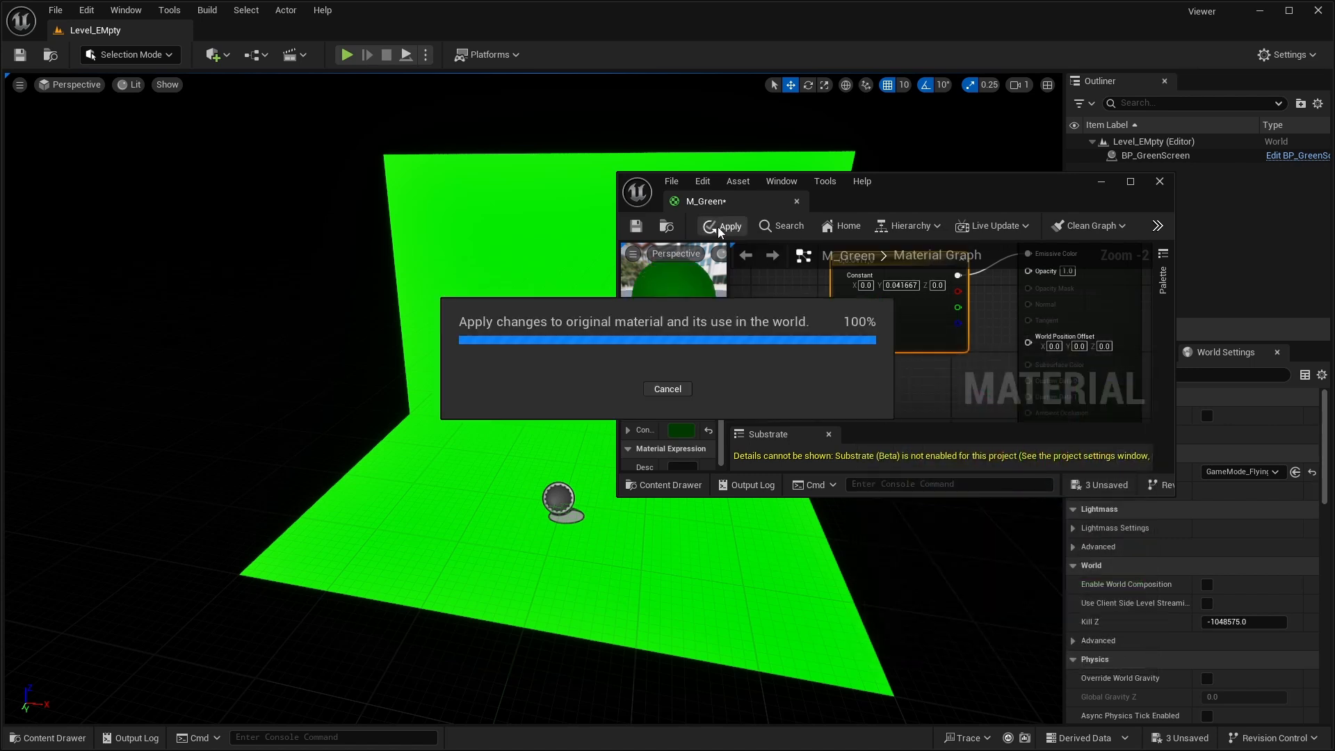
- Set M_Green's colour constant to 0, 0.145833, 0, apply it to the material and close the material editor
double_click(874, 324)
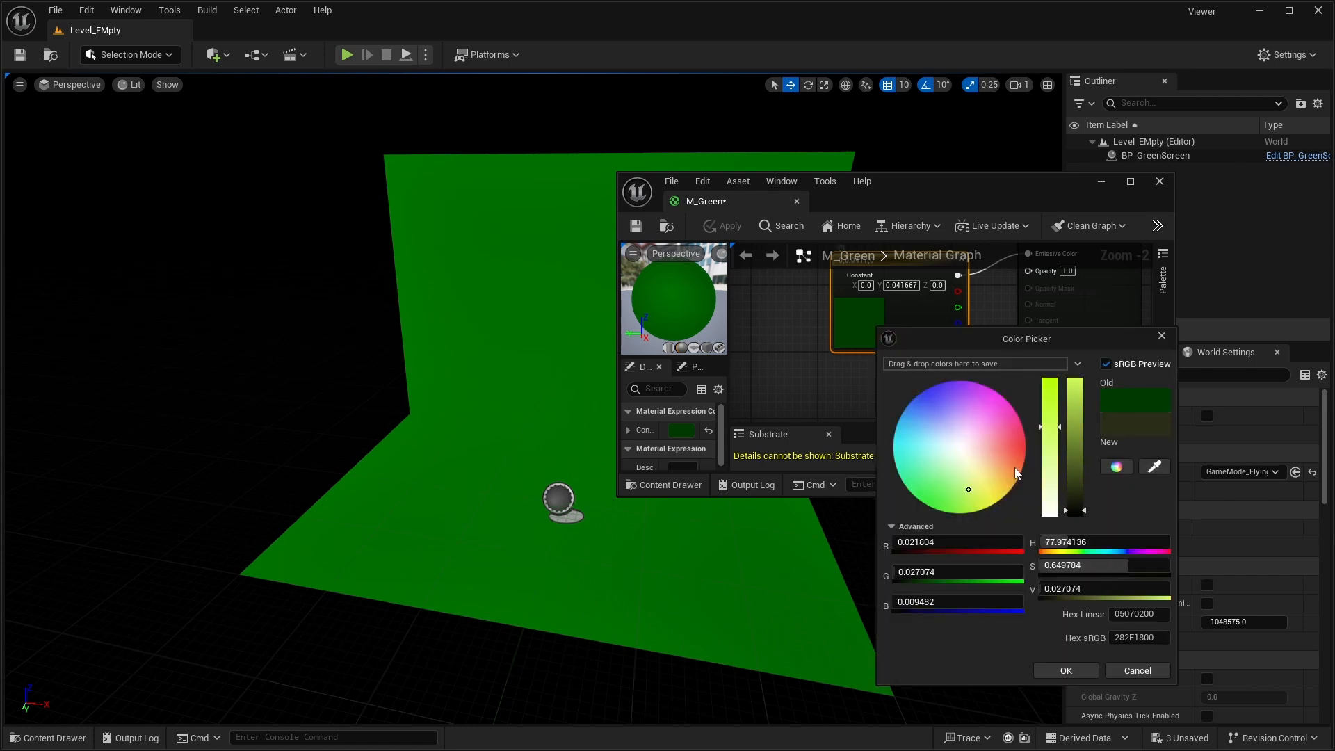
drag(1075, 506, 1075, 492)
click(1066, 670)
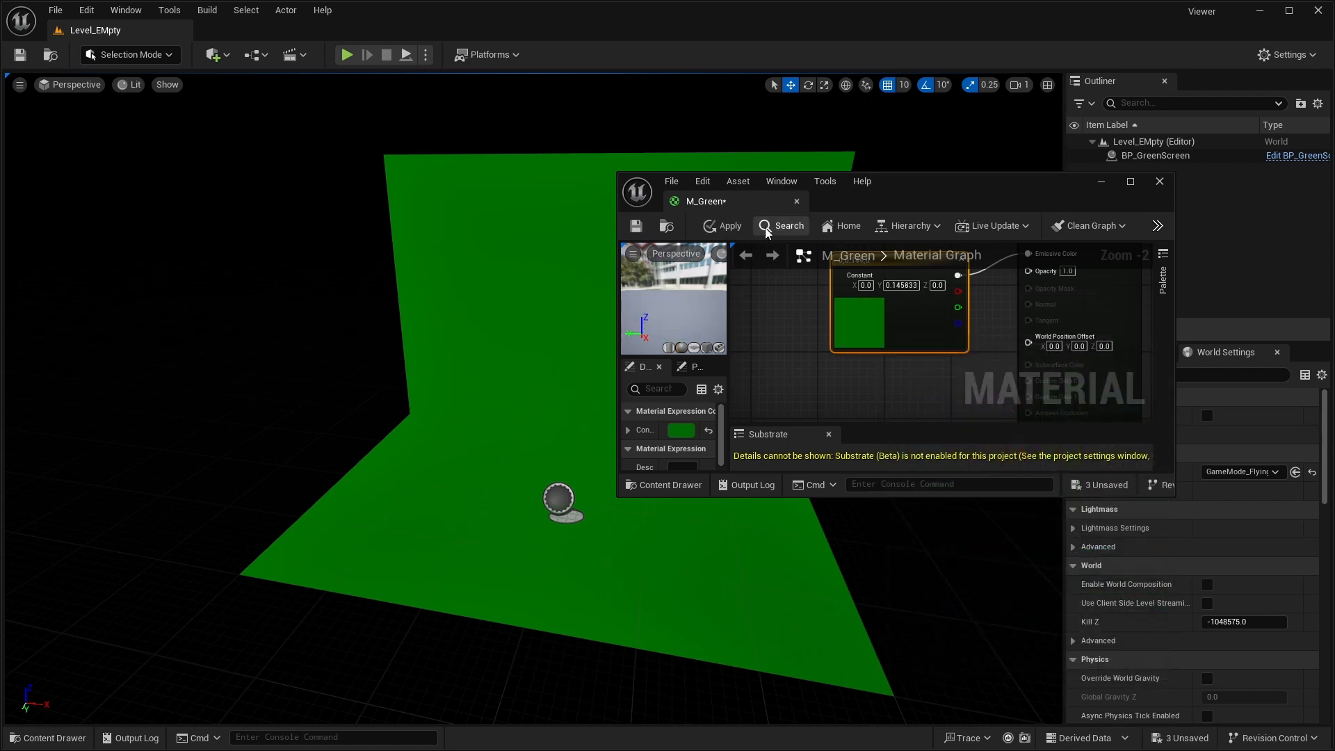
click(723, 226)
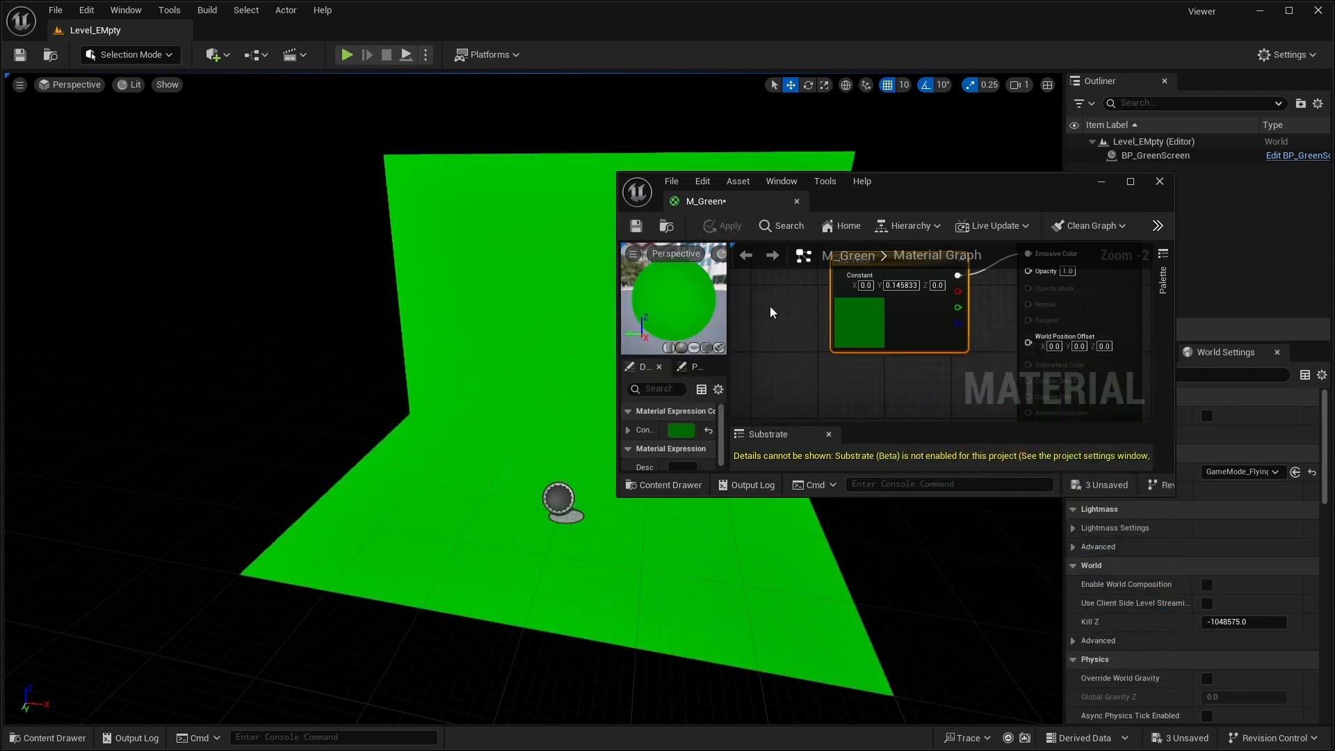
double_click(856, 333)
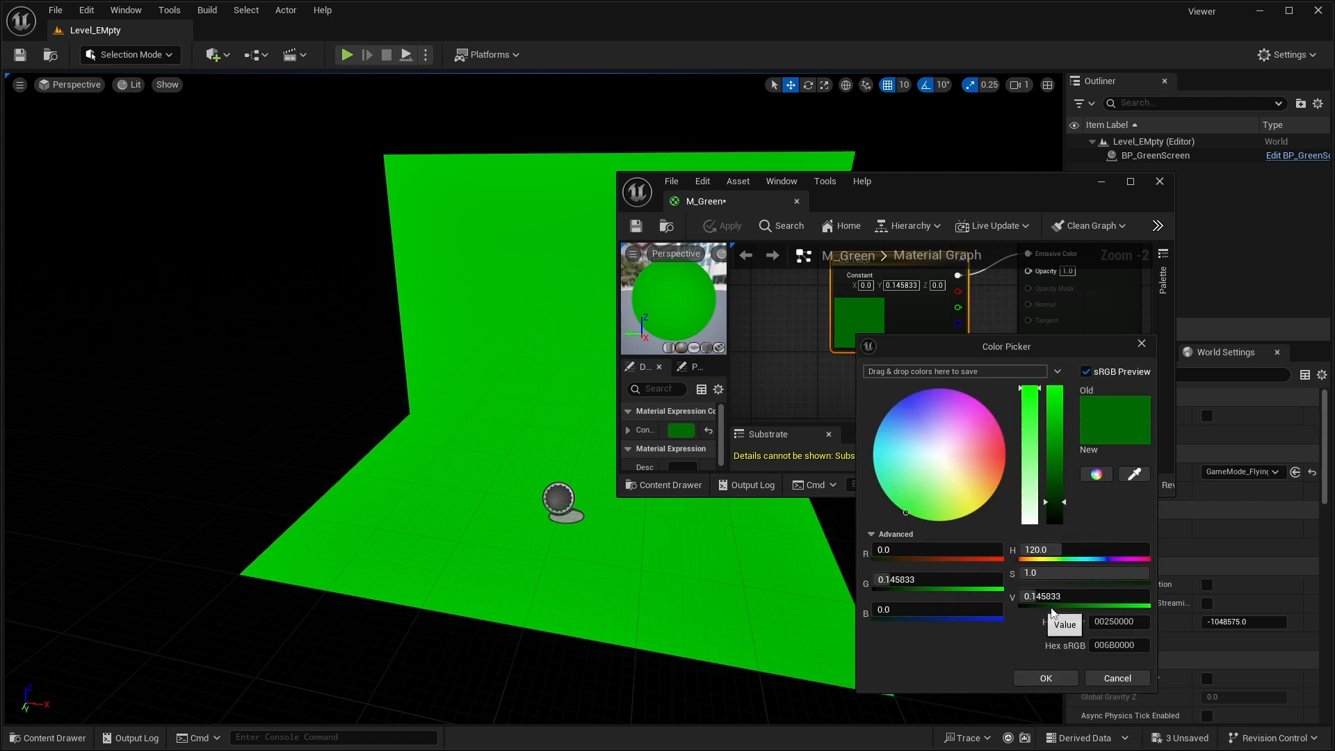
click(1030, 676)
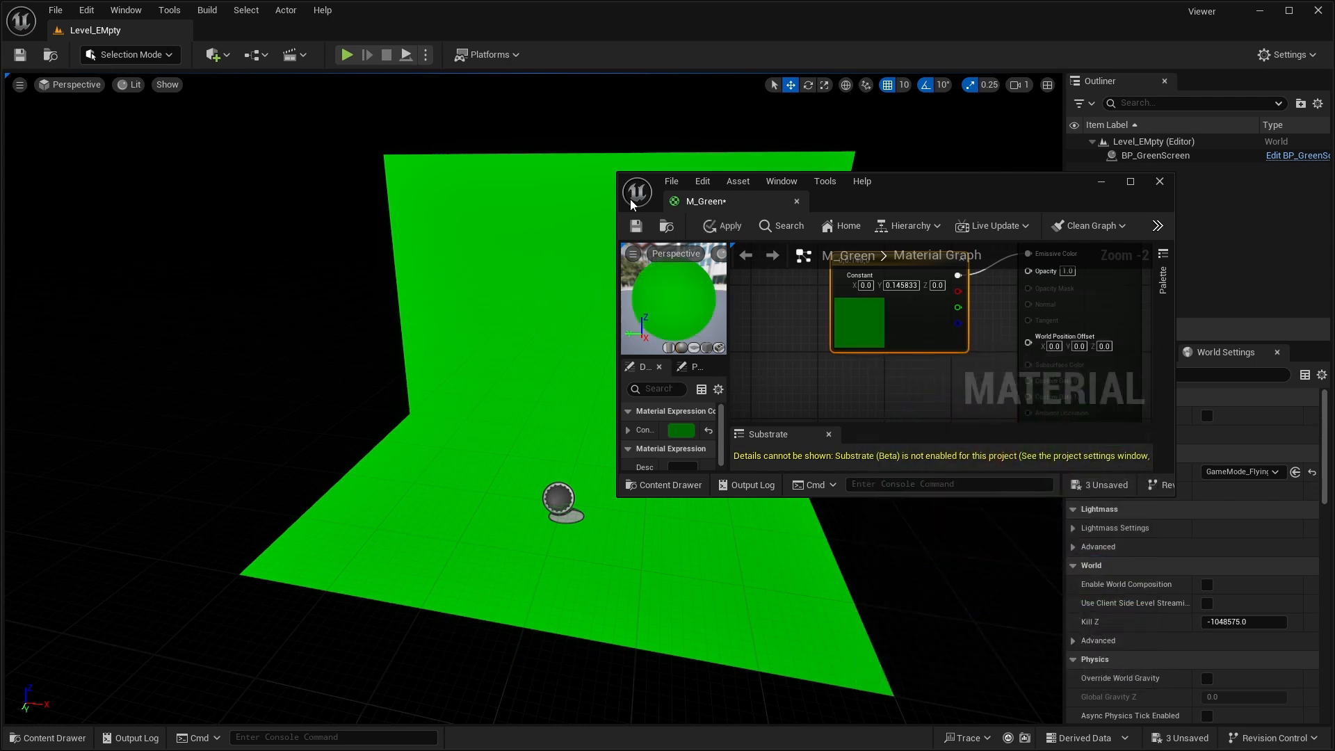
click(797, 201)
click(720, 402)
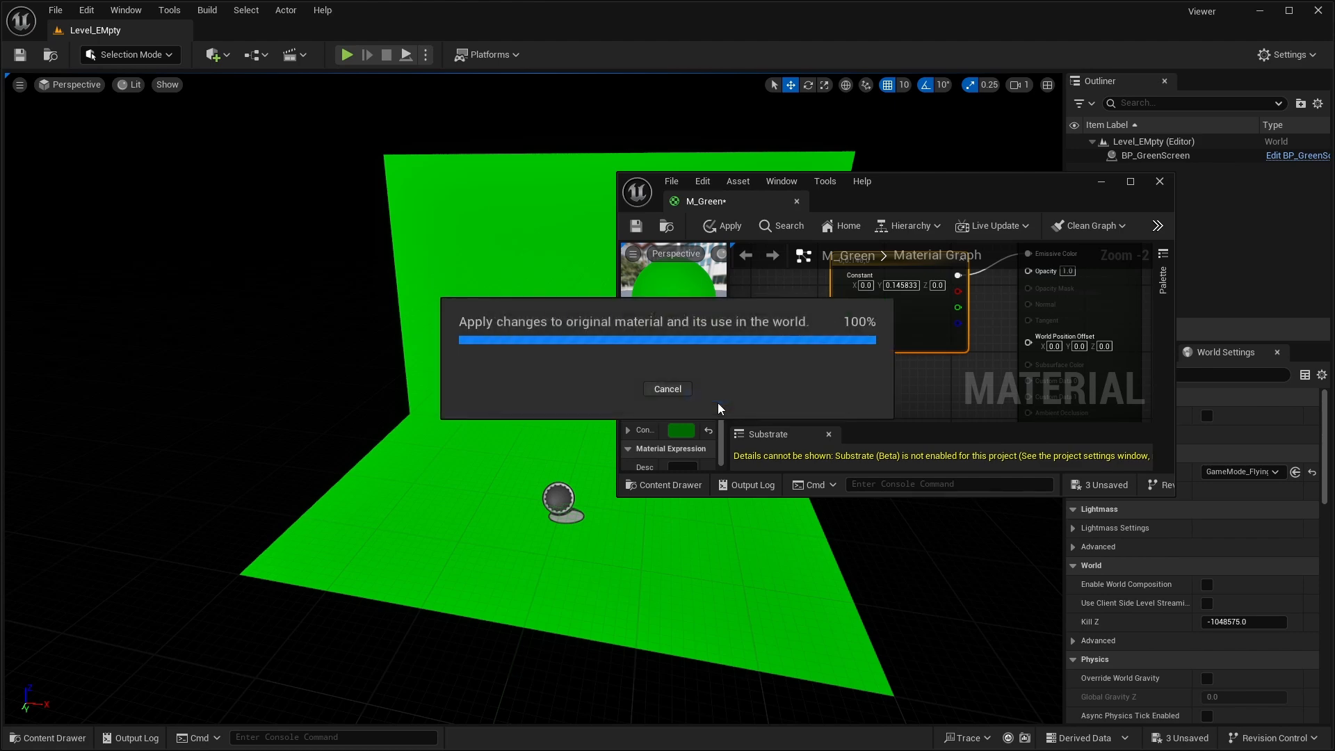
- Examine the green screen's colour in the level from different distances and angles
key(a)
mouse_move(581, 436)
right_down()
mouse_move(821, 452)
mouse_move(529, 445)
mouse_move(571, 446)
right_up()
key(d)
key(s)
key(w)
key(s)
key(w)
right_drag(668, 391, 618, 391)
- Open BP_FlyingCamera in the full Blueprint editor and add a Camera component under its collision component
click(52, 738)
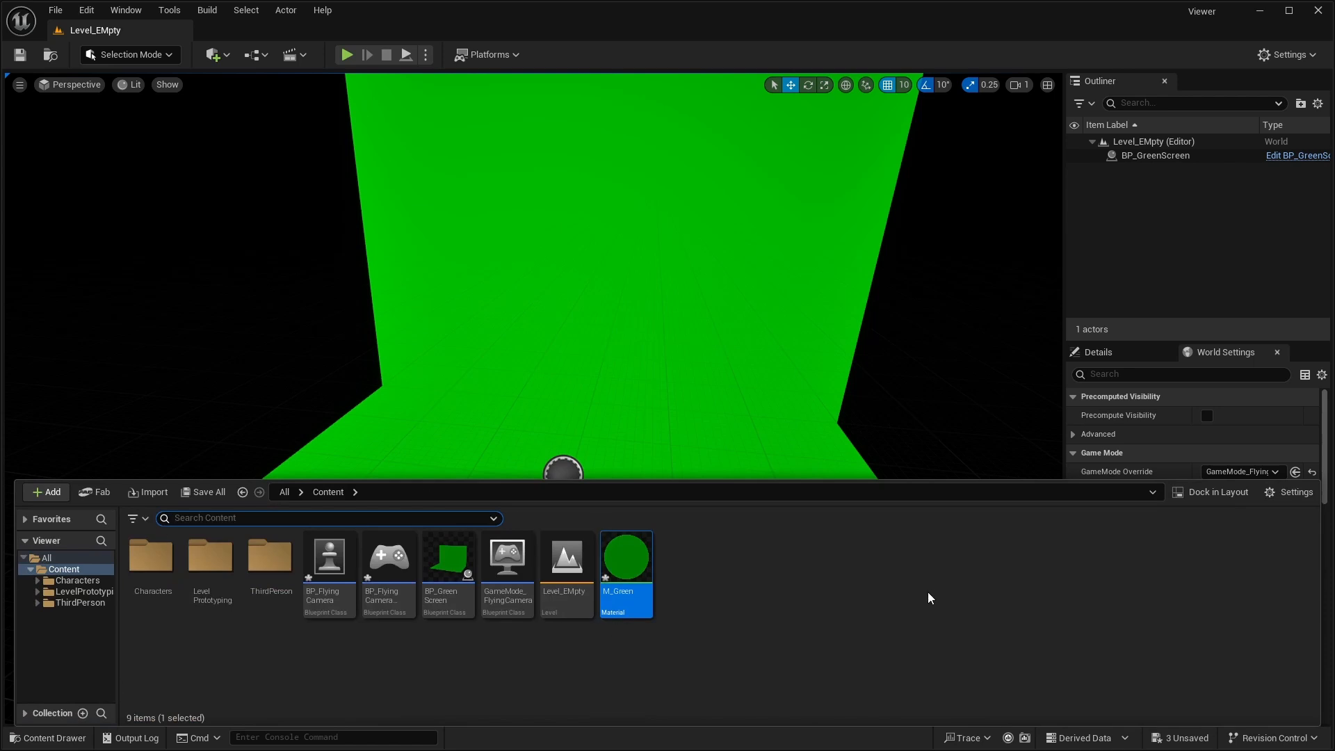
double_click(327, 564)
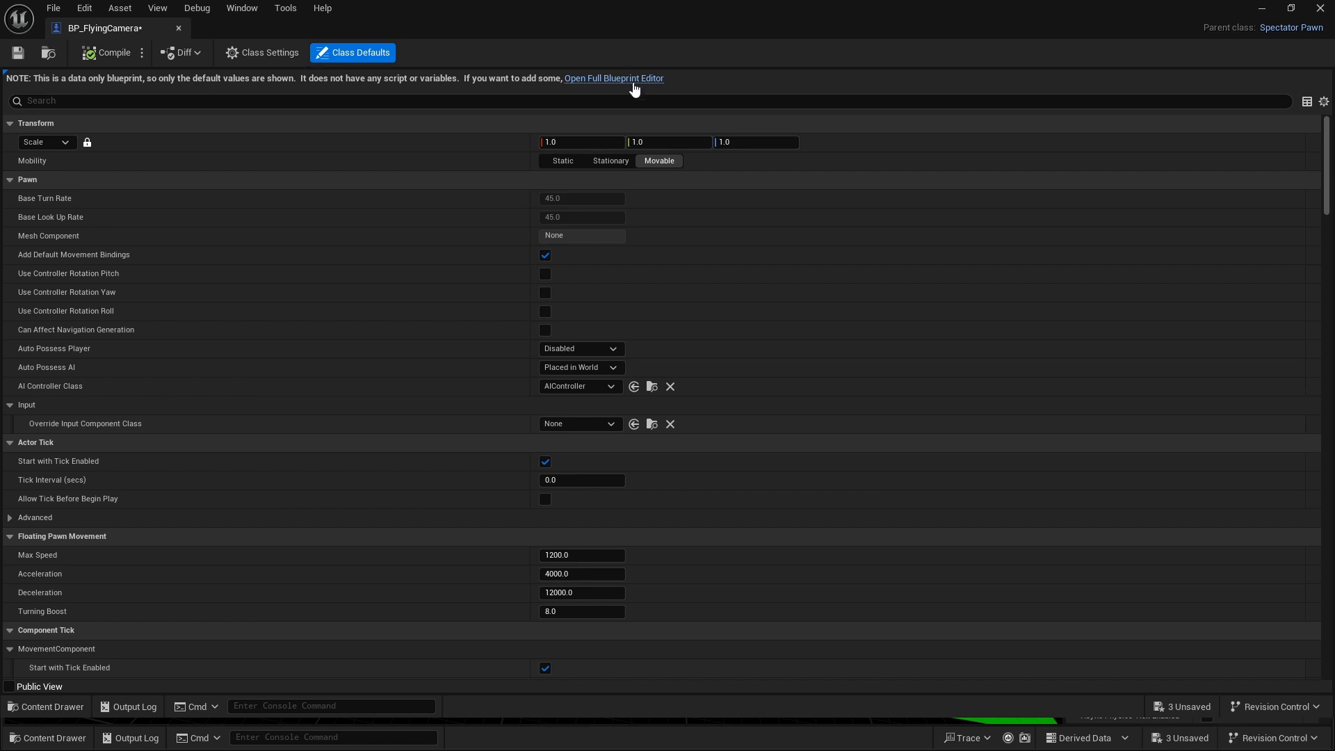
click(635, 82)
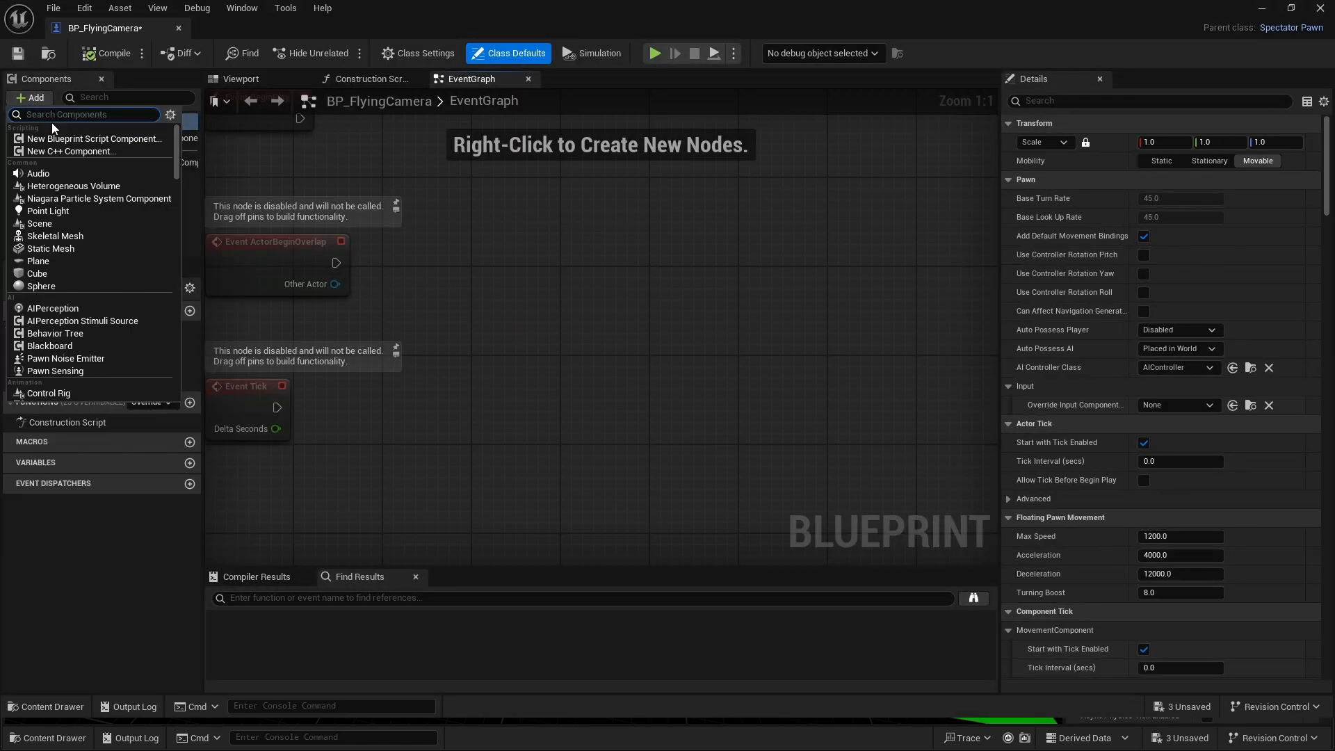
text(came)
click(90, 141)
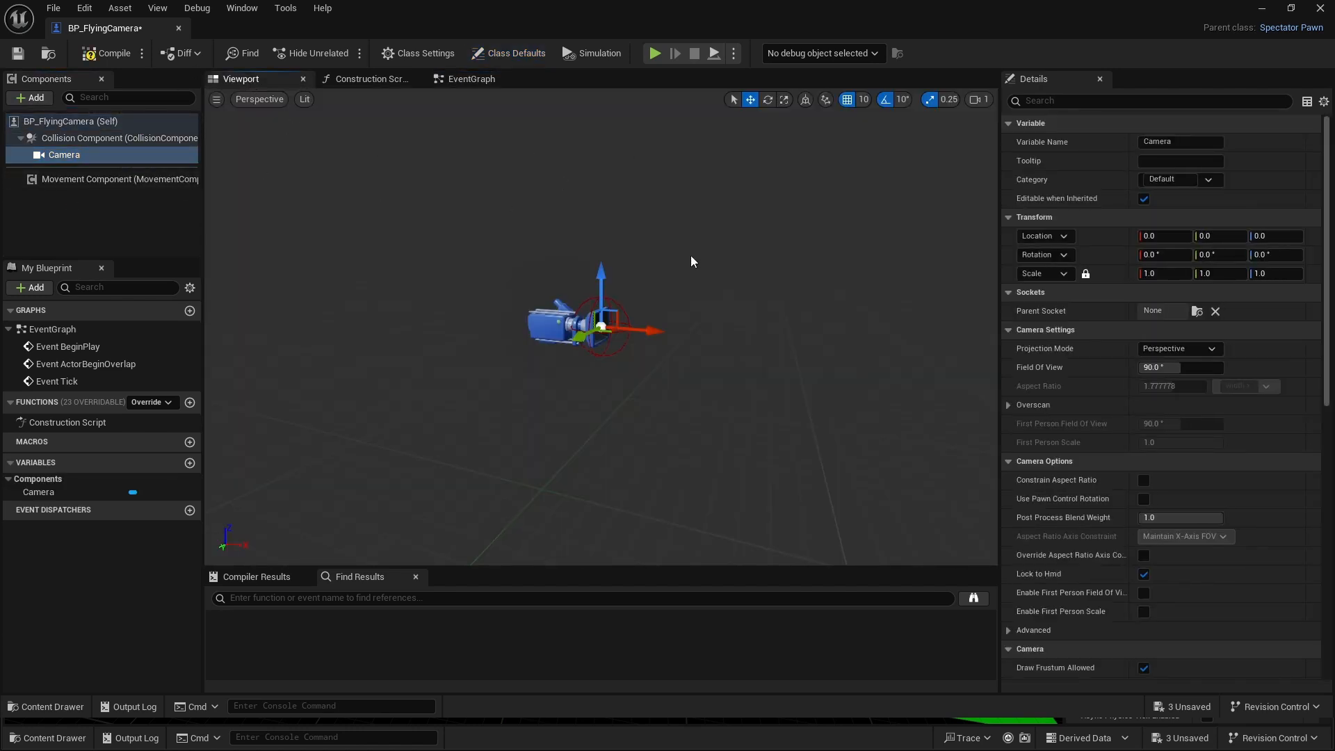
- Enable Use Pawn Control Rotation on the Camera component, compile and save BP_FlyingCamera, and clear the details filter
scroll(598, 306, up, 9)
scroll(598, 306, down, 5)
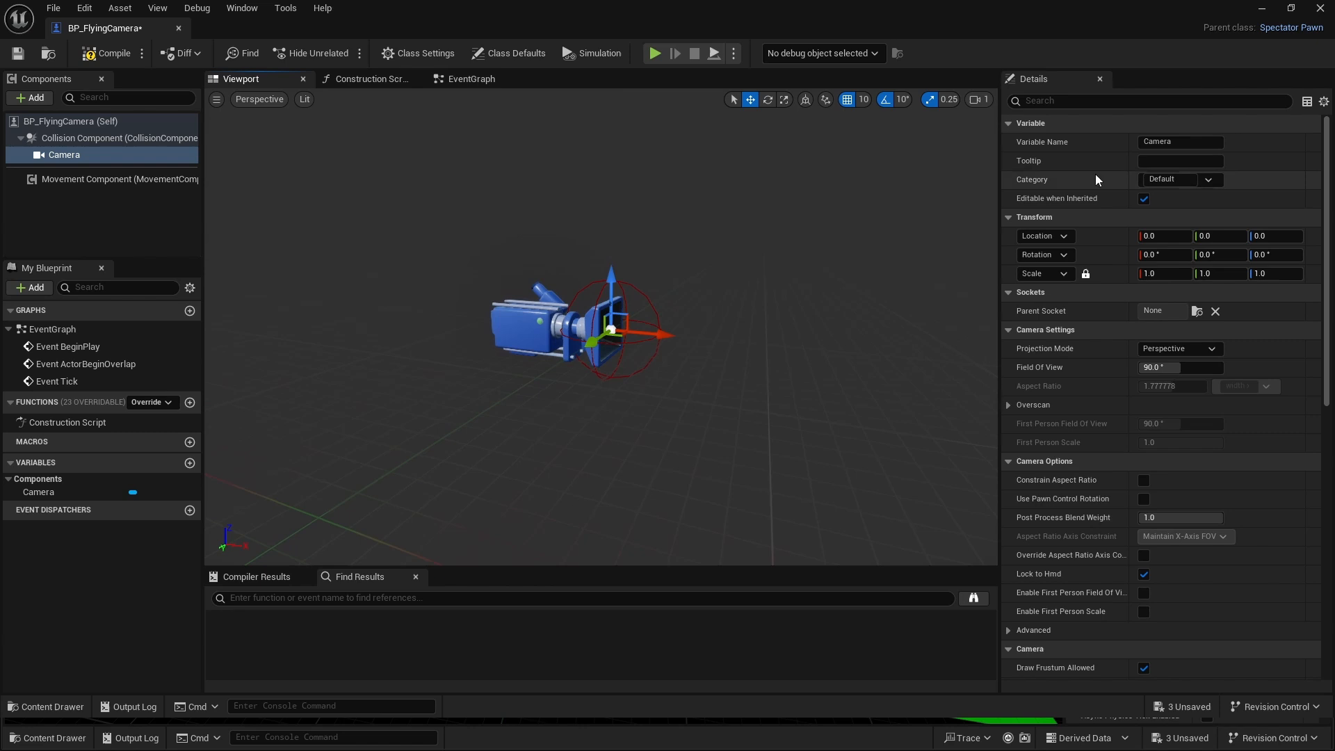
click(1040, 102)
text(use paw)
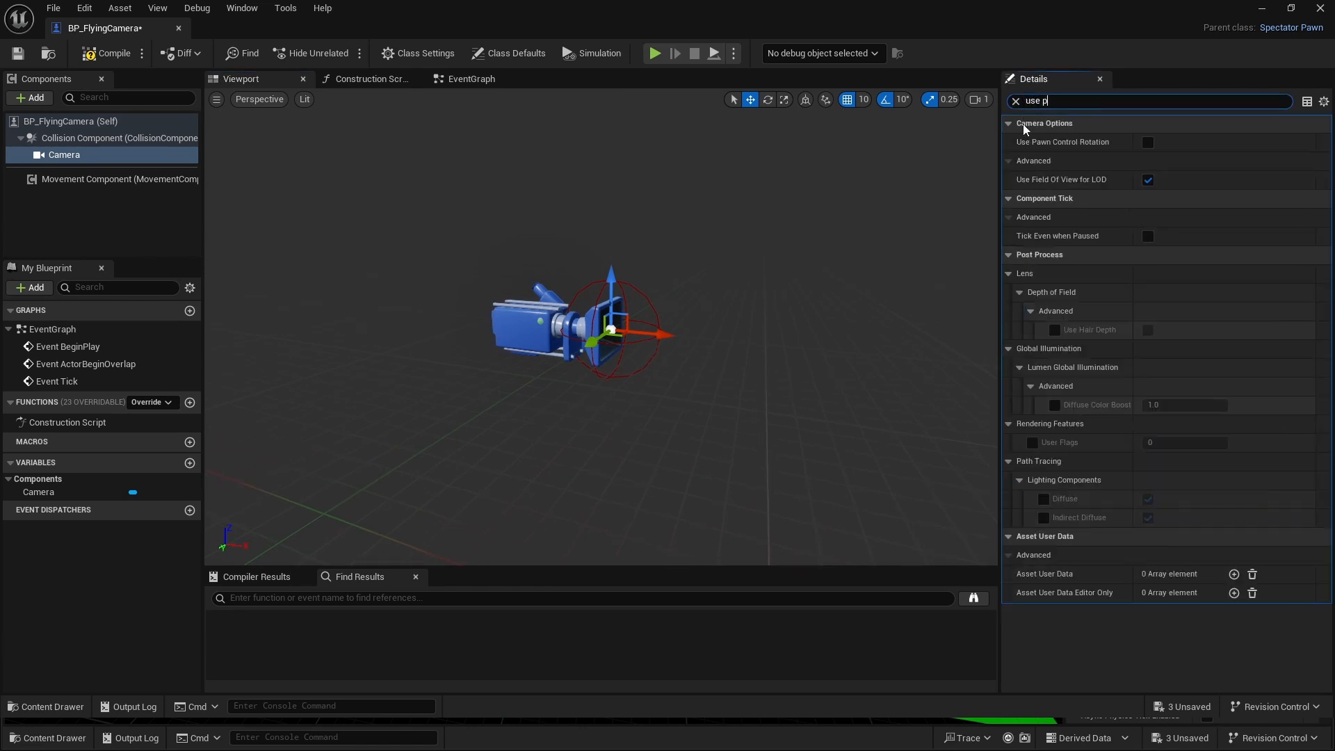
click(1148, 142)
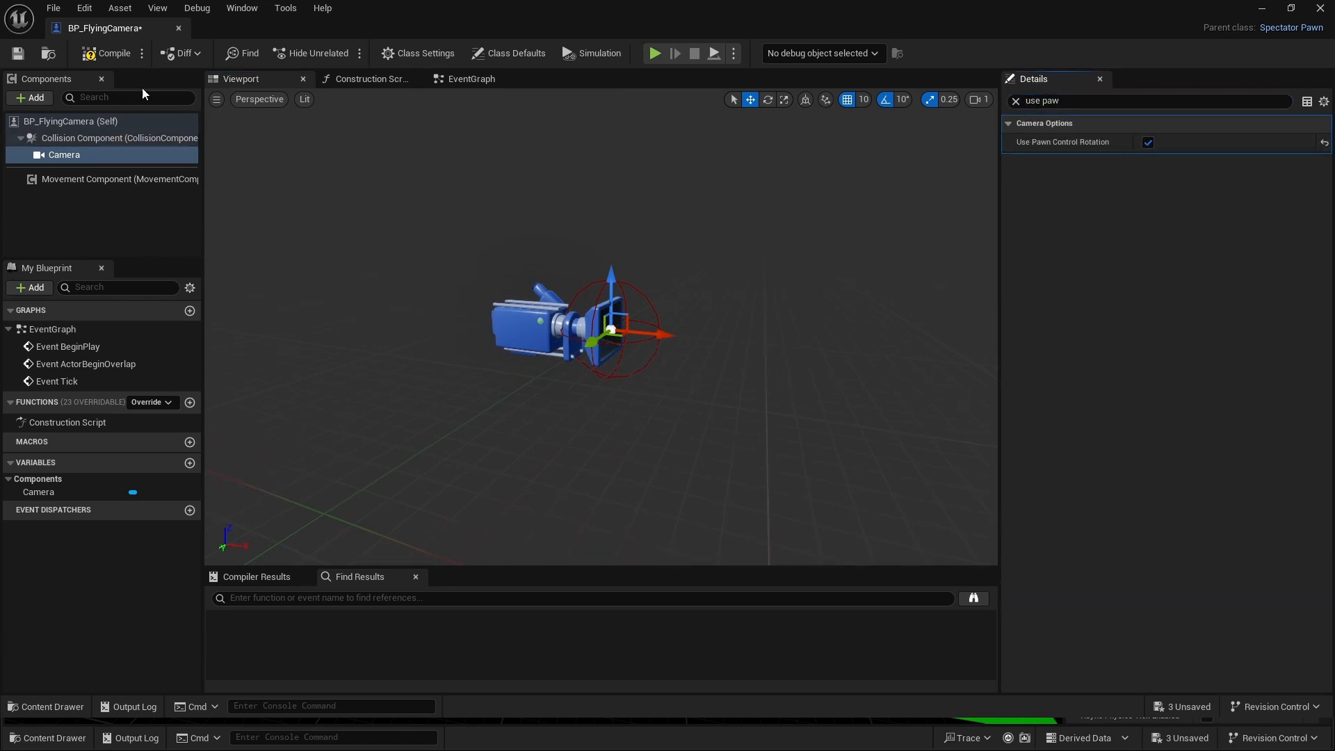
click(105, 53)
click(18, 53)
click(1015, 100)
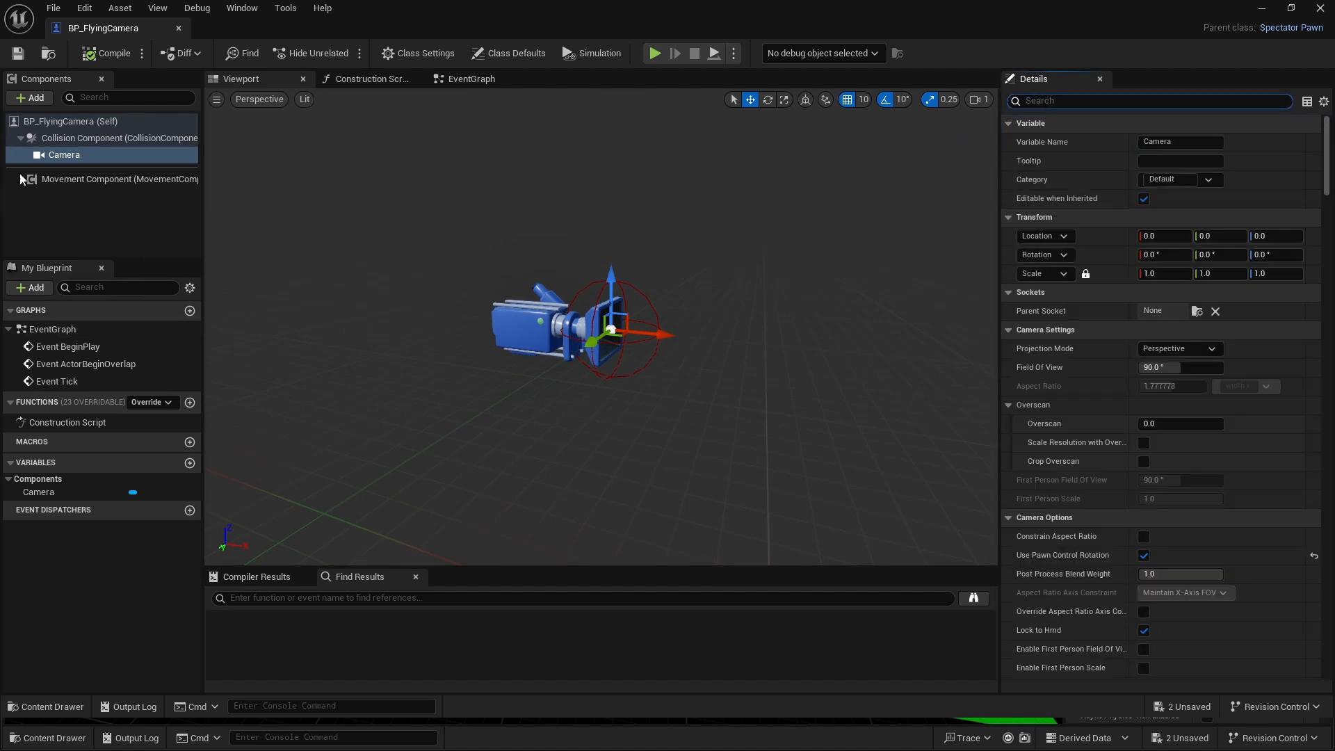
- Add a Floating Pawn Movement component to BP_FlyingCamera and show the Blueprint's Event Graph
click(46, 98)
text(floati)
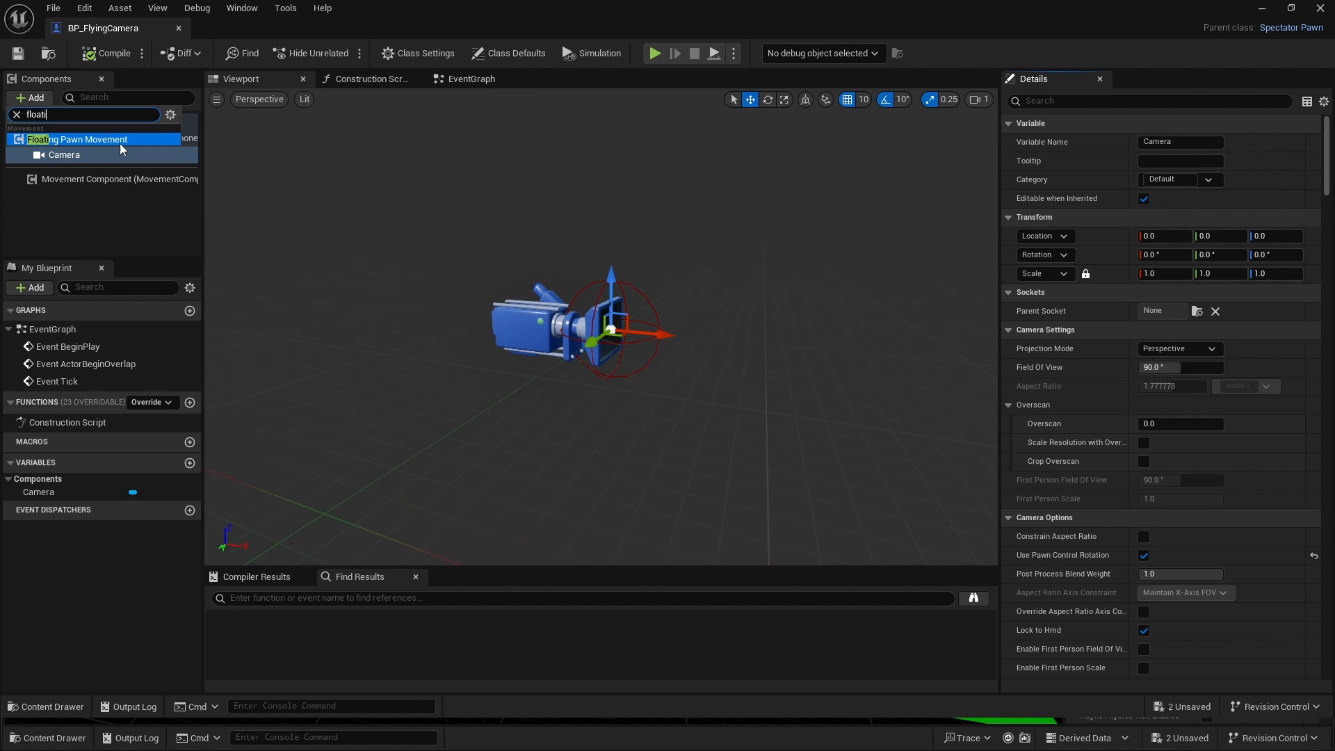
click(120, 141)
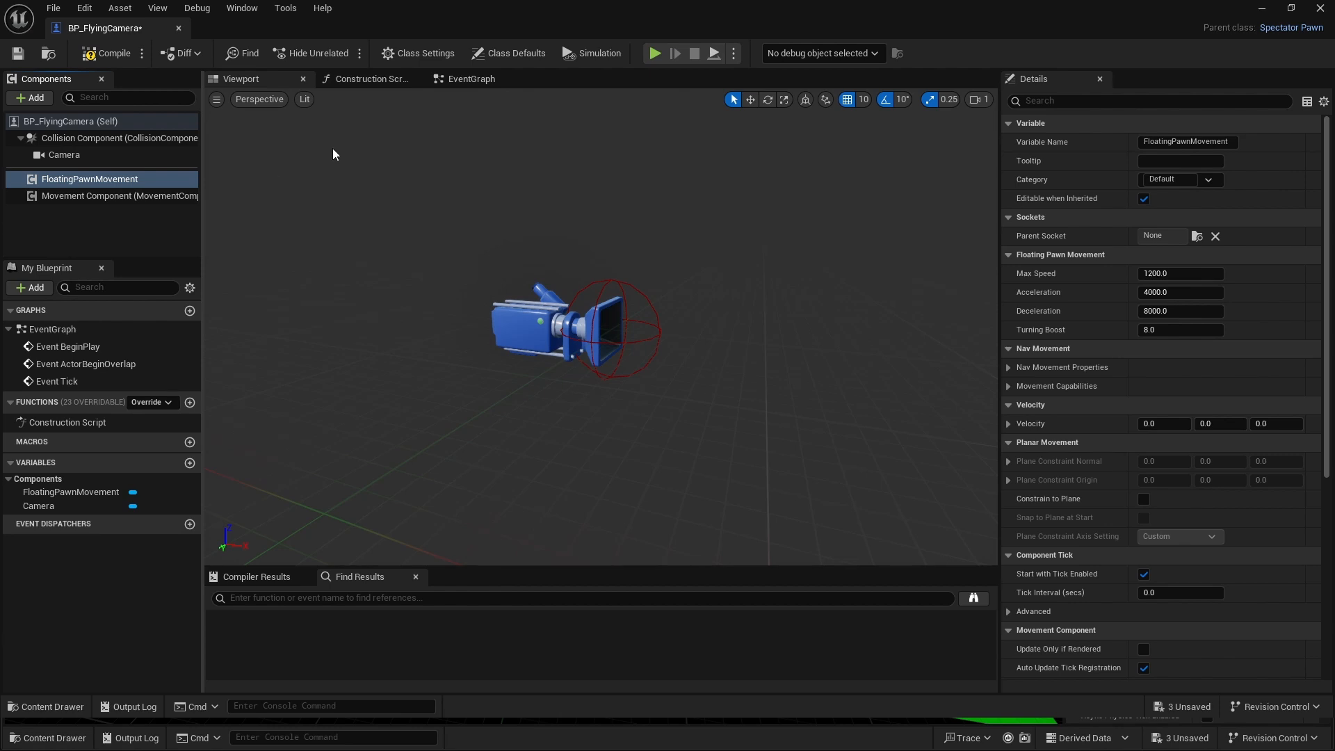
click(472, 85)
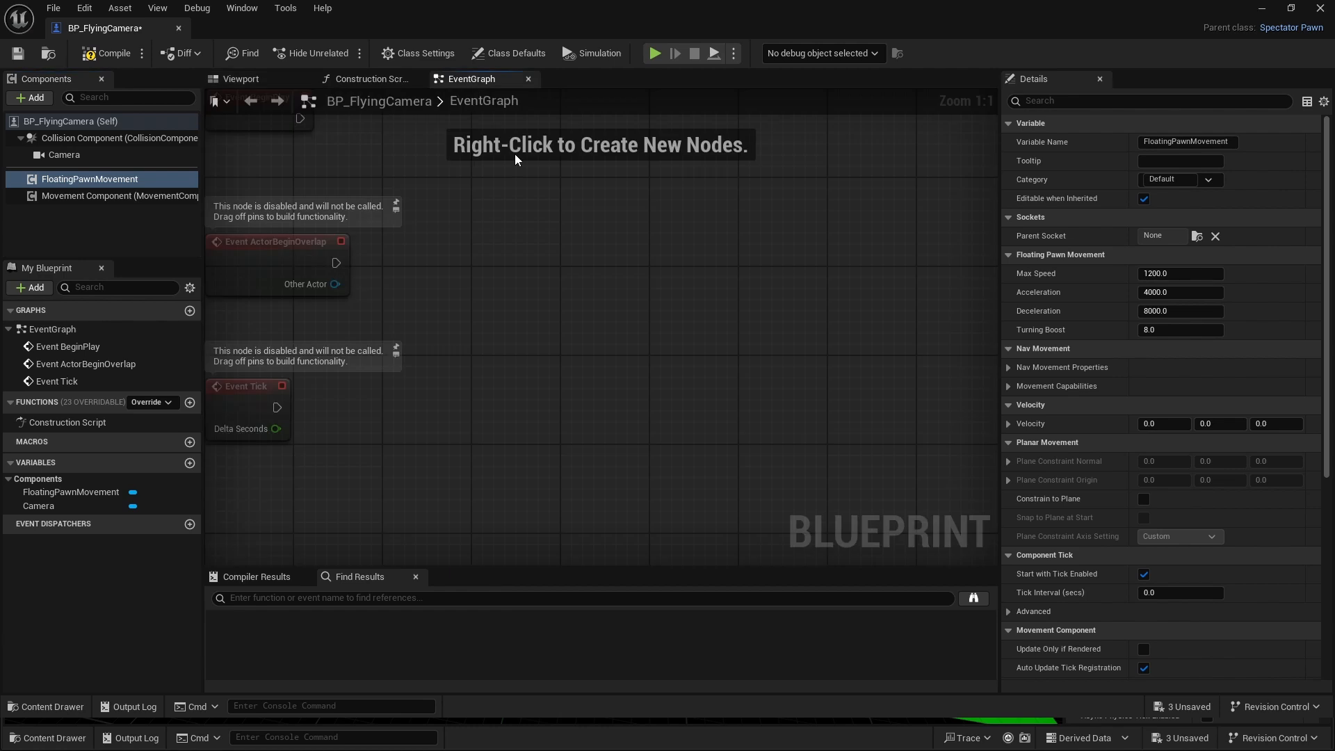
- Delete the disabled default event nodes from BP_FlyingCamera's event graph
drag(332, 211, 503, 470)
key(Delete)
scroll(524, 412, up, 1)
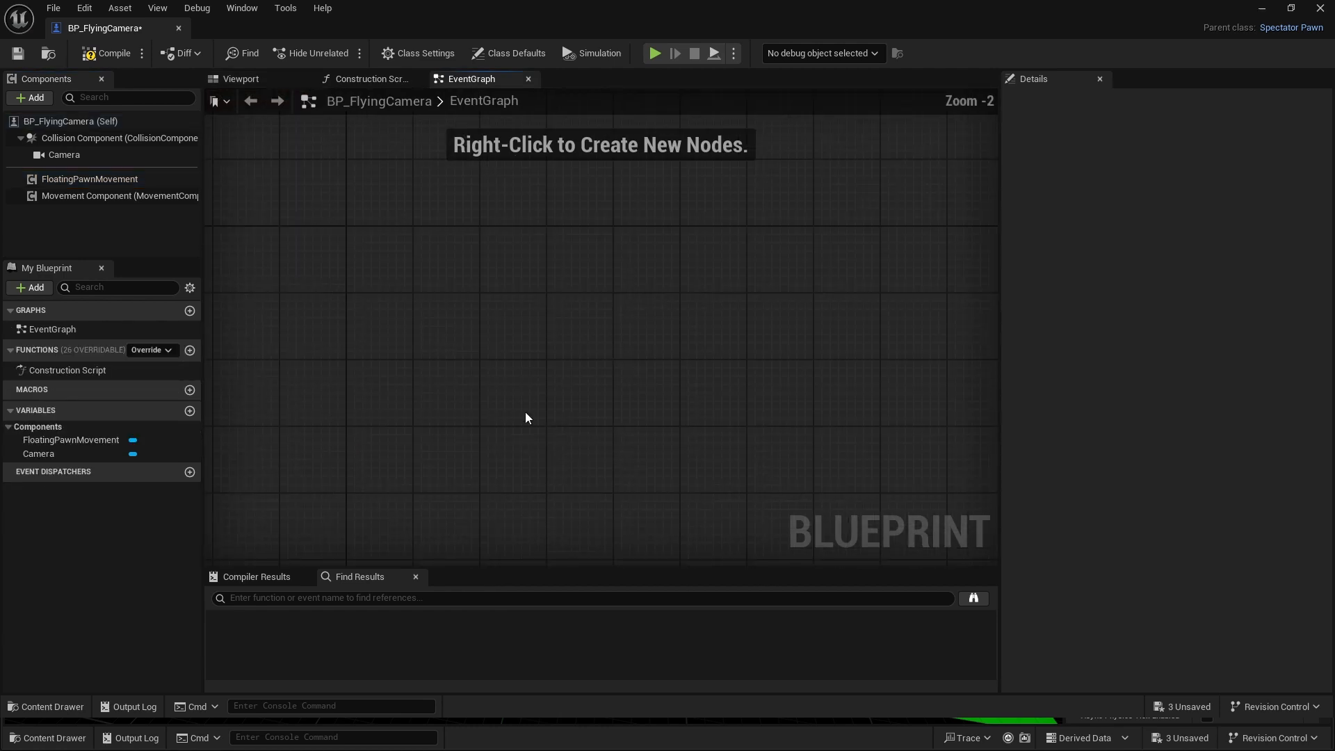
- Add a keyboard event node for the P key to the empty event graph
right_click(413, 324)
text(p key)
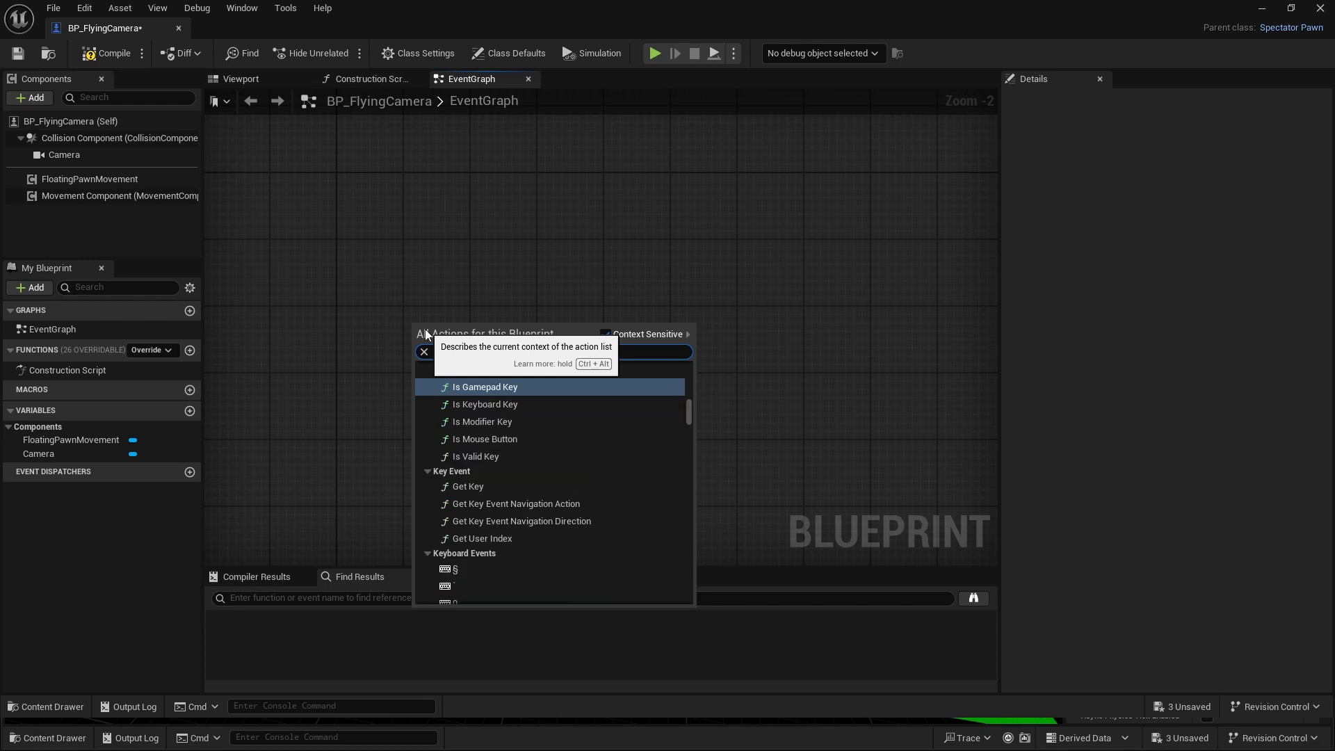
scroll(596, 402, down, 10)
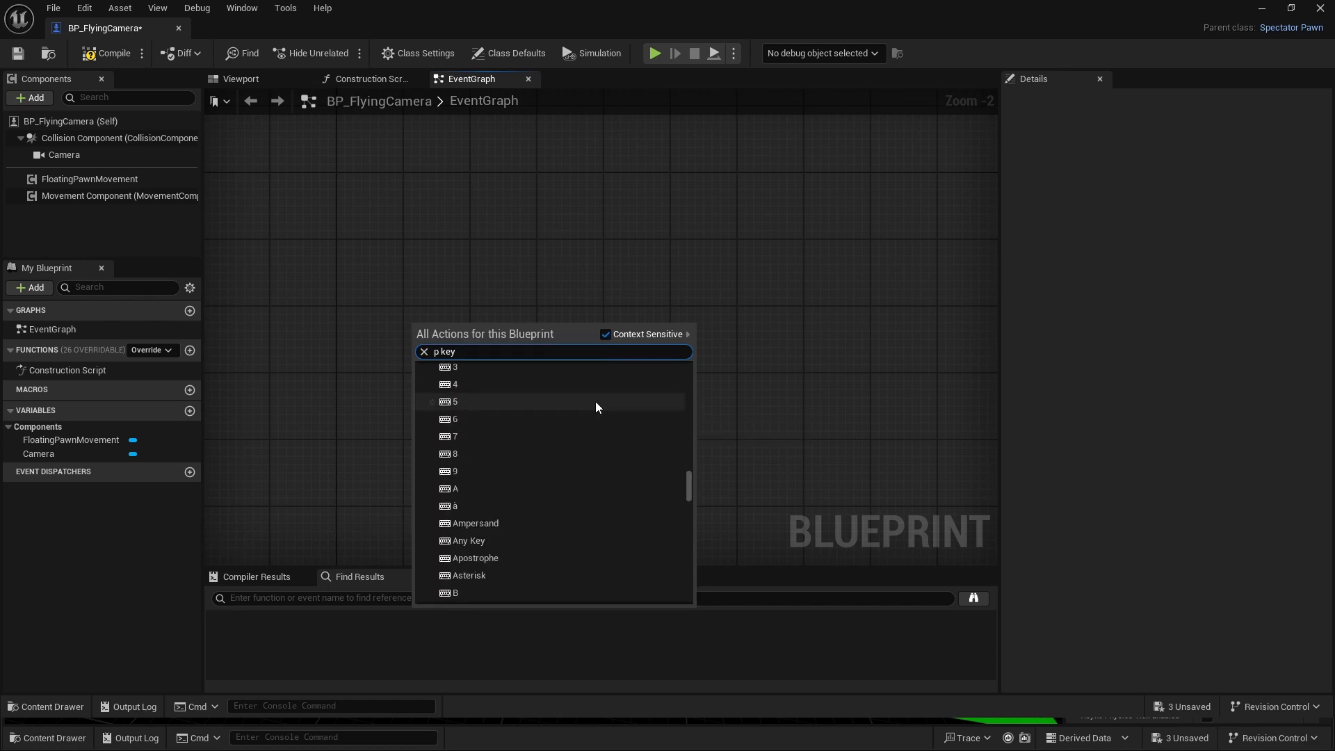
scroll(595, 402, down, 15)
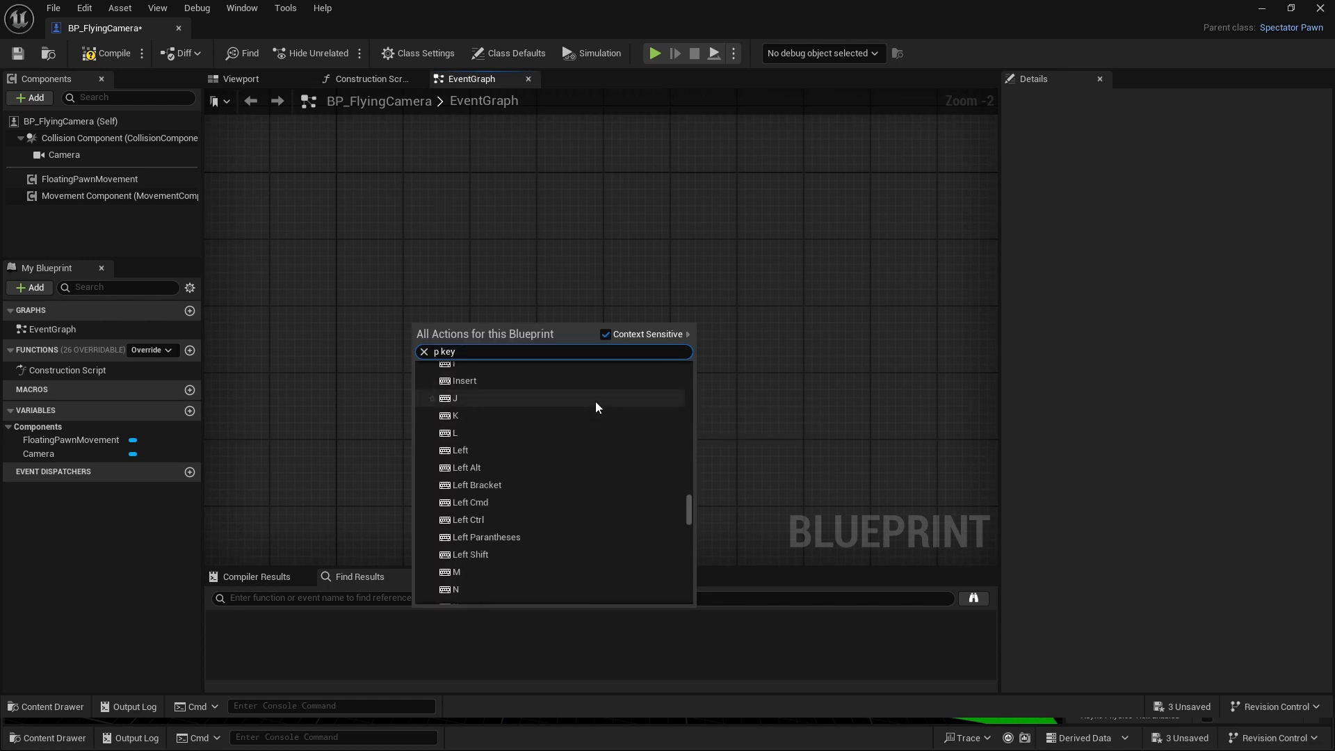
scroll(596, 402, down, 5)
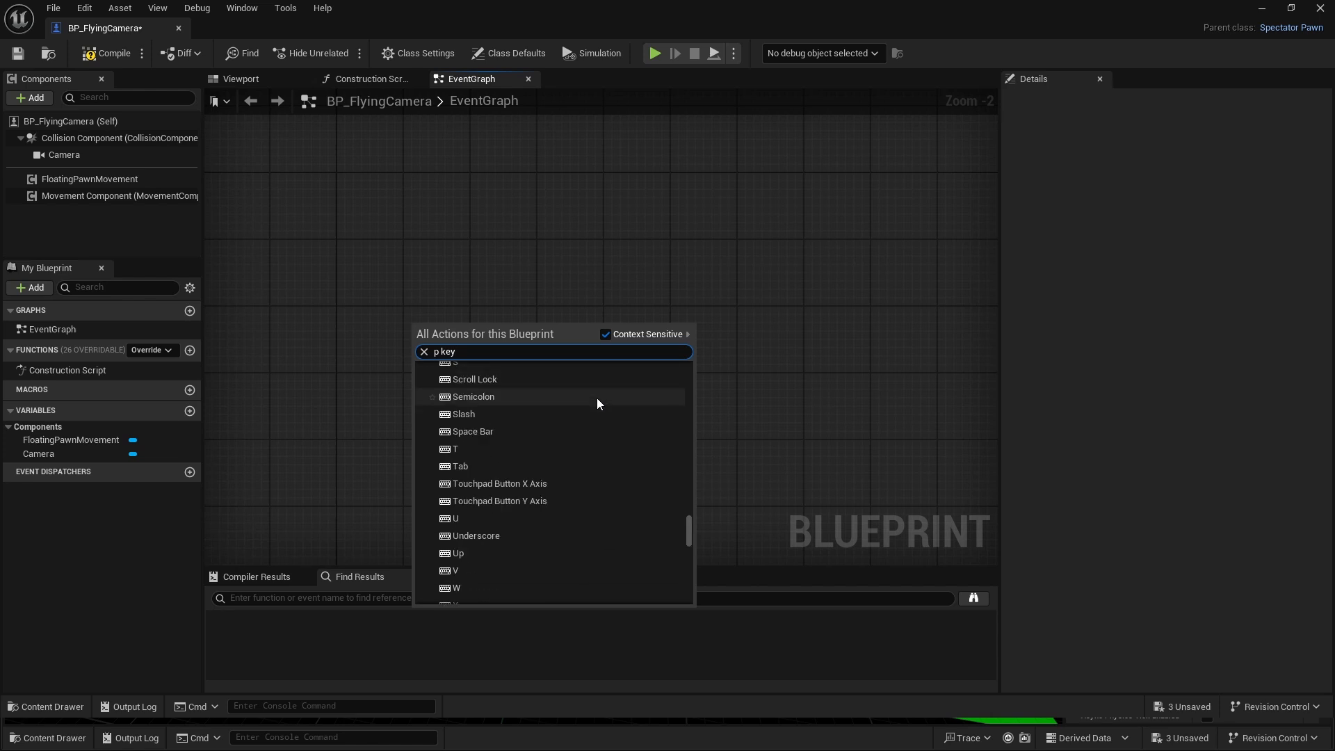
scroll(602, 493, up, 7)
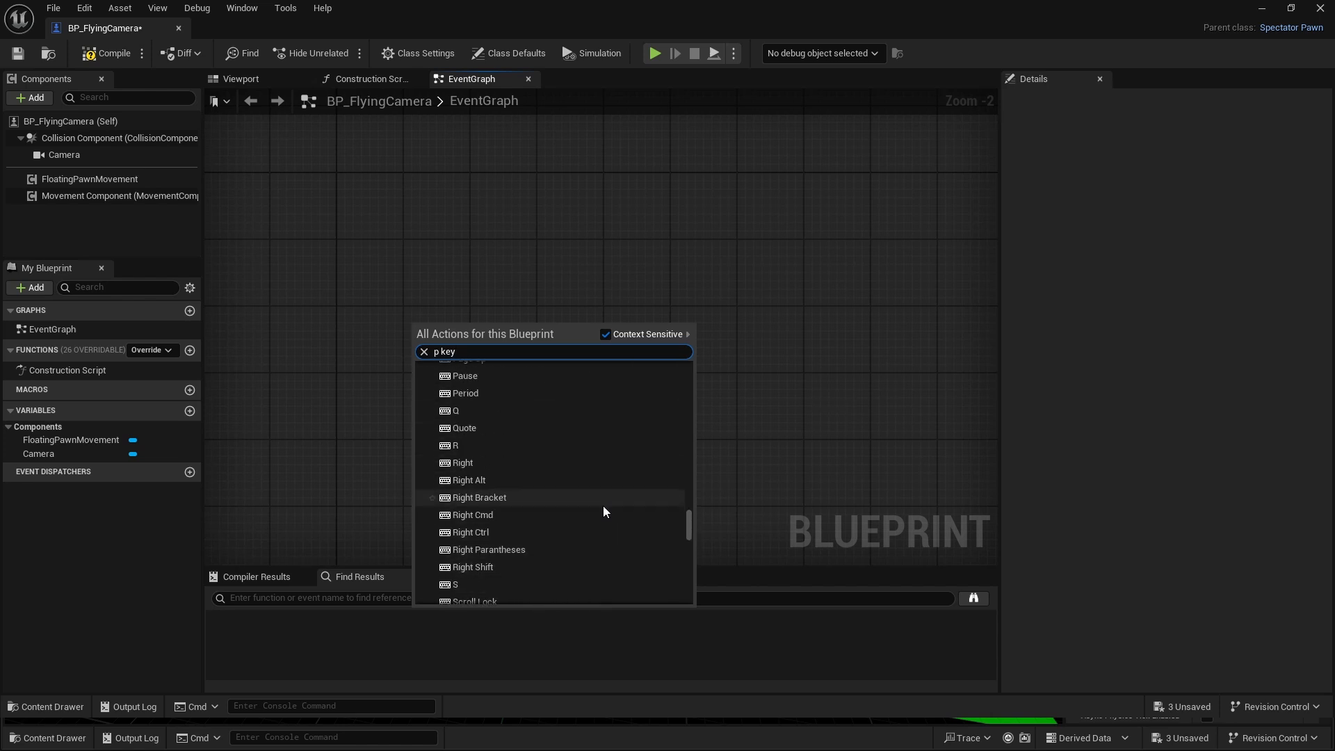
click(480, 434)
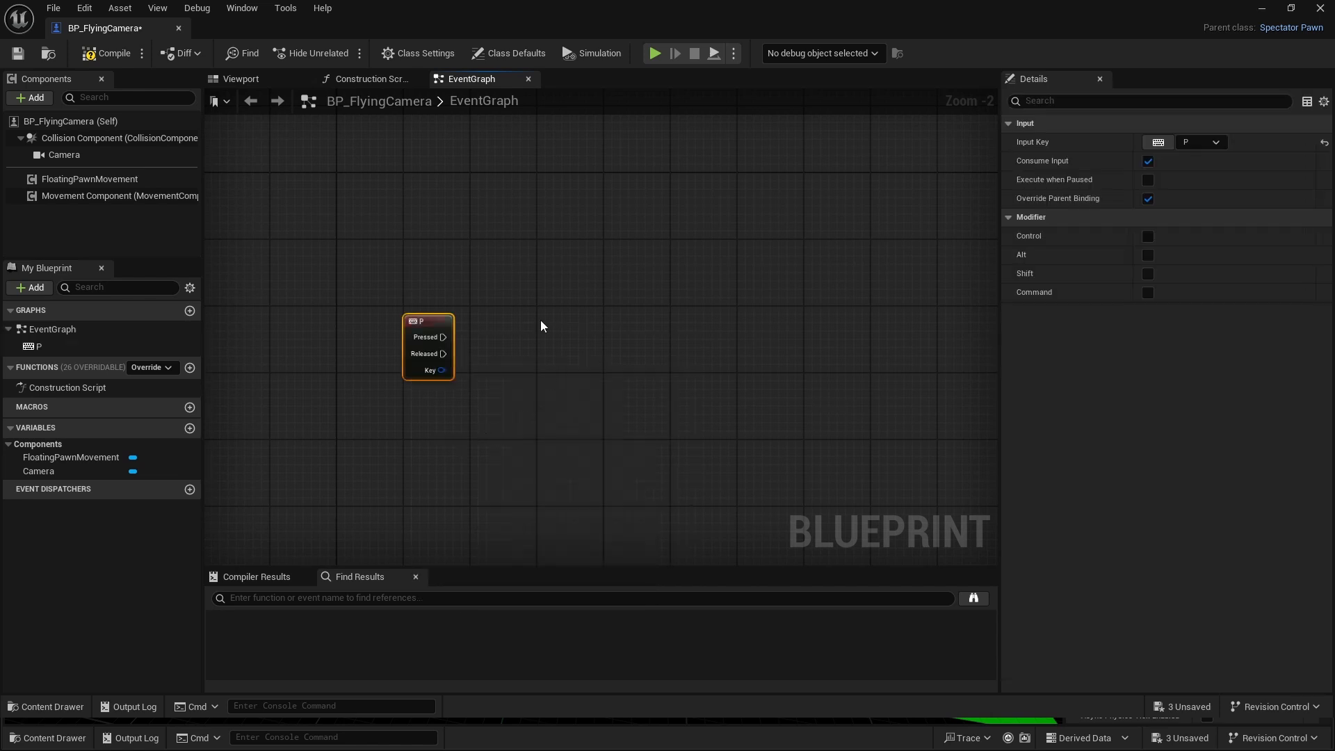
click(588, 377)
scroll(569, 387, up, 2)
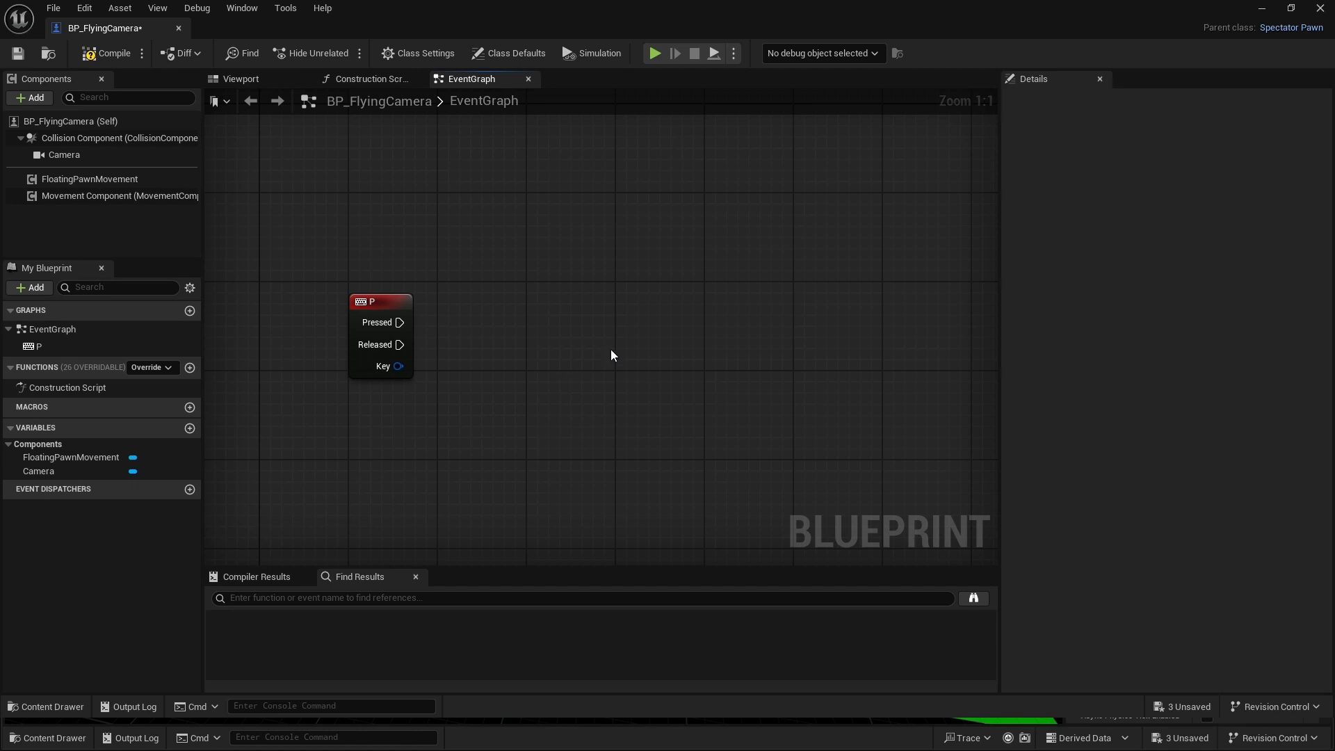
right_drag(642, 392, 624, 423)
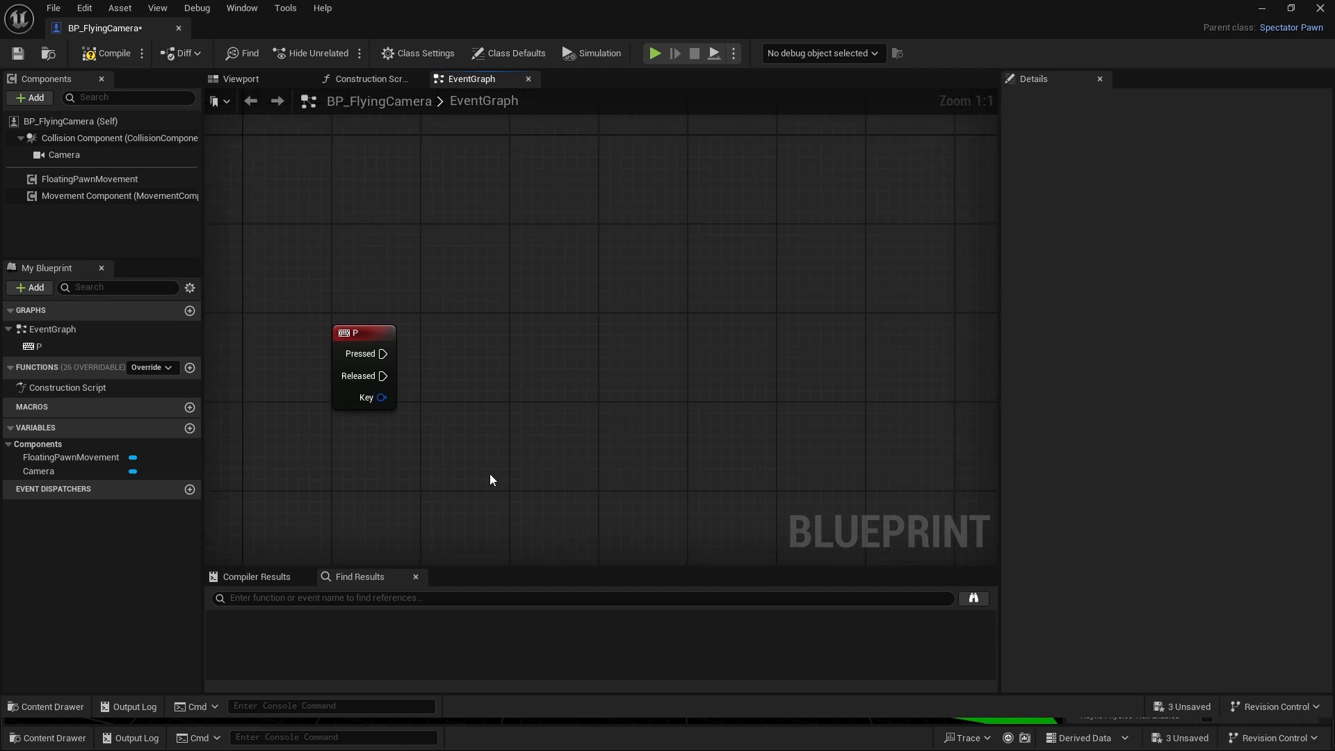
- Create an Integer variable named Screenshot Number and compile the Blueprint
click(189, 428)
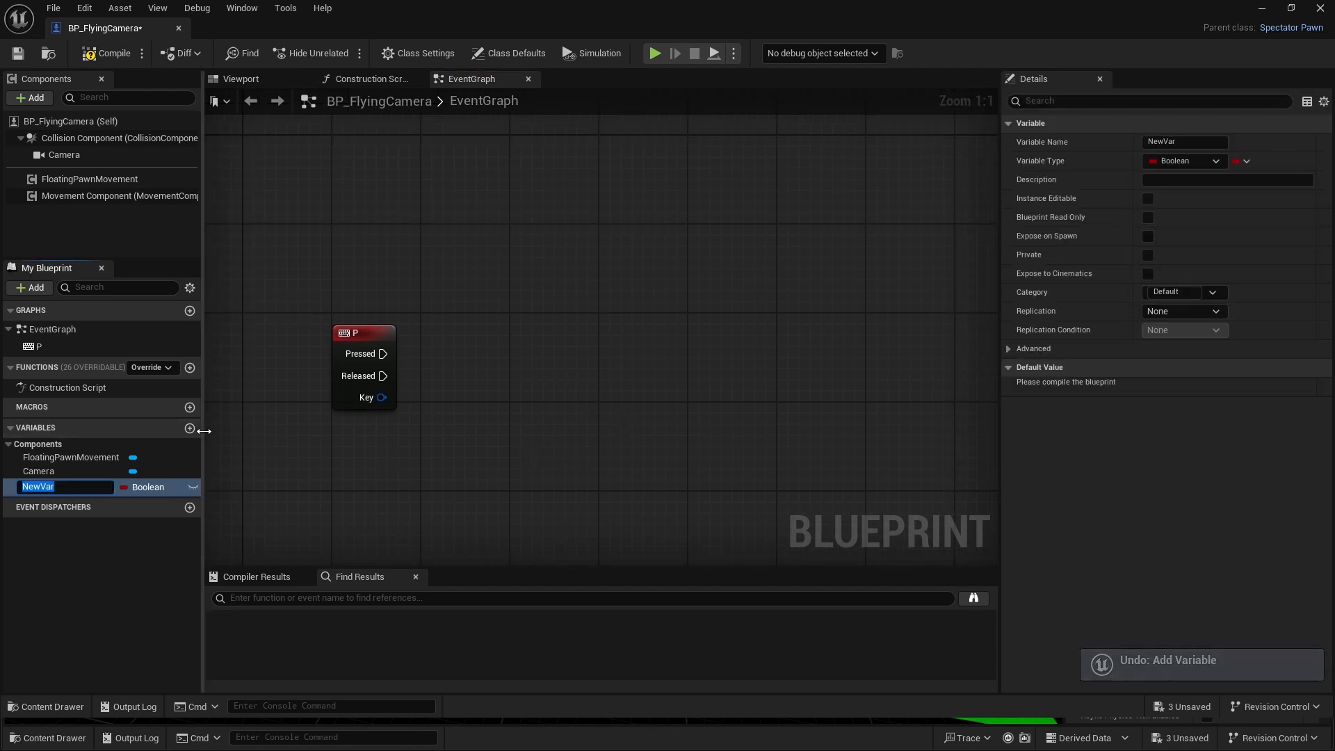
text(Screenshot Num)
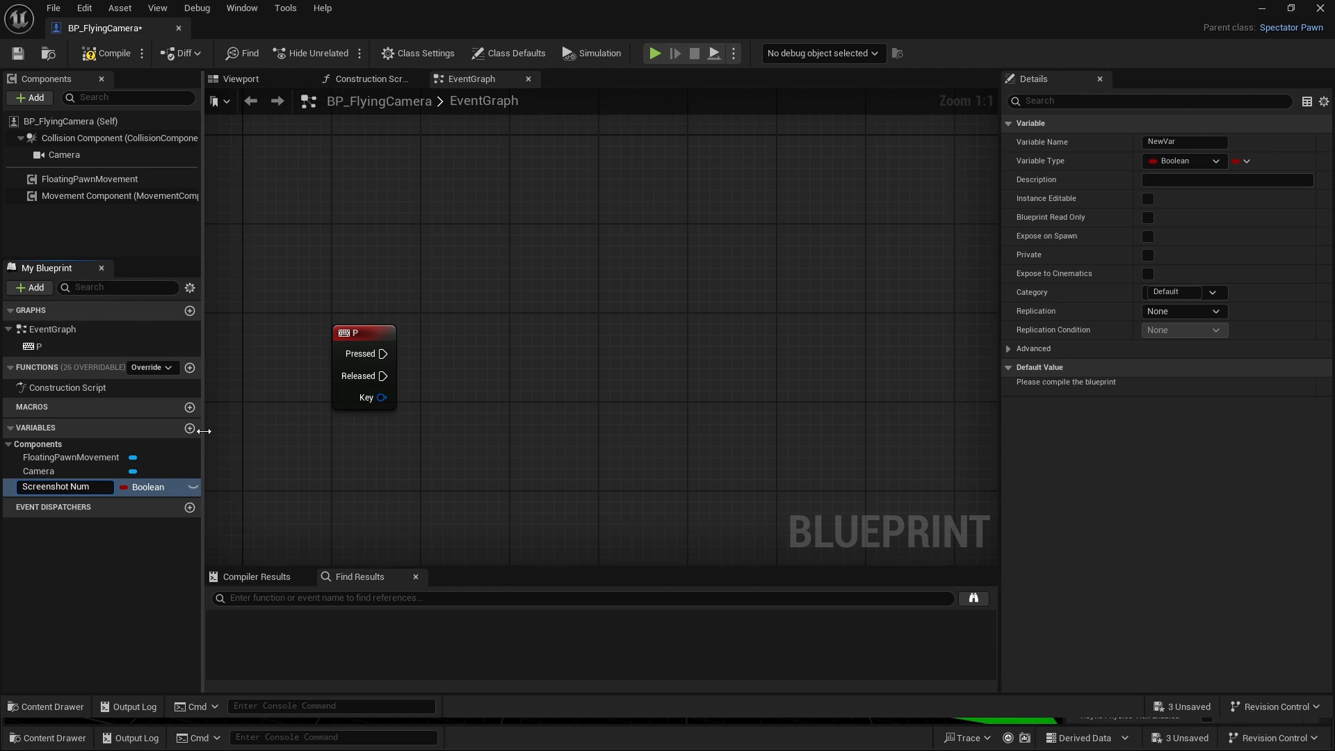
text(ber)
key(Return)
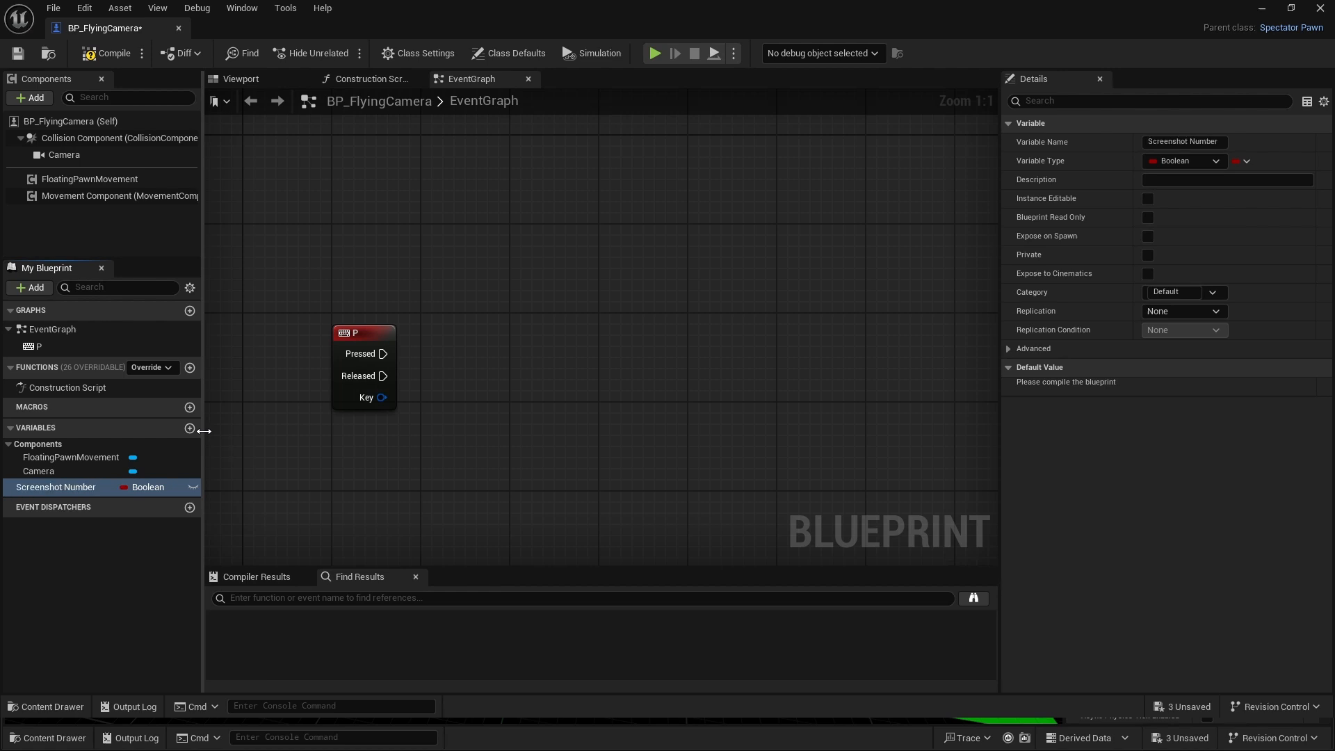
click(159, 487)
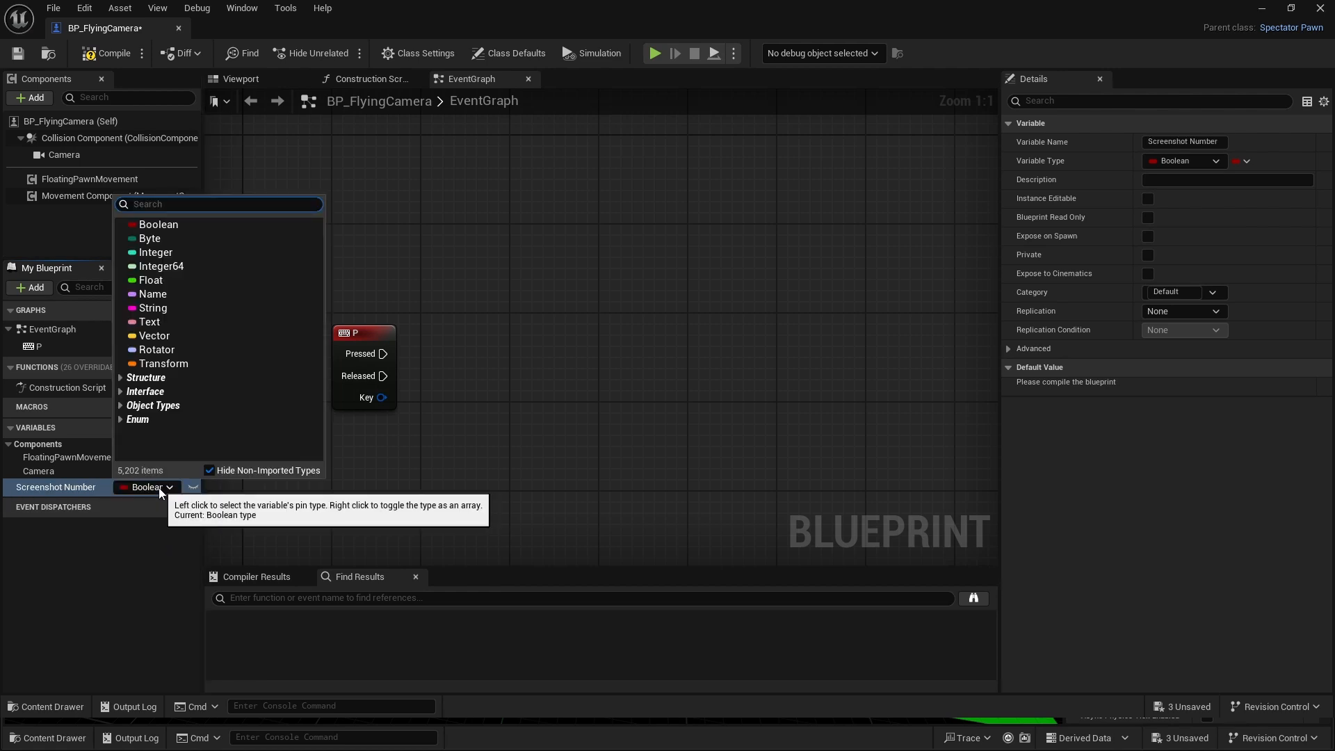
click(159, 252)
click(96, 59)
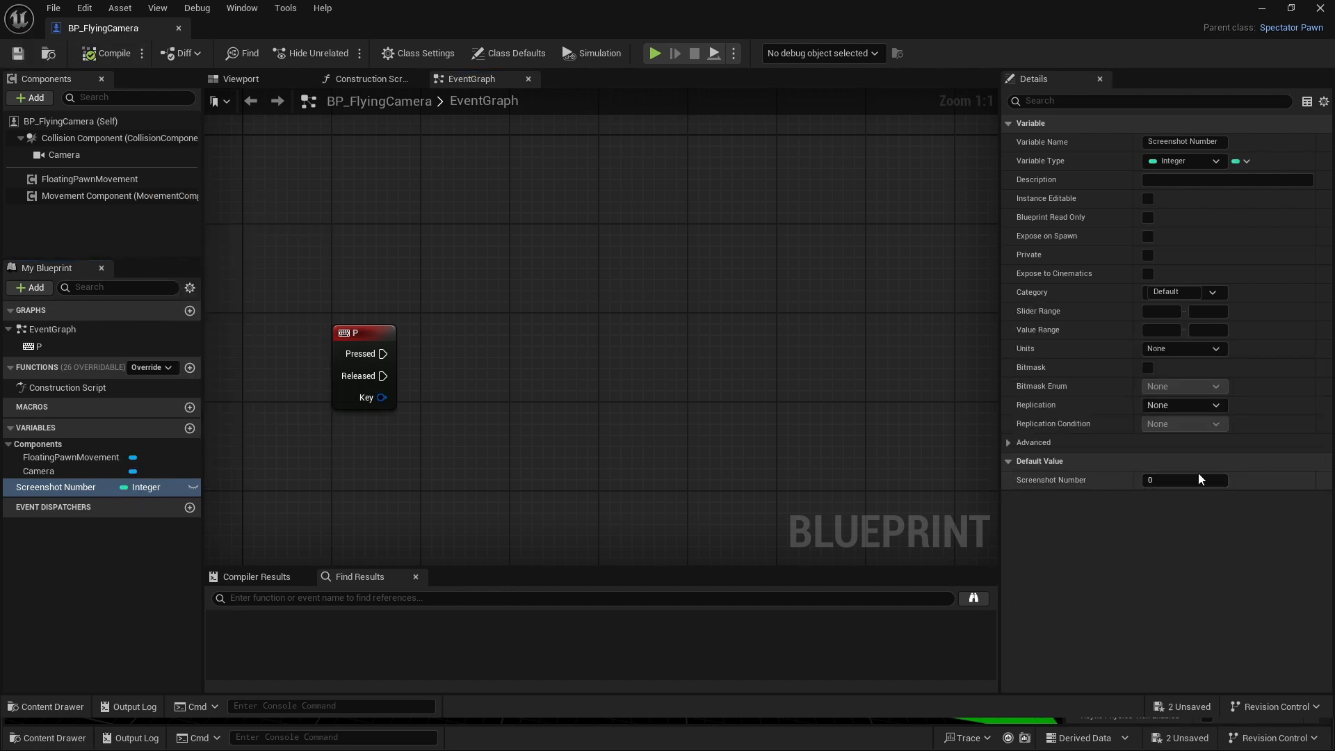
- Place a Get Screenshot Number node below the P event and feed it into an Add node that adds 1
right_drag(476, 410, 465, 395)
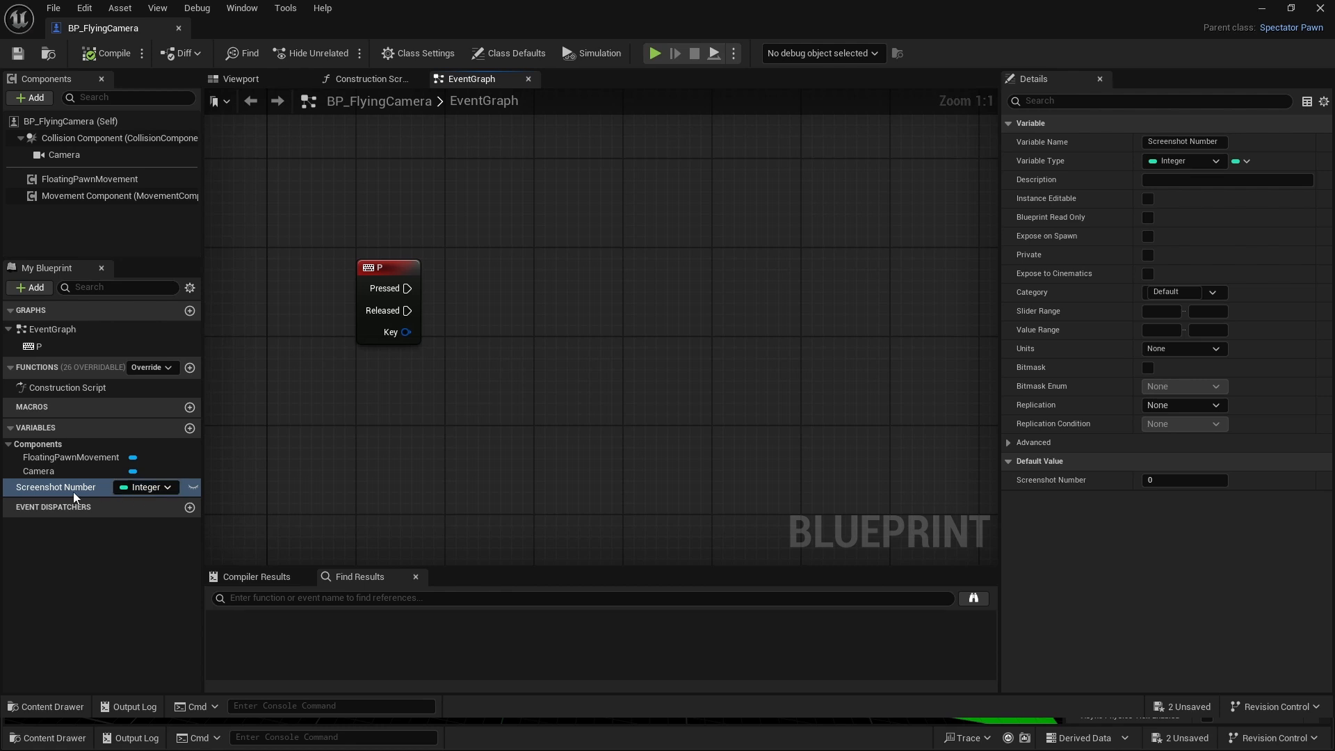
drag(73, 489, 508, 382)
click(417, 398)
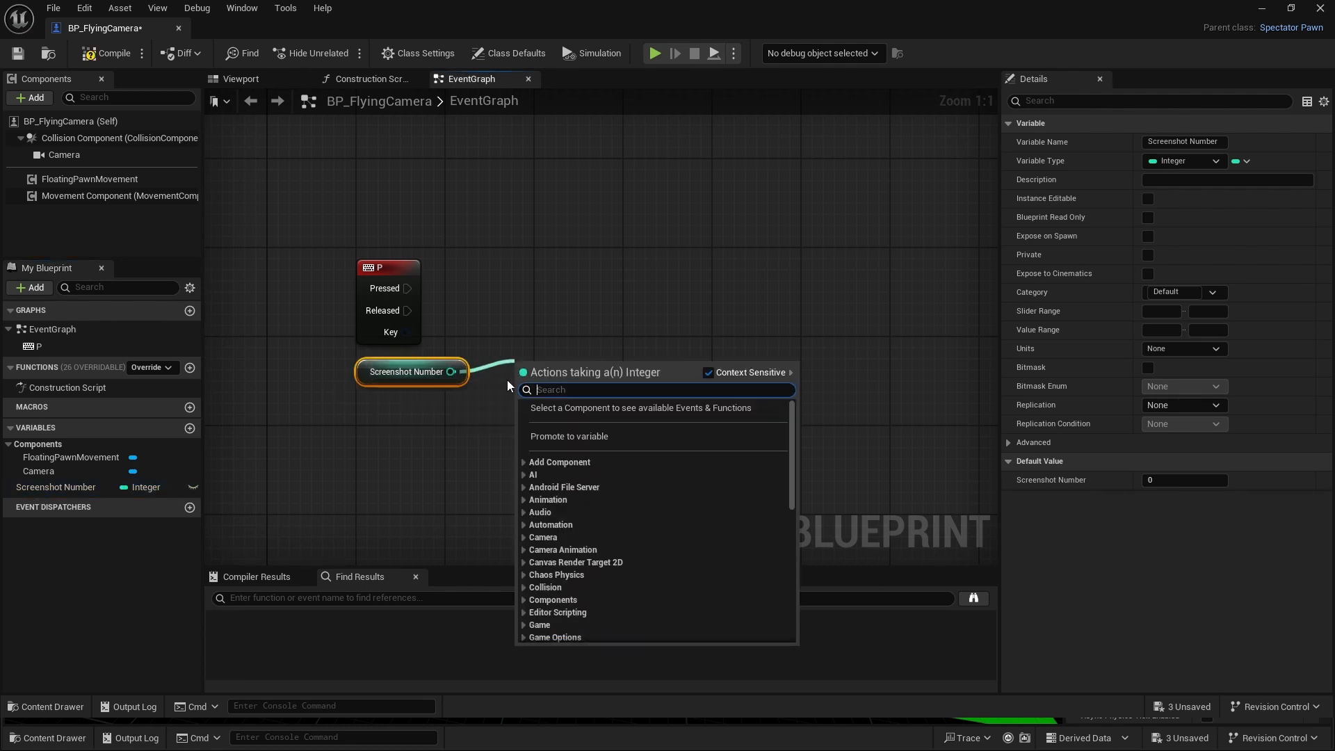
text(+)
click(609, 471)
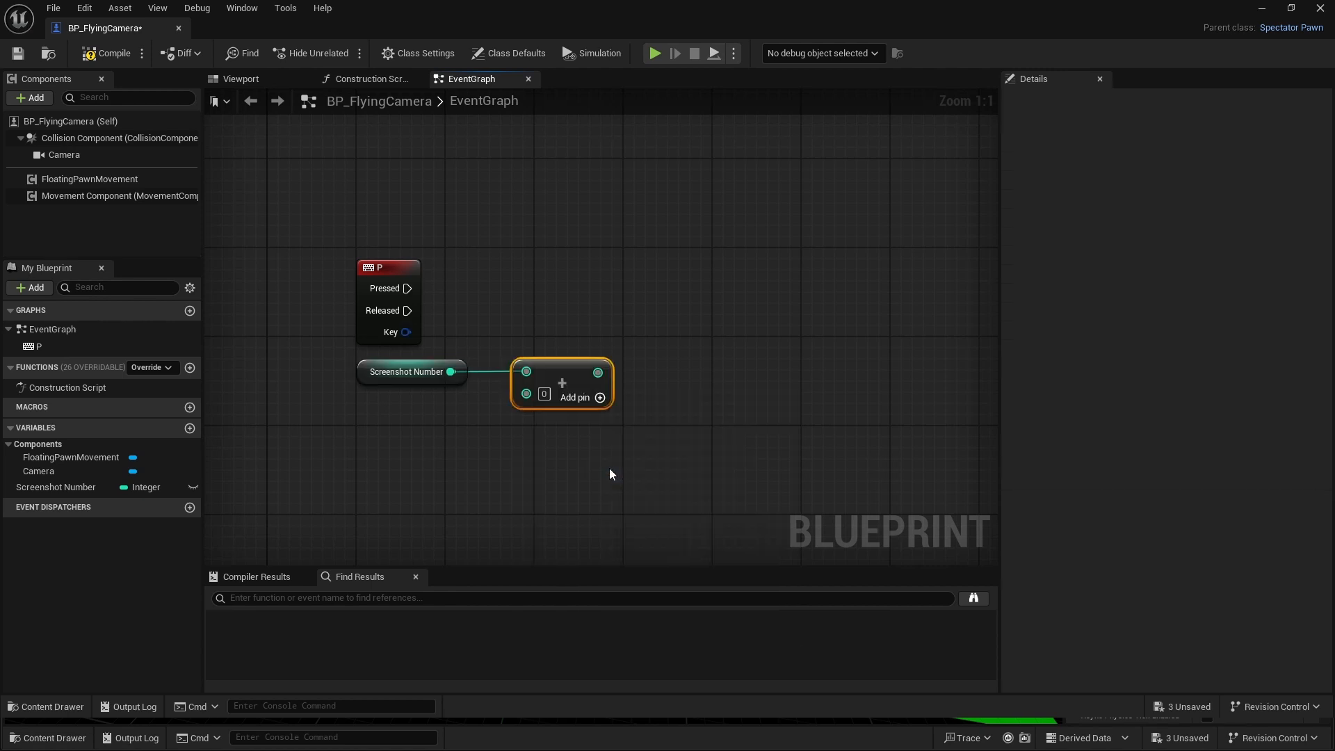
click(545, 394)
text(1)
click(650, 452)
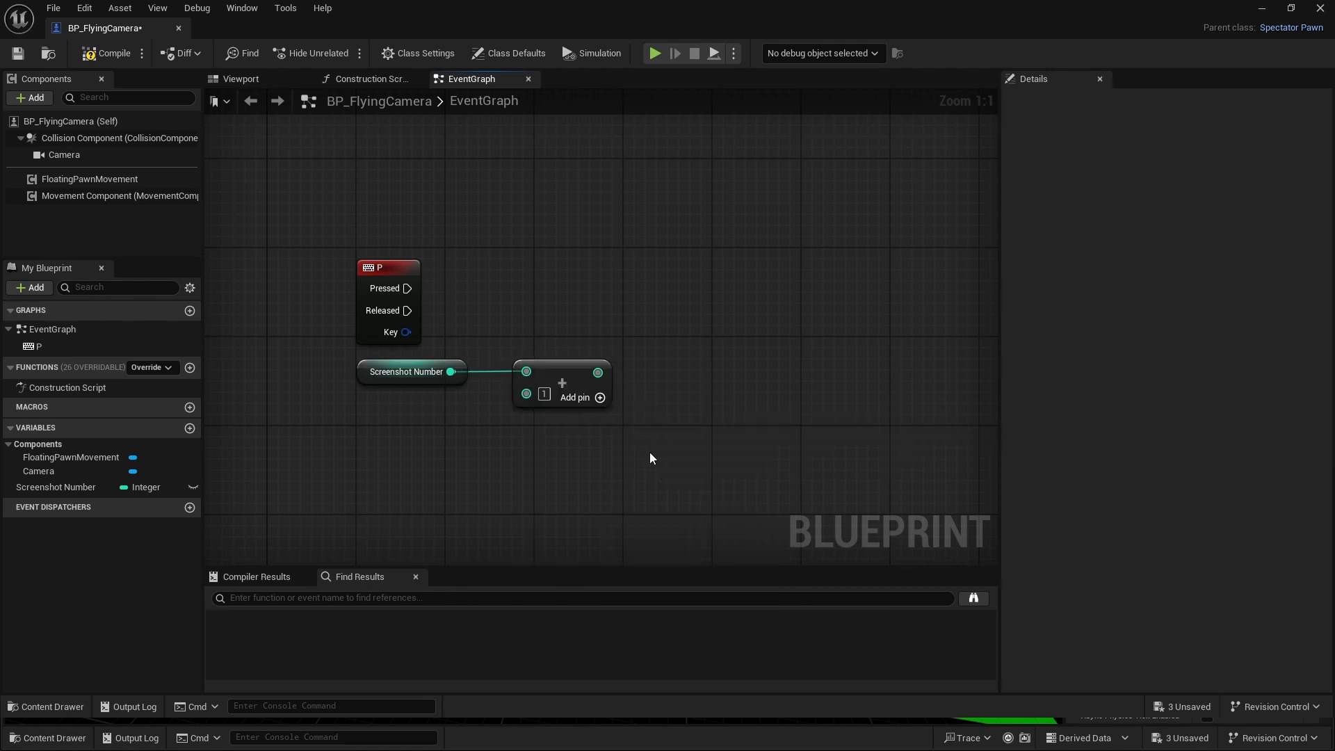
drag(564, 369, 530, 369)
click(662, 279)
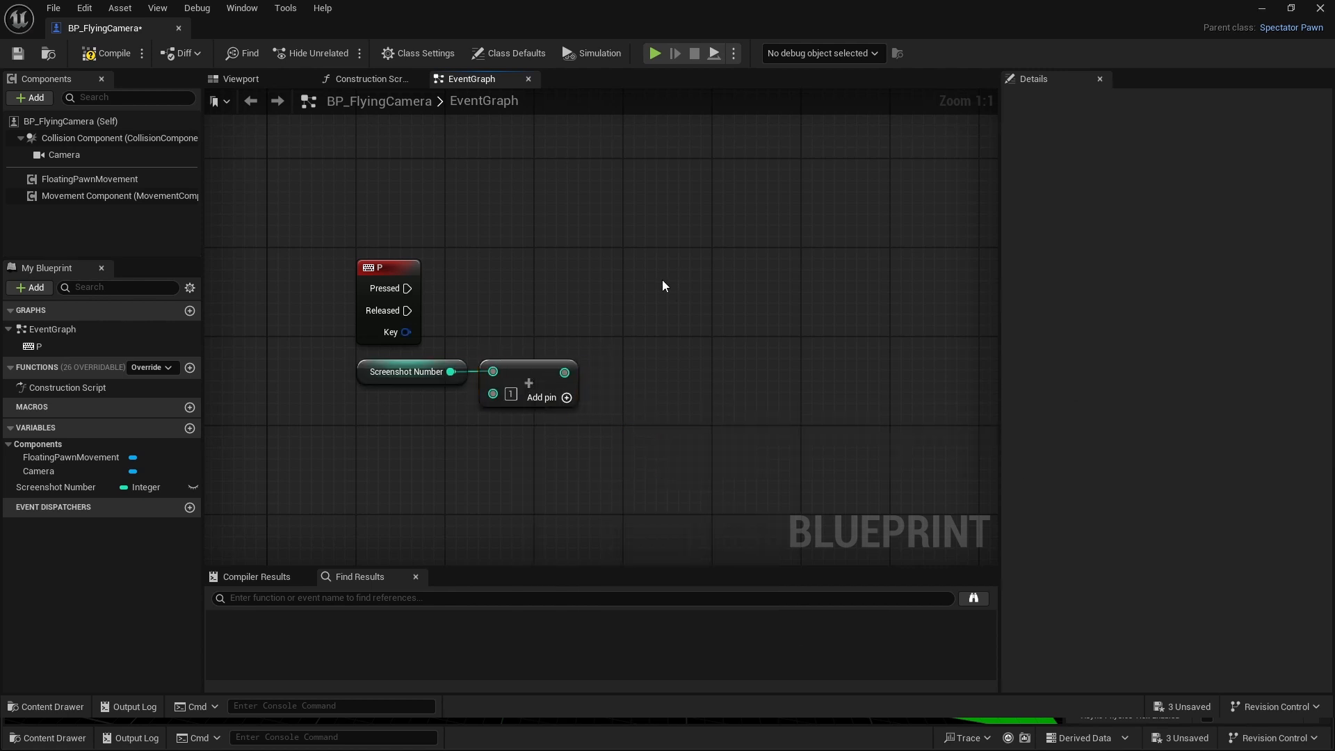
- Add a Set Screenshot Number node that takes the Add result and runs from the P event's Pressed output, with the execution wire straightened
right_drag(662, 280, 635, 332)
drag(50, 488, 553, 335)
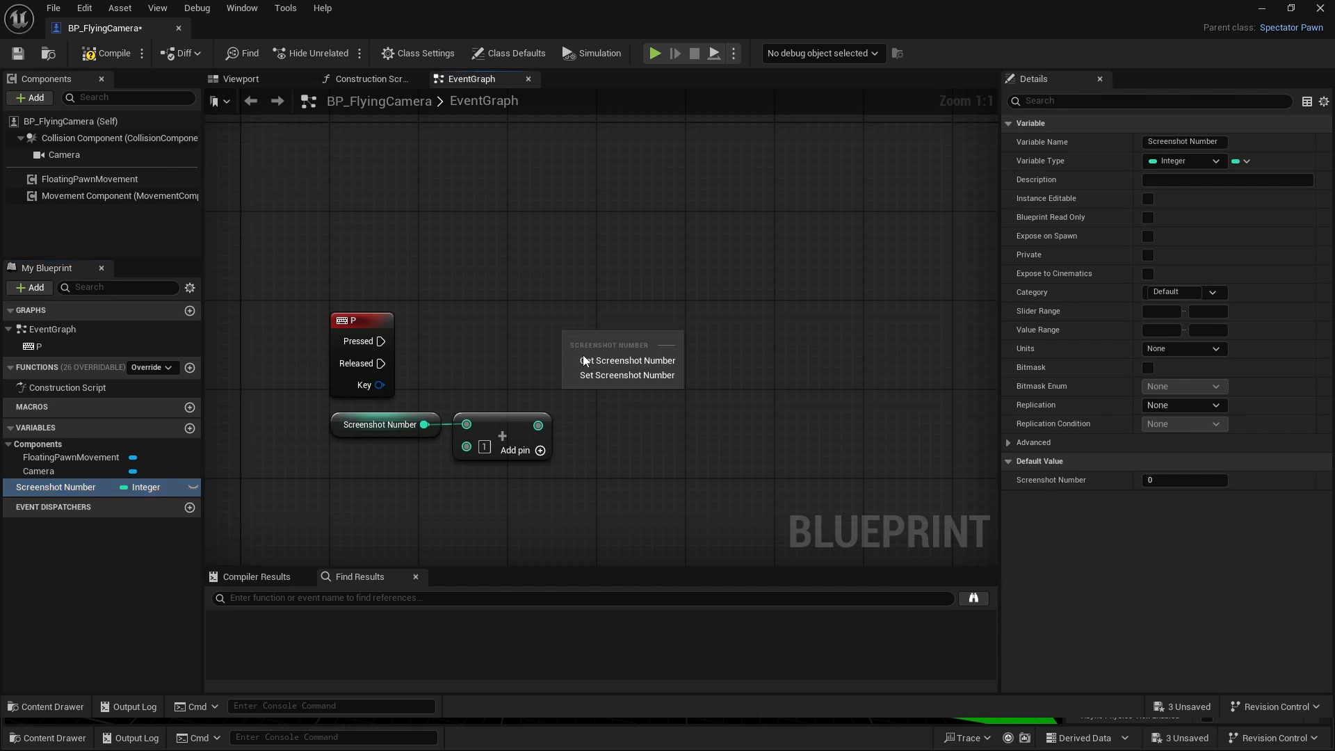
click(605, 373)
drag(539, 425, 567, 363)
drag(365, 329, 567, 341)
click(495, 387)
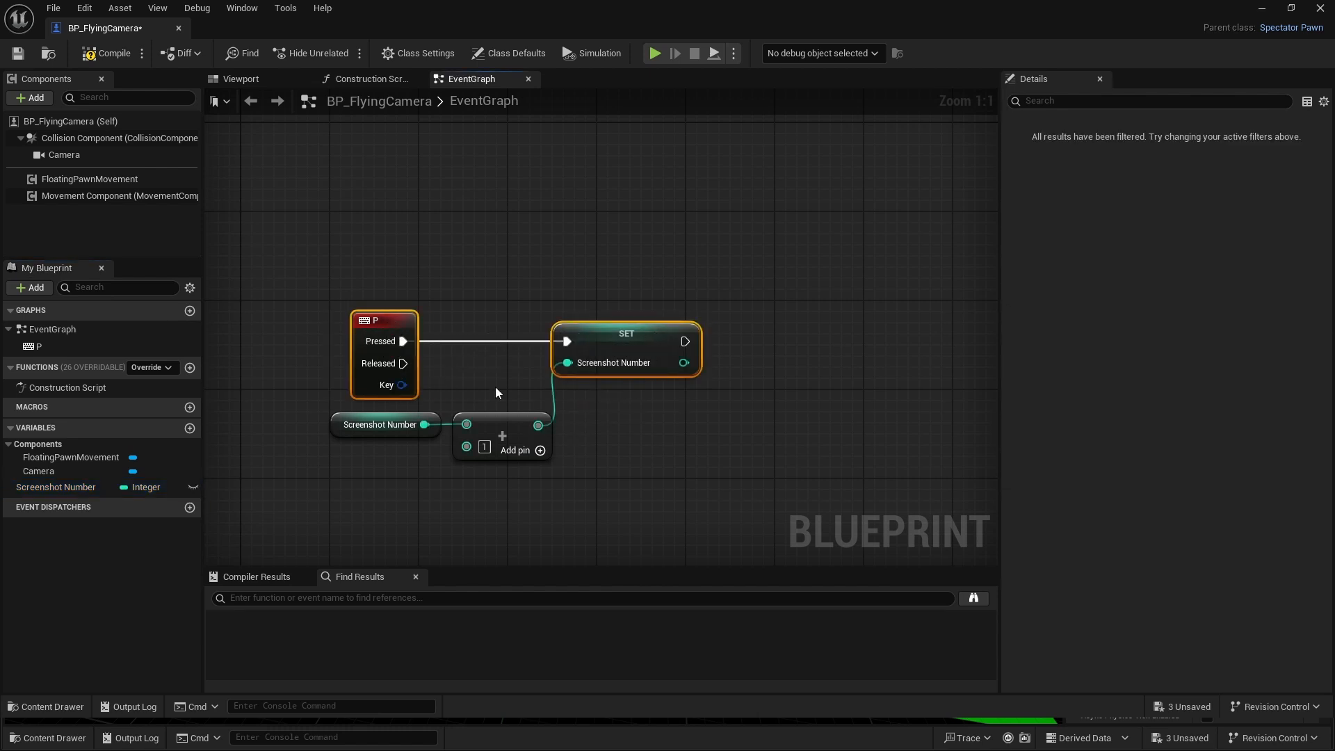
- Add a Print Text node executed after the Set node, align the two, and space Print Text further from it
right_drag(682, 355, 516, 313)
drag(519, 300, 690, 300)
text(pr)
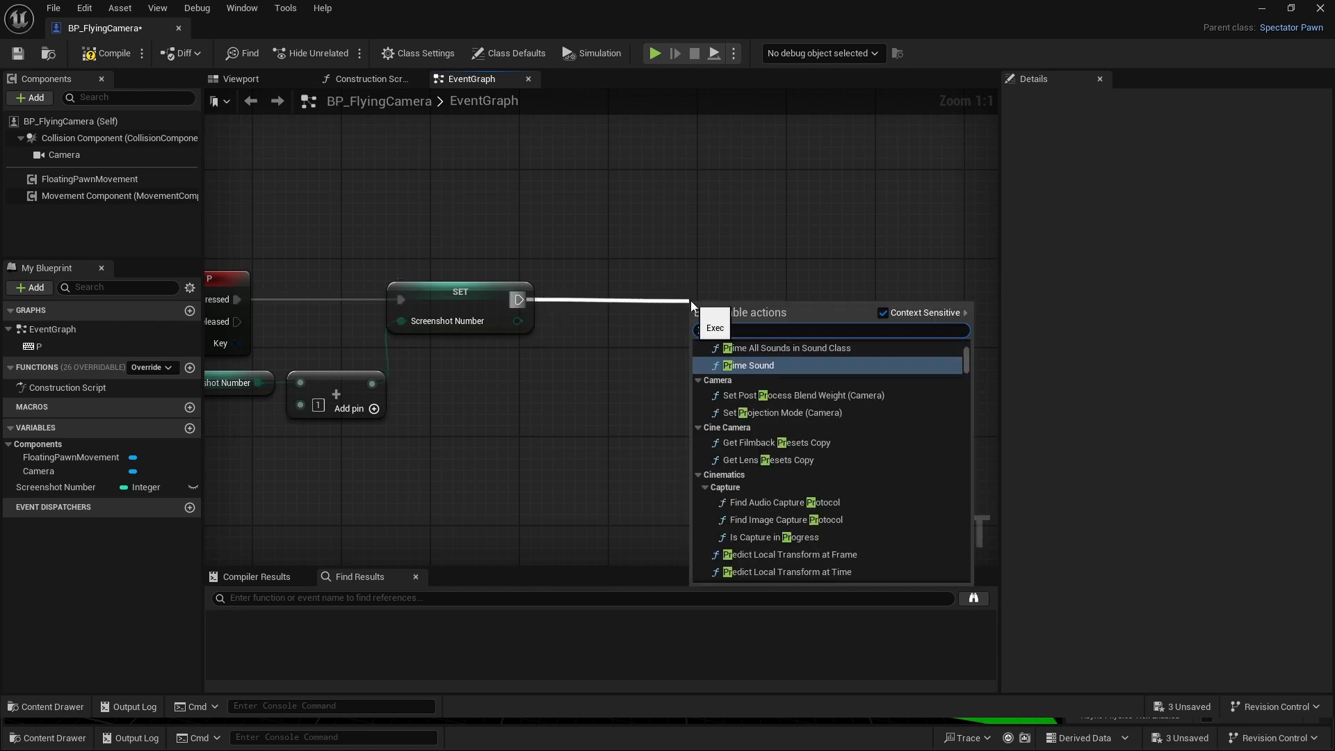
text(int text)
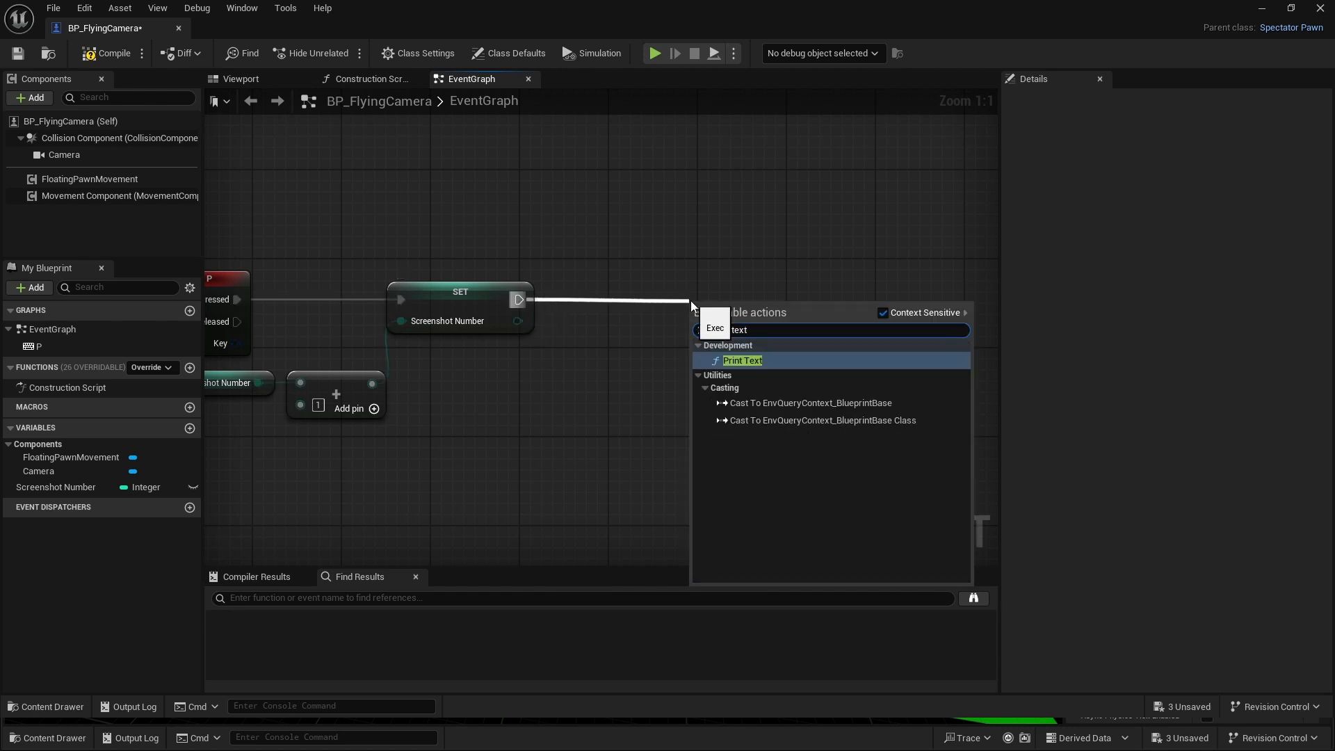
click(739, 362)
shift+click(480, 297)
key(q)
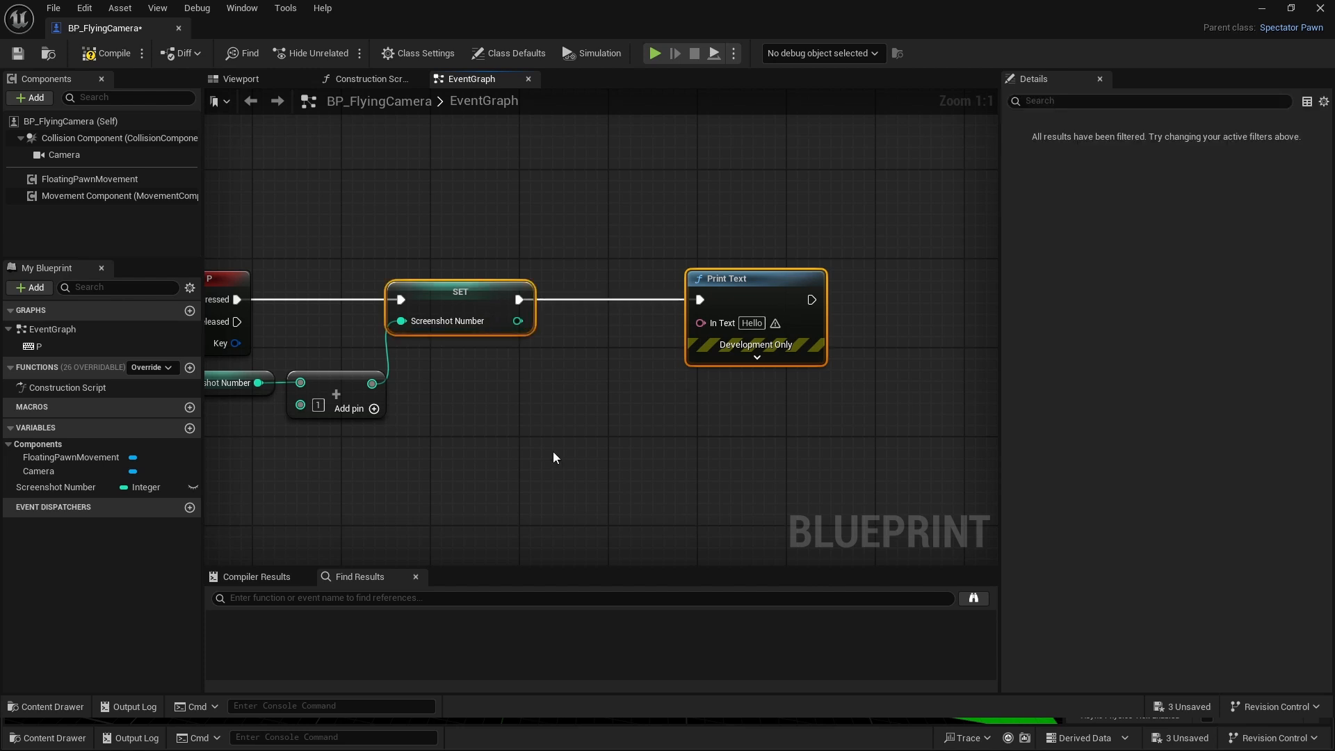
click(553, 452)
scroll(849, 354, down, 2)
right_drag(843, 355, 541, 358)
drag(464, 315, 646, 311)
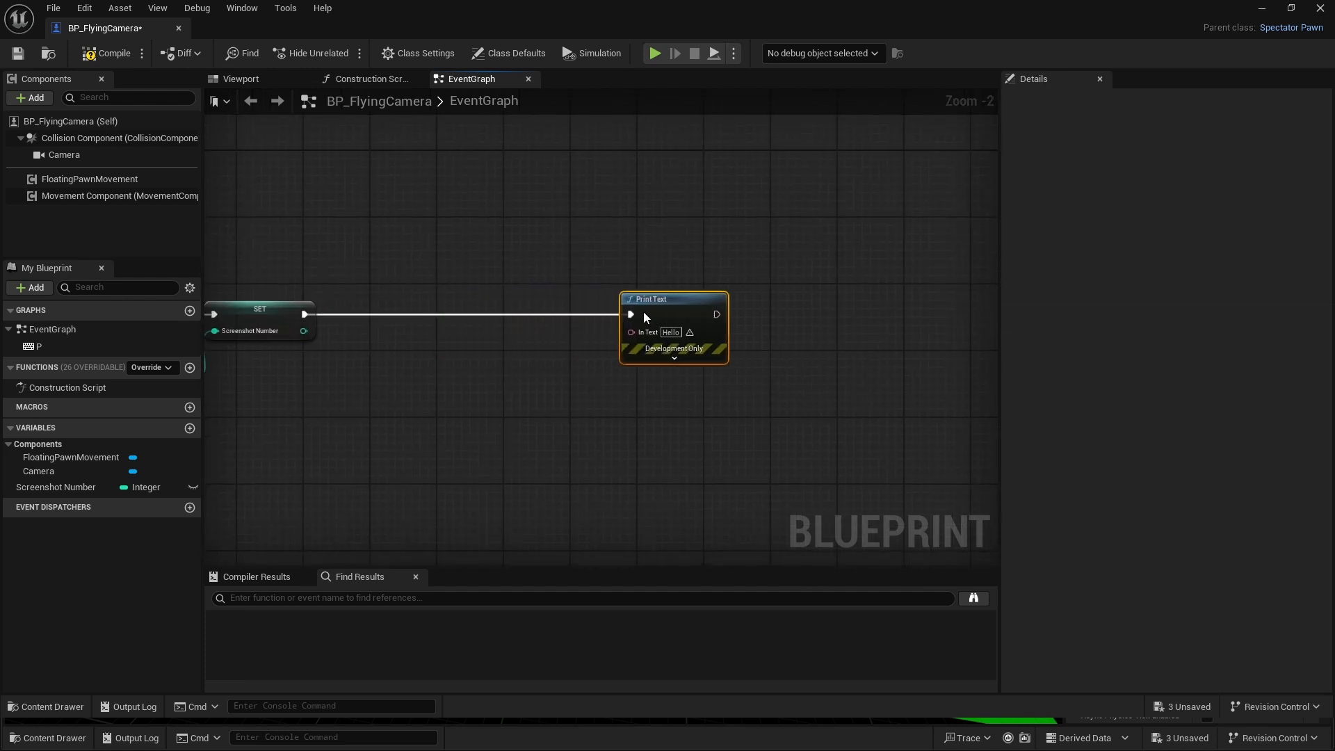
- Add a Format Text node that supplies Print Text's In Text input and place it between the Set and Print Text nodes
scroll(542, 398, up, 1)
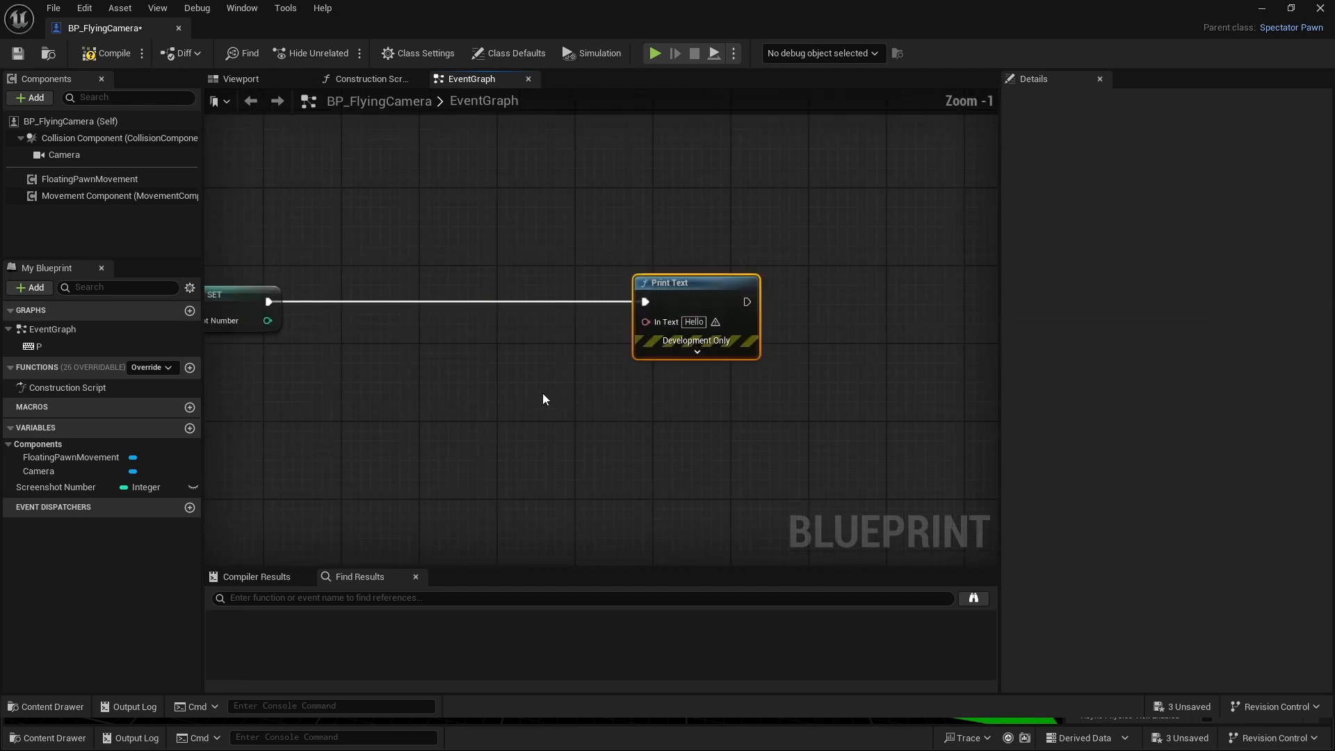
drag(708, 311, 653, 353)
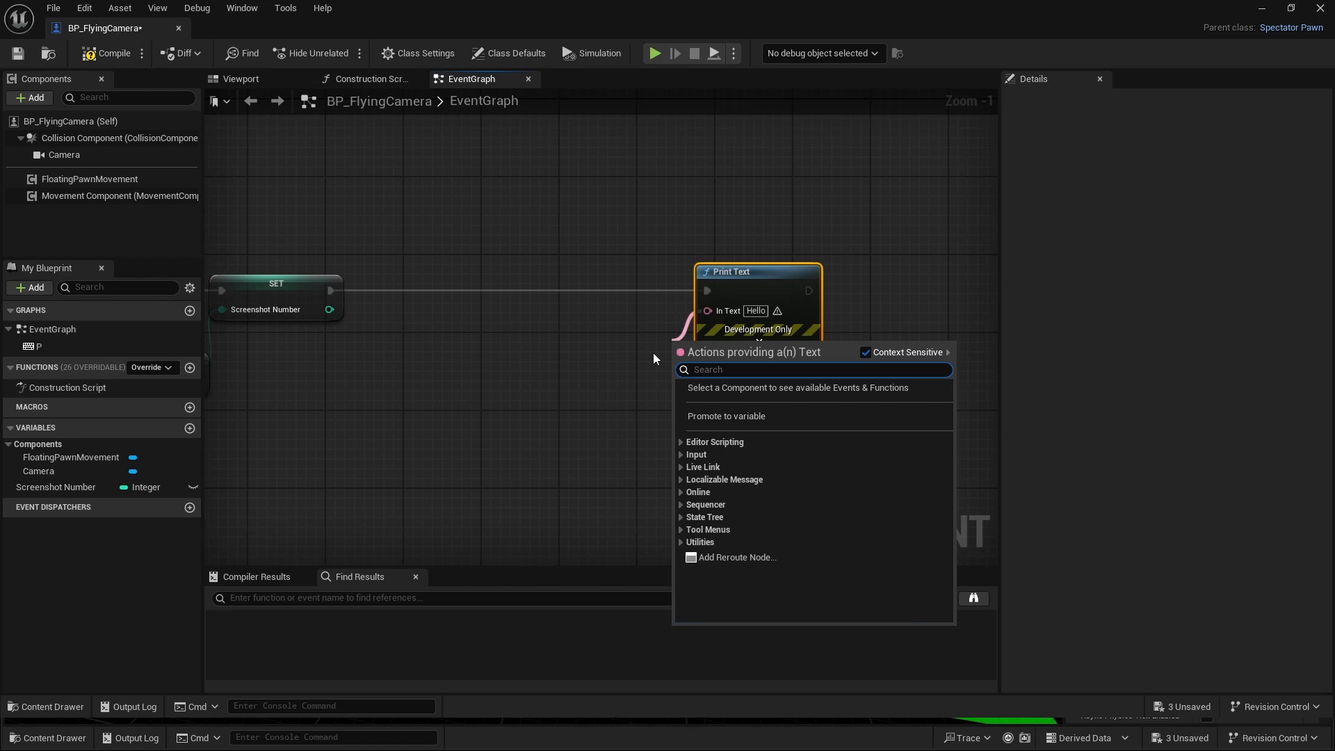
text(forn)
key(BackSpace)
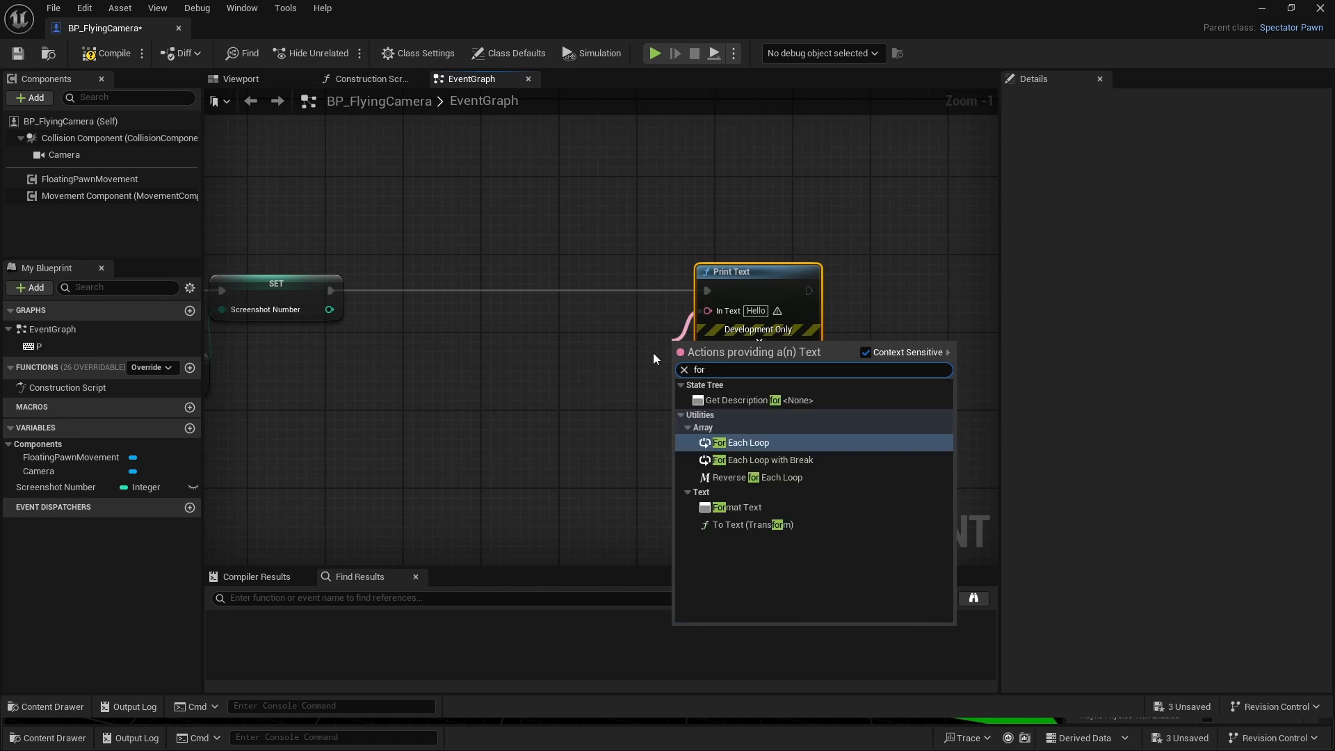
text(n)
key(BackSpace)
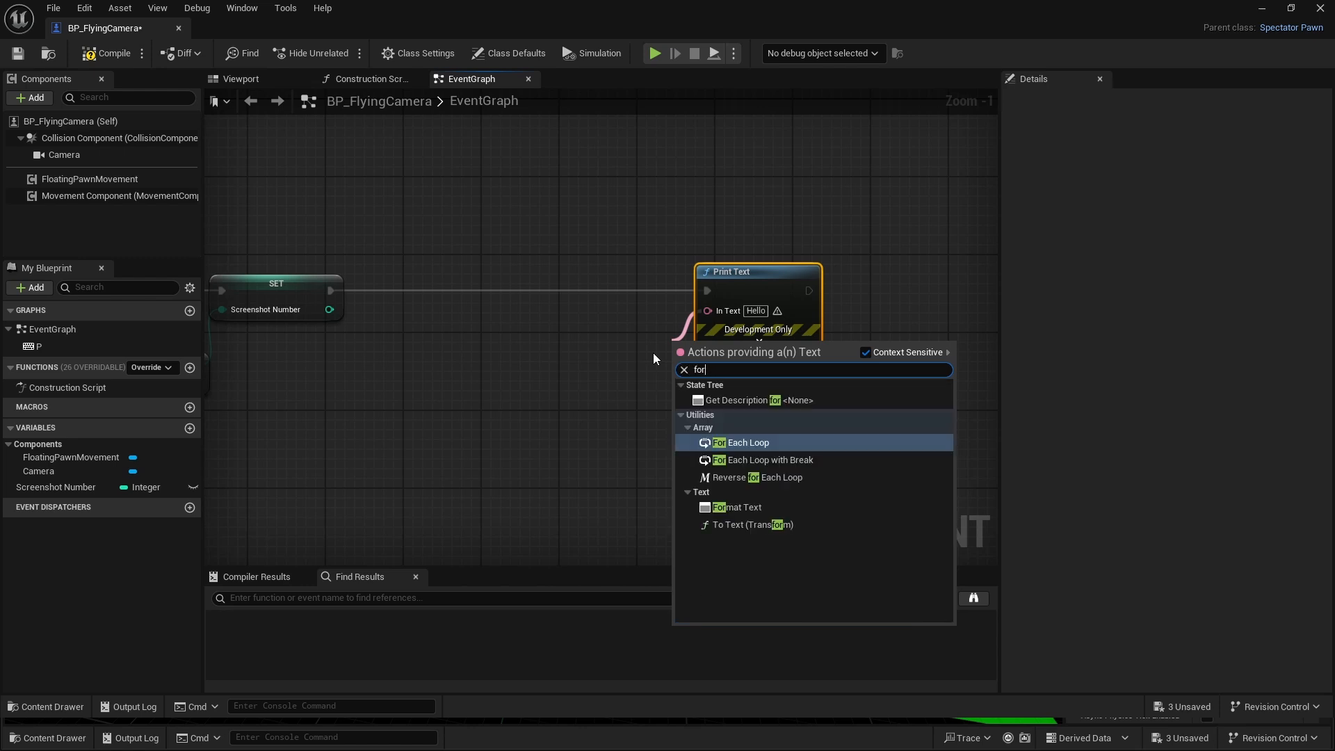
click(737, 507)
drag(712, 356, 596, 340)
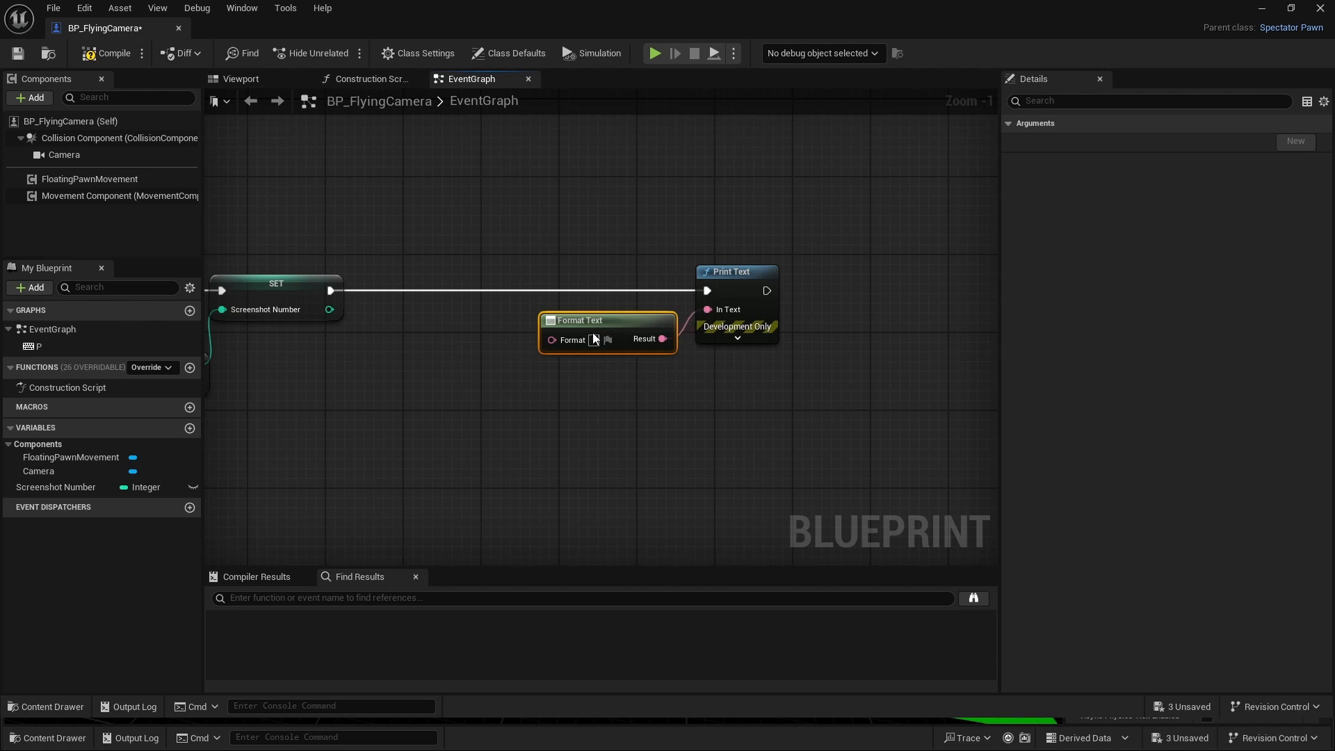
- Set the Format Text node's format to "{ } taken!" and shift the node clear of Print Text
click(566, 414)
scroll(541, 402, up, 1)
right_drag(541, 403, 596, 439)
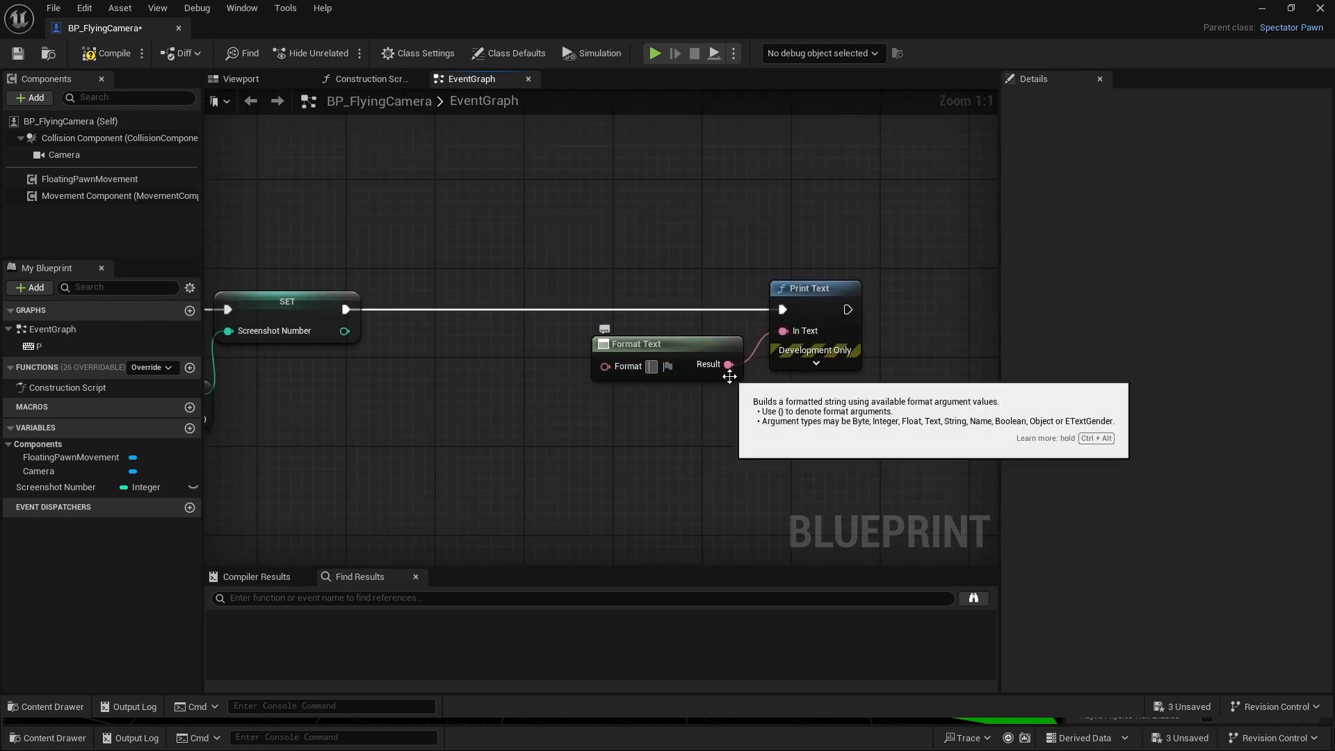
text({})
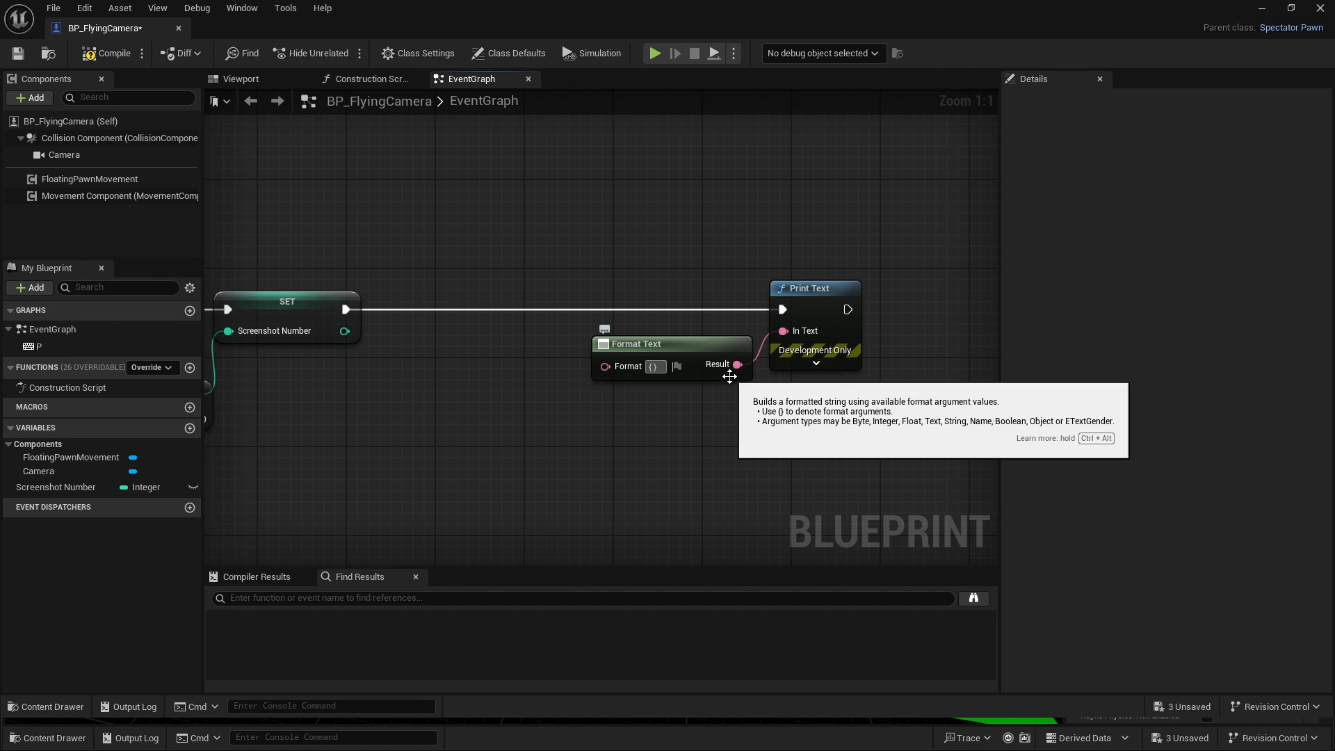
text(taken!)
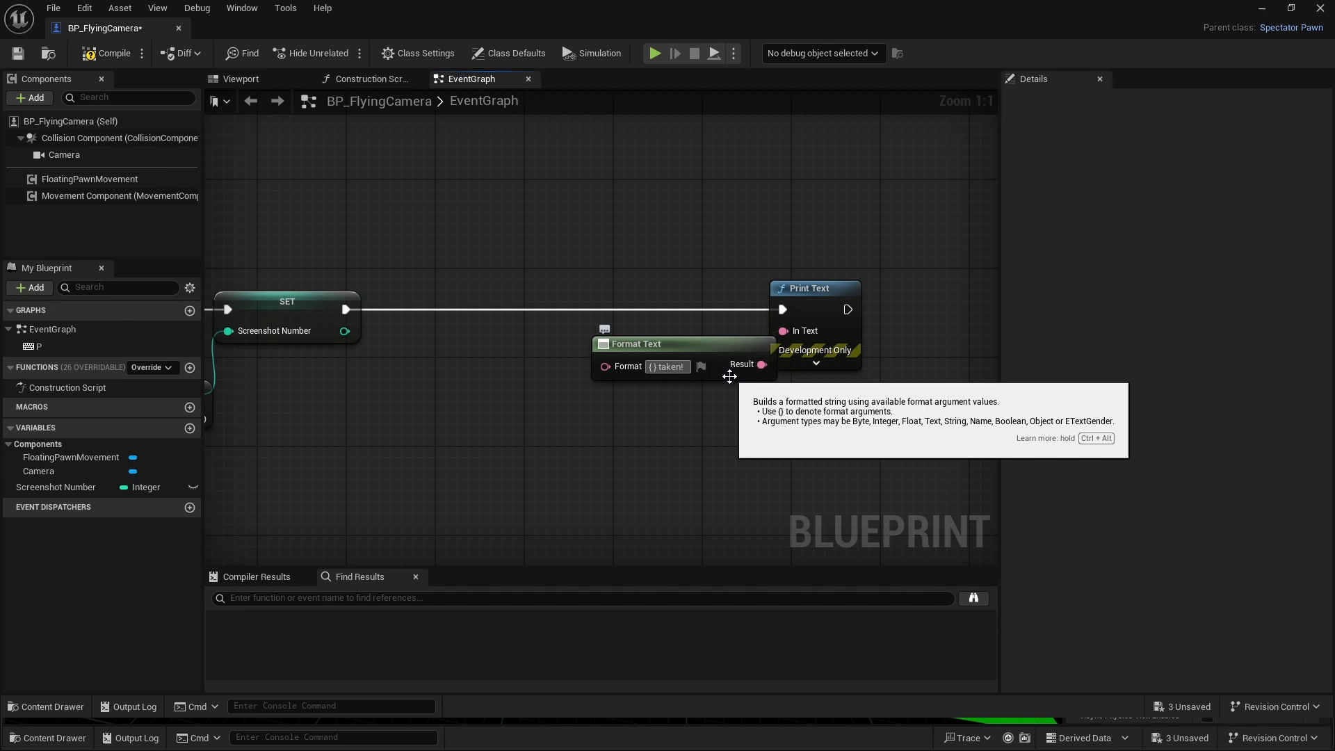
key(Return)
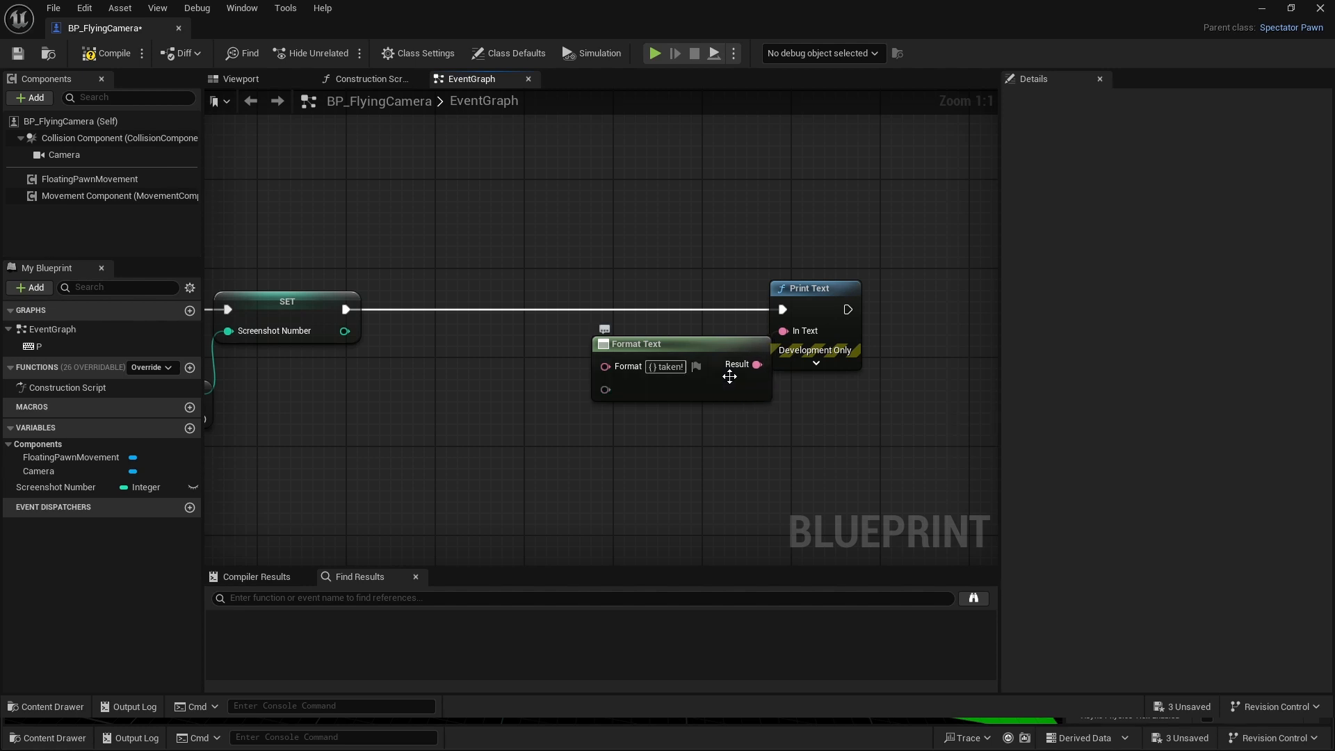
drag(726, 341, 693, 352)
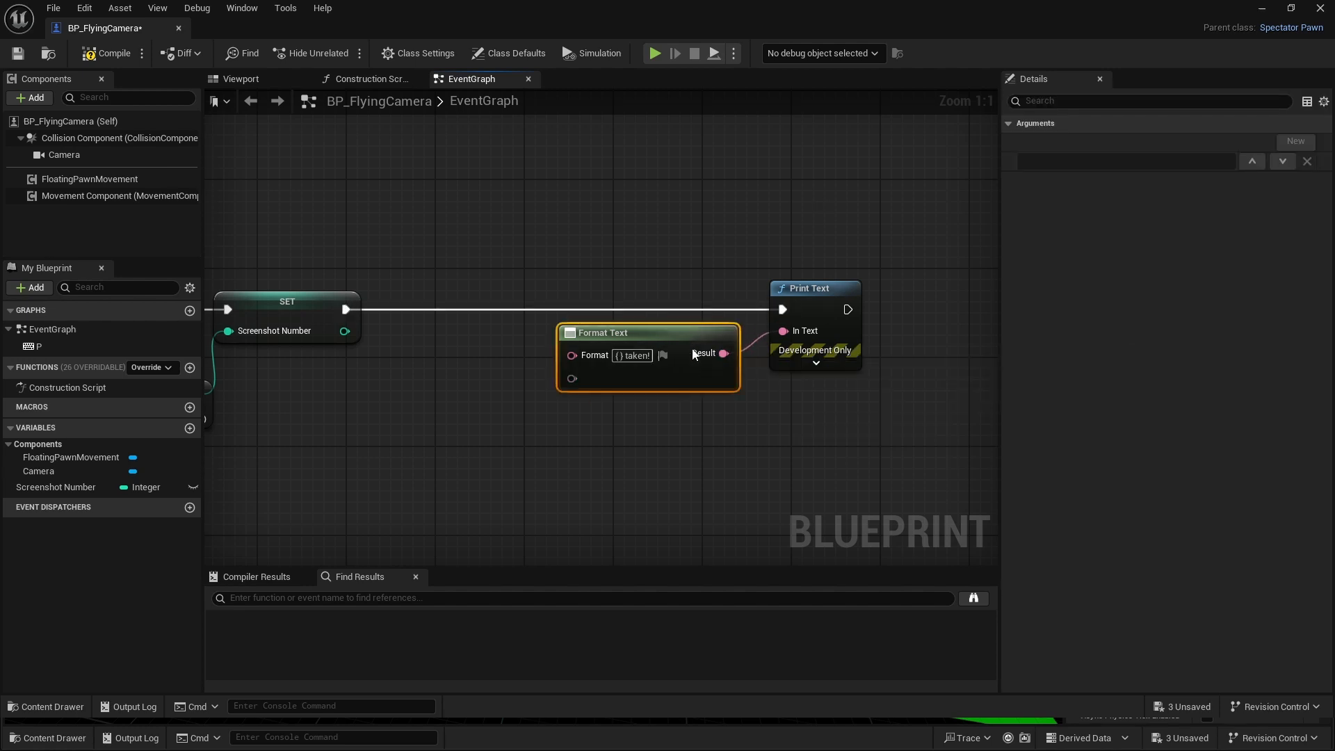
- Add a second Format Text node that supplies the "{ } taken!" node's argument input, and place it before that node
click(617, 447)
right_drag(563, 448, 660, 422)
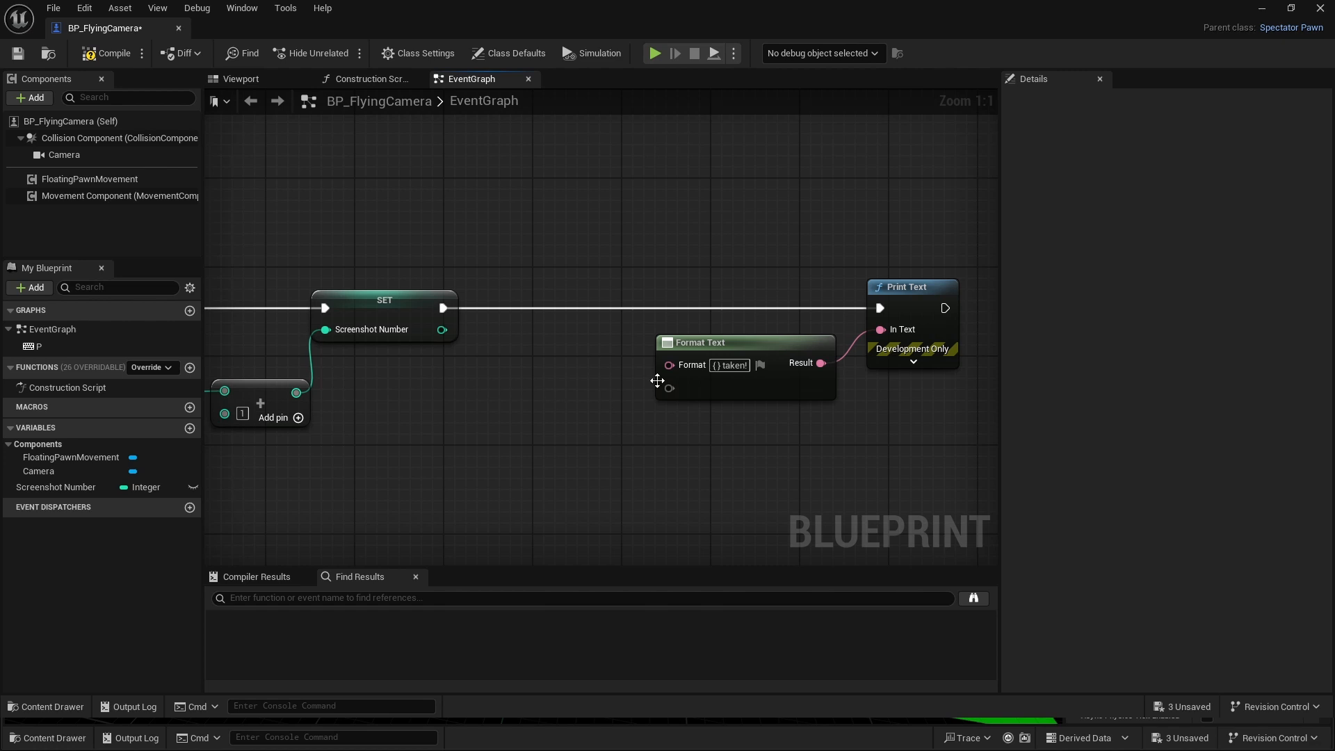
drag(670, 388, 628, 381)
text(format)
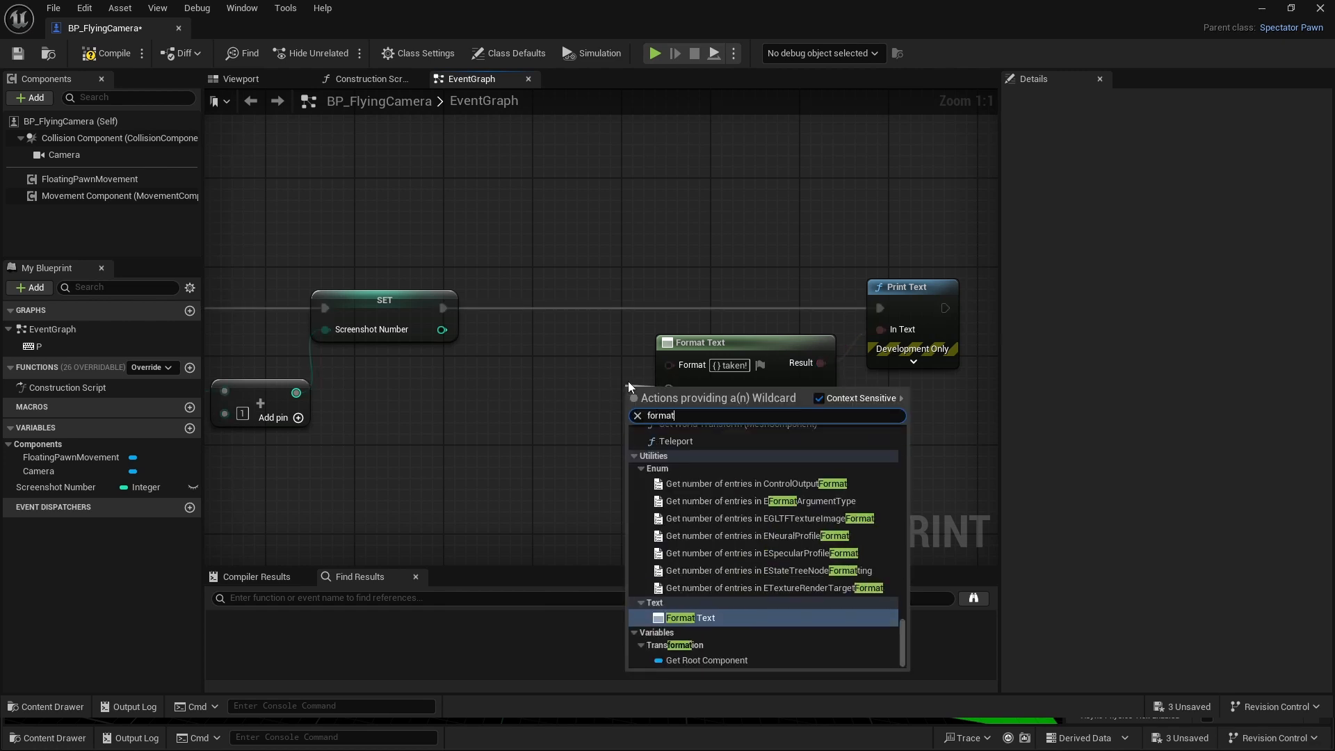
click(738, 618)
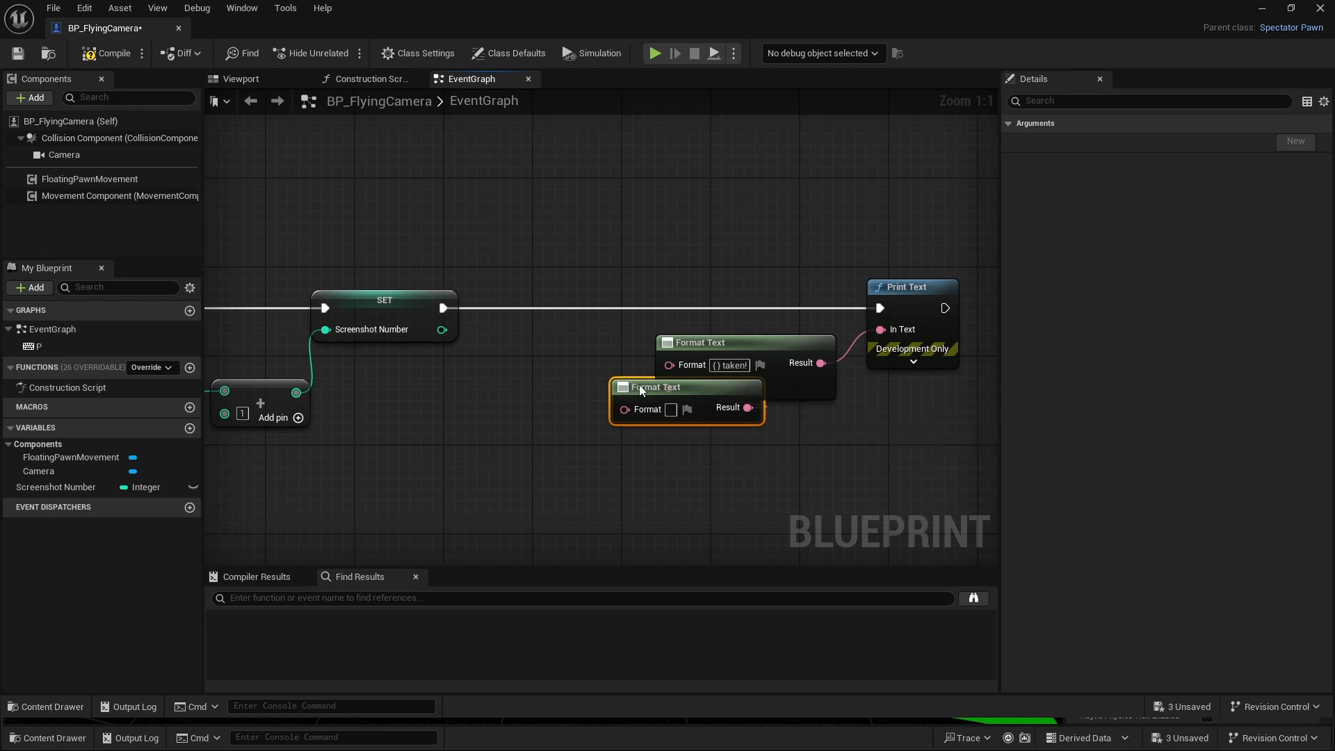
drag(640, 385, 517, 374)
- Set the new Format Text node's format to "Screenshot { }" and feed its argument from the Set node's Screenshot Number output
click(549, 400)
text(S)
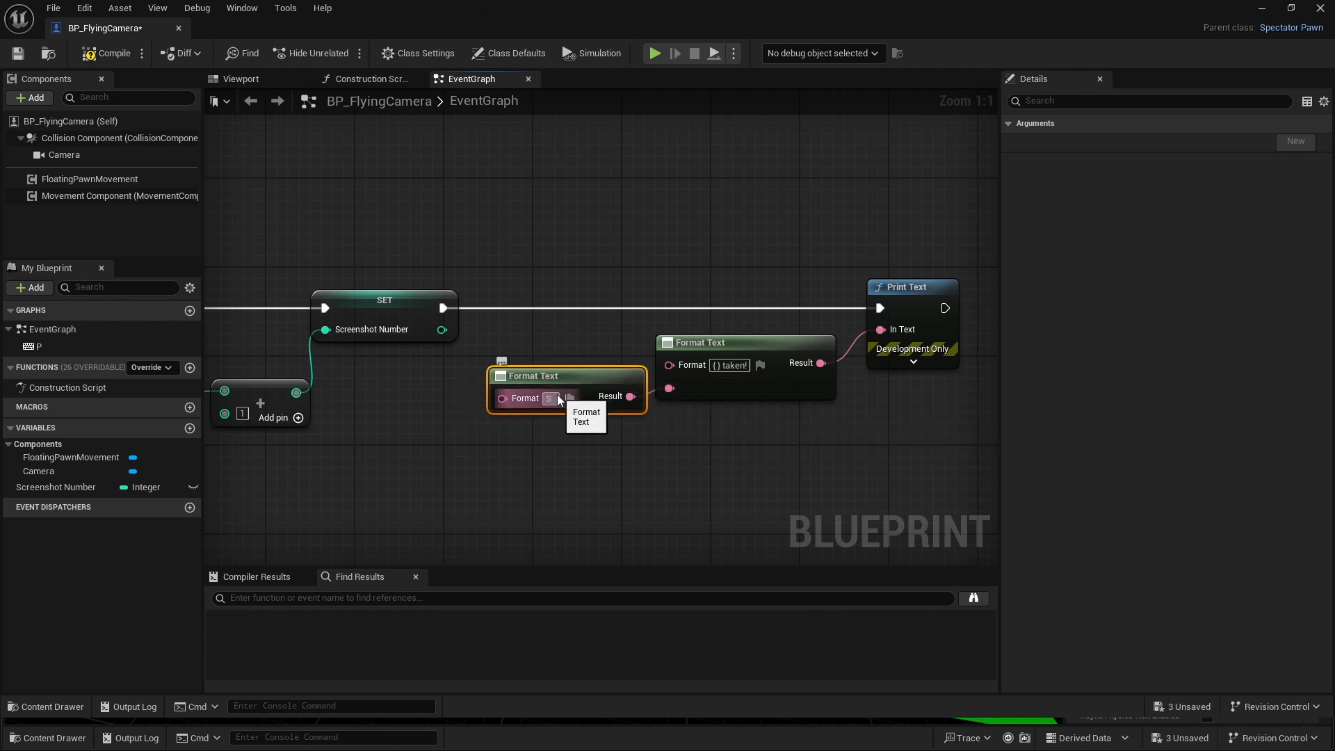
text(creensho)
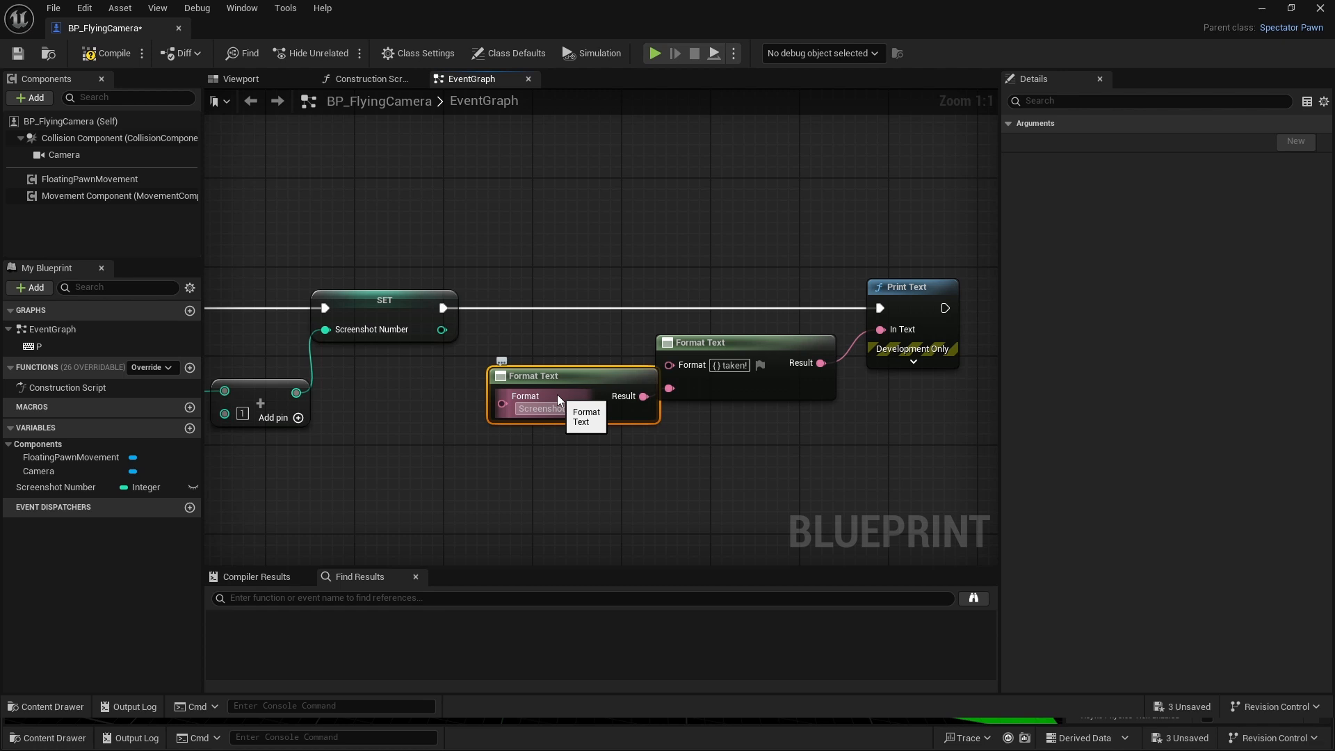
text(t { })
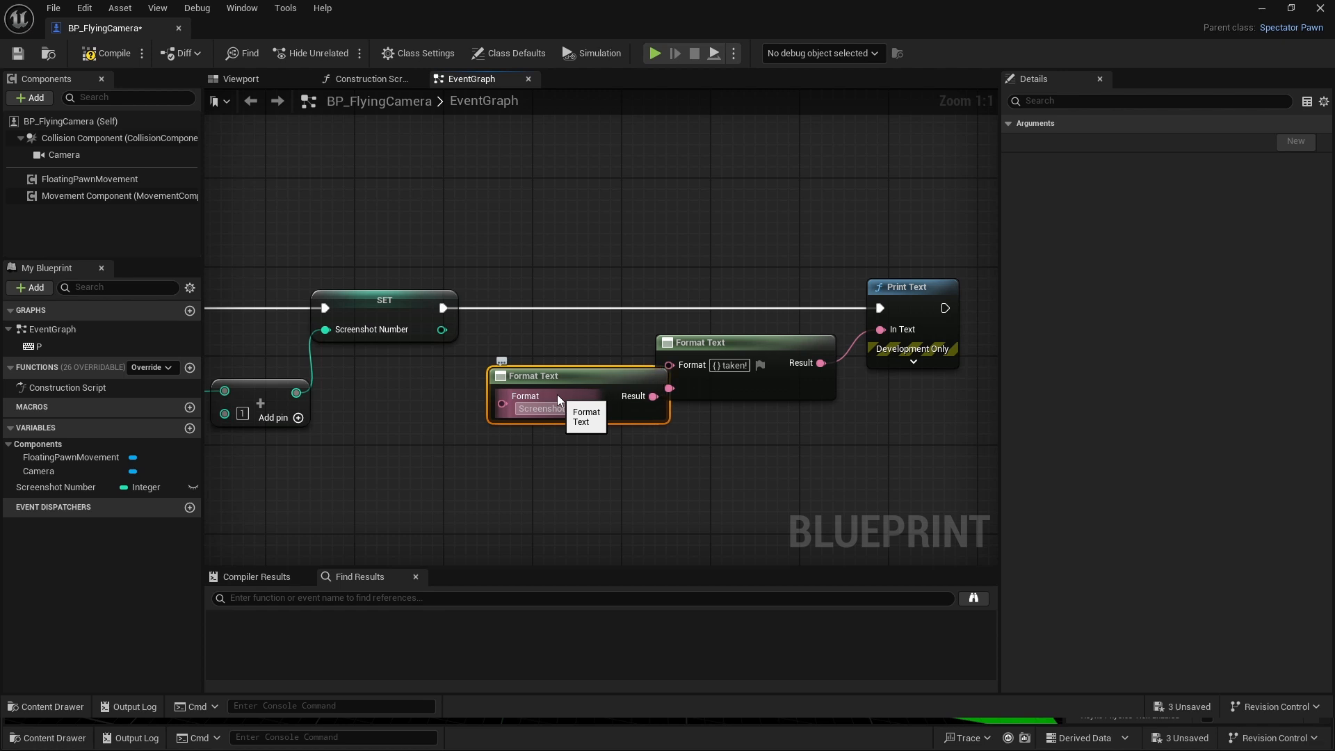
click(440, 374)
drag(628, 376, 606, 378)
drag(443, 329, 478, 431)
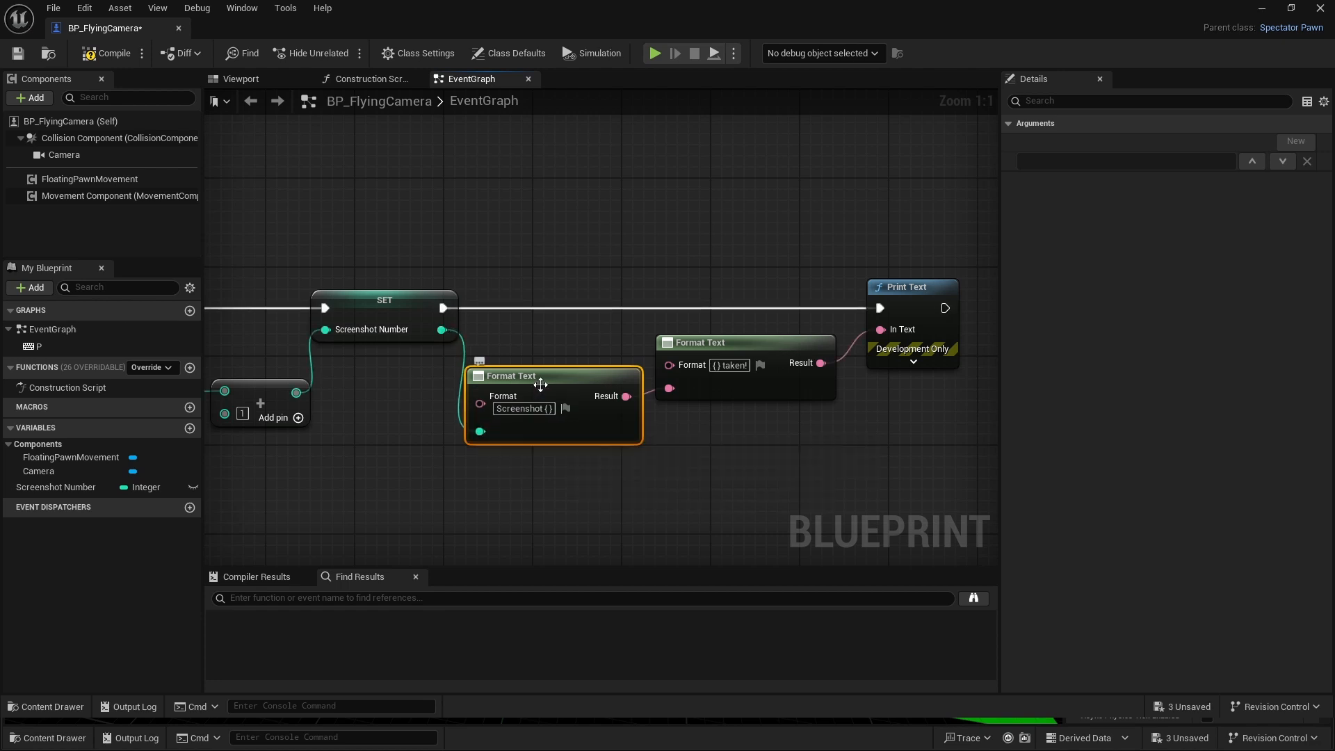
- Add a Branch node executed after Print Text and straighten the execution wire between them
scroll(751, 279, down, 1)
scroll(754, 280, up, 1)
right_drag(967, 311, 743, 308)
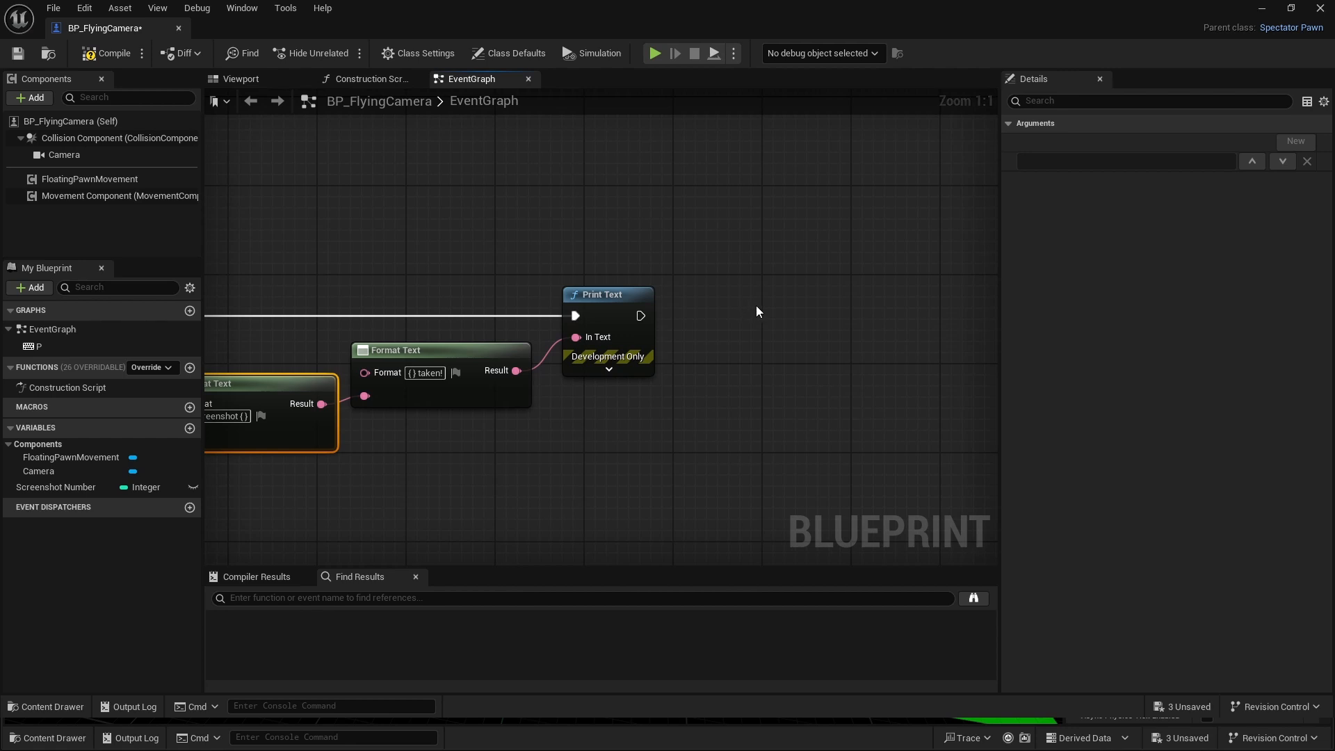
click(782, 314)
drag(641, 316, 797, 342)
drag(865, 327, 780, 325)
ctrl+click(614, 310)
key(q)
click(737, 421)
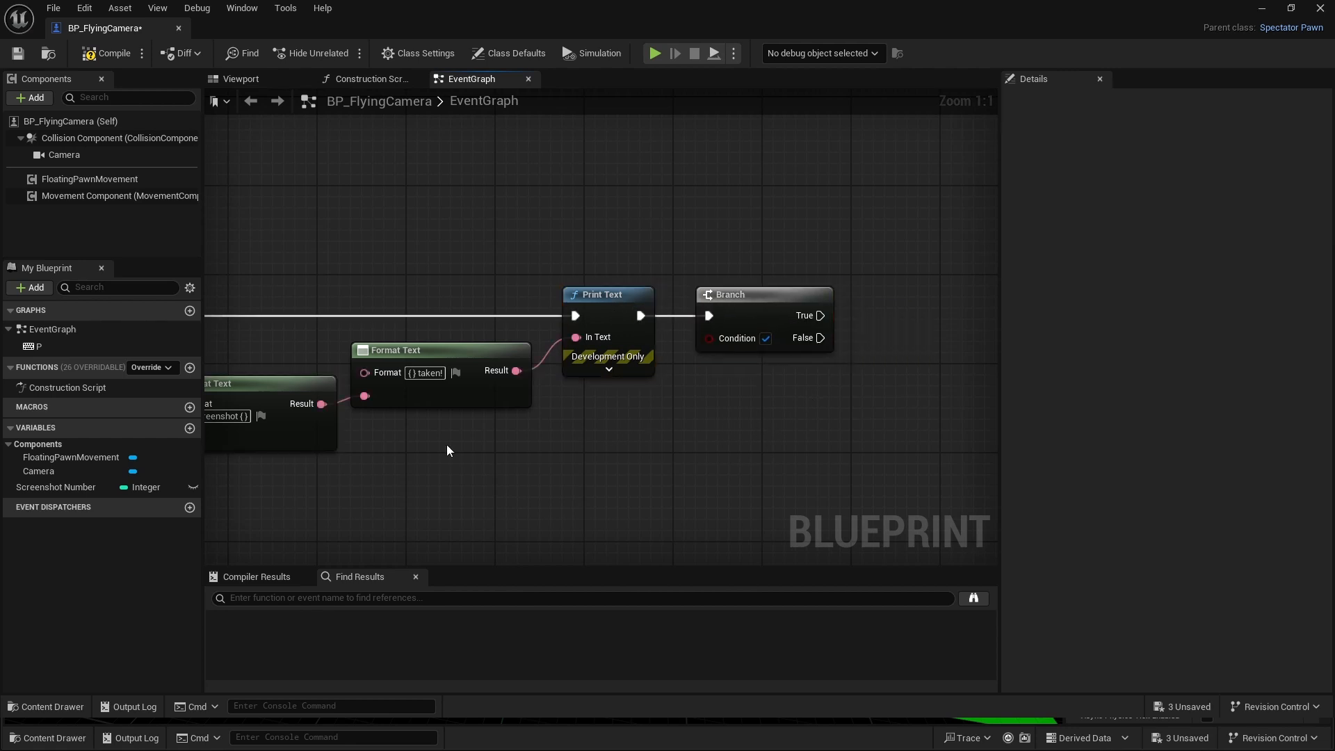
- Create a Boolean variable named "4K?" in the Blueprint
click(190, 428)
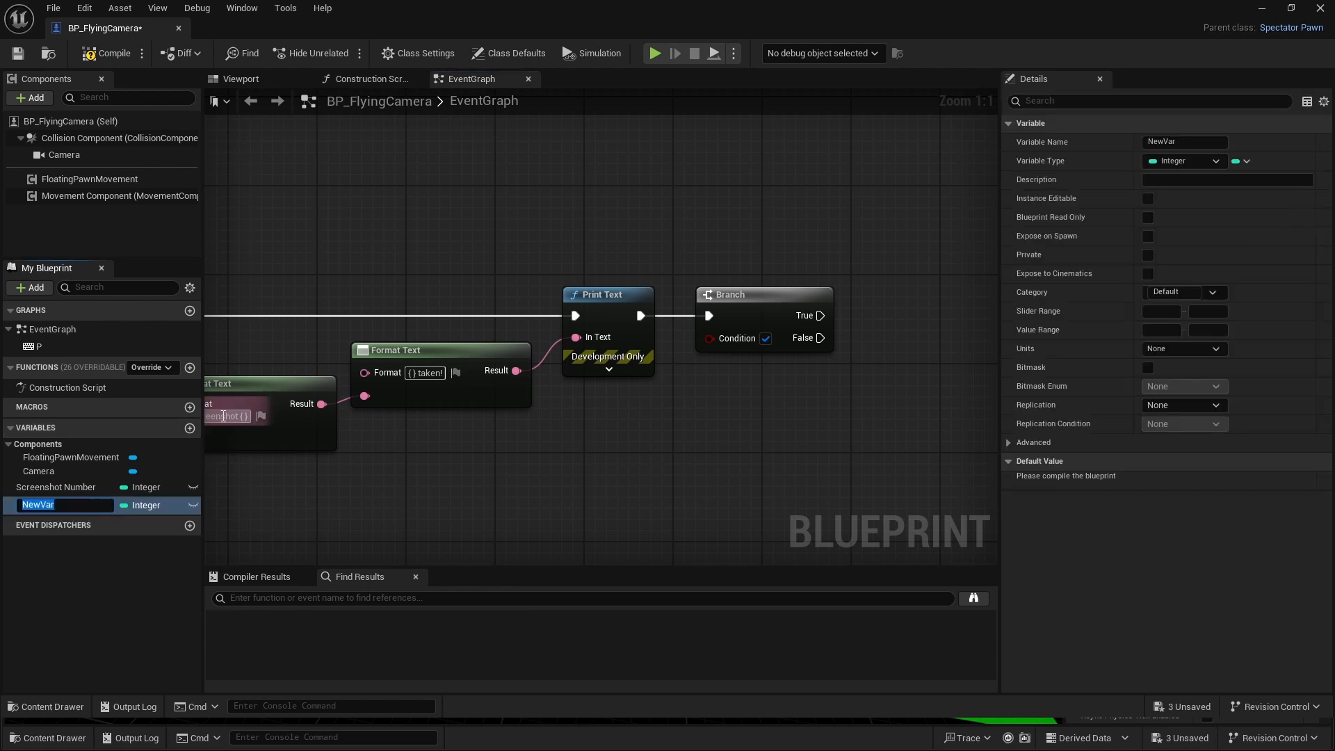
text(4K)
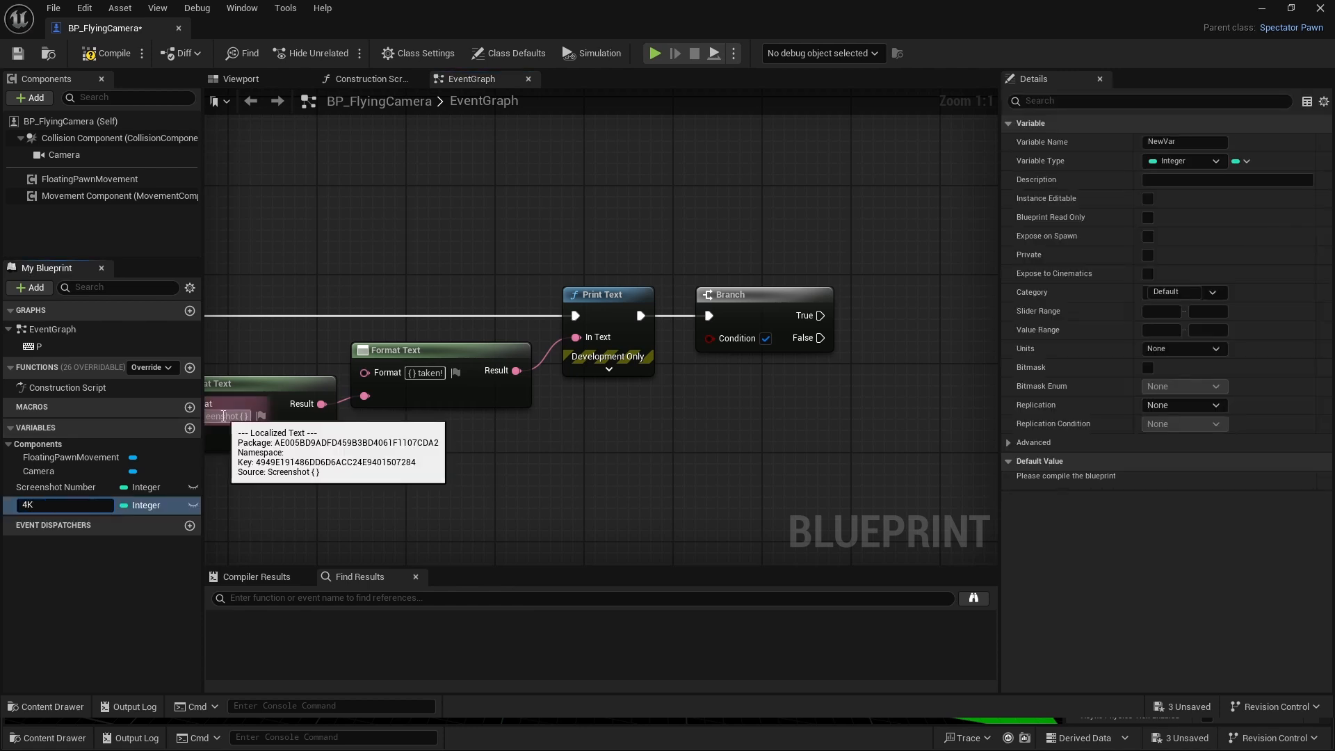
key(Return)
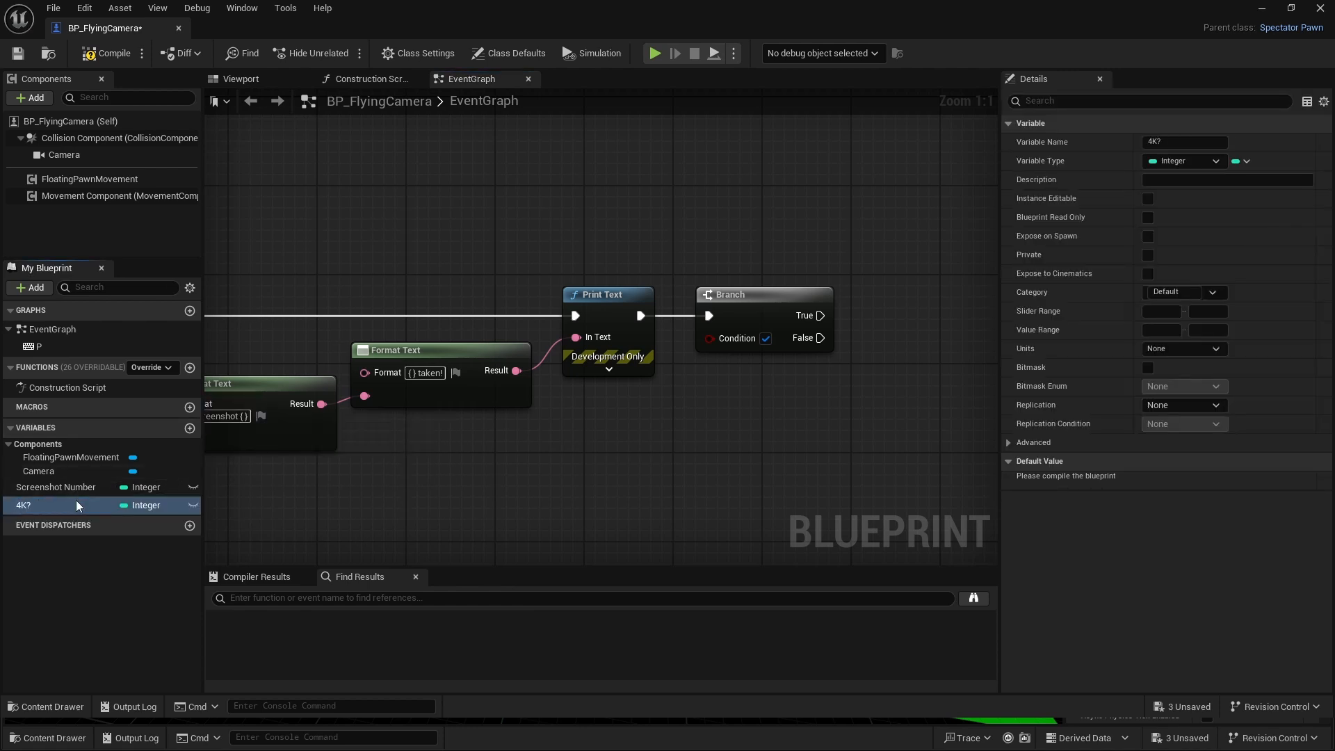
click(139, 505)
click(142, 241)
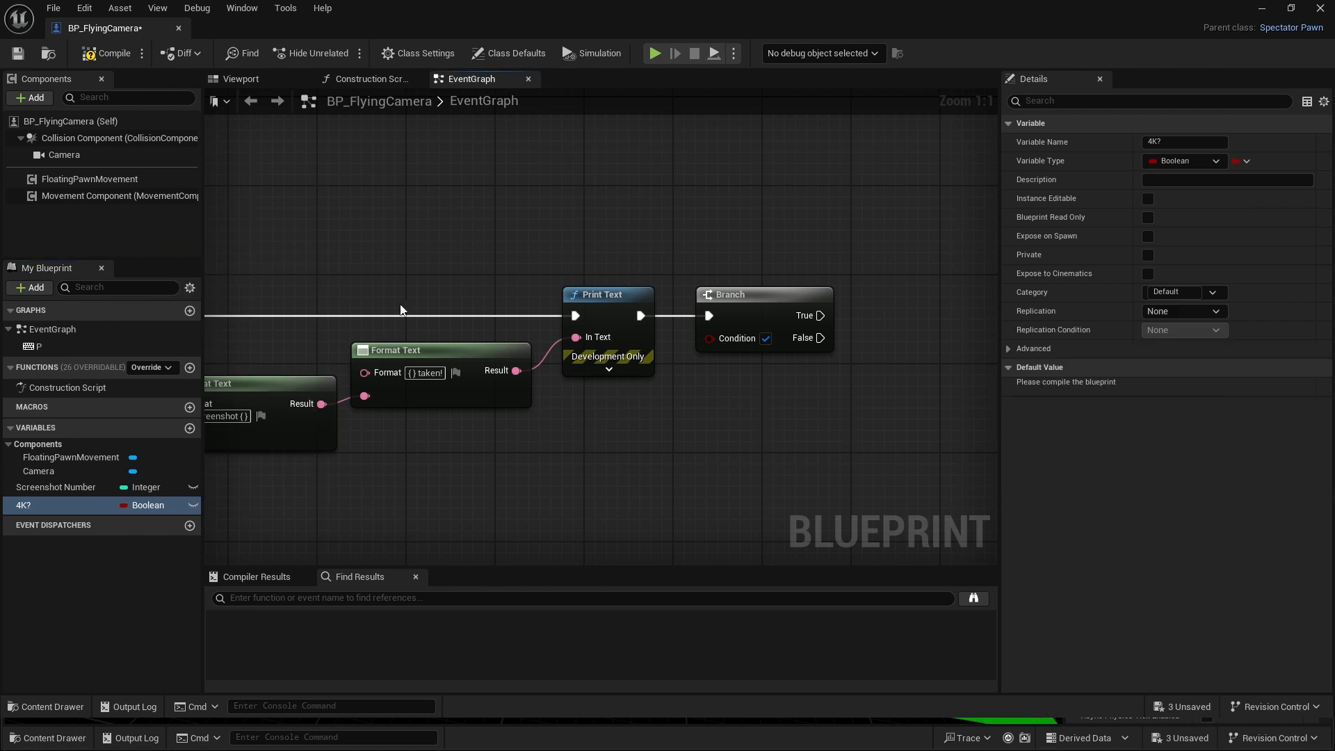
- Use the 4K? variable as the Branch's Condition and place its getter just beneath the Branch node
drag(83, 503, 716, 338)
drag(603, 334, 724, 369)
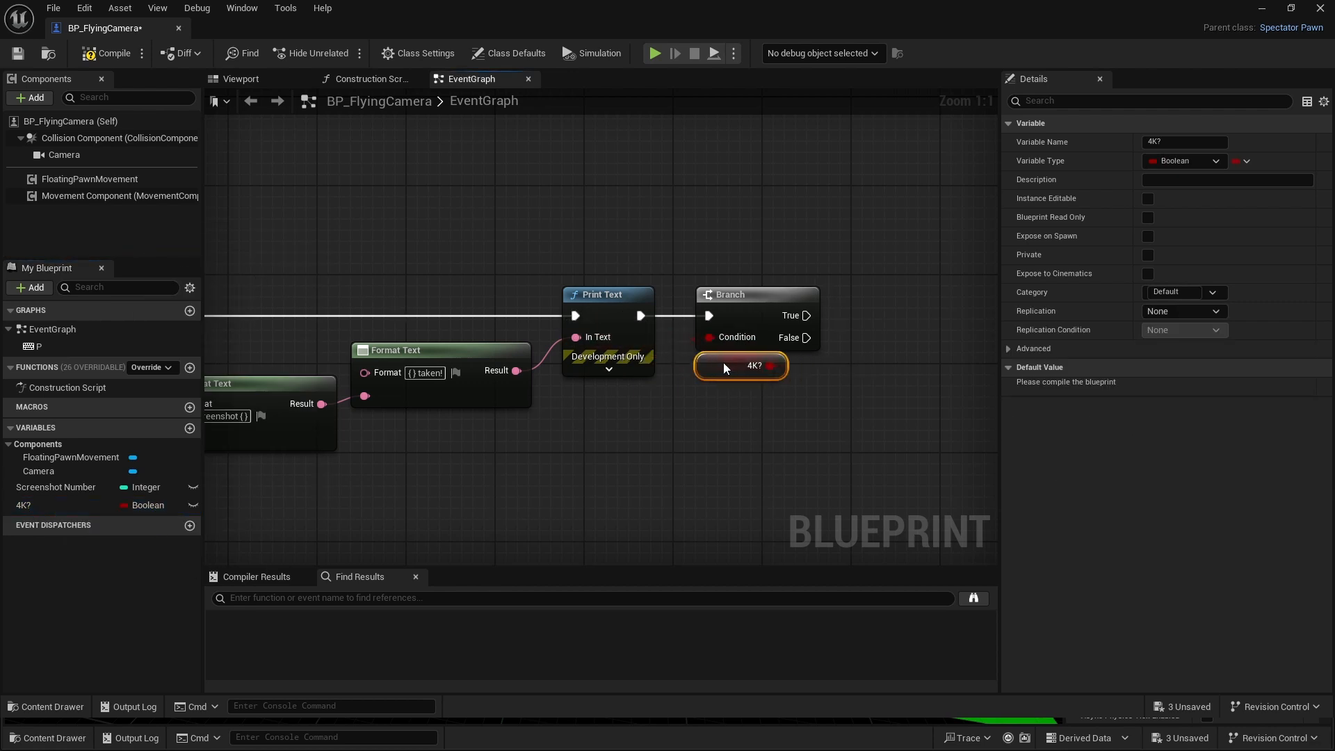
click(722, 421)
- Add a Take High Res Screenshot node executed from the Branch's False output, placed clear of the Branch node
right_drag(452, 409, 366, 441)
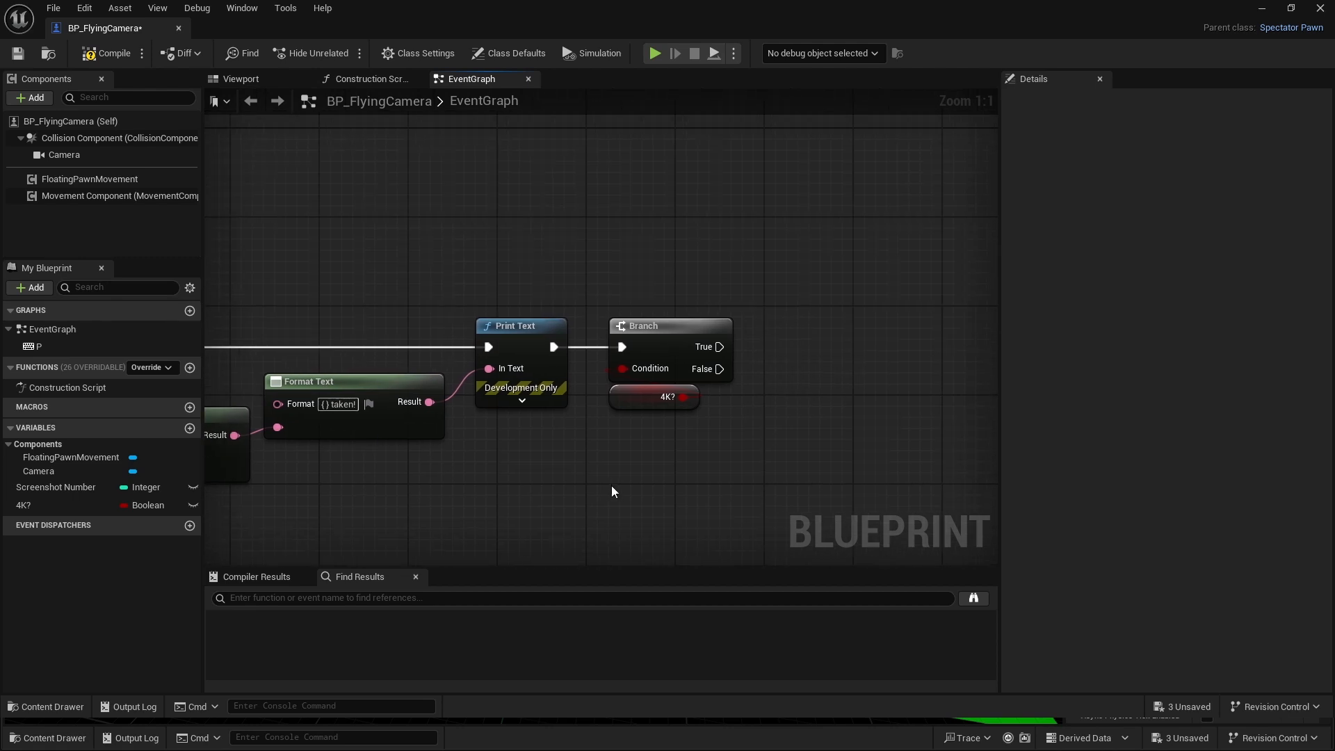
right_drag(611, 480, 468, 456)
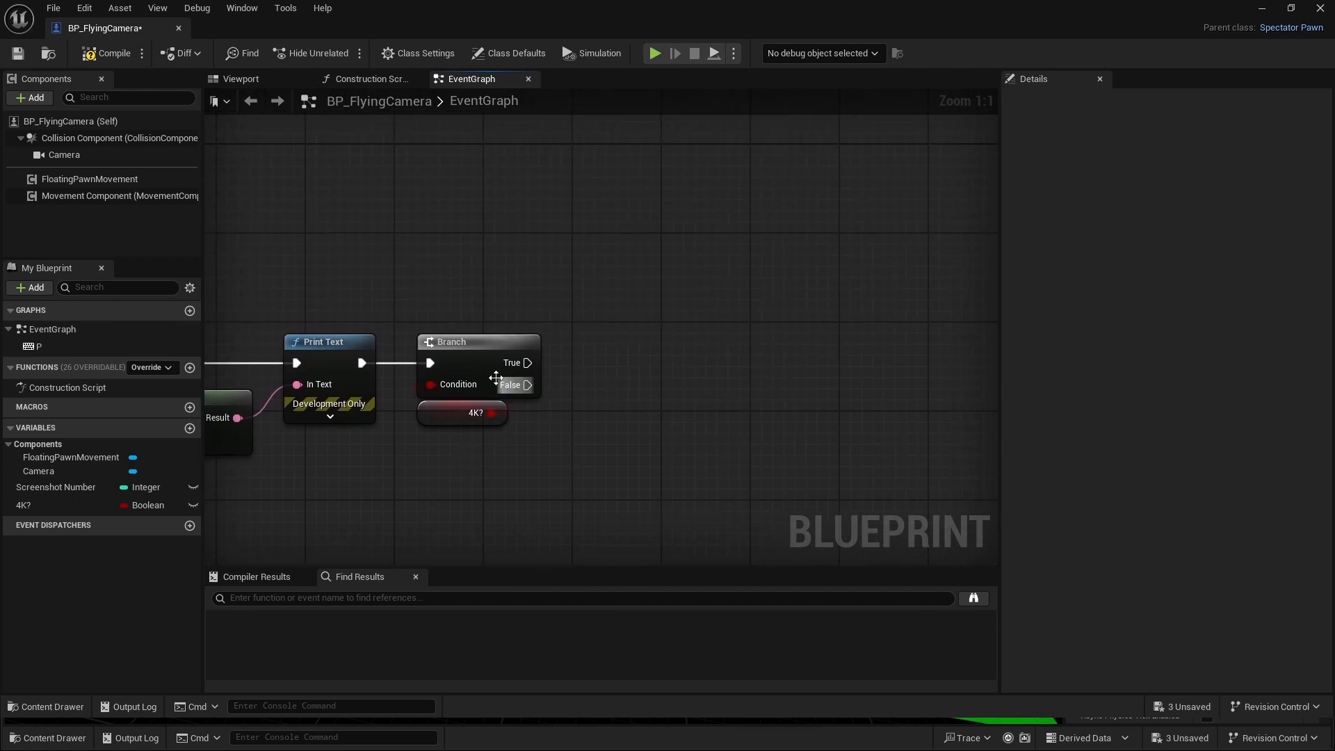
drag(528, 384, 555, 444)
text(take )
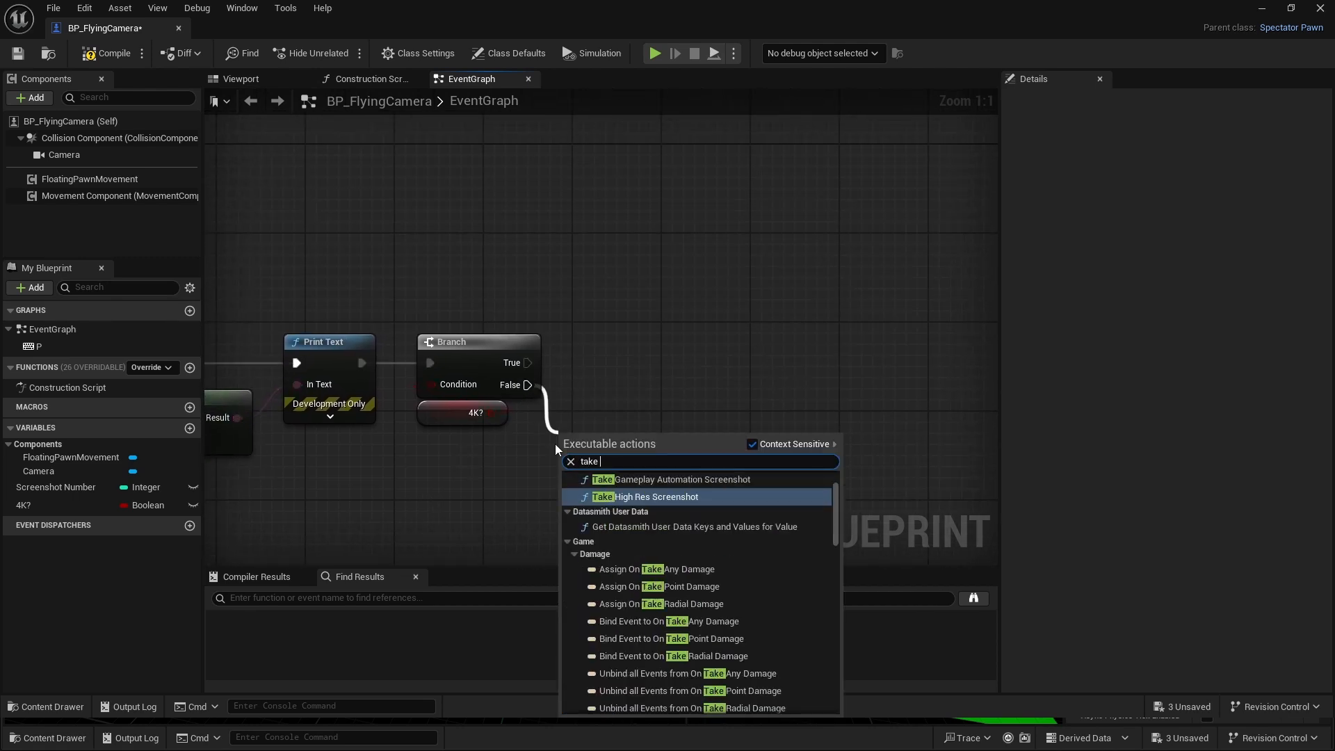
text(high)
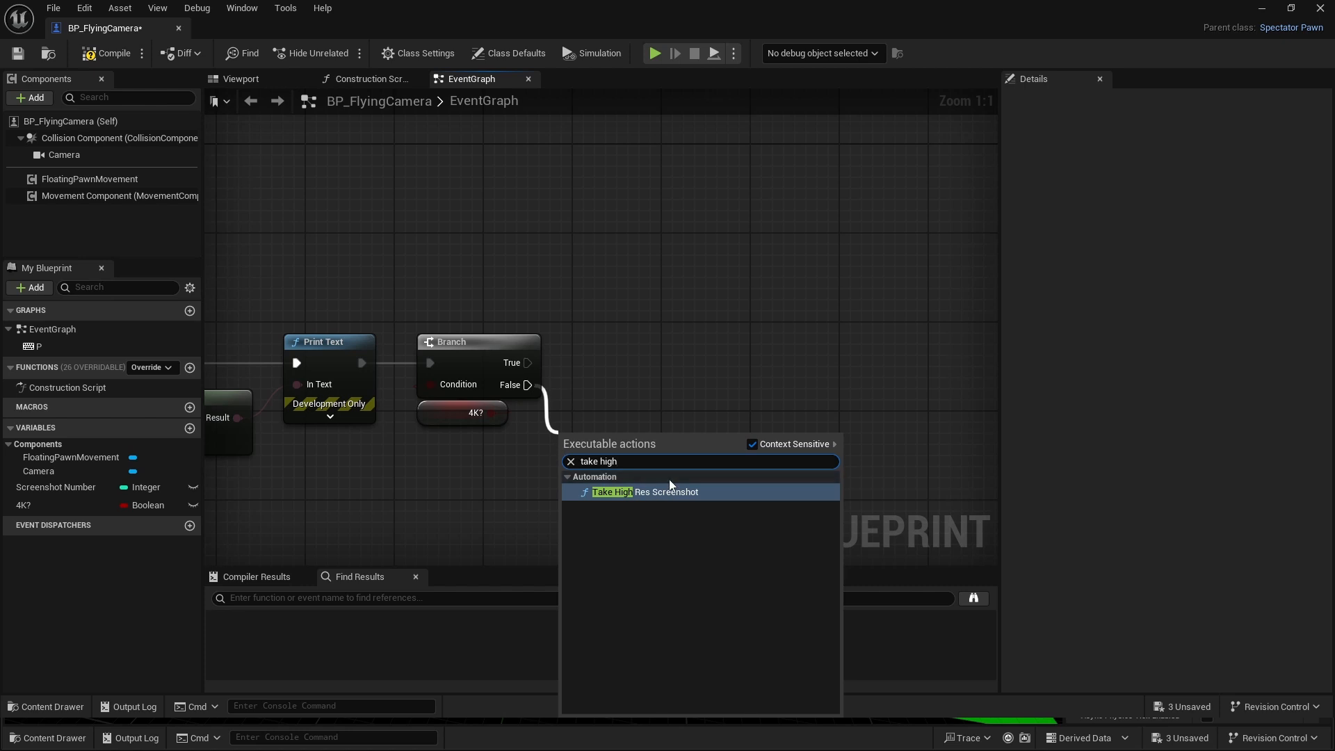
click(670, 491)
drag(594, 438, 651, 443)
right_drag(674, 345, 681, 289)
click(686, 348)
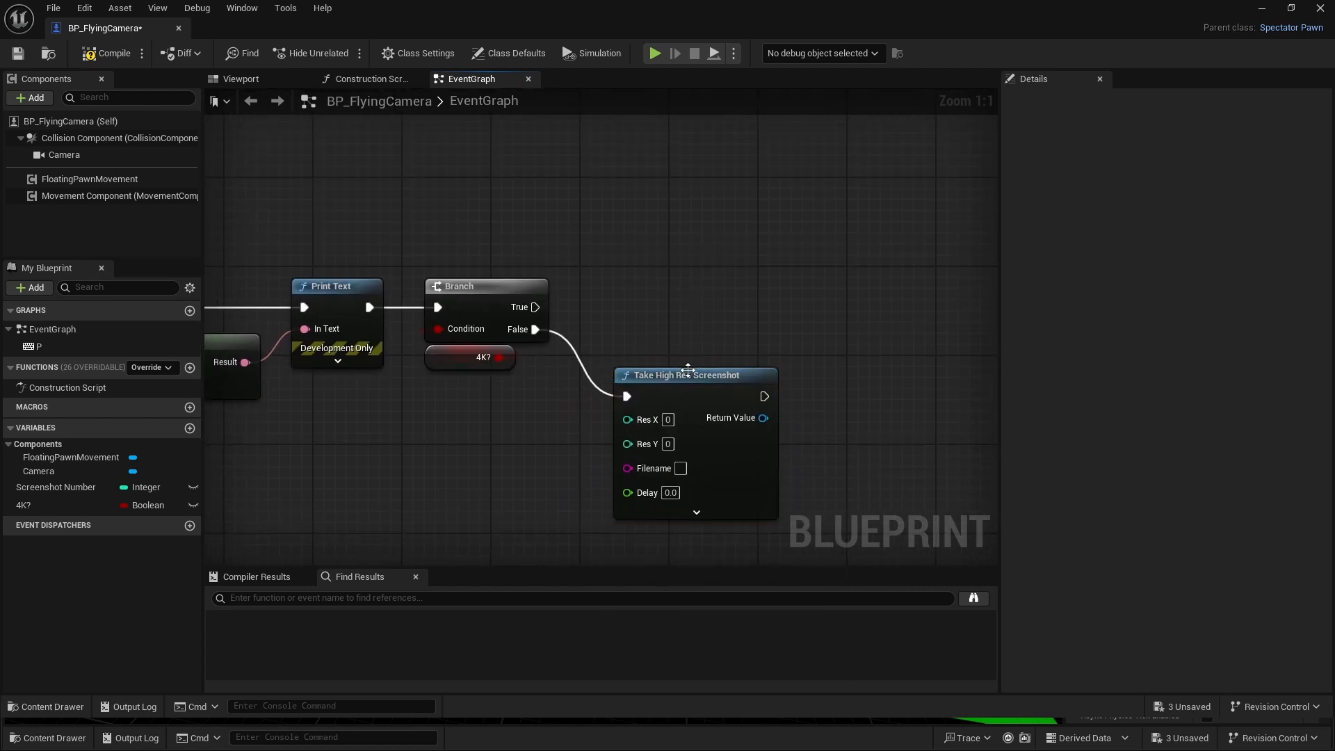
- Duplicate the Take High Res Screenshot node, place the copy above the original, and run it from the Branch's True output
click(686, 368)
key(ctrl+c)
key(ctrl+v)
drag(664, 206, 631, 117)
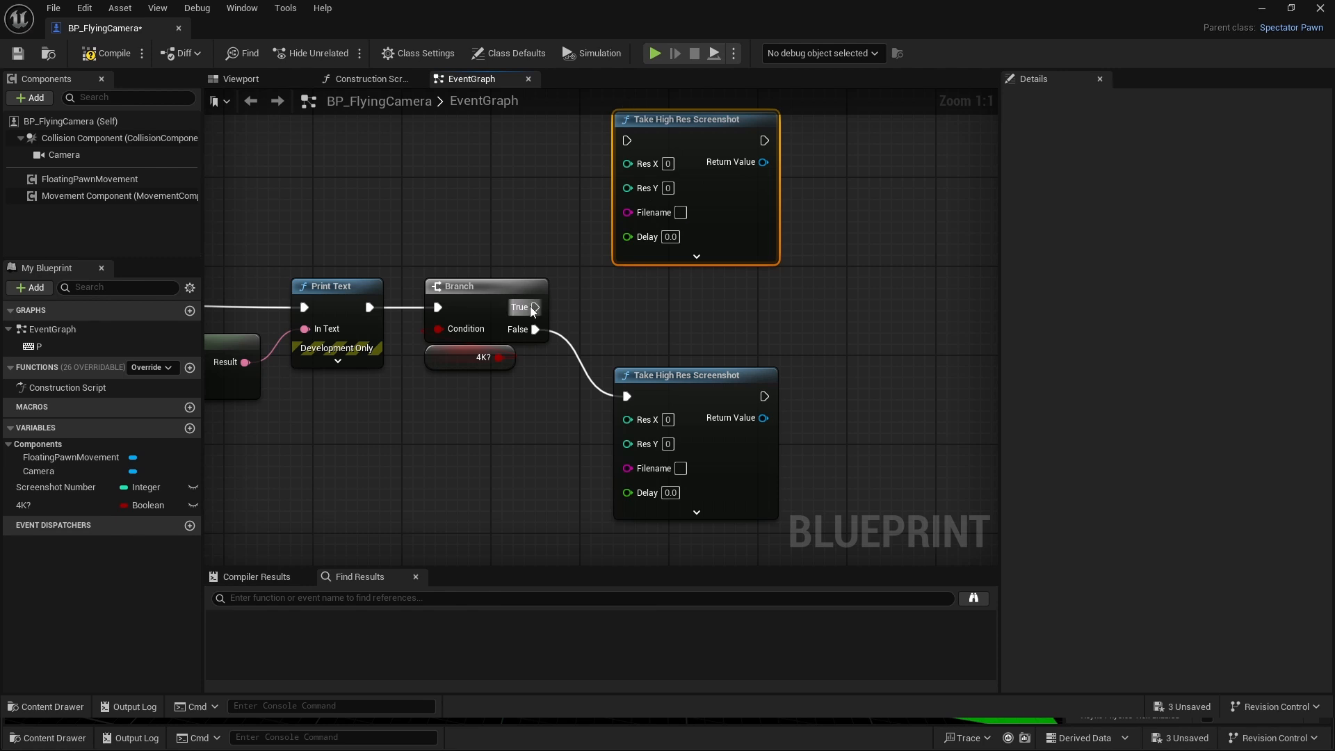
drag(535, 307, 678, 170)
click(849, 290)
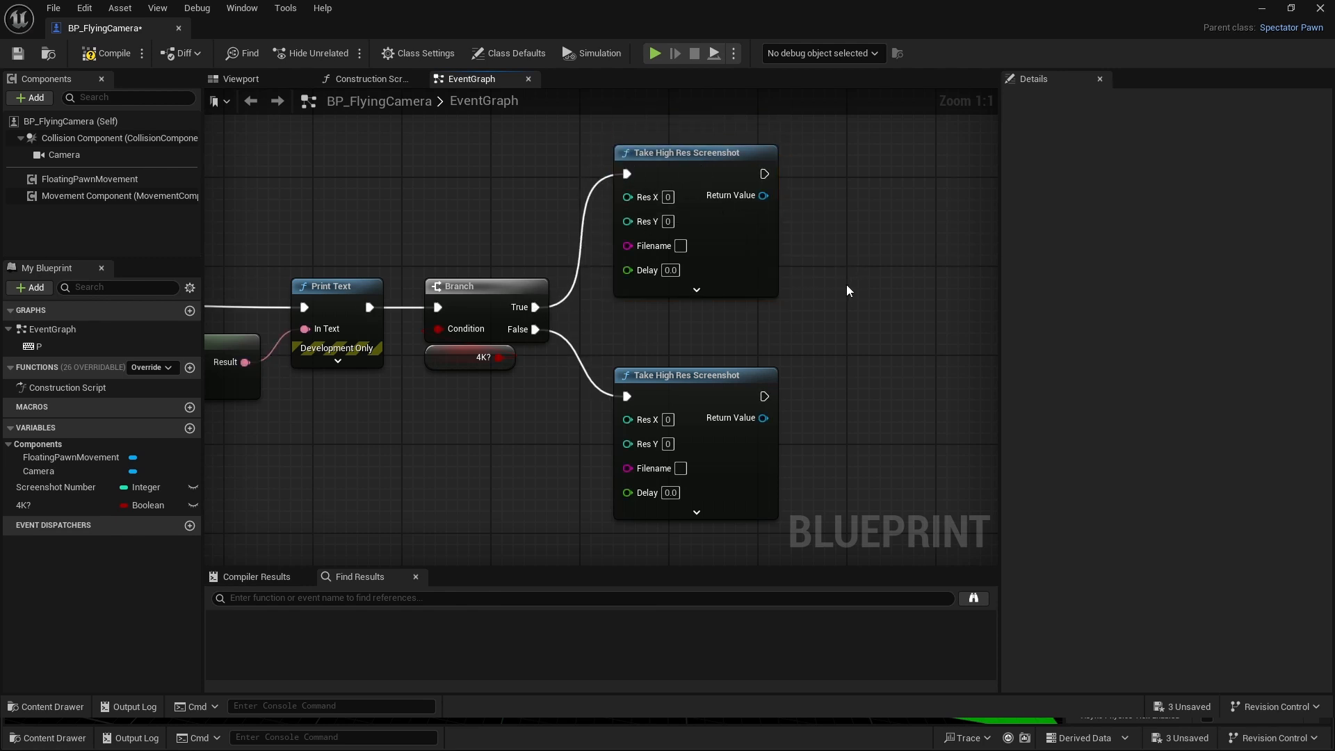
- Connect the "Screenshot { }" result to the False-branch screenshot's Filename, with the text-to-string conversion node moved below Print Text and its wire straightened
right_drag(520, 288, 798, 324)
scroll(481, 426, down, 1)
right_drag(482, 425, 690, 364)
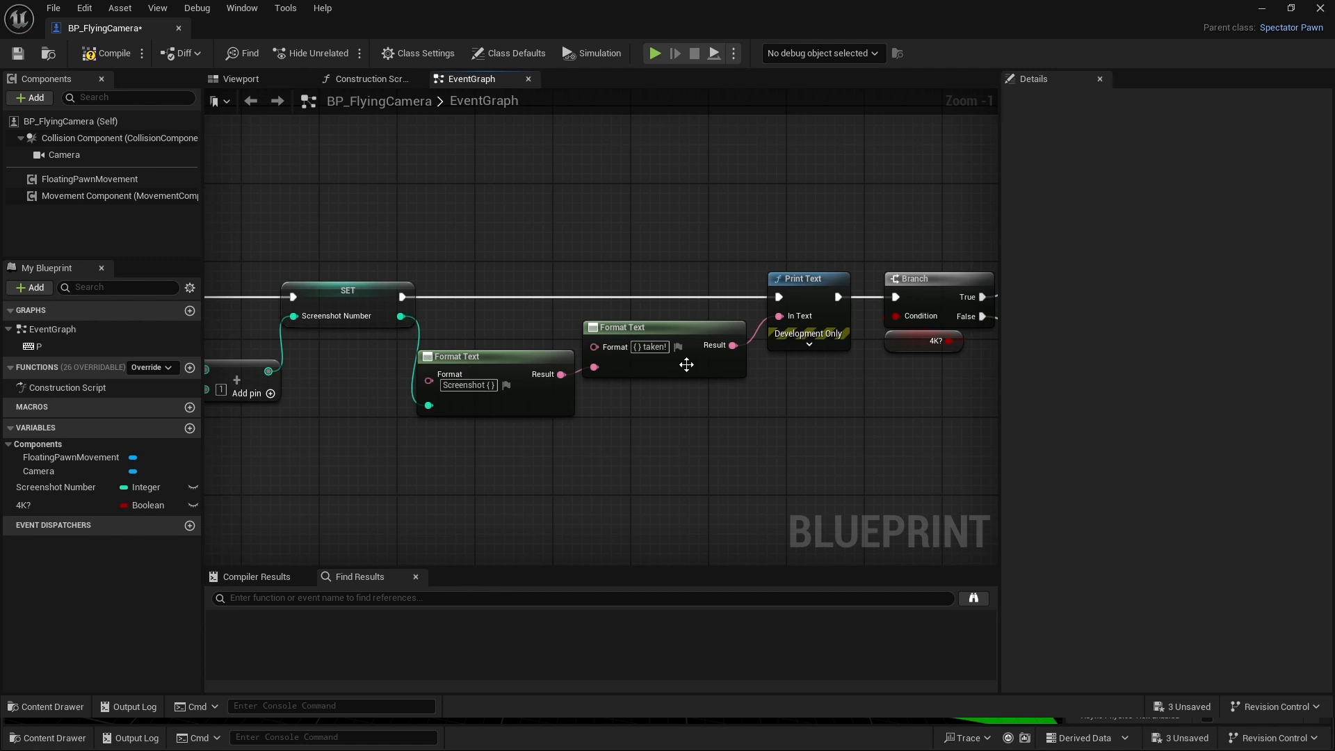
right_drag(480, 324, 271, 257)
drag(352, 306, 879, 373)
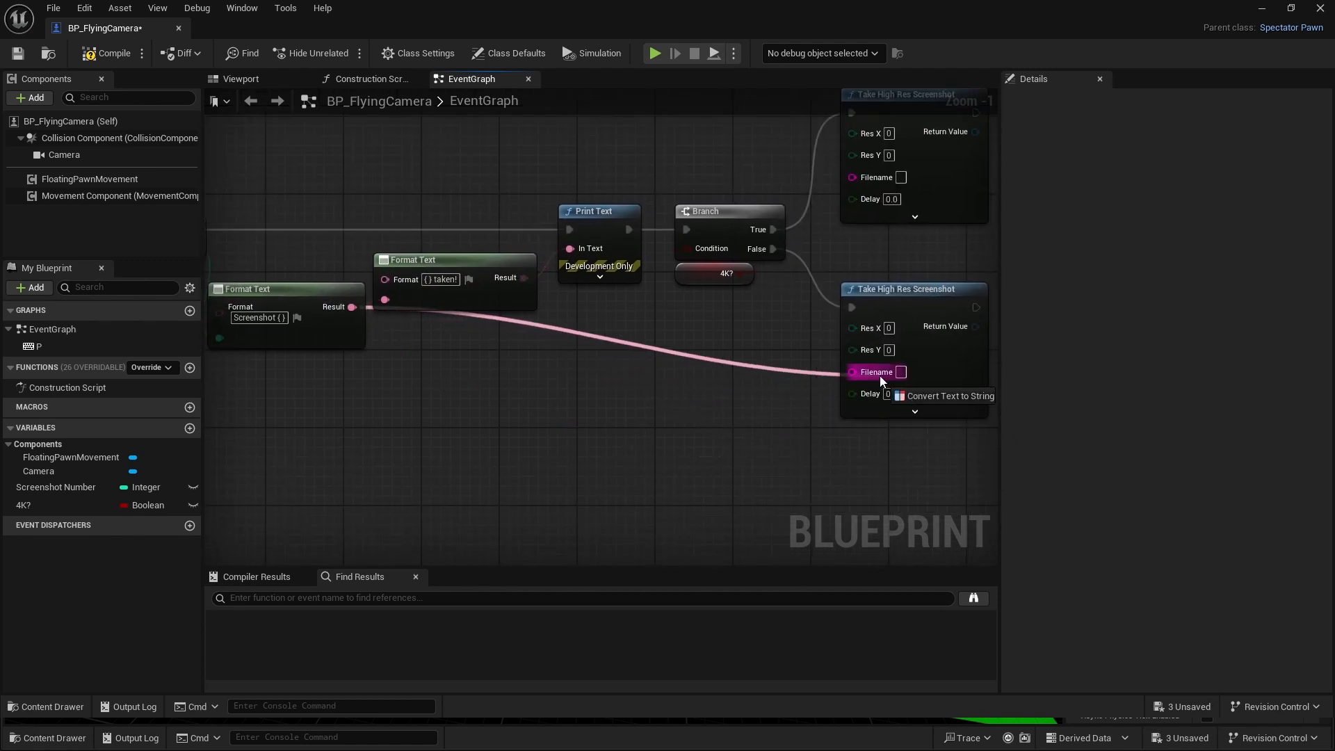
double_click(572, 292)
drag(572, 292, 557, 364)
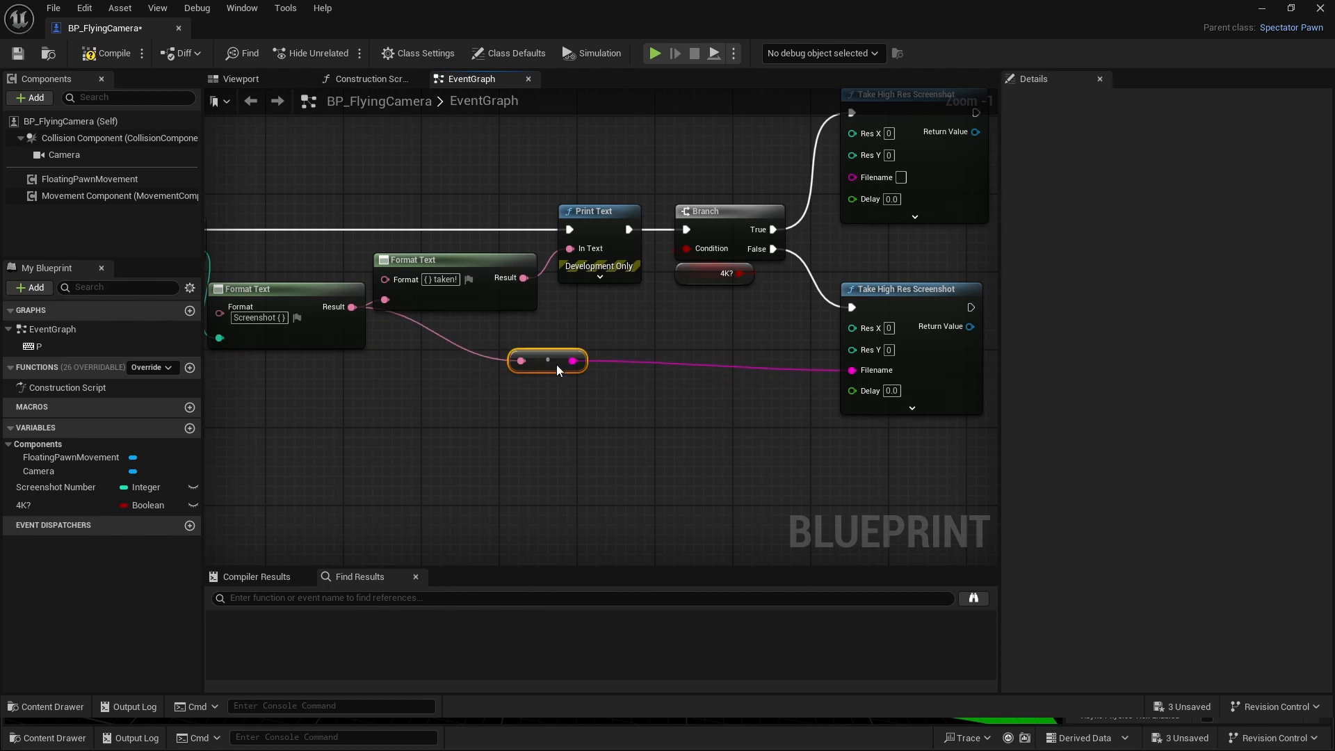
shift+click(873, 295)
key(q)
click(570, 335)
right_drag(570, 336, 623, 456)
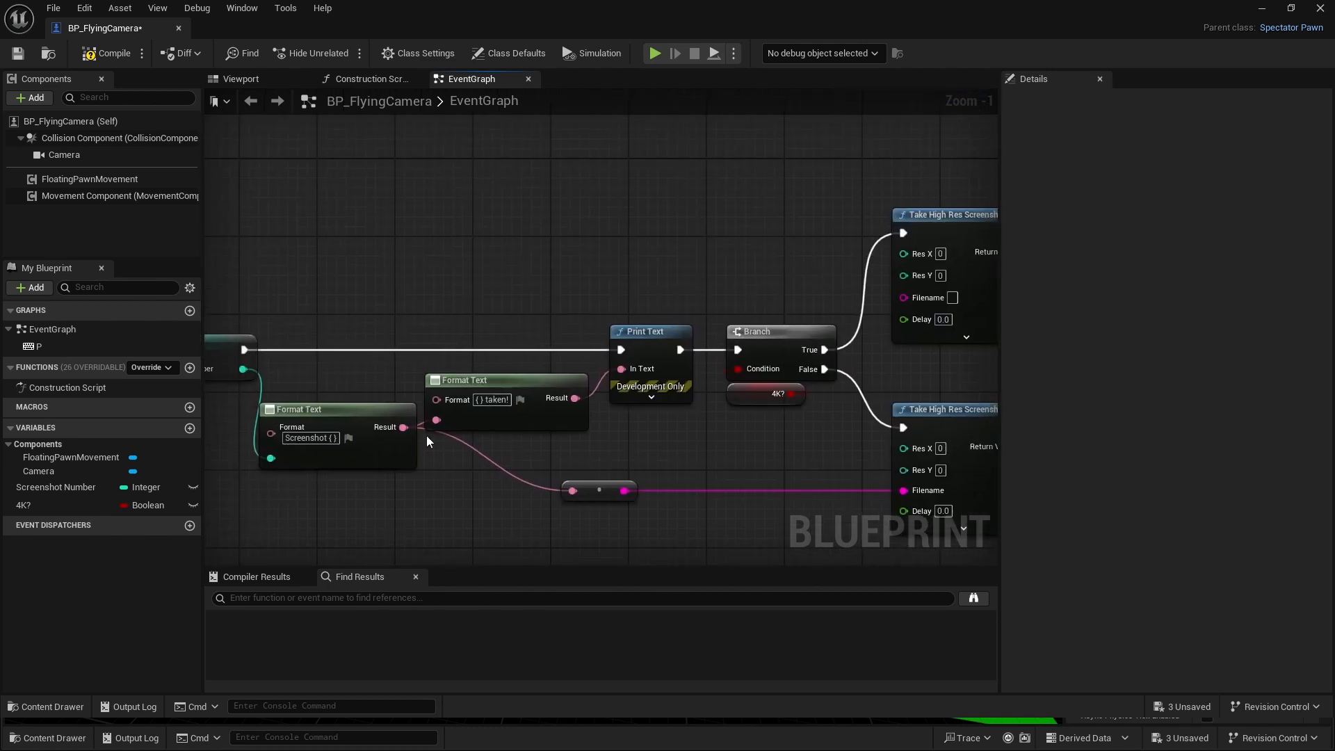
- Connect the "Screenshot { }" result to the True-branch screenshot's Filename and place its conversion node above Print Text
drag(405, 427, 849, 296)
drag(553, 319, 525, 300)
click(509, 341)
- Set the False-branch screenshot's resolution to Res X 1920 and Res Y 1080
scroll(661, 381, up, 1)
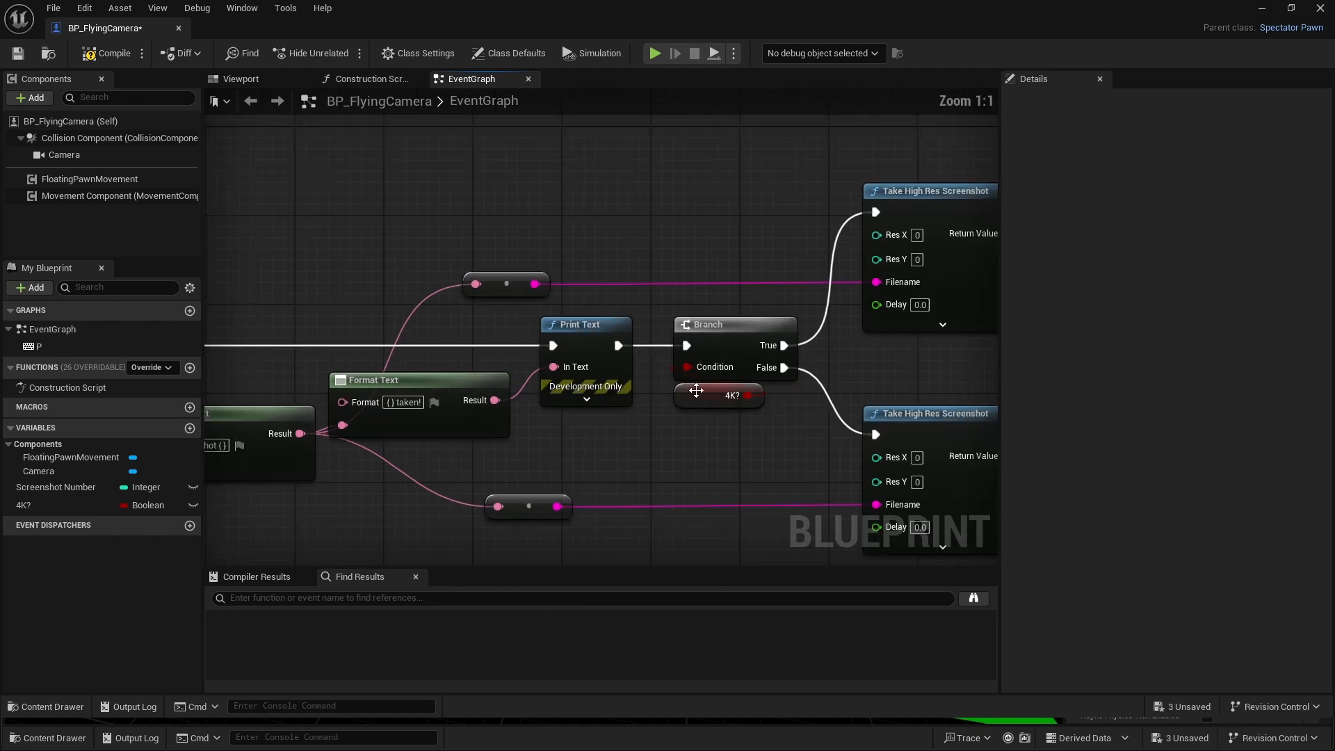
right_drag(779, 412, 531, 295)
text(192)
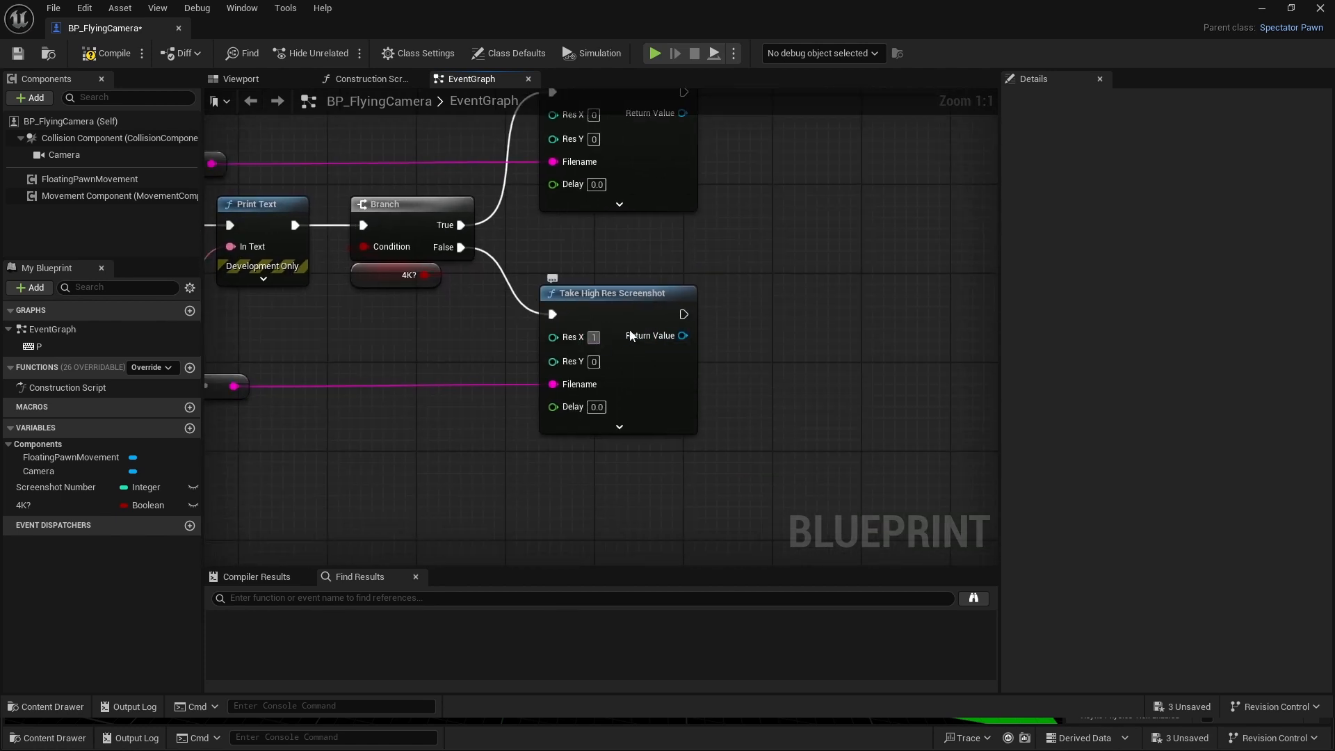
click(594, 363)
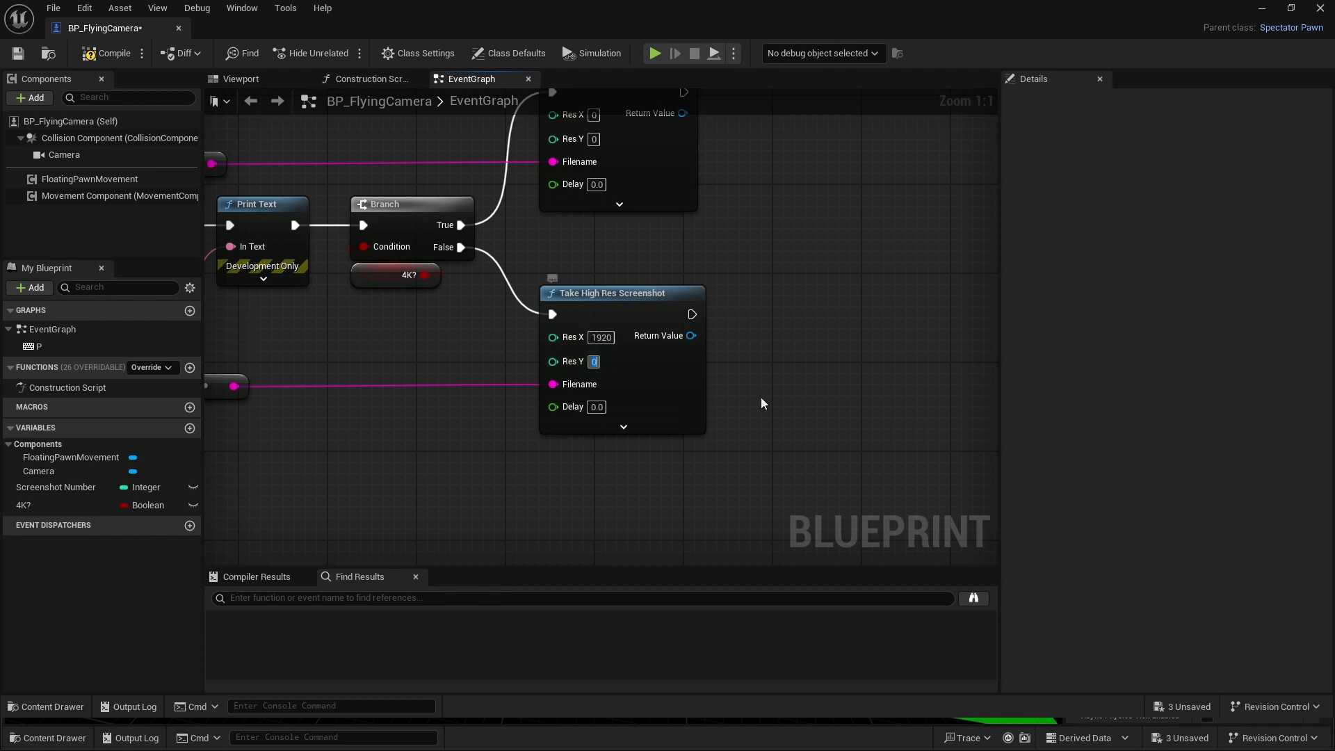
text(1080)
key(Return)
- Set the True-branch screenshot's resolution to Res X 7680 and Res Y 4320
right_drag(744, 193, 812, 345)
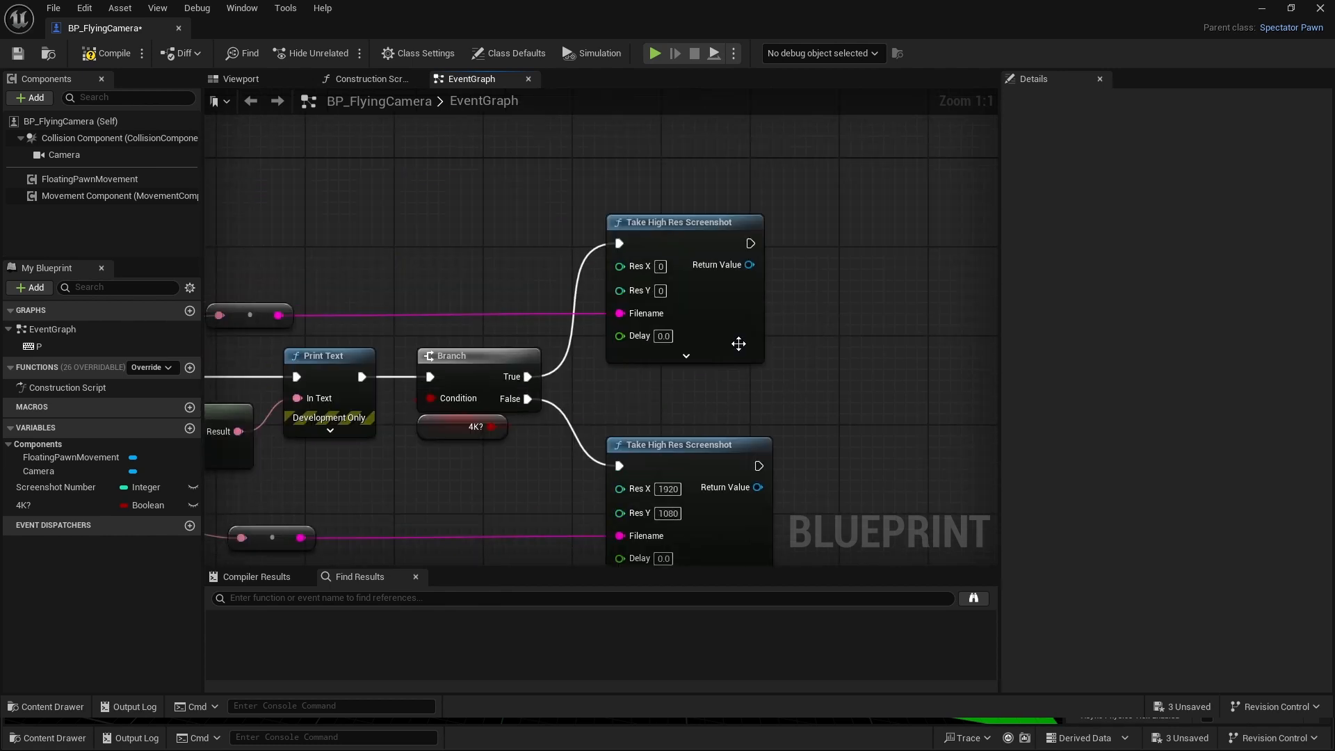
click(663, 266)
text(7680)
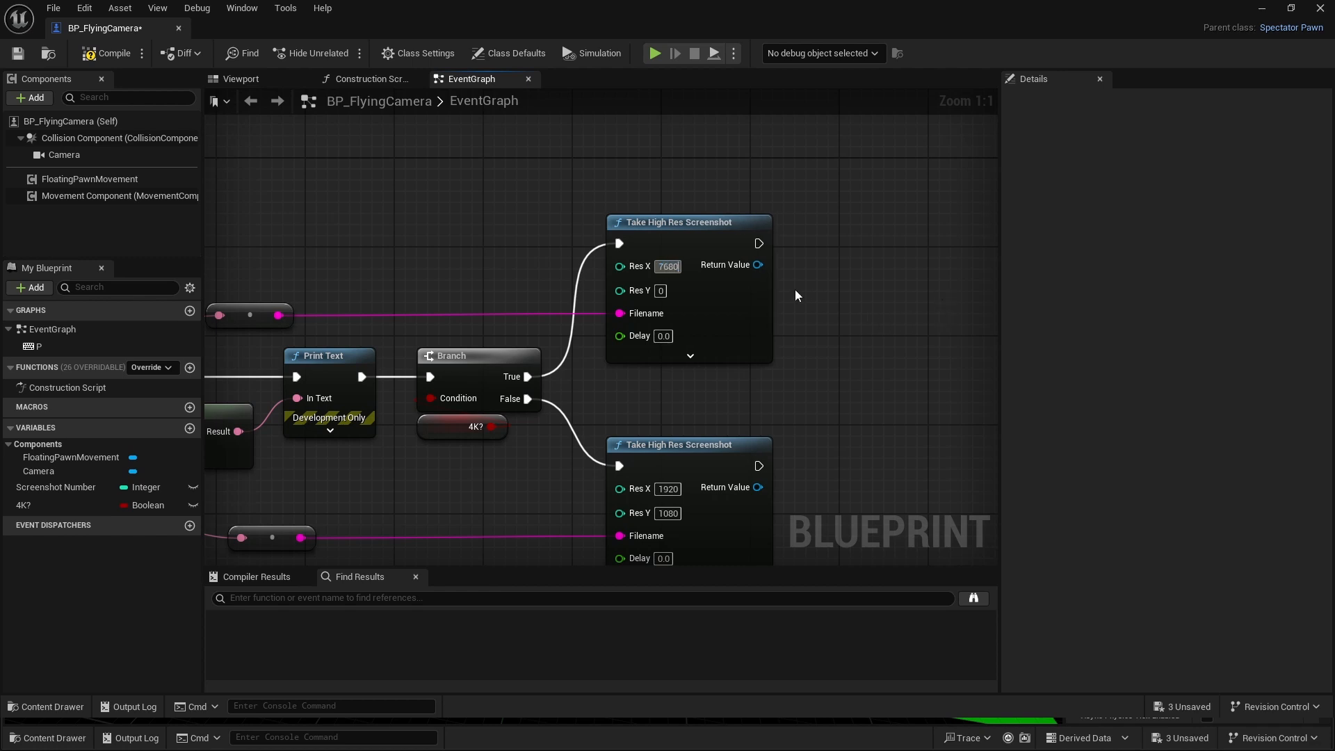
click(659, 292)
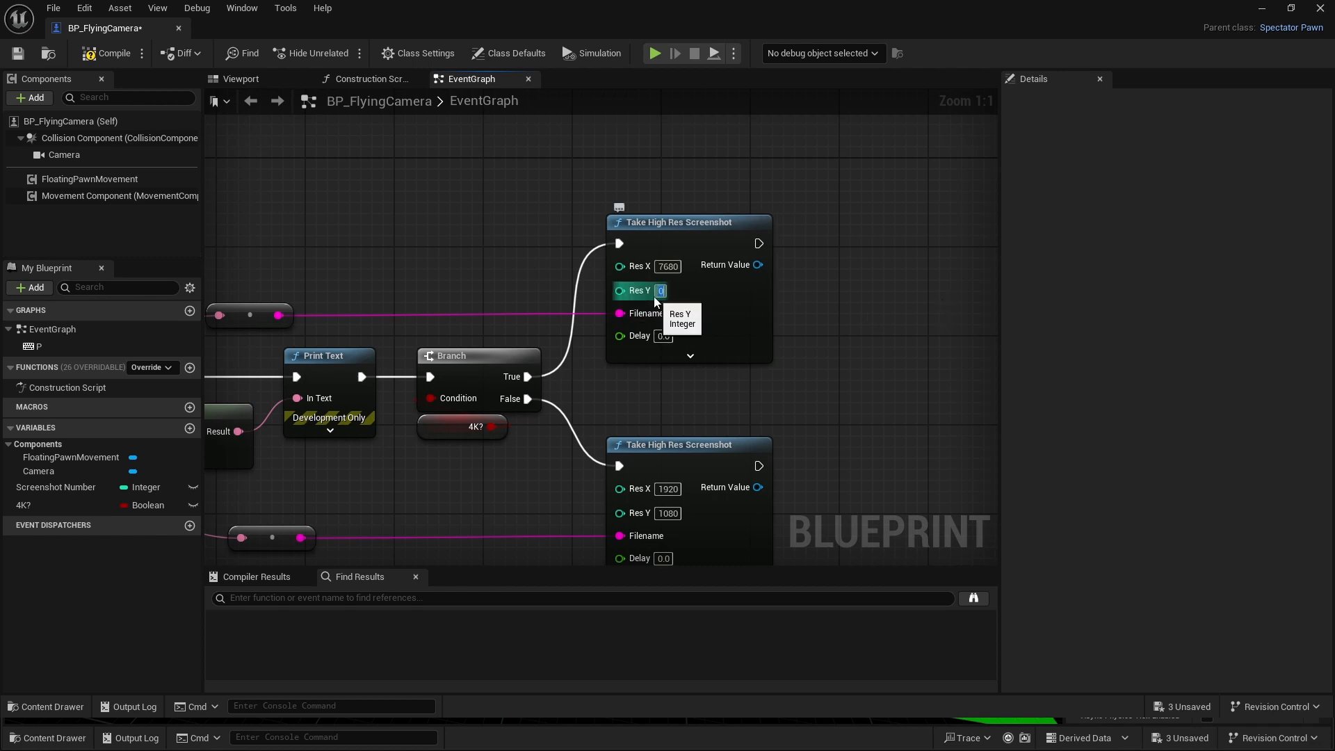
text(4320)
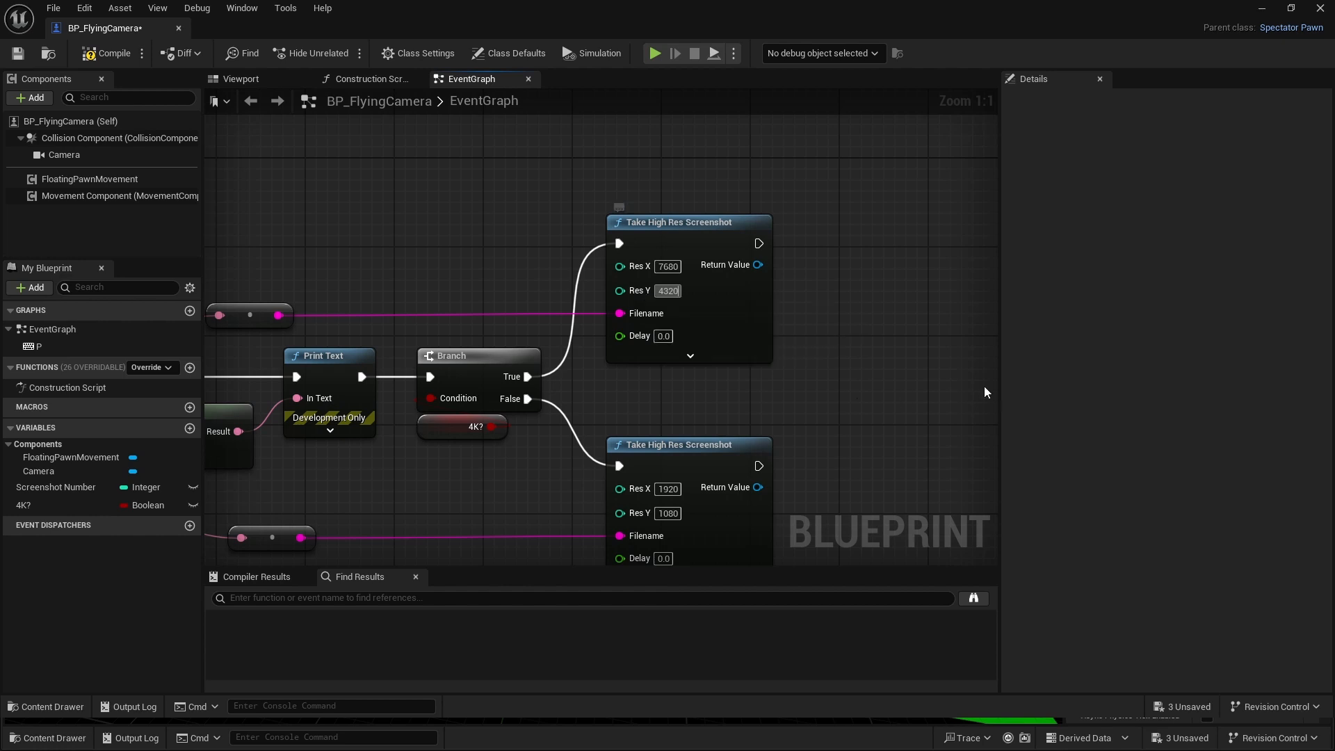
click(867, 343)
- Close the BP_FlyingCamera Blueprint and start playing the level in the editor
scroll(867, 343, down, 2)
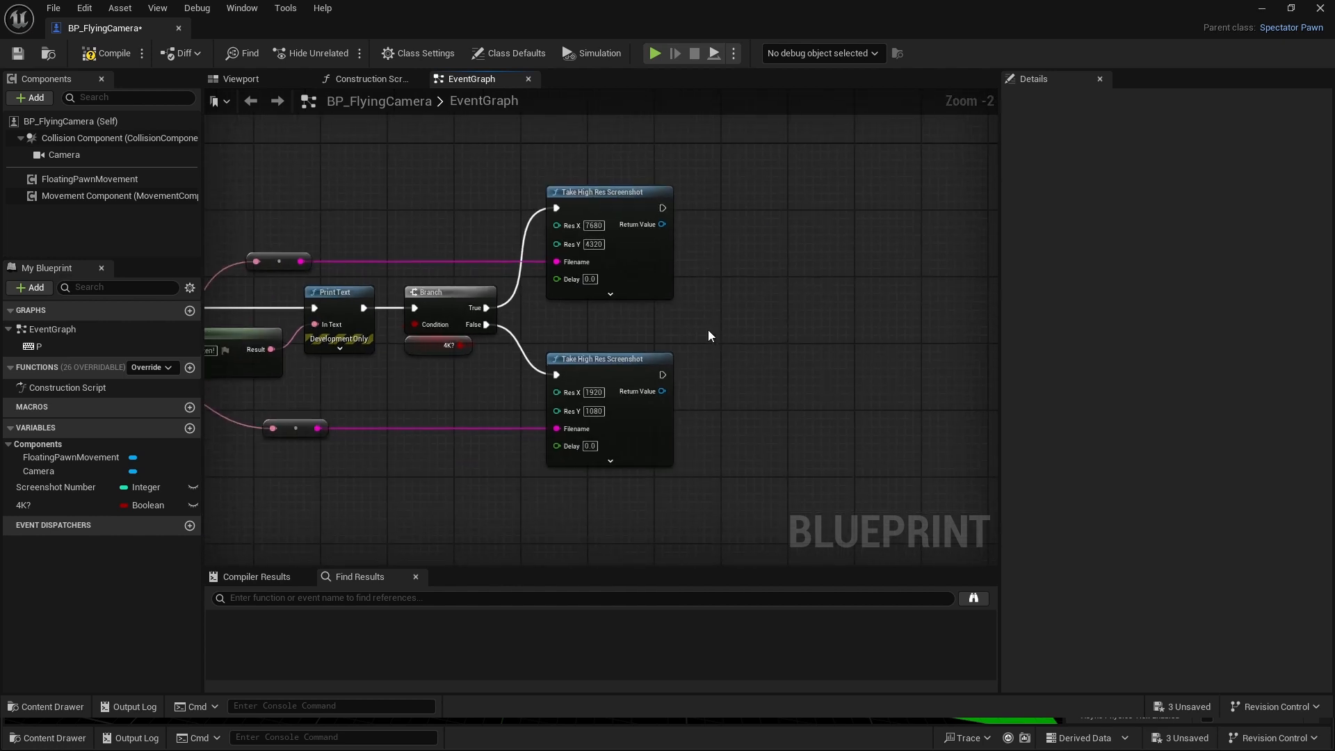
click(179, 28)
click(346, 56)
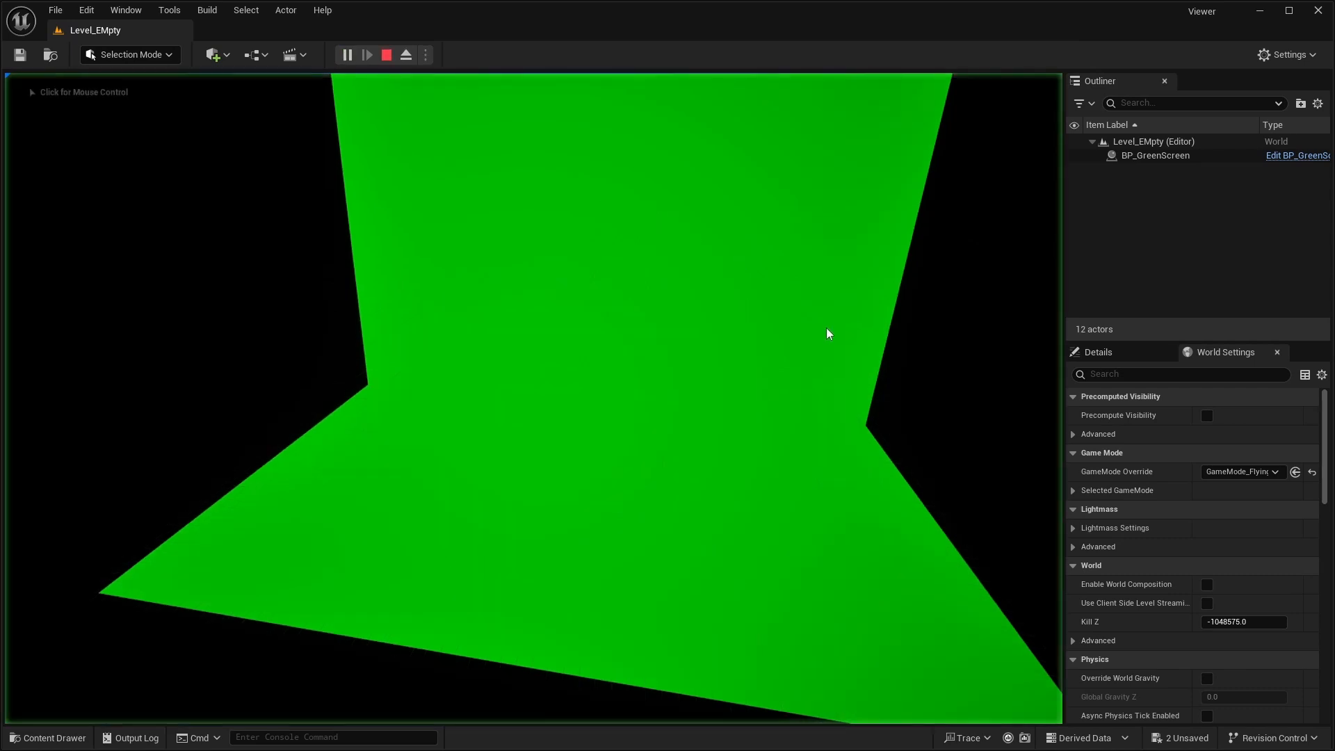
- Take a test screenshot while playing, view the saved Screenshot 1 image from its folder, and stop playing the level
key(p)
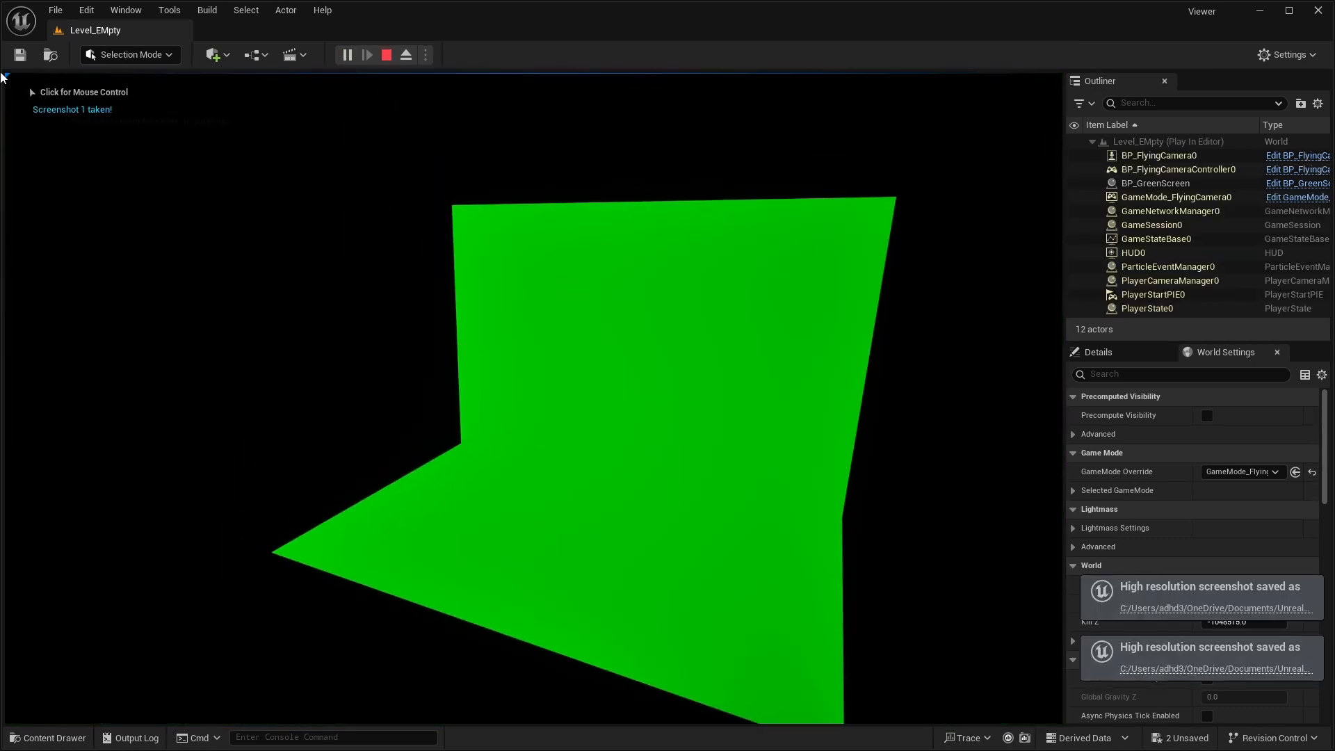
click(1216, 608)
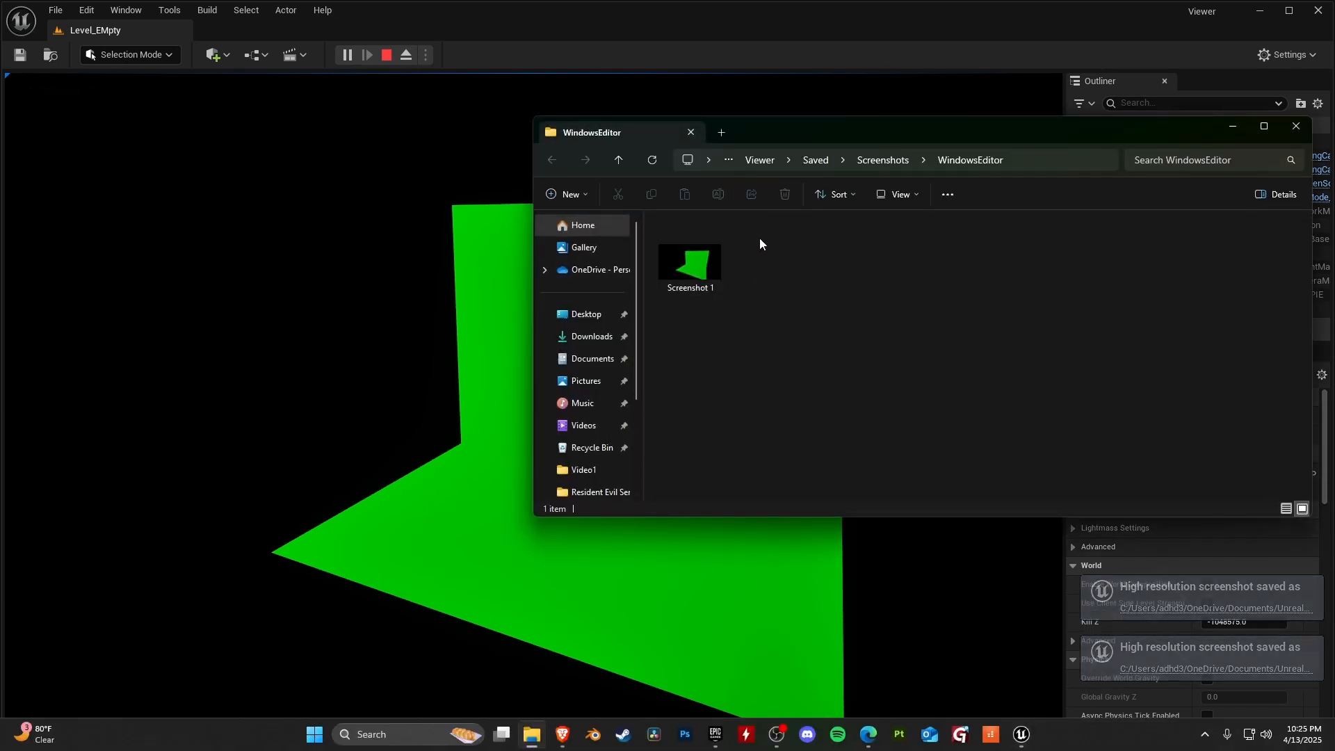
double_click(690, 263)
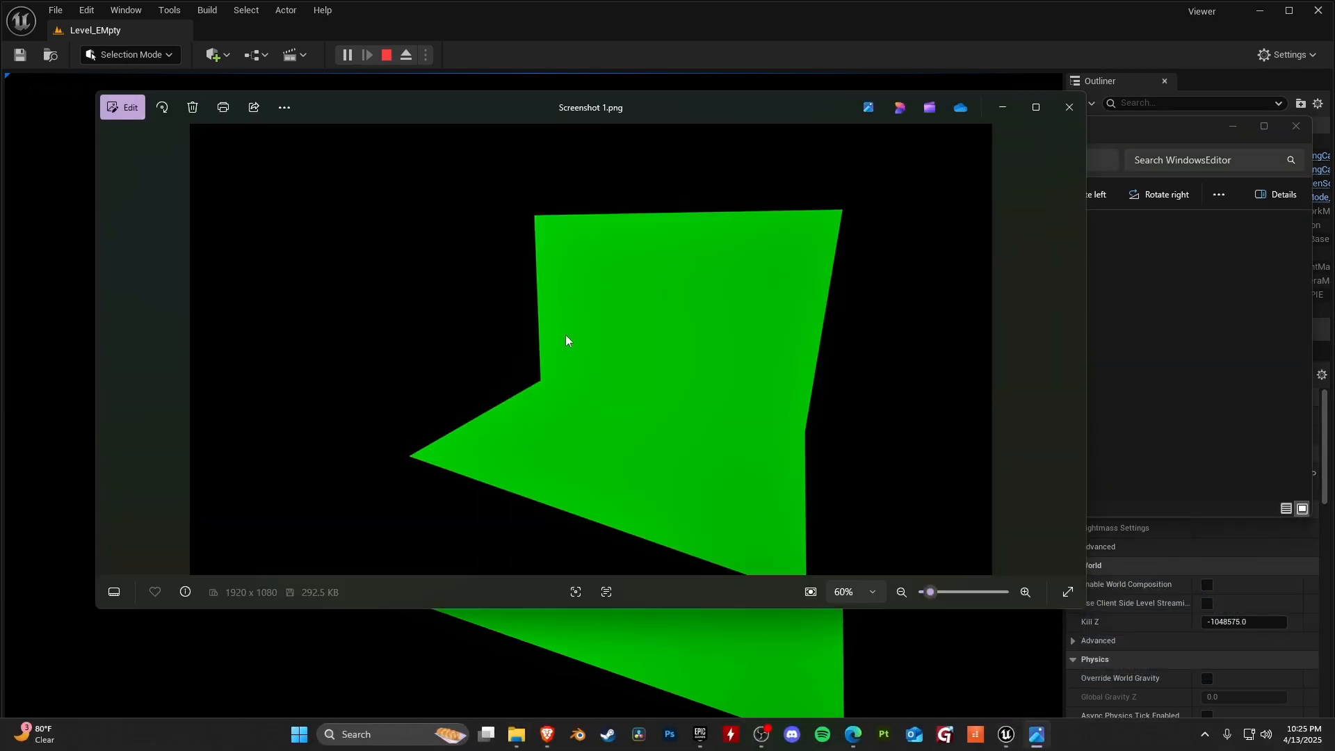
click(1070, 107)
click(1297, 126)
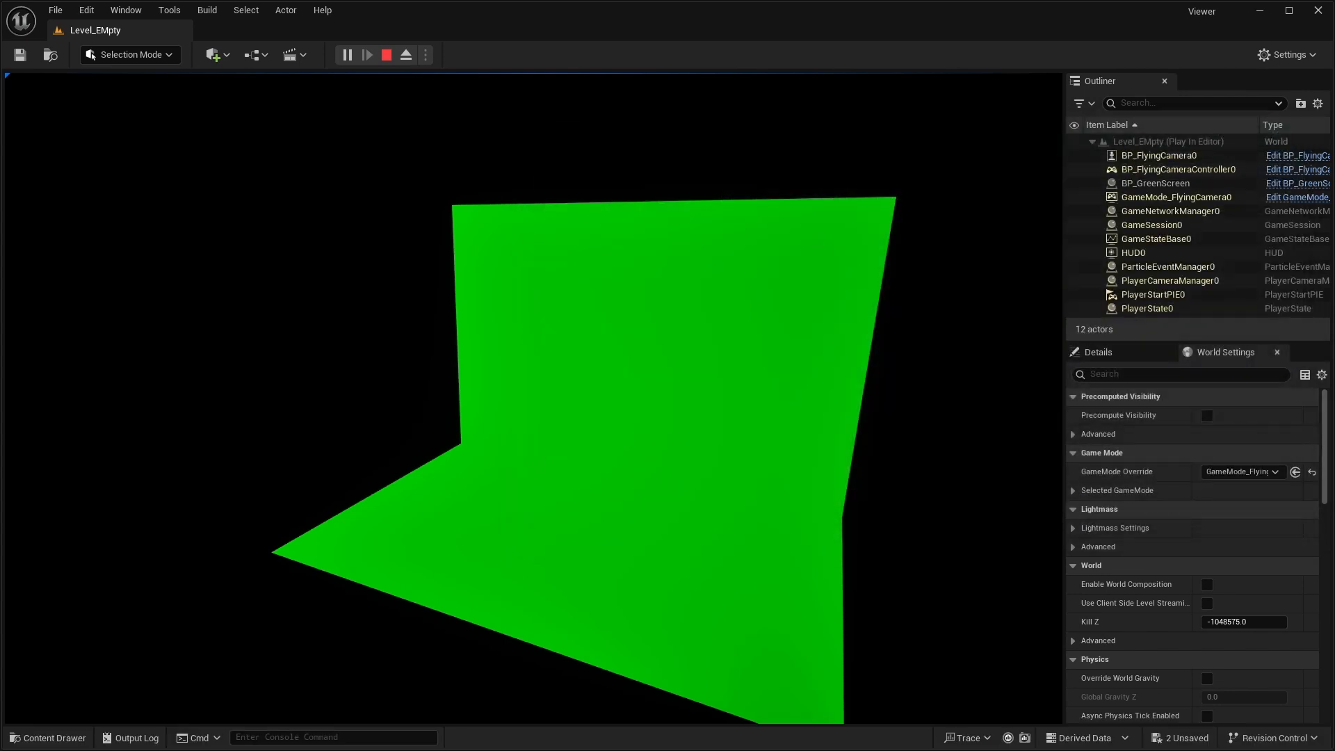
key(Escape)
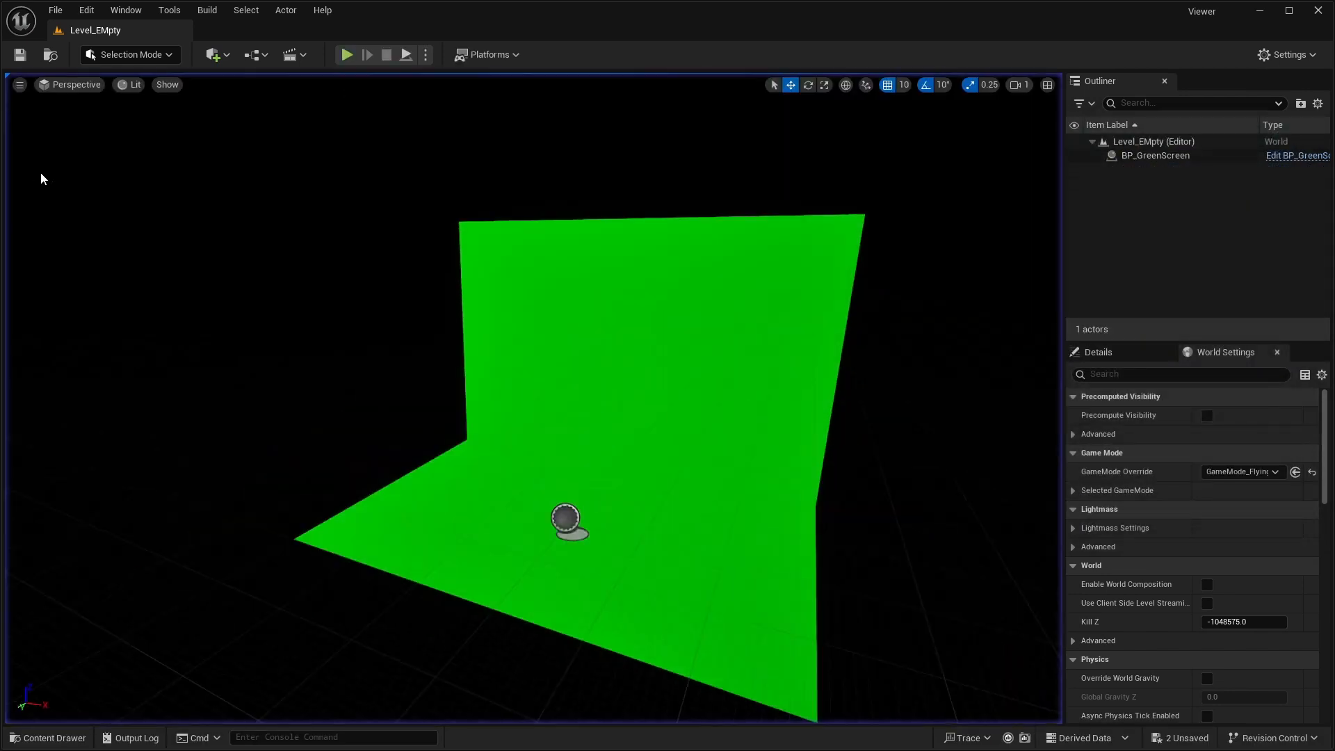
- Create a Widget Blueprint based on User Widget in the Content folder and name it WB_UI
mouse_move(155, 694)
right_down()
mouse_move(209, 720)
mouse_move(139, 685)
mouse_move(154, 693)
right_up()
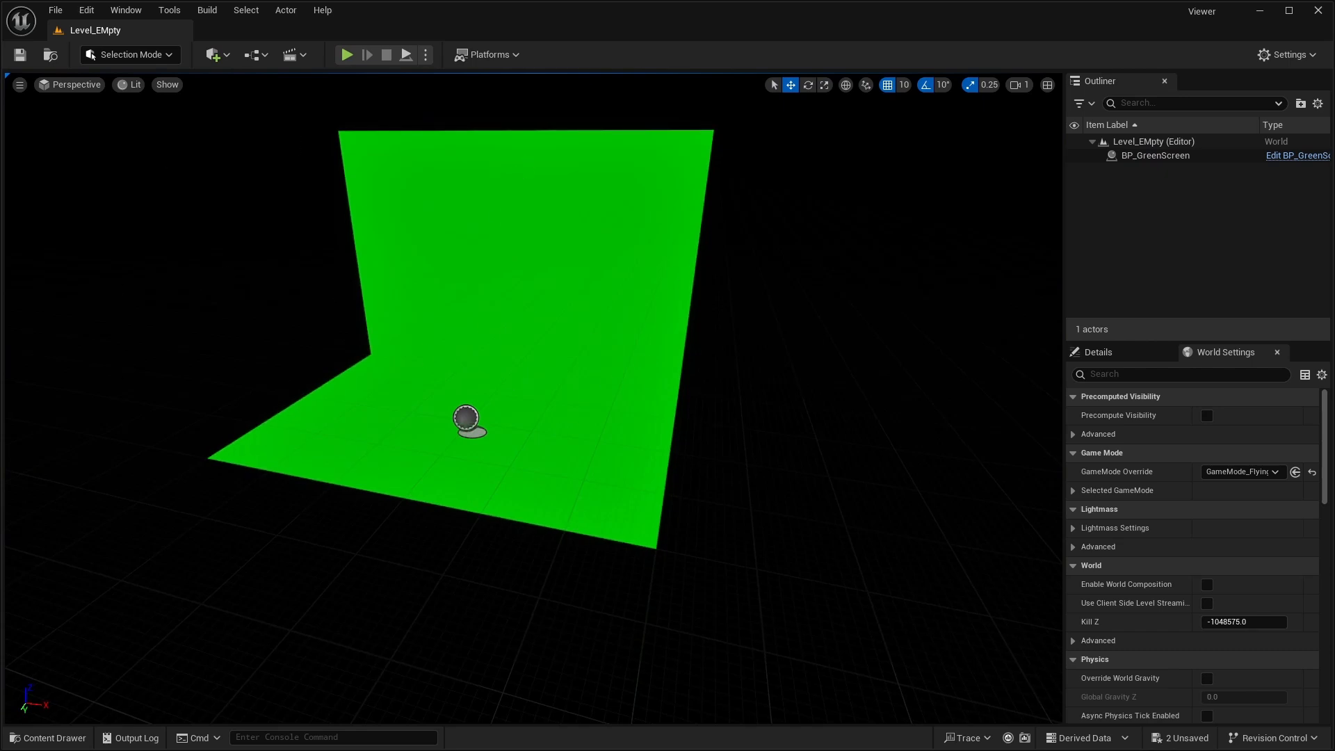
click(67, 739)
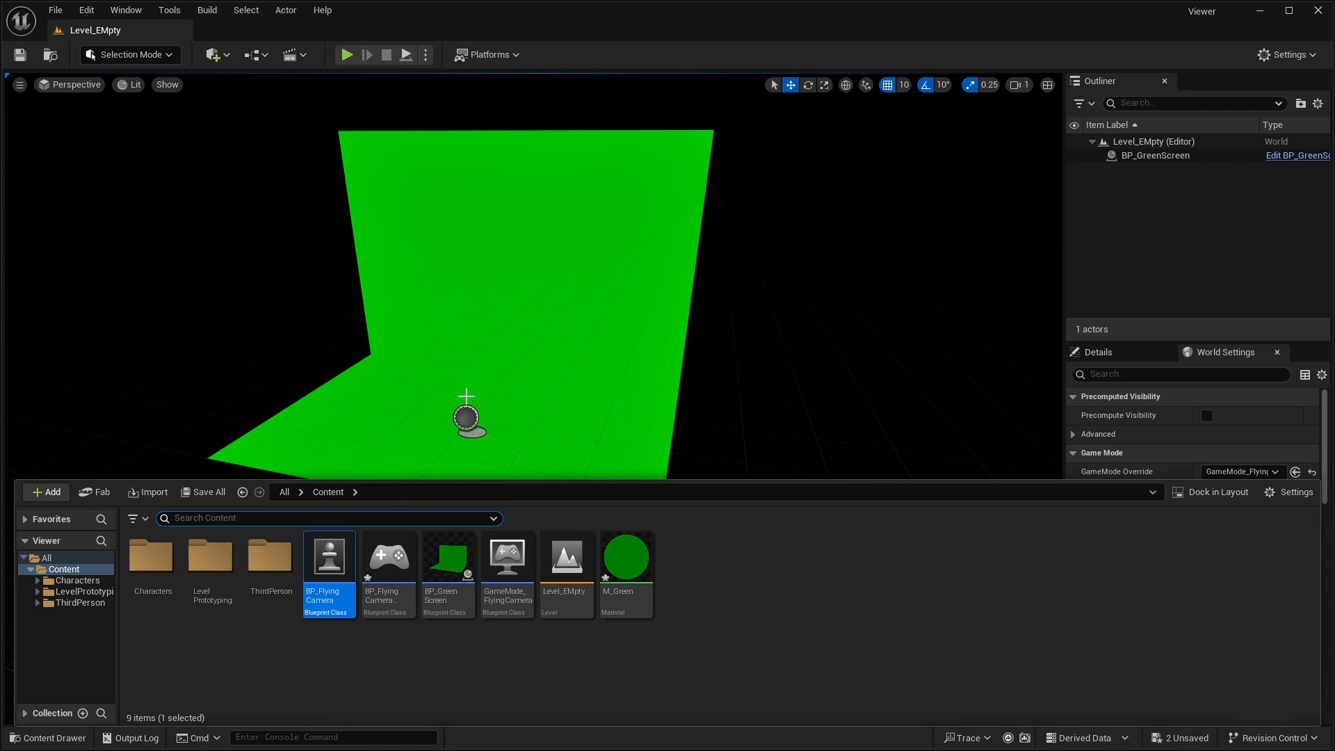
click(812, 588)
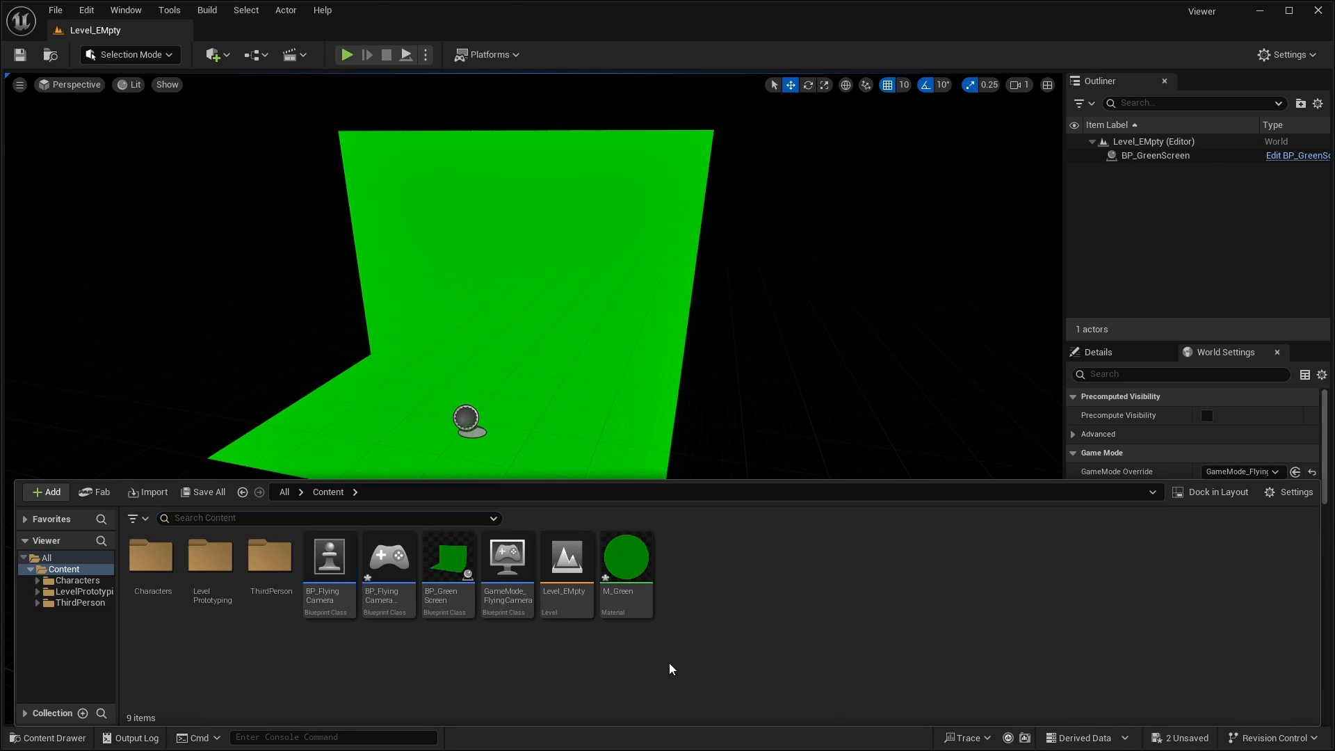
right_click(691, 586)
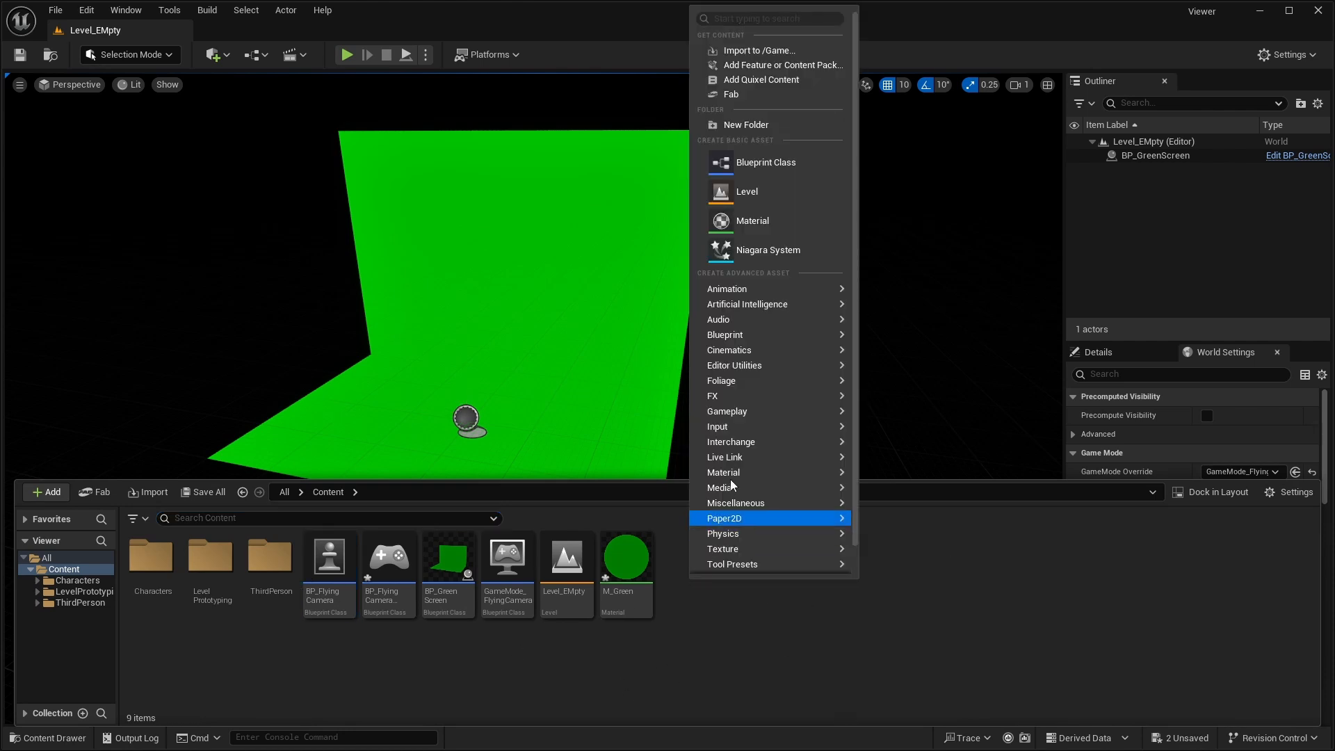
mouse_move(757, 550)
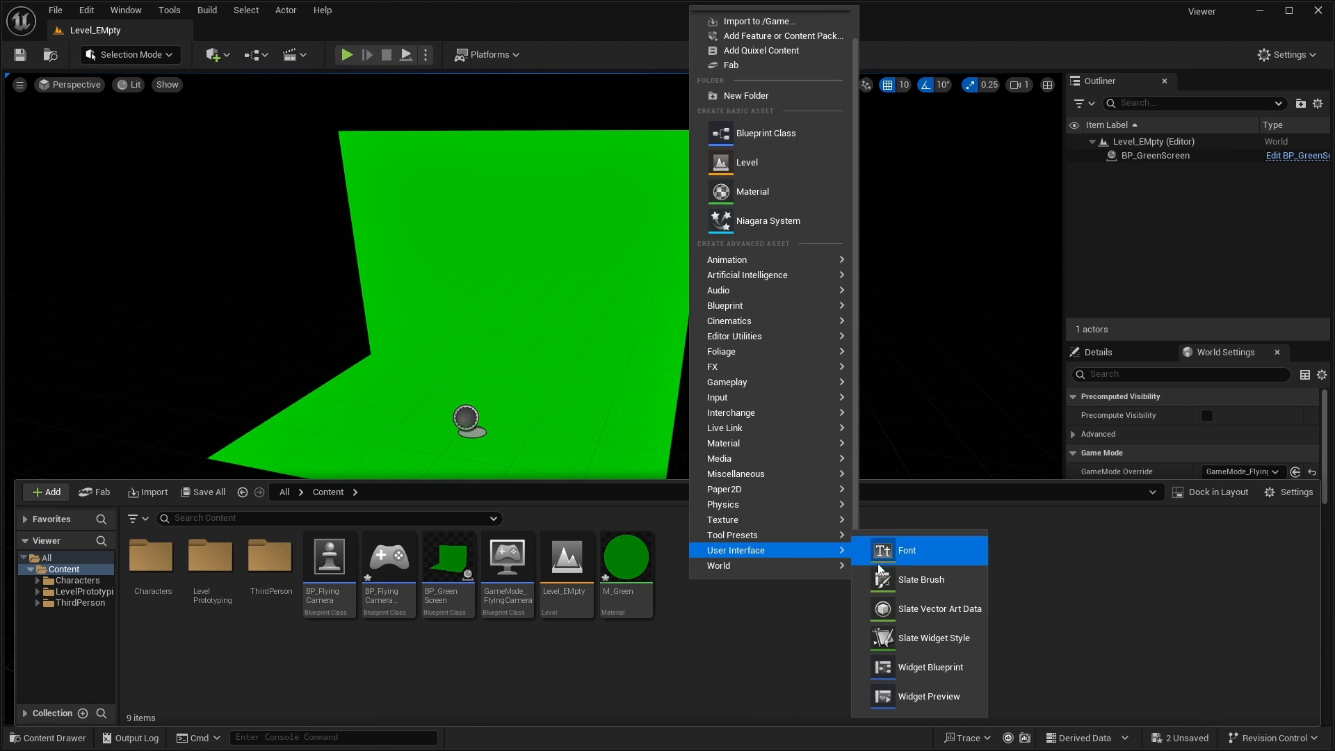
click(943, 672)
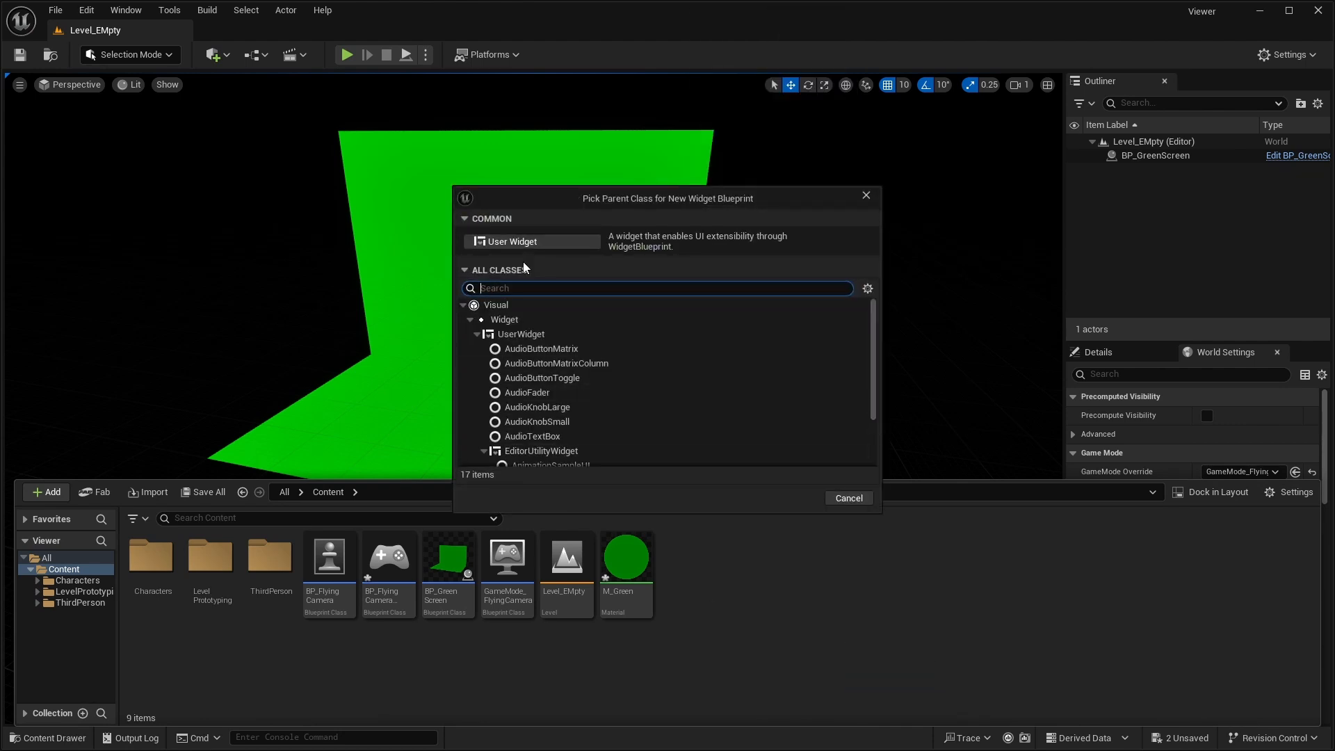
click(523, 242)
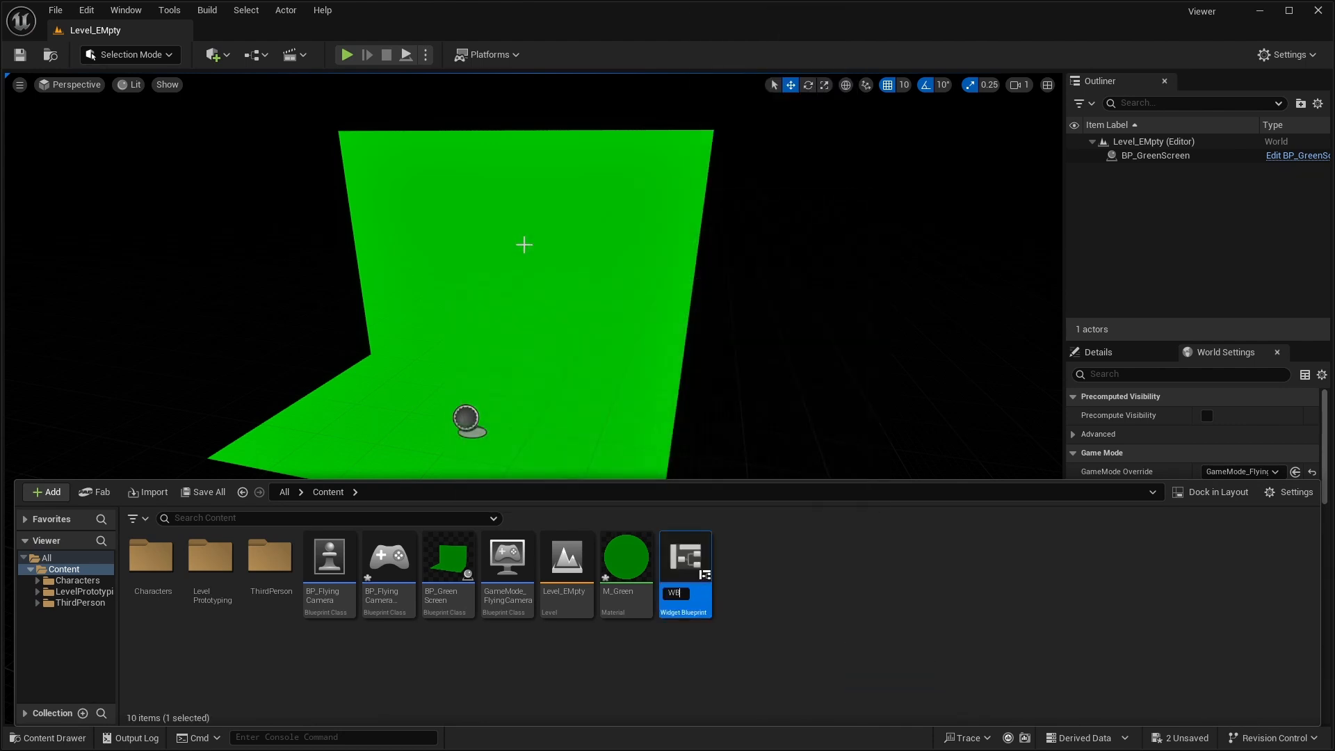
key(Return)
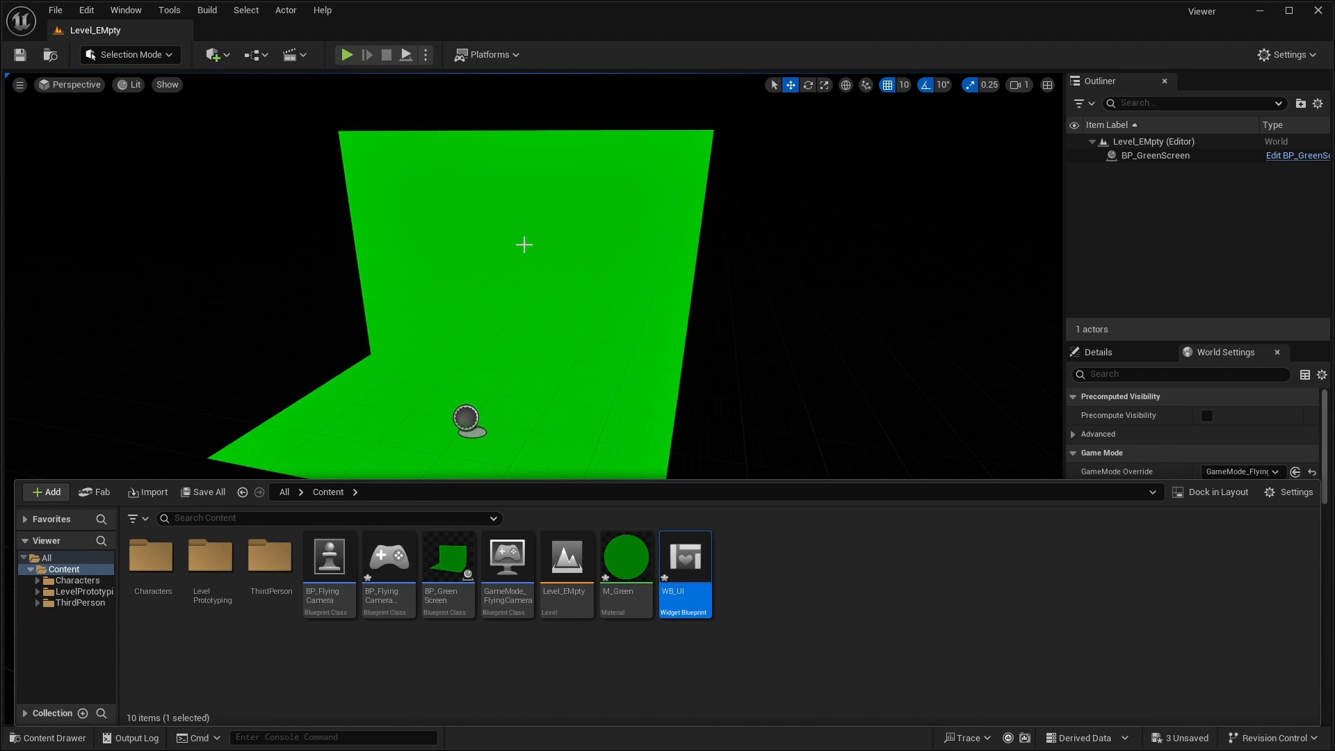
- Add an Event BeginPlay node to the BP_FlyingCamera event graph and place it above the P key event
double_click(325, 555)
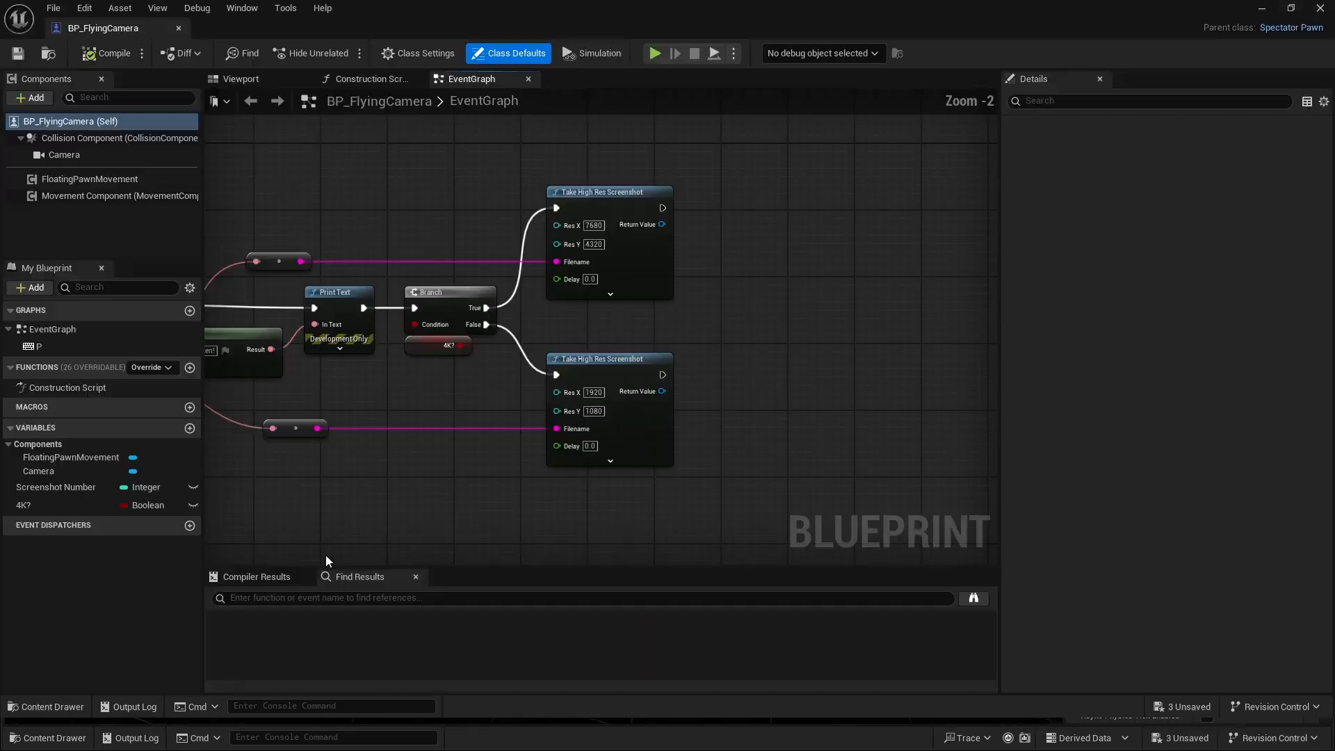
scroll(421, 311, down, 1)
right_drag(421, 312, 858, 399)
scroll(466, 352, up, 1)
right_click(365, 275)
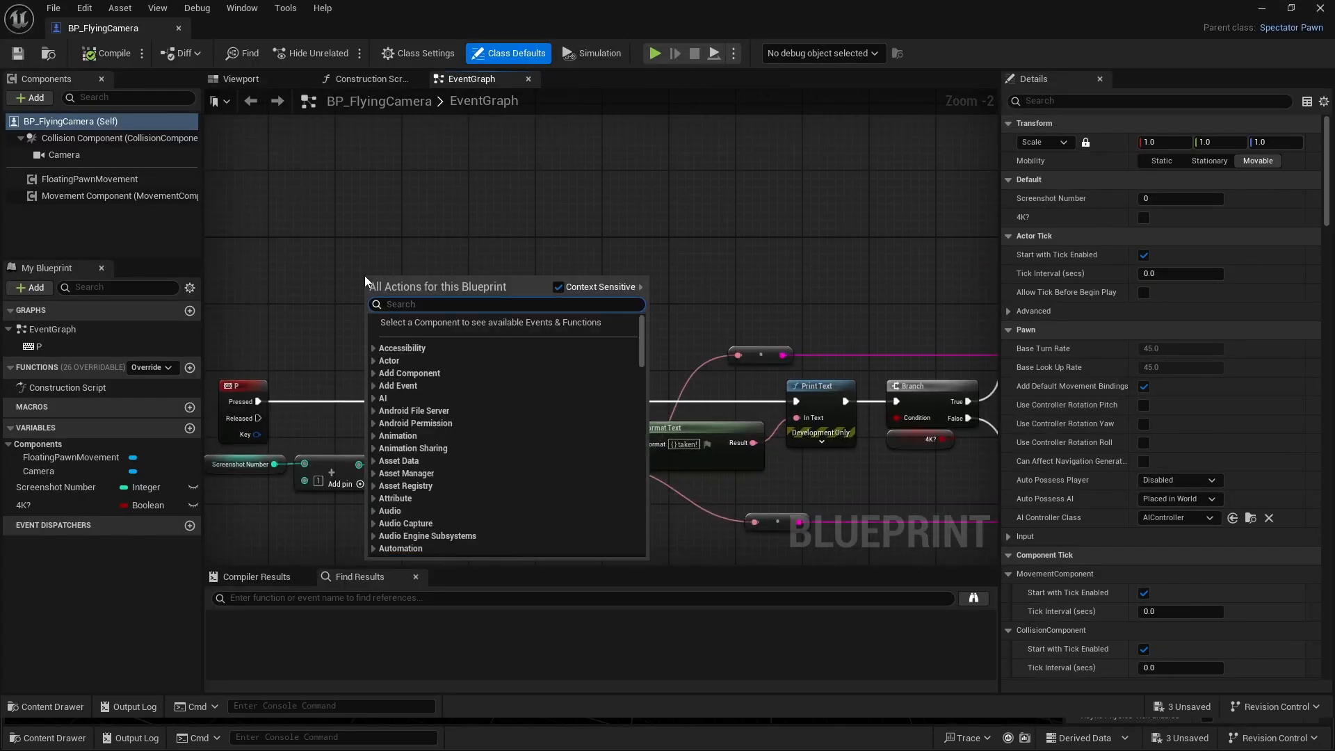
text(event begi)
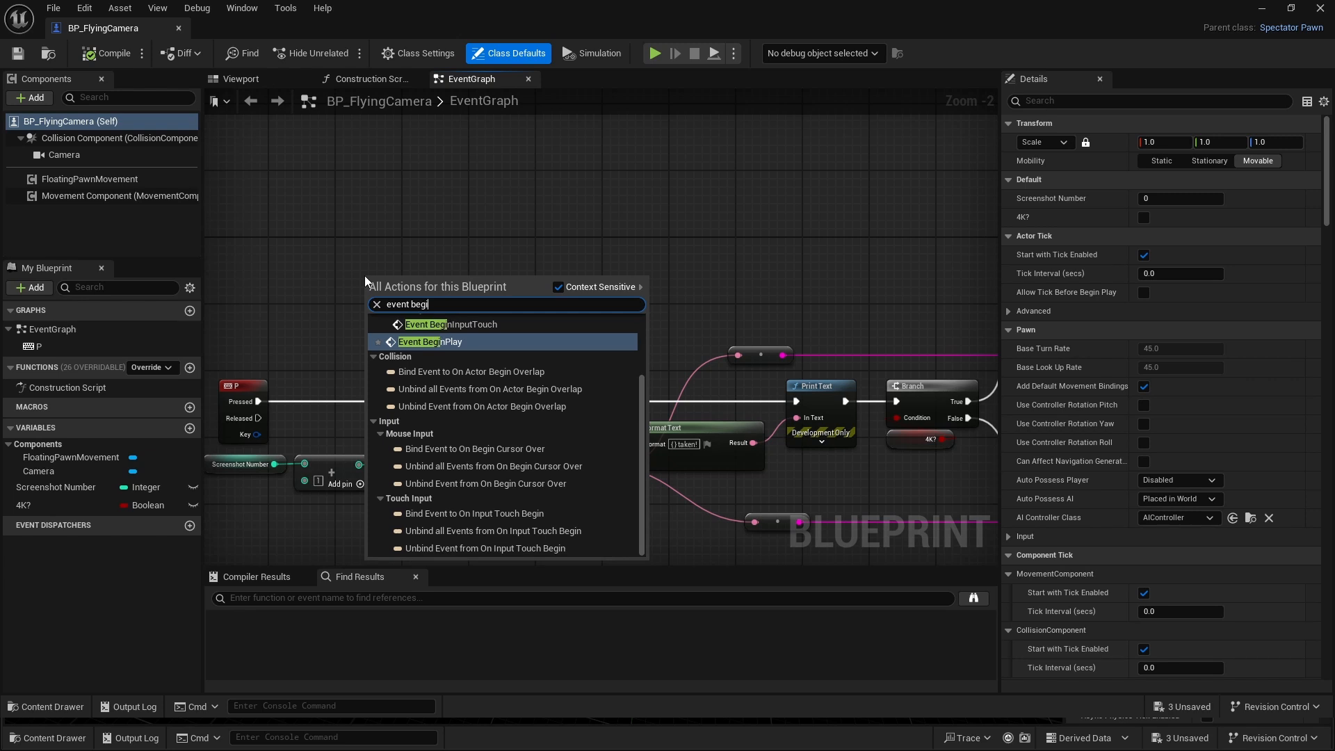
click(450, 339)
right_drag(352, 252, 571, 325)
drag(608, 347, 468, 248)
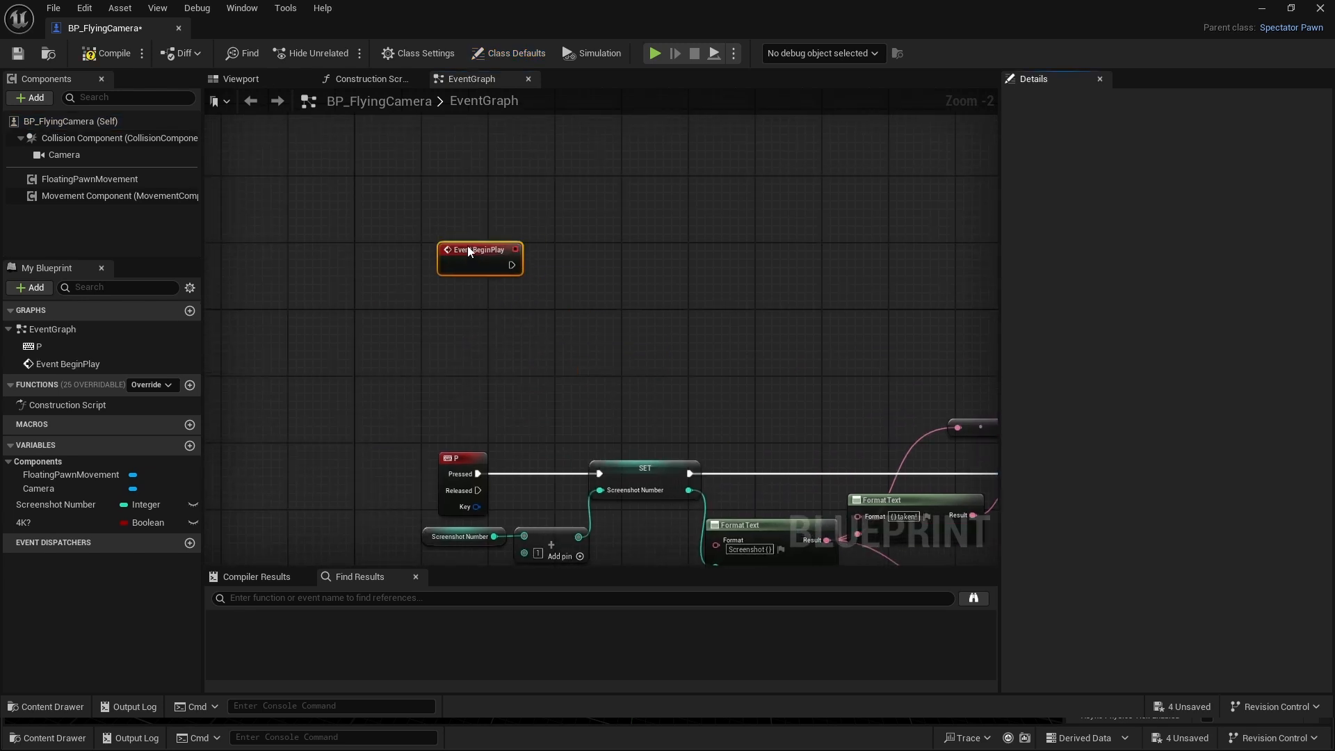
scroll(502, 277, up, 2)
right_drag(465, 283, 410, 292)
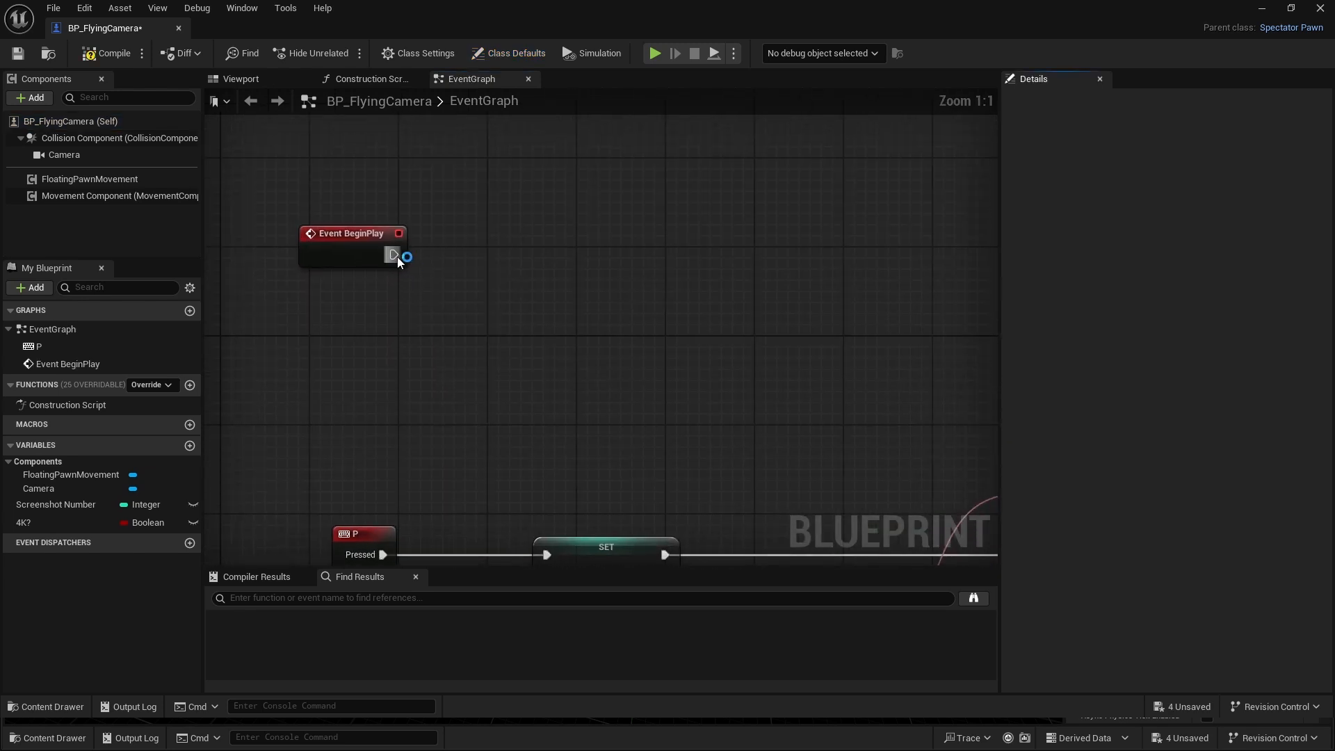
- Connect a Create Widget node to Event BeginPlay and set its class to WB_UI
drag(393, 254, 446, 258)
text(crea)
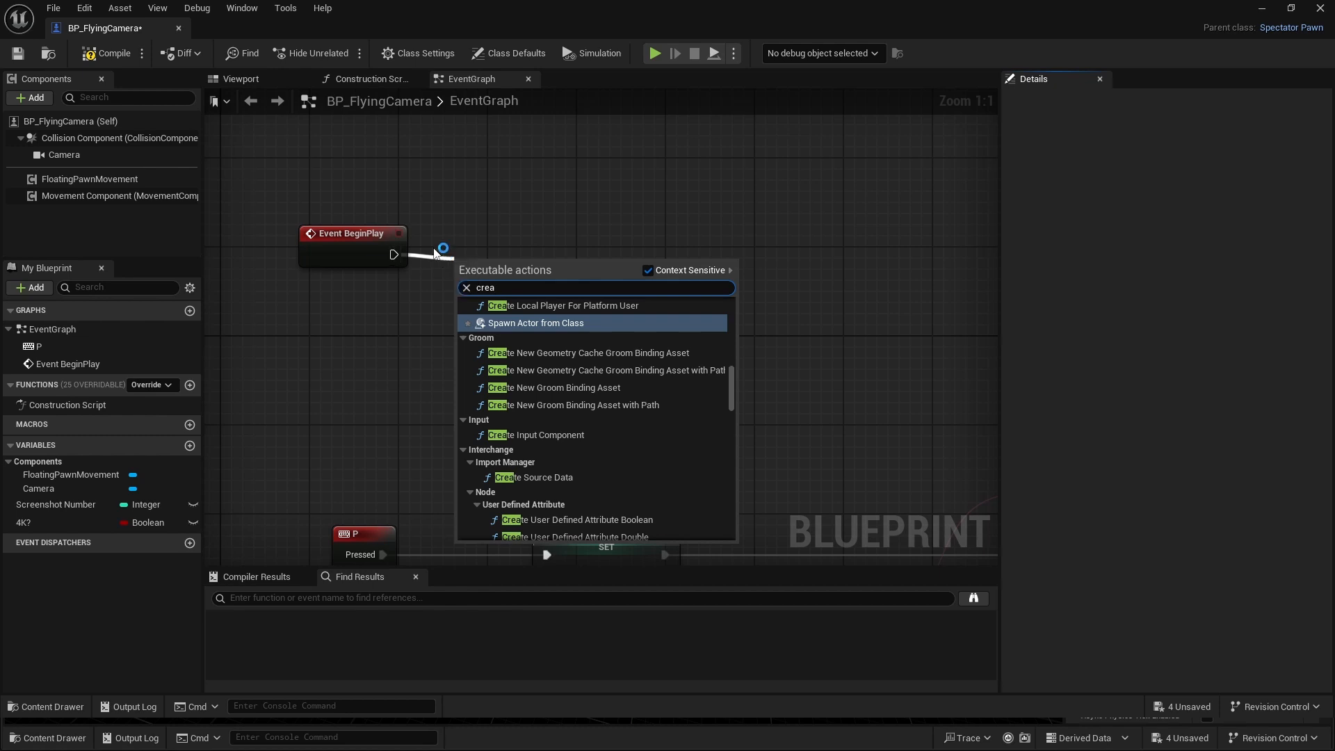
text(te widge)
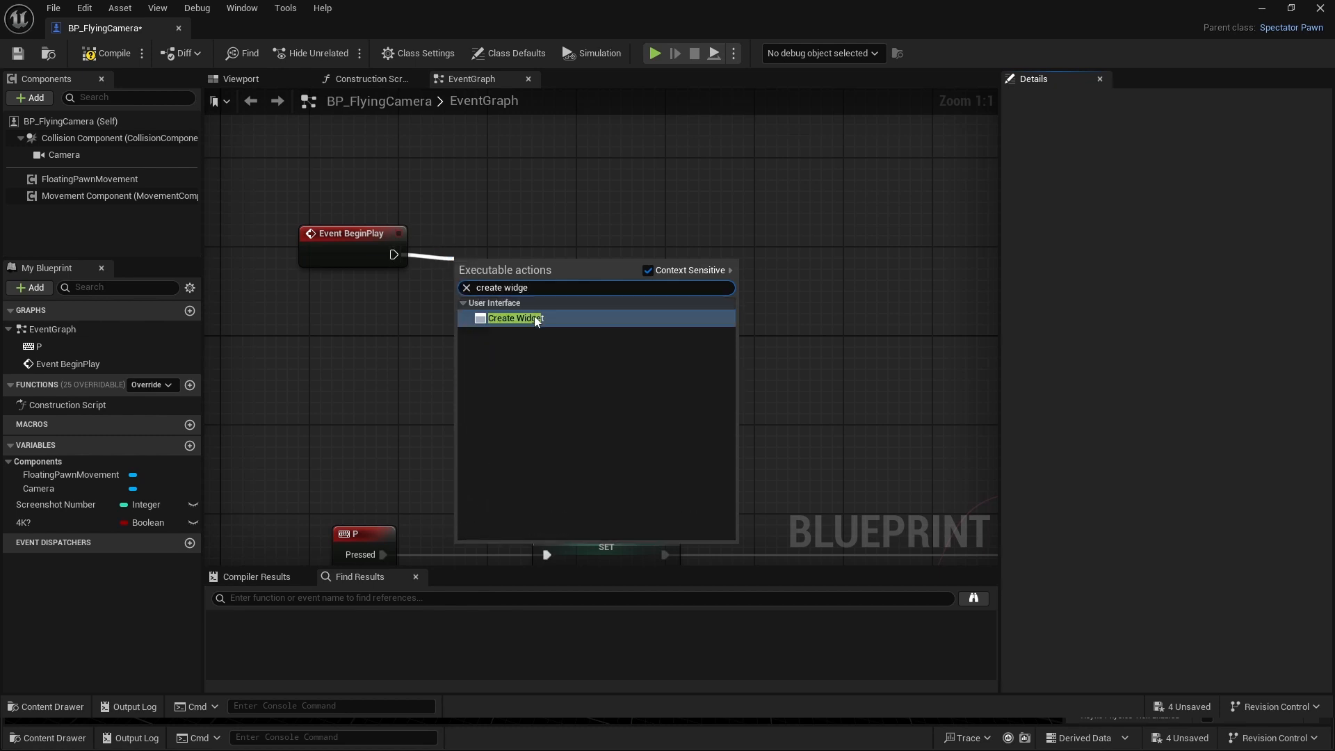
click(536, 320)
key(q)
click(489, 291)
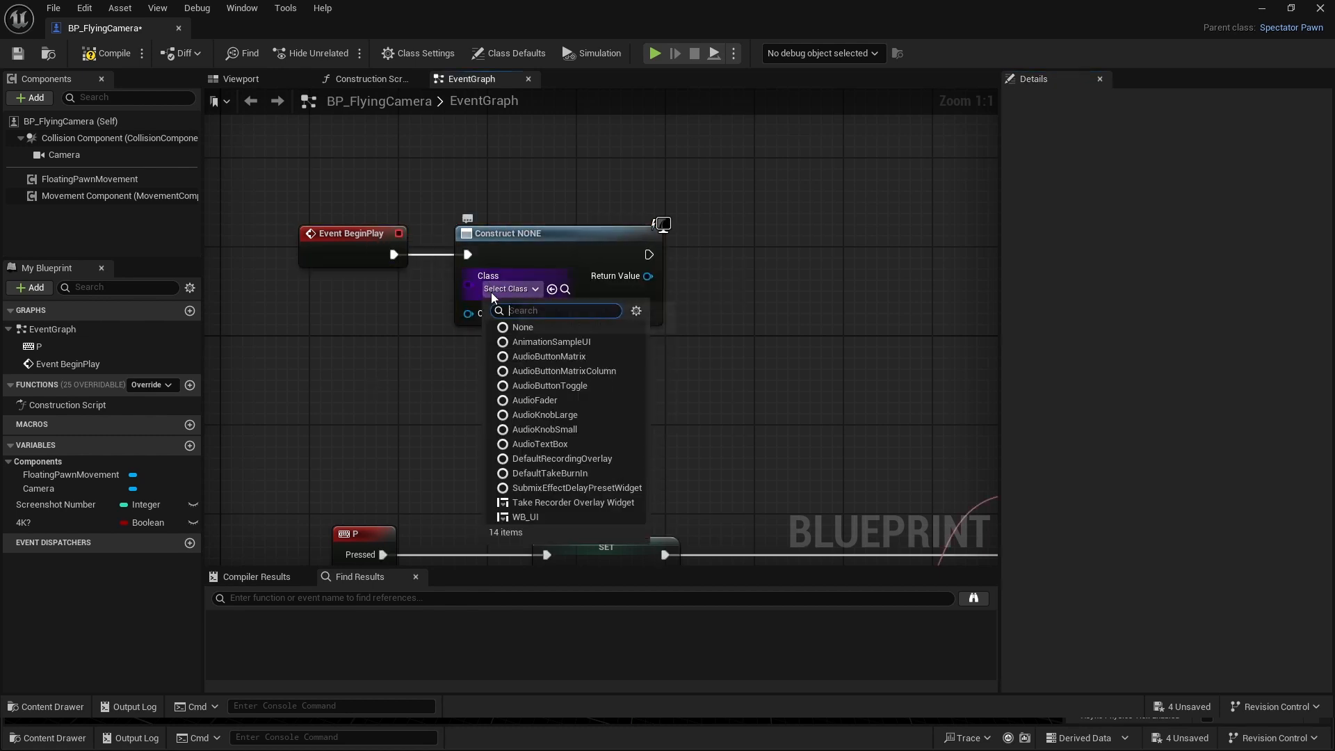
click(530, 516)
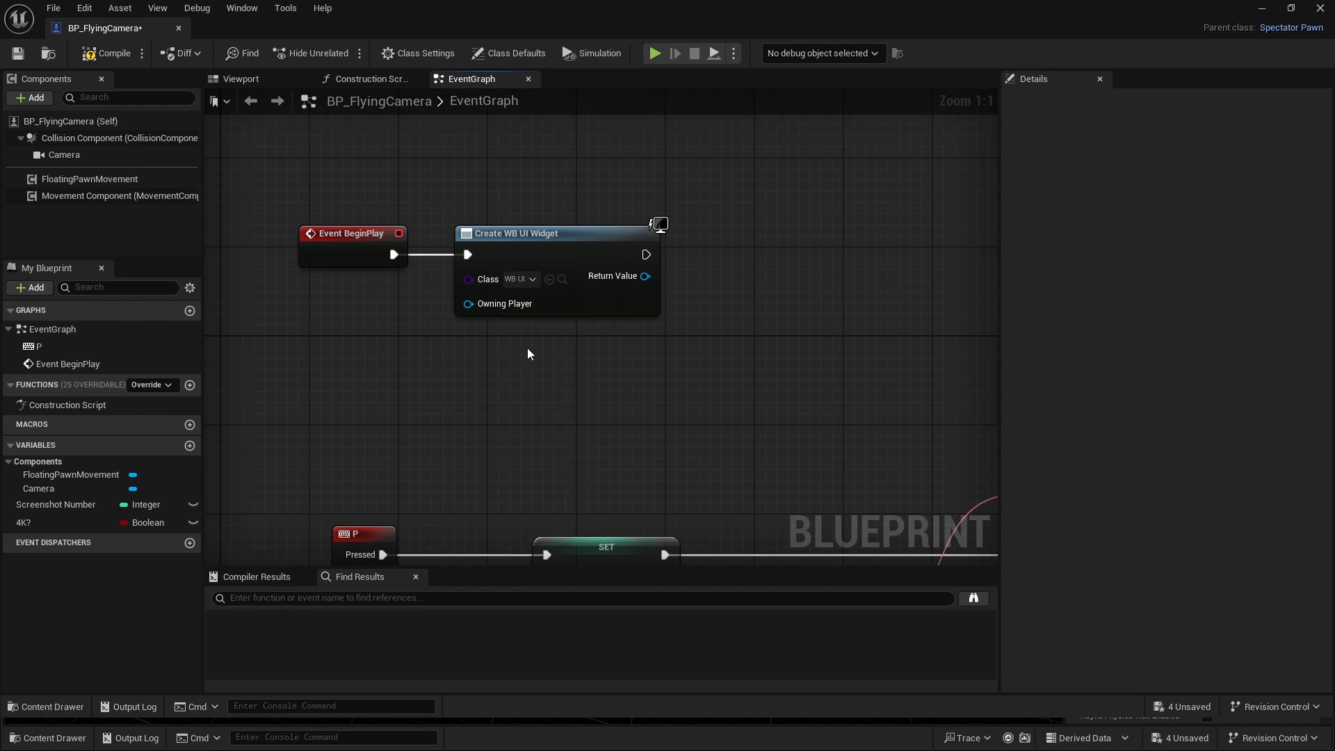
- Connect an Add to Viewport node to the WB_UI widget's Return Value and line it up with the Create Widget node
right_drag(528, 352, 368, 367)
drag(506, 295, 547, 289)
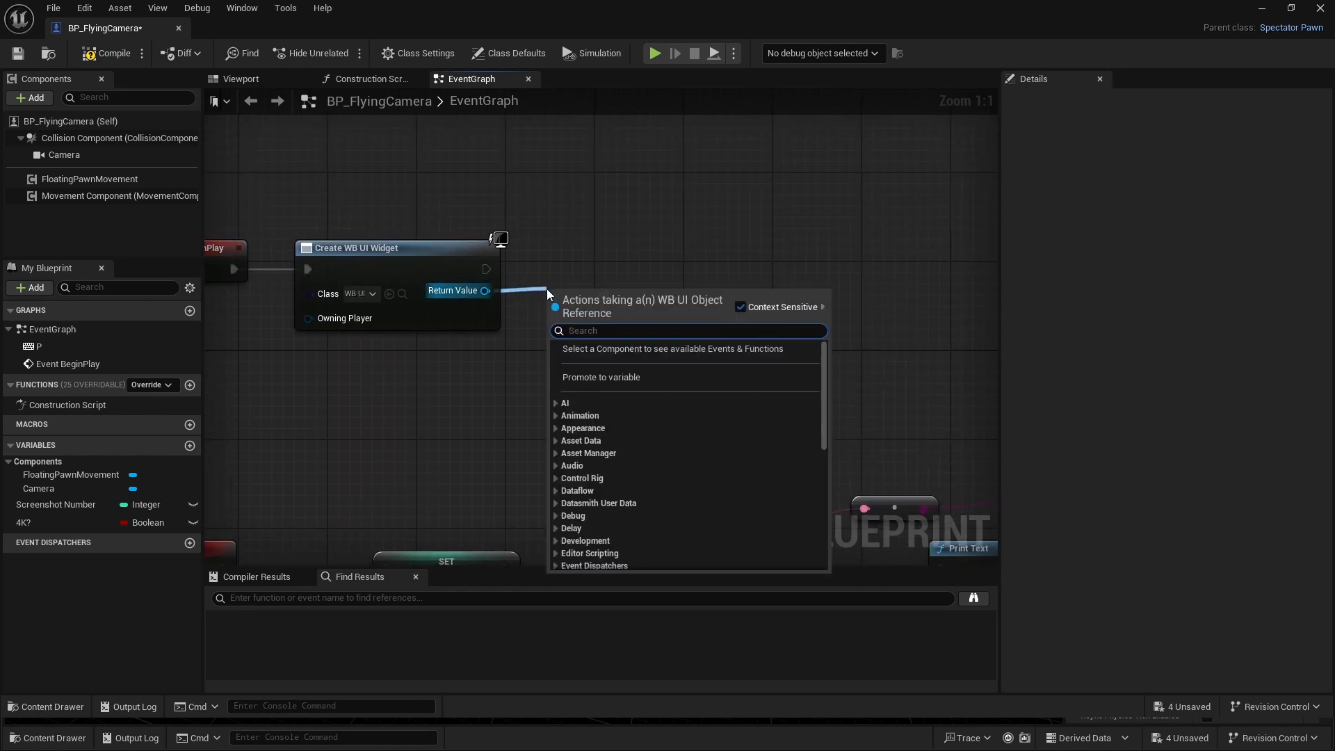
text(add to)
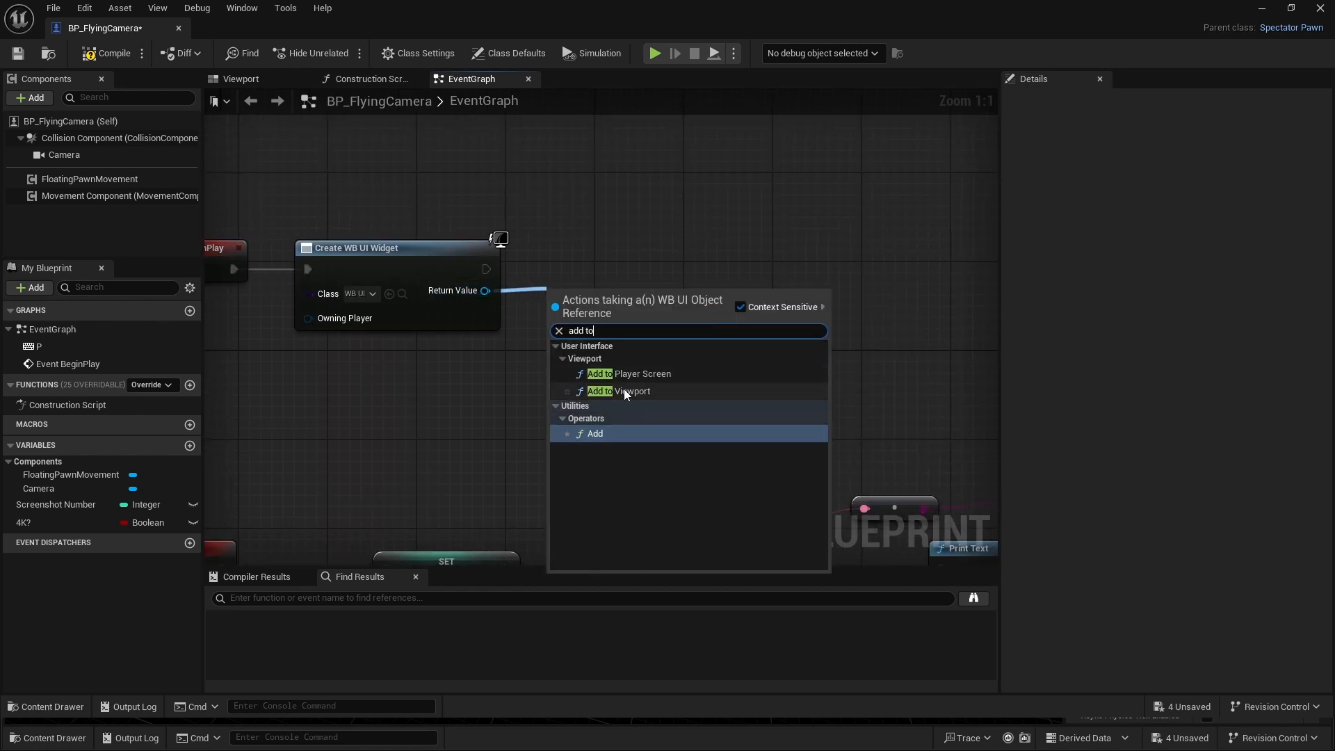
click(624, 391)
ctrl+click(460, 274)
key(q)
click(477, 450)
right_drag(503, 452, 605, 455)
scroll(604, 455, down, 1)
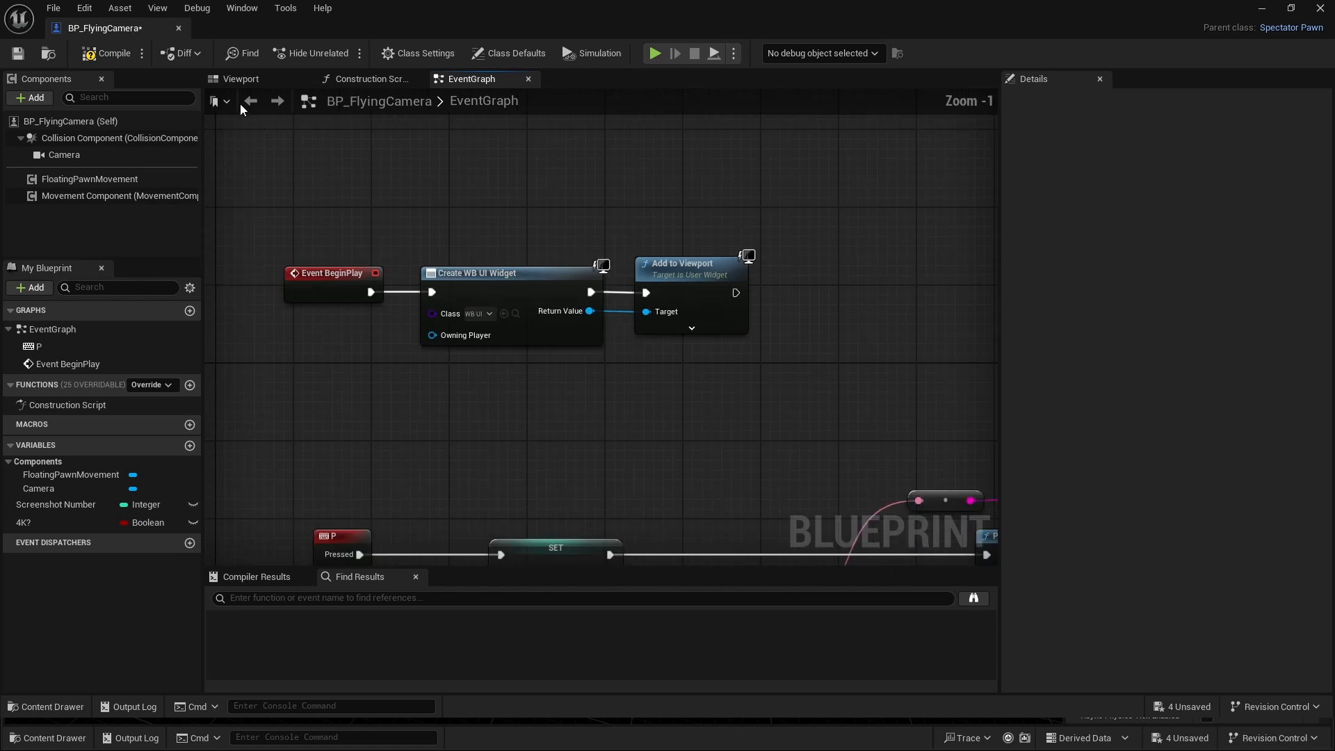
- Compile and save BP_FlyingCamera and dock its editor in the main window beside Level_EMpty
click(91, 59)
click(15, 58)
drag(67, 30, 299, 32)
- Open the WB_UI widget for editing and add a Canvas Panel as its root
click(88, 29)
click(47, 738)
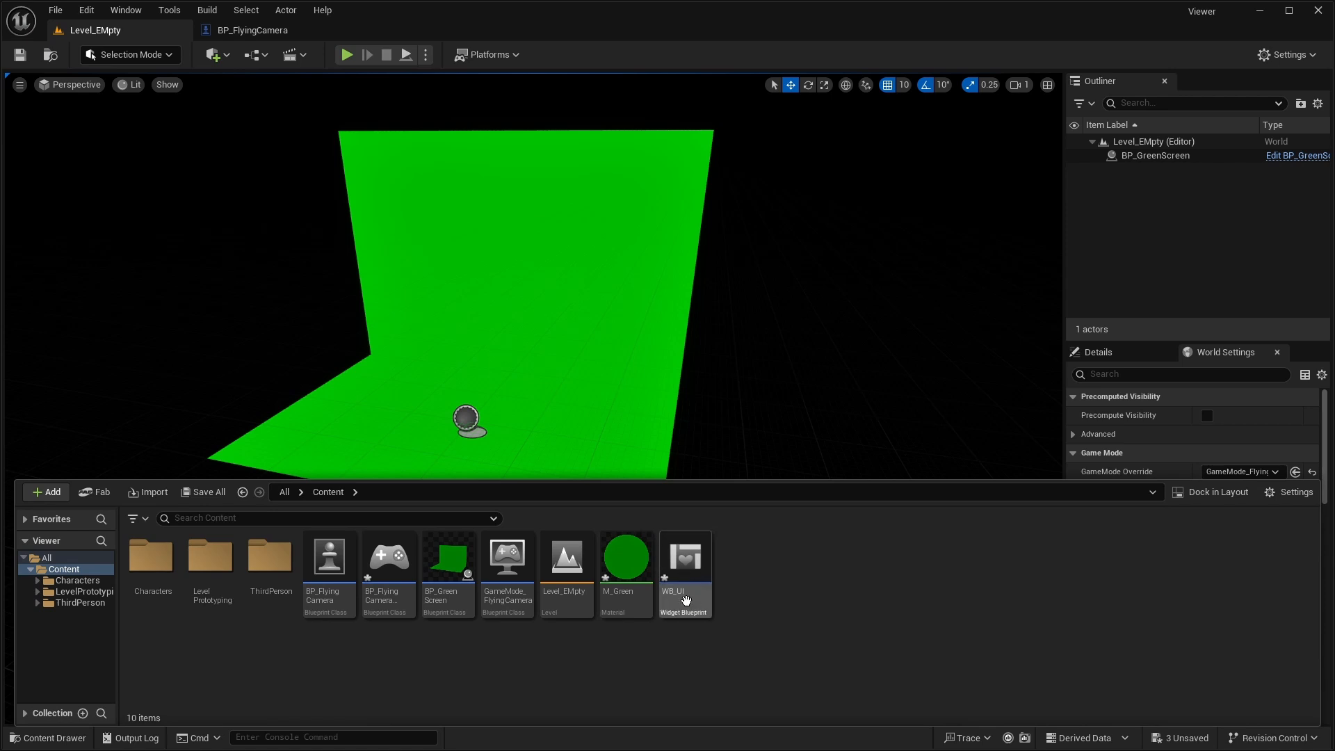
double_click(701, 566)
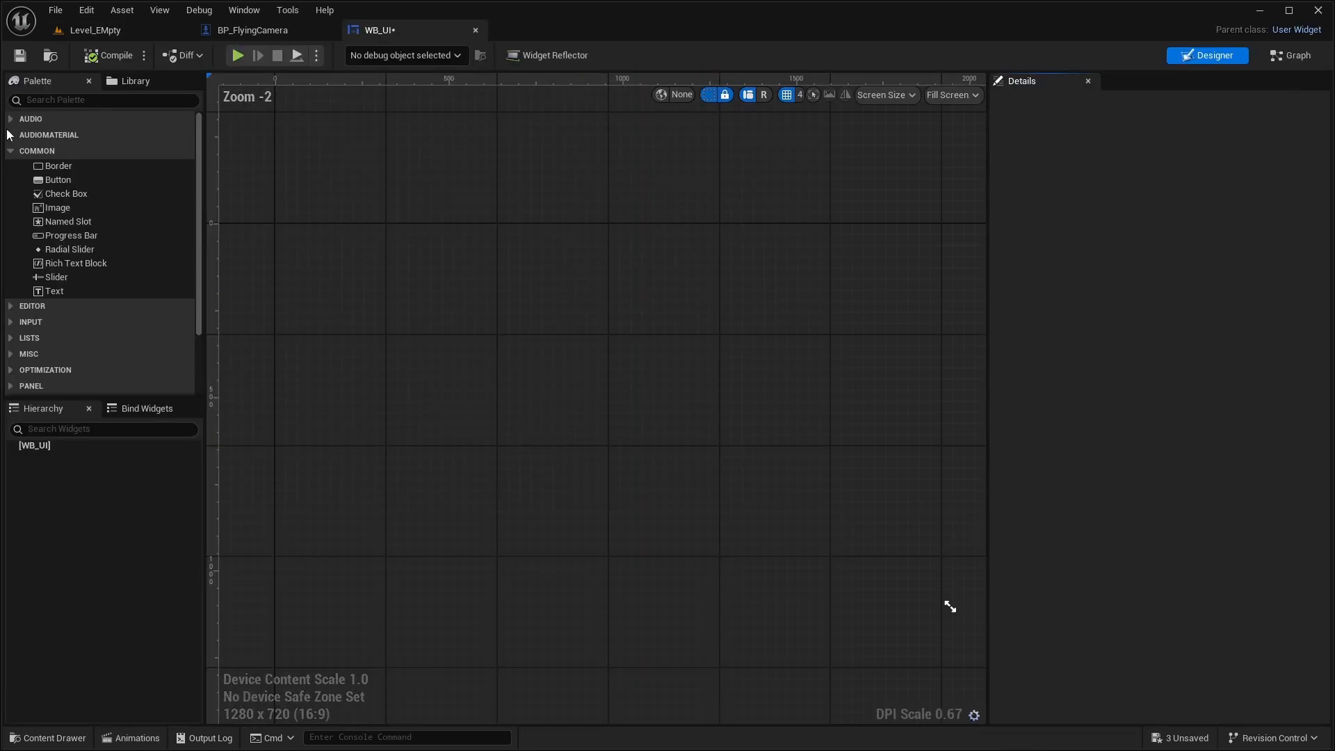
click(39, 99)
text(canvas)
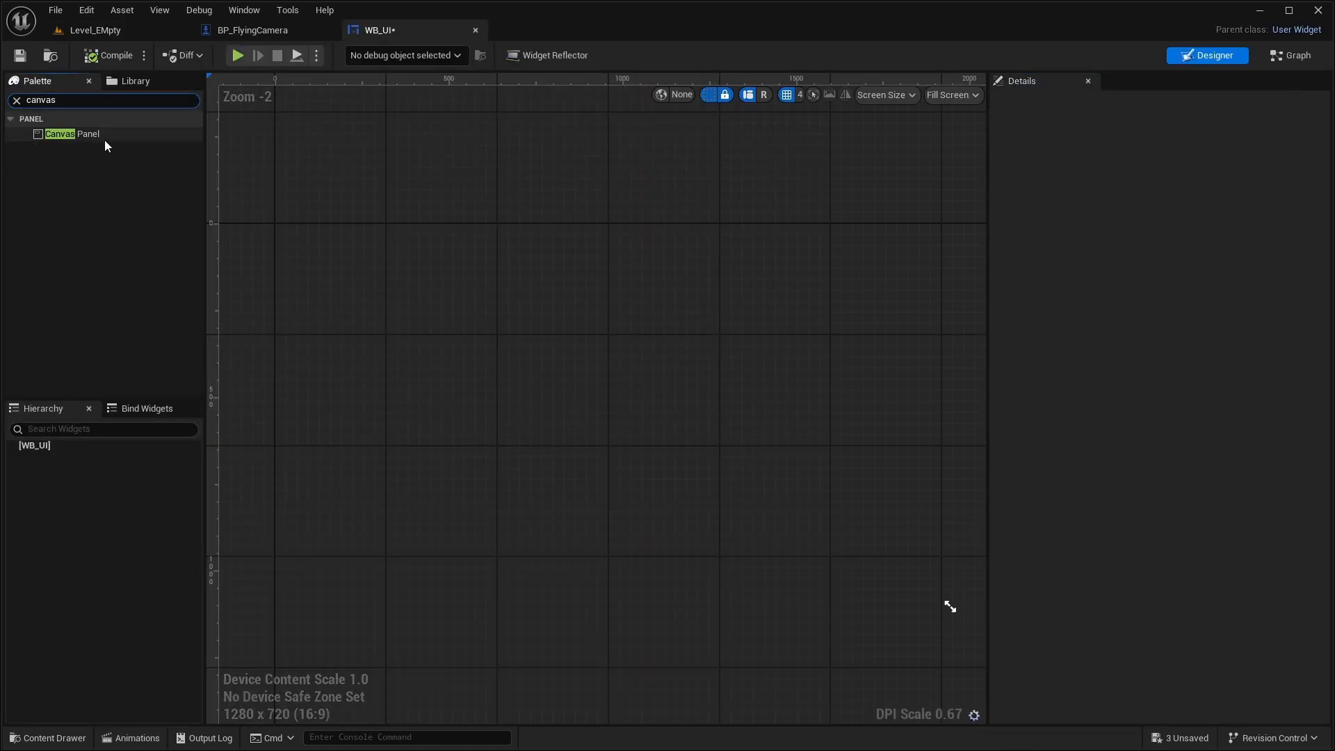
drag(105, 136, 559, 327)
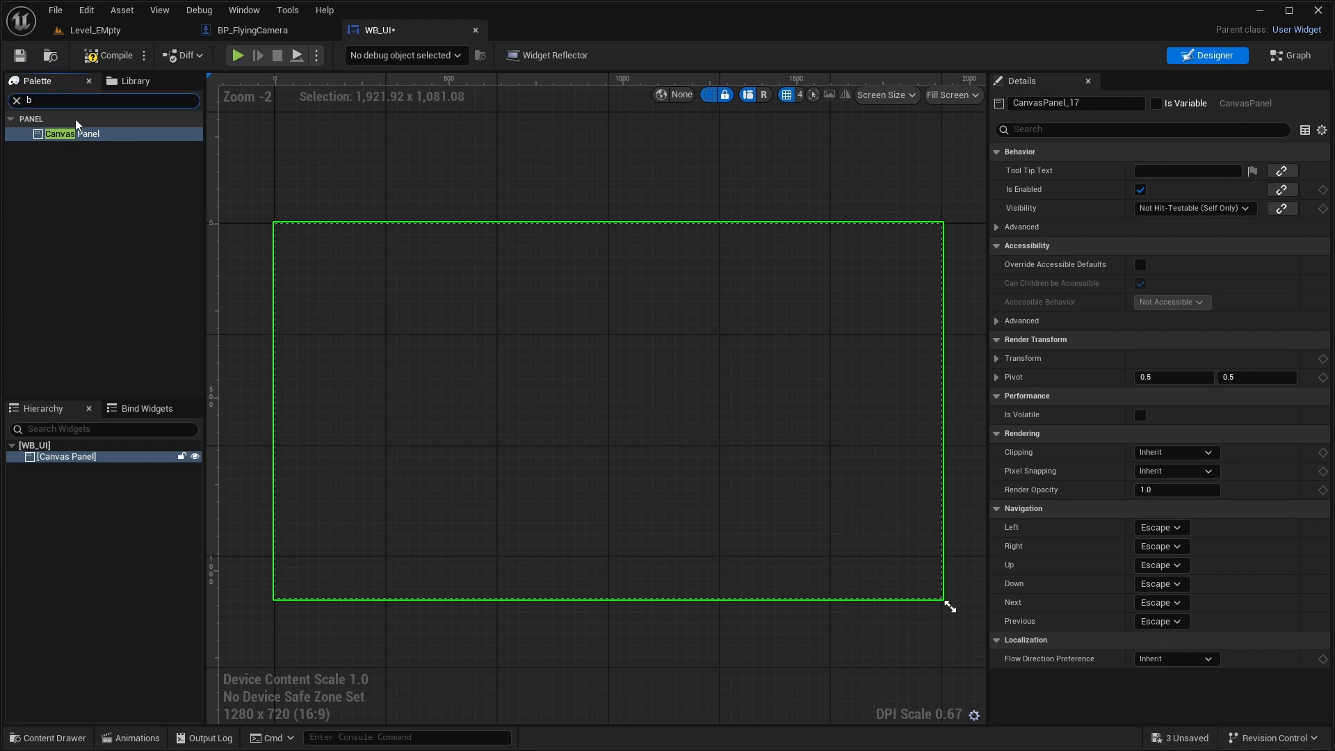
- Add a Vertical Box inside the Canvas Panel
key(BackSpace)
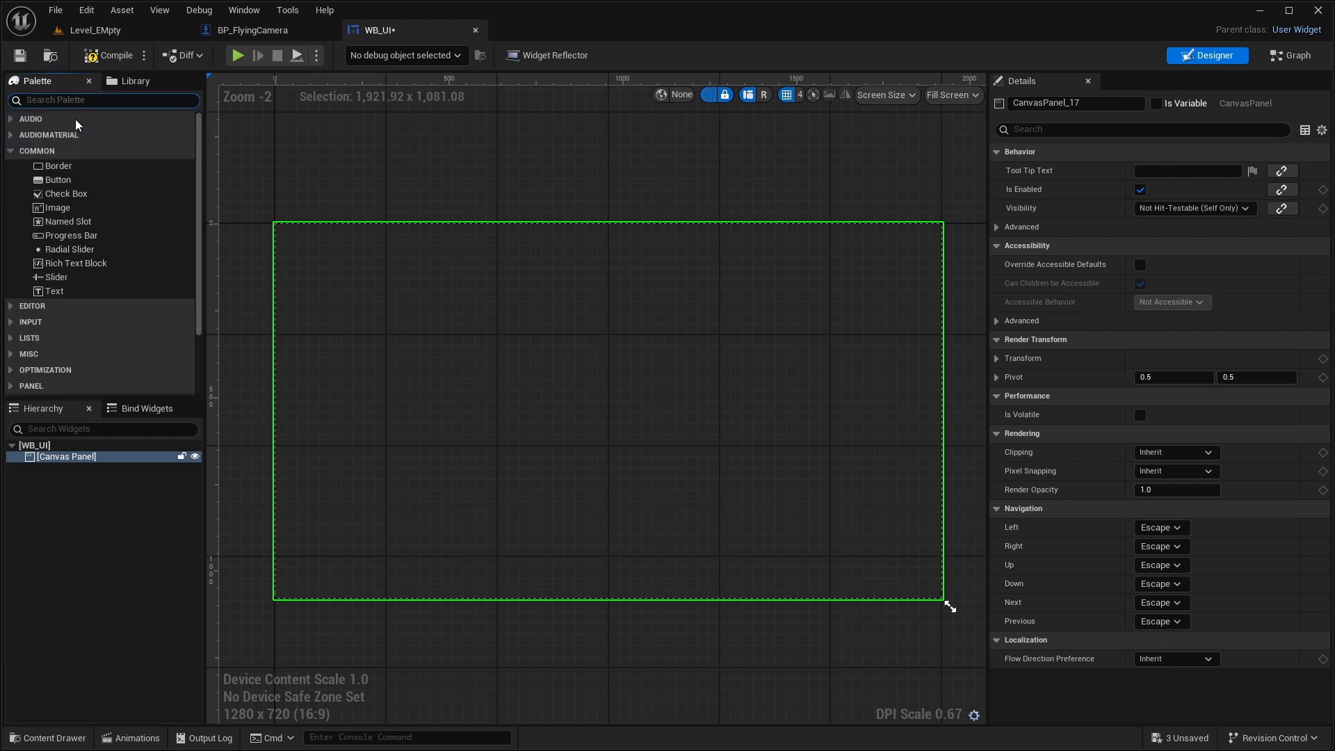
text(verti)
drag(69, 133, 121, 453)
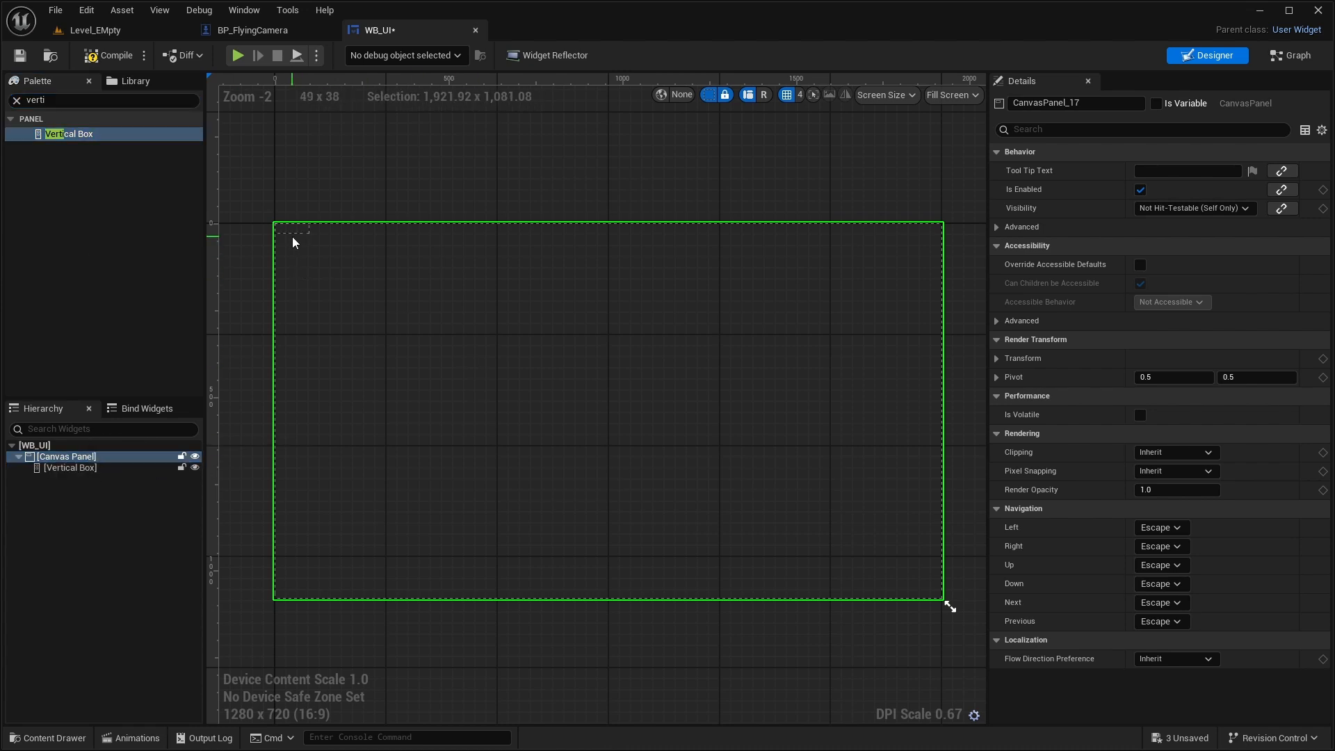
- Add a Border to the Canvas Panel and nest the Vertical Box inside it
text(bo)
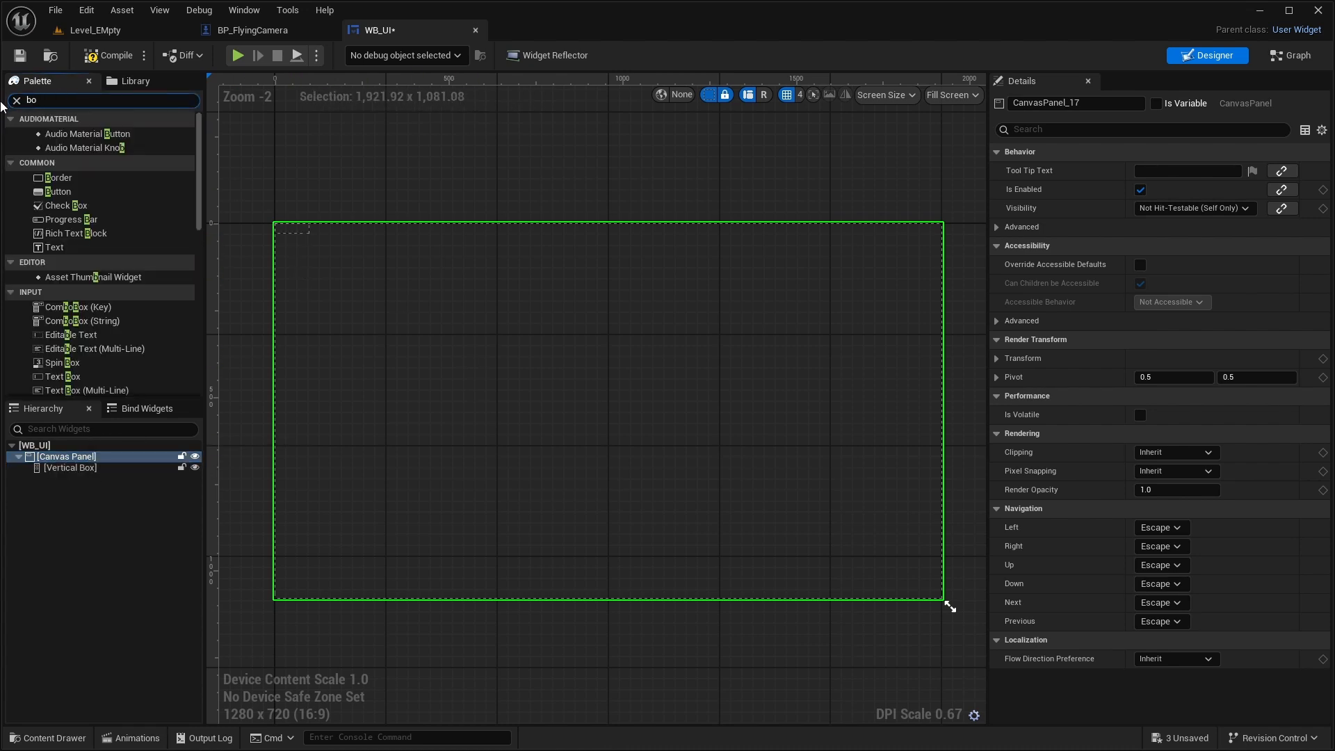
text(rder)
drag(58, 134, 80, 478)
click(82, 468)
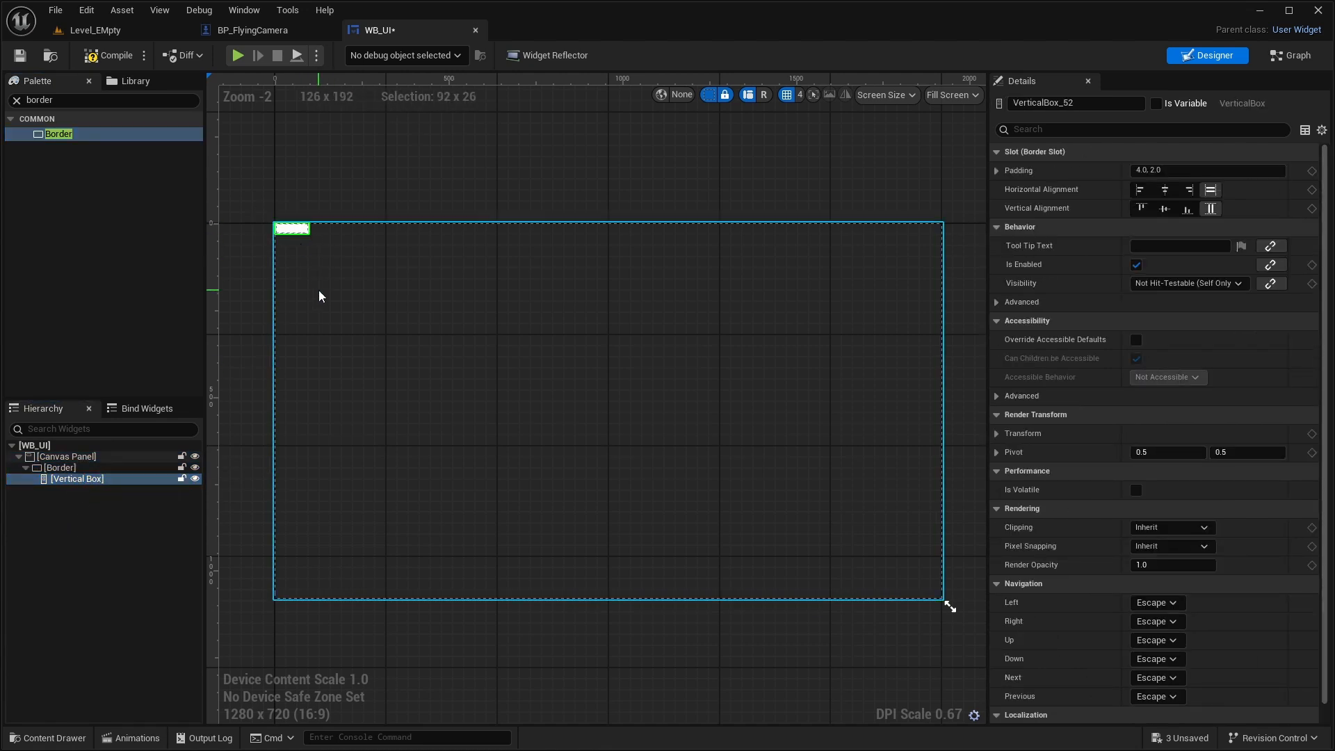
- Anchor the Border to the canvas's top-left corner and resize it to about 262 × 413 at position 24, 24
scroll(334, 289, up, 2)
click(86, 470)
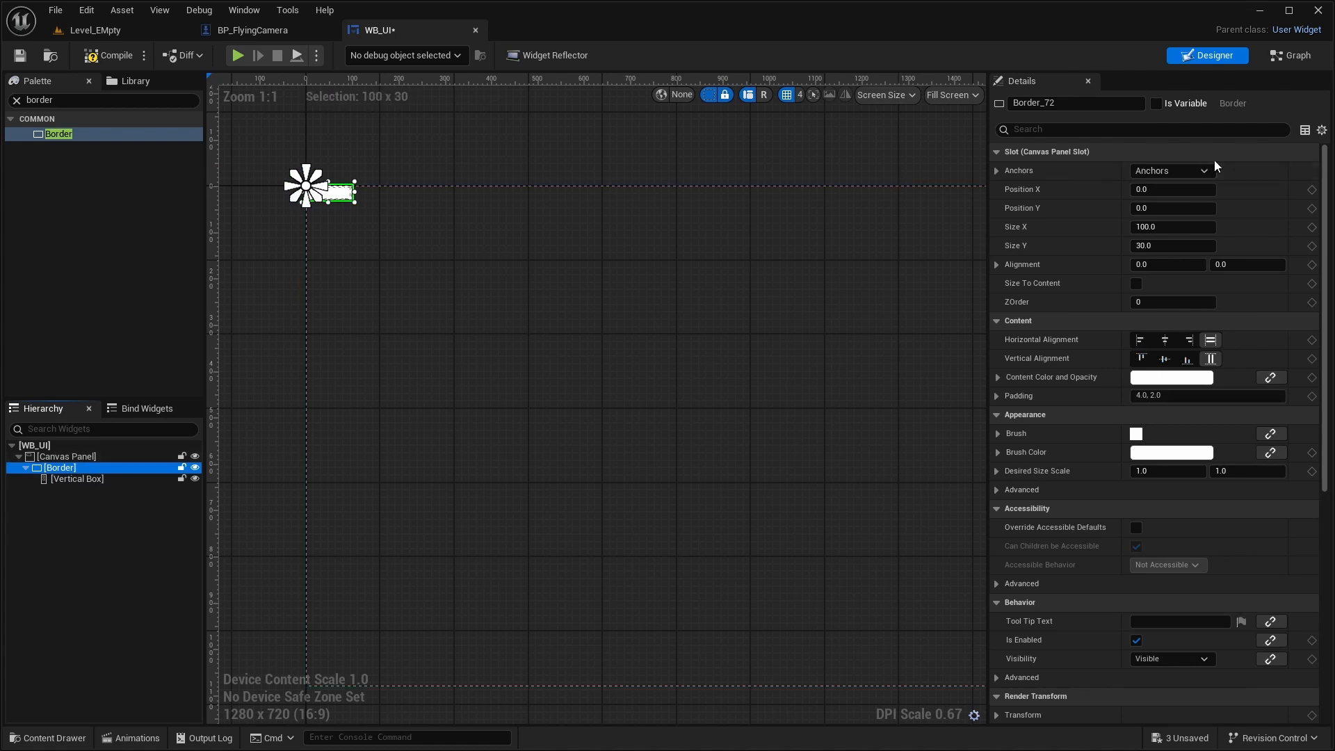
click(1195, 169)
click(1165, 210)
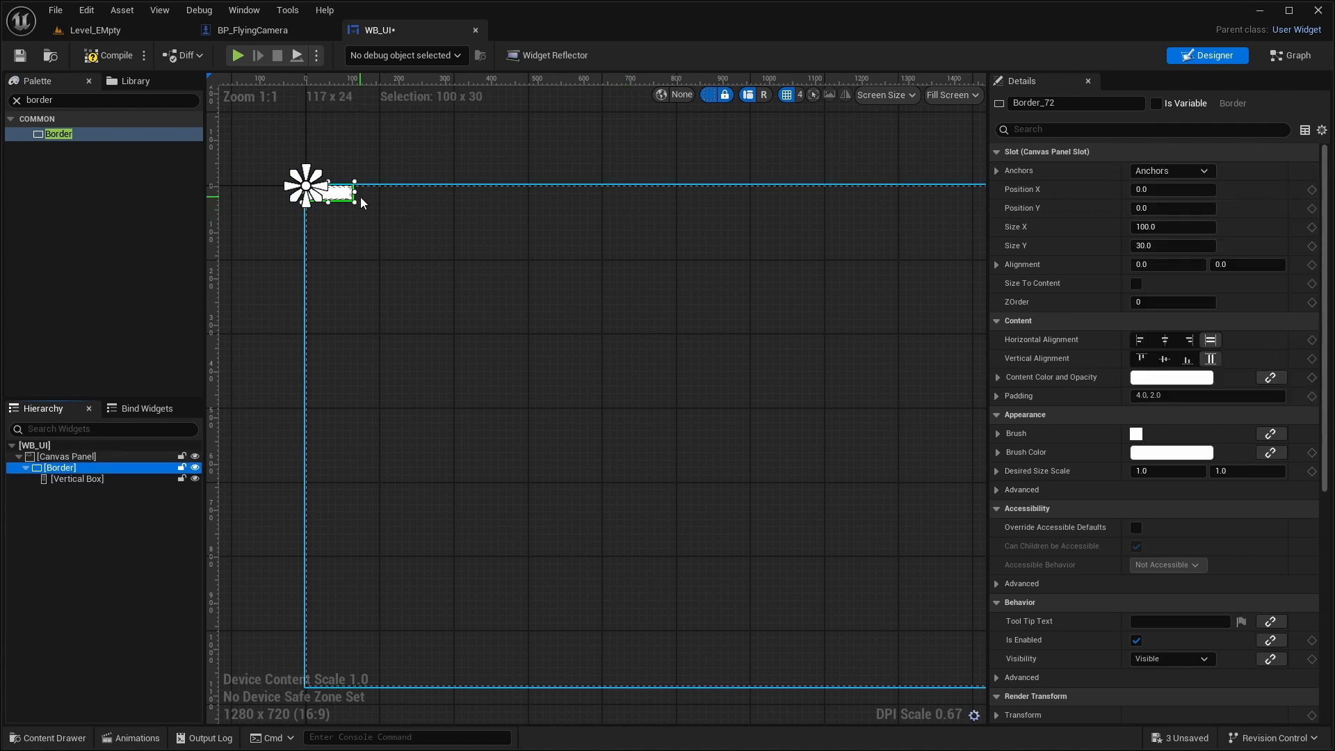
drag(348, 199, 440, 391)
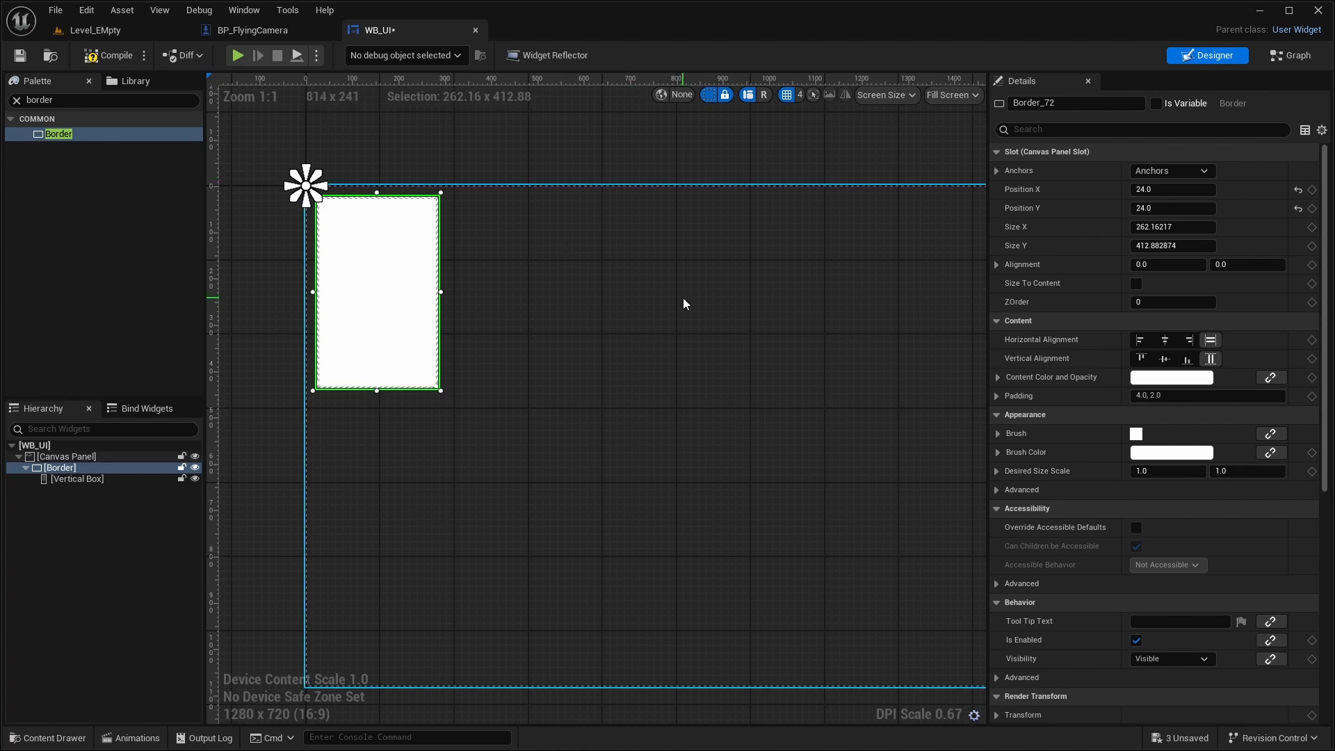
- Set the Border's brush color to a semi-transparent orange
click(998, 452)
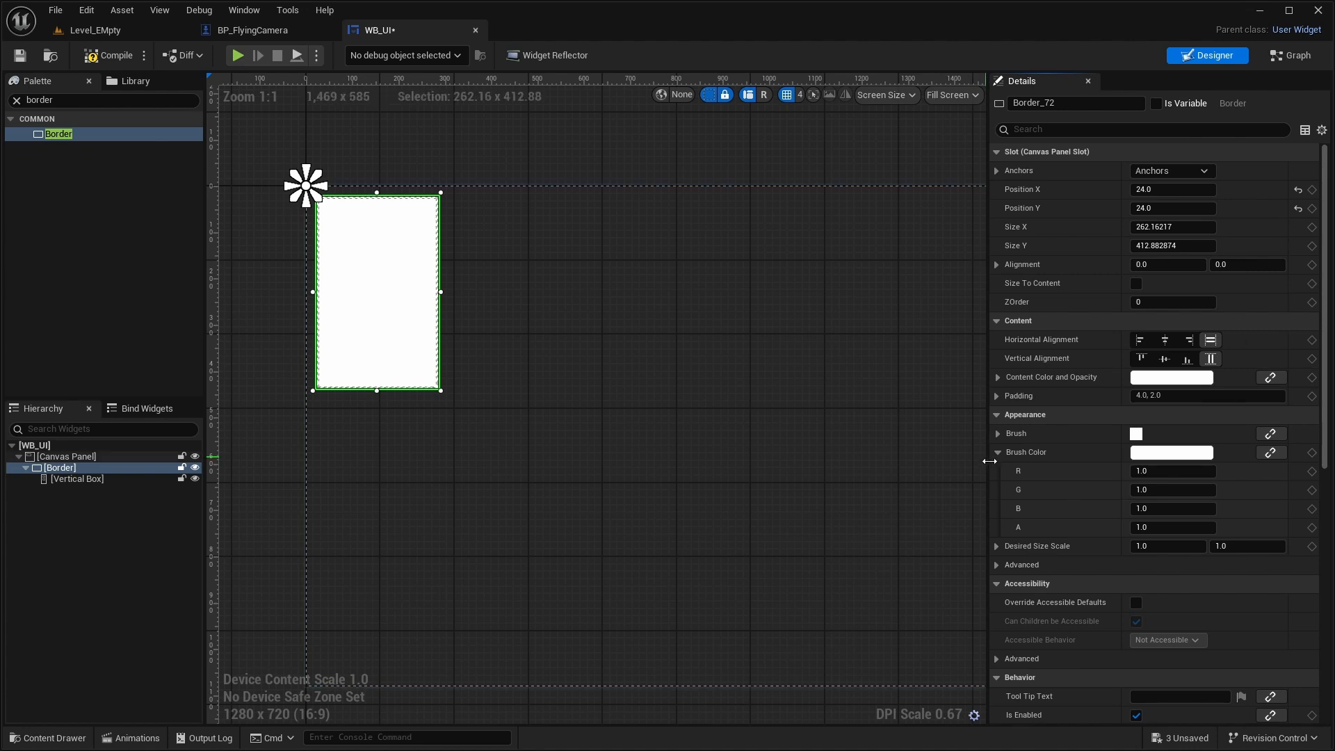
click(1152, 453)
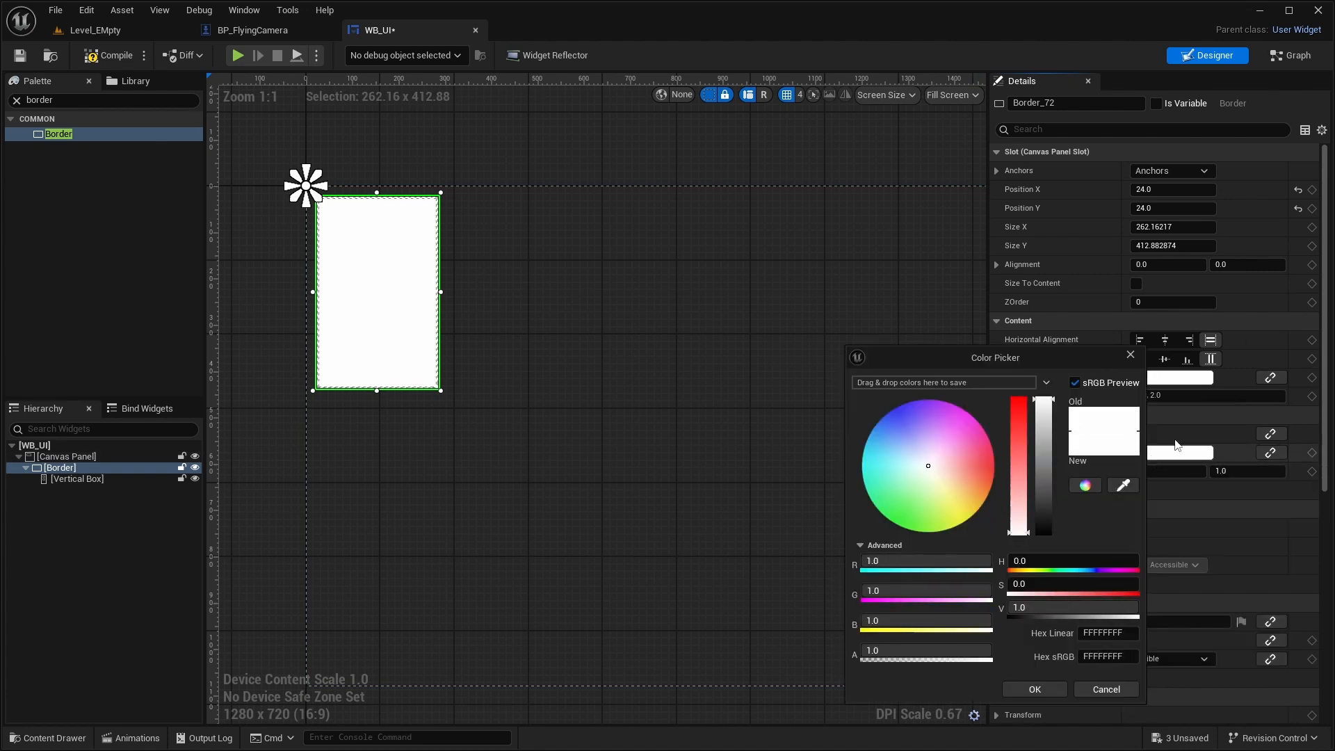
mouse_move(946, 464)
mouse_down()
mouse_move(981, 516)
mouse_move(975, 477)
mouse_move(968, 527)
mouse_move(999, 491)
mouse_move(995, 507)
mouse_up()
mouse_move(953, 661)
mouse_down()
mouse_move(966, 650)
mouse_move(946, 650)
mouse_up()
click(1035, 689)
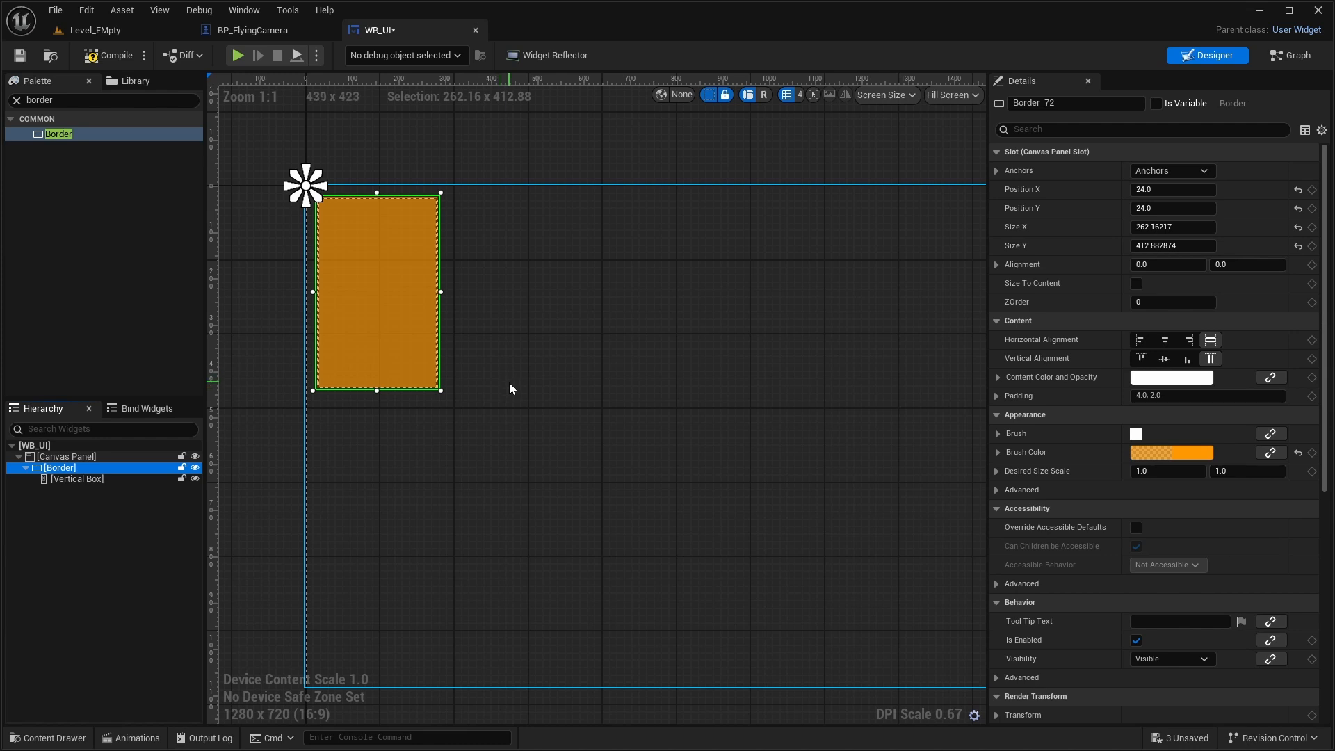
click(223, 322)
- Add a Horizontal Box inside the Vertical Box
scroll(337, 361, up, 2)
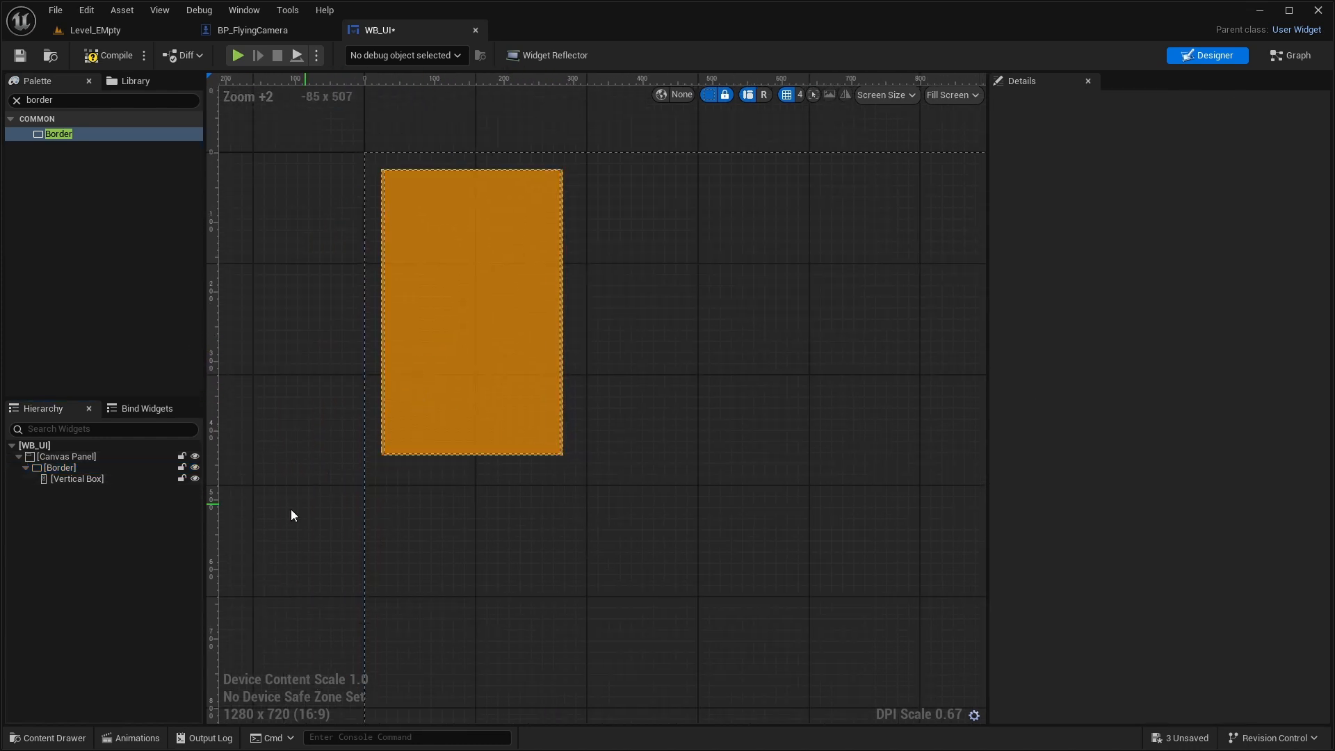
click(17, 101)
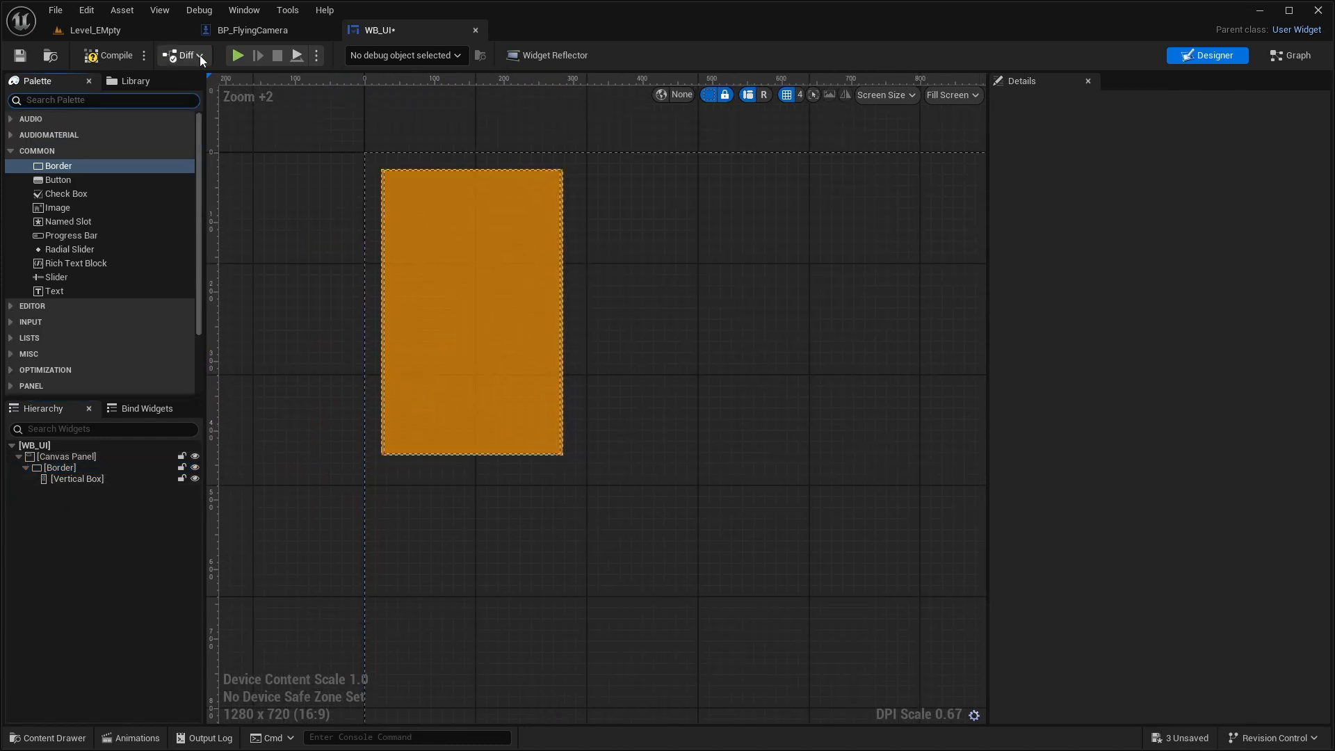
text(hori)
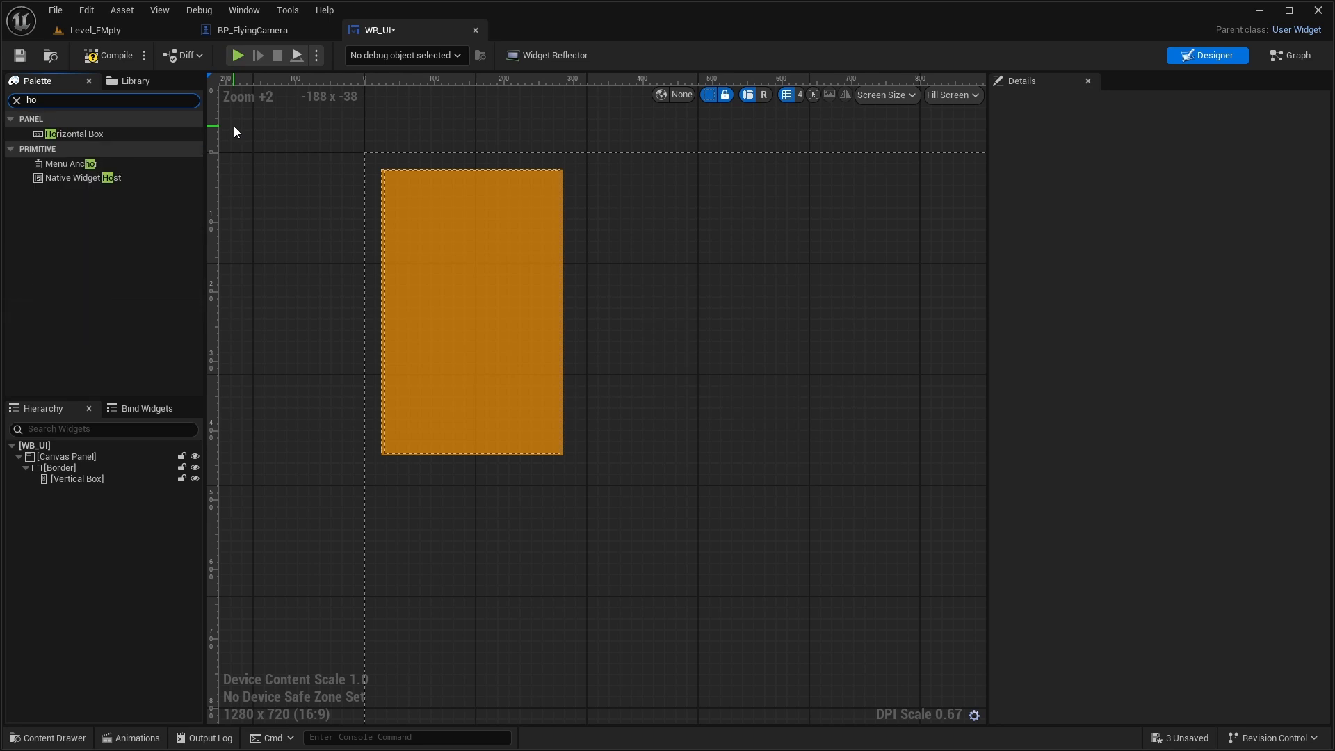
click(90, 134)
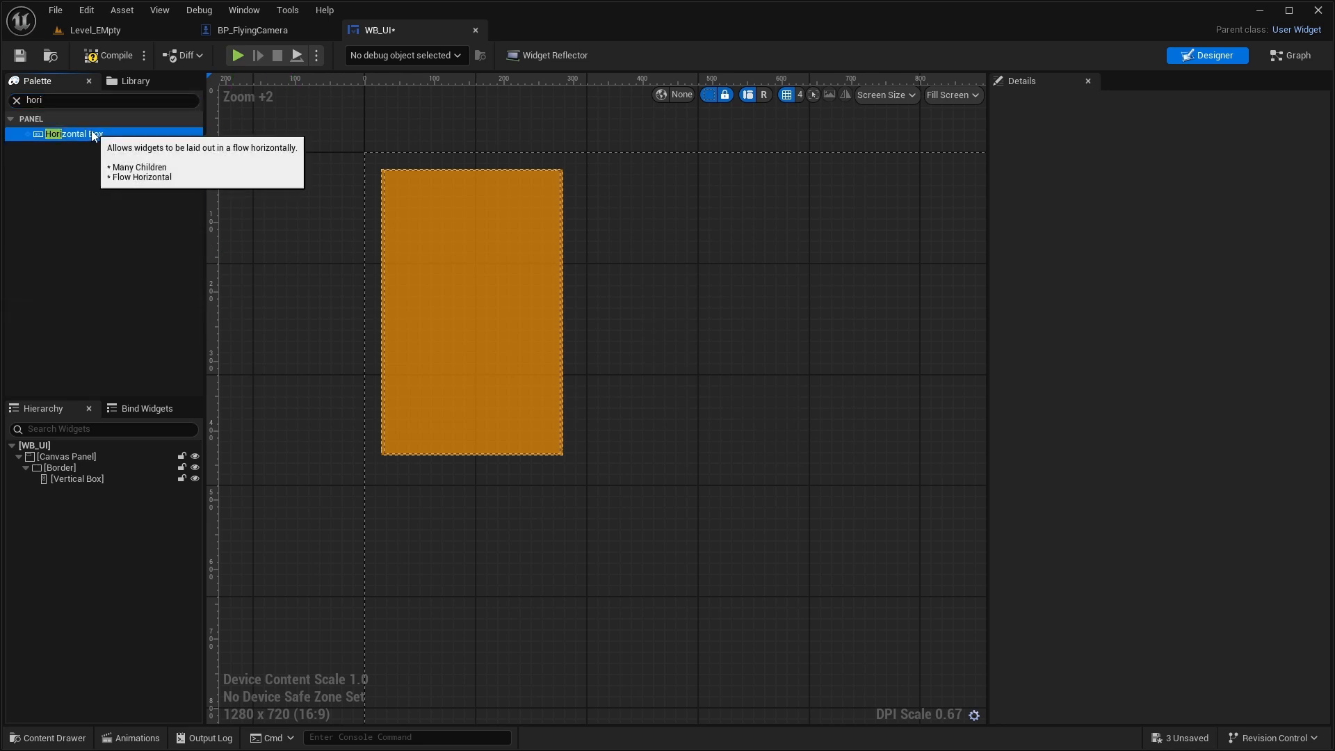
drag(92, 138, 85, 478)
click(75, 490)
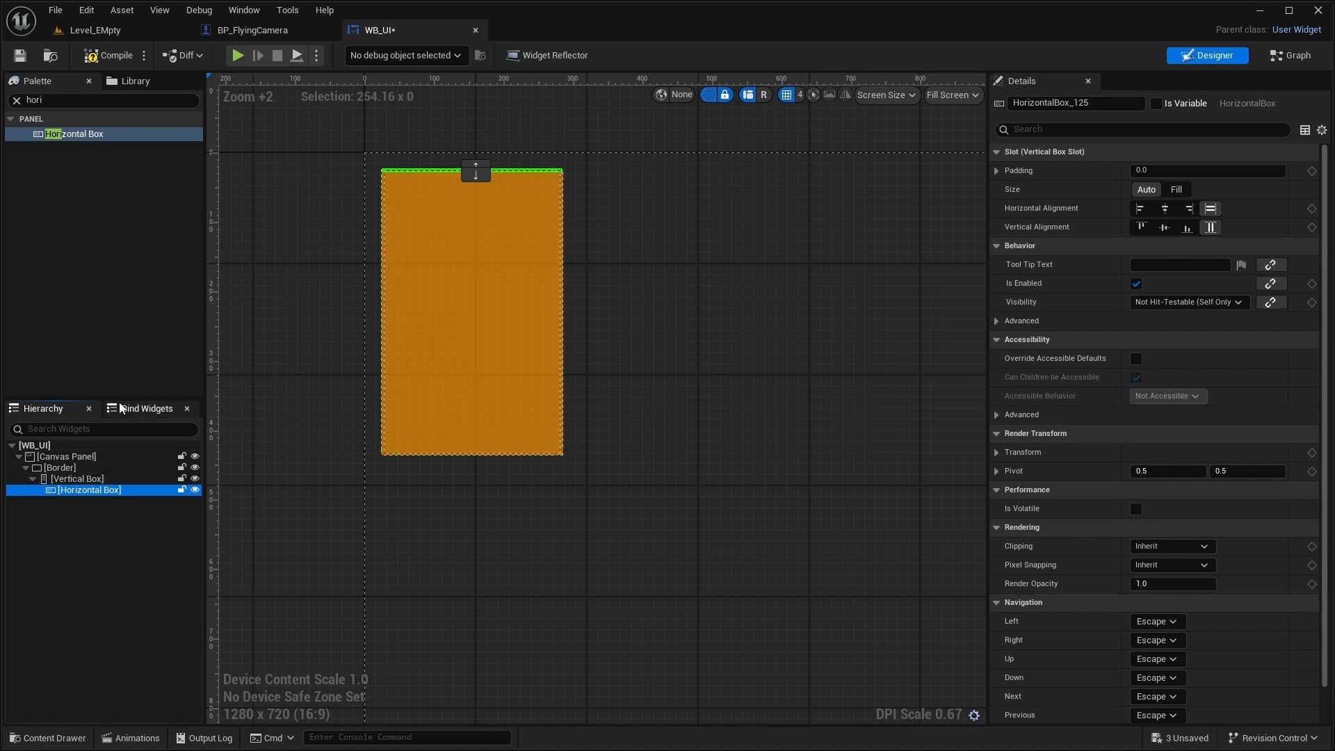
- Add a Text widget inside the Horizontal Box
click(20, 101)
click(18, 101)
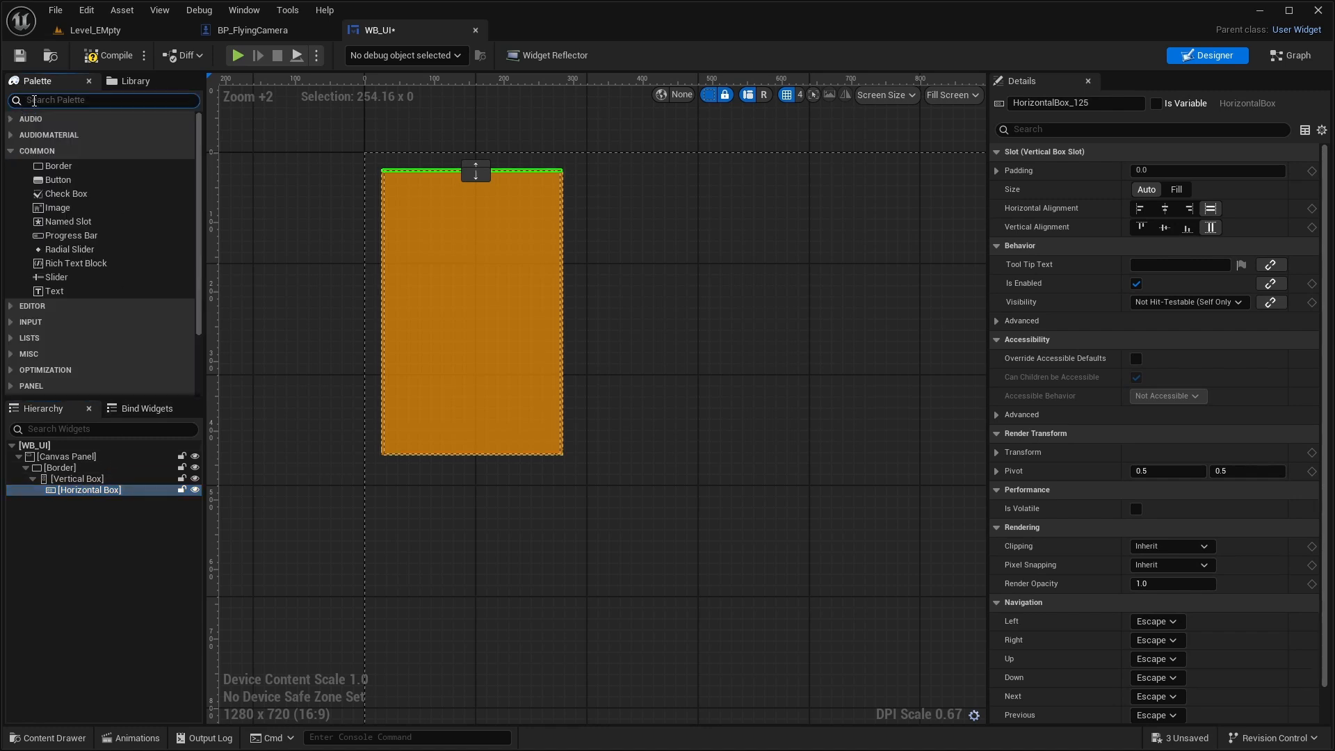
text(text)
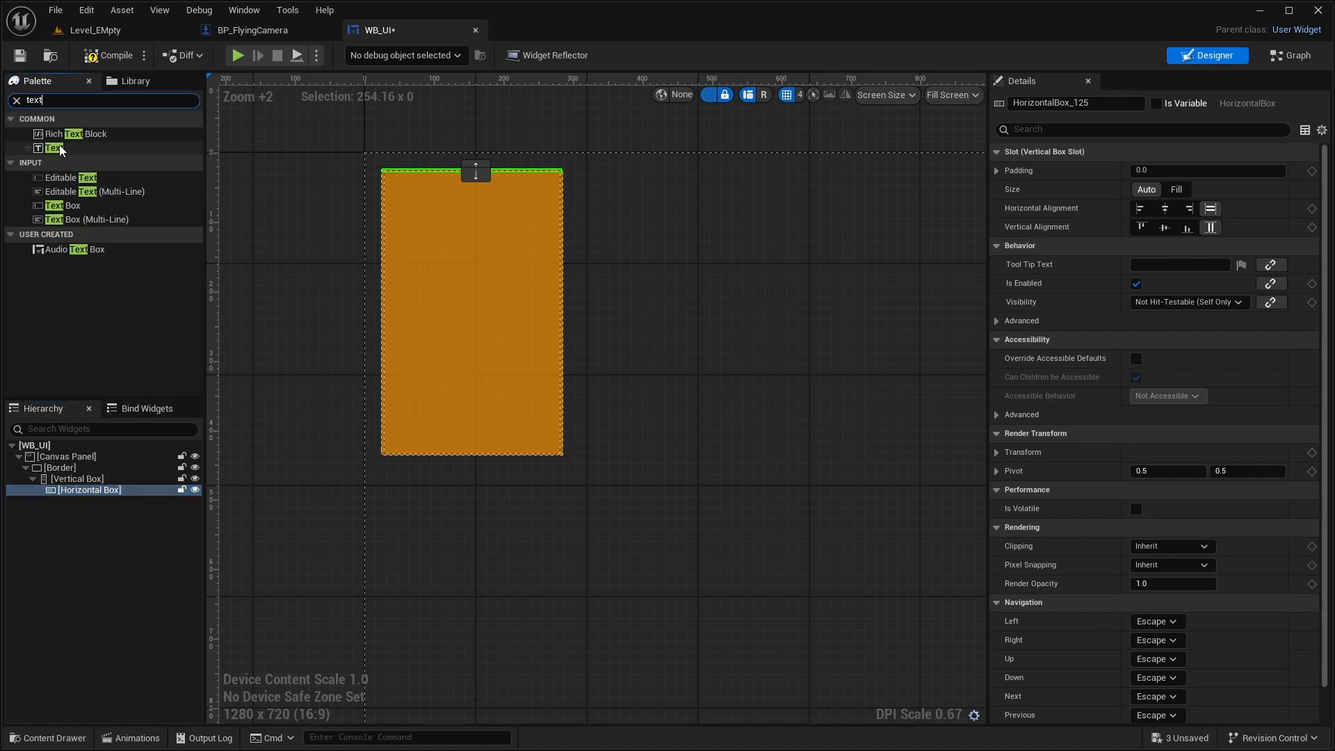
click(72, 149)
drag(195, 462, 120, 491)
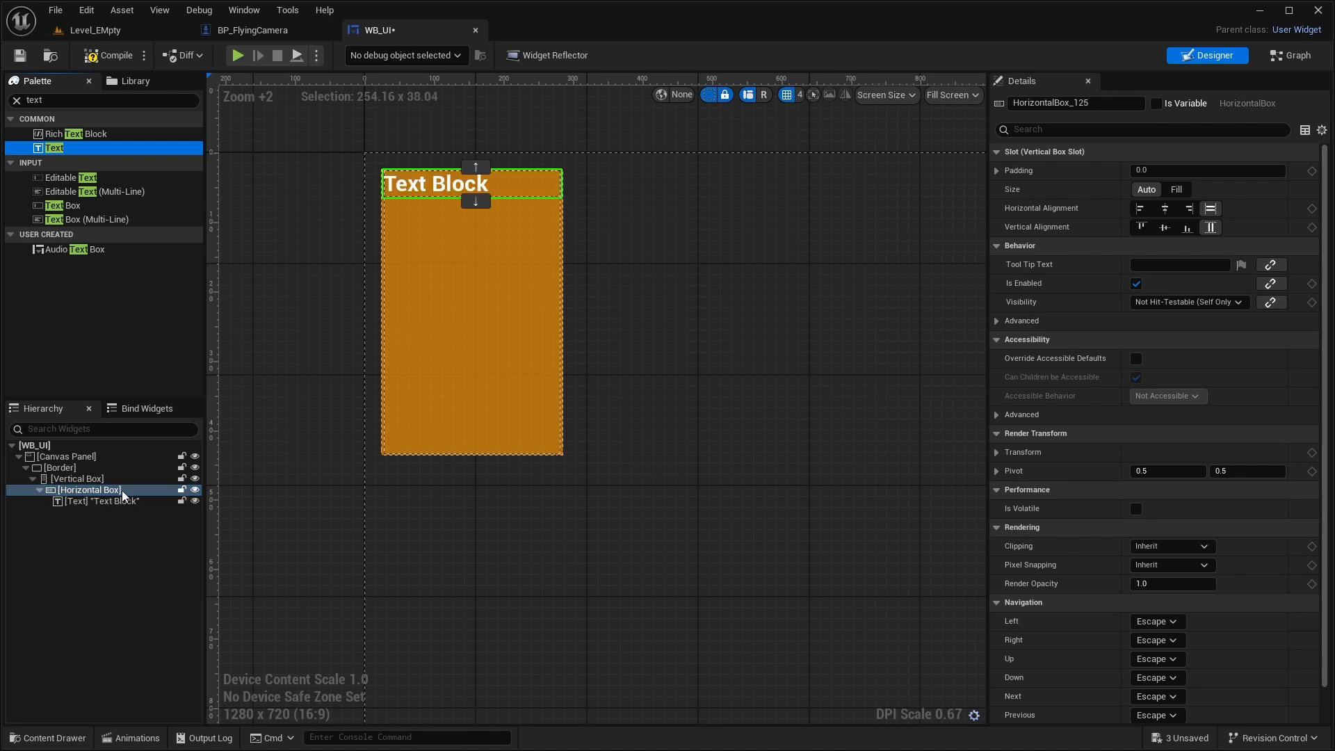
- Set the text block's slot size to Fill and center it horizontally and vertically
scroll(397, 376, up, 1)
click(87, 502)
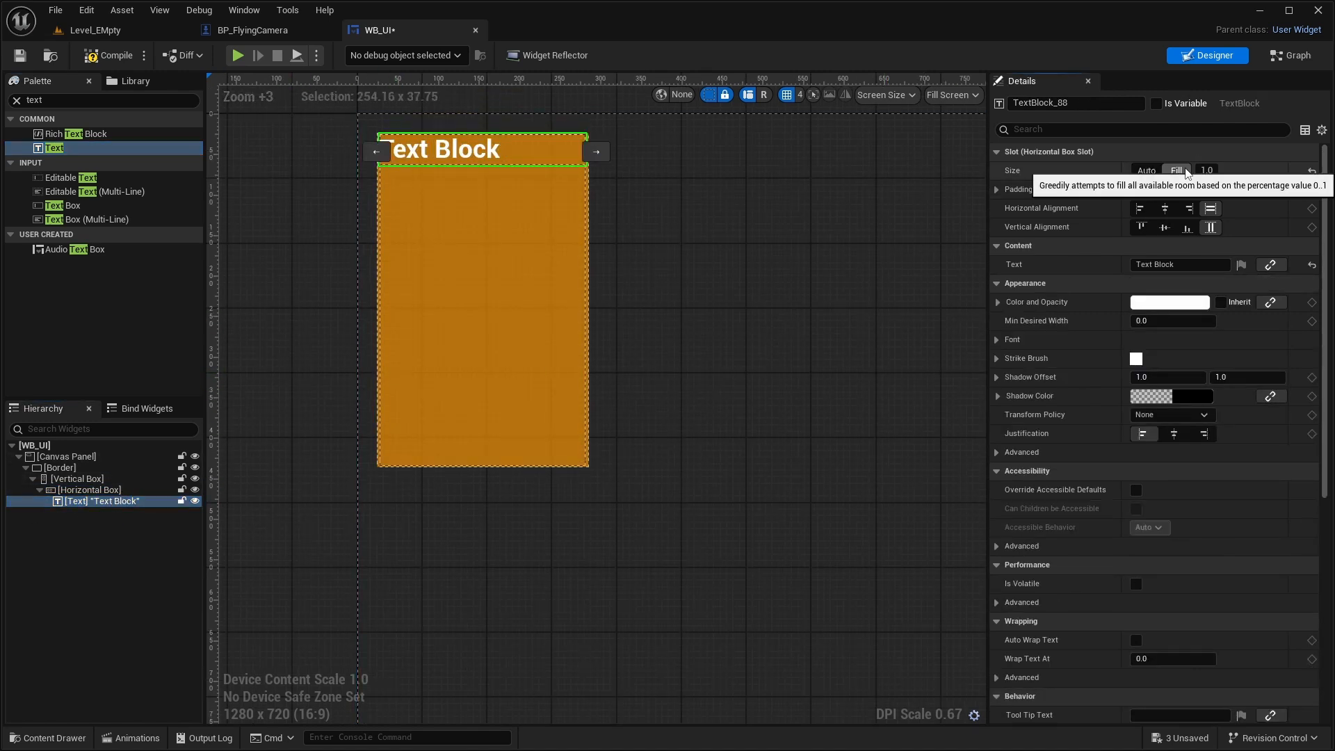
click(1182, 171)
click(1165, 209)
click(1167, 228)
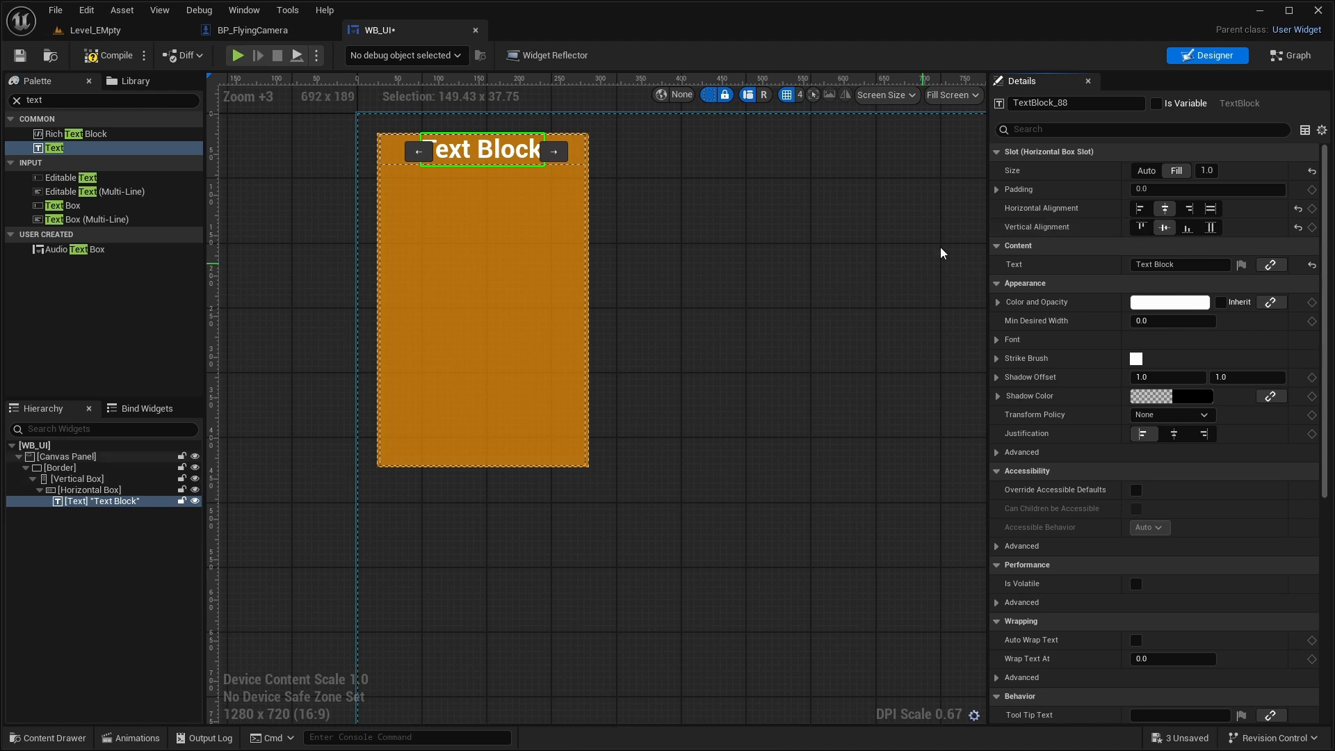
- Set the text block's font size to 18
scroll(528, 274, up, 4)
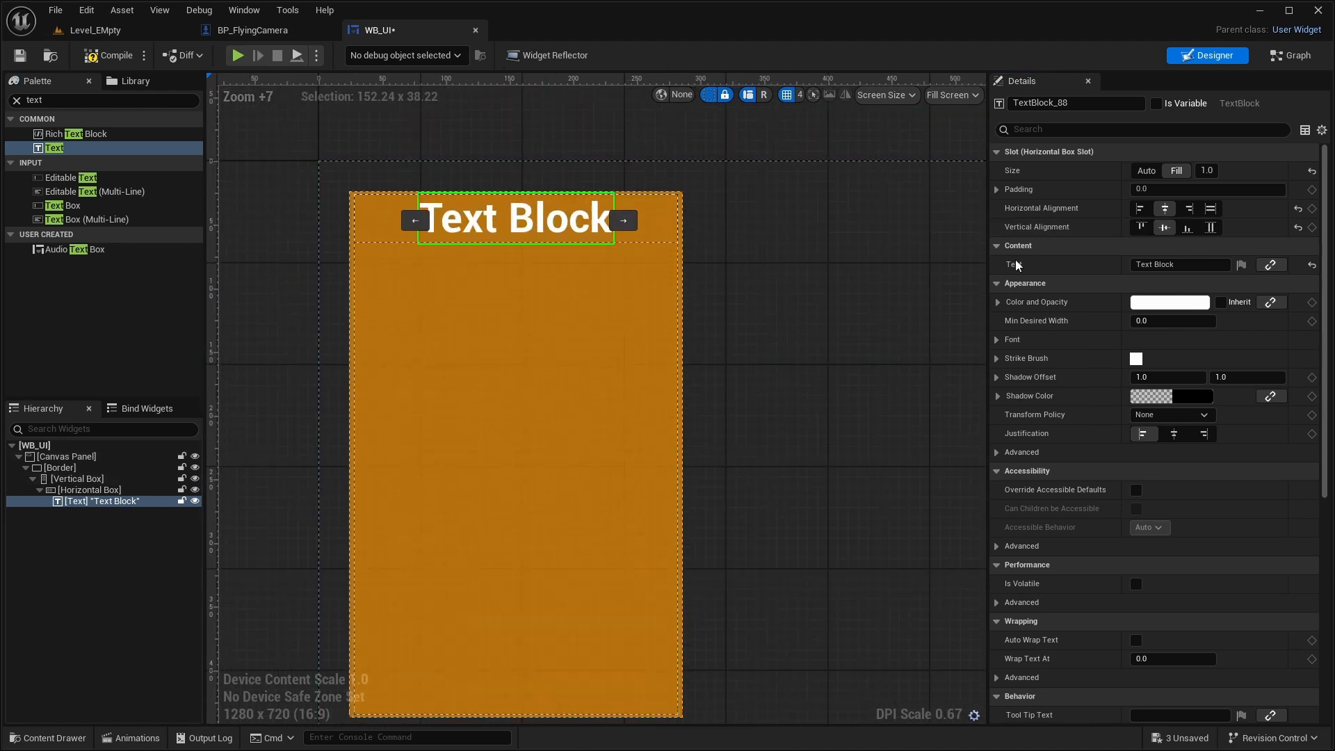
scroll(1183, 527, down, 3)
scroll(1185, 531, up, 3)
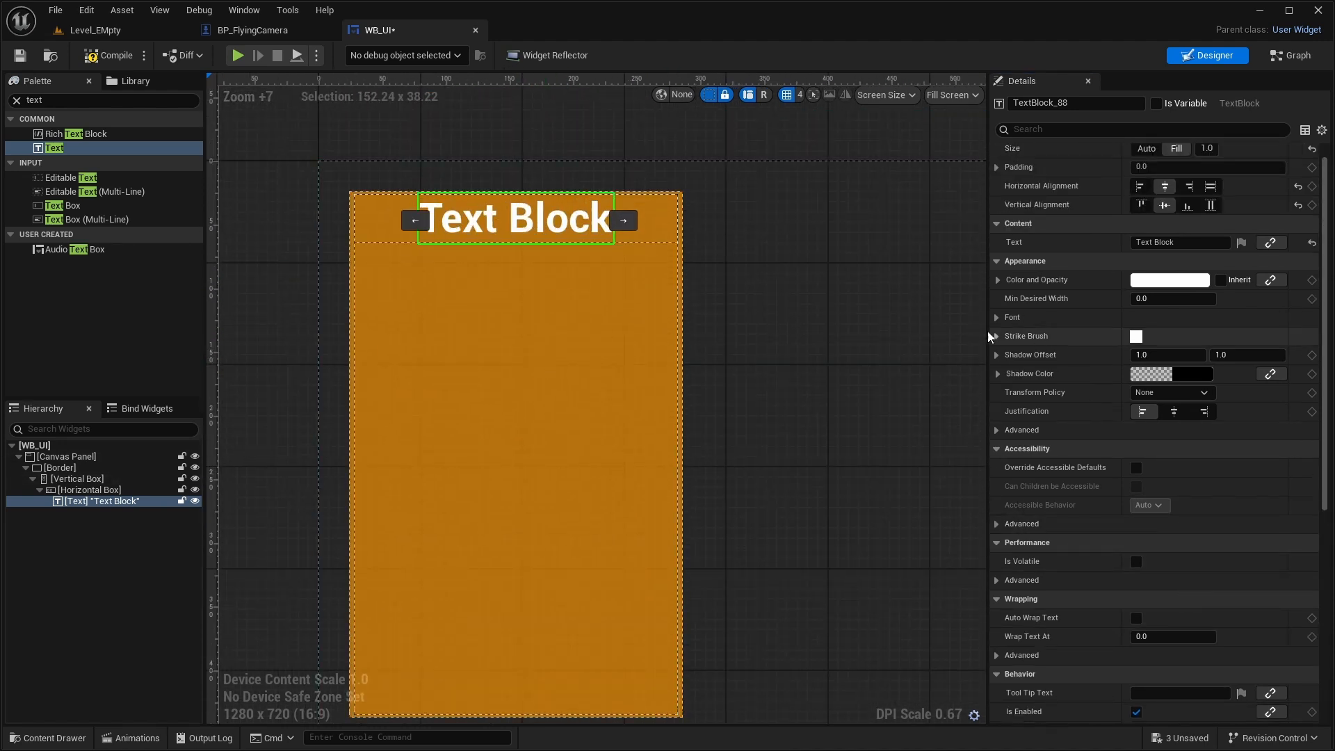
click(1013, 317)
mouse_move(1172, 375)
mouse_down()
mouse_move(1147, 376)
mouse_move(1196, 376)
mouse_move(1161, 376)
mouse_up()
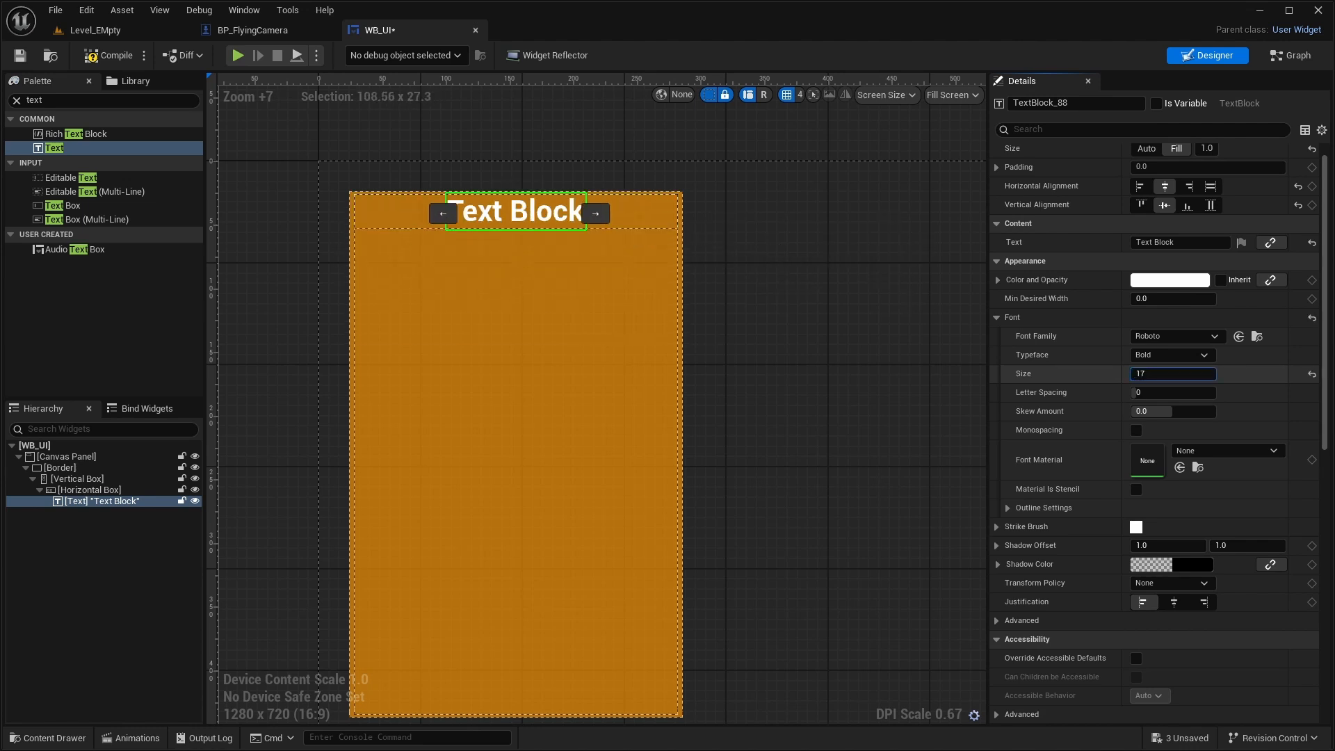
click(1172, 374)
text(18)
key(Return)
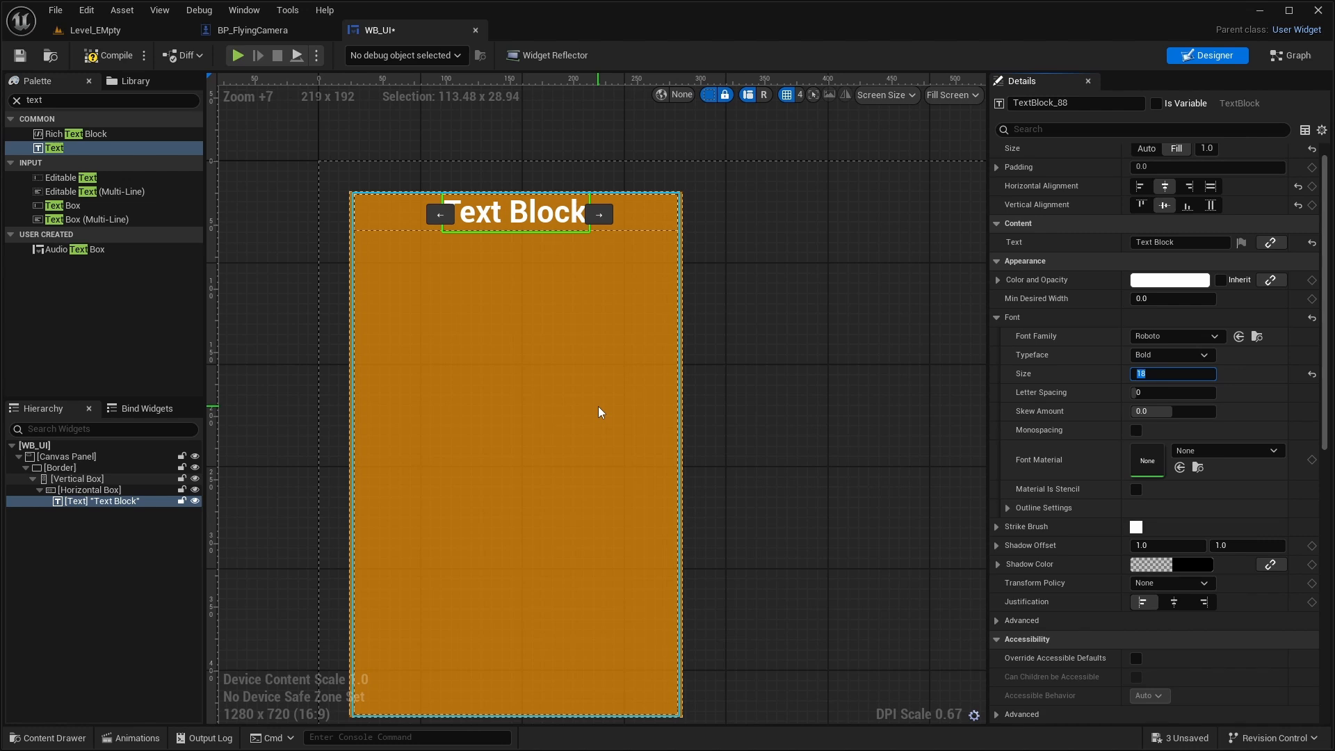
- Lower the text block's color alpha to 0.56, keeping the text block selected
click(557, 289)
click(515, 213)
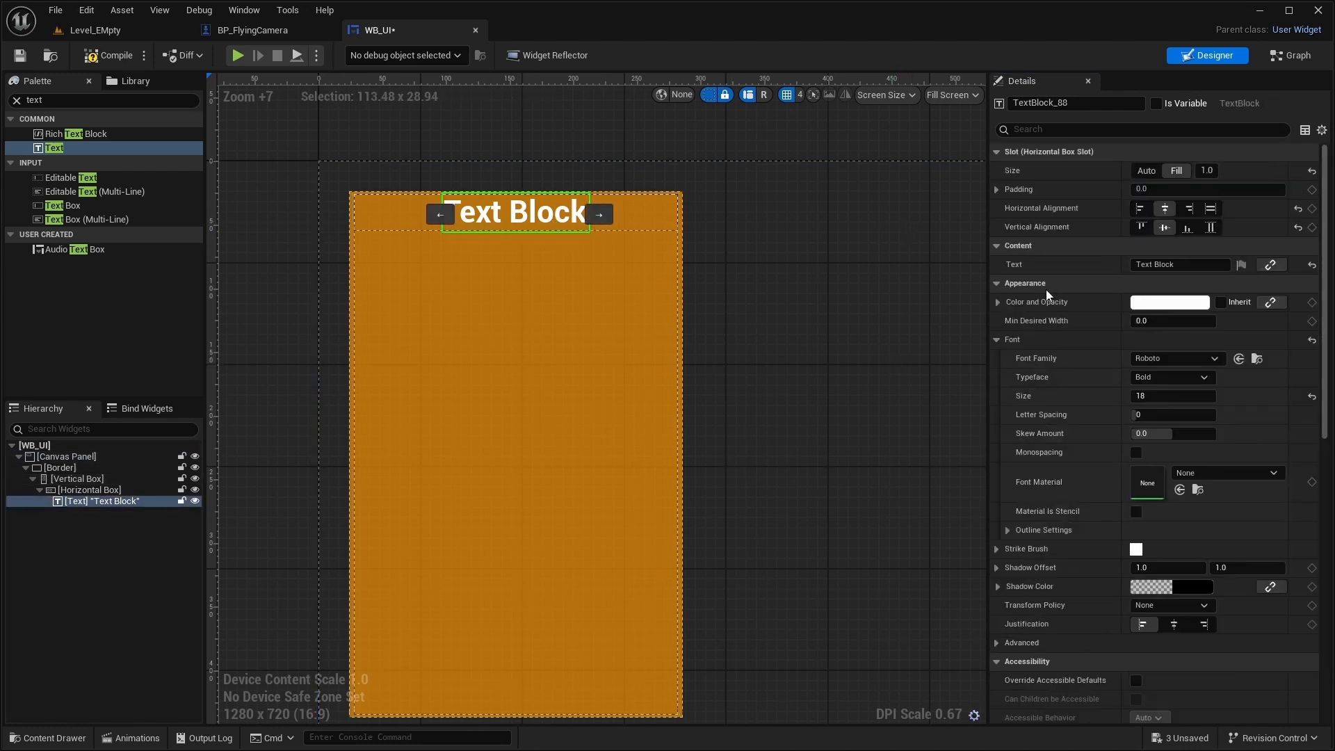
click(998, 305)
drag(1174, 378, 1117, 377)
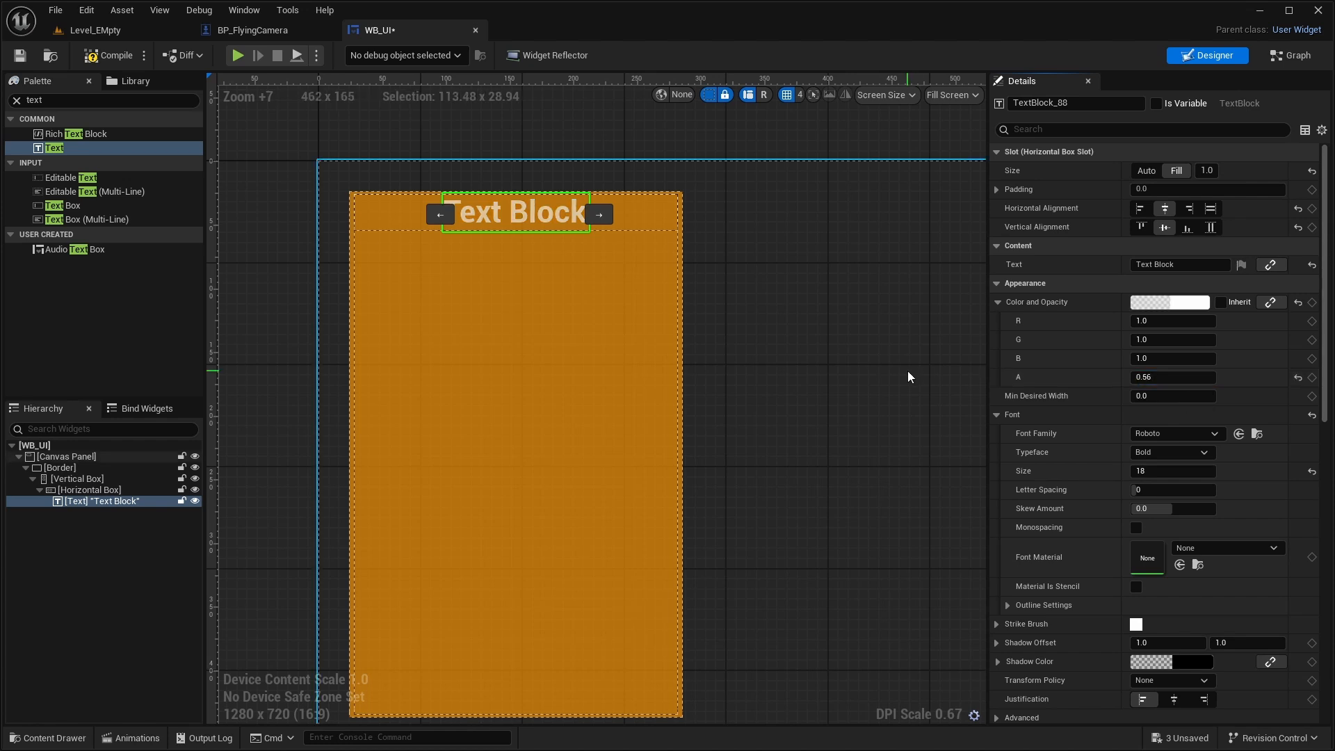
click(877, 325)
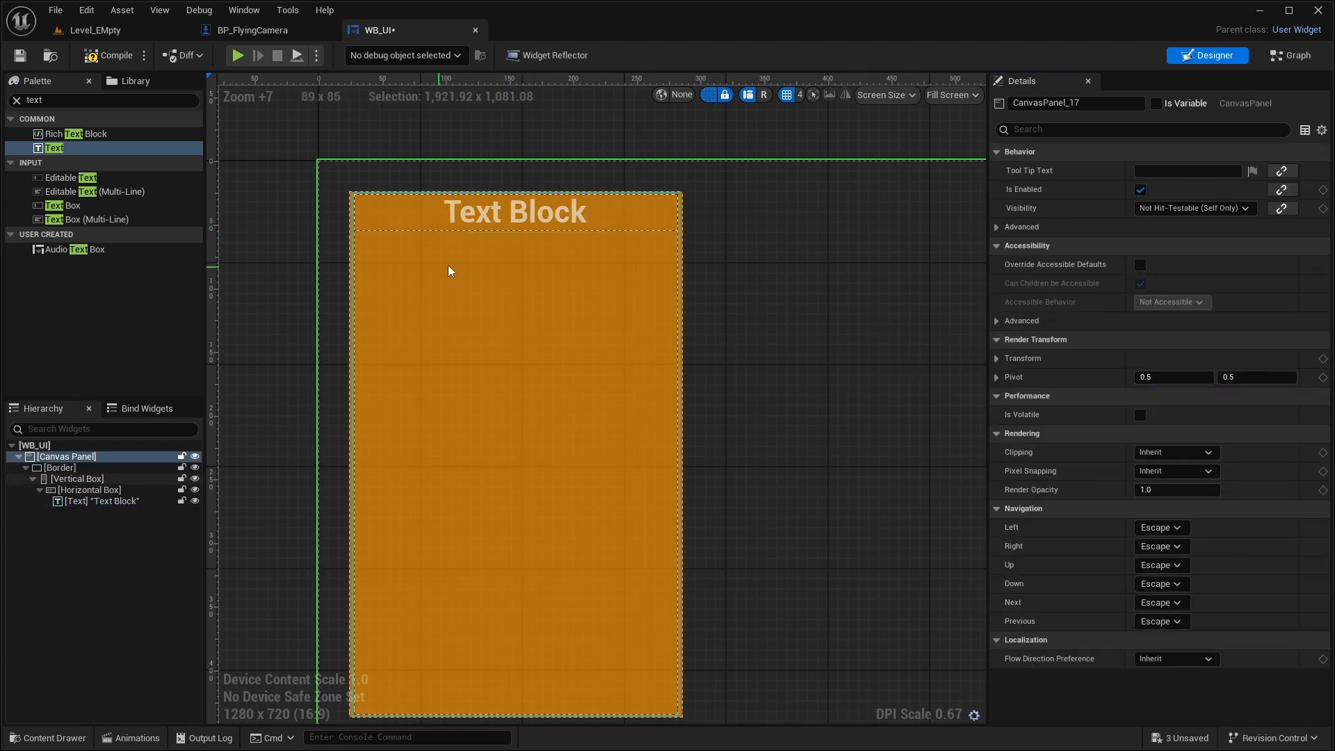
click(502, 215)
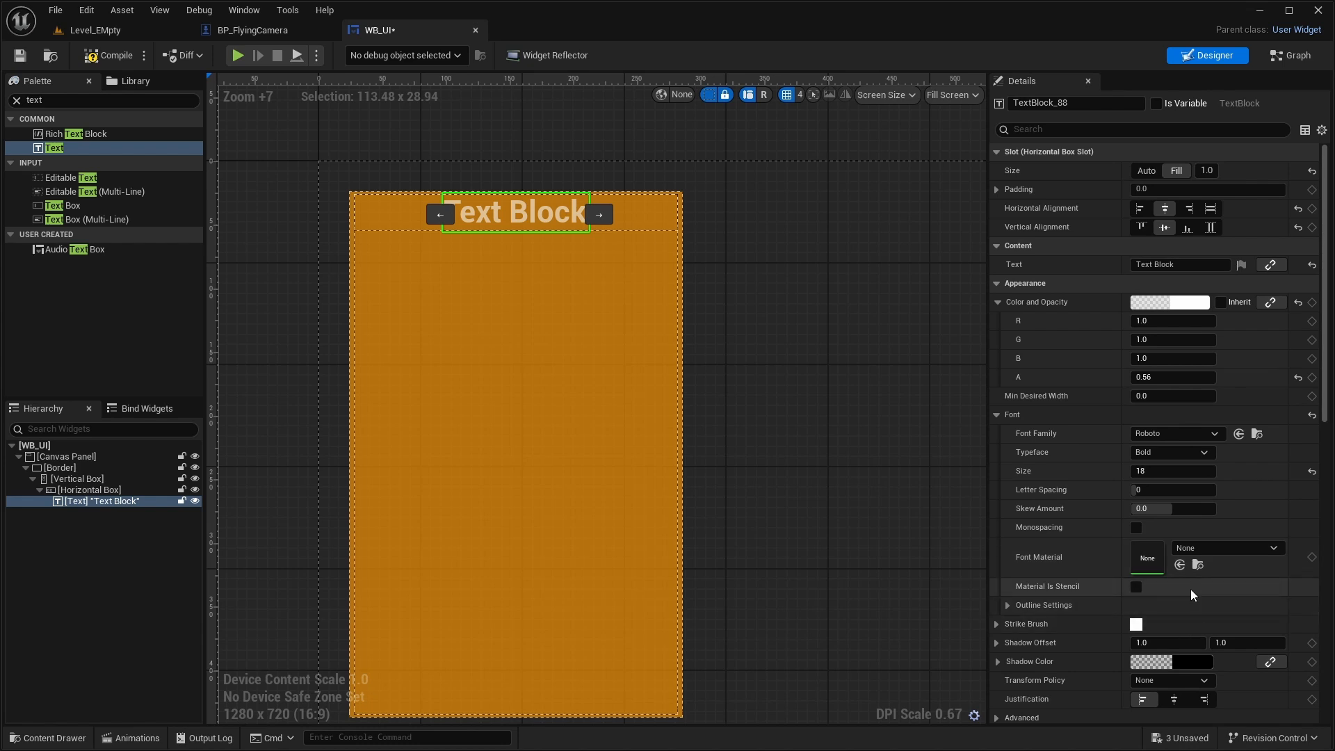
- Change the text block's content to "4K?"
click(1169, 265)
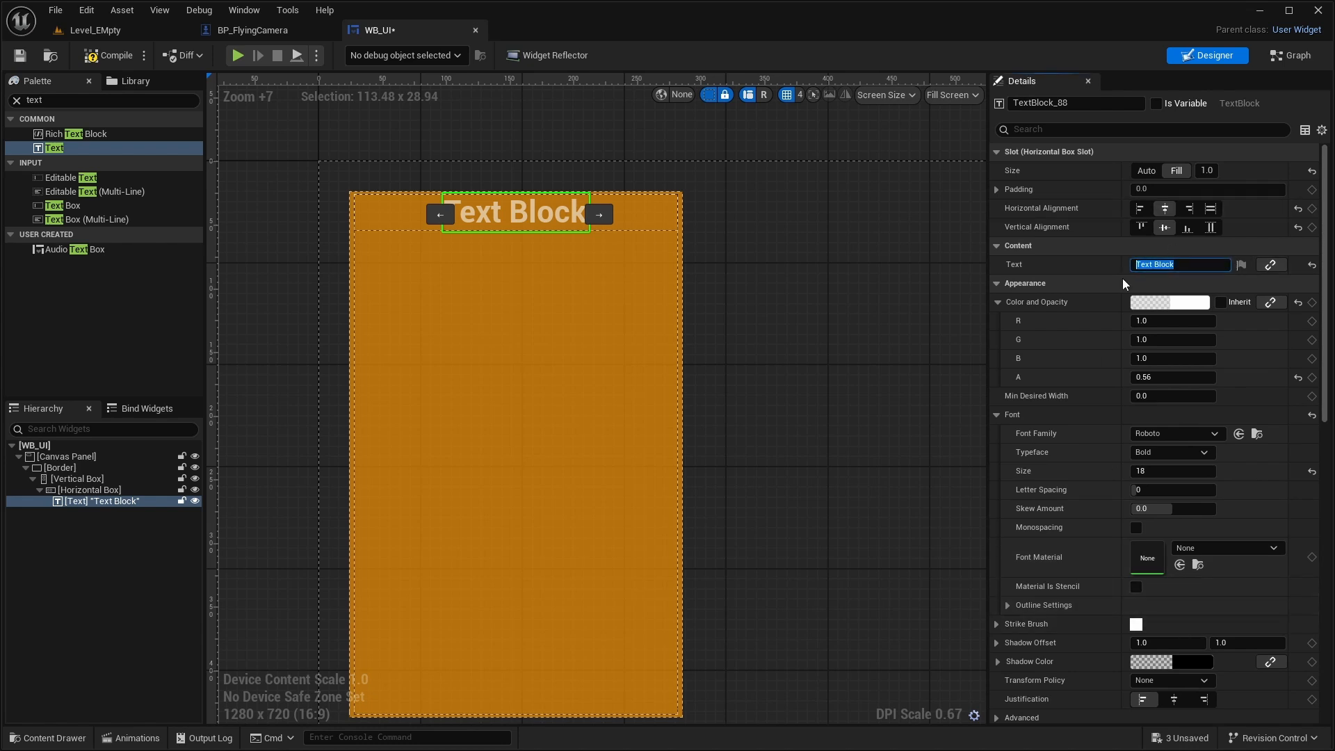
text(4K?)
key(Return)
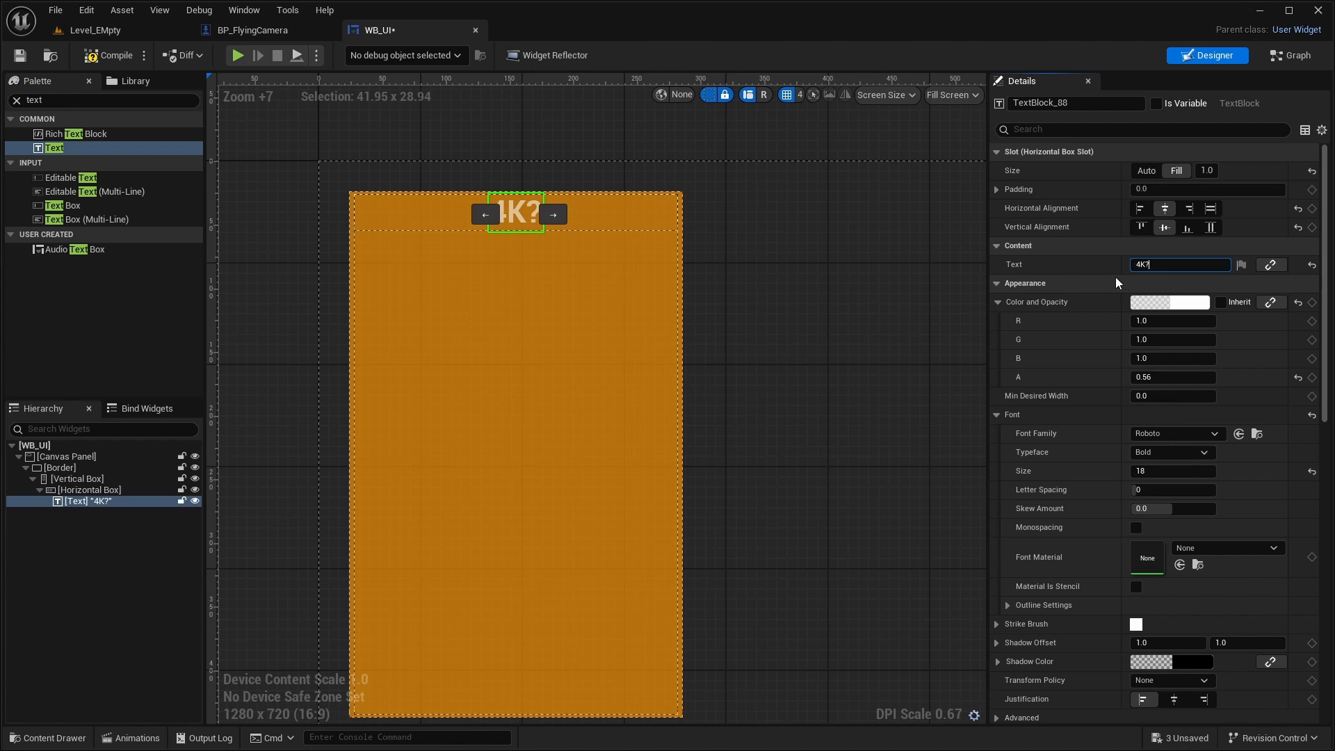
- Add a Check Box inside the Horizontal Box, after the "4K?" text
click(16, 100)
text(c)
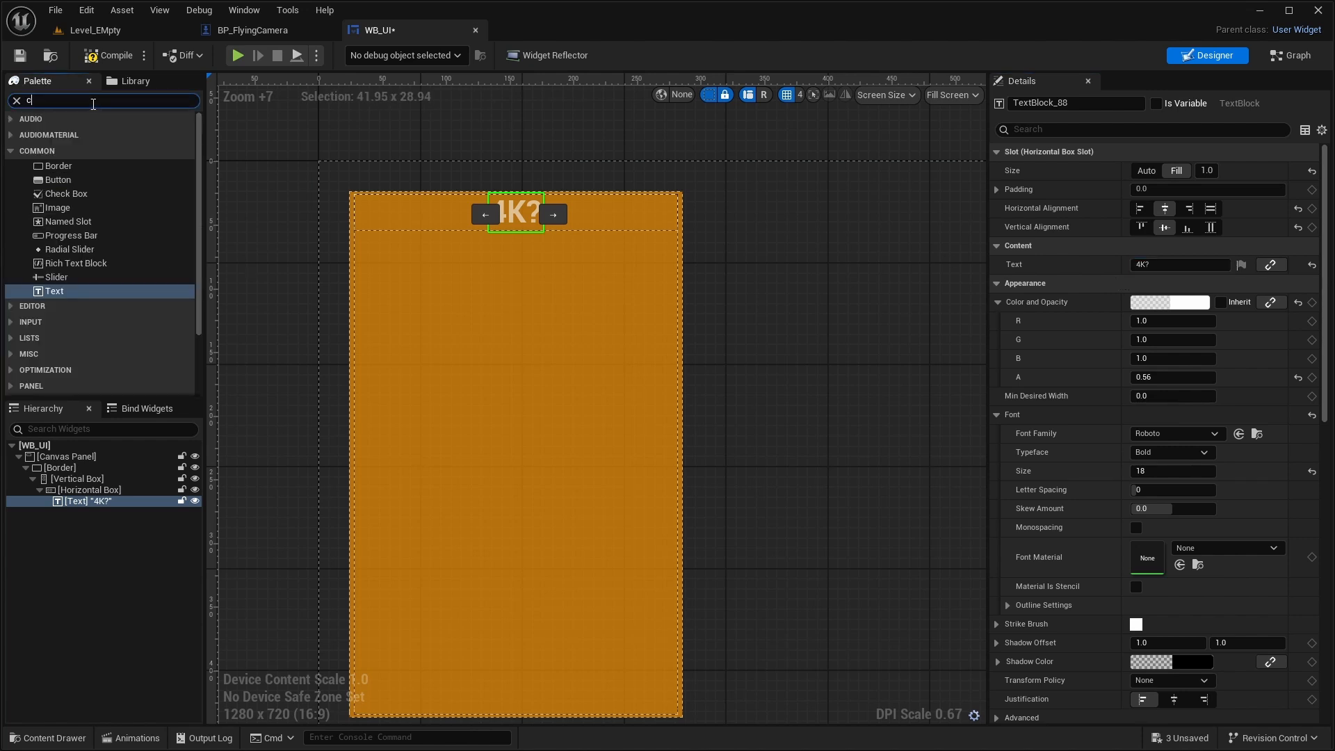
text(h)
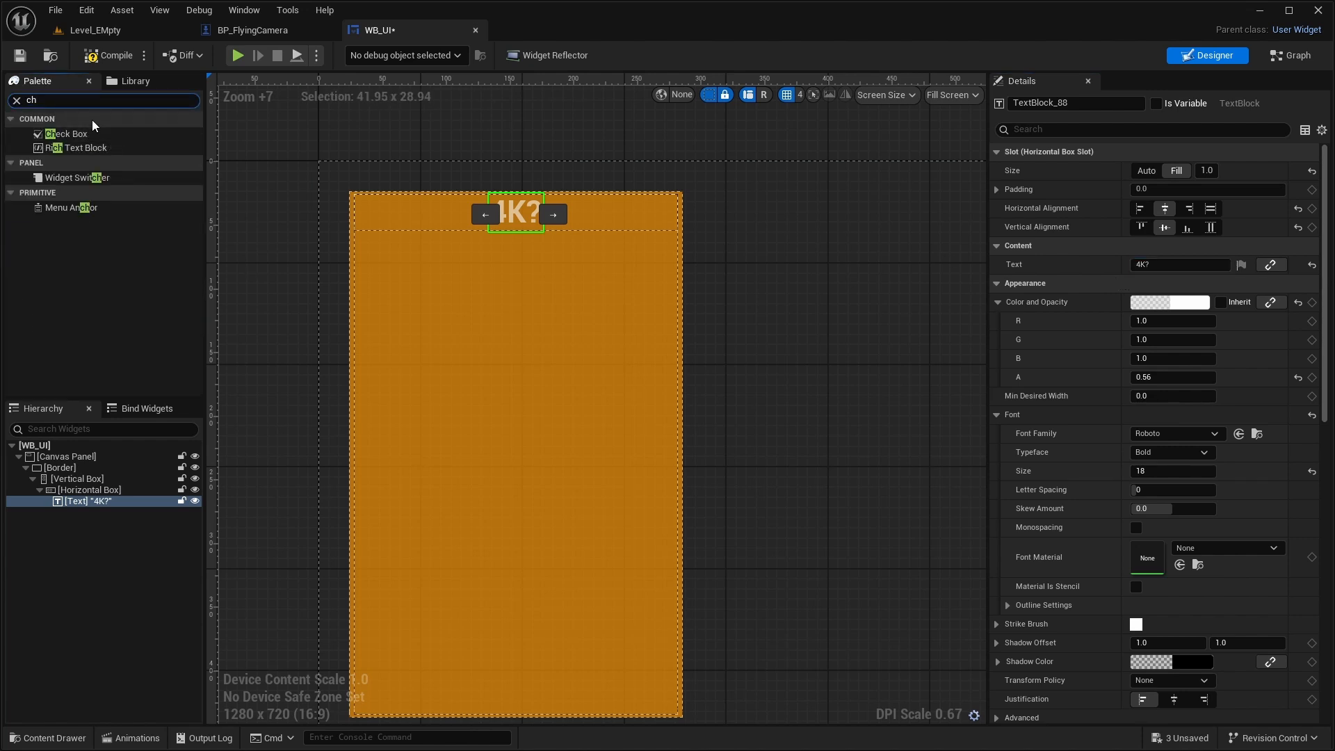
click(91, 134)
drag(90, 133, 115, 491)
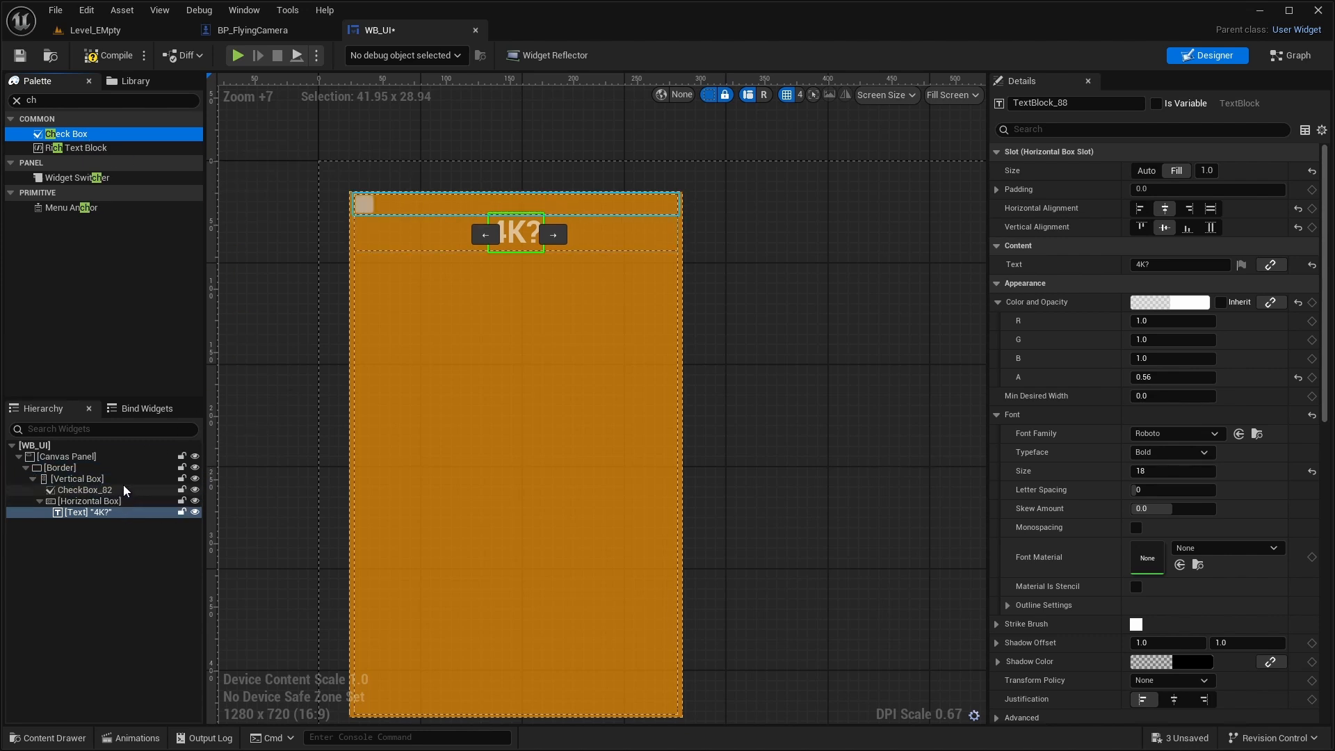
key(ctrl+z)
drag(91, 521, 665, 212)
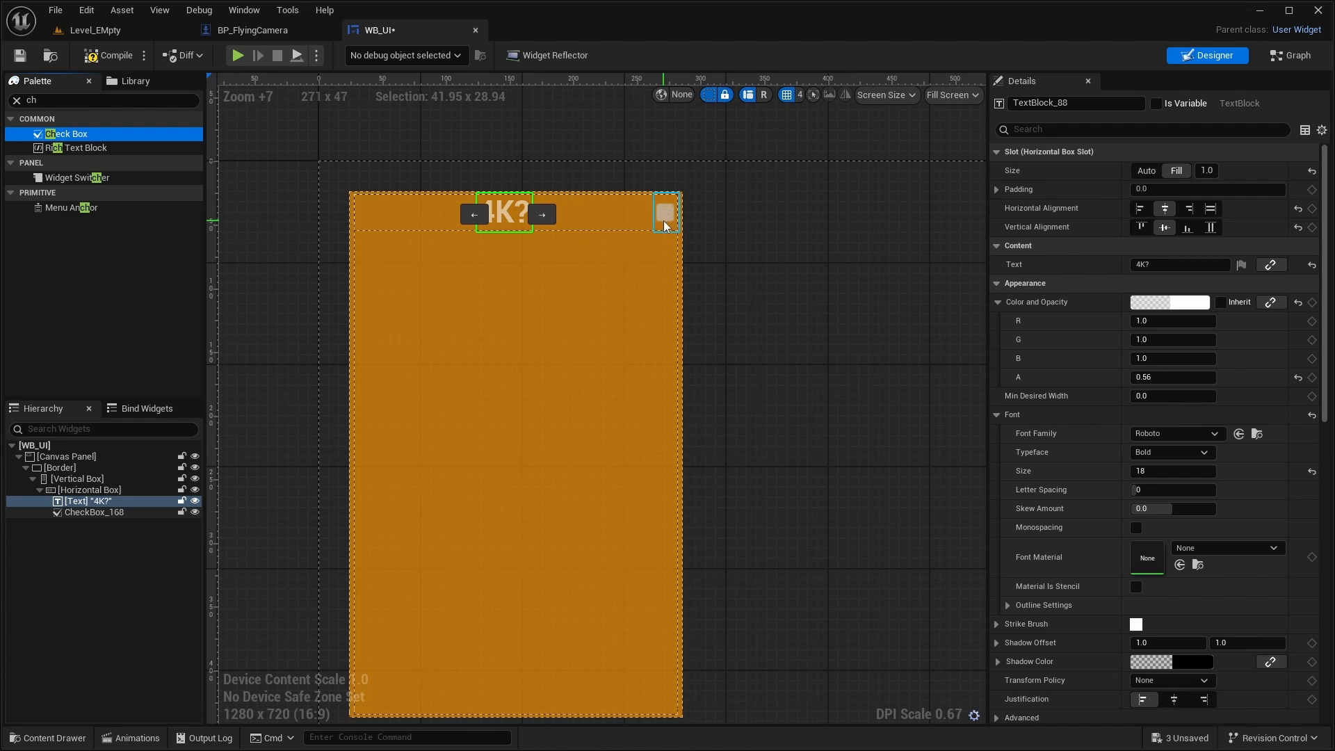
- Set the check box's slot size to Fill and center it horizontally and vertically
click(577, 223)
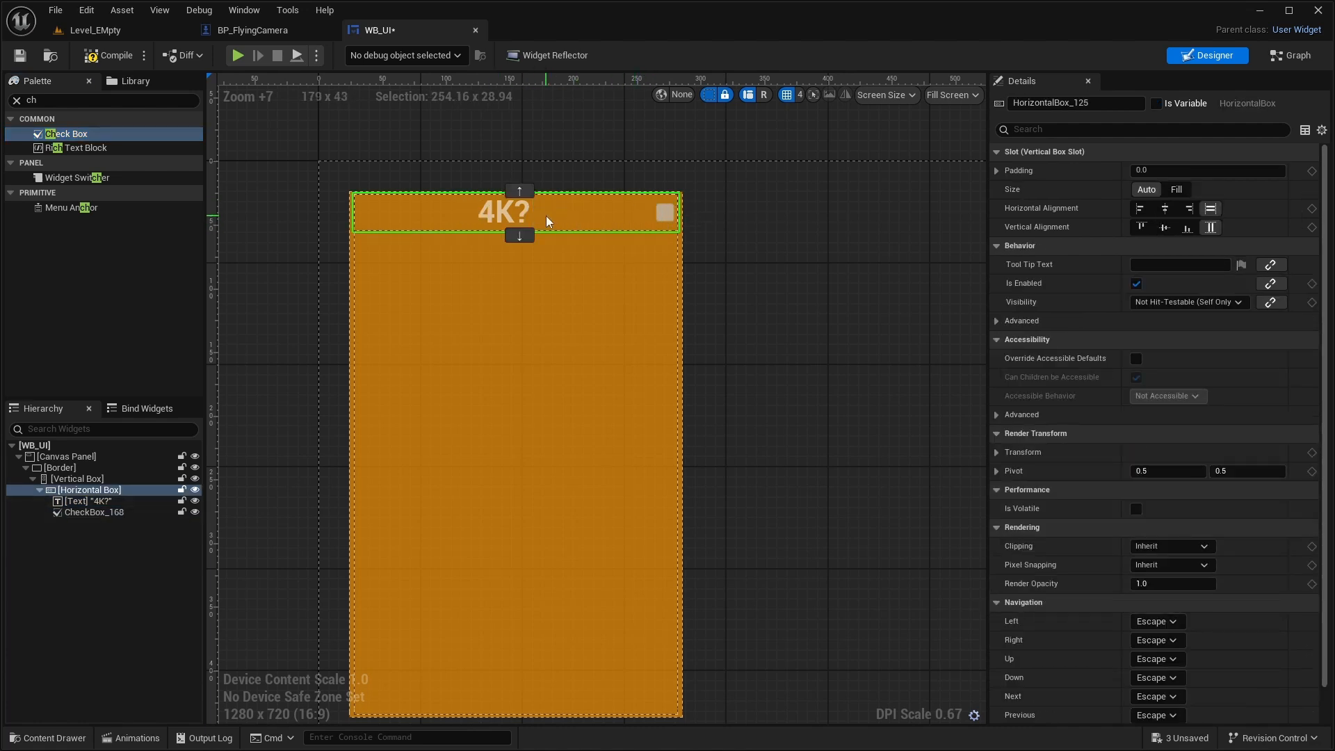
click(661, 224)
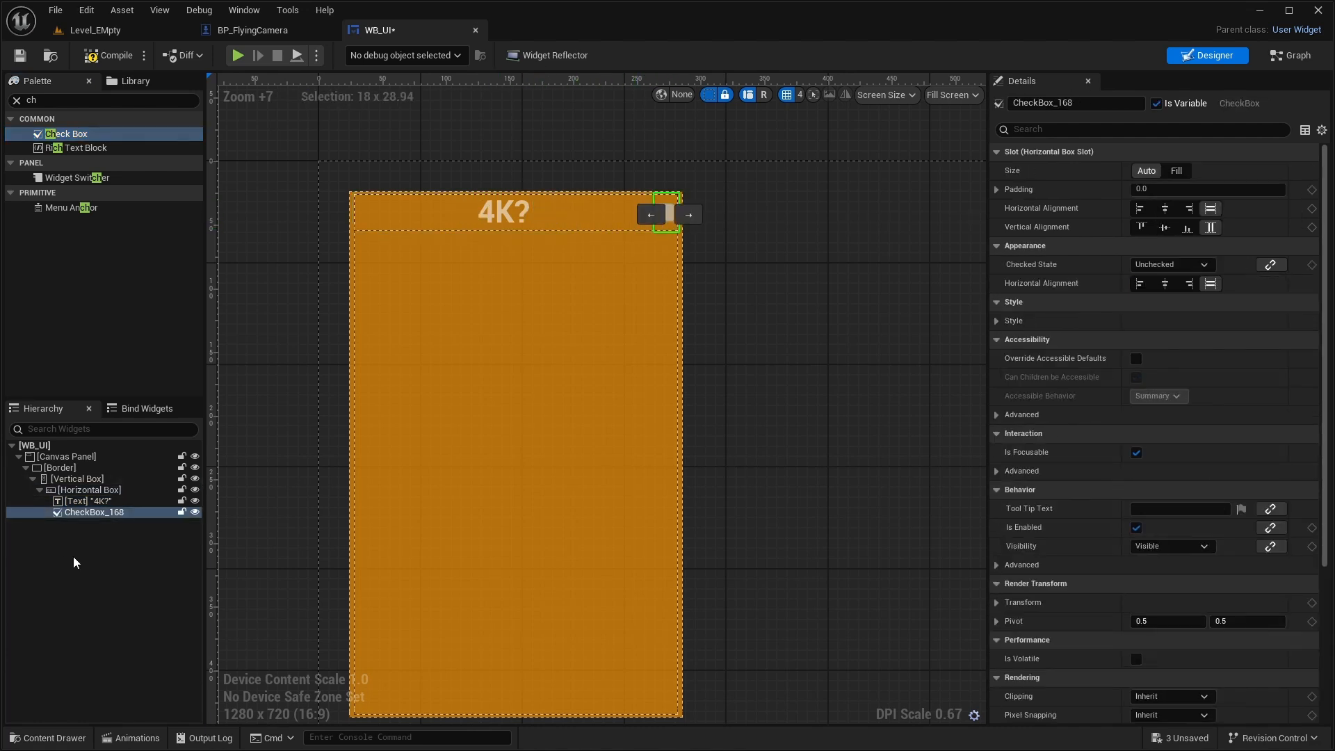
click(102, 491)
click(108, 513)
click(107, 502)
click(108, 513)
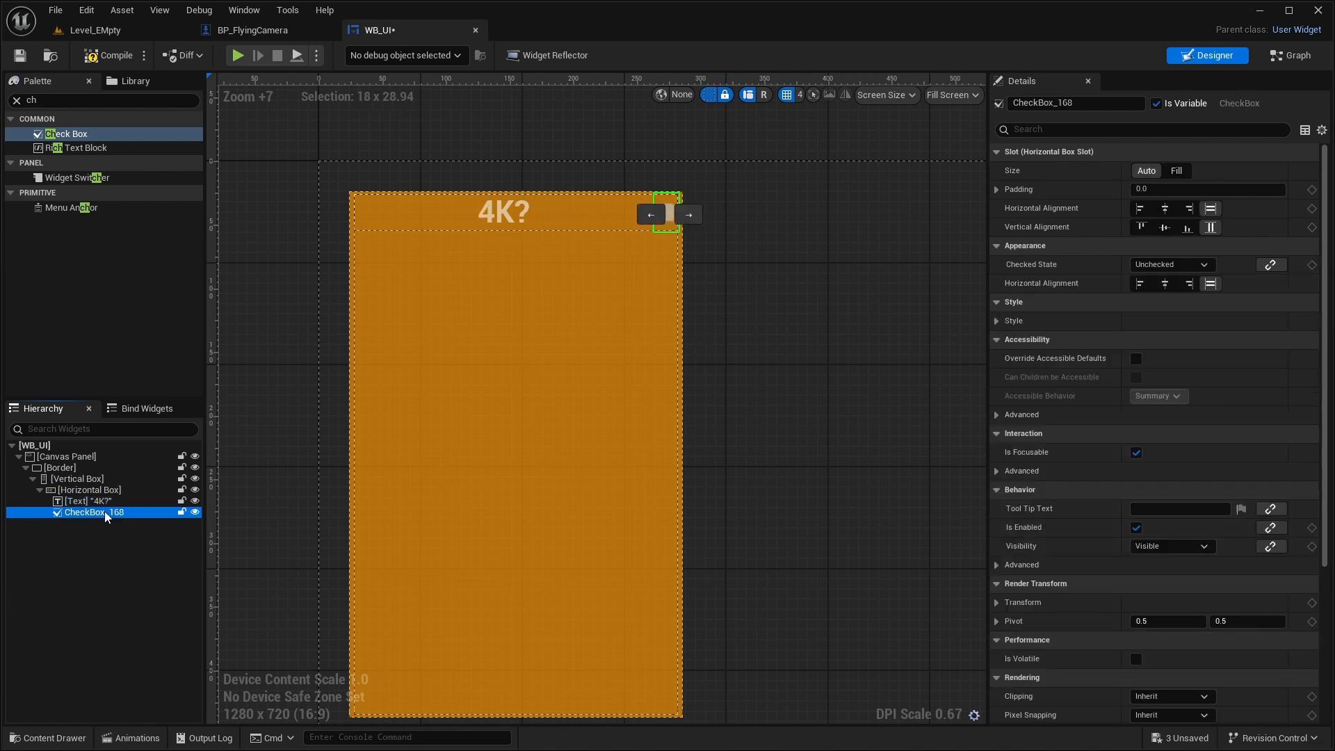
click(1177, 171)
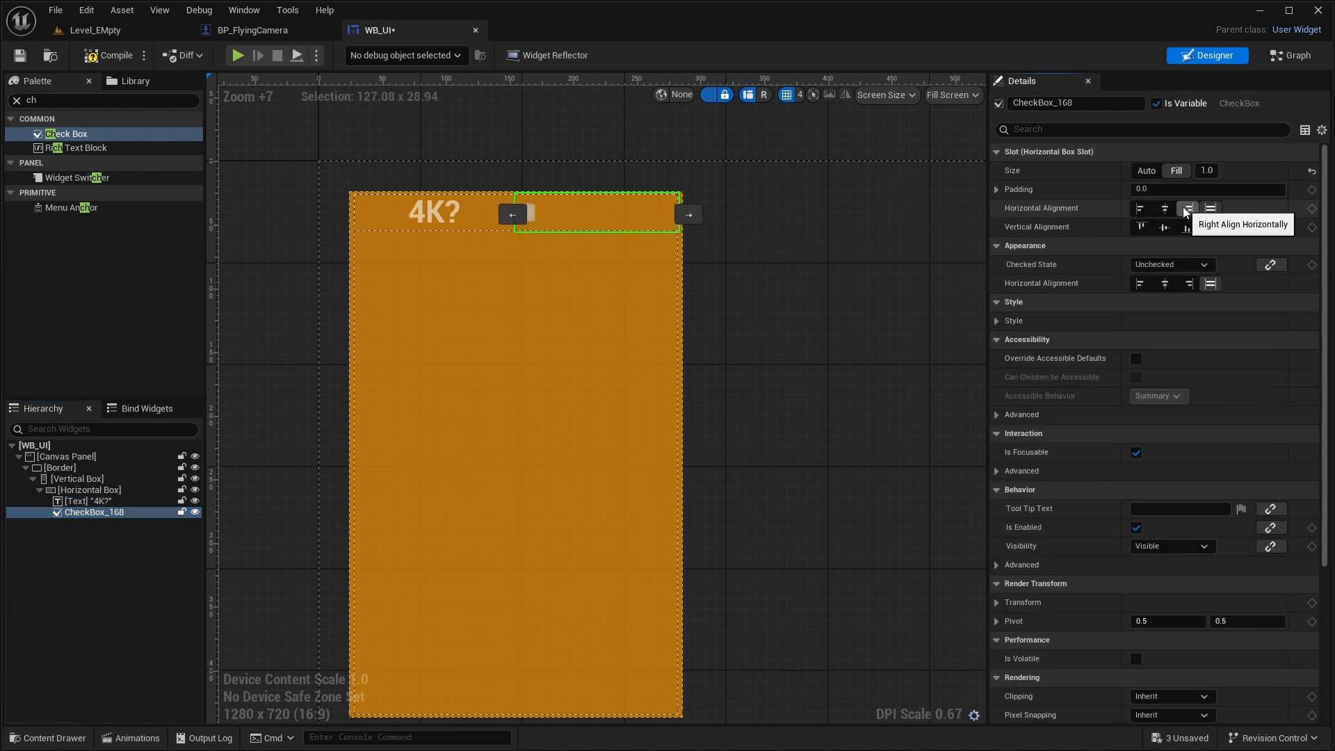
click(1166, 211)
click(1165, 228)
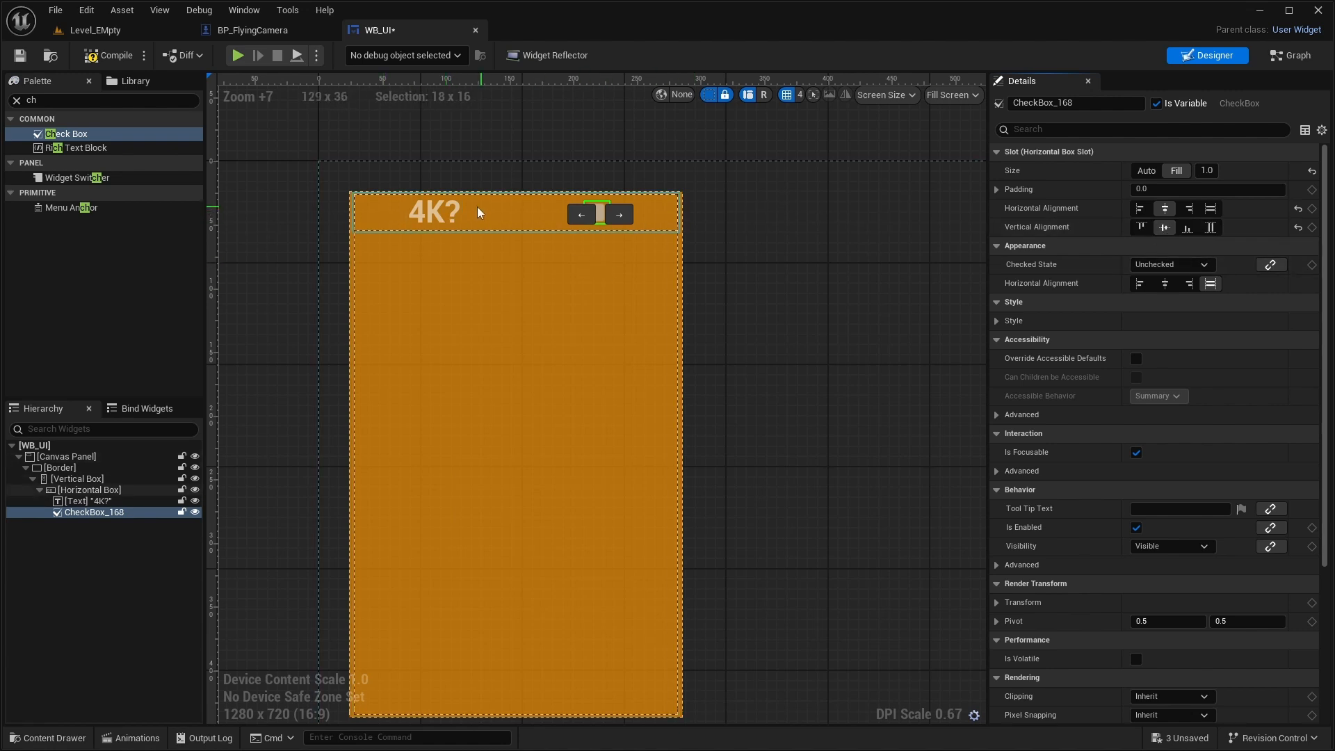
- Set the check box's slot padding to 10
click(1163, 189)
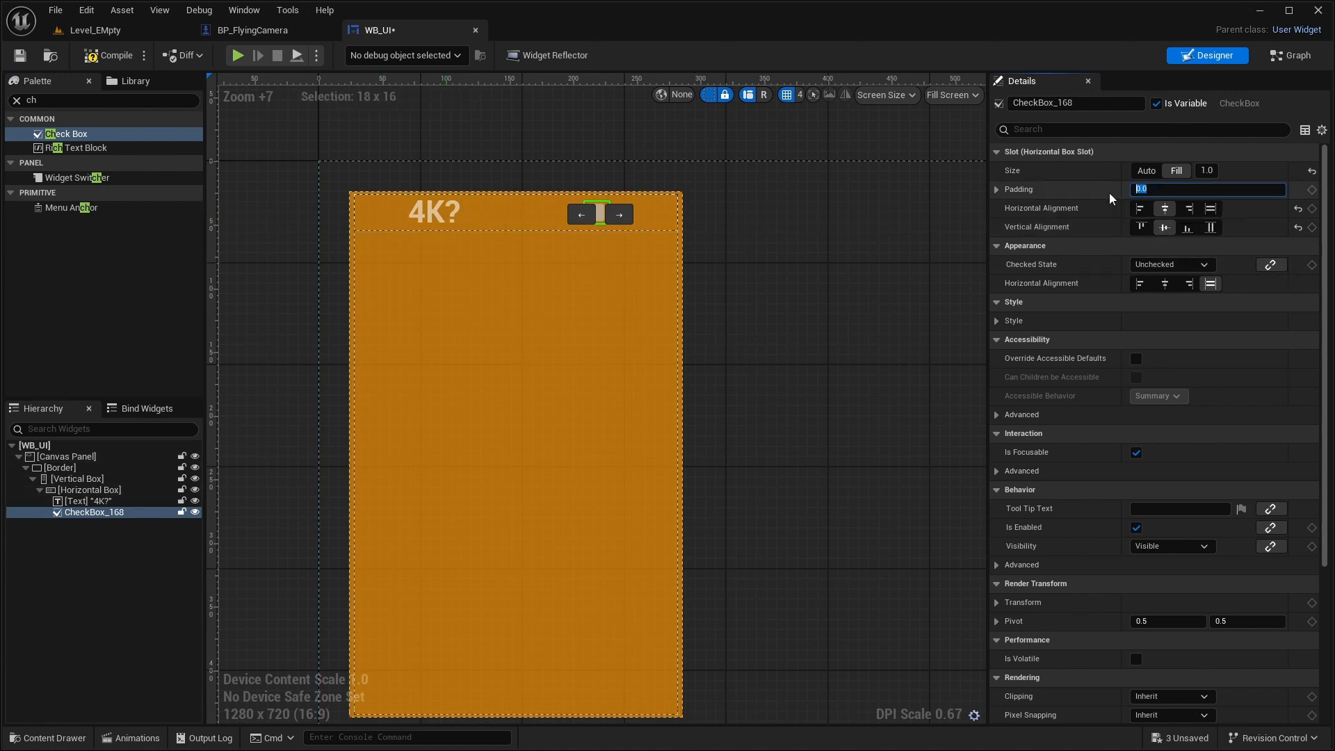
text(10)
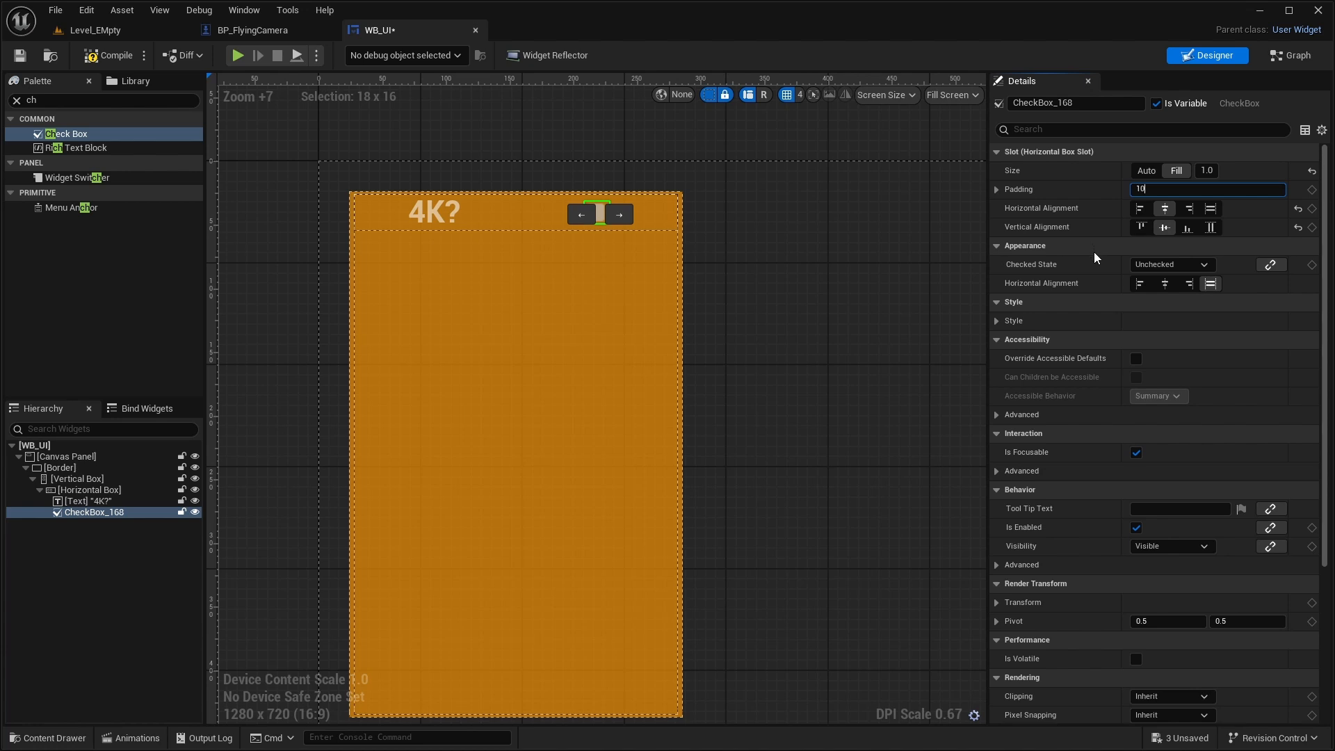
key(Return)
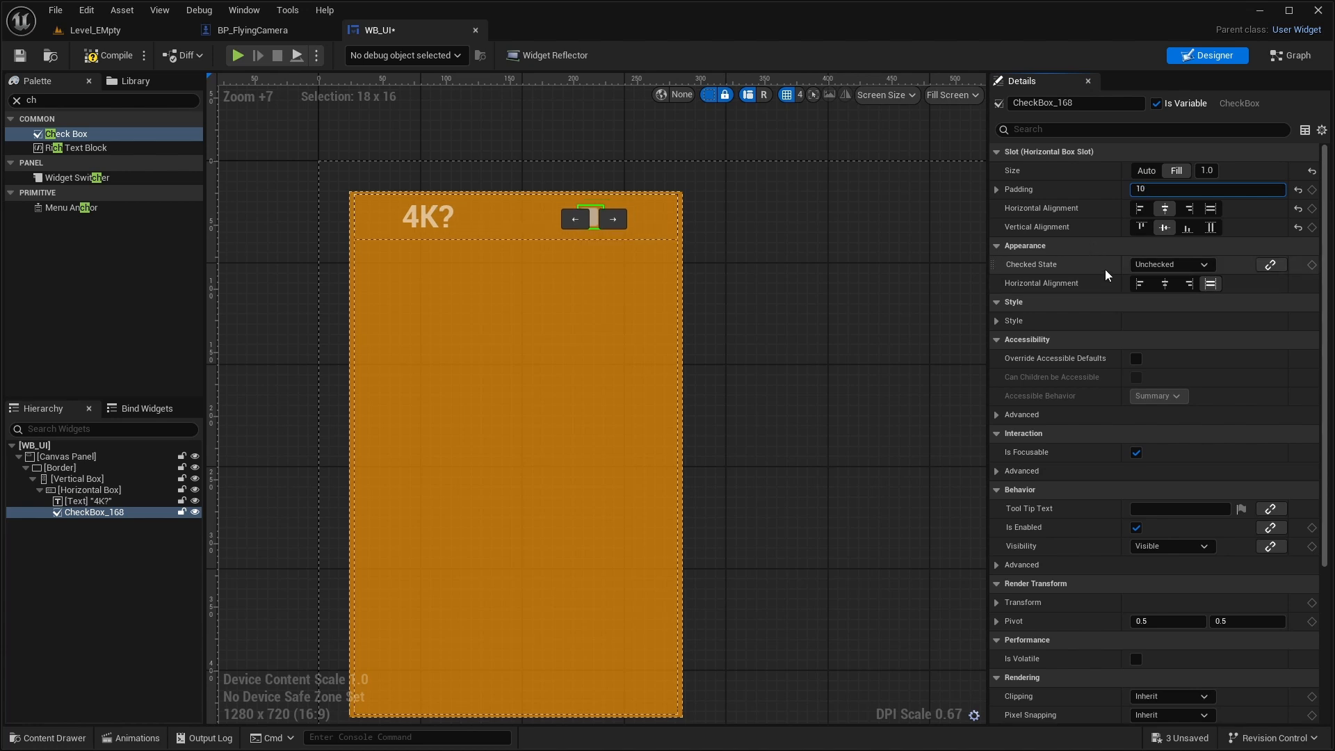
- Undo the last padding change on the check box's slot
key(ctrl+z)
click(569, 235)
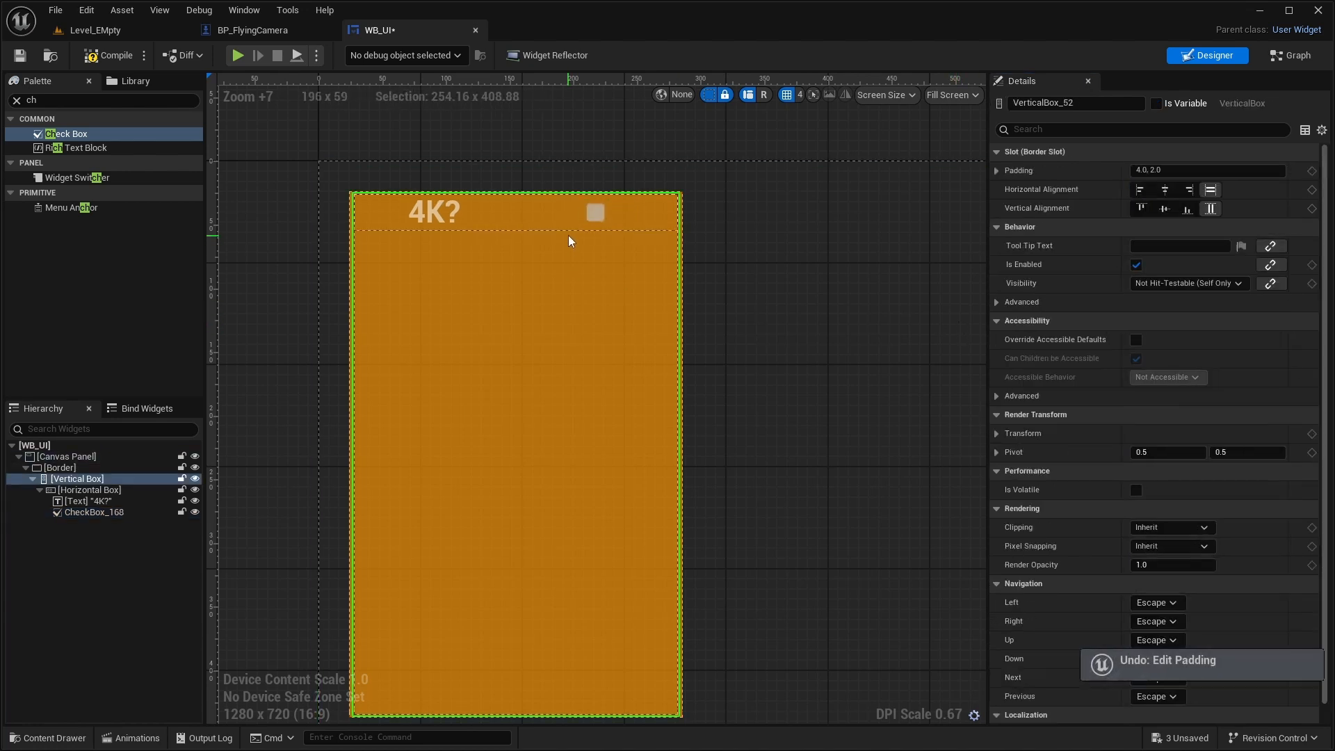
click(572, 225)
click(837, 276)
click(457, 205)
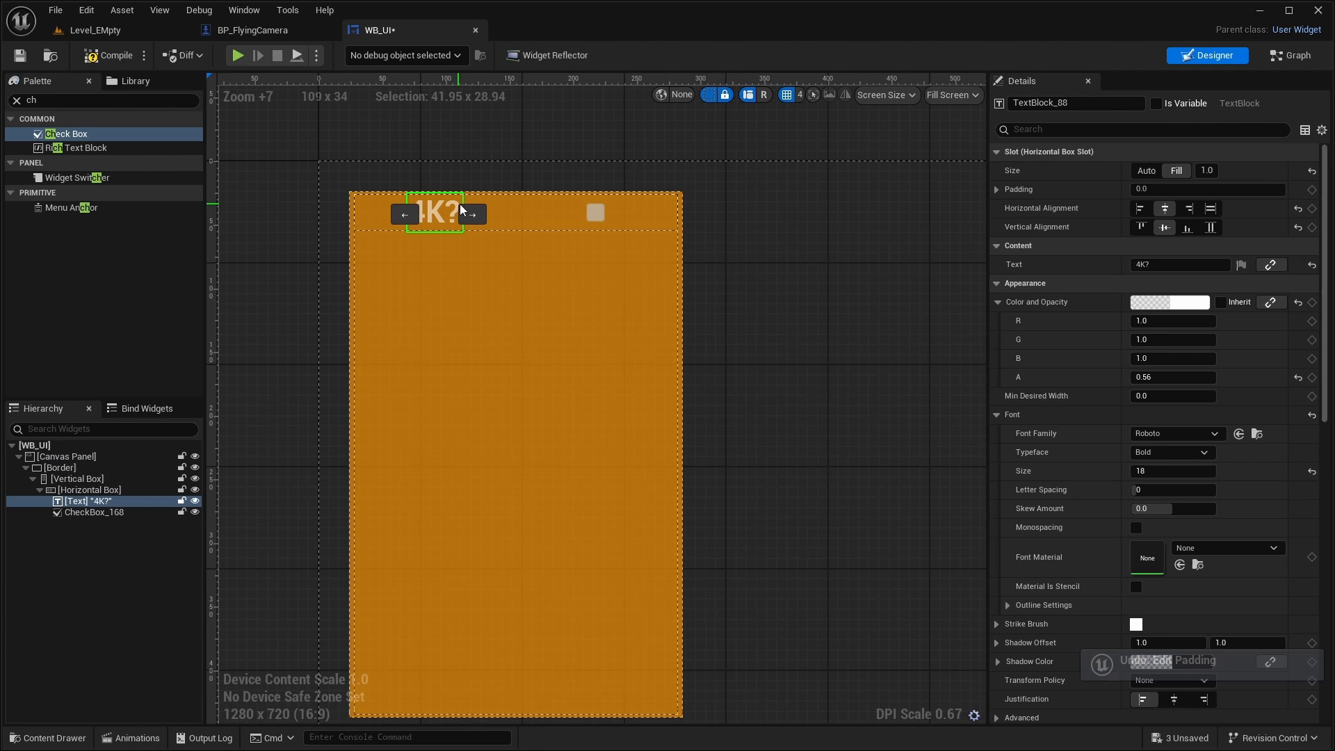
click(545, 214)
click(558, 238)
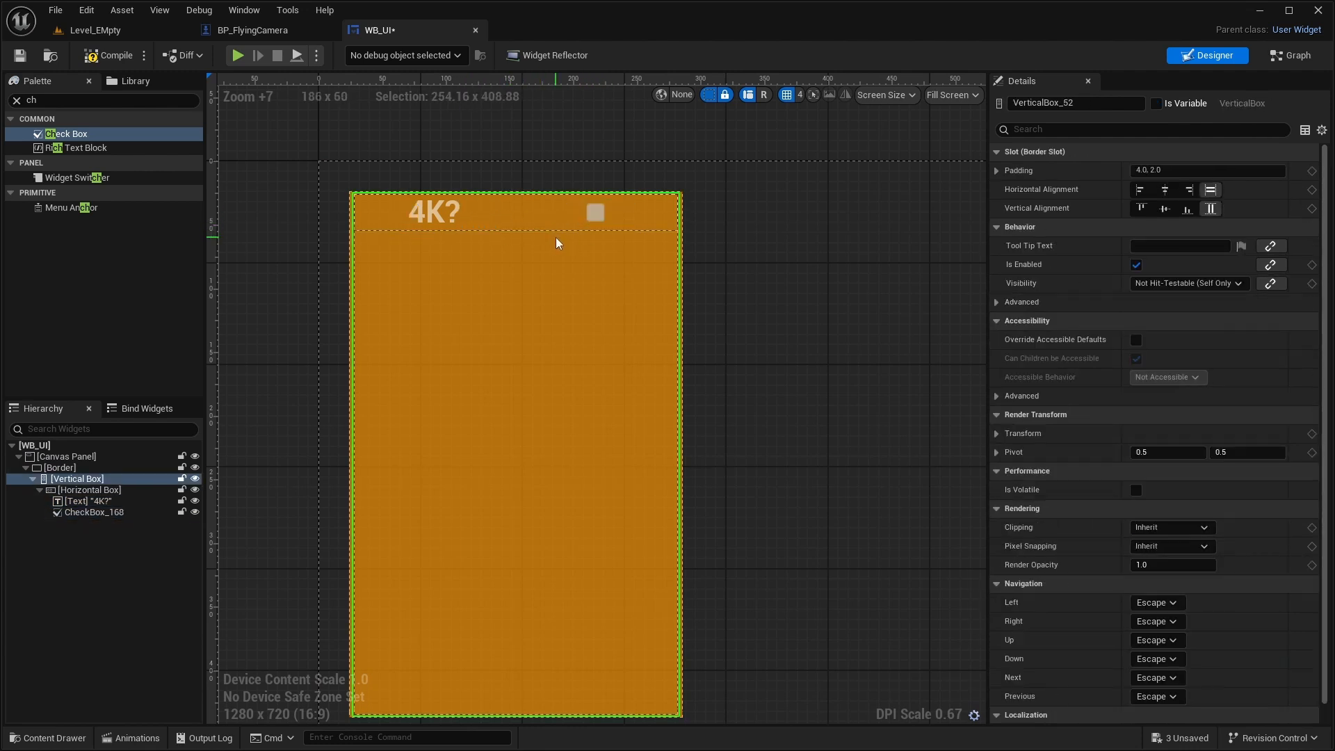
- Try a bottom padding of 20 on the "4K?" text's slot and undo it
click(445, 221)
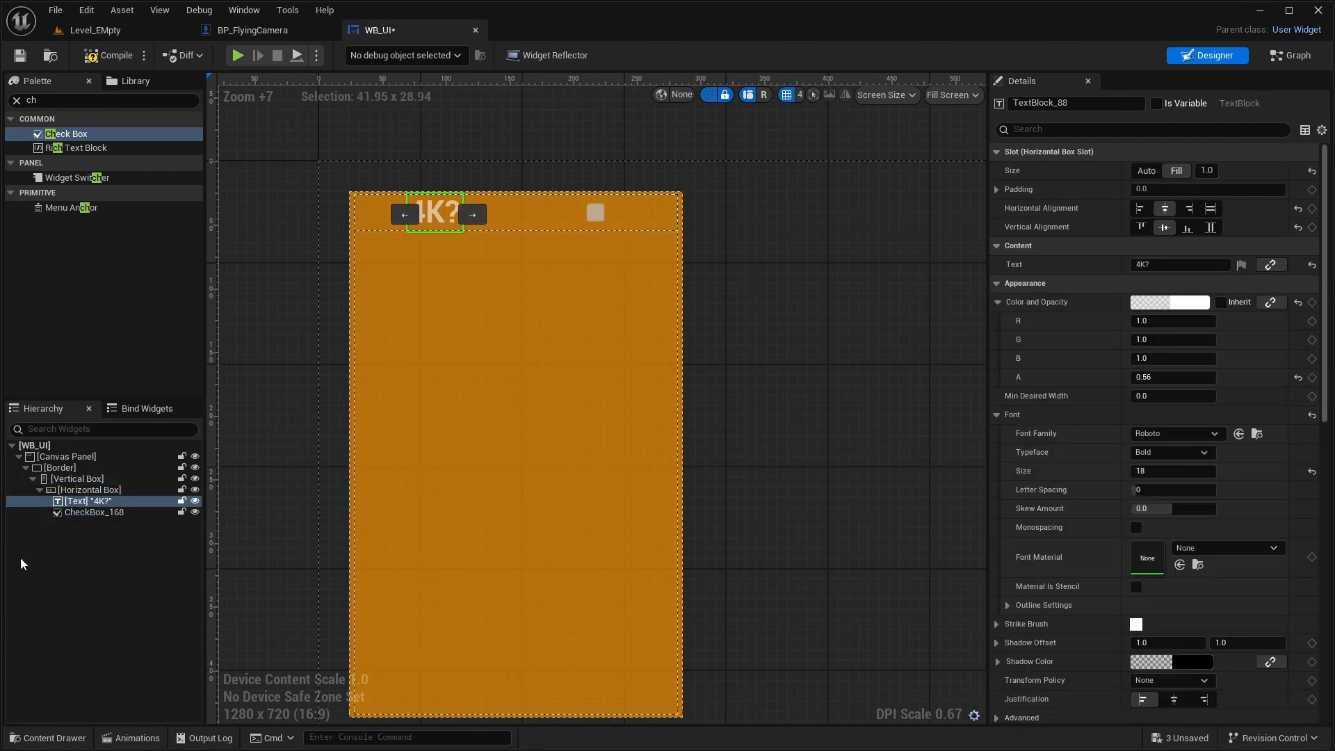
click(998, 192)
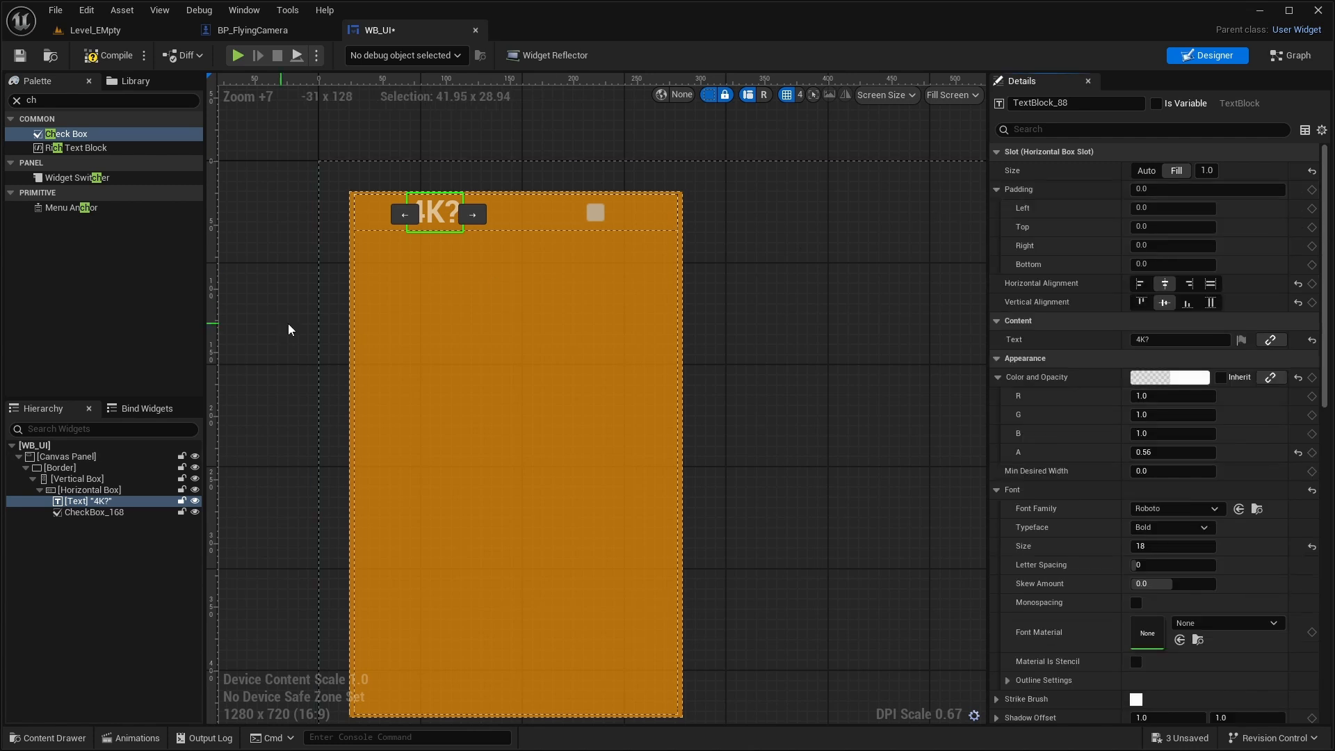
click(1157, 265)
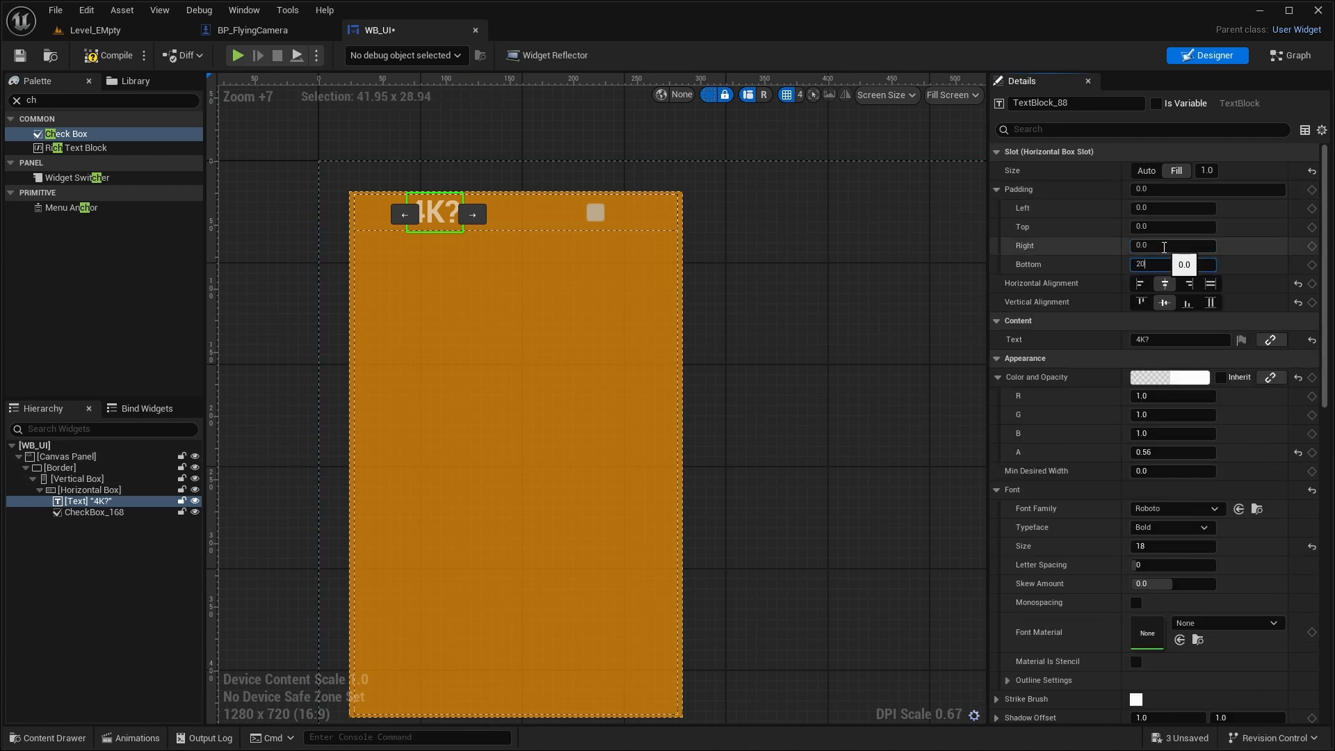
text(20)
key(Return)
click(930, 274)
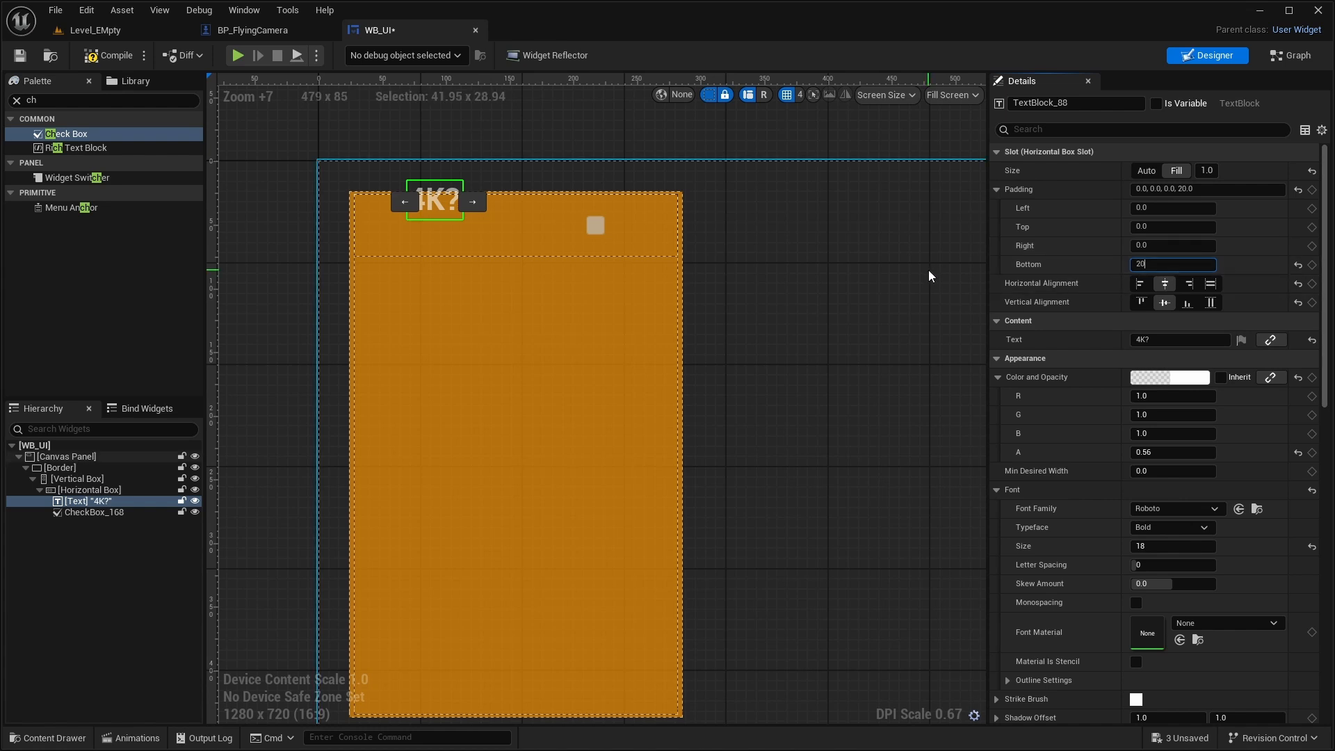
key(ctrl+z)
- Set the left padding of the "4K?" text's slot to 20
click(998, 228)
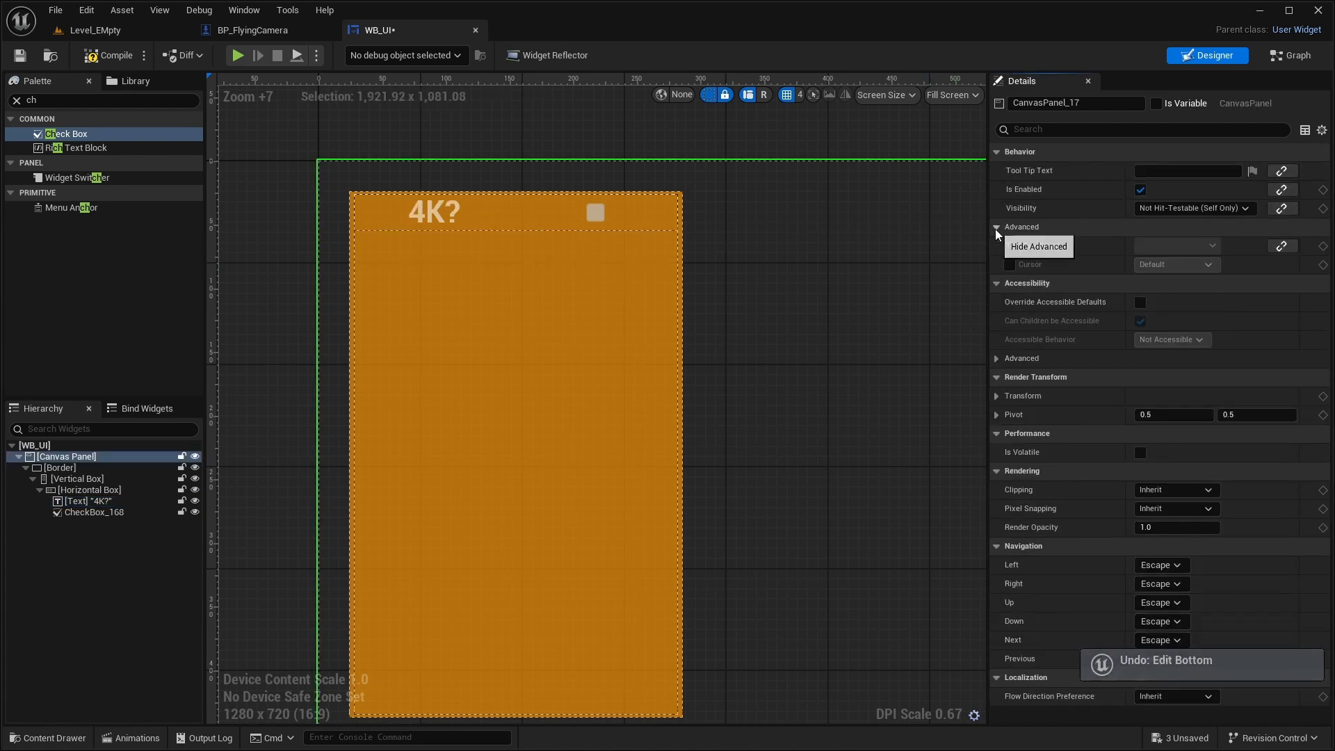
click(145, 468)
click(101, 500)
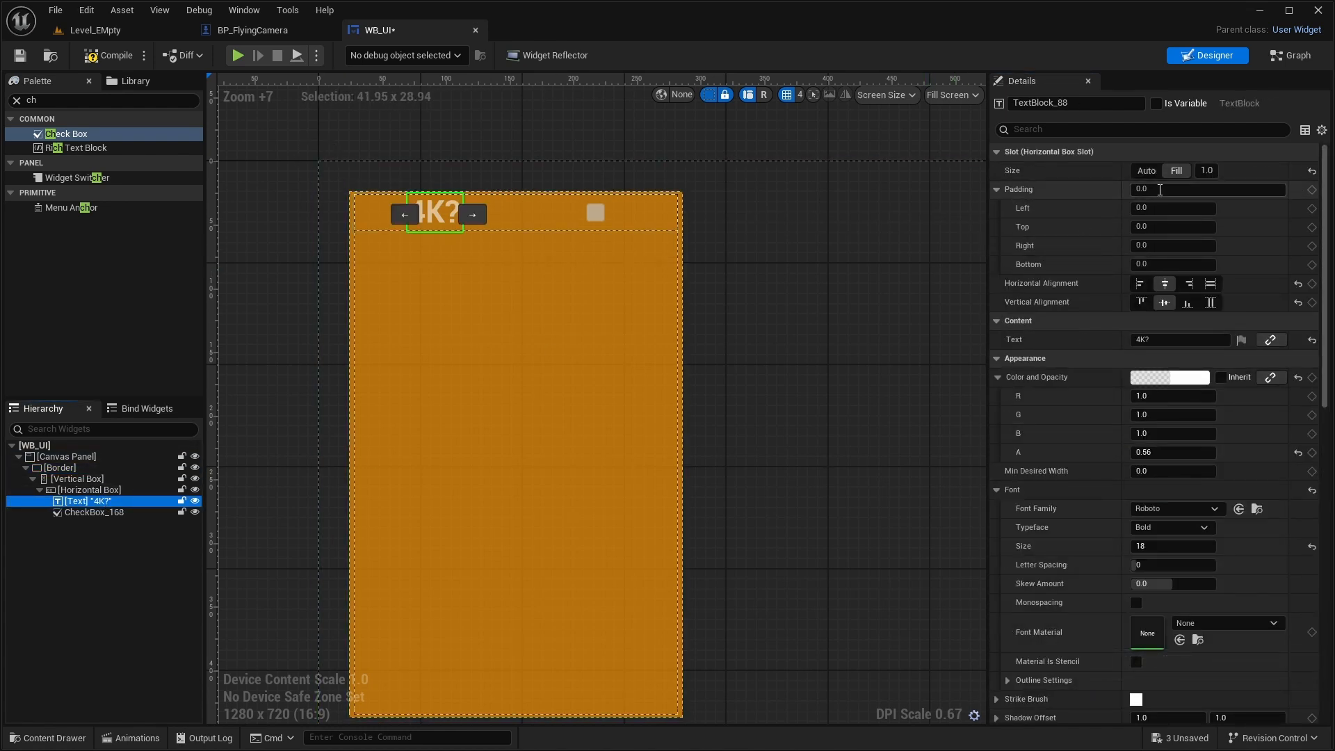
click(1148, 208)
text(20)
key(Return)
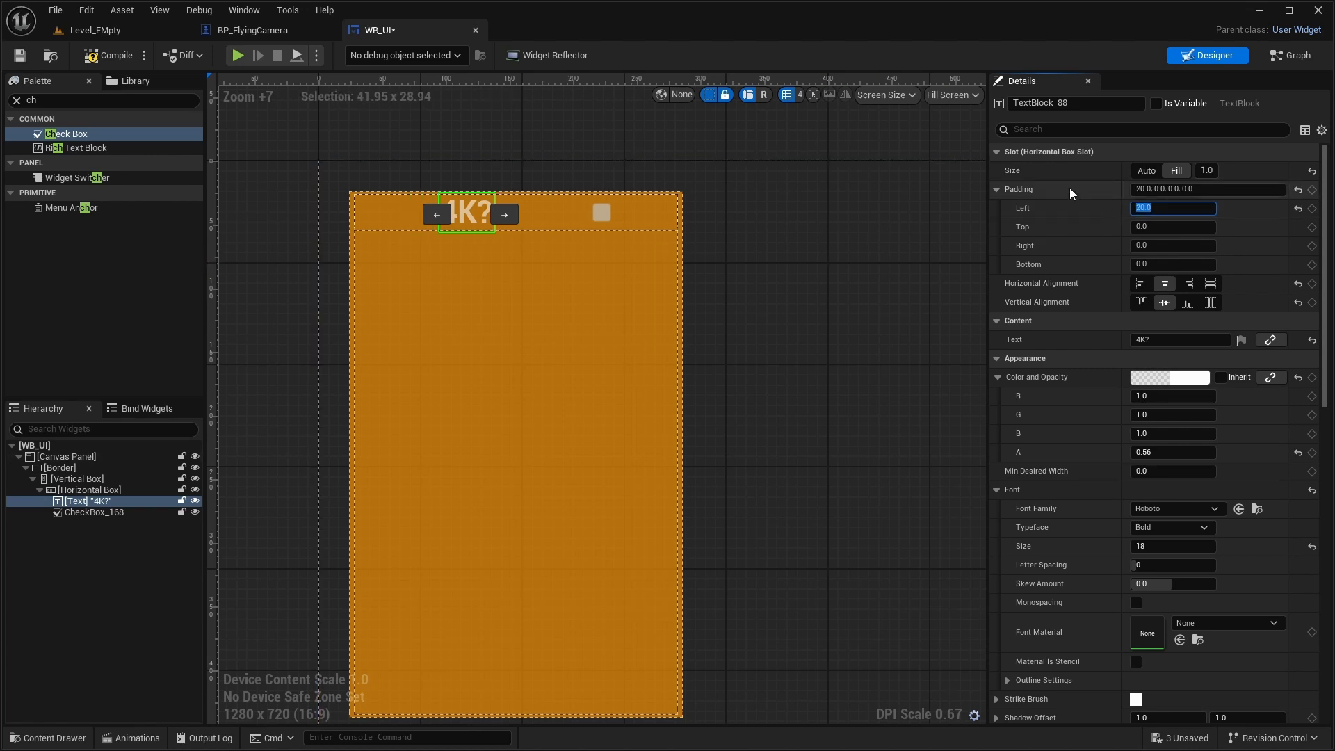
key(Return)
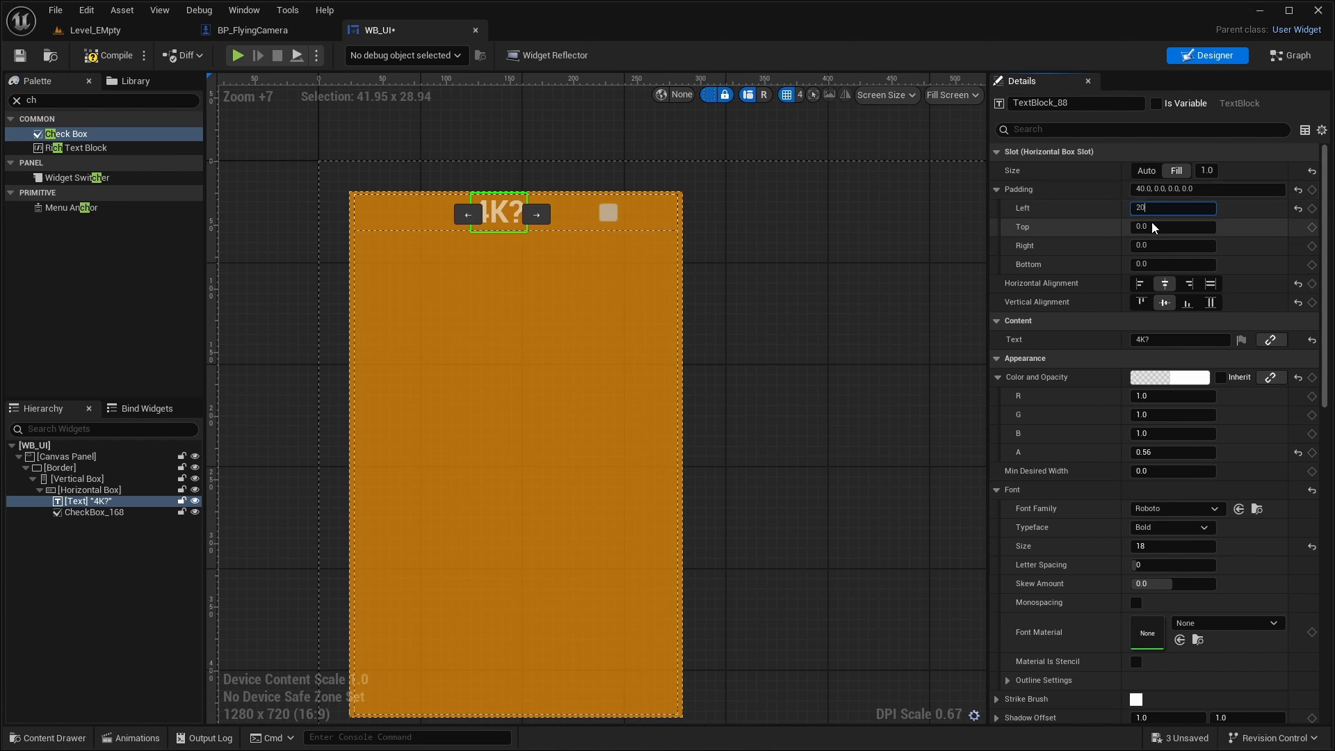
click(817, 319)
- Add an On Check State Changed event for the check box to the widget's event graph
scroll(758, 306, down, 2)
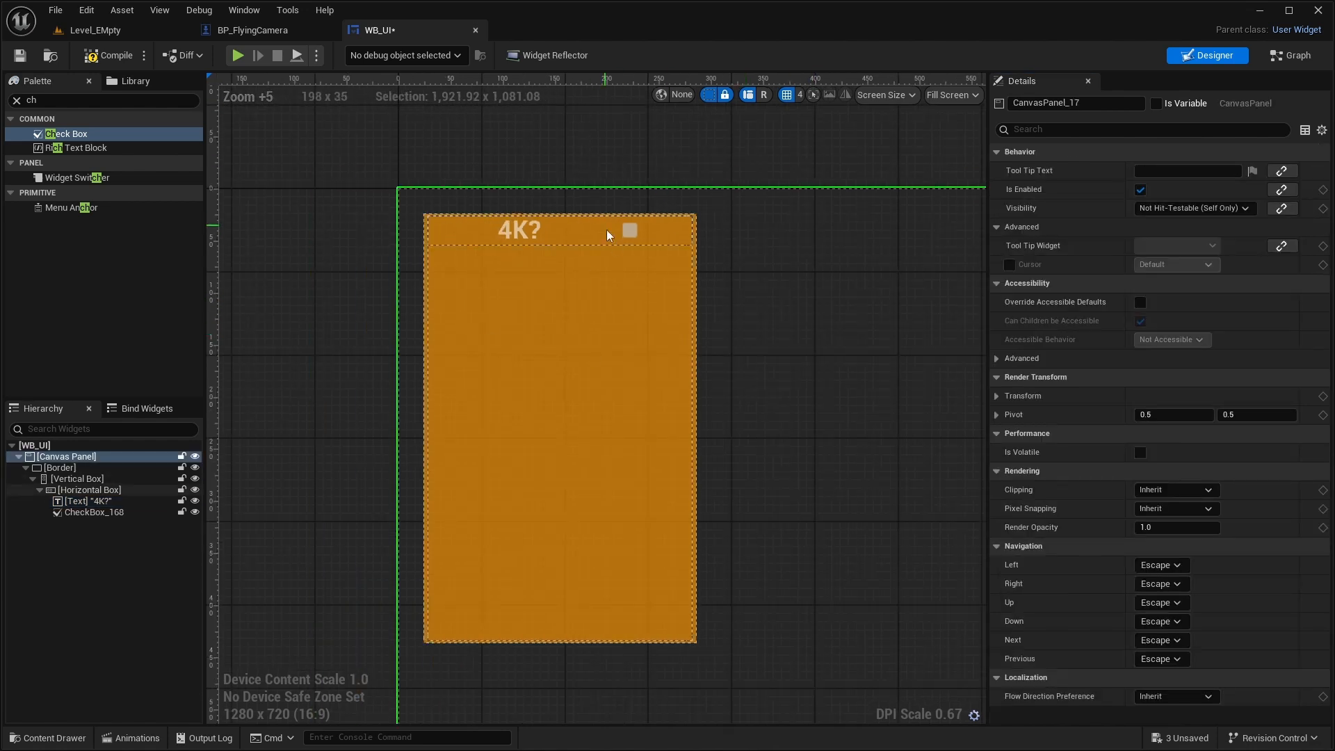
scroll(598, 306, up, 3)
click(643, 192)
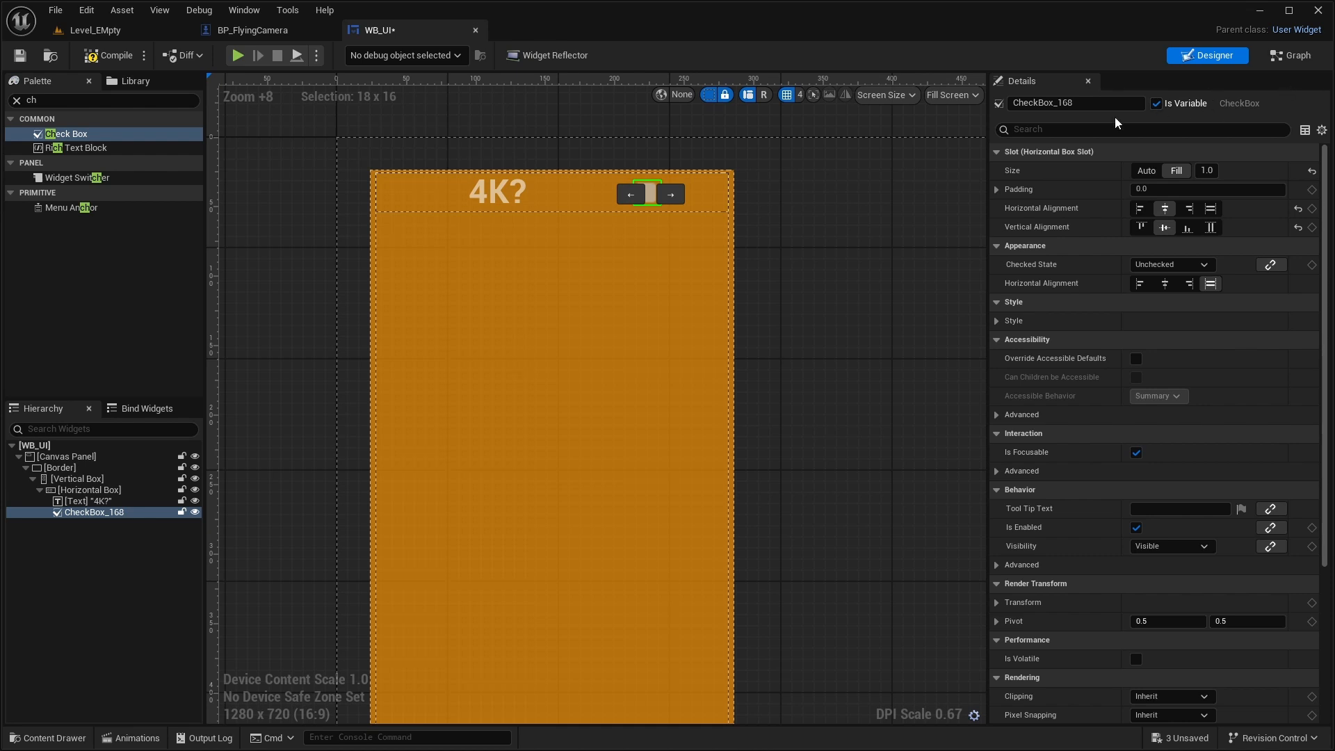
scroll(1079, 470, down, 5)
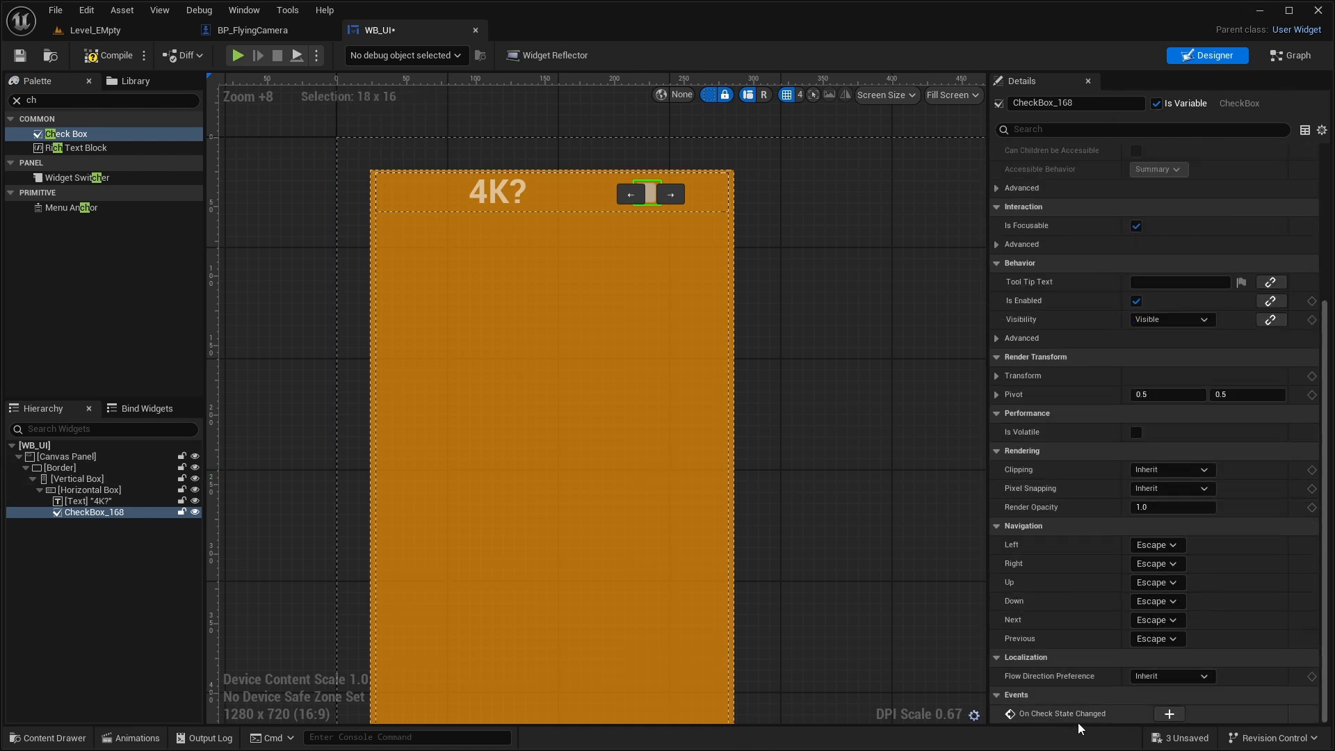
click(1170, 715)
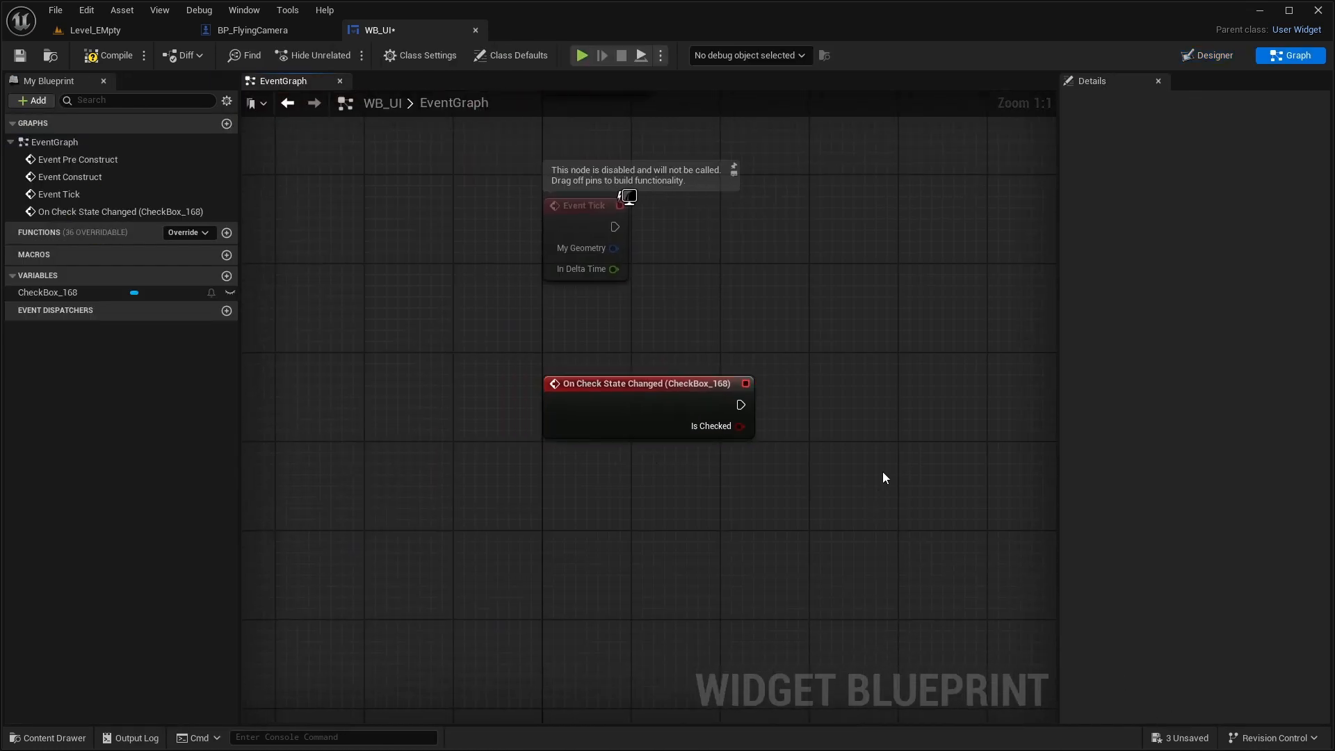
- Connect a Branch node to the On Check State Changed event, using Is Checked as its condition
click(841, 420)
drag(650, 392, 747, 390)
click(727, 470)
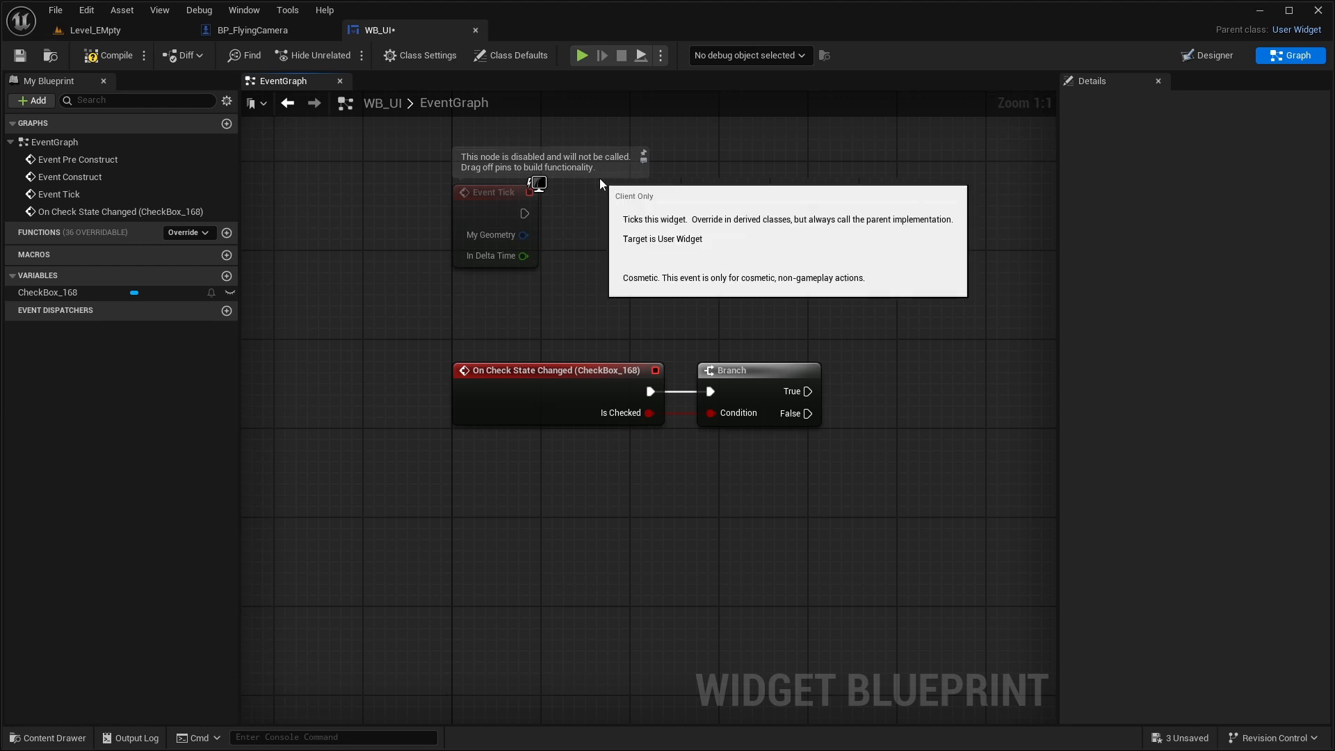
click(245, 29)
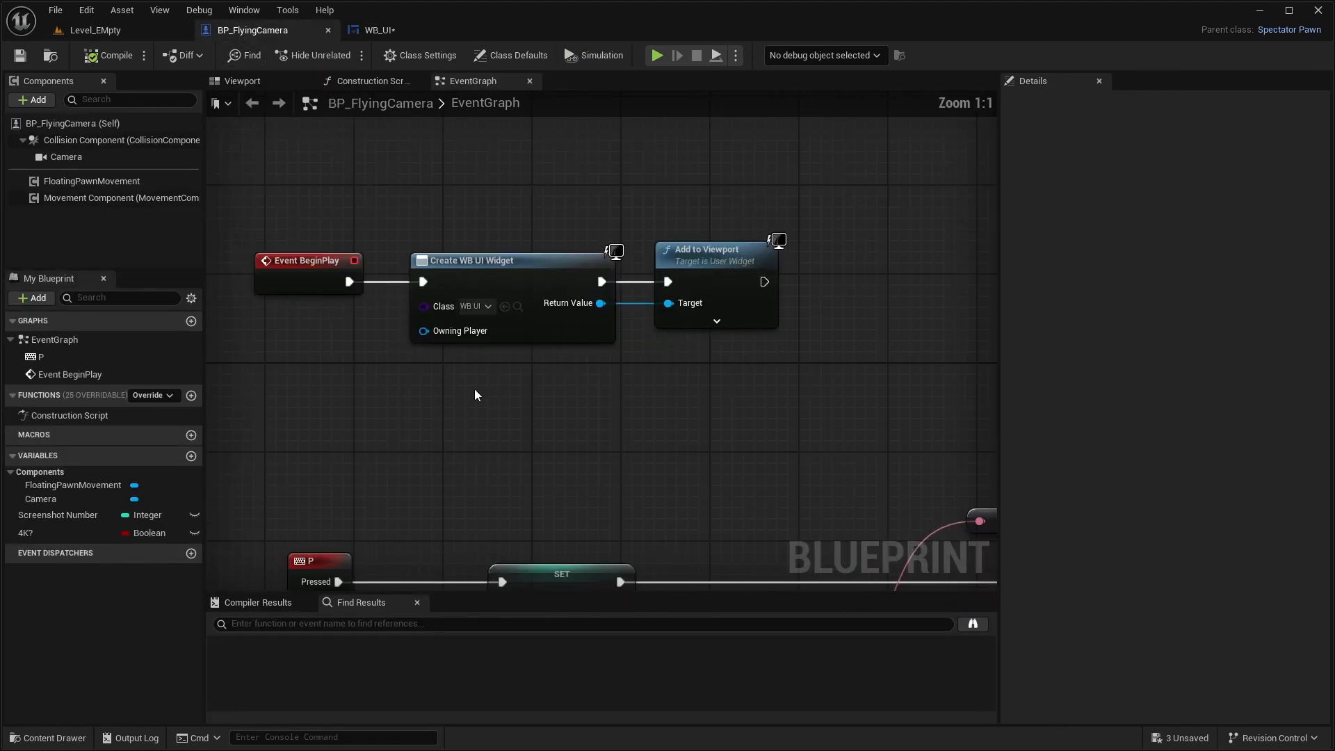
right_drag(421, 409, 557, 356)
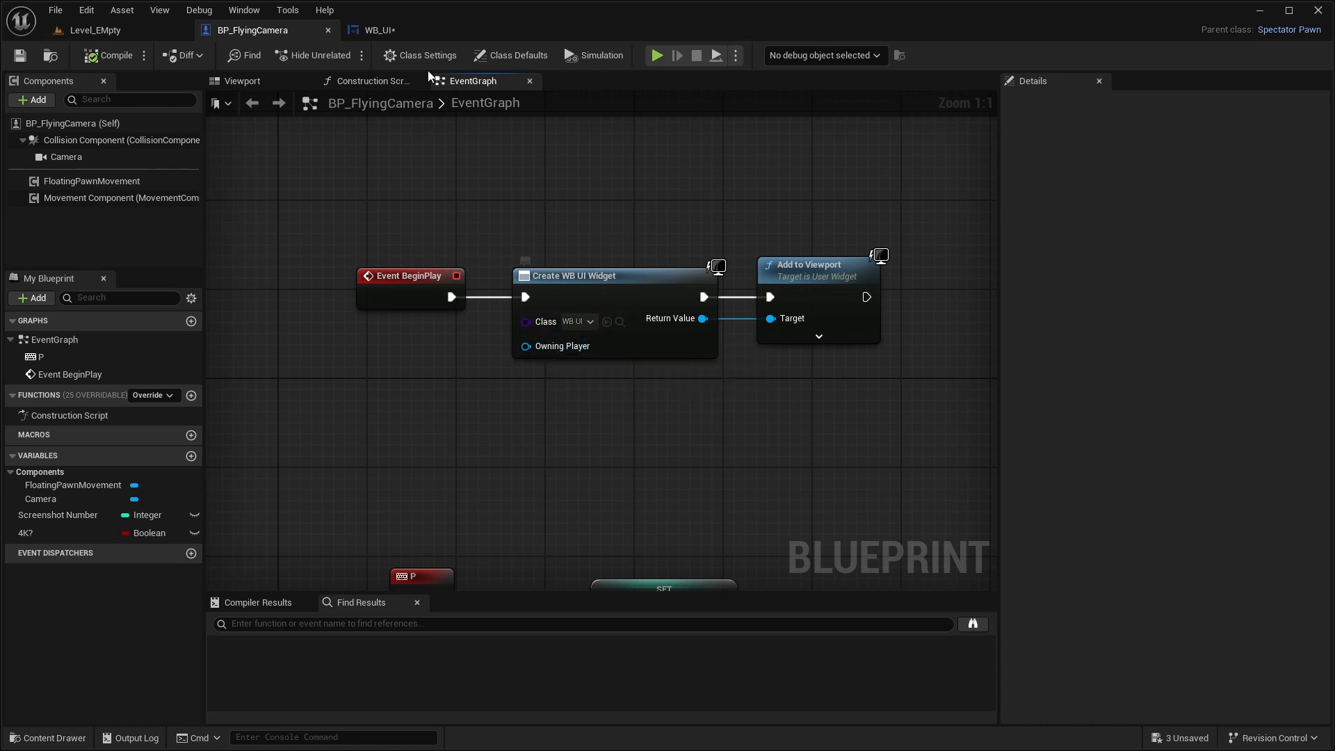
click(416, 27)
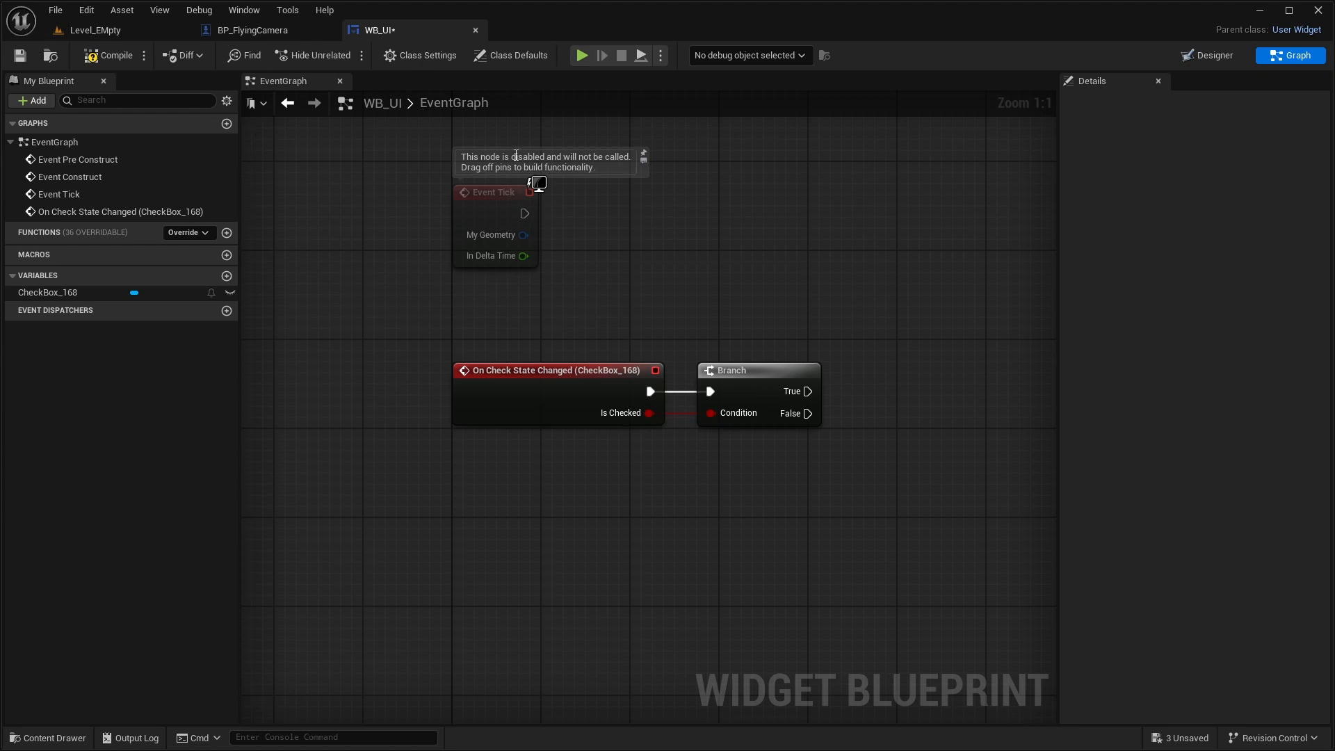
- Add a variable named Character to WB_UI with the type BP Flying Camera object reference
click(226, 276)
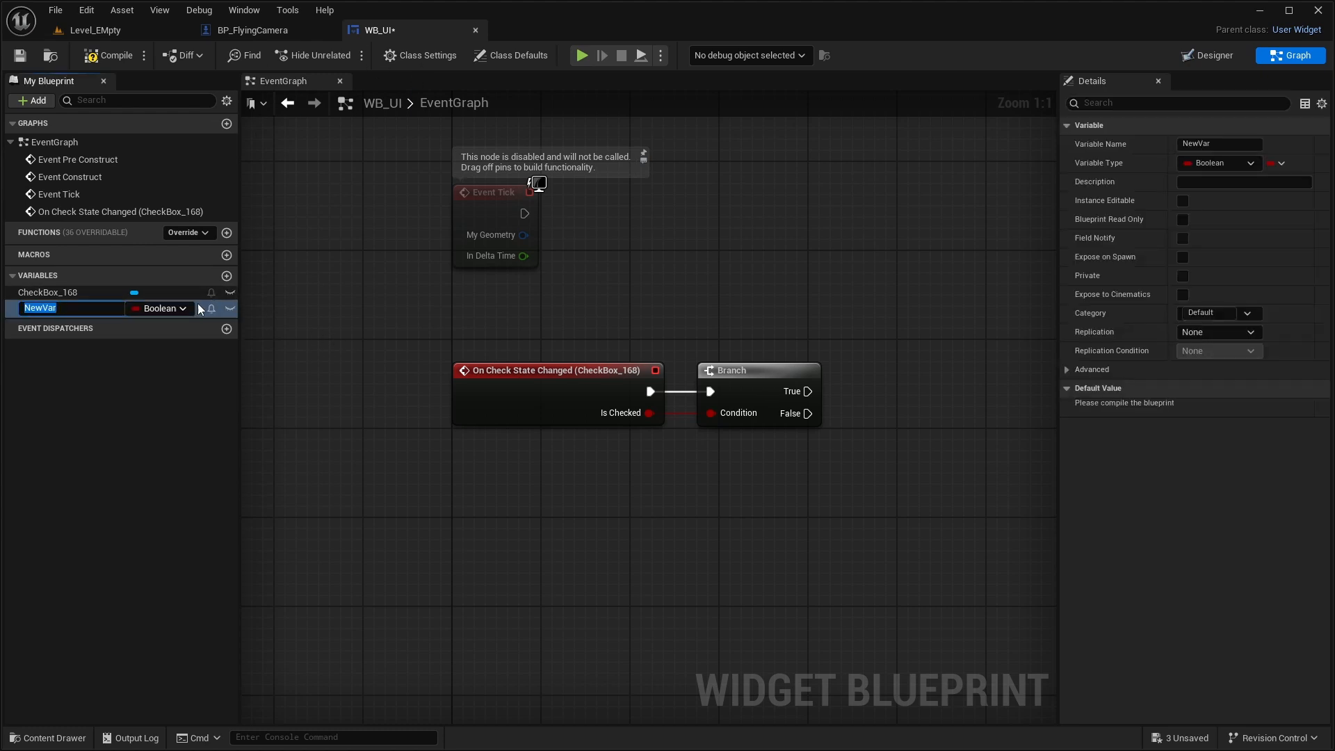
text(Character)
key(Return)
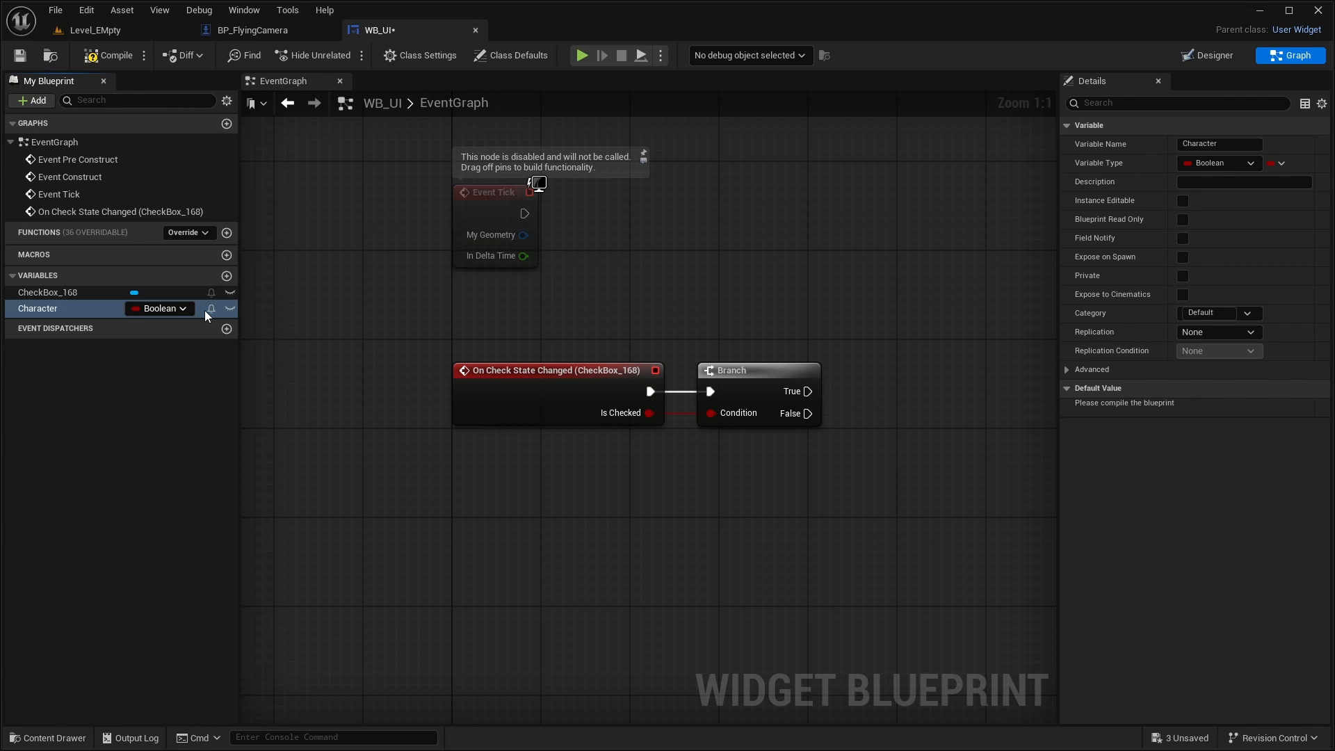
click(173, 308)
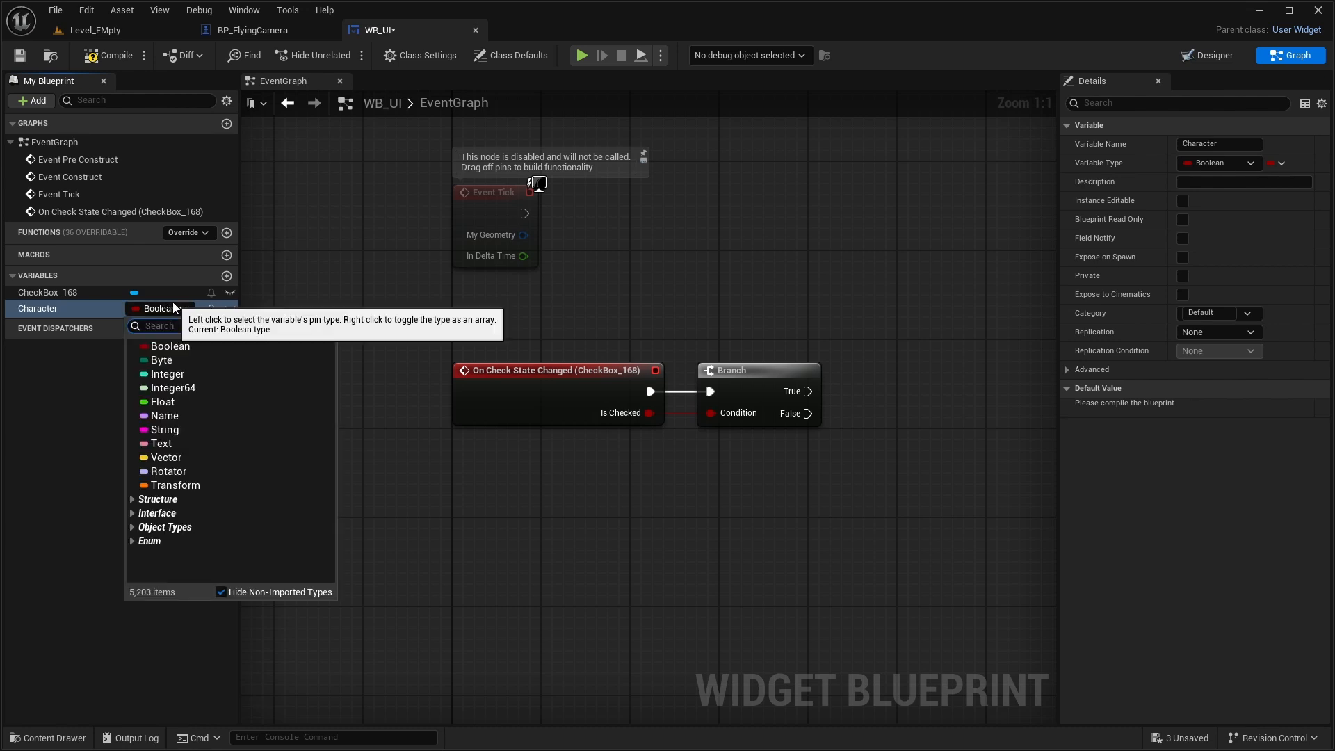
text(BP_Fly)
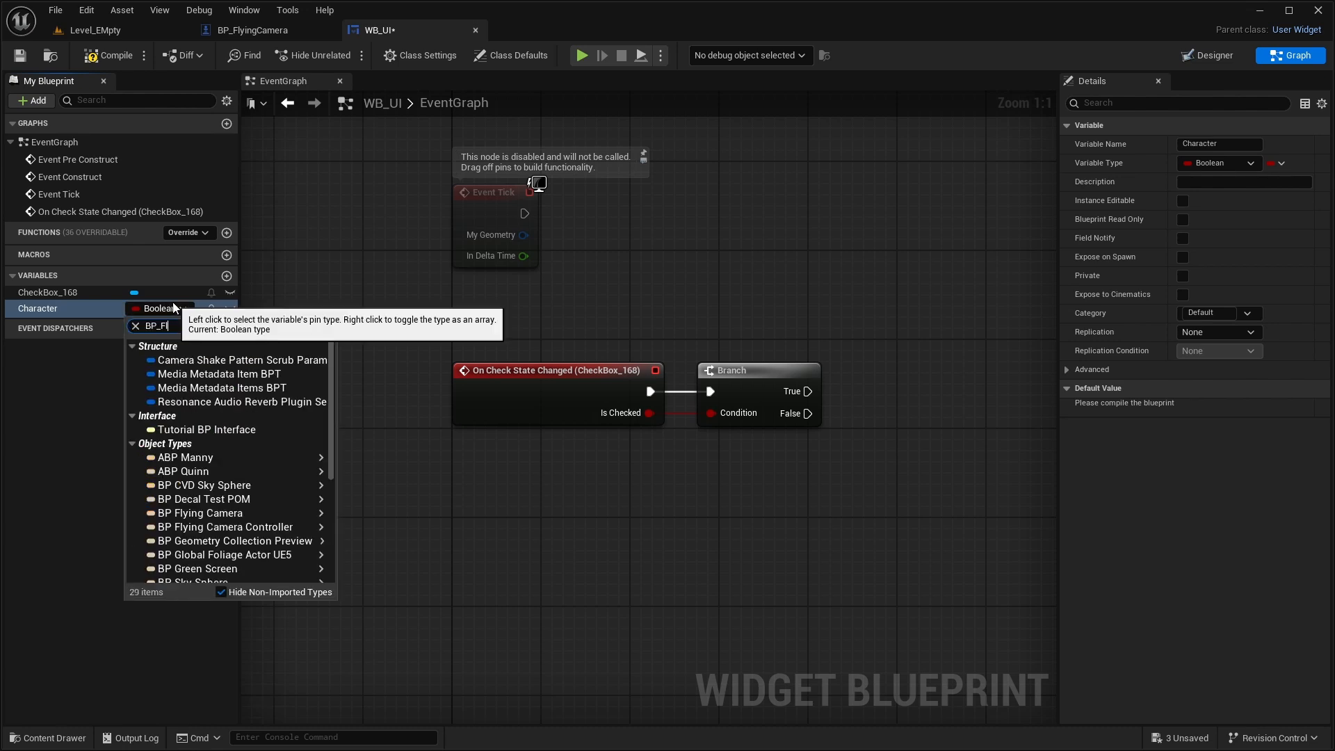
mouse_move(208, 360)
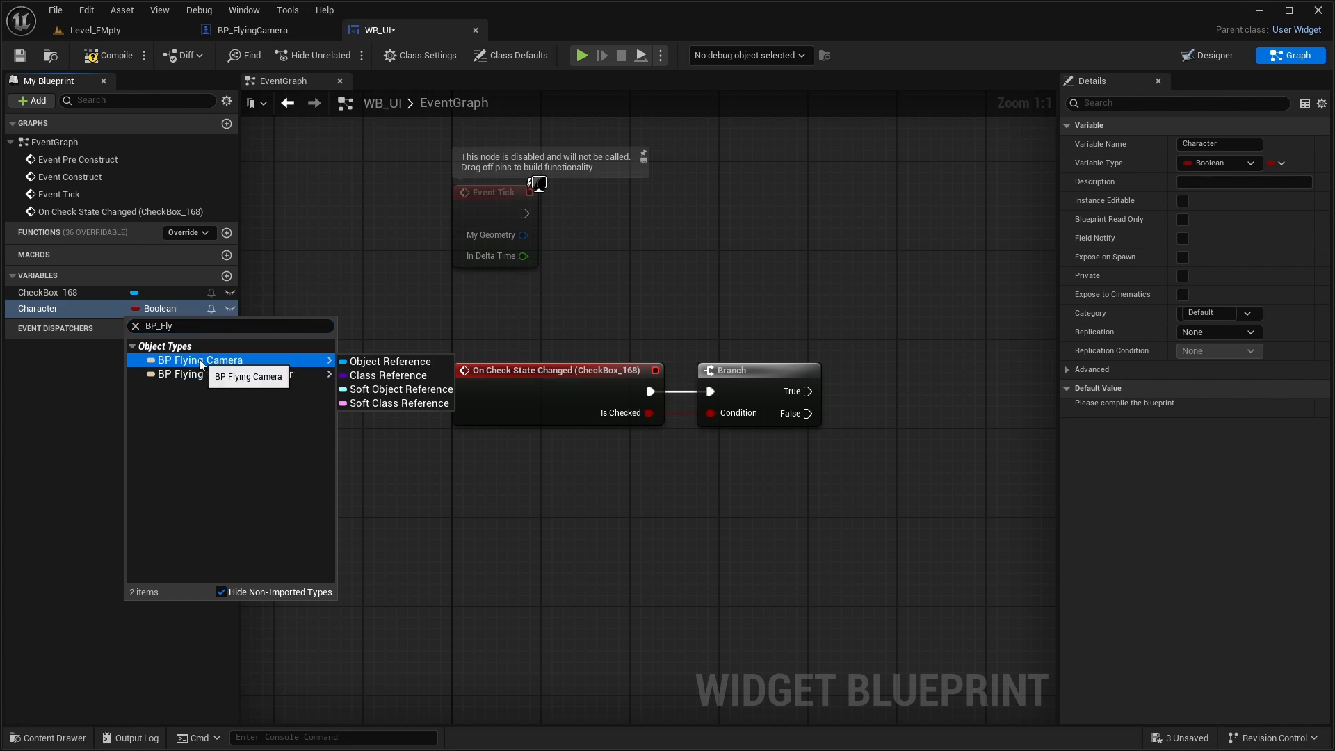
click(389, 364)
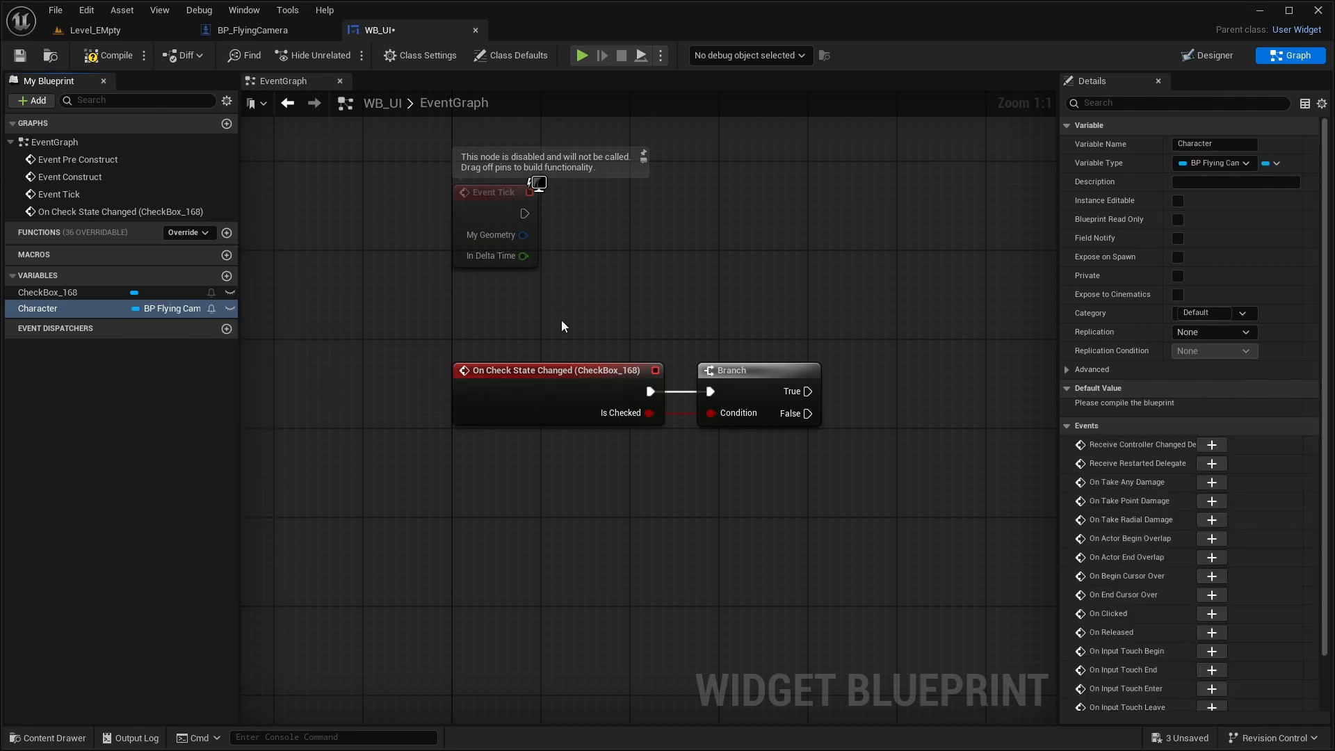
- Make the Character variable Instance Editable and Expose on Spawn, and compile and save WB_UI
click(1178, 201)
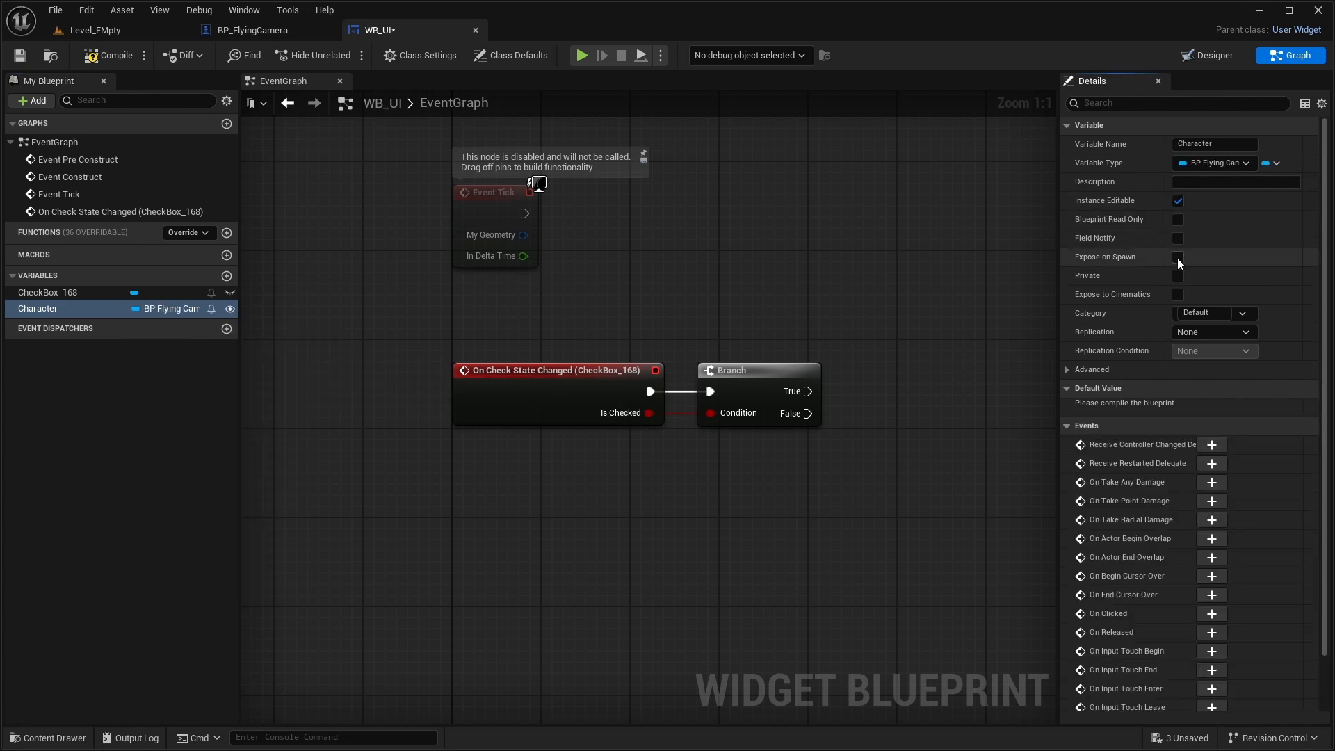
click(1178, 258)
click(106, 56)
click(25, 59)
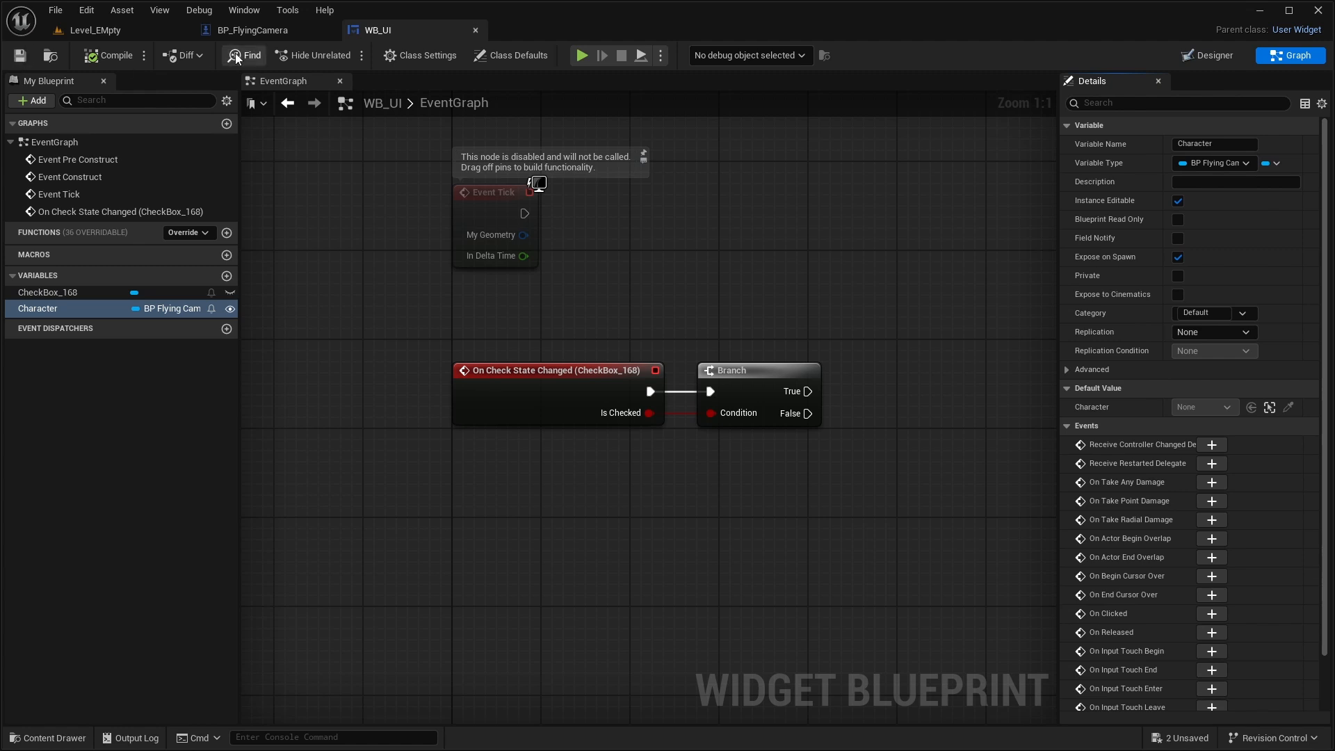
- Refresh the Create WB UI Widget node in BP_FlyingCamera's event graph to expose its Character pin
click(245, 32)
click(563, 285)
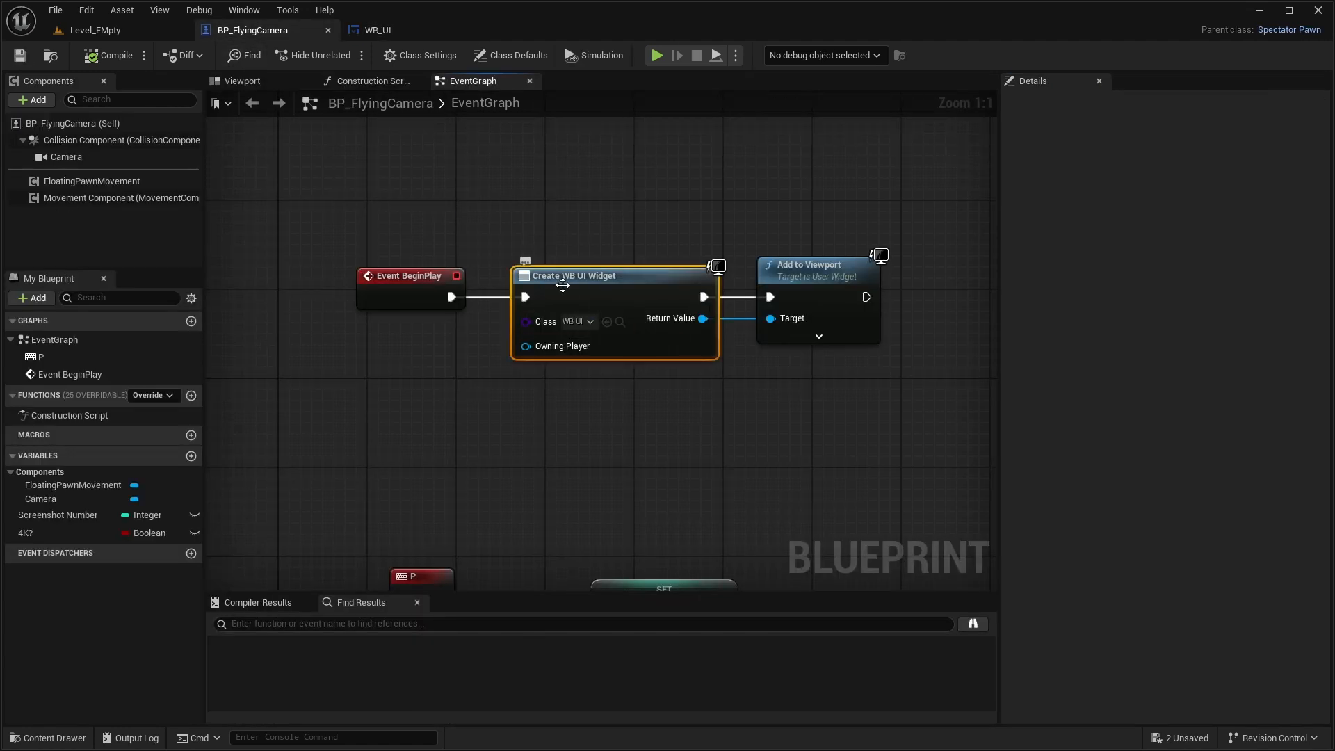
right_click(646, 297)
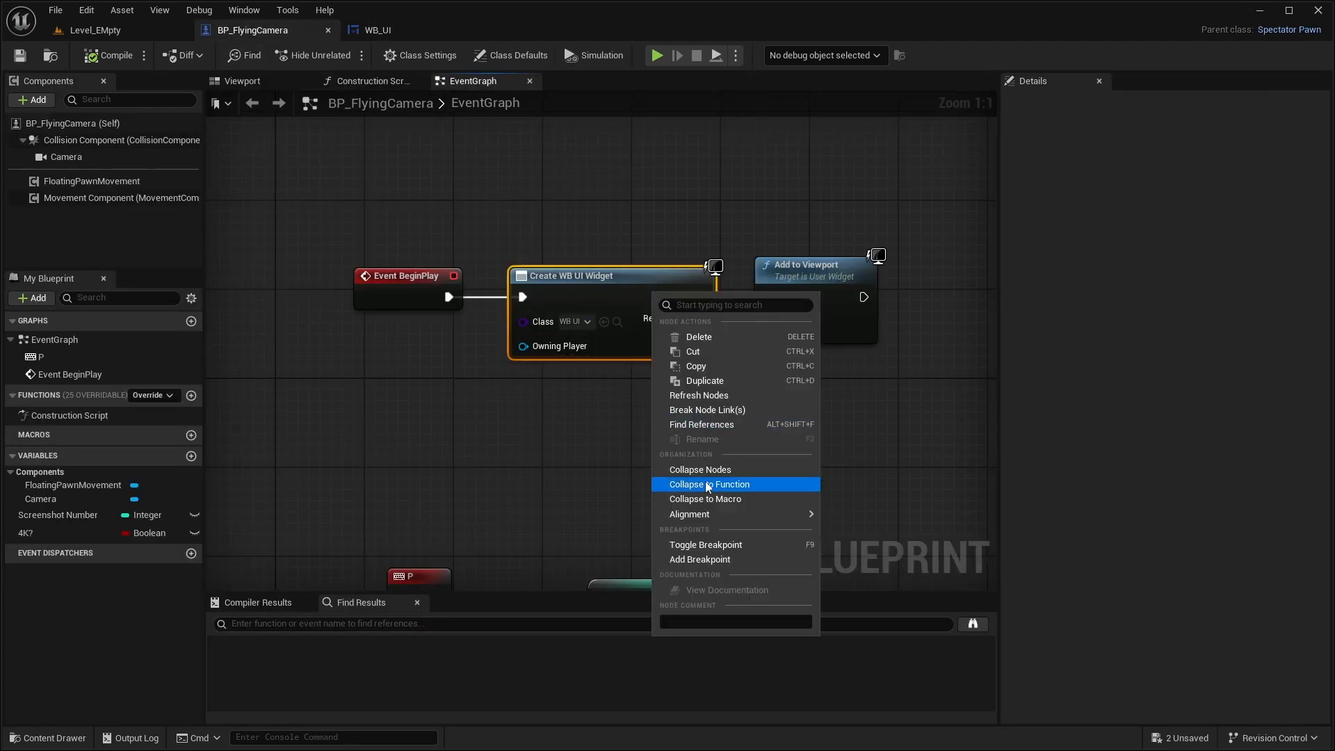
click(699, 395)
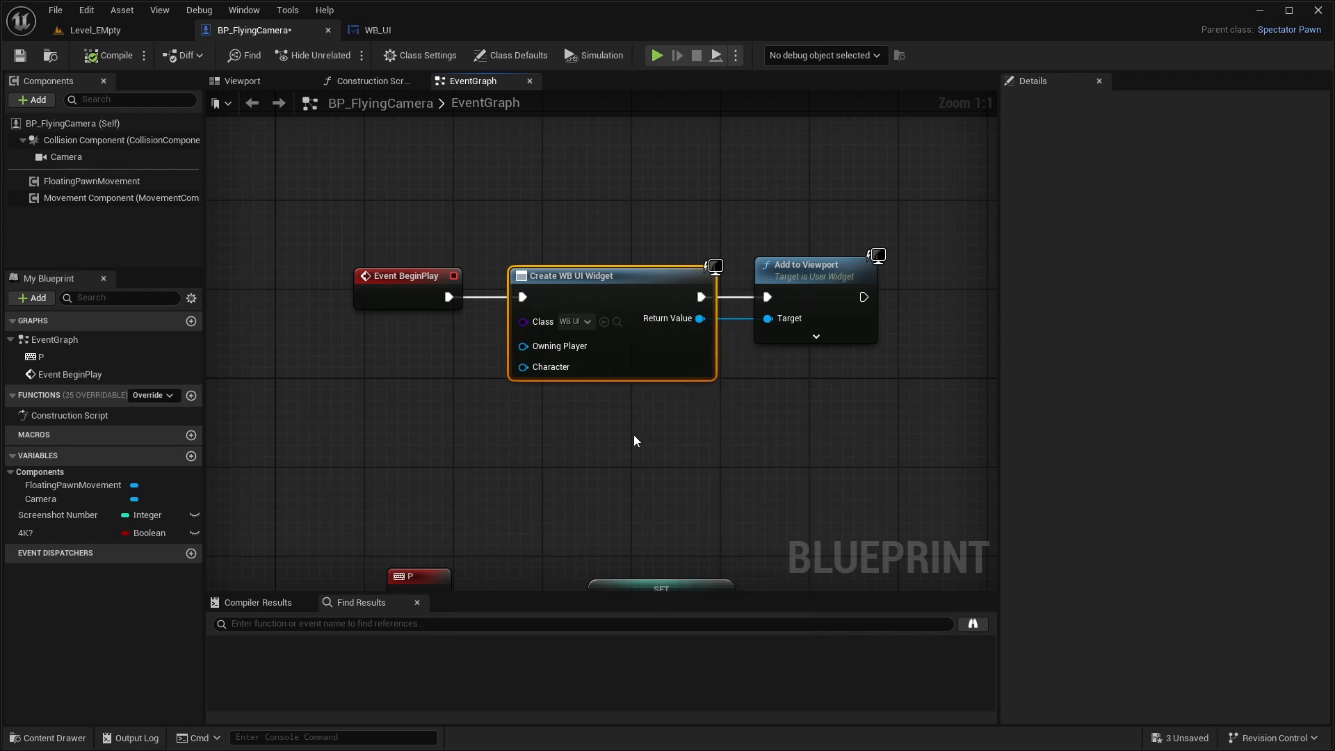
click(638, 442)
- Feed a Self reference into the Create WB UI Widget node's Character pin and place it just below the node
drag(540, 371, 443, 369)
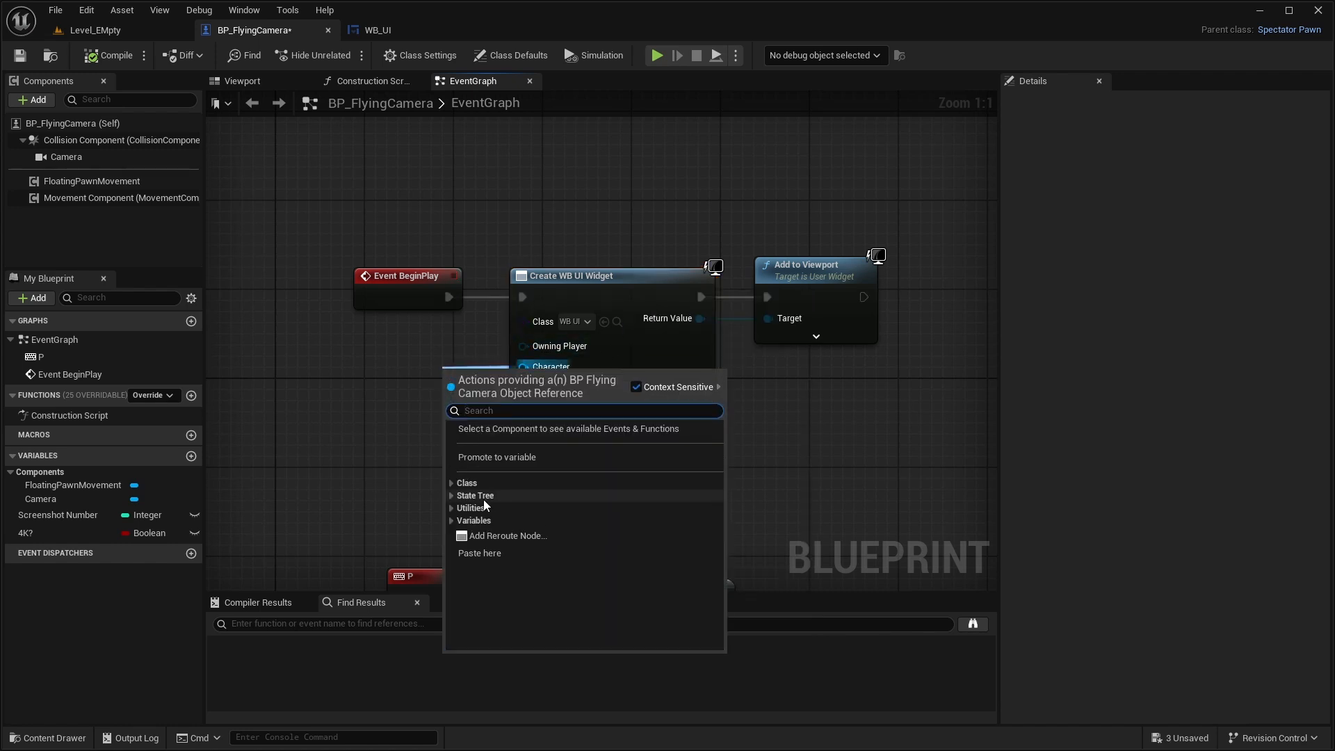
text(sel)
click(521, 503)
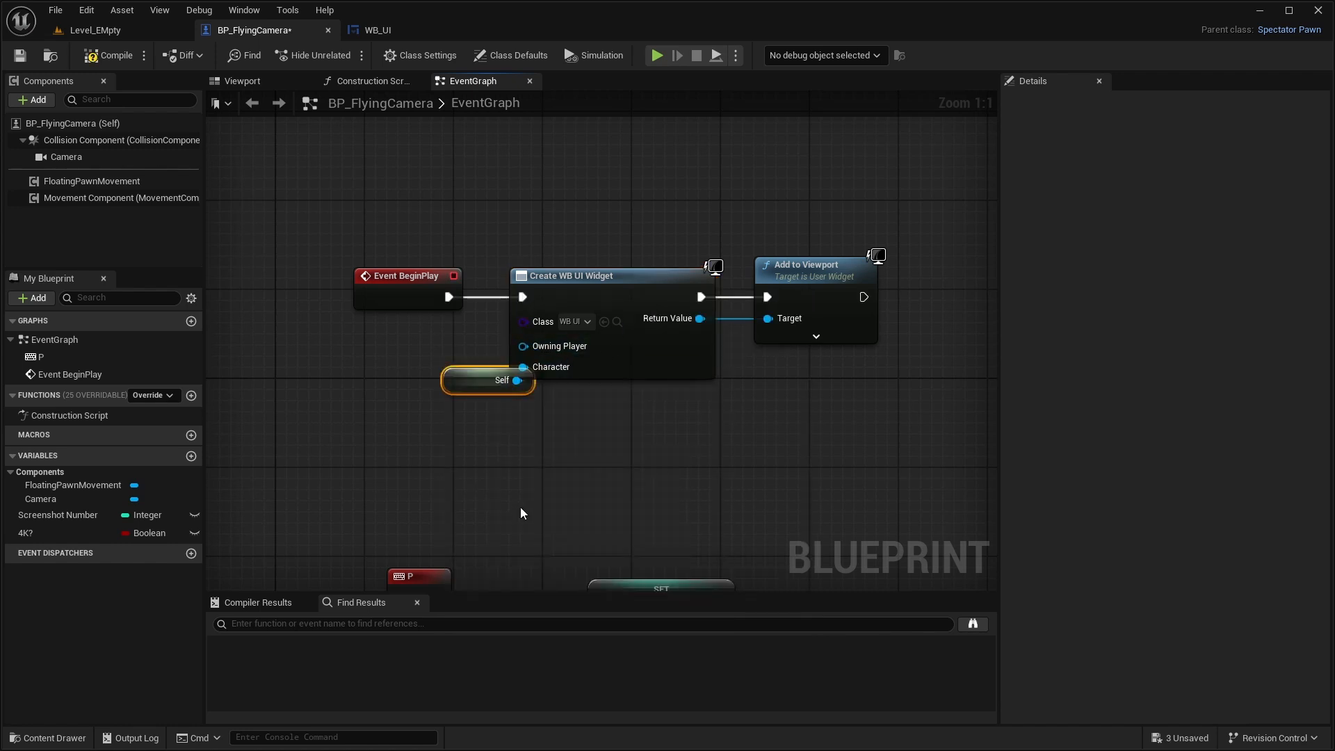
drag(452, 379, 521, 390)
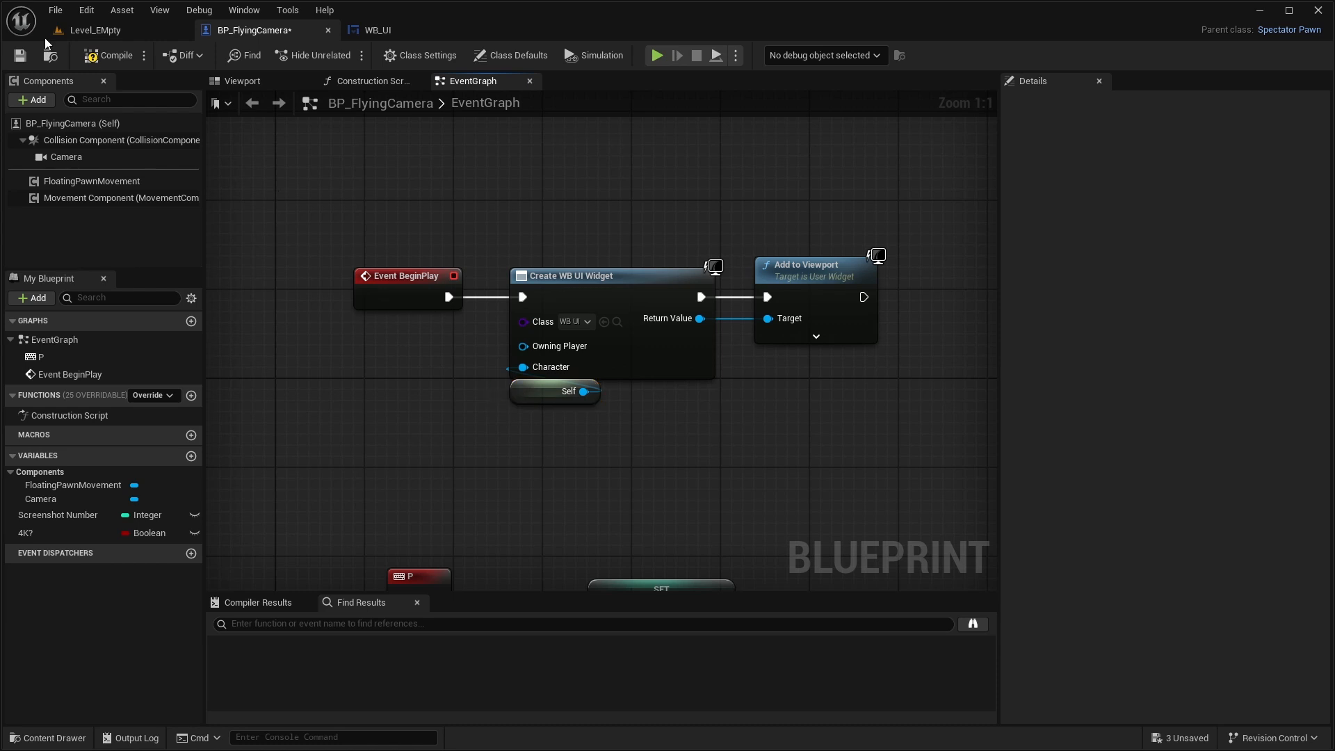
click(417, 30)
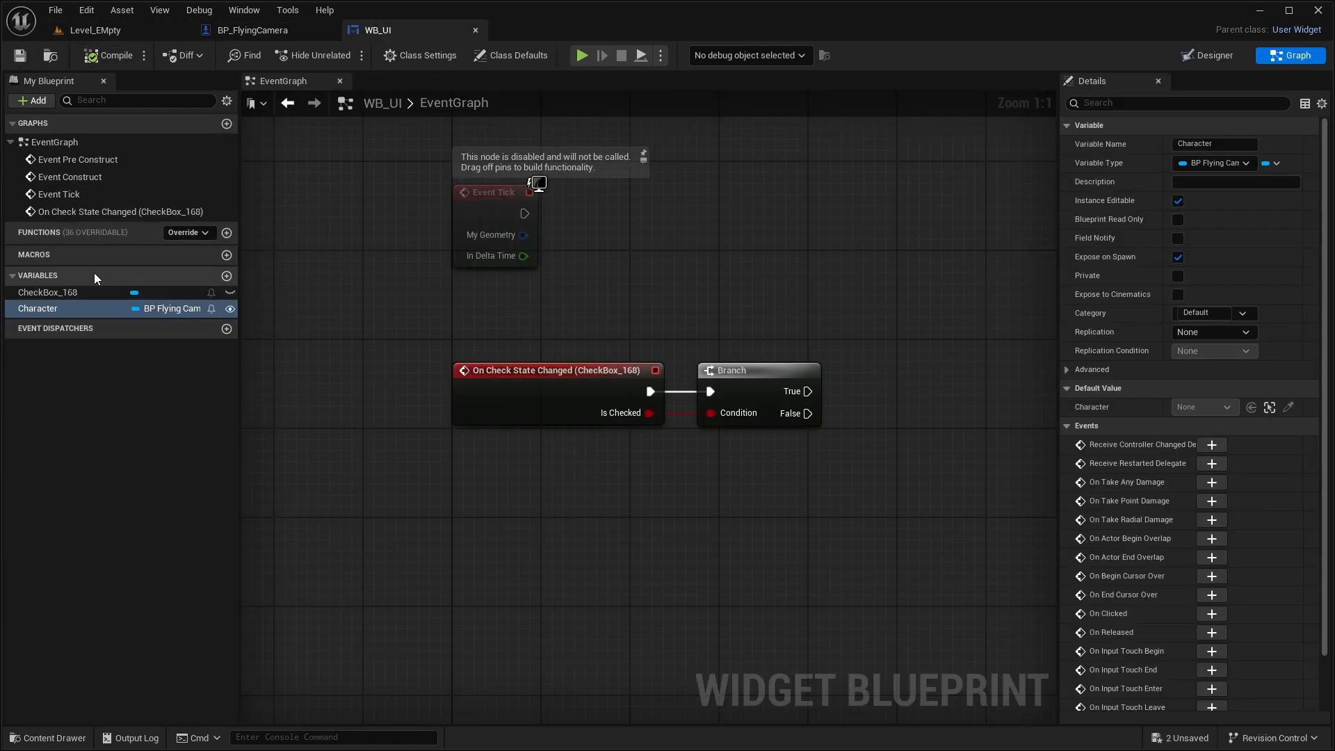
click(256, 31)
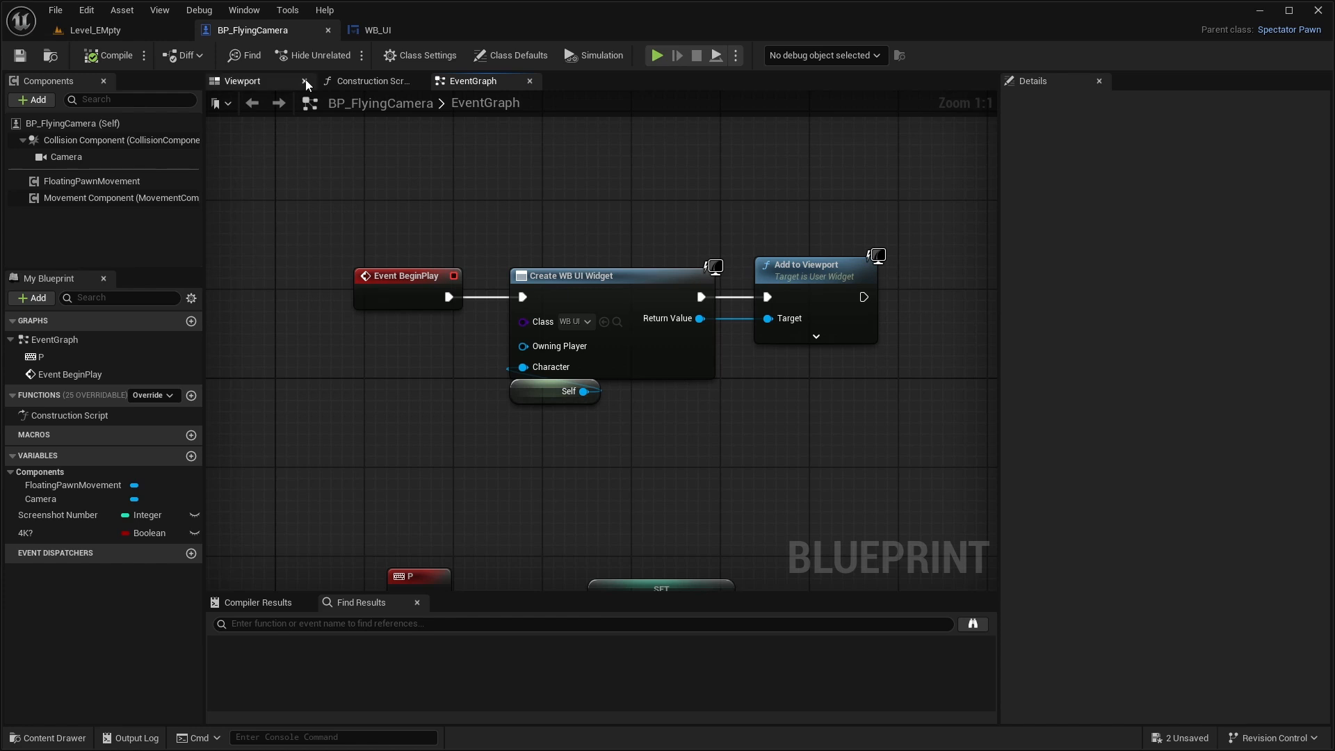
- Place a Character variable getter to the right of the Branch node in WB_UI's event graph
click(381, 30)
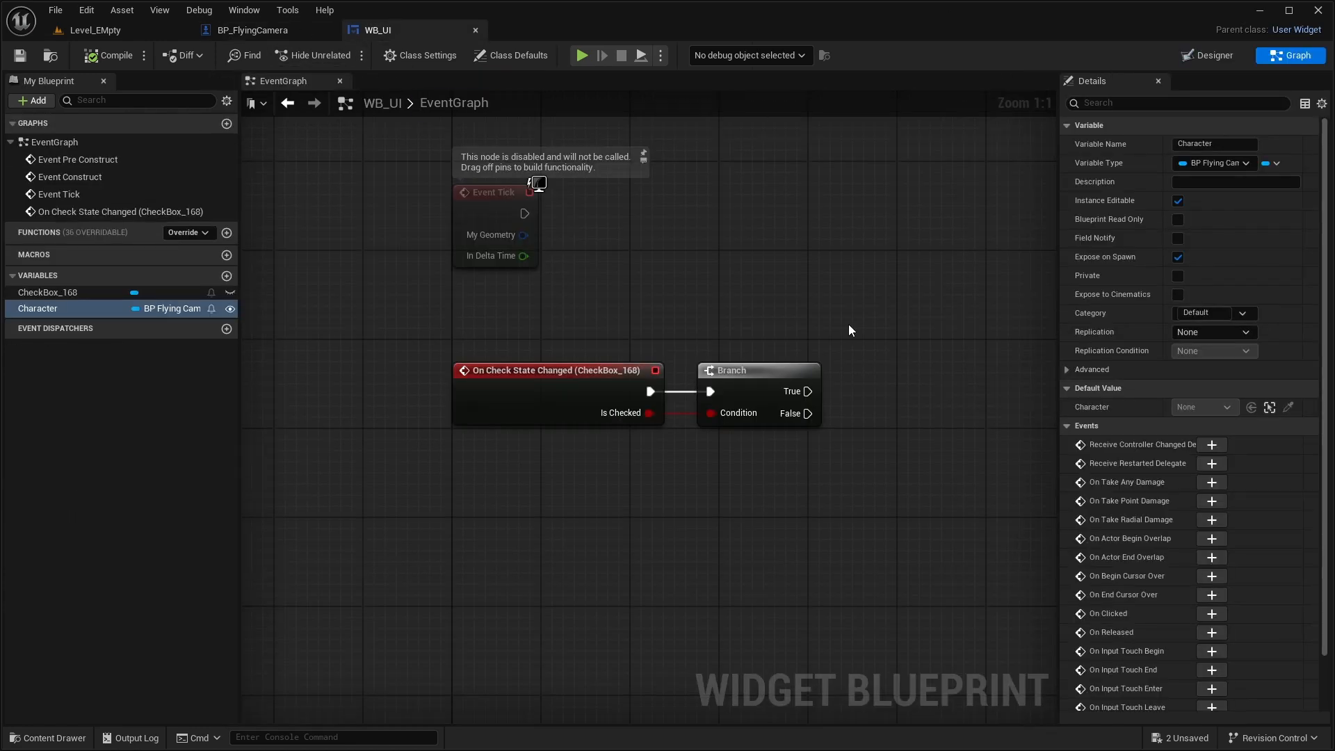
right_drag(849, 324, 706, 315)
click(42, 309)
drag(40, 309, 1136, 443)
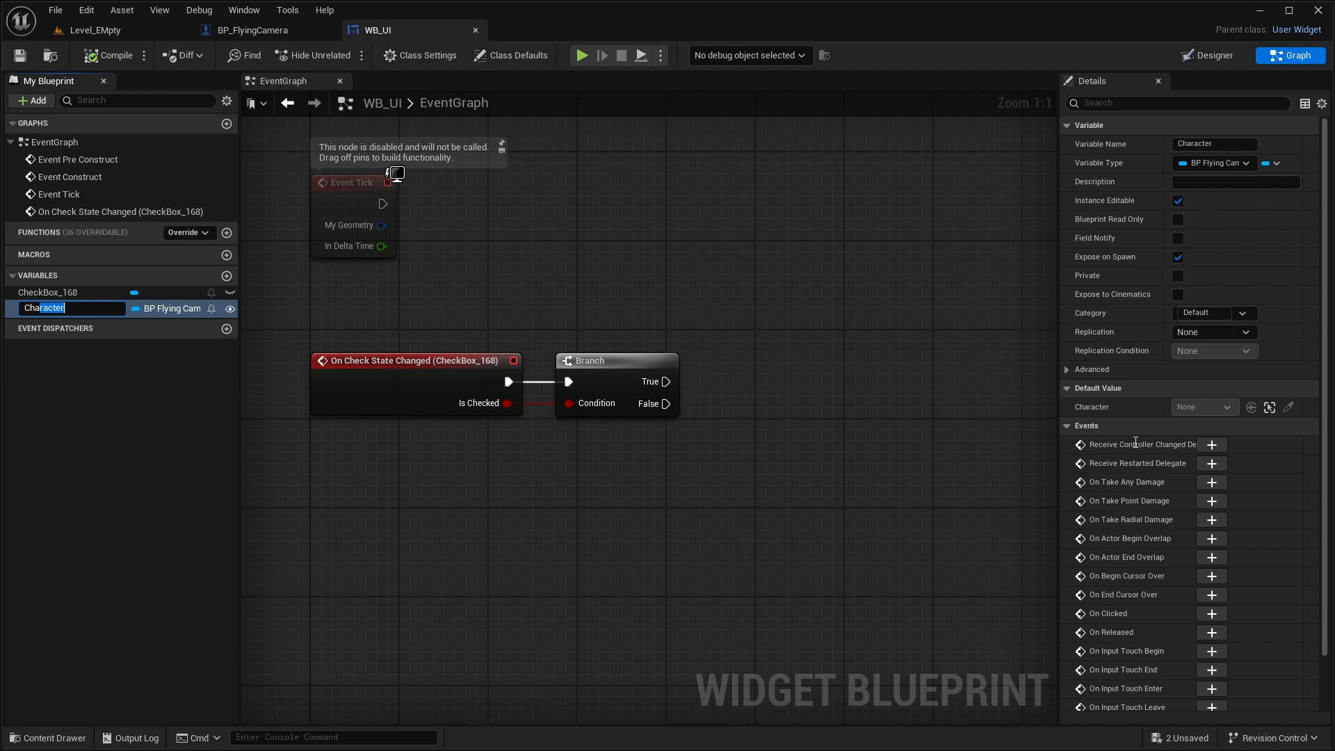
click(761, 403)
drag(56, 308, 734, 416)
click(790, 445)
right_drag(903, 464, 714, 472)
- Add a Set 4K? node targeting the Character reference and run it from the Branch's True output
drag(616, 430, 676, 383)
text(set)
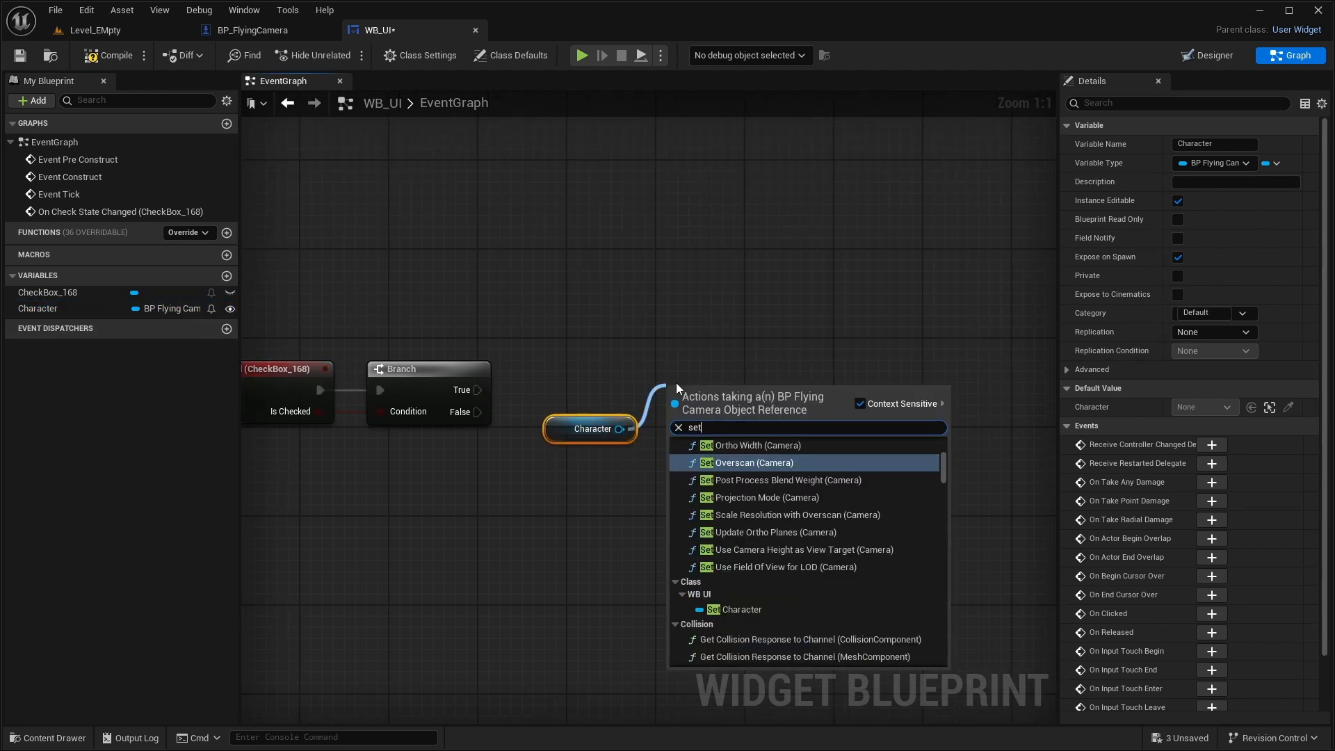
text( 4k)
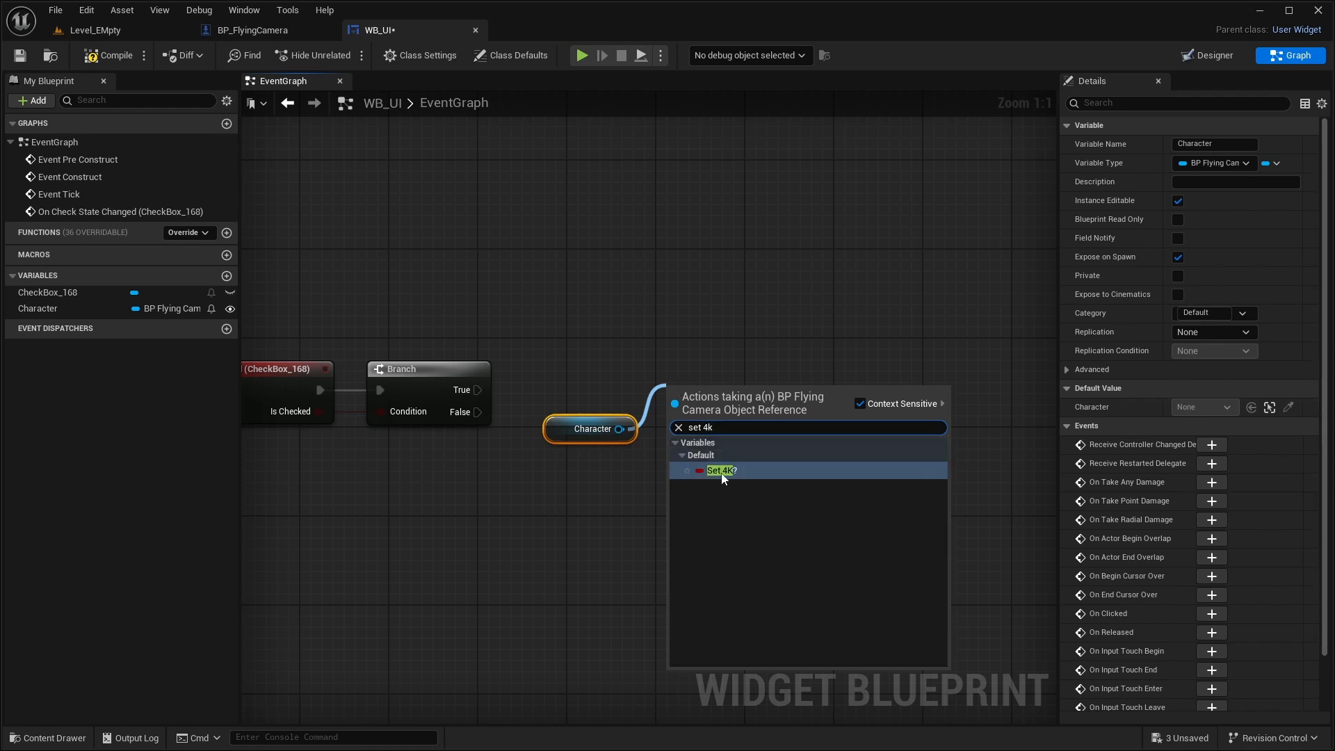
click(904, 470)
drag(479, 397, 704, 299)
drag(566, 435, 543, 423)
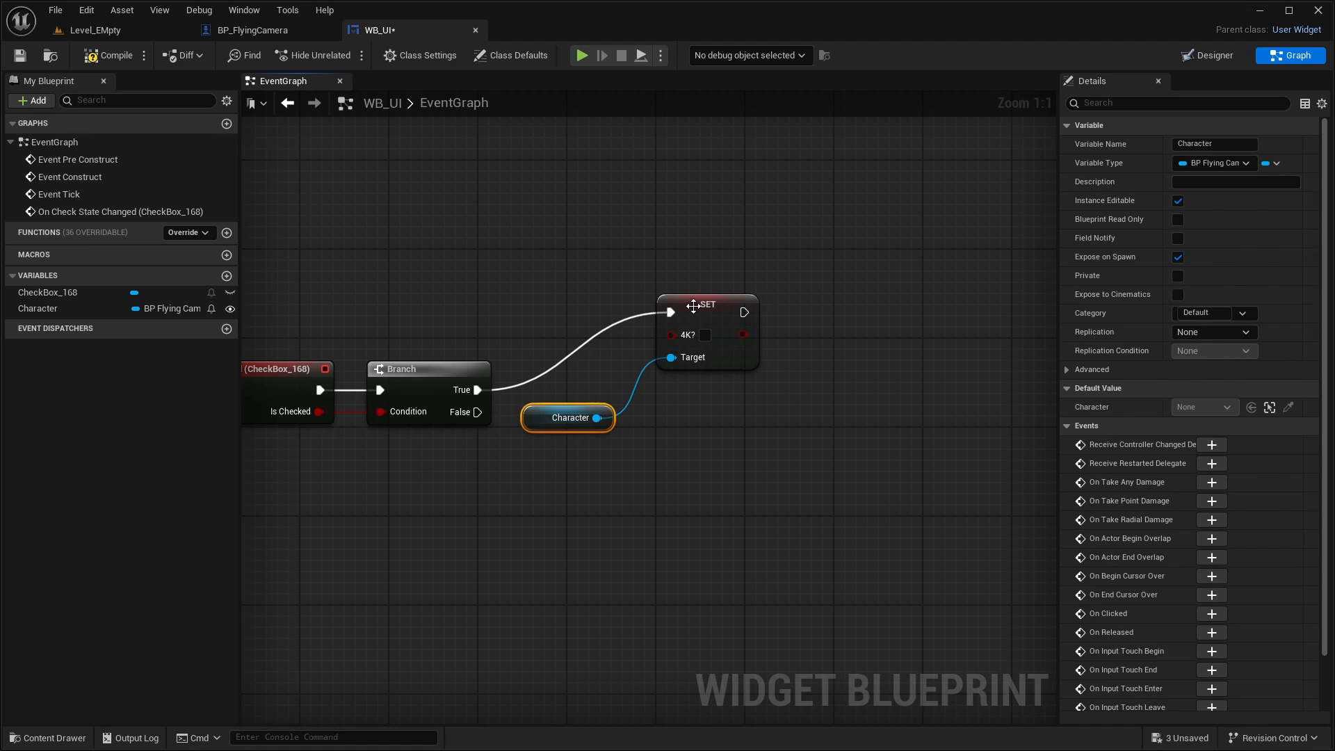
- Duplicate the Set 4K? node below the original, wiring its execution to the Branch's False output and its Target to Character
click(693, 306)
key(ctrl+c)
key(ctrl+v)
drag(761, 467, 698, 446)
drag(478, 412, 672, 453)
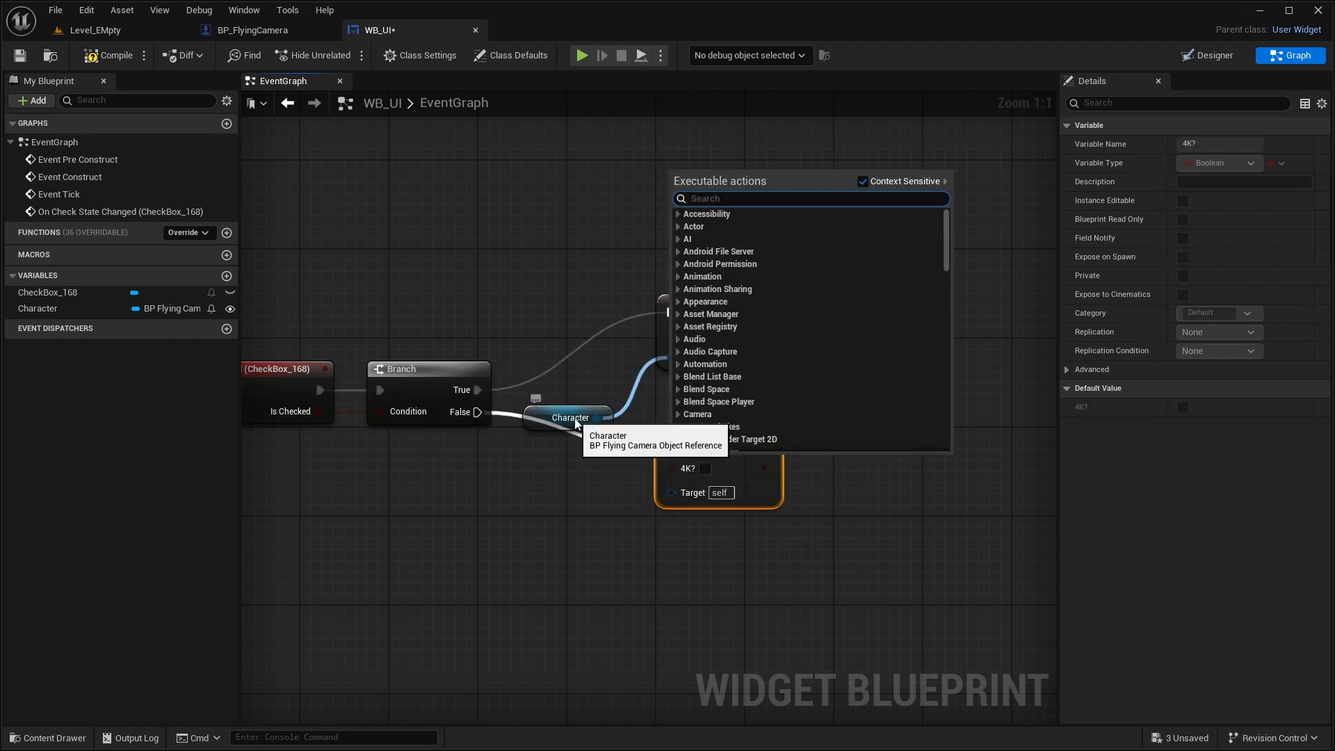
key(Escape)
drag(478, 411, 670, 446)
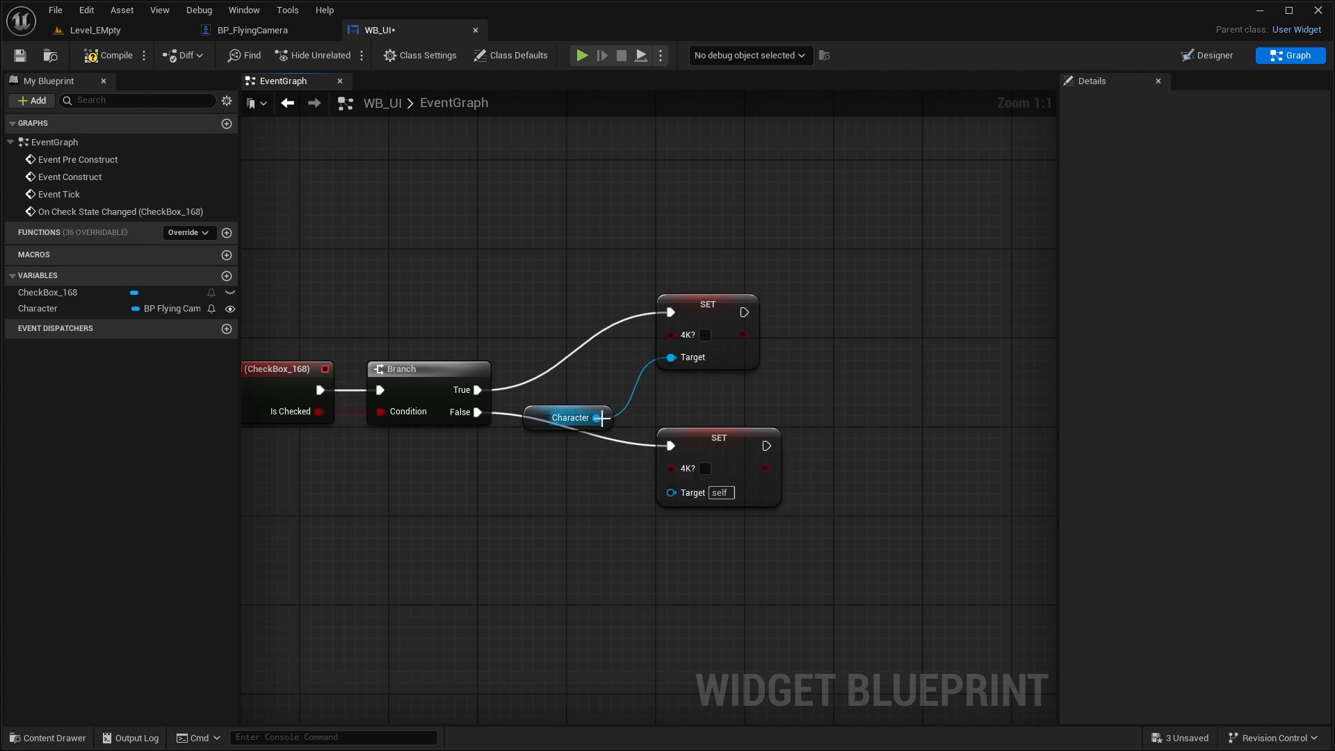
drag(602, 417, 701, 495)
drag(538, 416, 548, 405)
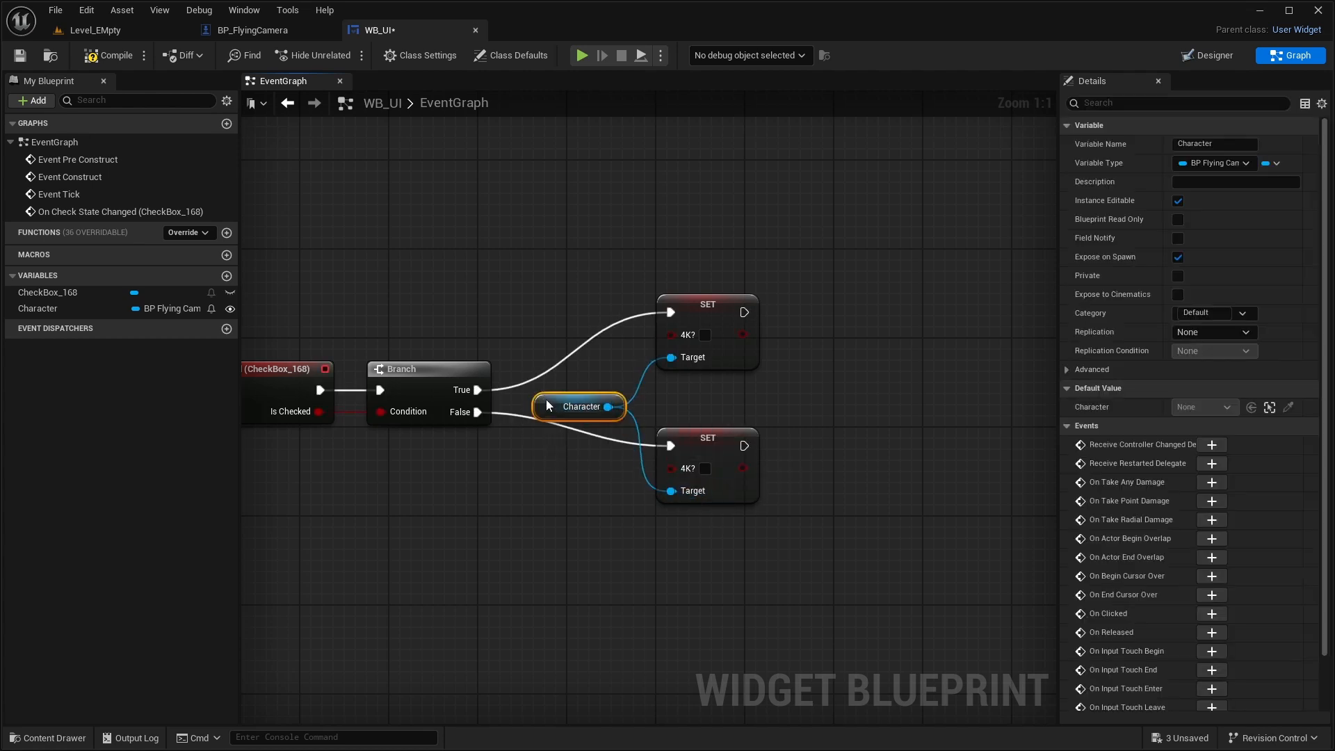
- Enable 4K? on the True branch's Set node, and compile and save WB_UI
click(458, 489)
right_drag(458, 489, 593, 468)
right_drag(952, 348, 895, 348)
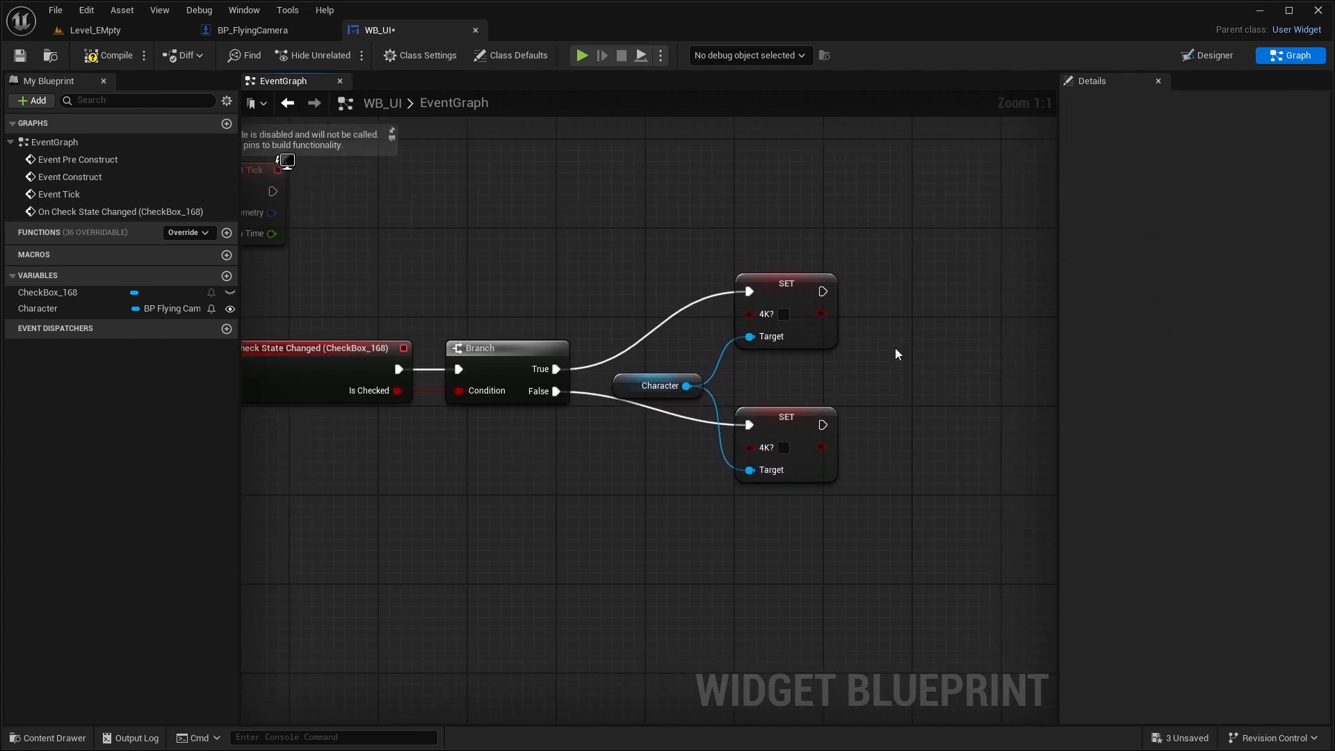
click(783, 314)
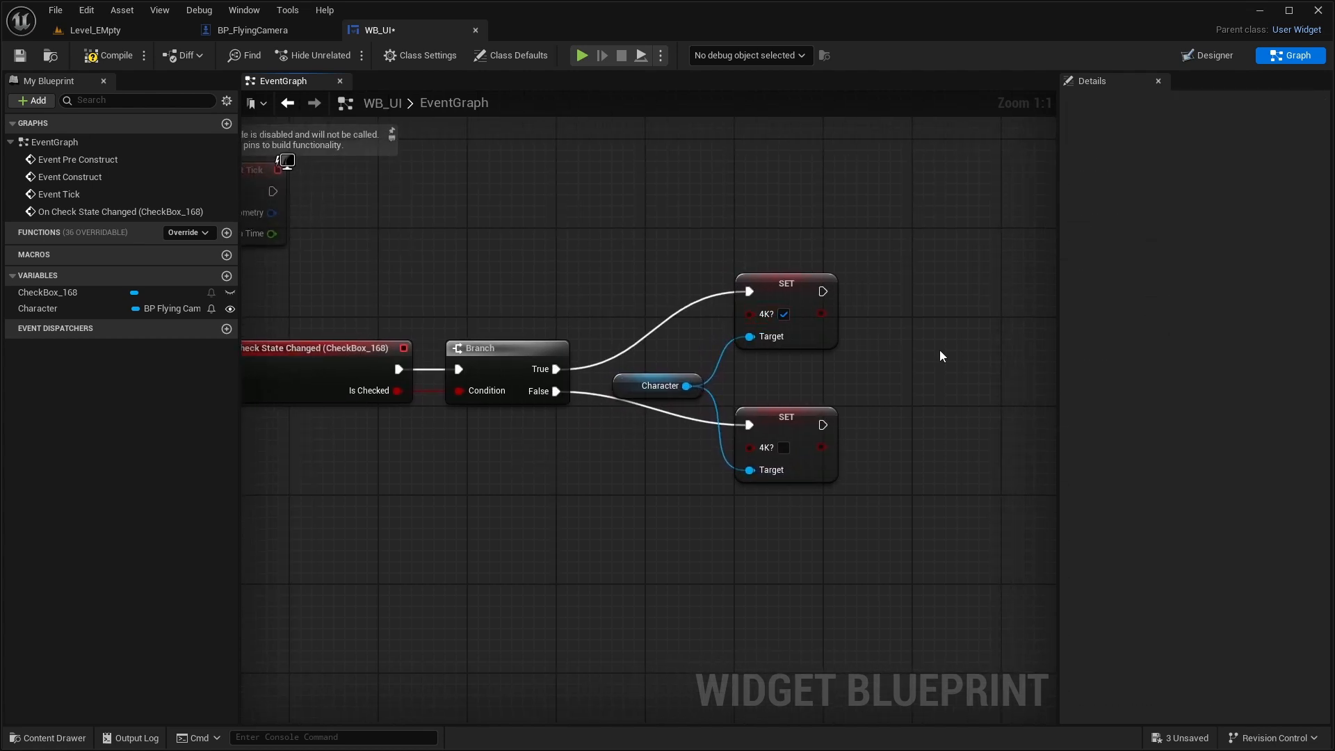
click(91, 60)
- Play-test Level_EMpty to check the 4K? widget over the green screen, and stop the session
click(82, 31)
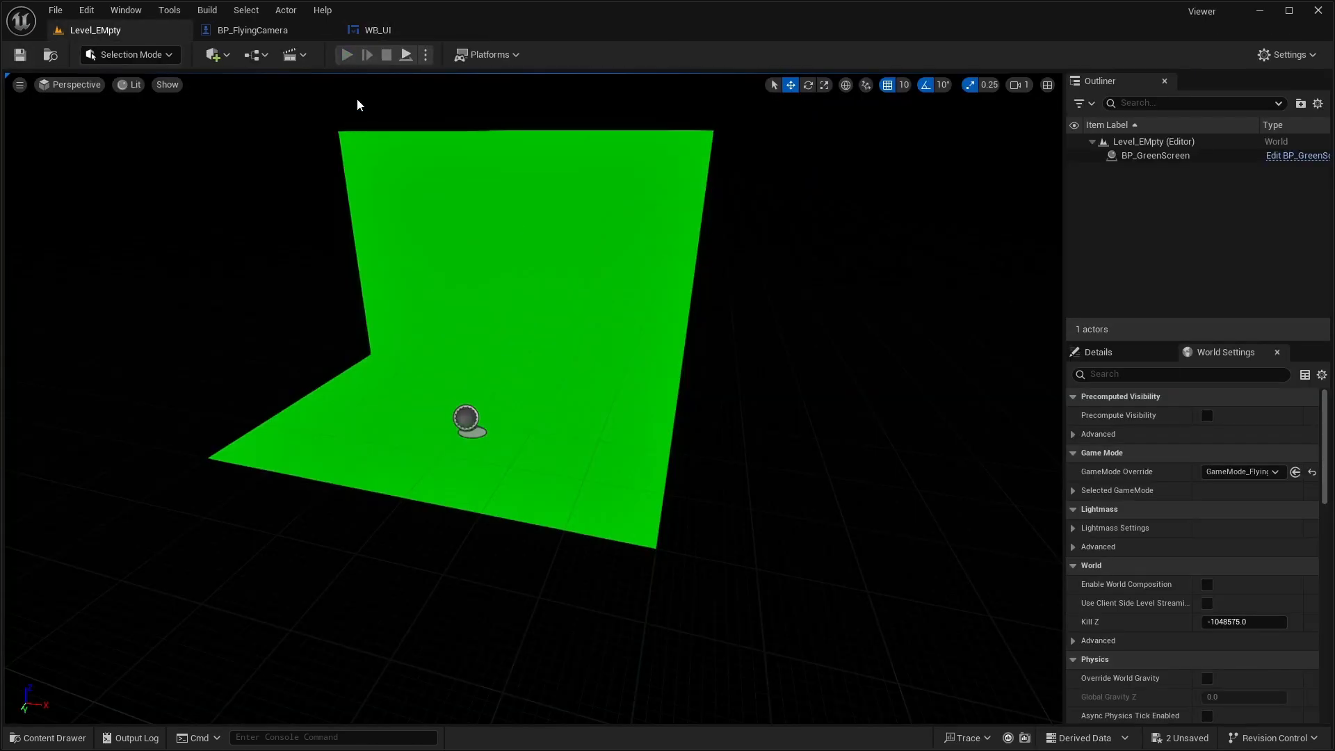
key(alt+p)
click(778, 333)
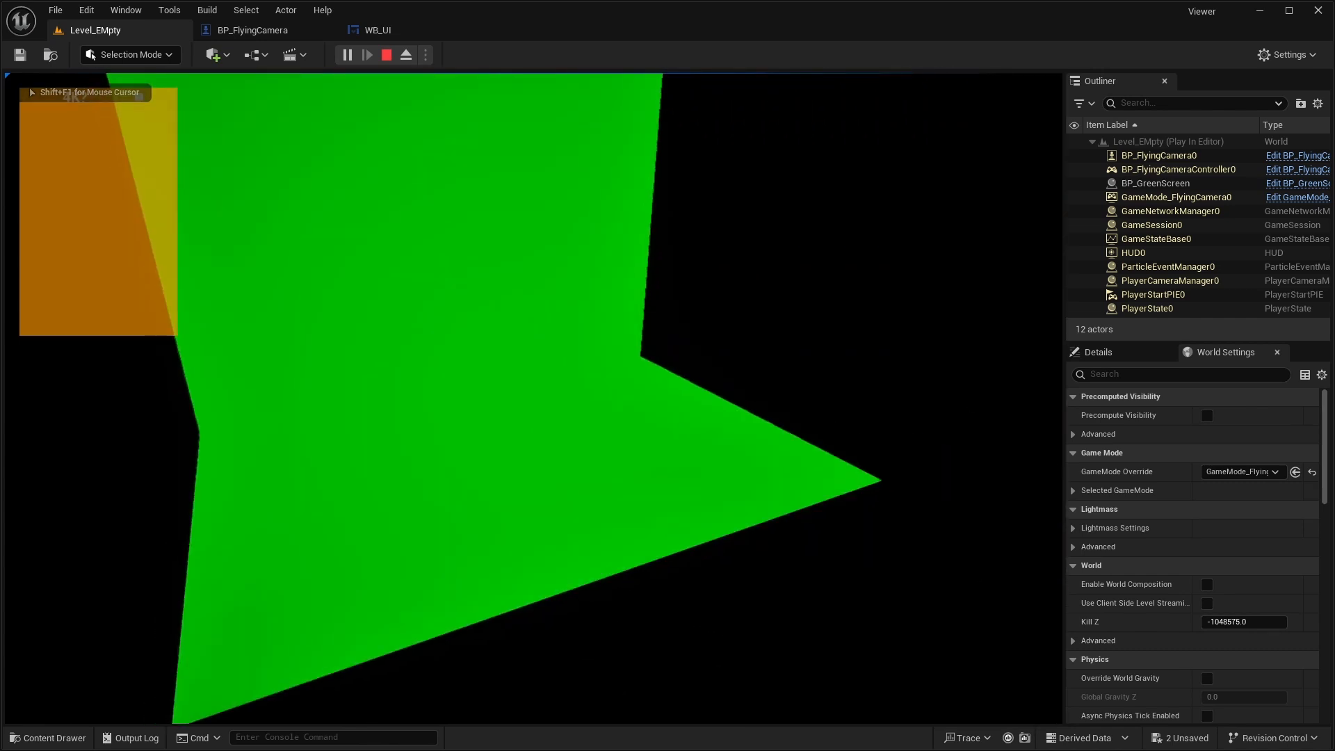
key(Escape)
- Disconnect Event BeginPlay from Create WB UI Widget in BP_FlyingCamera and move it away to make room between them
click(282, 32)
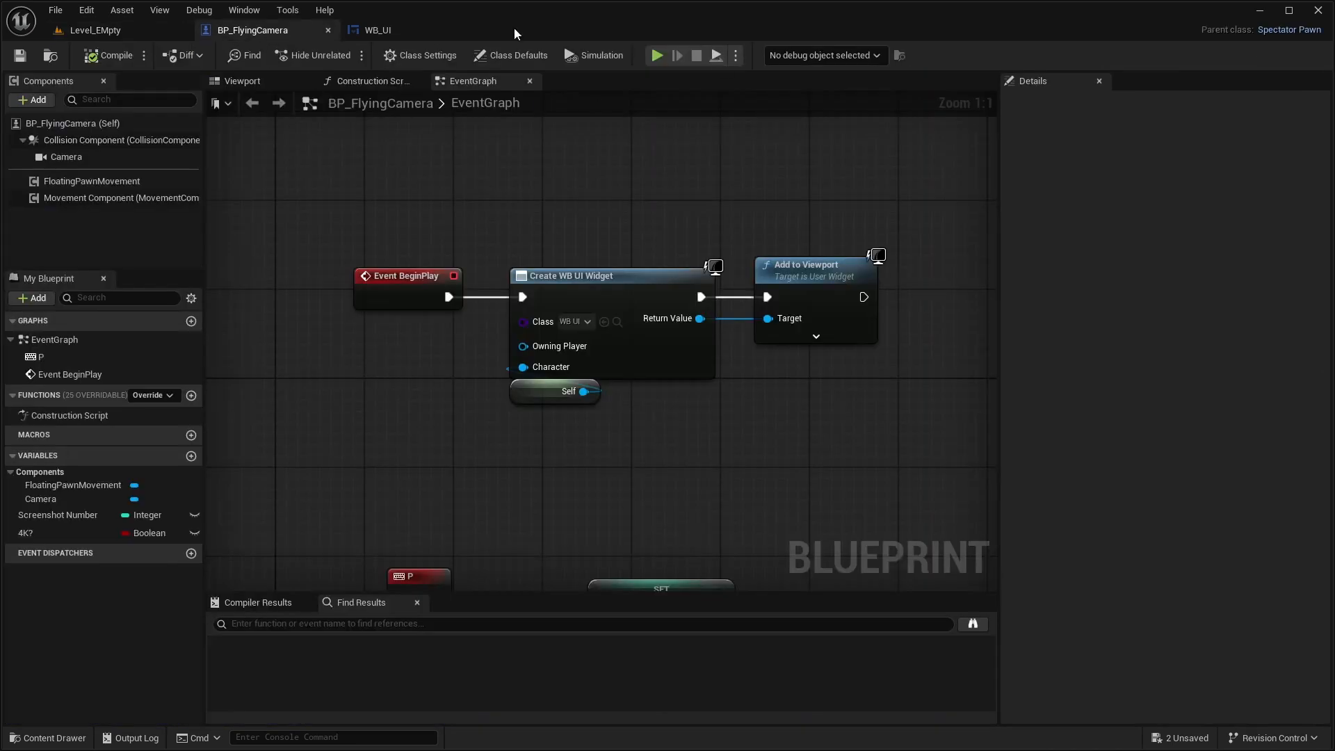
right_drag(648, 210, 782, 222)
drag(540, 314, 381, 316)
ctrl+drag(654, 311, 536, 316)
click(513, 261)
right_drag(513, 263, 616, 256)
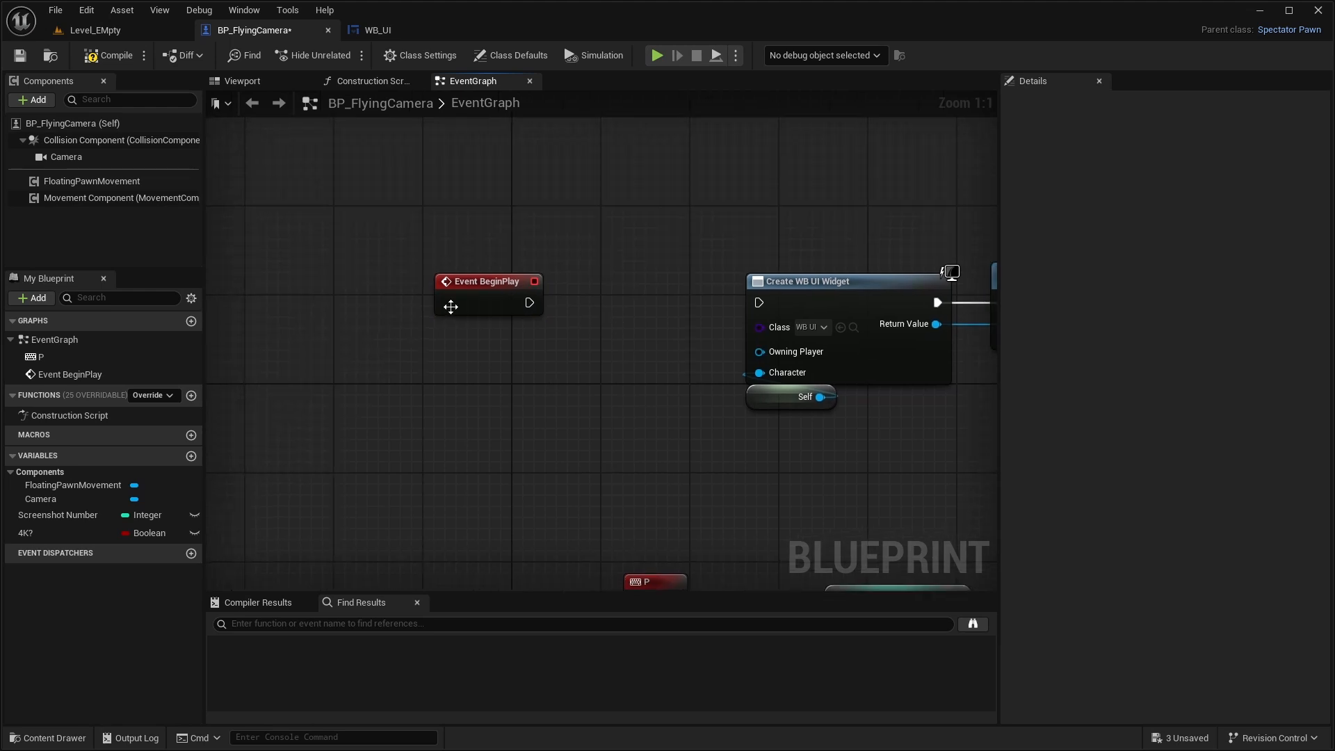
drag(451, 308, 397, 313)
click(472, 343)
- Add a Get Player Controller node below Event BeginPlay
right_click(431, 353)
text(gvet)
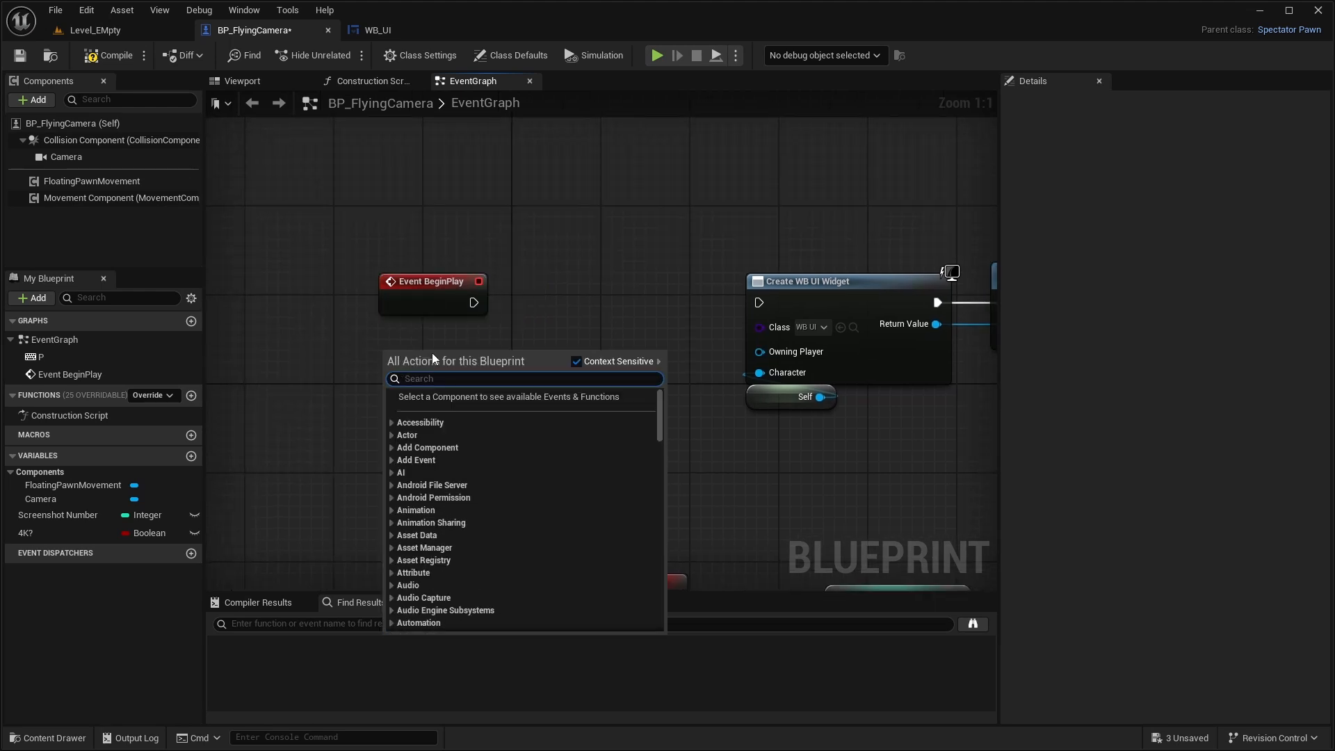
text( pl)
key(BackSpace)
key(BackSpace)
key(BackSpace)
key(BackSpace)
key(BackSpace)
key(BackSpace)
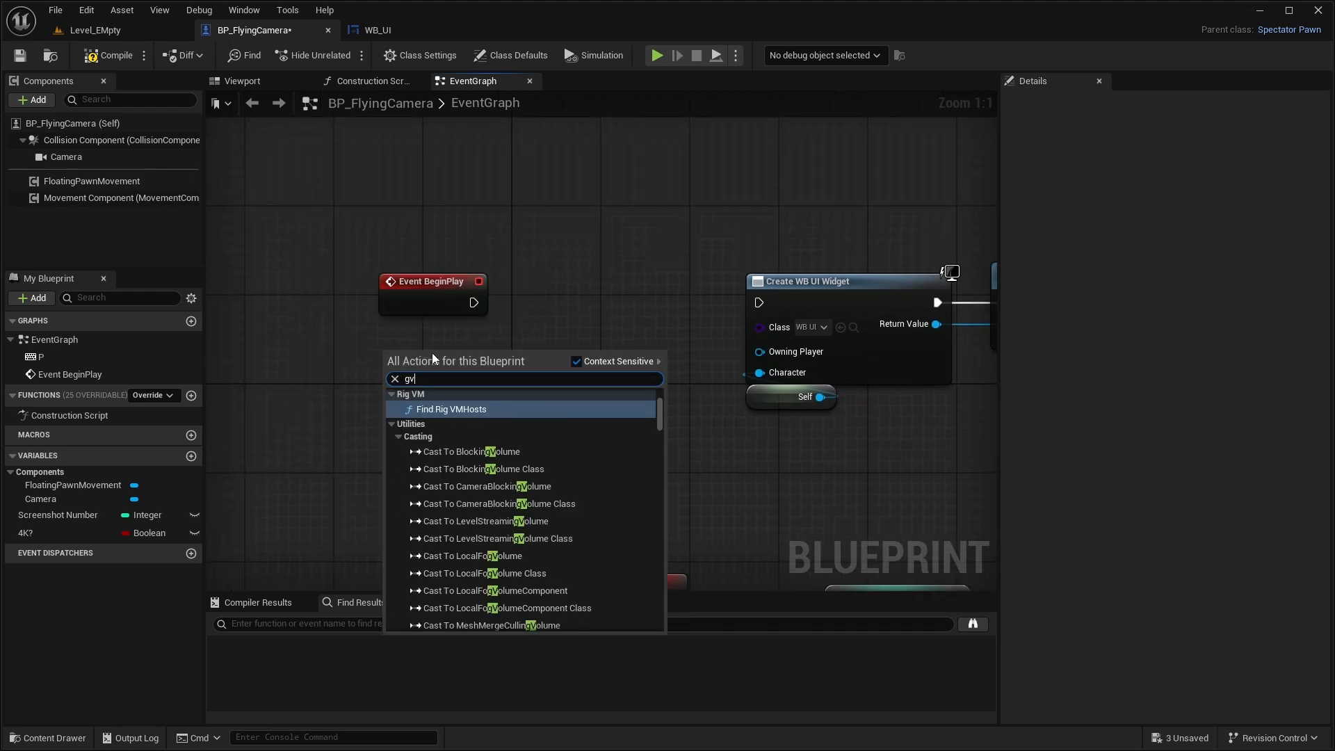
text(et p)
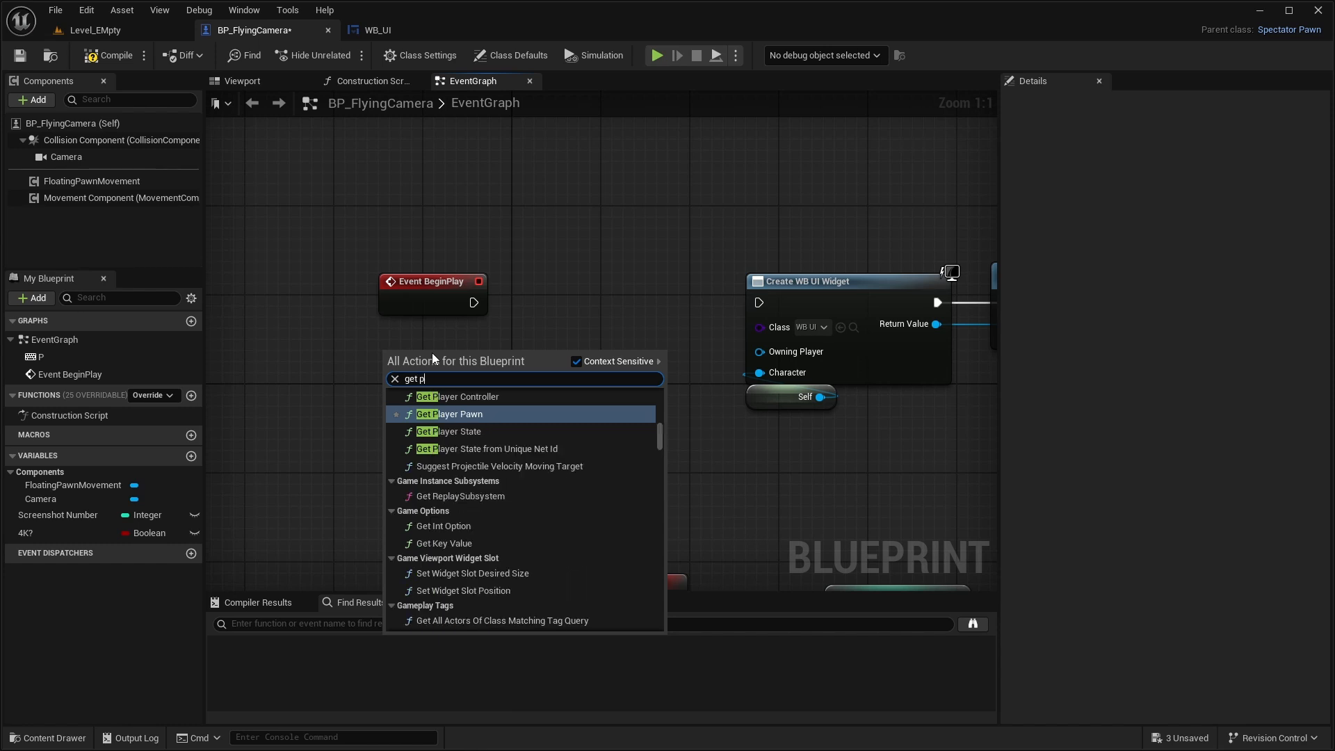
text(layer controller)
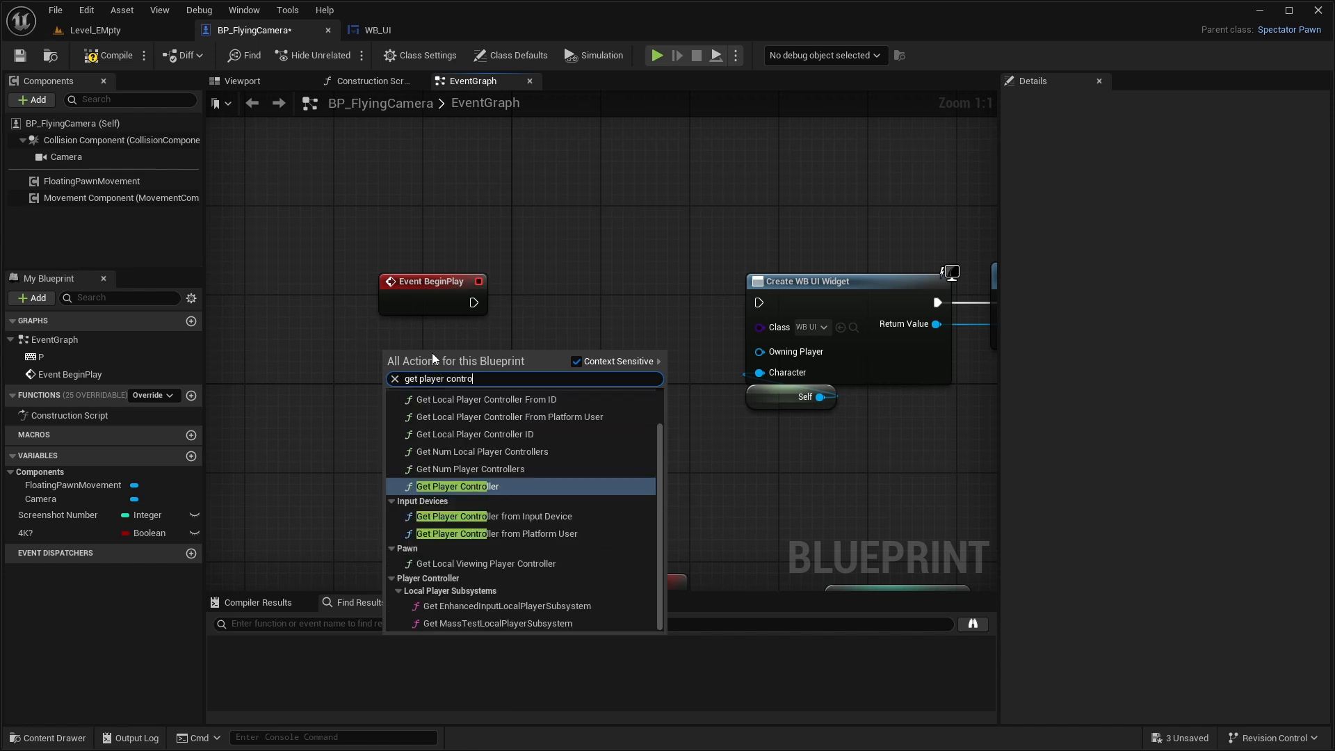
click(516, 485)
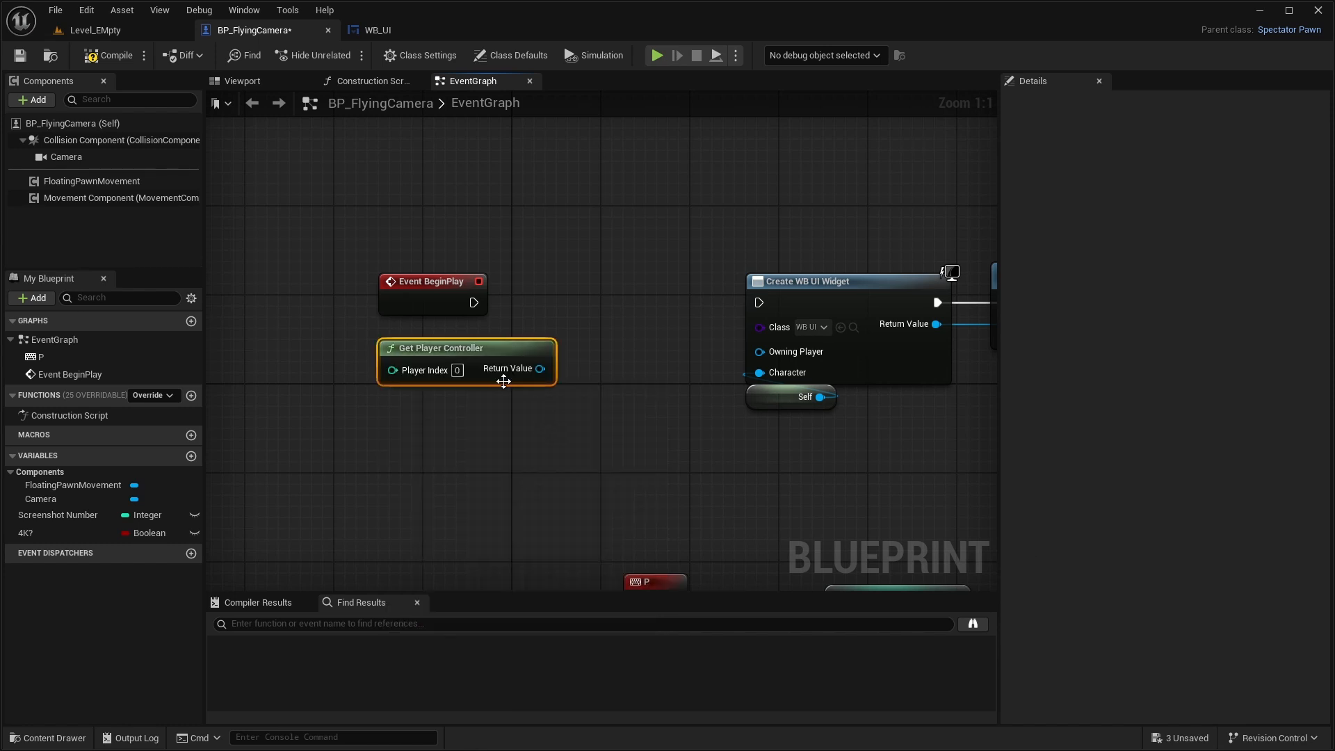
- Add an enabled Set Show Mouse Cursor node targeting the player controller, and move Get Player Controller farther from it
drag(508, 374, 605, 353)
text(set show mouse)
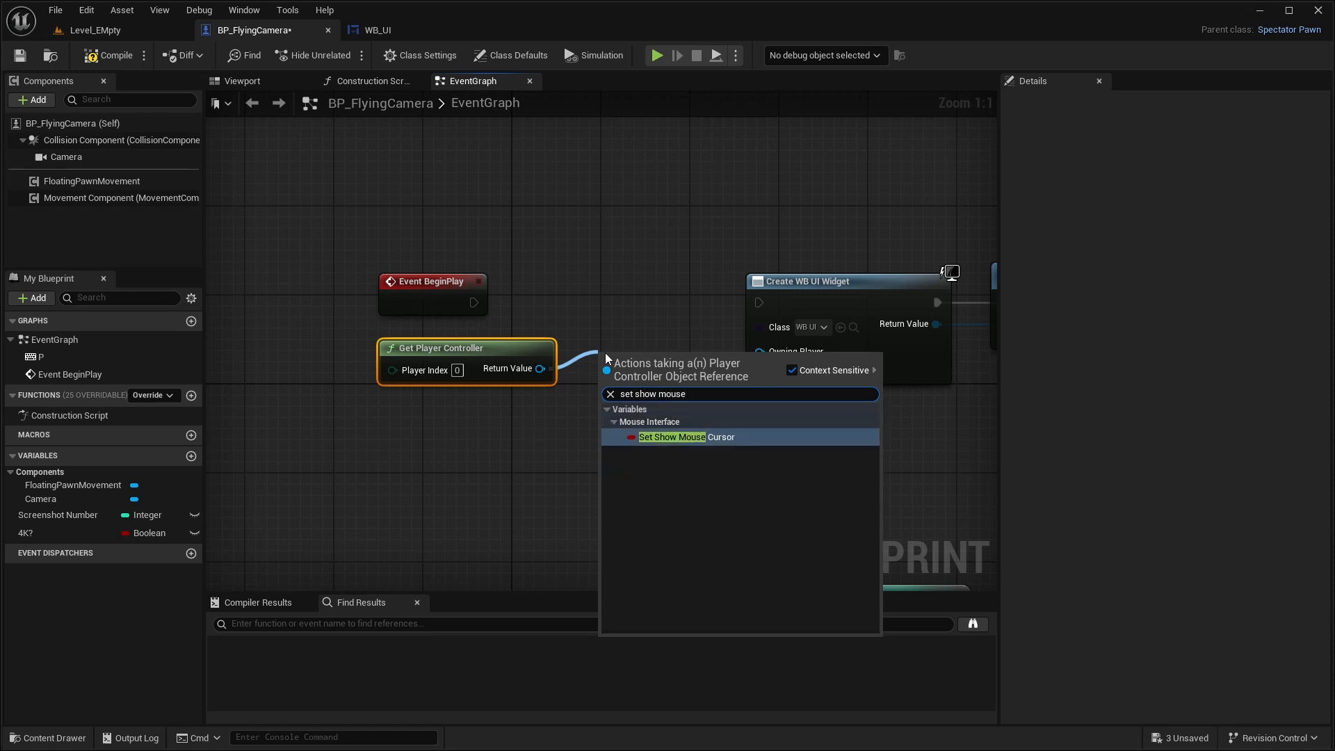
click(780, 442)
drag(453, 357, 397, 357)
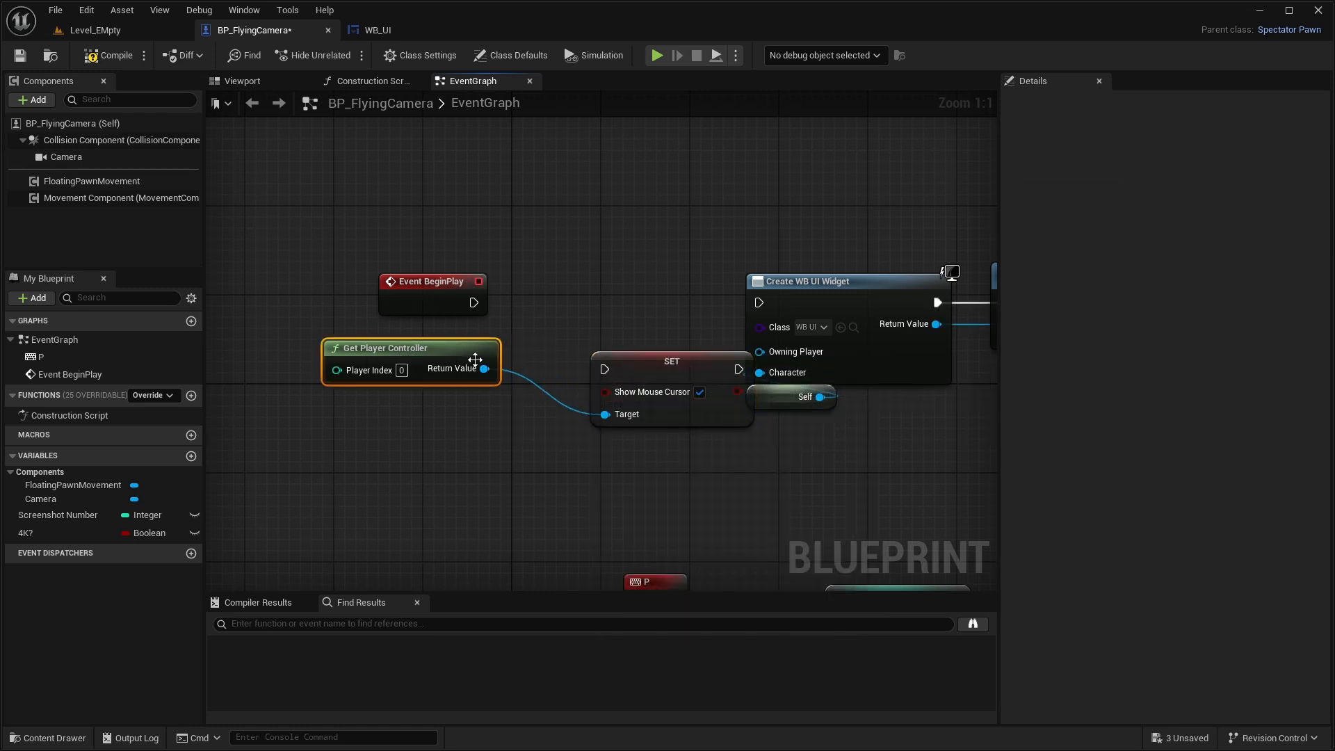
- Wire the Set Show Mouse Cursor node between Event BeginPlay and Create WB UI Widget, and compile and save BP_FlyingCamera
drag(650, 359, 638, 281)
drag(729, 292, 759, 302)
drag(677, 284, 644, 295)
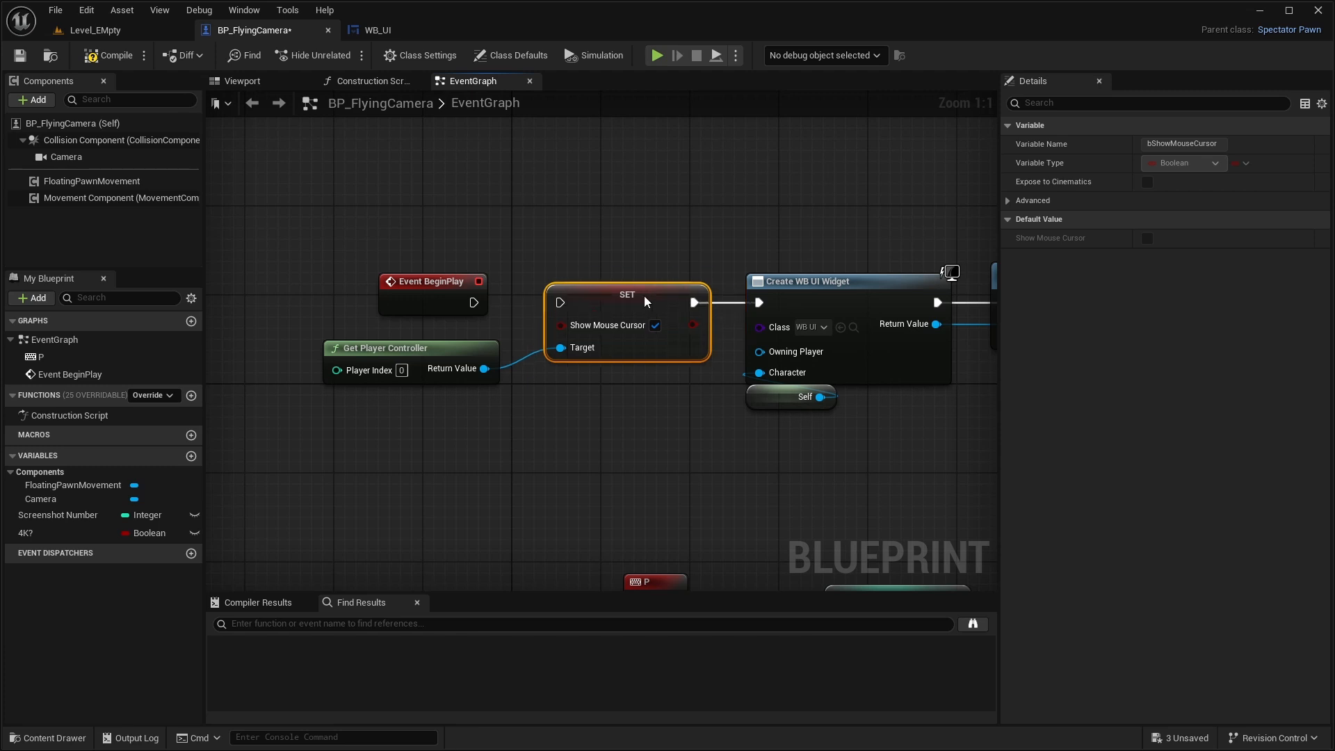
drag(474, 303, 560, 302)
click(653, 449)
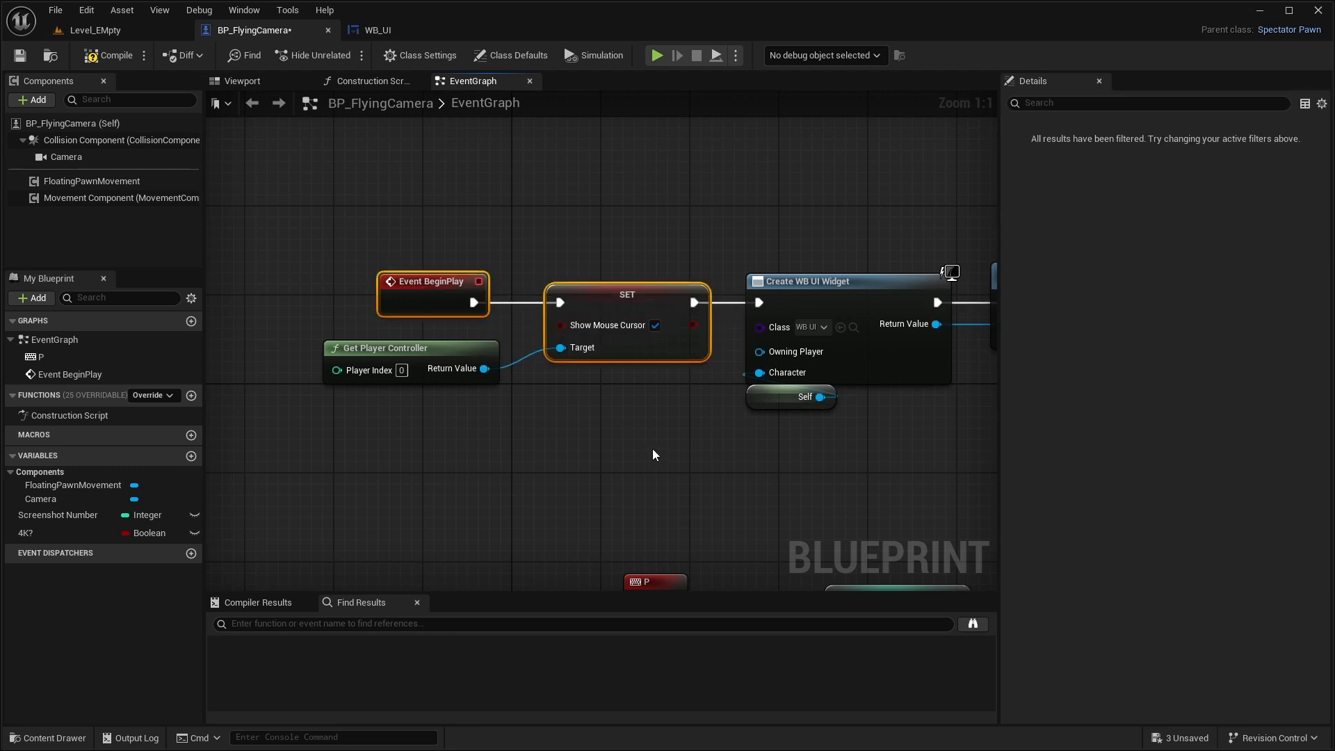
right_drag(962, 425, 721, 409)
scroll(720, 408, down, 1)
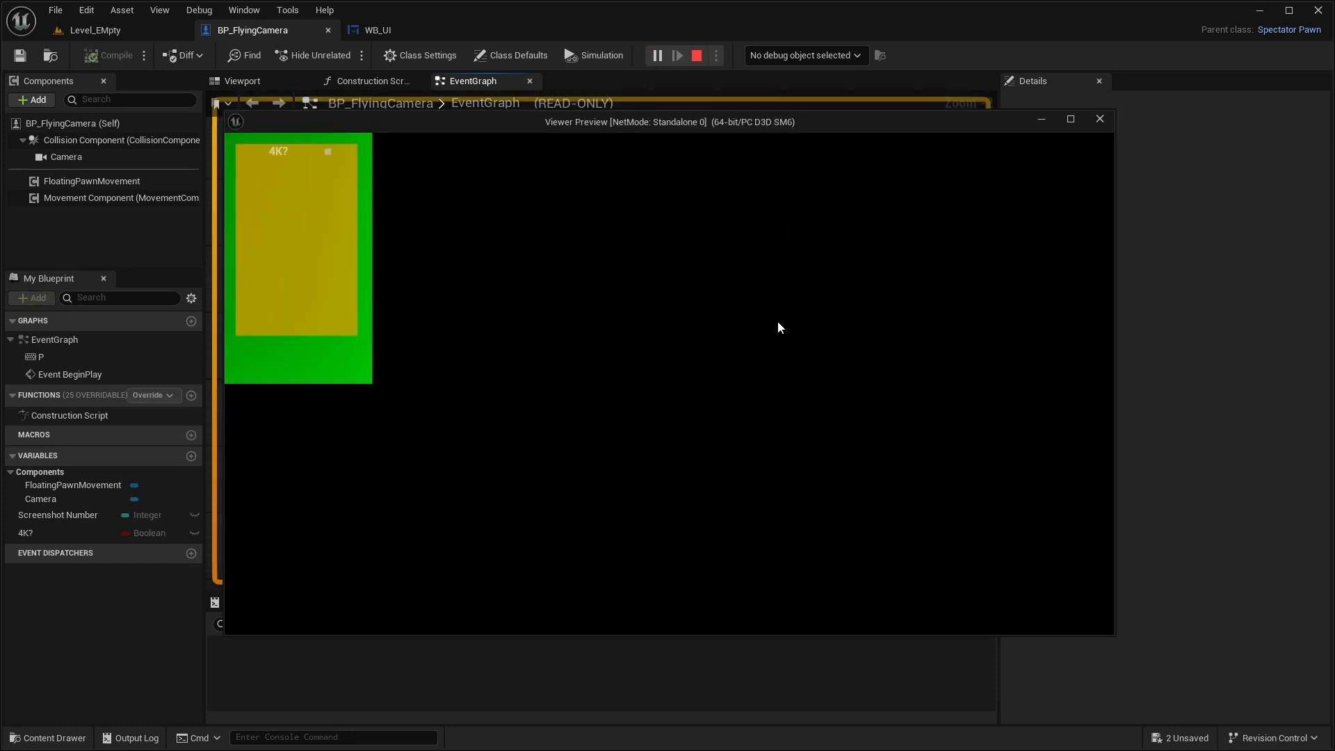
- Play-test in a preview window with 4K? enabled, take a screenshot and inspect the saved file's dimensions
drag(689, 287, 259, 339)
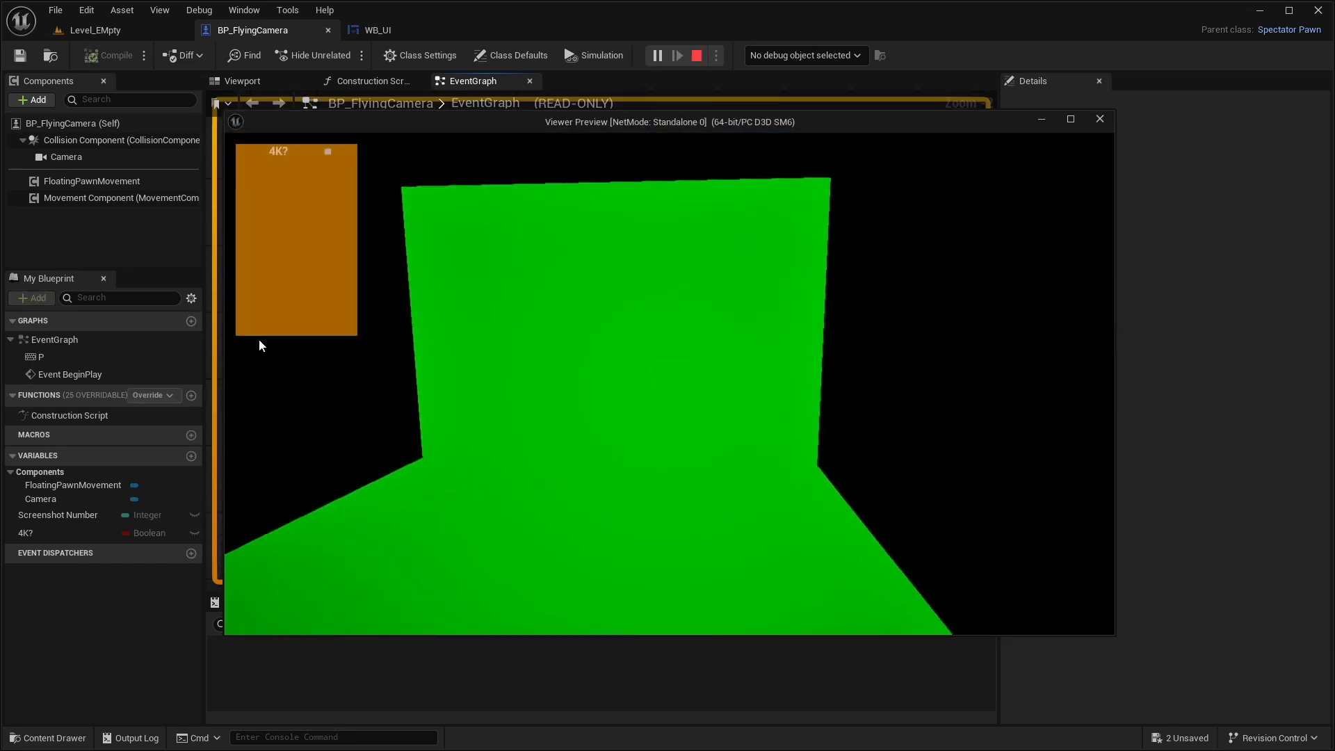
click(329, 152)
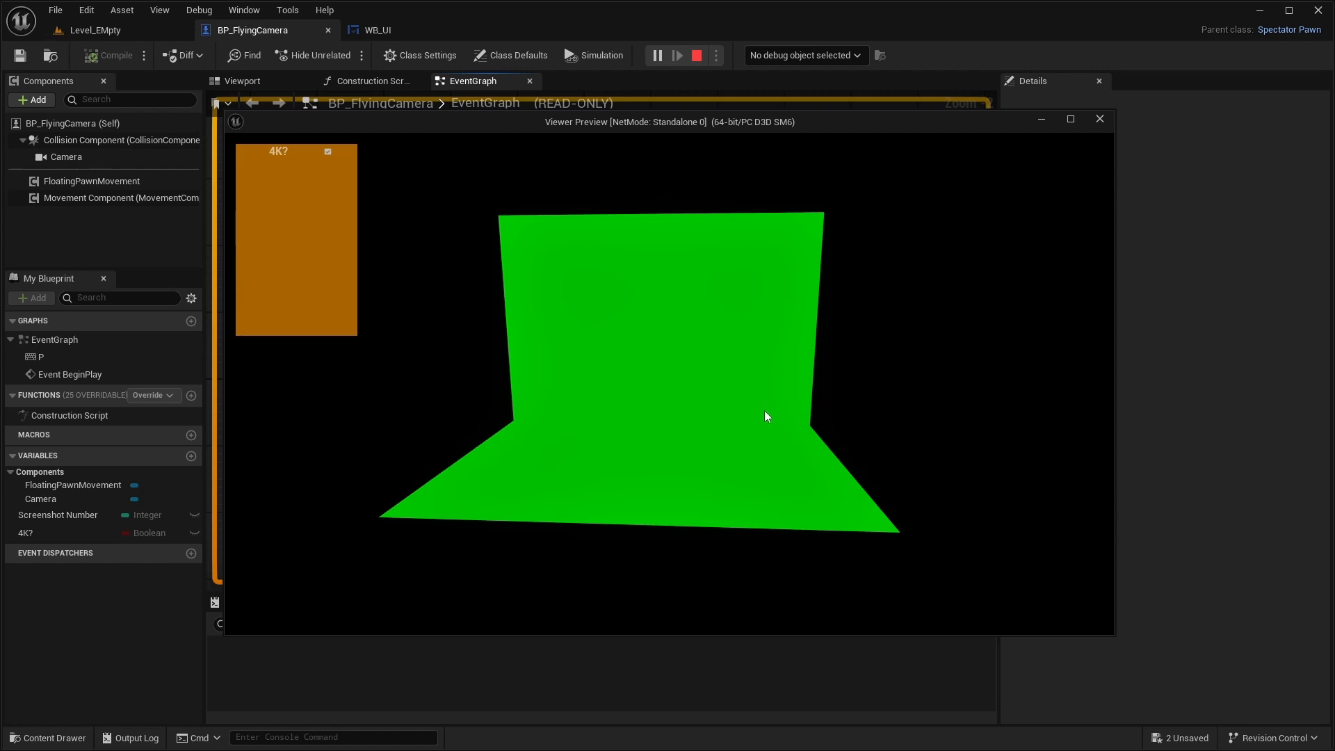
key(p)
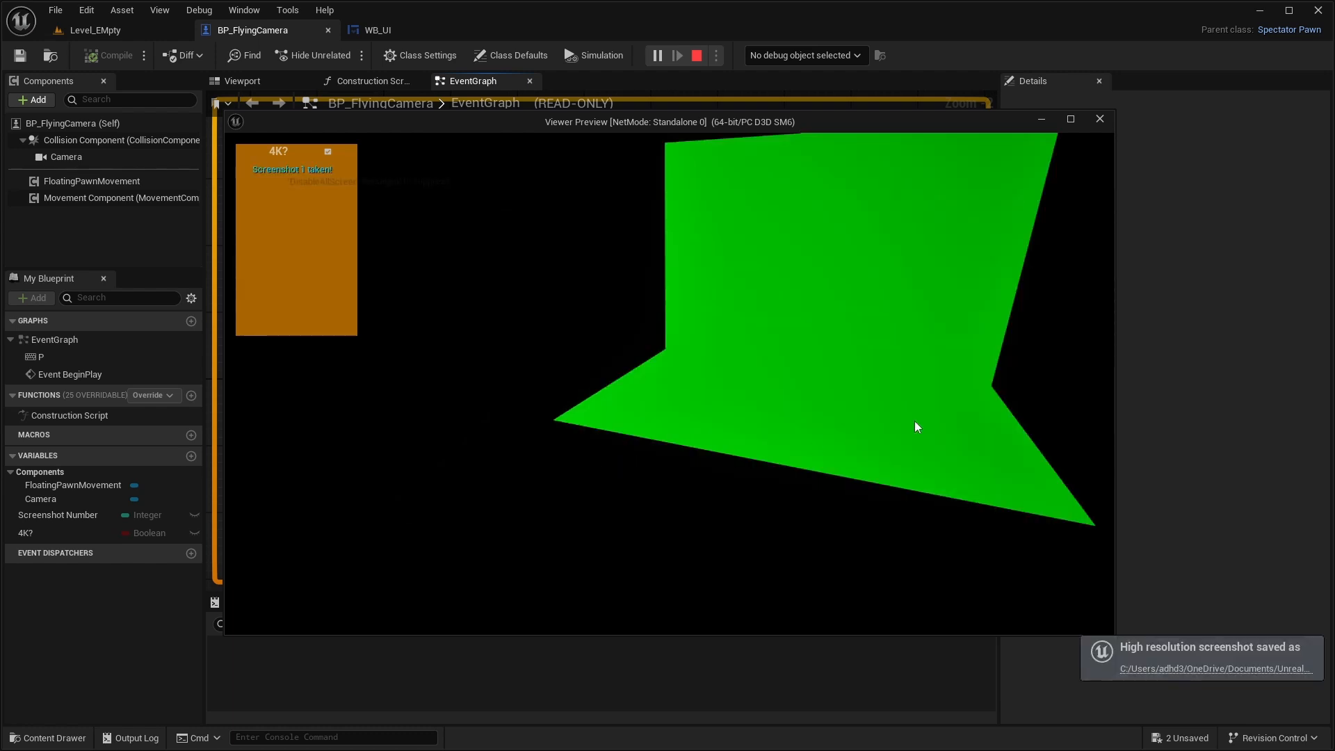
click(1201, 667)
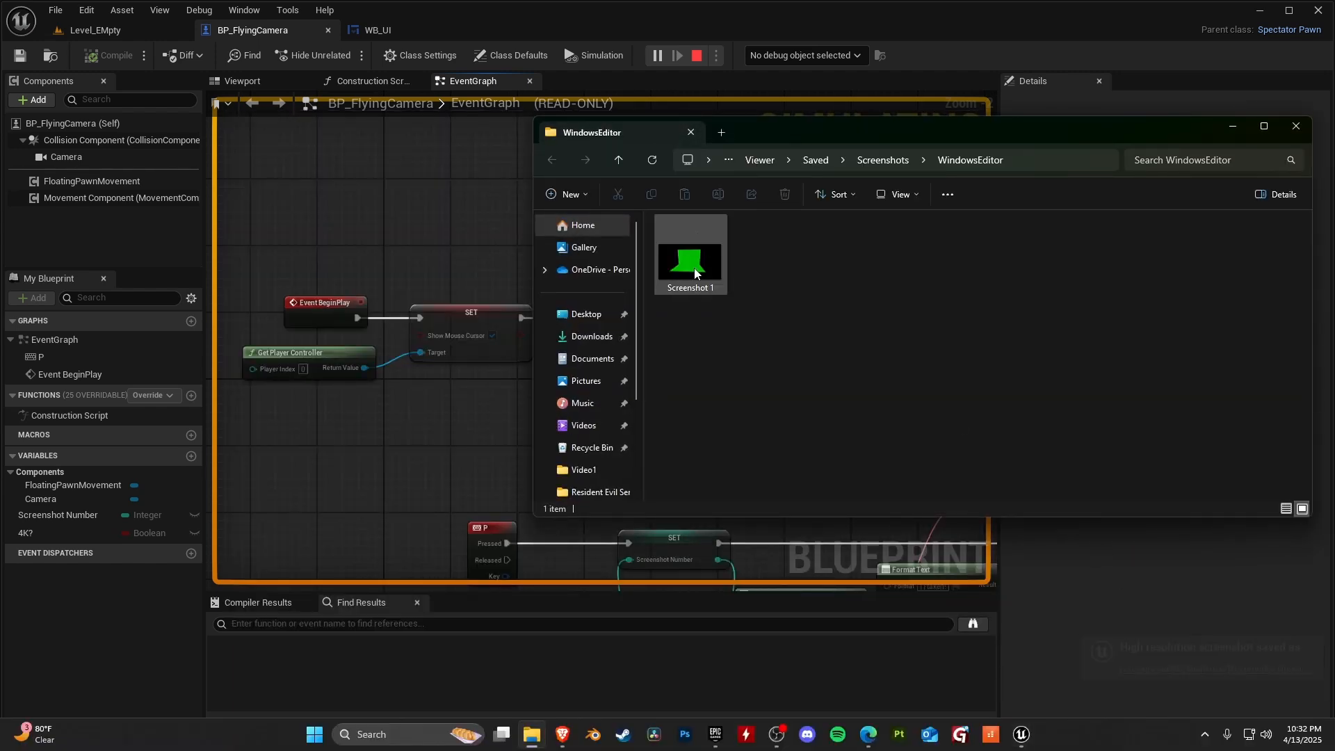
mouse_move(694, 273)
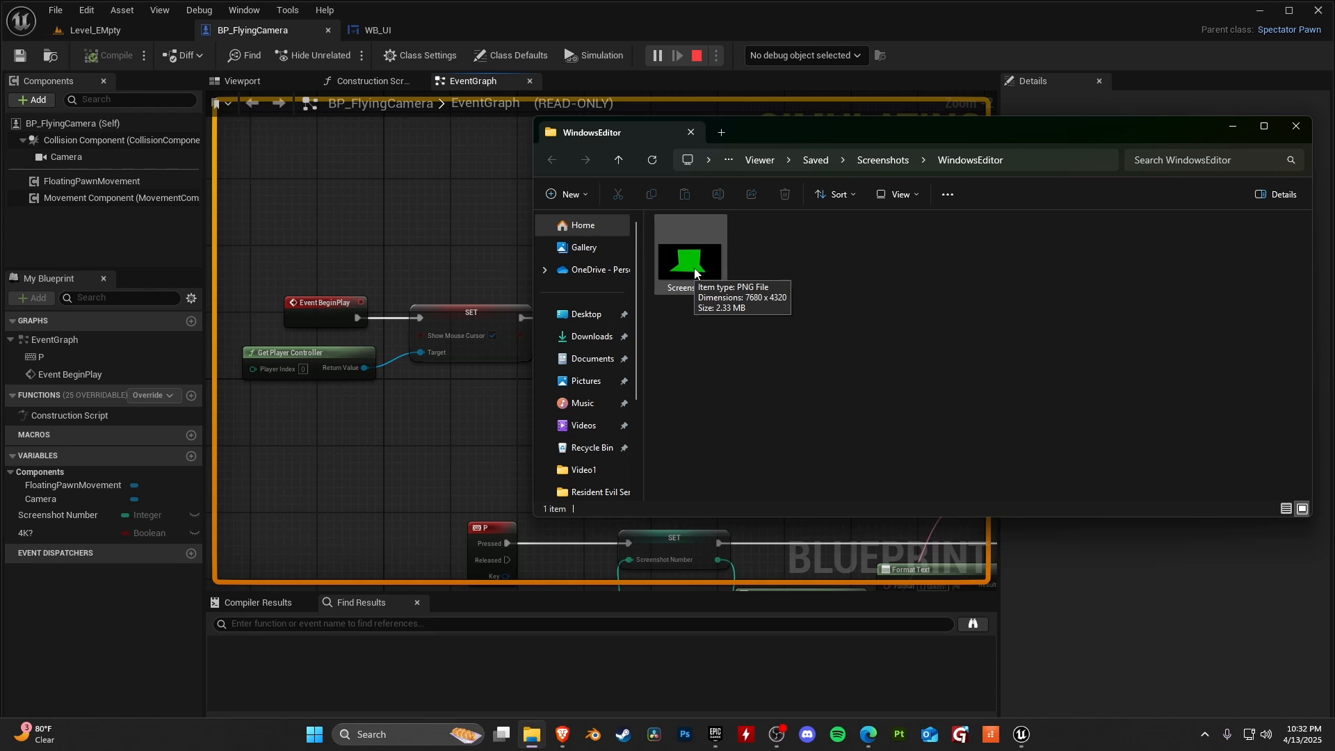
- Delete Screenshot 1 from the WindowsEditor folder, close the folder and end the play session
click(689, 262)
click(786, 194)
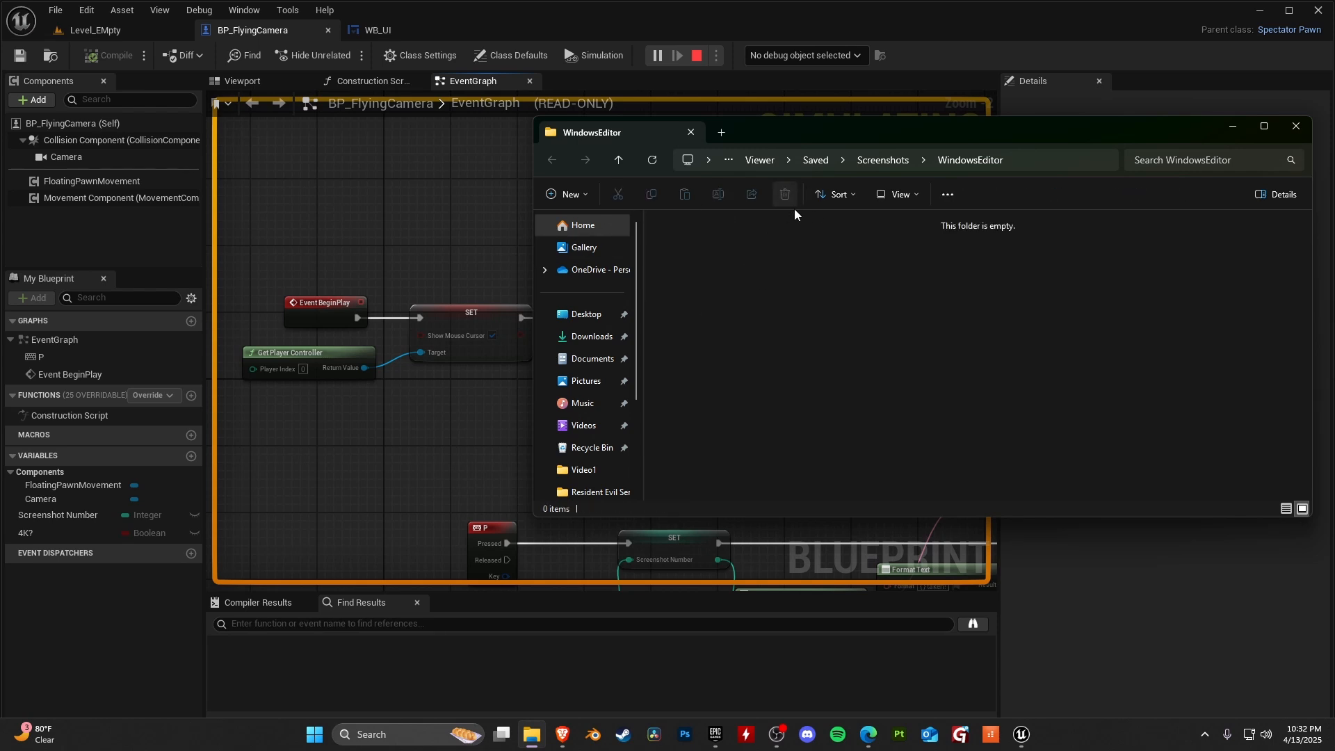
click(1293, 125)
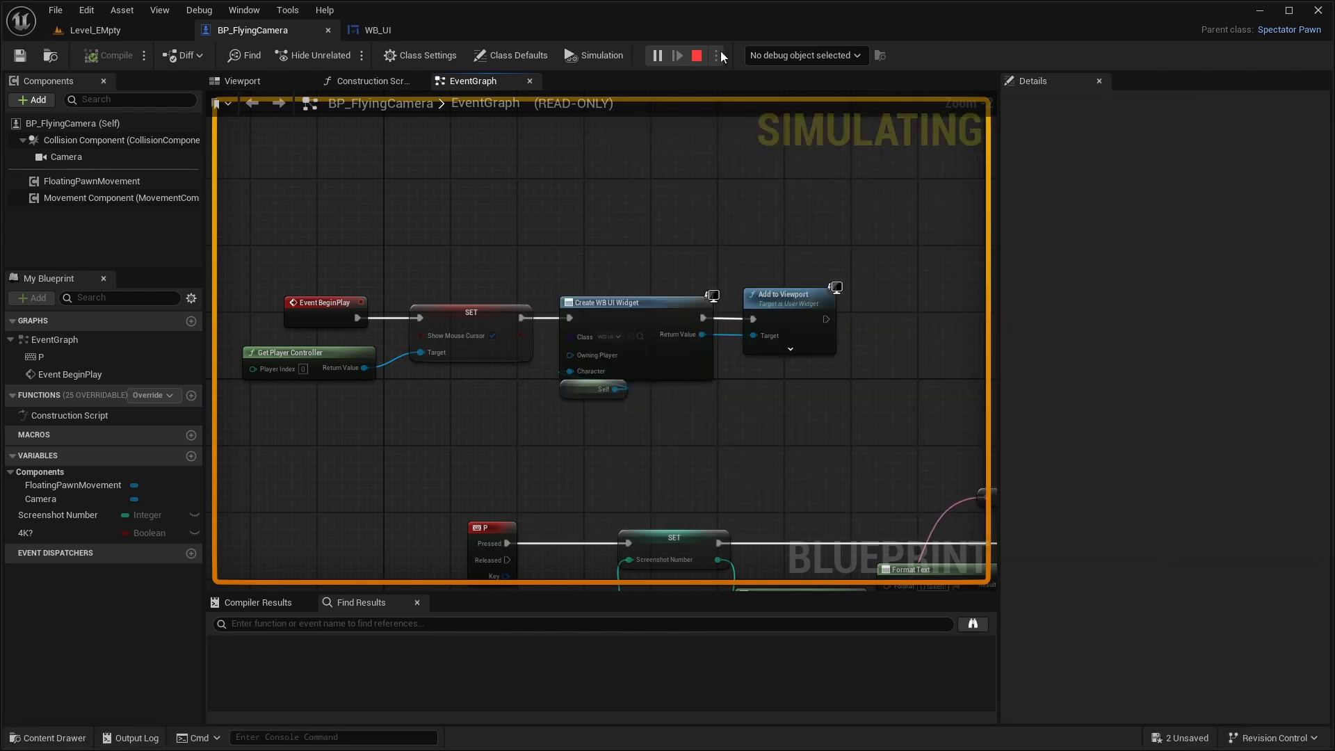
click(697, 56)
- Duplicate the horizontal box holding the 4K? label and check box inside the original box in WB_UI's designer
click(390, 30)
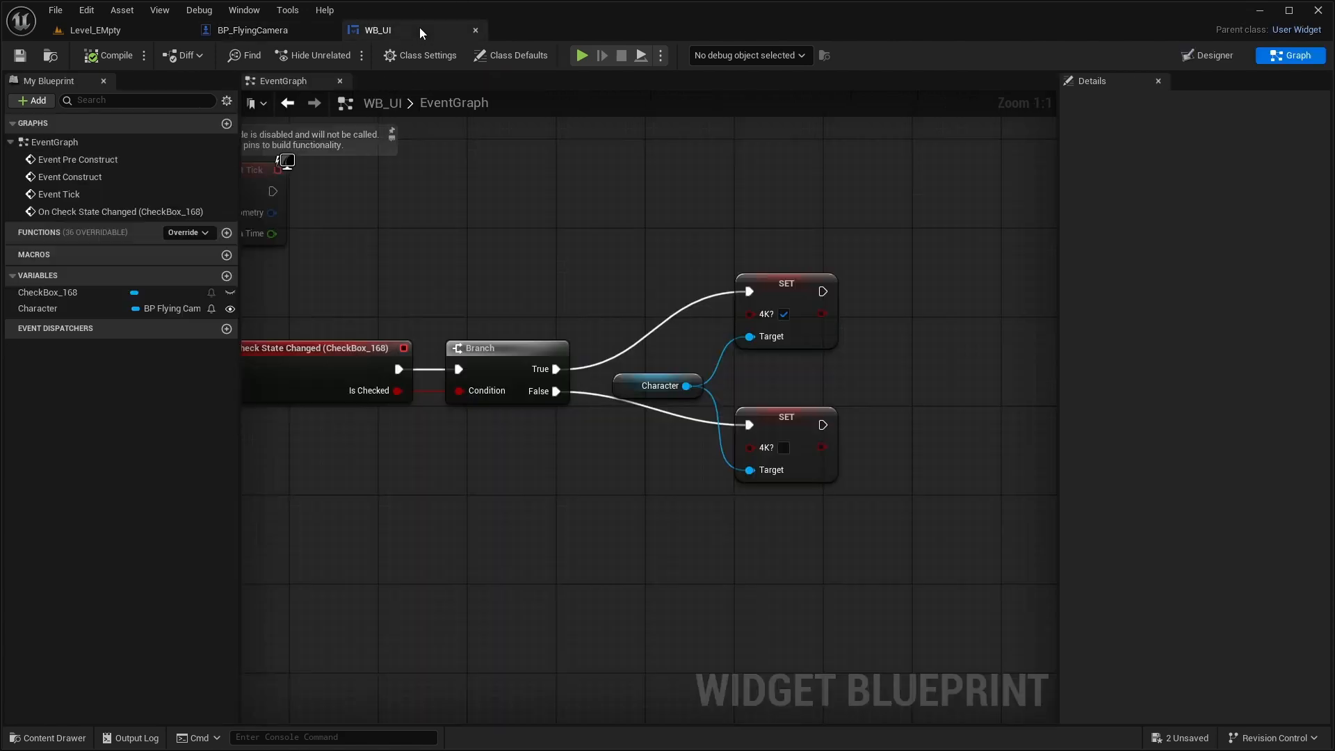
click(1218, 61)
scroll(333, 286, up, 5)
right_drag(334, 271, 558, 319)
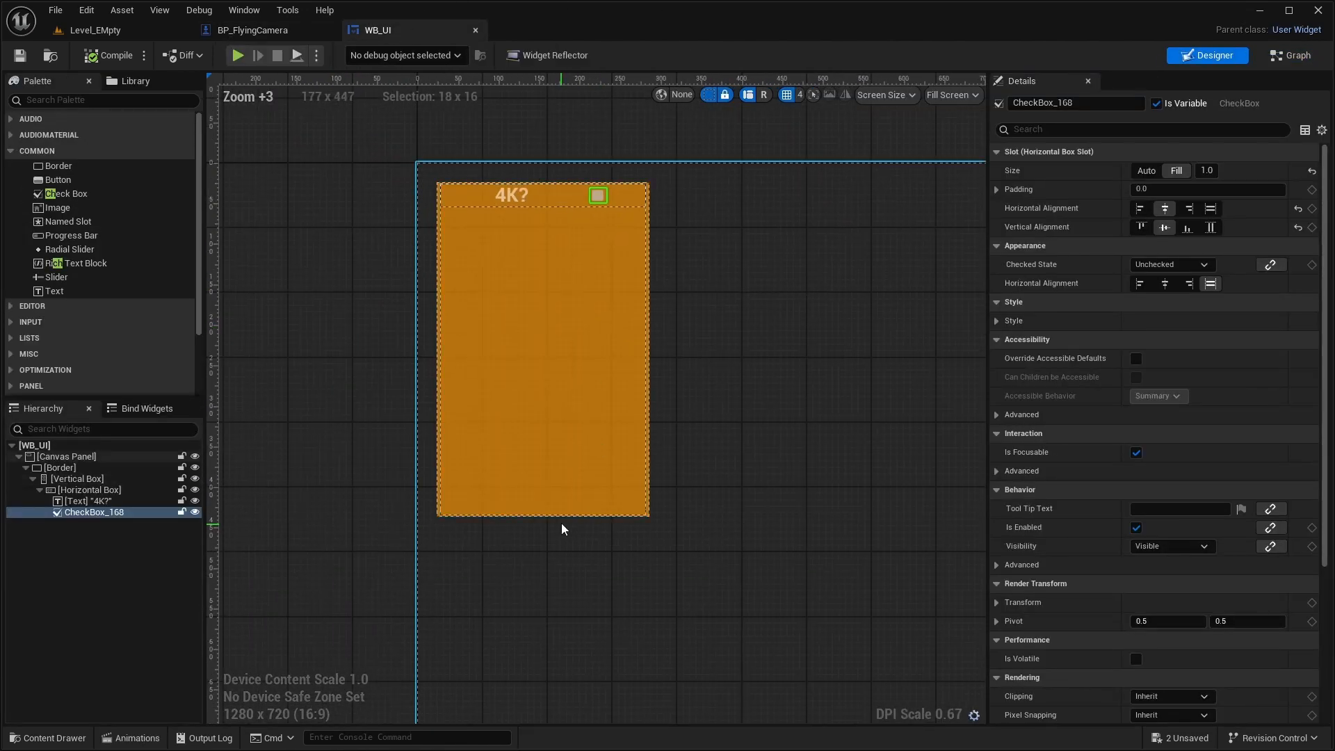
click(466, 511)
click(336, 424)
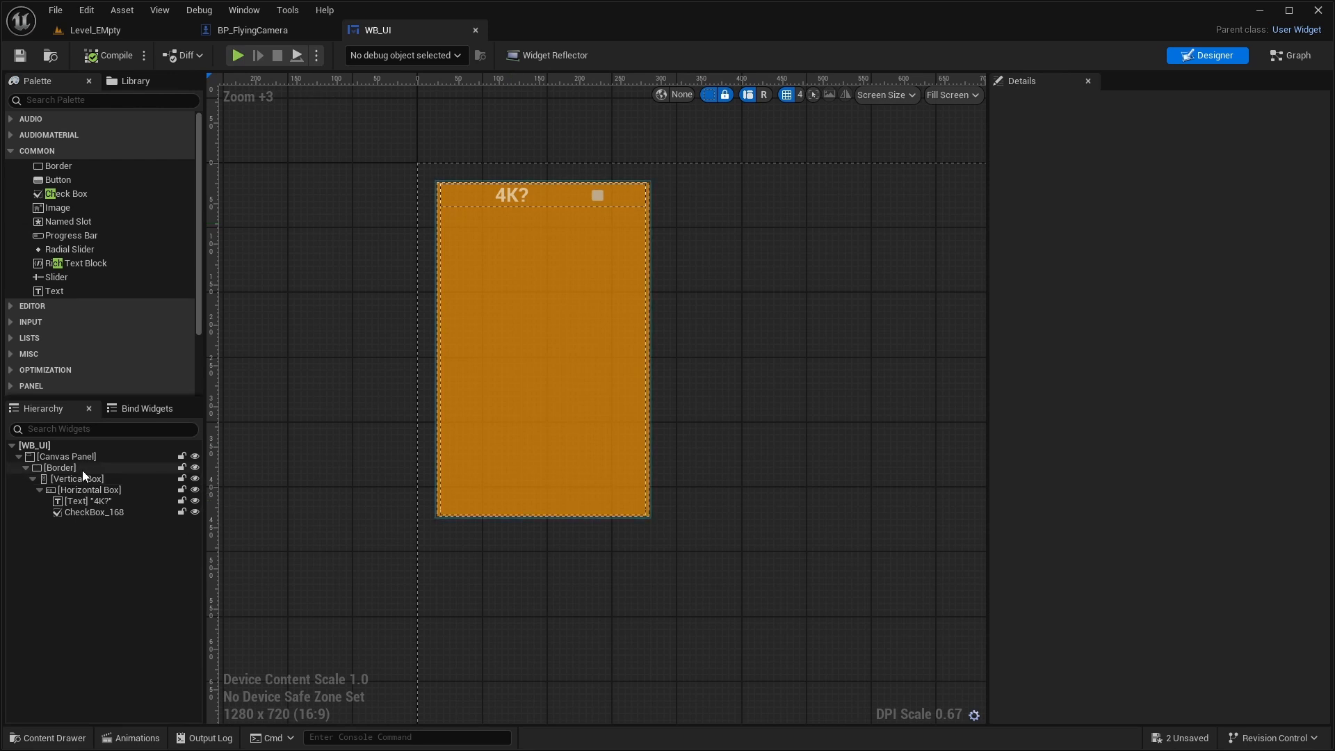
click(104, 490)
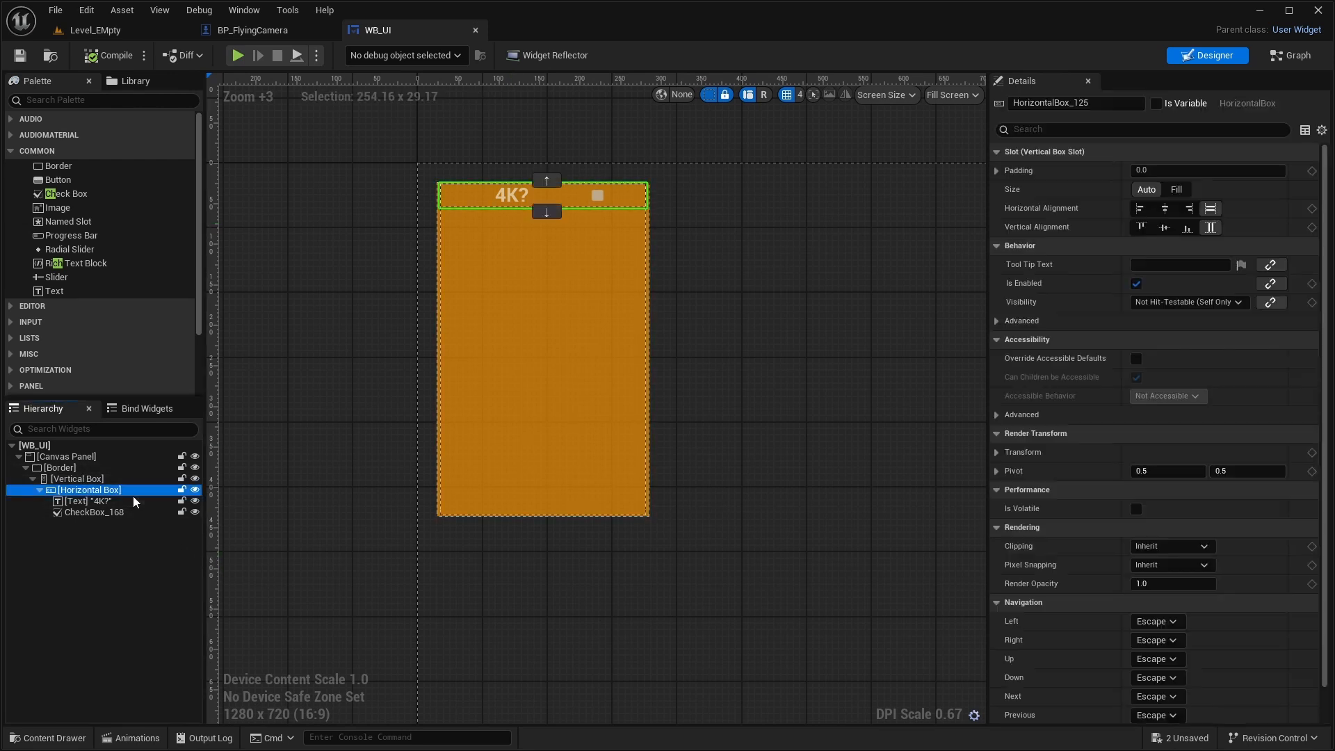
key(ctrl+v)
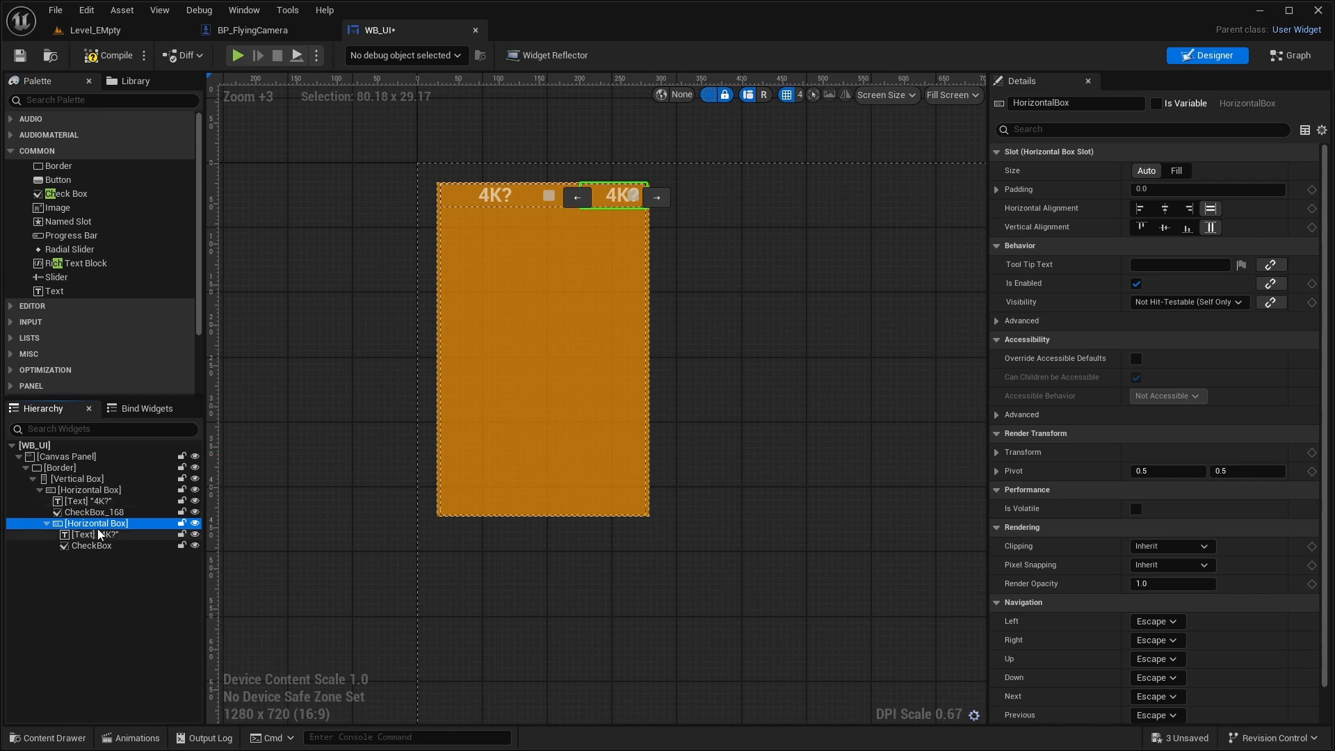
- Move the duplicated horizontal box into the vertical box as its own second row and delete the first row's check box
drag(101, 529, 93, 482)
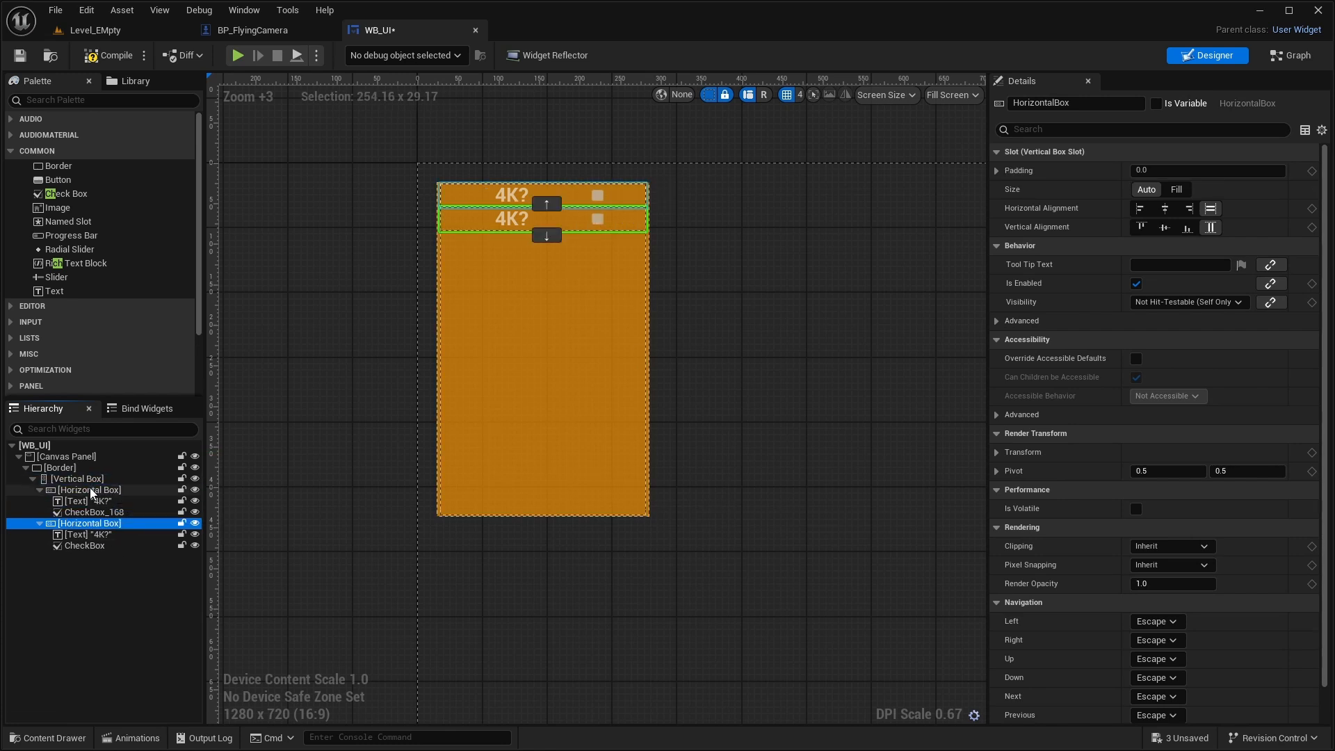
click(94, 502)
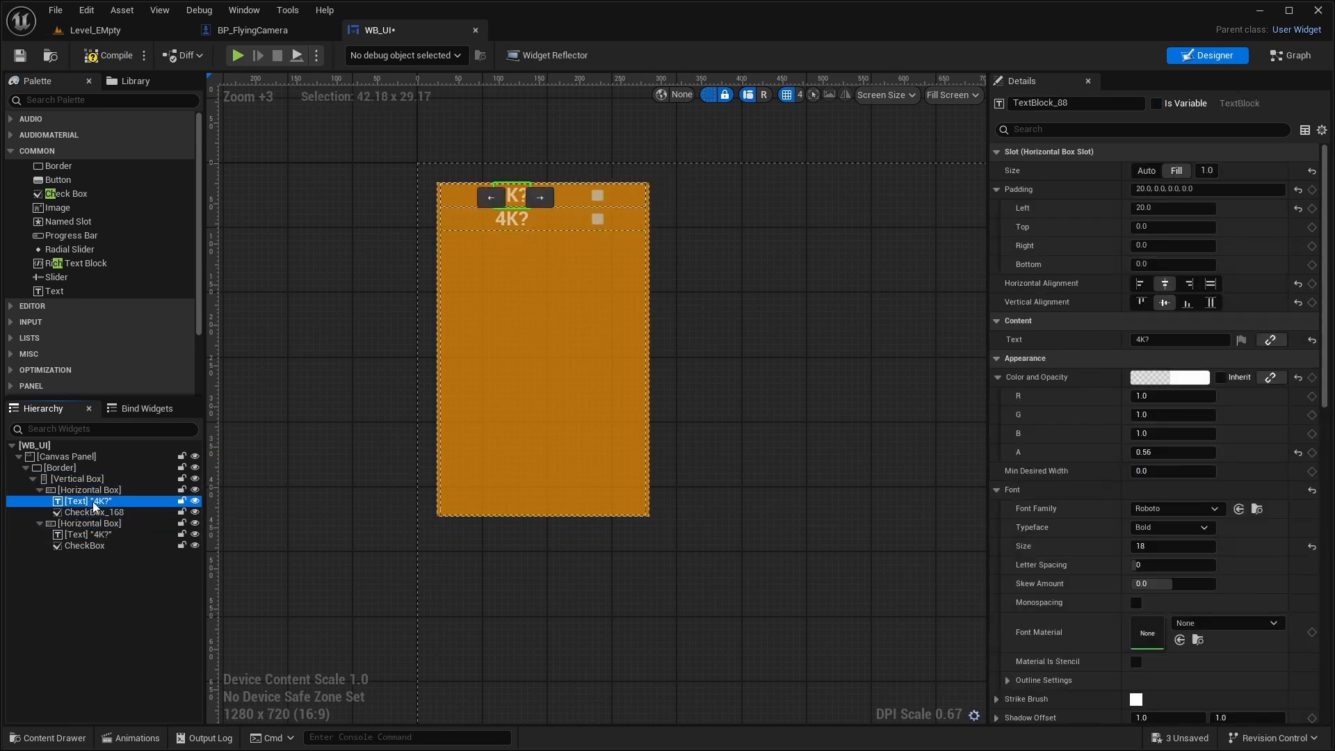
click(111, 513)
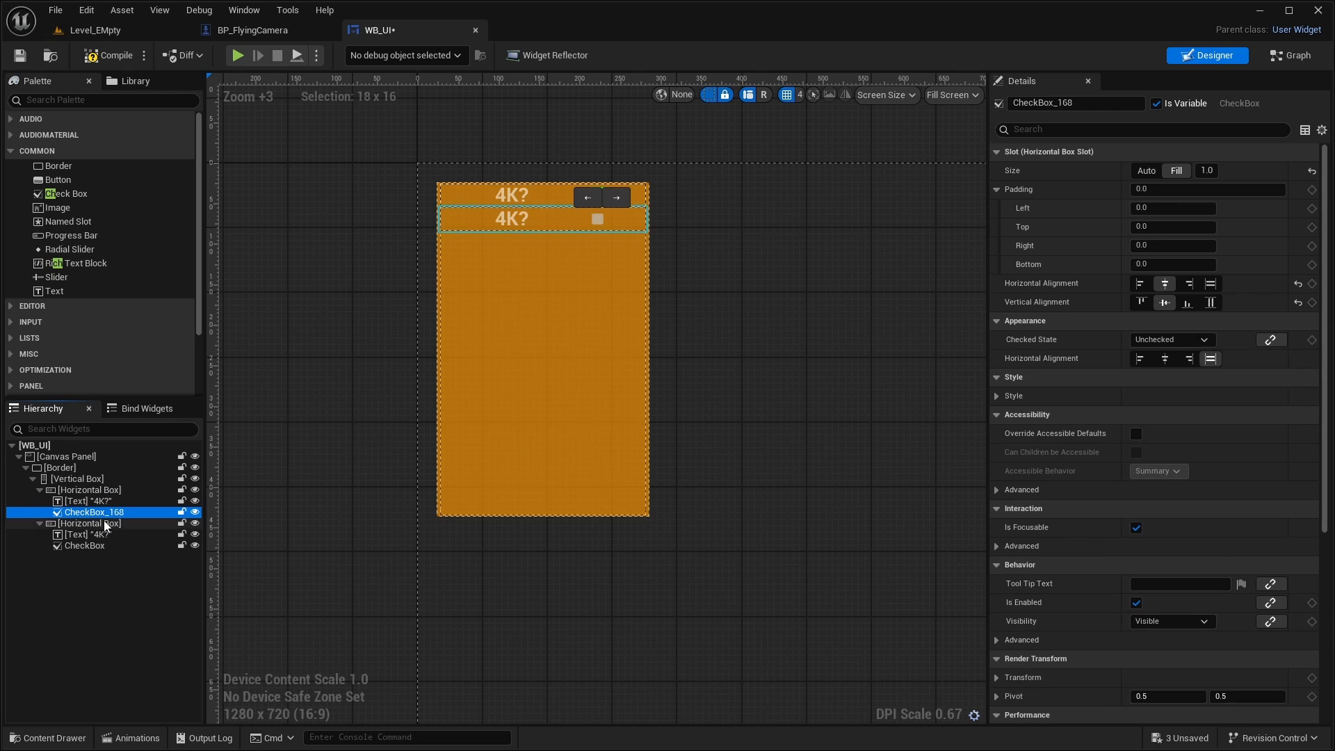
key(Delete)
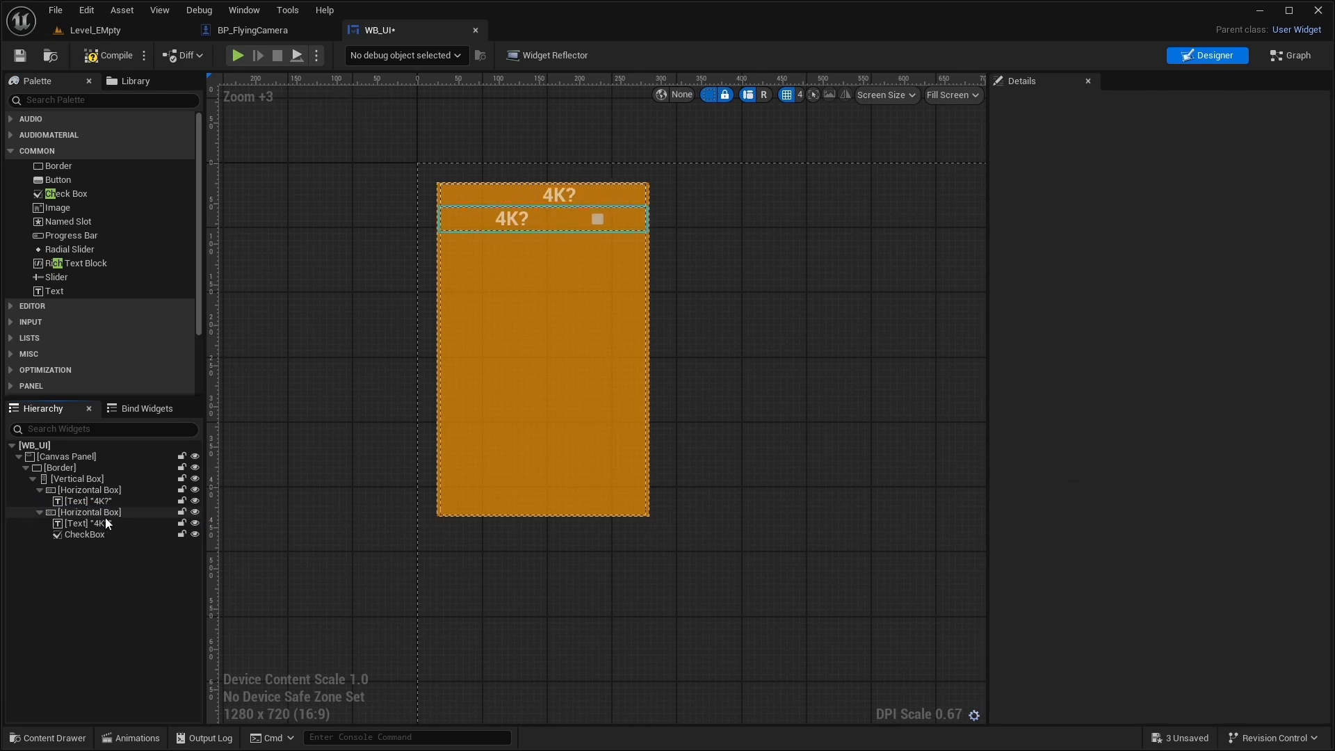
click(555, 196)
- Delete the On Check State Changed (CheckBox_168) event from WB_UI's event graph
click(131, 536)
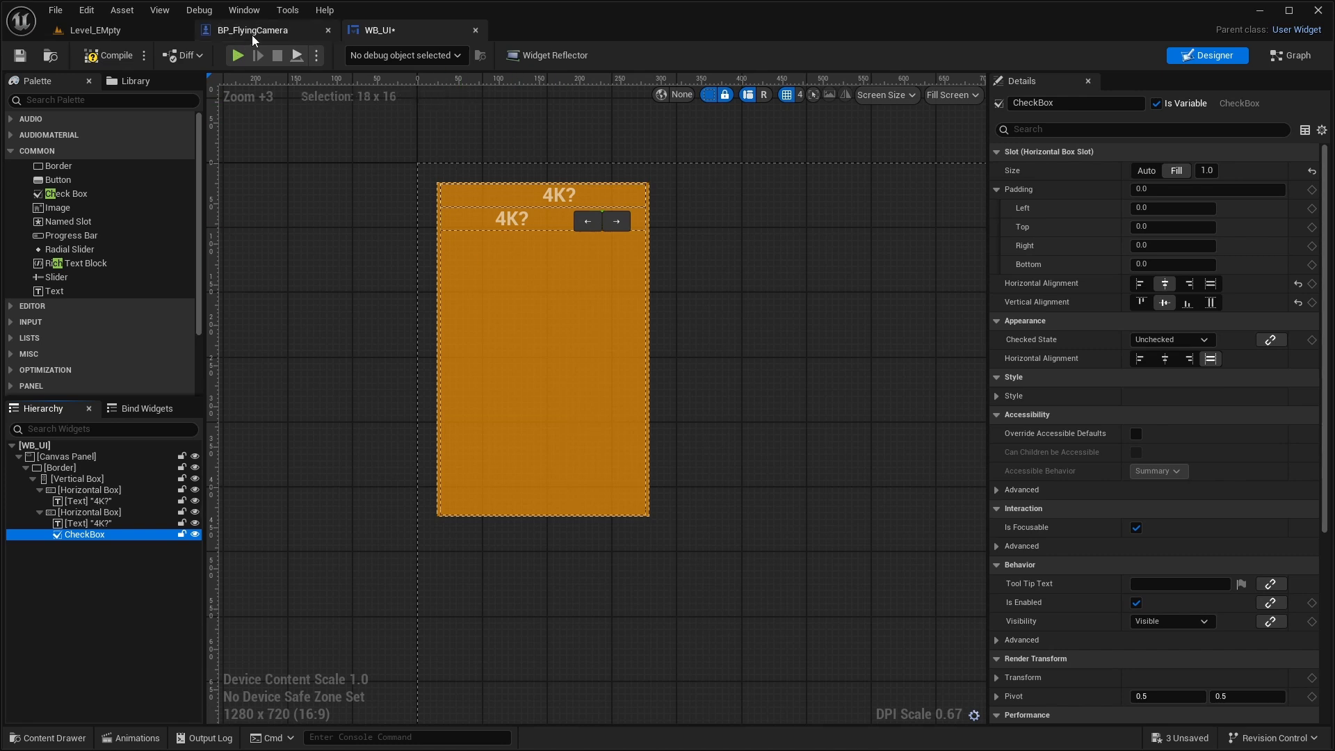
click(1265, 59)
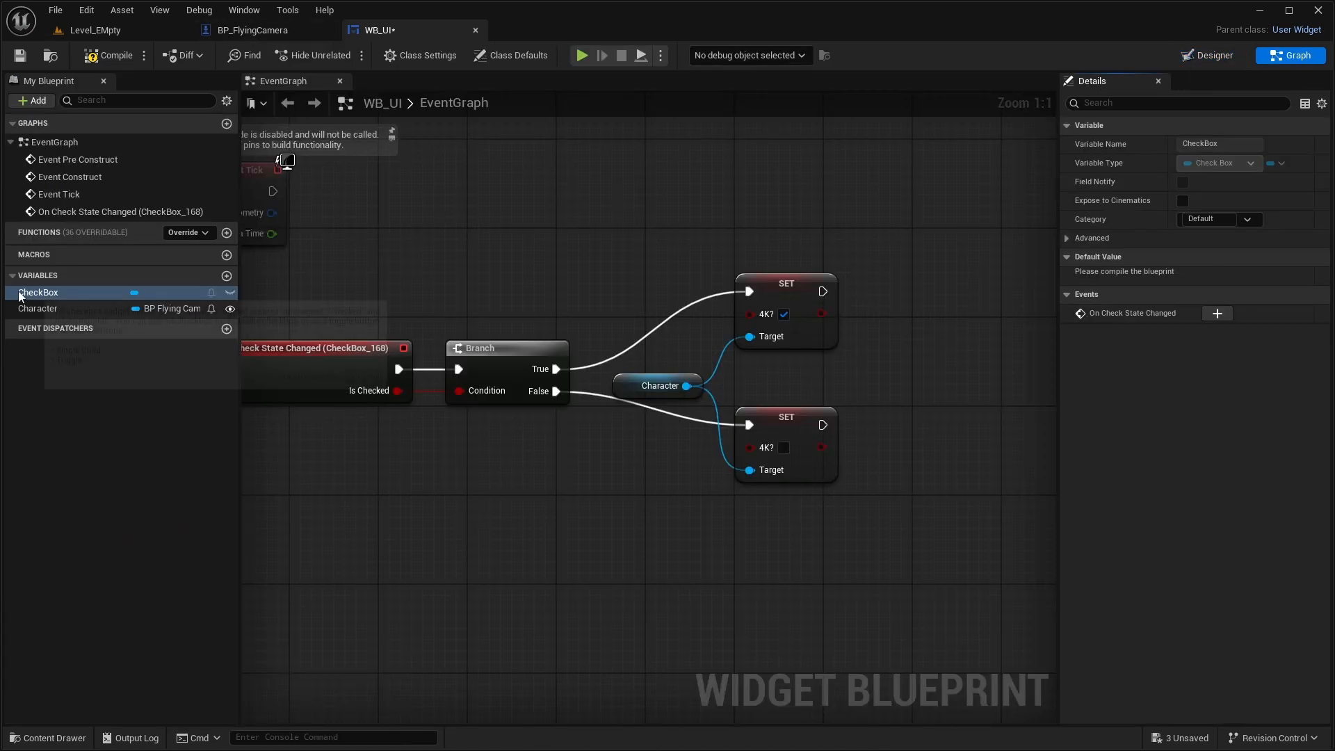
right_drag(498, 351, 703, 395)
click(446, 418)
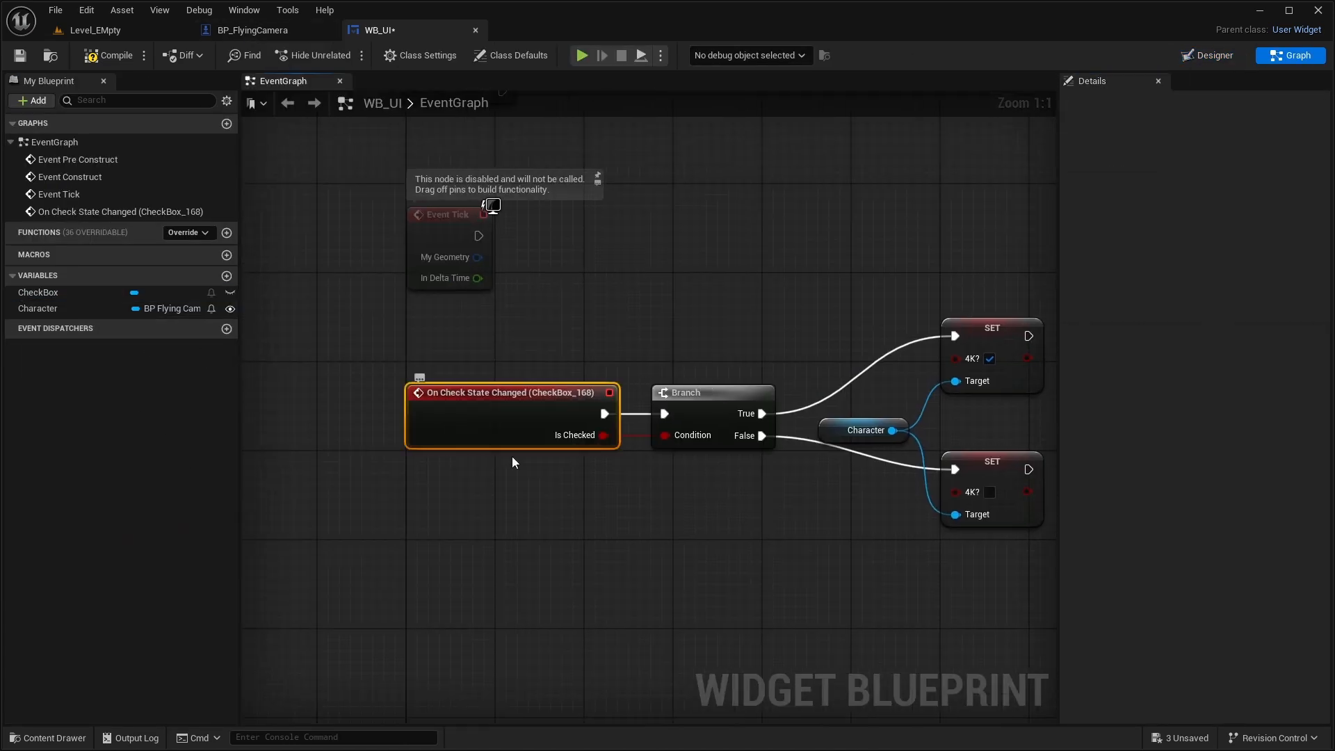
key(Delete)
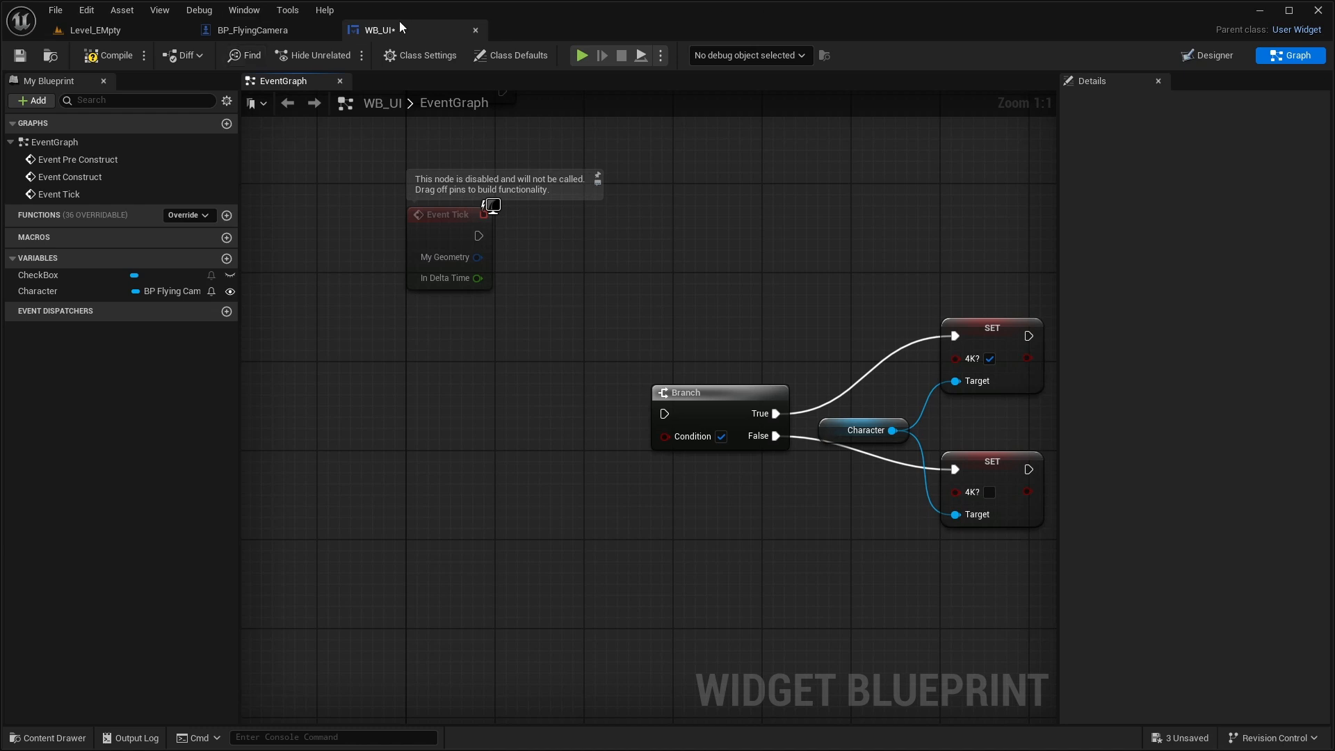
- Add an On Check State Changed event for the second row's CheckBox
click(1239, 53)
scroll(1172, 508, down, 10)
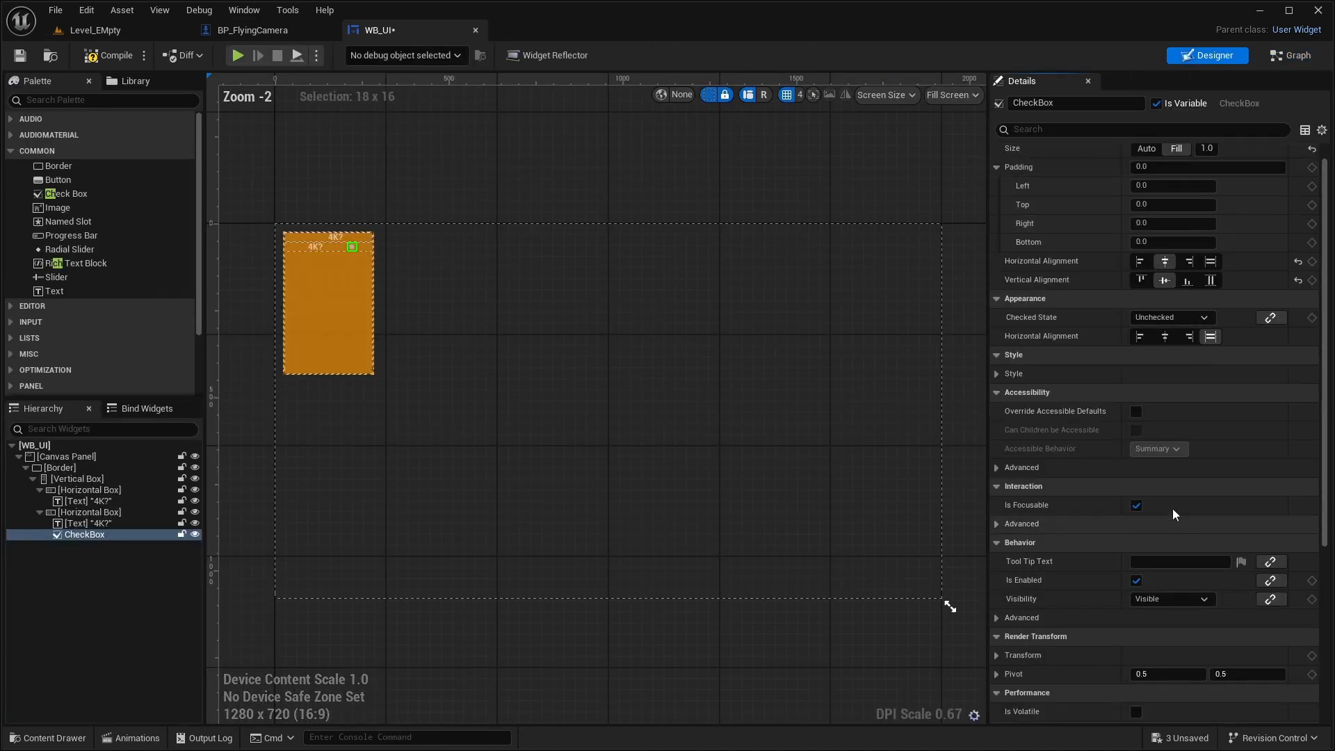
scroll(1149, 477, down, 3)
scroll(313, 240, up, 5)
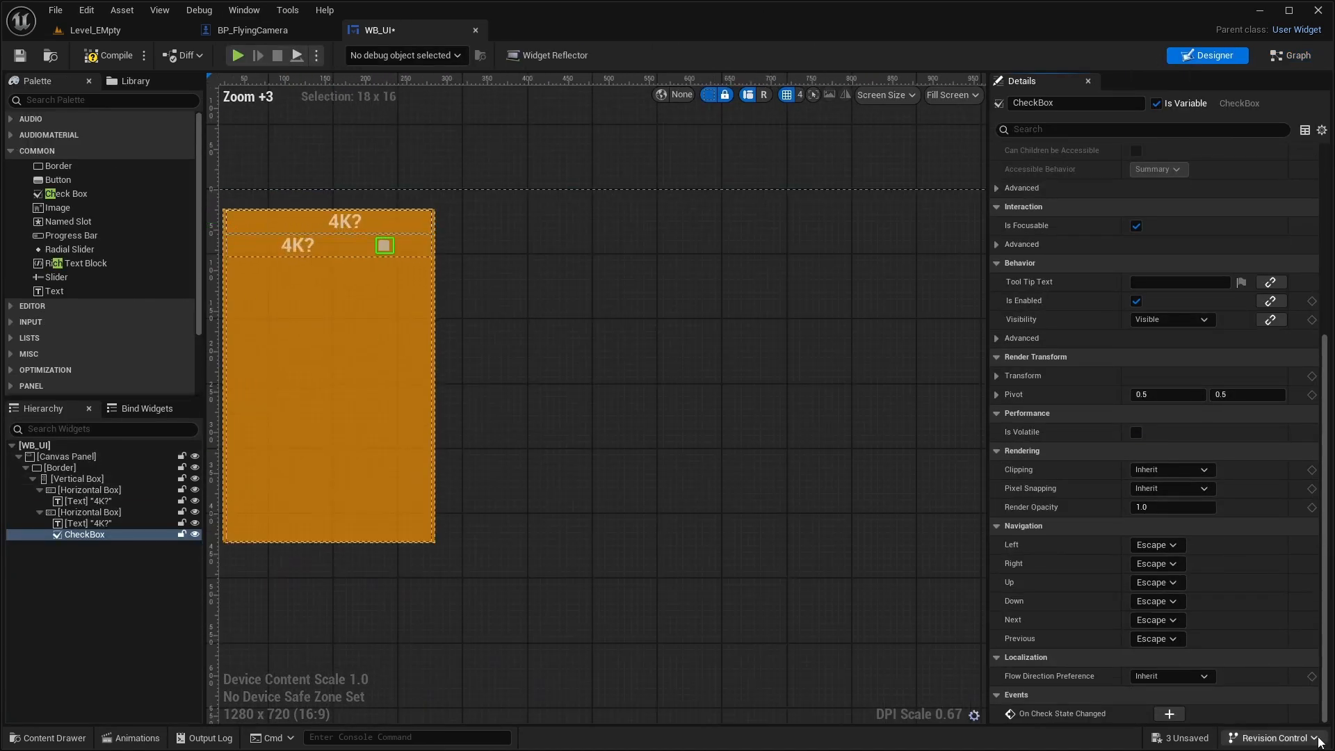
click(1181, 714)
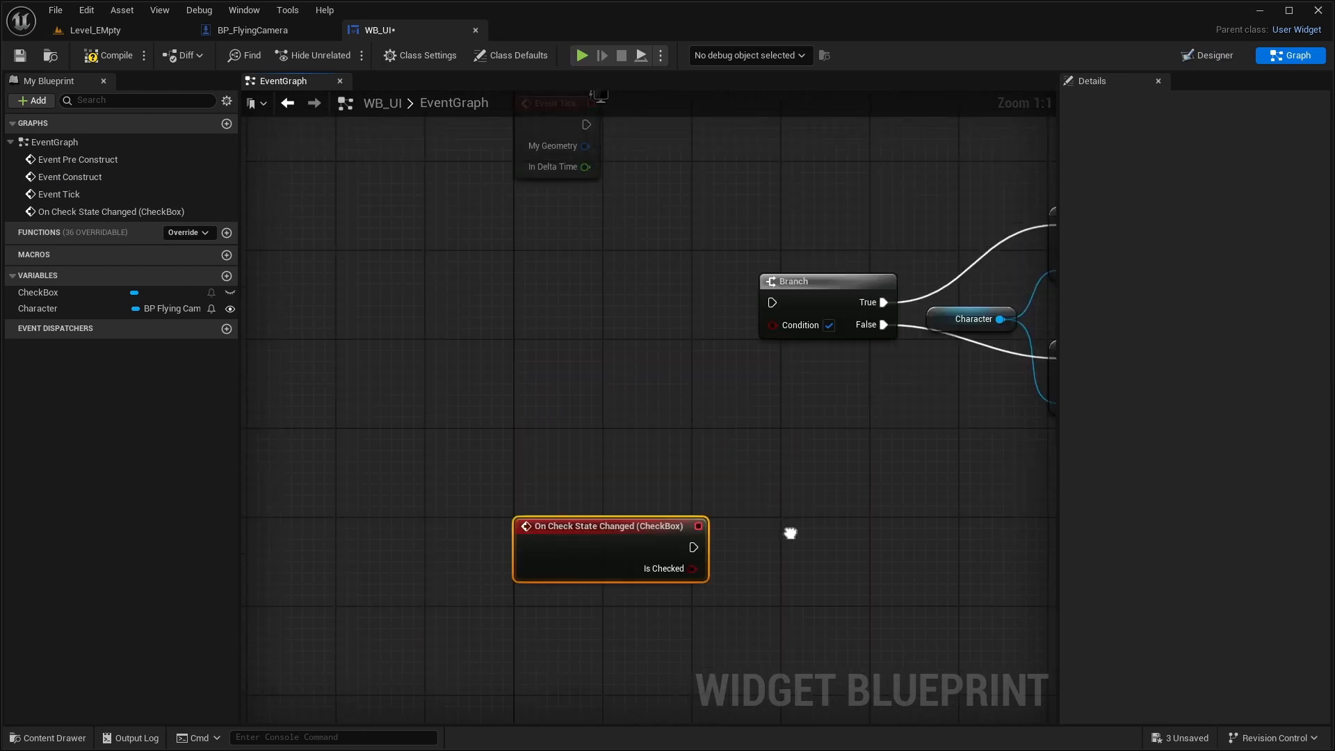
- Wire the new check-box event into the Branch node with Is Checked as its condition, straighten the connection and save
drag(610, 530, 633, 296)
drag(716, 321, 699, 289)
shift+click(807, 295)
key(q)
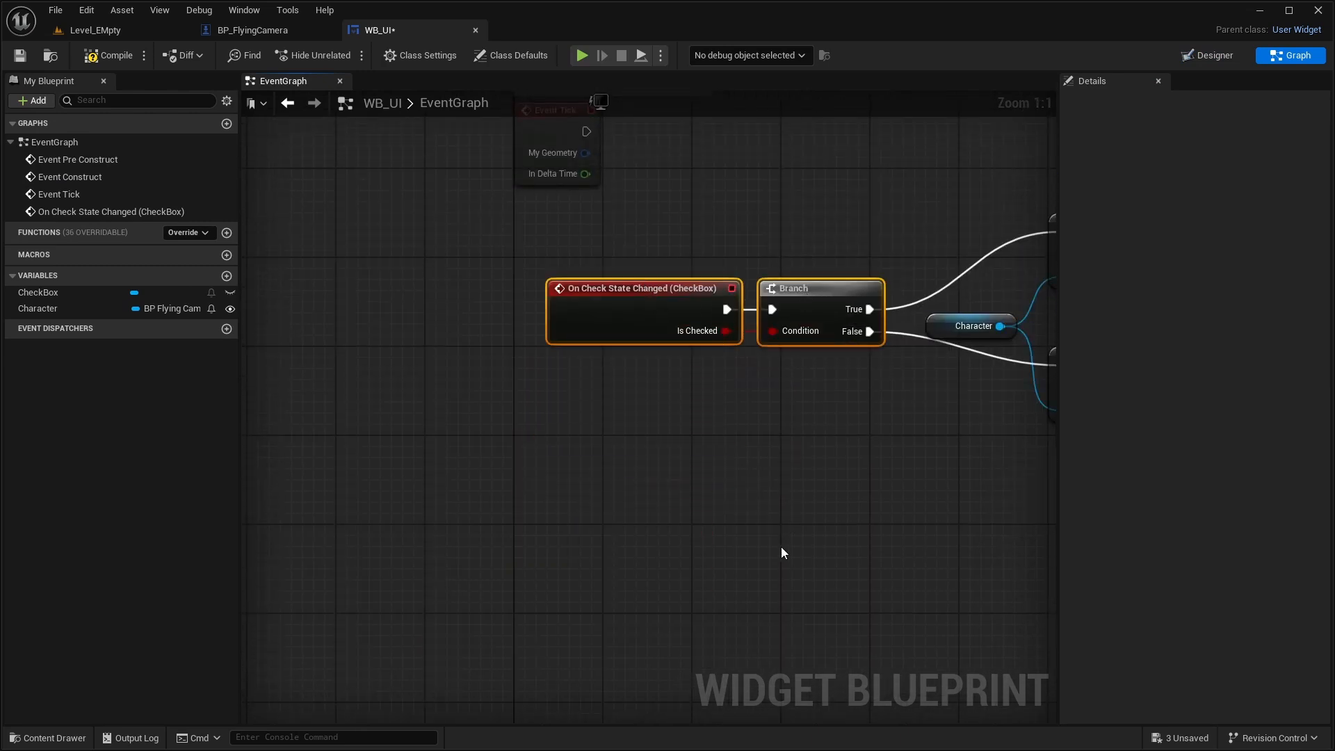
click(782, 546)
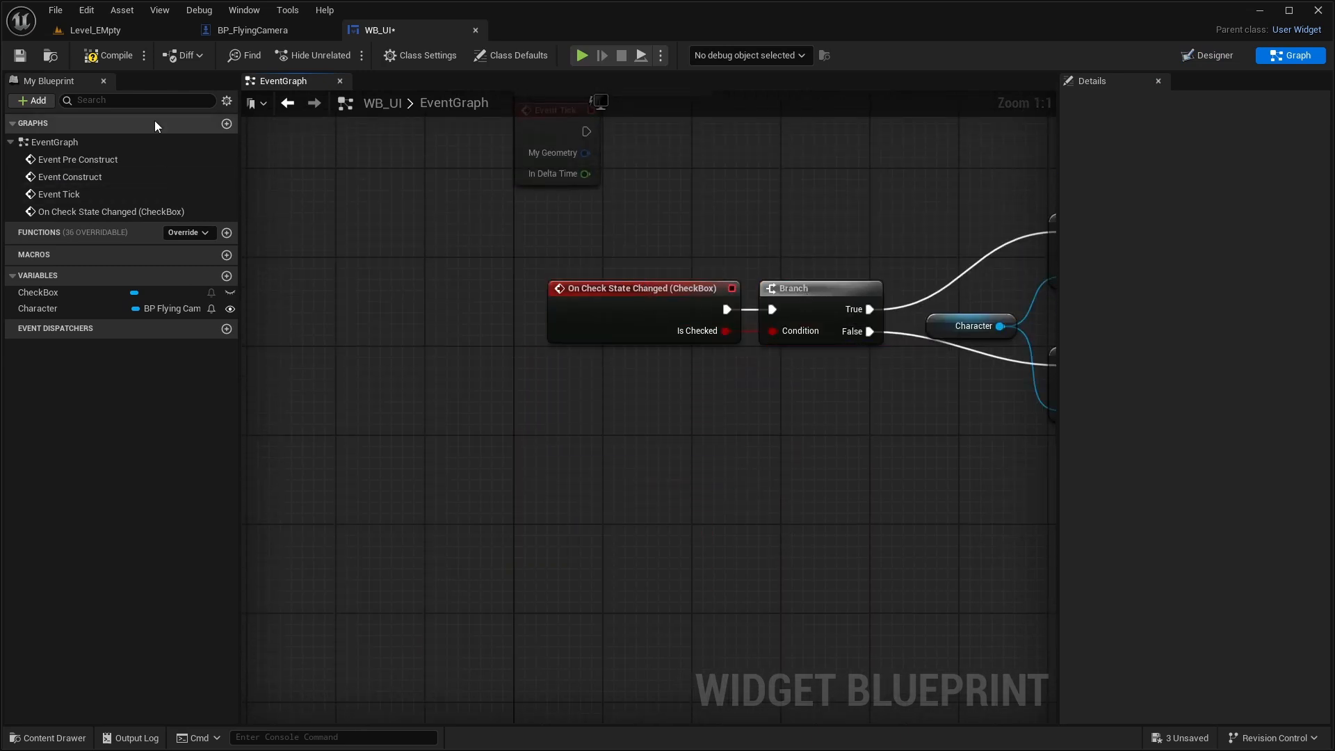
- Reset the padding of the first row's text in the designer and set its text to "P - Take Screenshot"
click(1208, 55)
scroll(336, 348, up, 9)
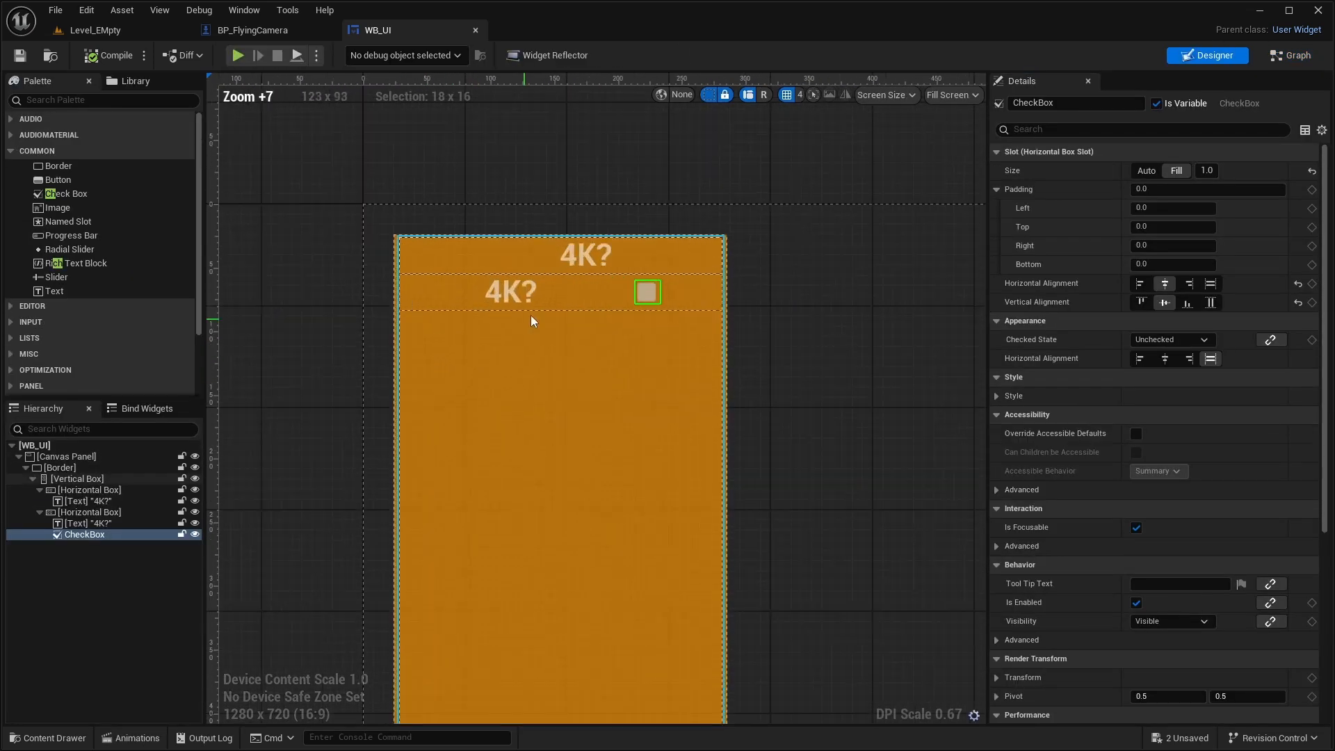
click(579, 260)
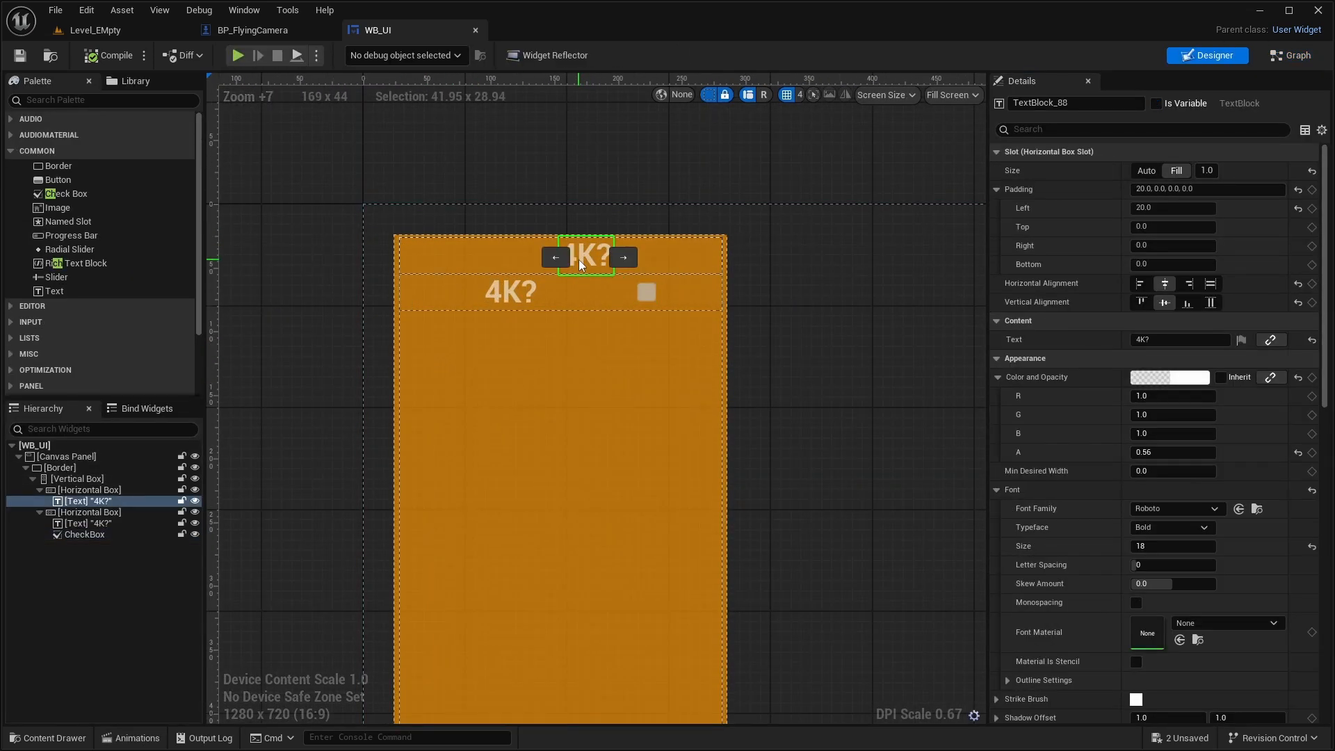
click(1295, 193)
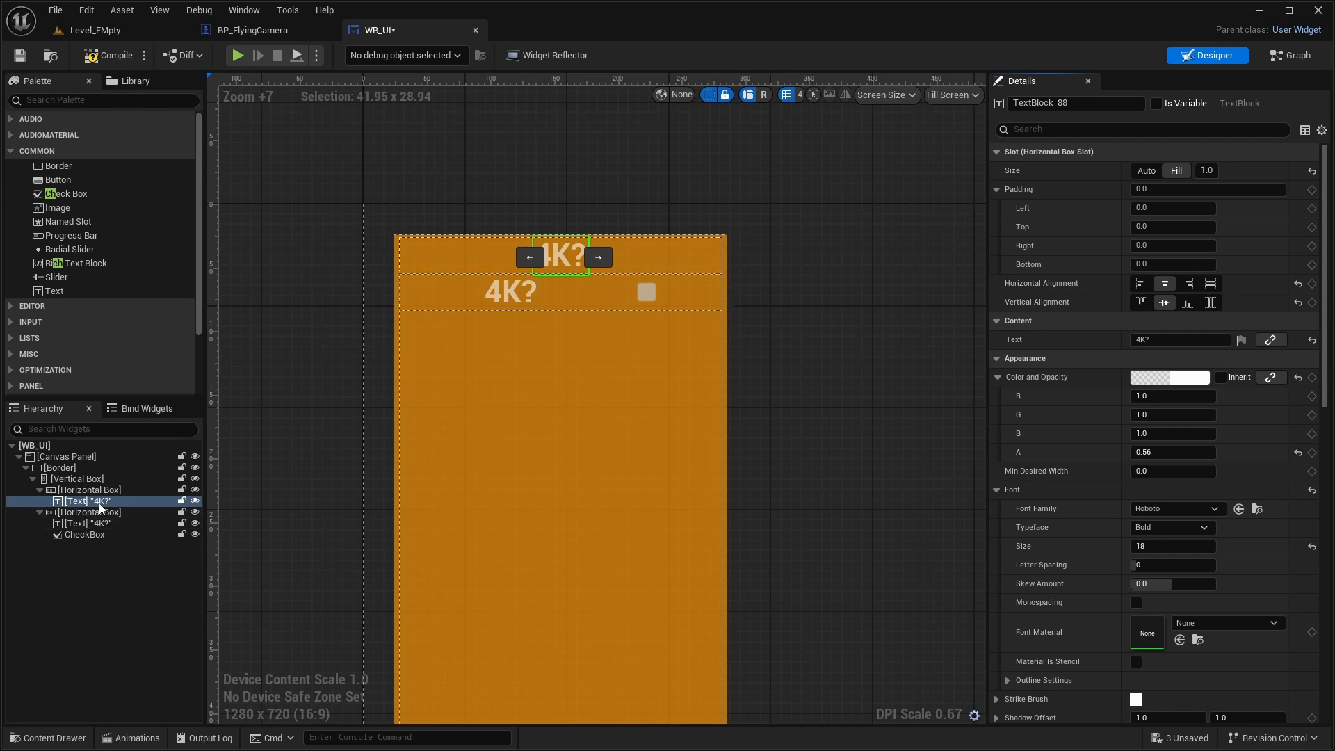
click(1180, 340)
text(P - Take Screenshot)
key(Return)
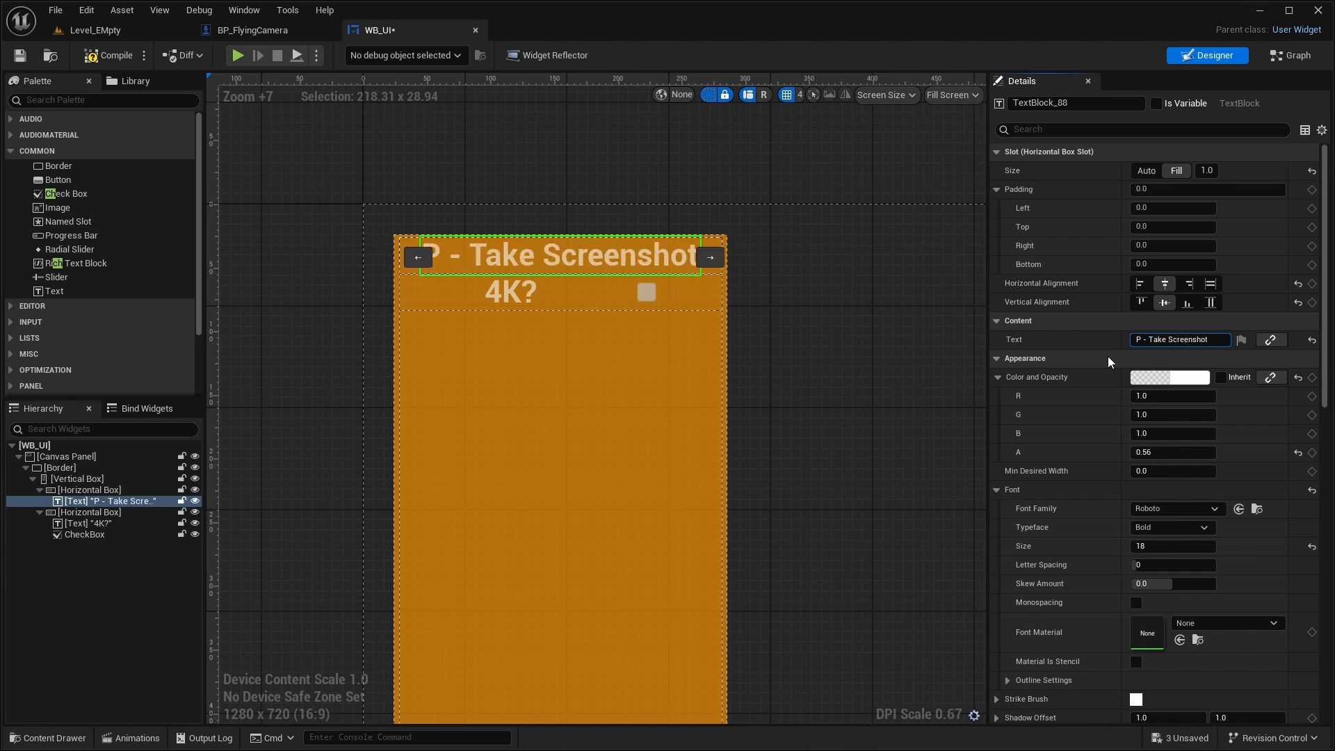
click(322, 277)
- Shrink the orange border's height to about 67 so it fits tightly around the two rows
scroll(447, 334, down, 1)
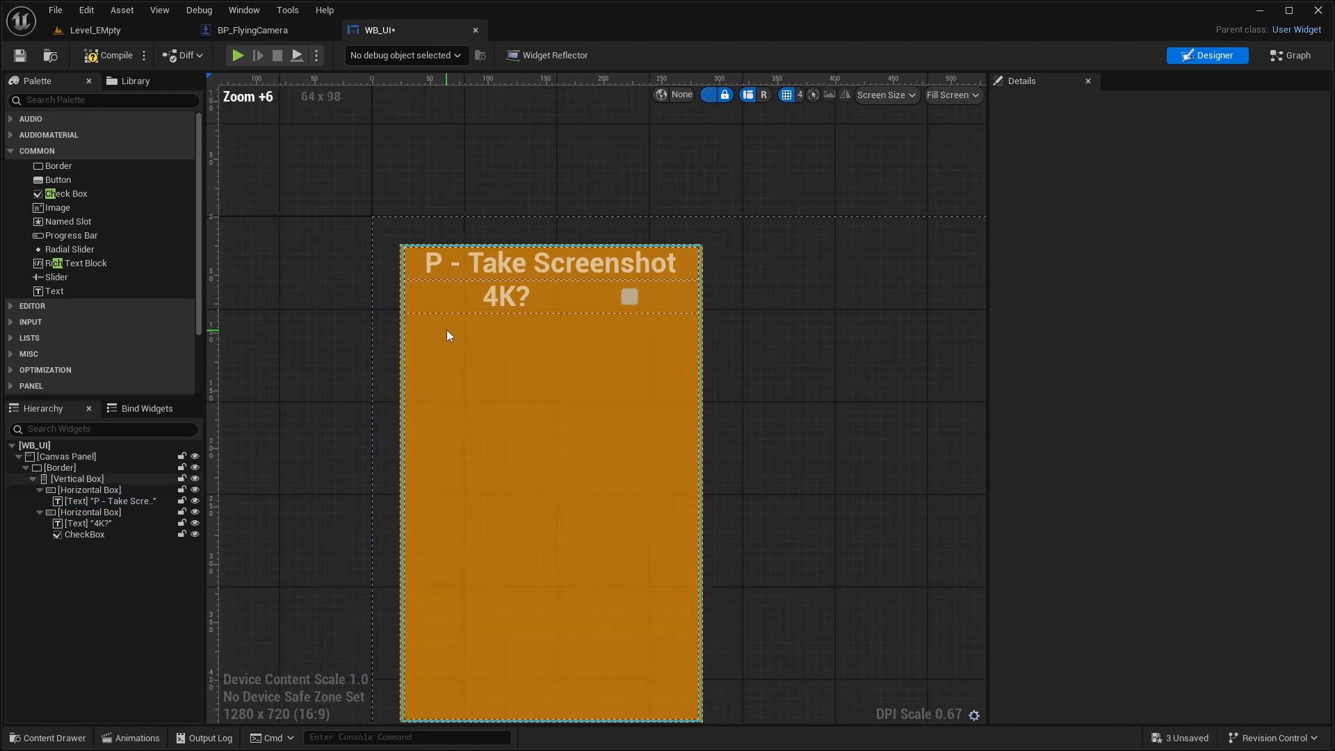
right_drag(527, 353, 494, 349)
scroll(495, 350, up, 2)
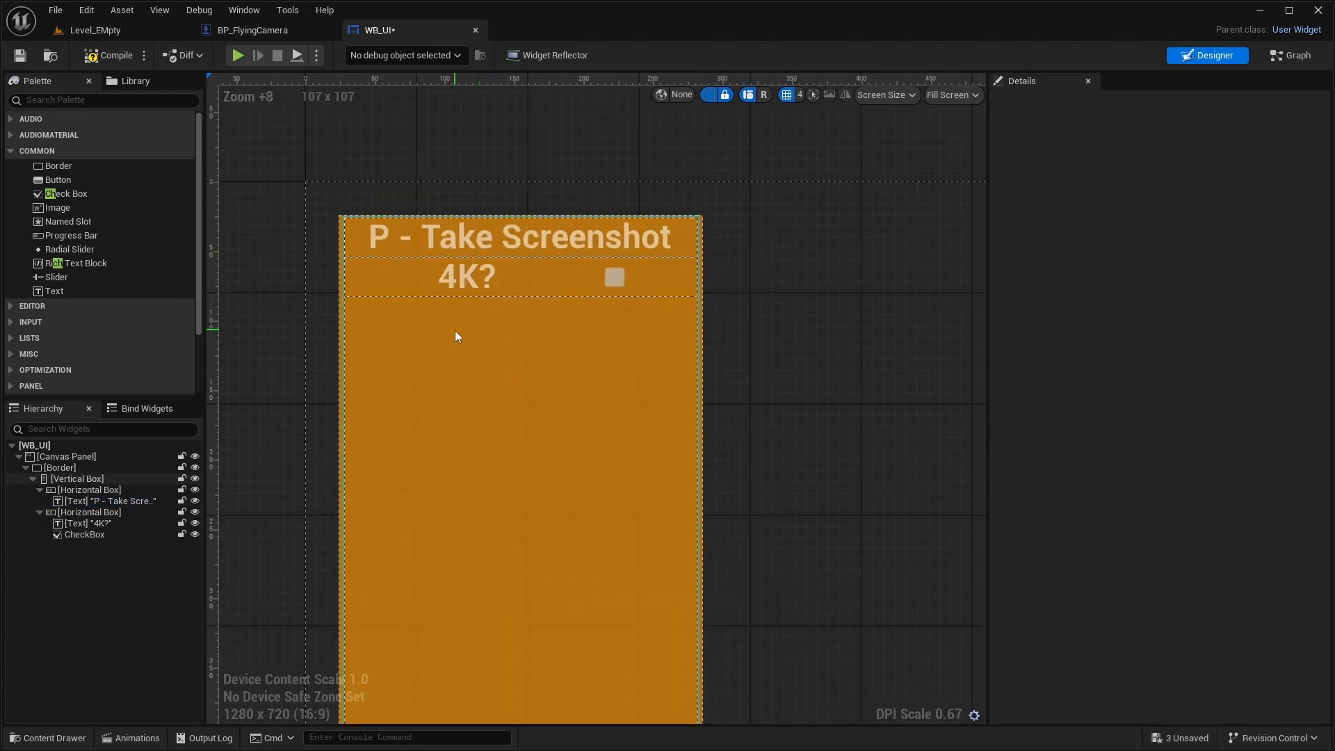
scroll(733, 385, down, 2)
click(553, 590)
click(73, 468)
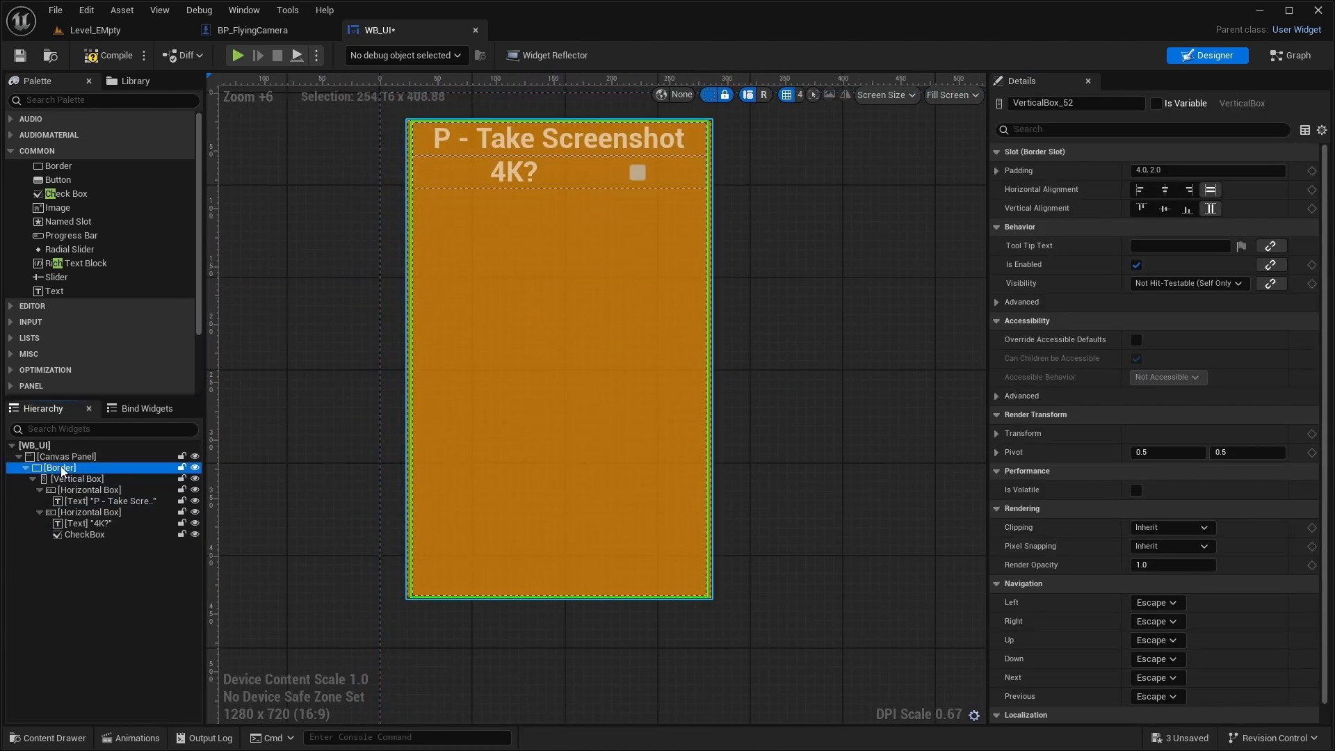
drag(560, 601, 578, 200)
scroll(491, 245, down, 1)
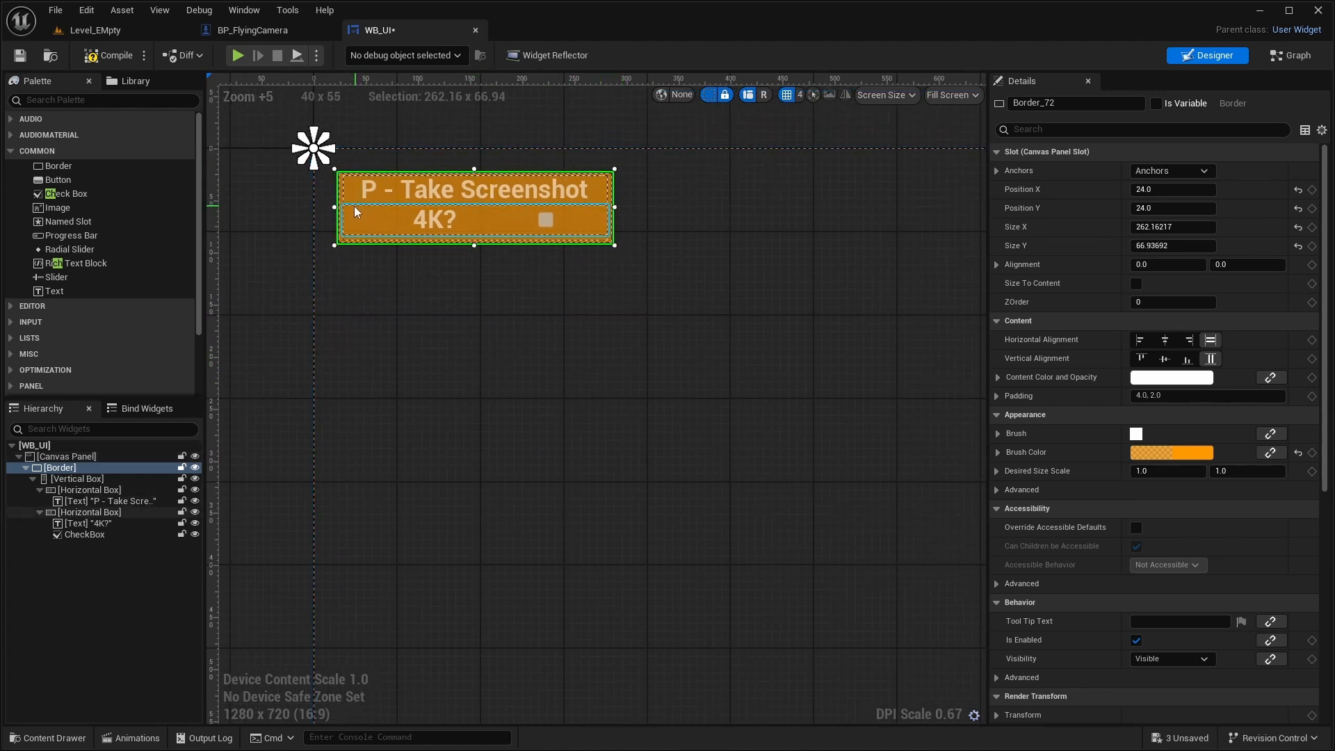
- Move the border to position X 32, Y 128 and check its placement in a short play session
drag(348, 206, 346, 306)
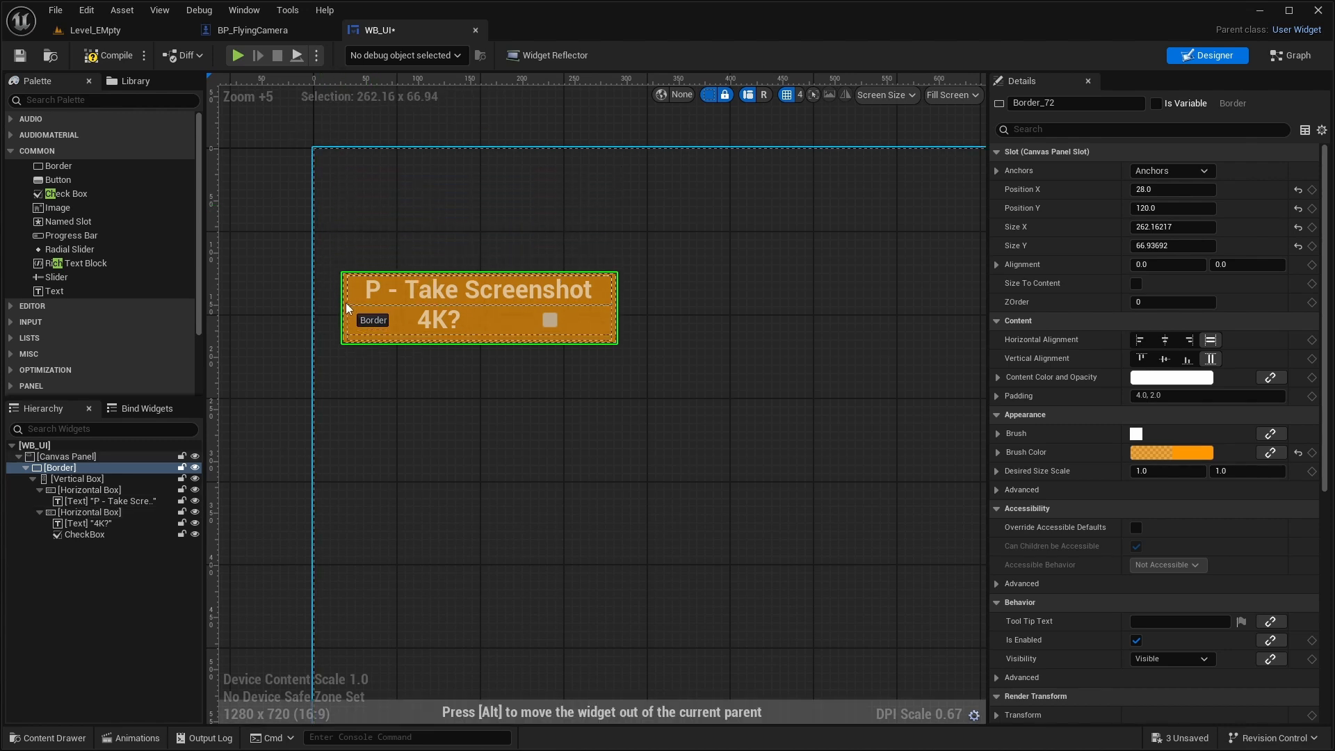
scroll(574, 456, down, 3)
scroll(598, 432, up, 2)
scroll(598, 435, up, 1)
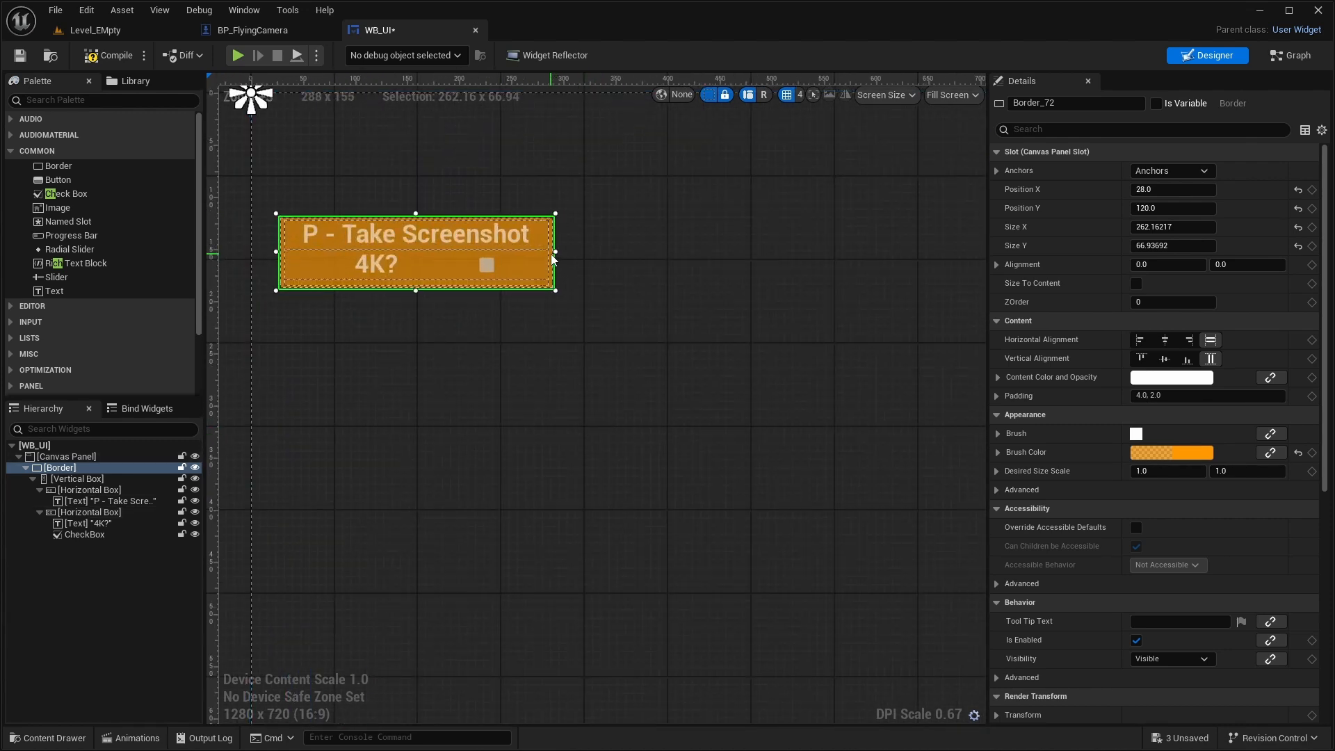
drag(550, 254, 559, 267)
scroll(825, 411, down, 6)
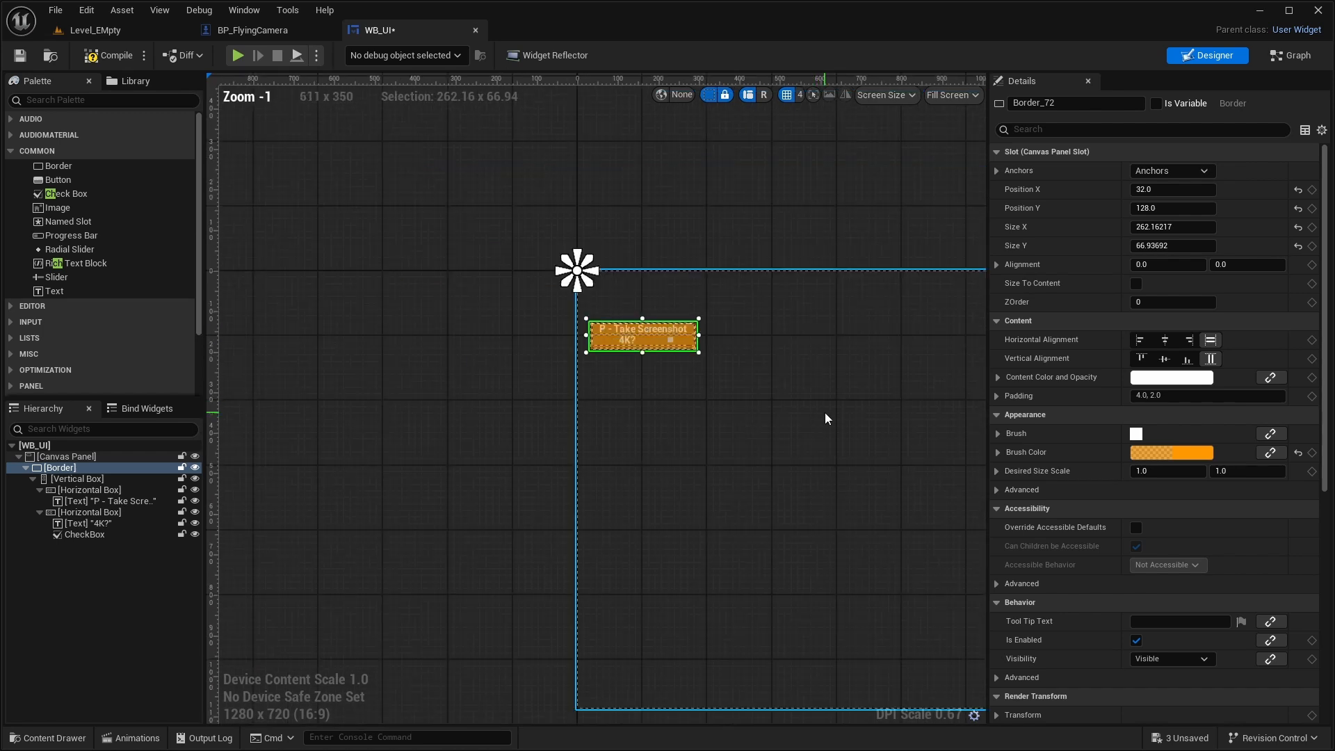
scroll(611, 344, up, 1)
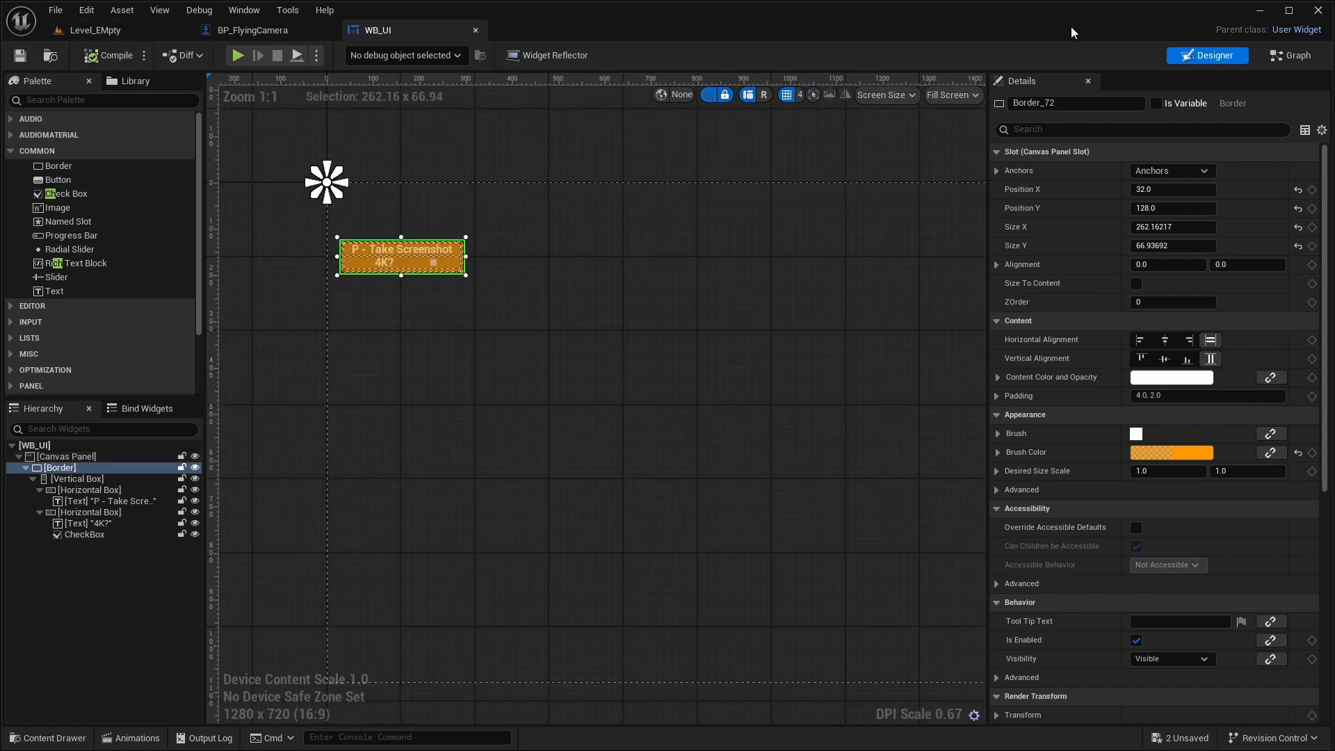
click(237, 55)
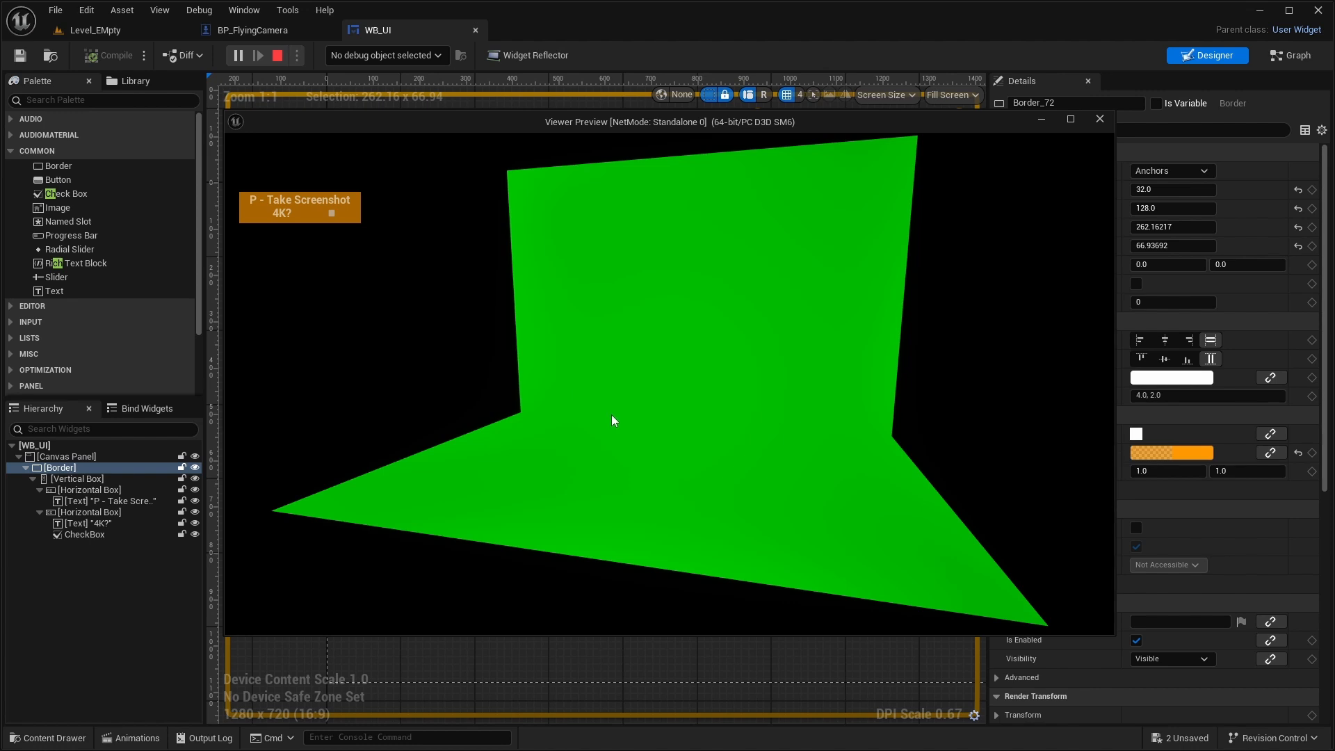
key(Escape)
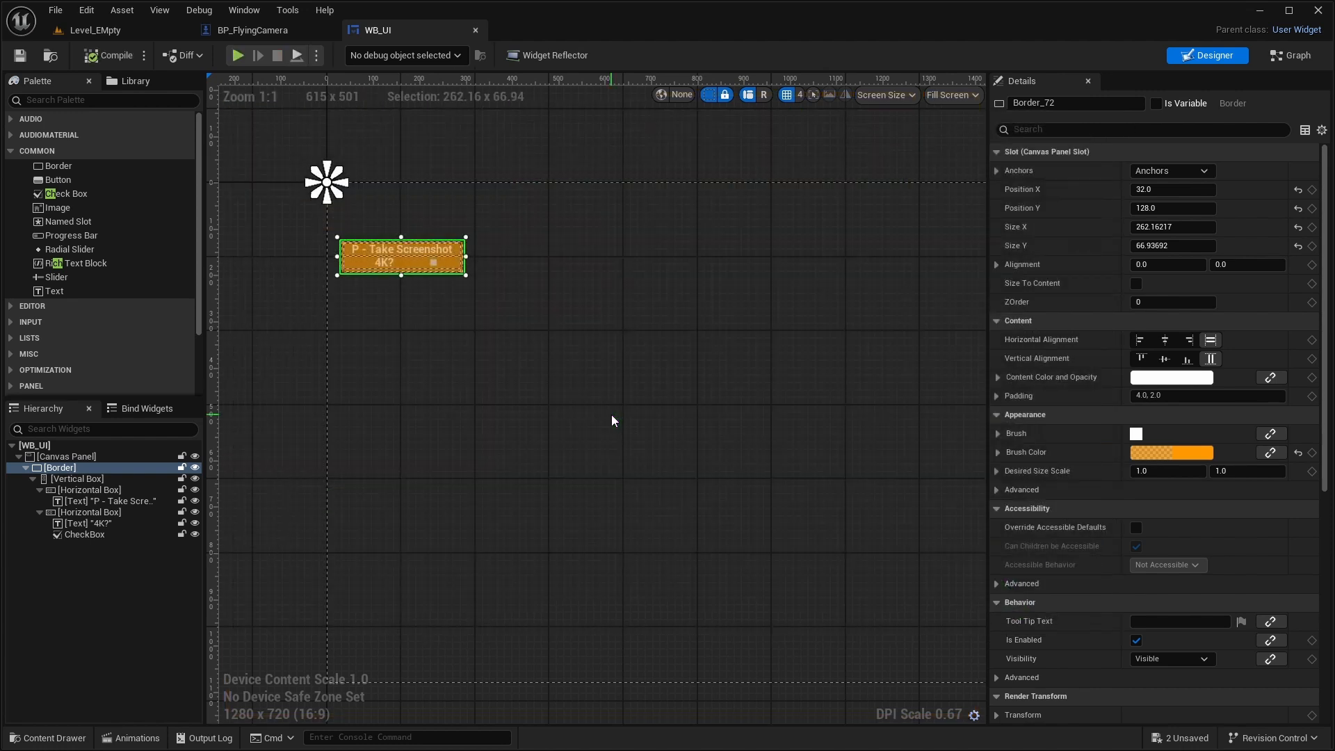
- Create a Character blueprint class named BP_Poser in the Content folder of the Level_EMpty project
click(89, 32)
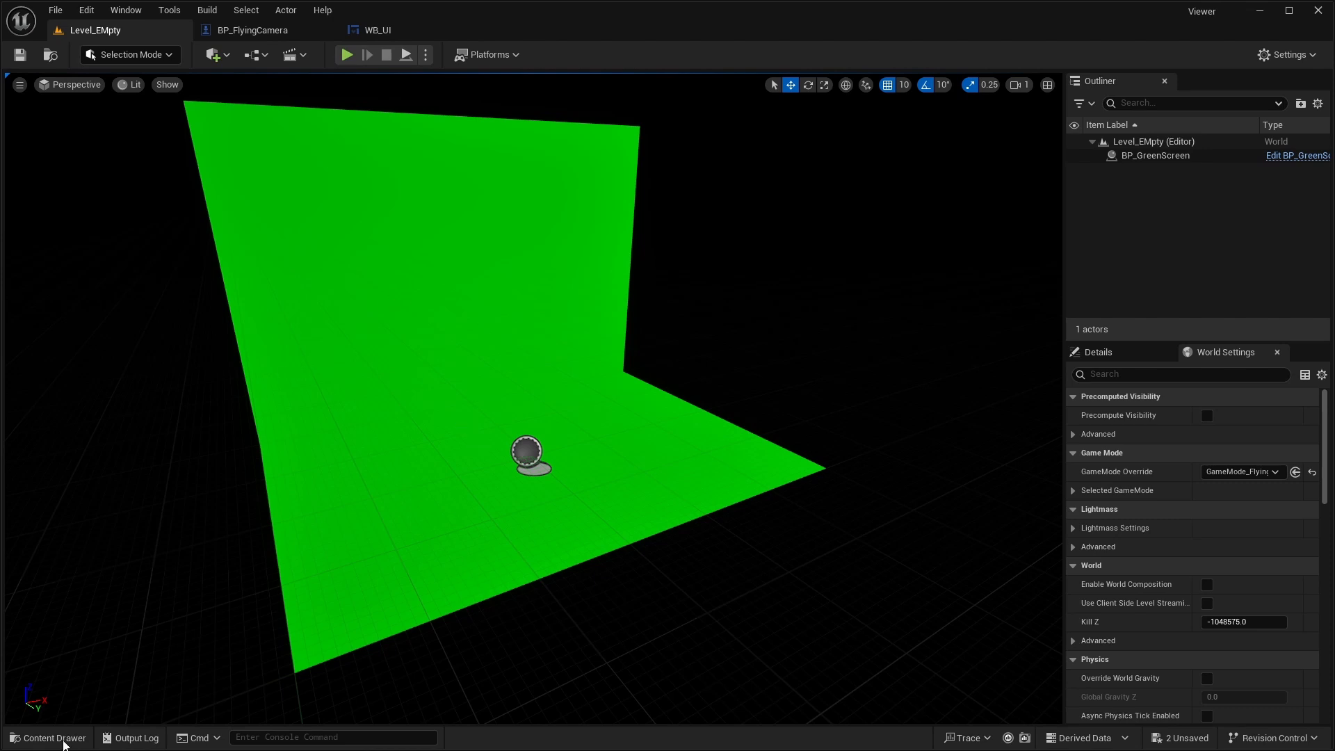
click(54, 738)
right_click(786, 572)
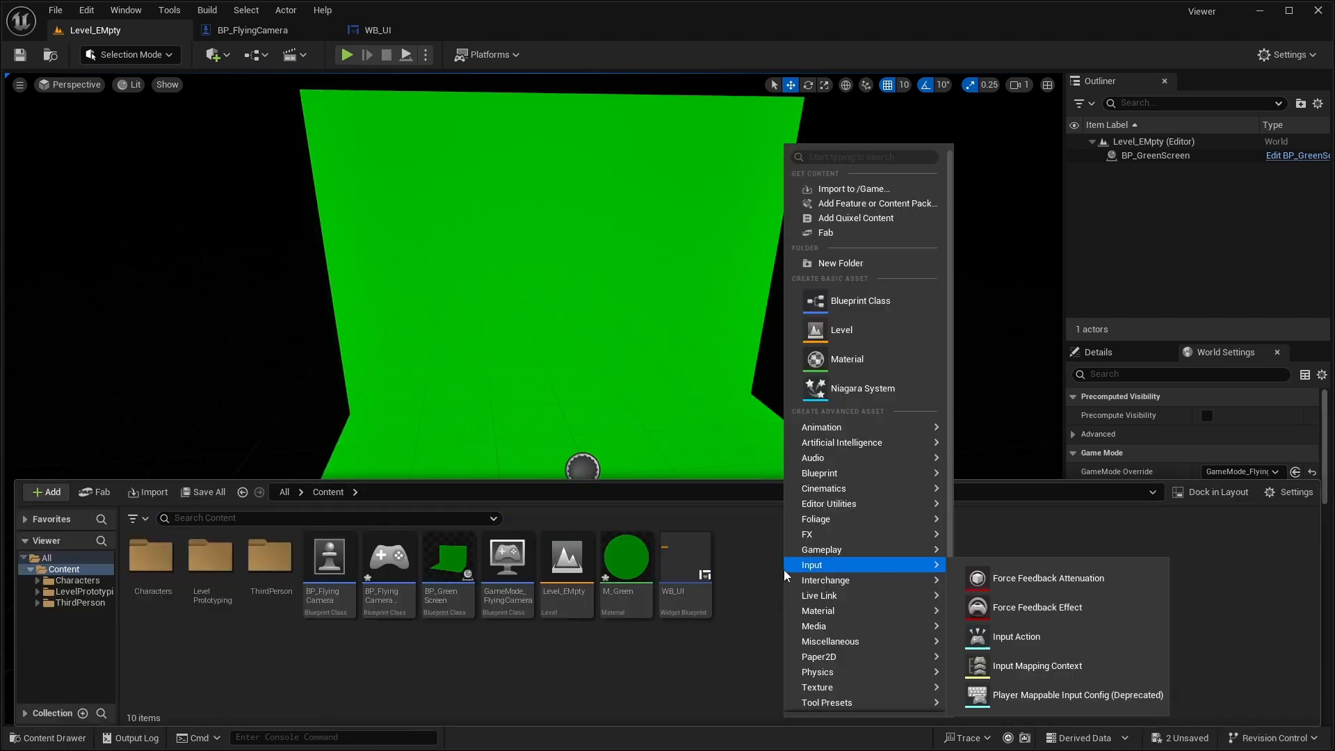
click(866, 299)
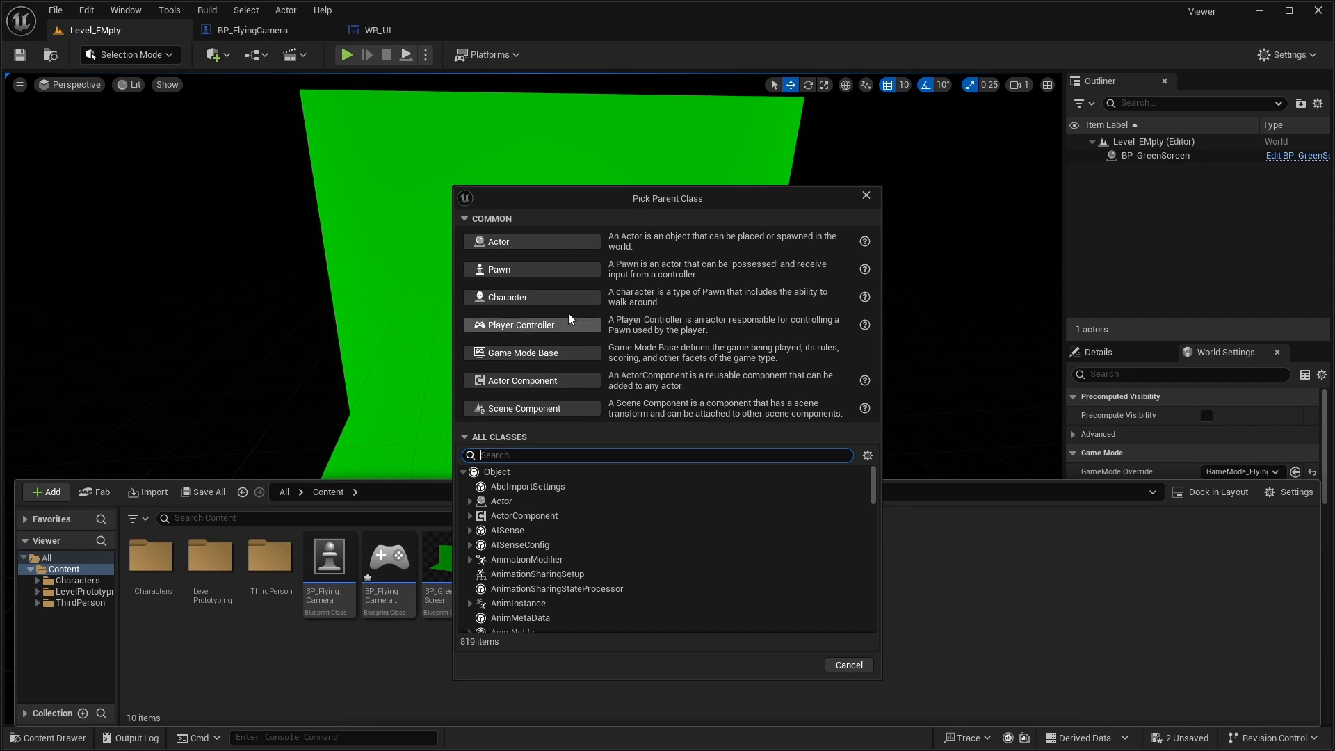
click(511, 297)
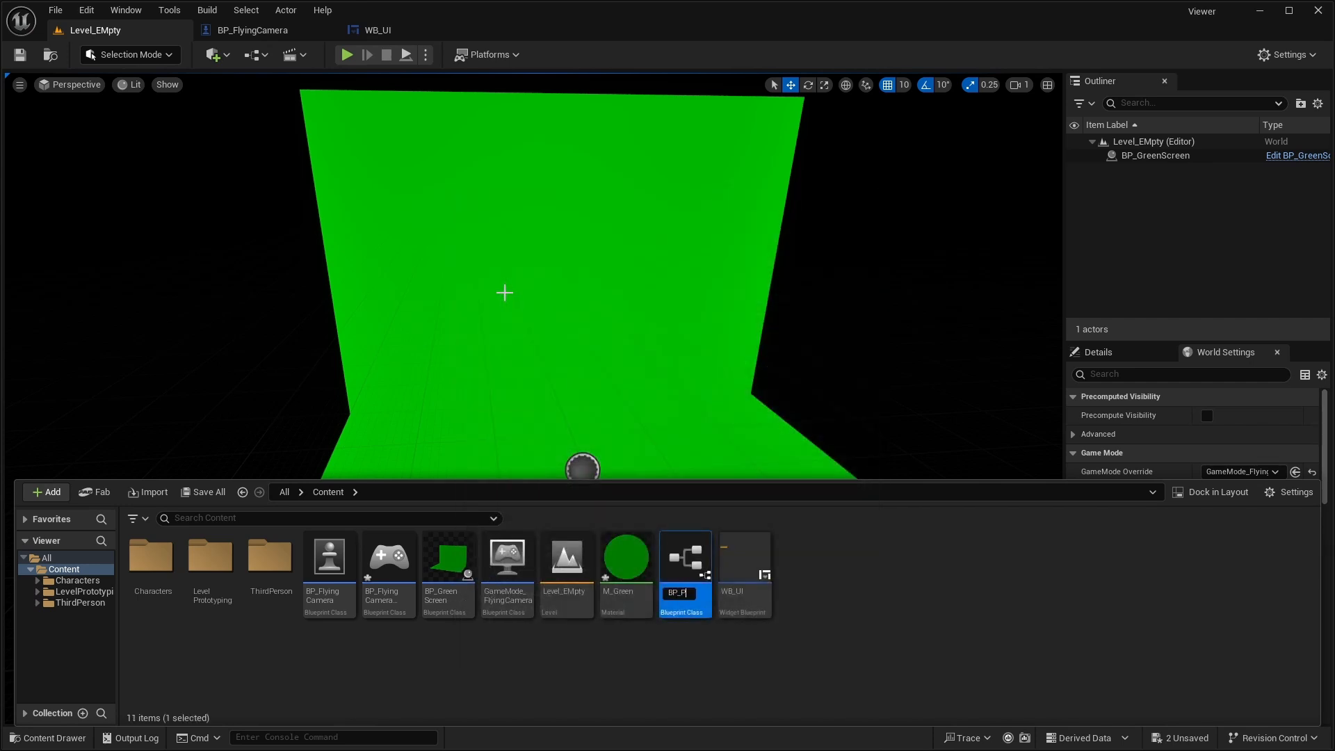
text(BP_Poser)
key(Return)
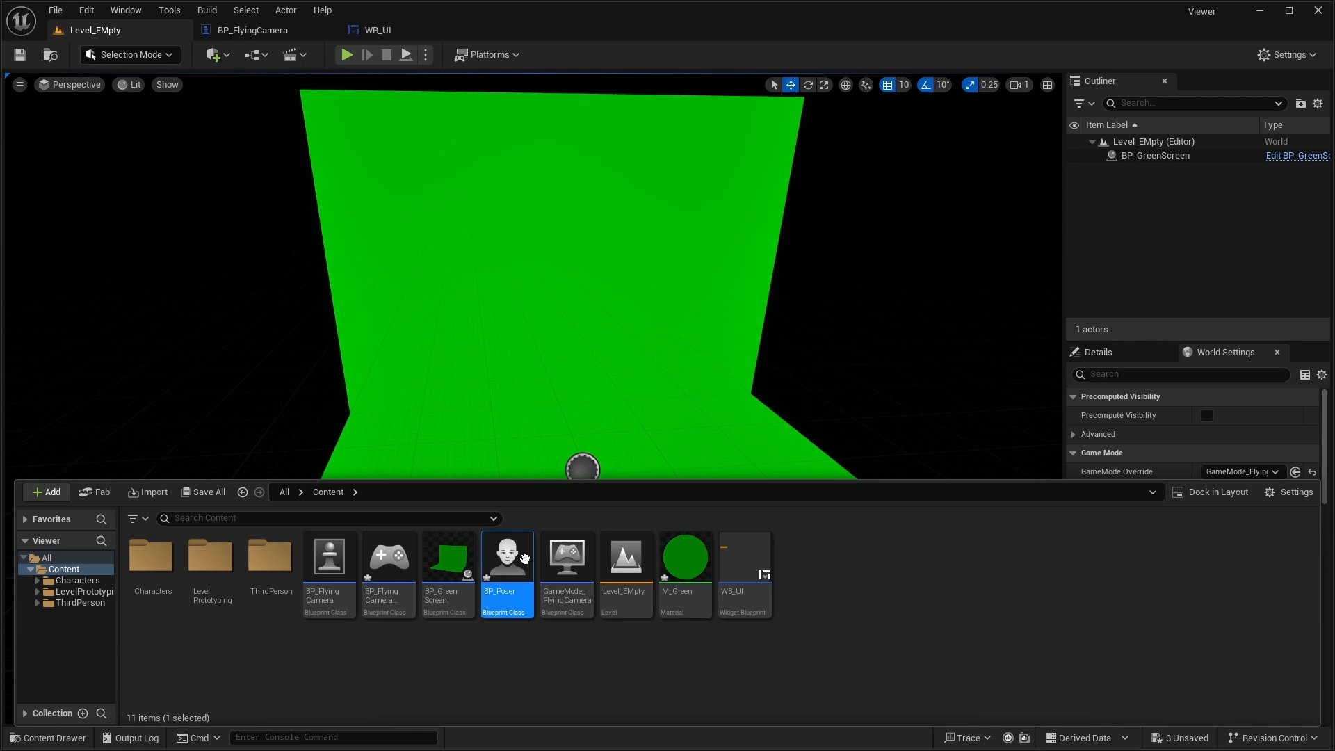
- Open BP_Poser and assign SKM_Manny as the skeletal mesh asset of its Mesh component
double_click(507, 561)
click(98, 173)
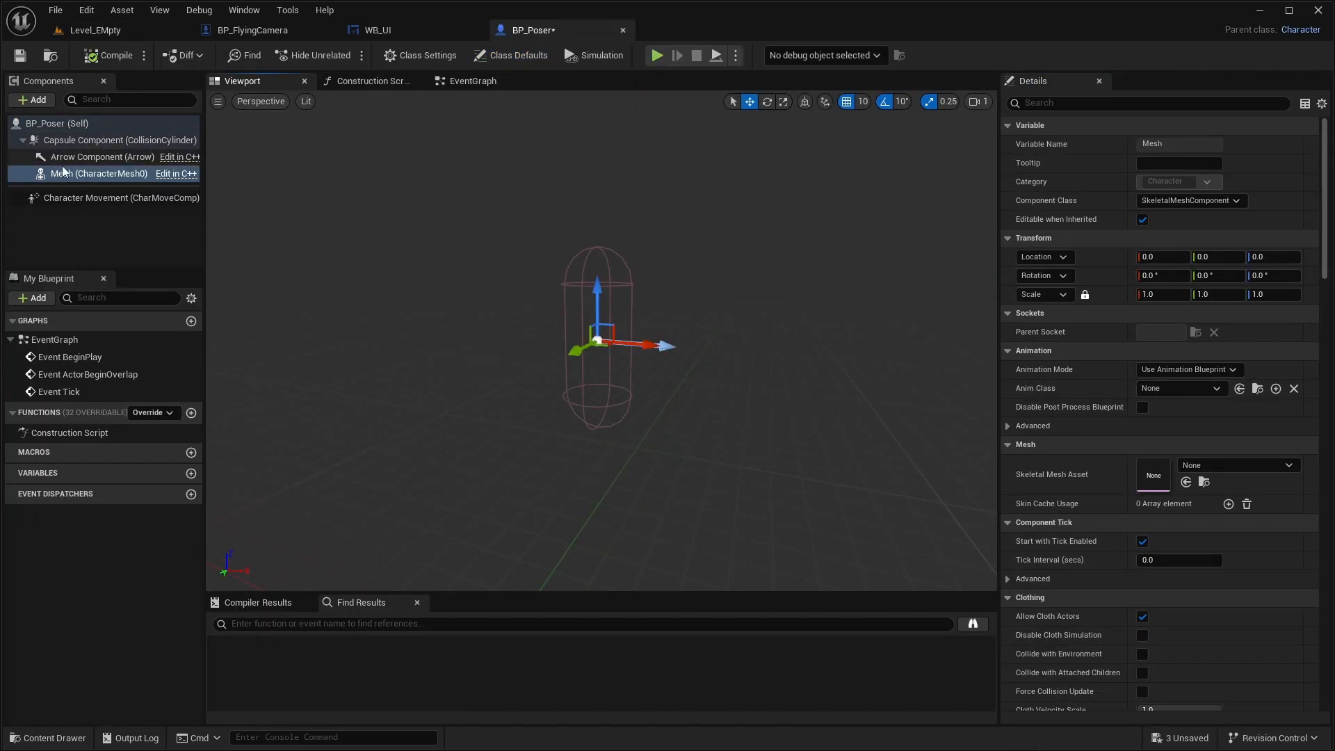
click(1267, 467)
click(1228, 321)
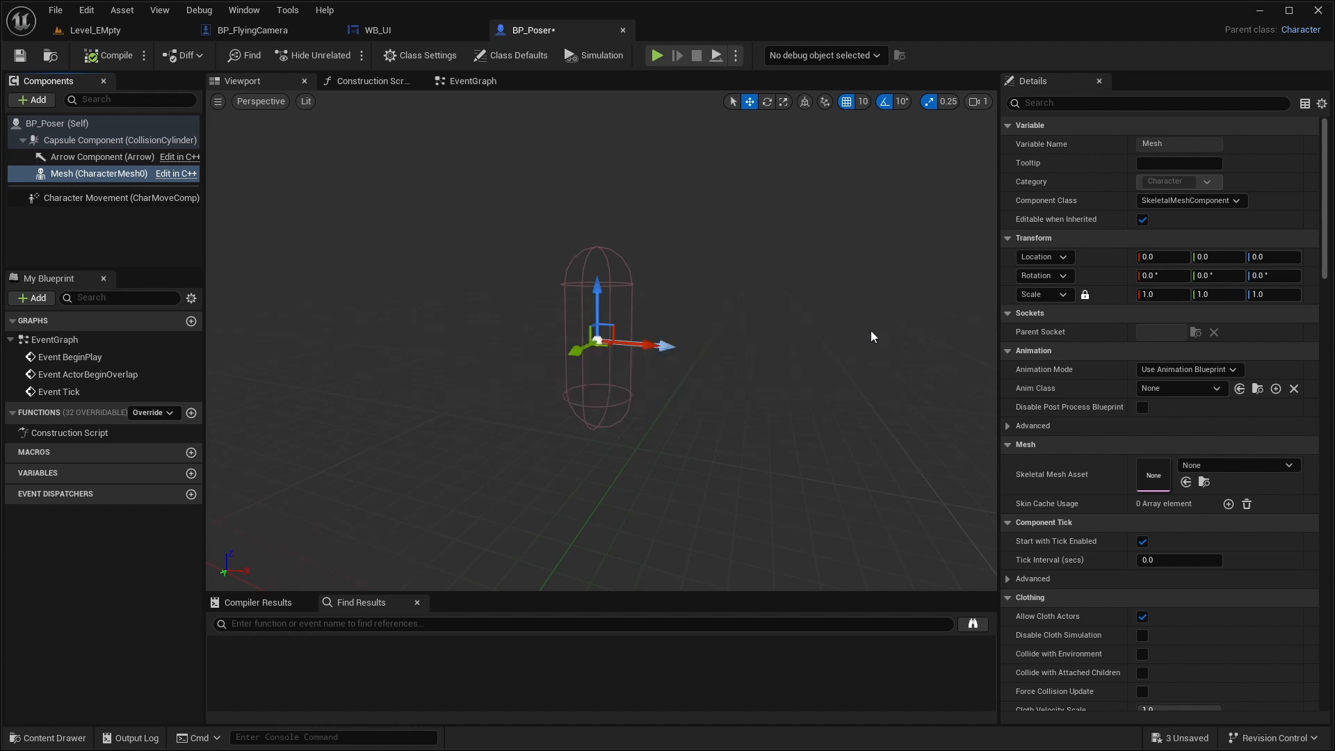
- Lower the Mesh component to Z -90 so the mannequin's feet line up with the capsule's base
key(w)
right_drag(821, 323, 804, 306)
right_drag(915, 459, 920, 448)
key(s)
key(w)
mouse_move(590, 320)
right_down()
mouse_move(604, 329)
mouse_move(600, 362)
mouse_move(597, 330)
right_up()
key(s)
drag(532, 162, 546, 279)
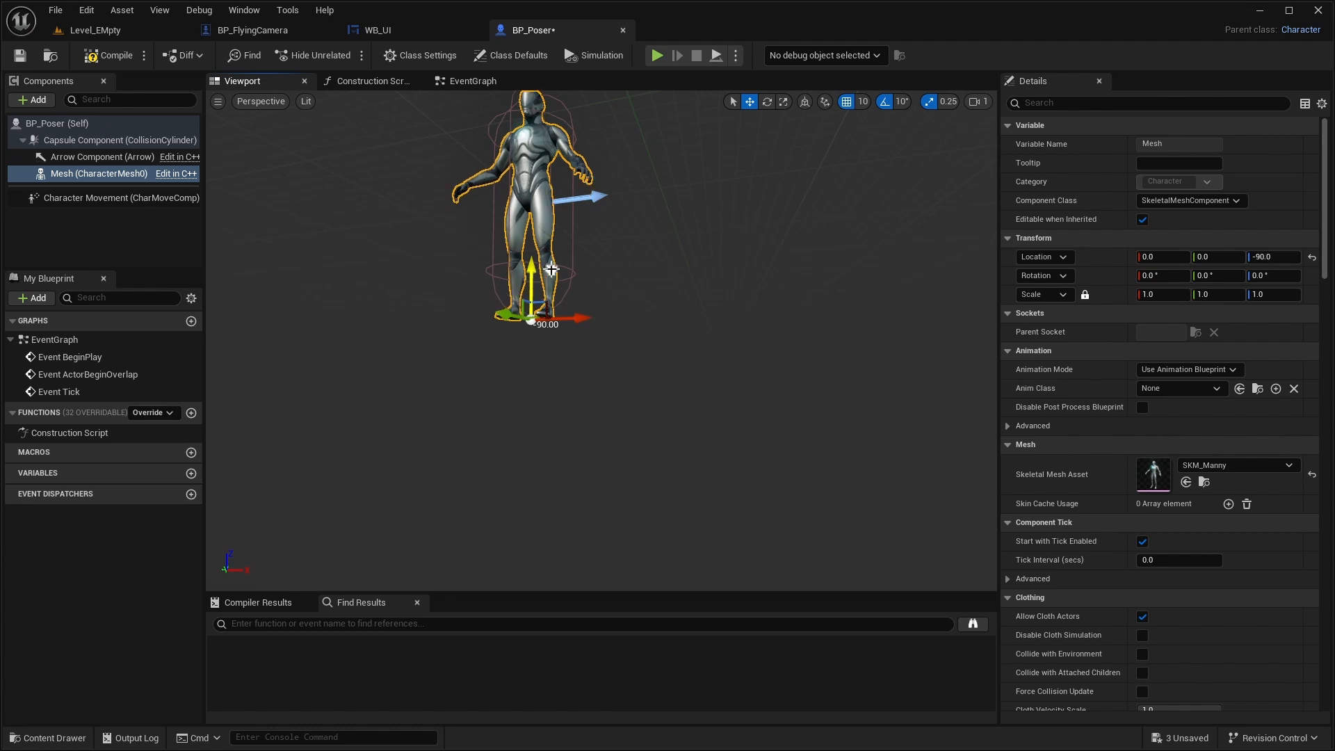
- Rotate the mannequin mesh -90° about Z so it faces along the capsule's forward arrow
mouse_move(632, 347)
right_down()
mouse_move(612, 338)
mouse_move(626, 345)
mouse_move(620, 365)
right_up()
key(w)
key(s)
click(769, 103)
drag(691, 450, 683, 372)
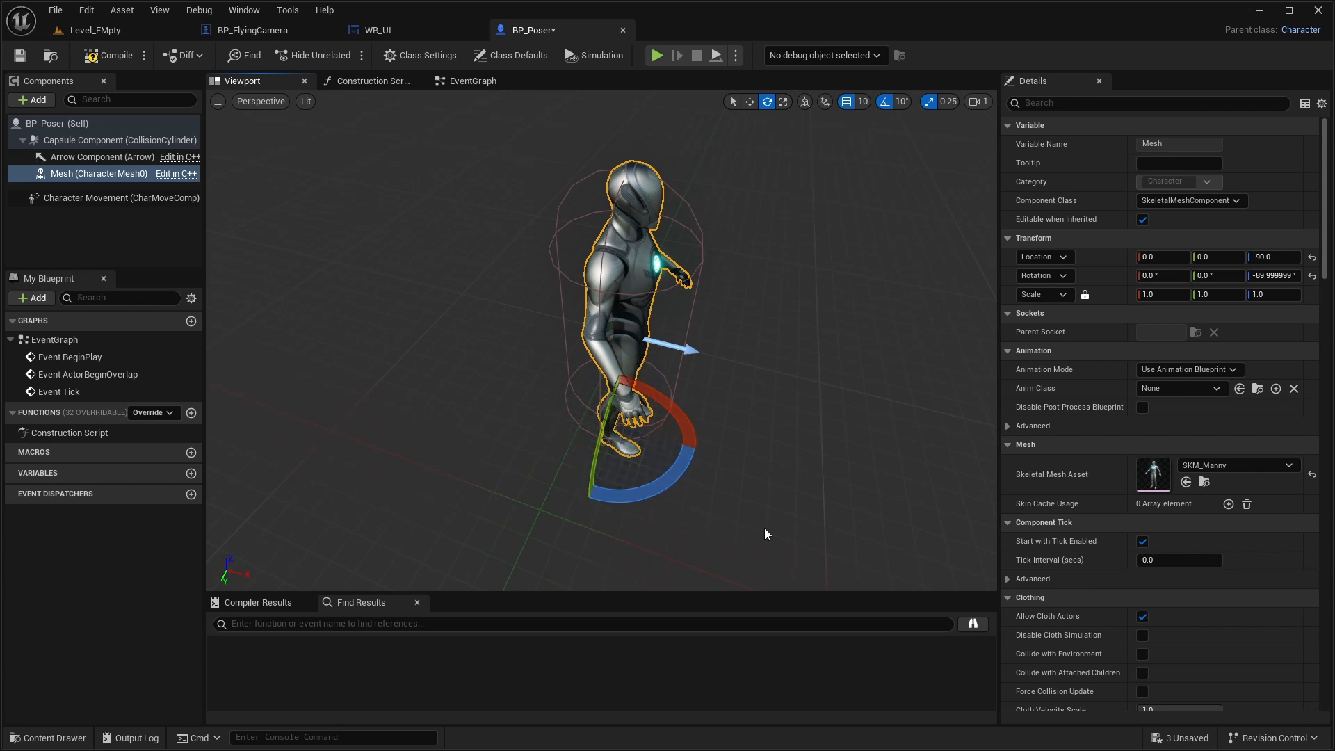
- Set the Mesh's Animation Mode to Use Animation Asset with Looping and Playing disabled, and compile and save BP_Poser
click(1190, 371)
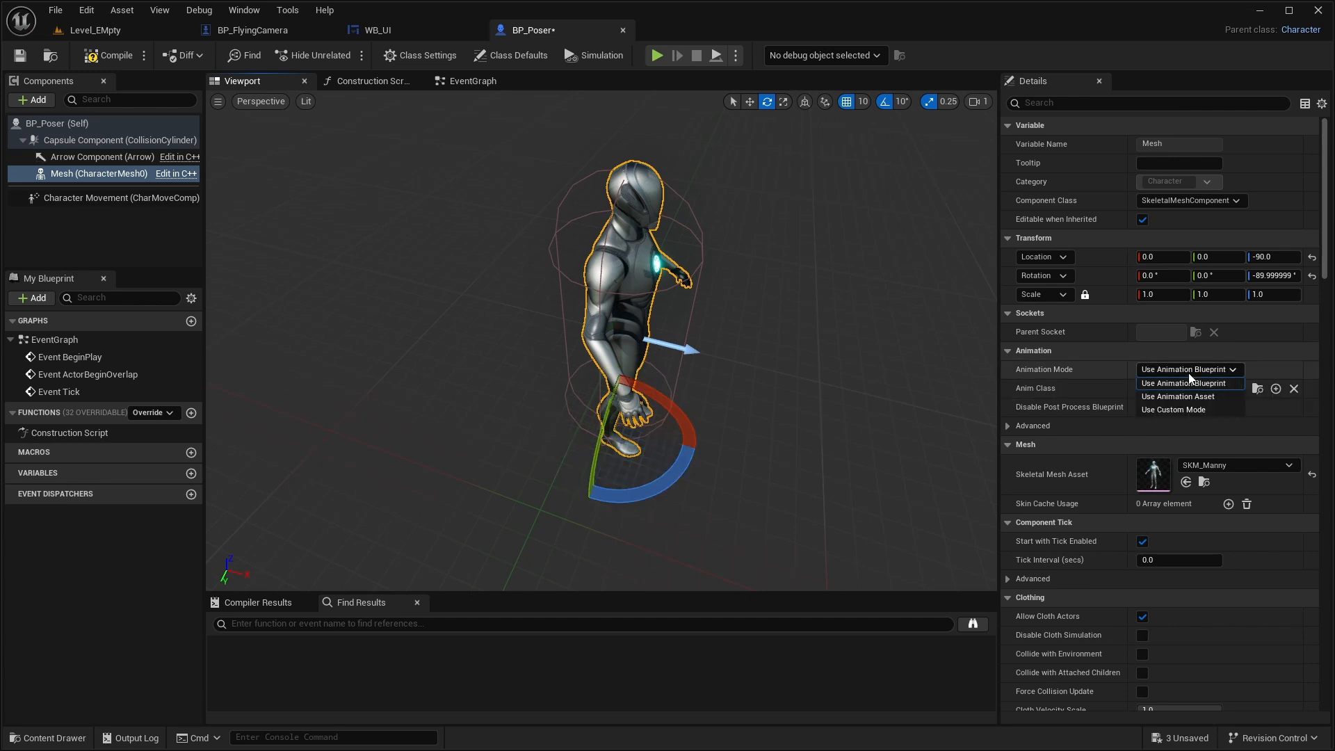
click(1192, 398)
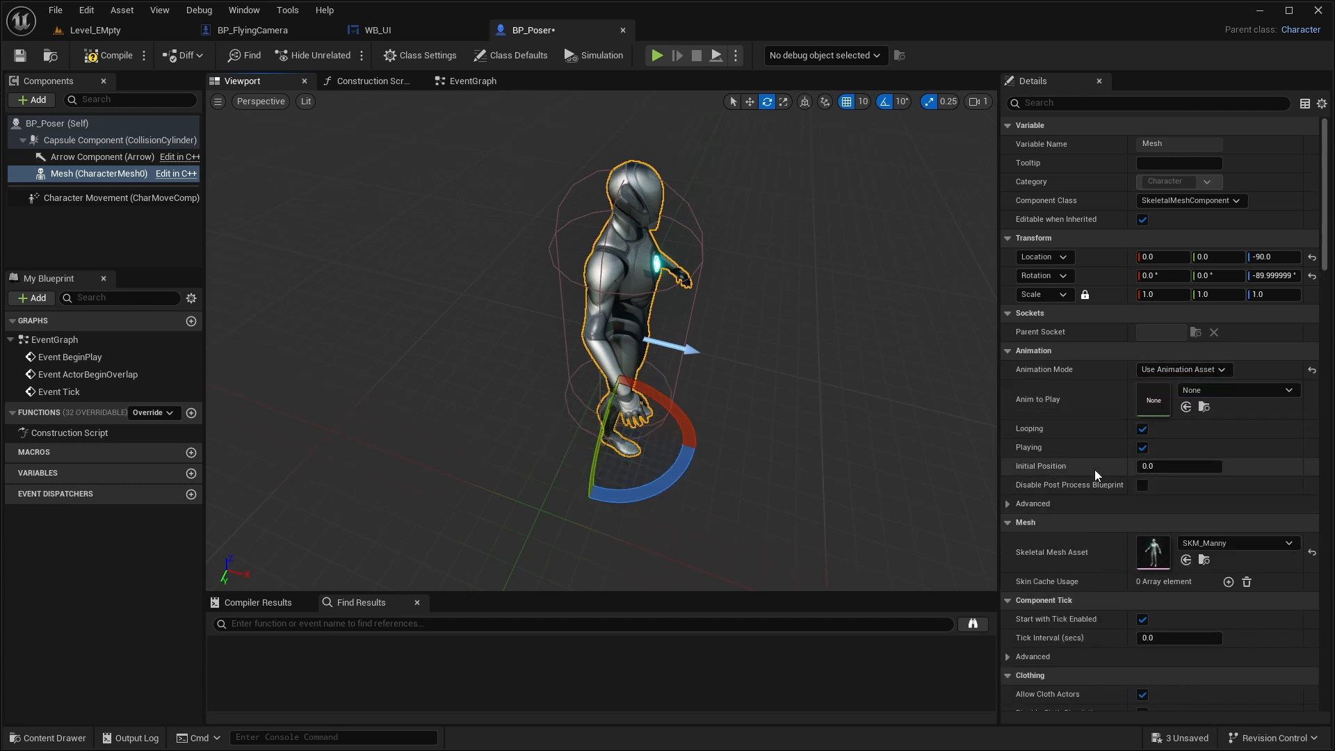
click(1145, 451)
right_drag(863, 480, 626, 452)
key(s)
right_drag(879, 386, 873, 405)
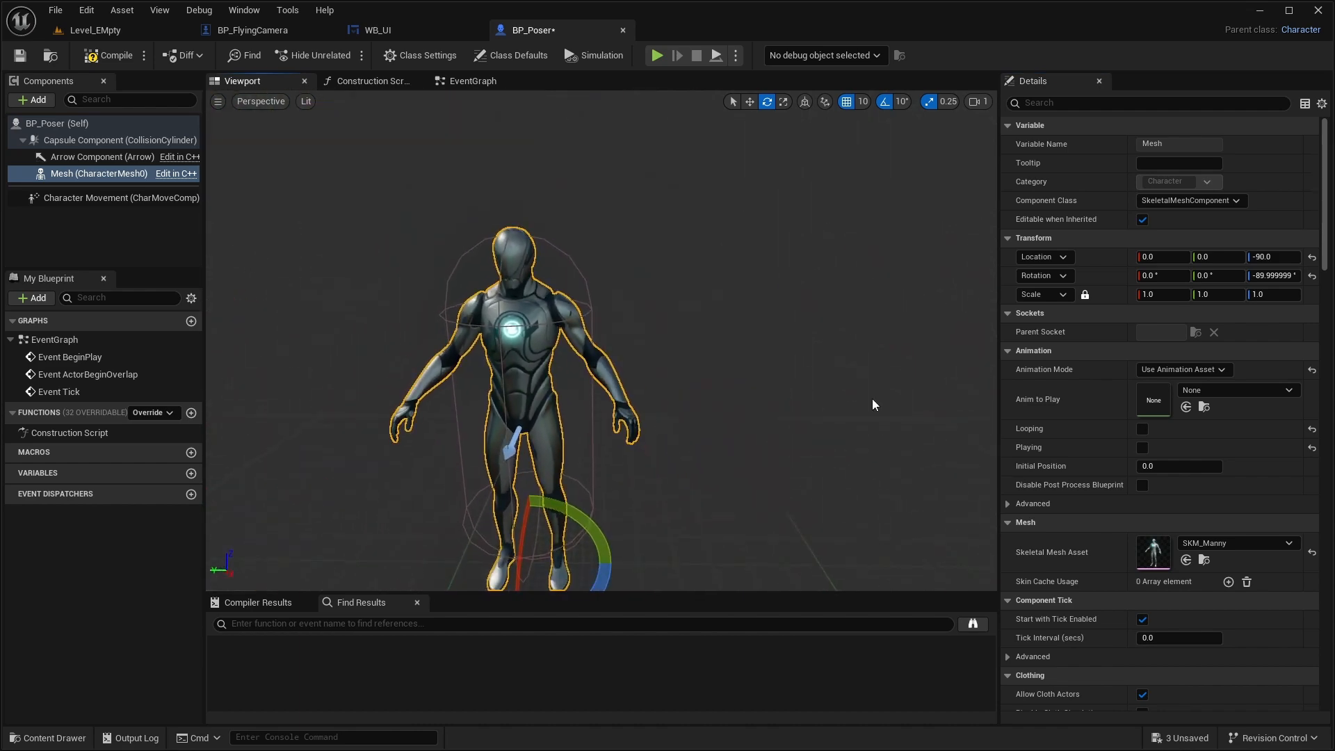
click(109, 55)
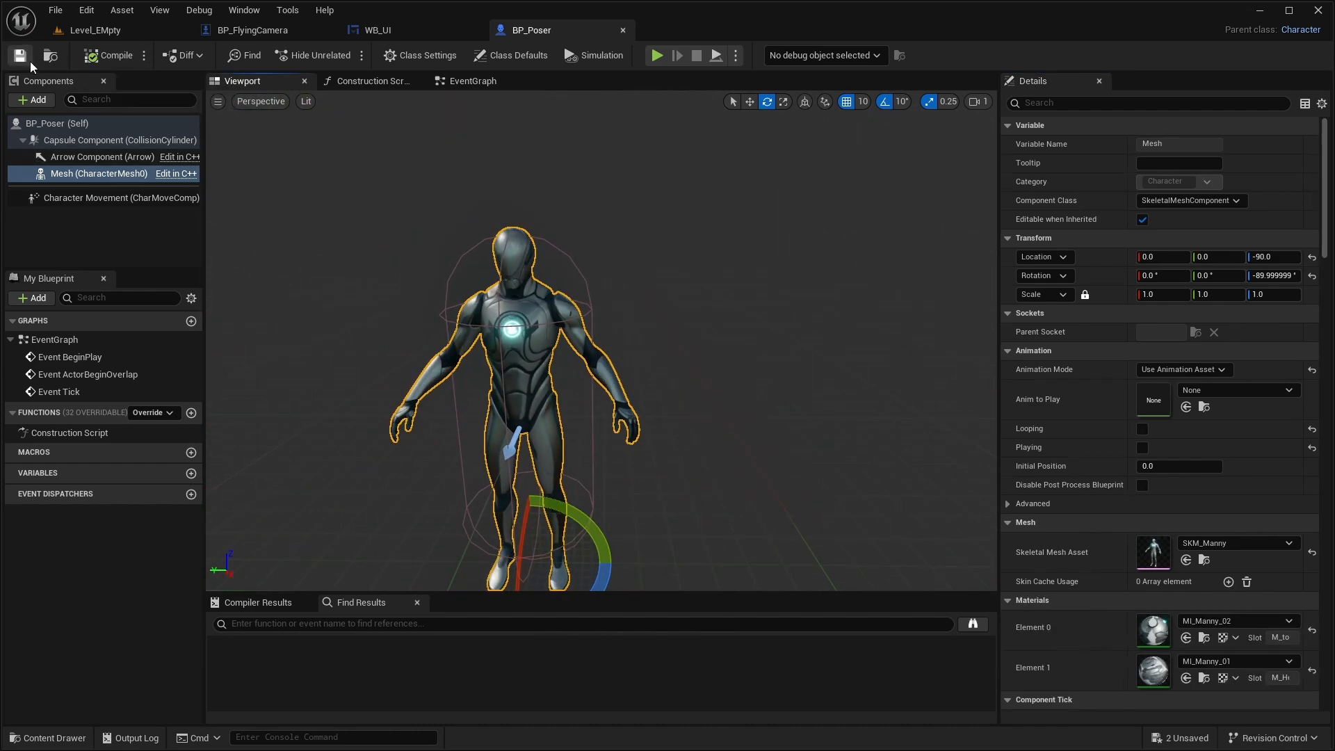
click(19, 55)
- Place a BP_Poser actor in Level_EMpty in front of the green screen
click(86, 32)
click(44, 738)
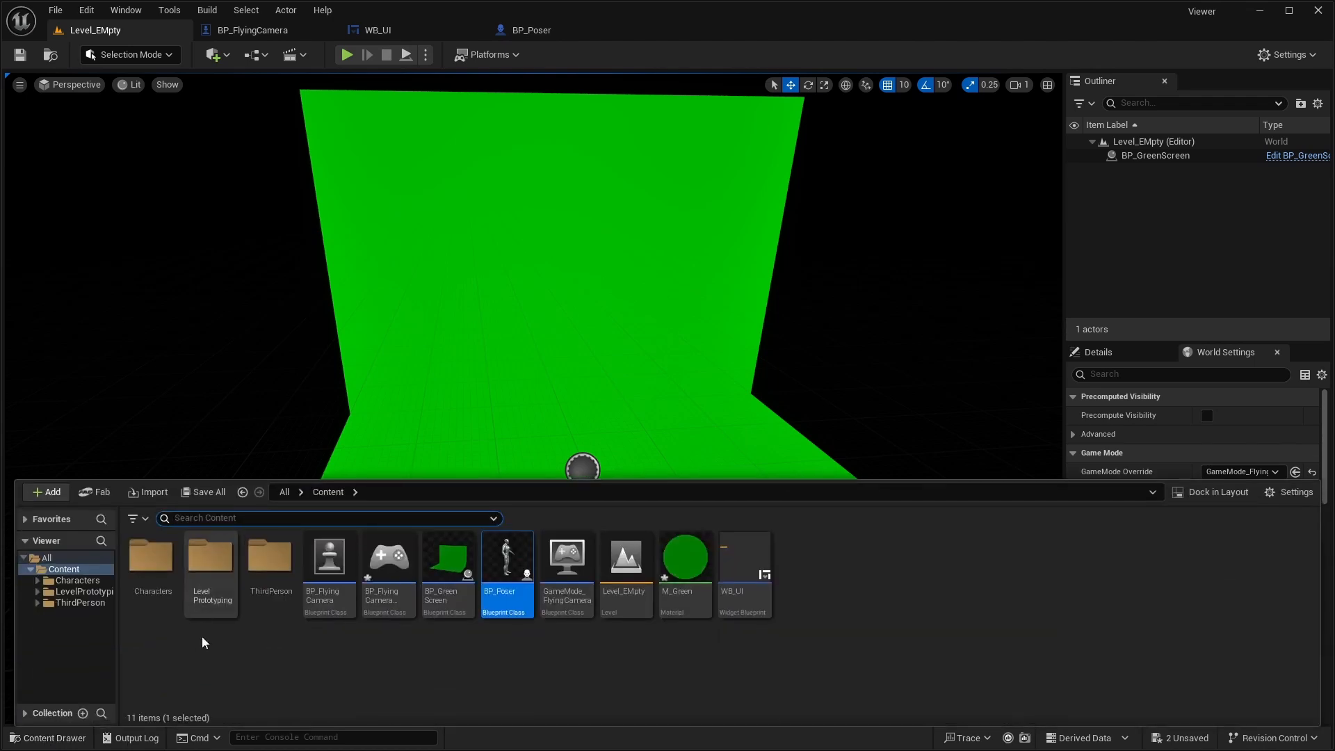
drag(501, 581, 585, 417)
key(f)
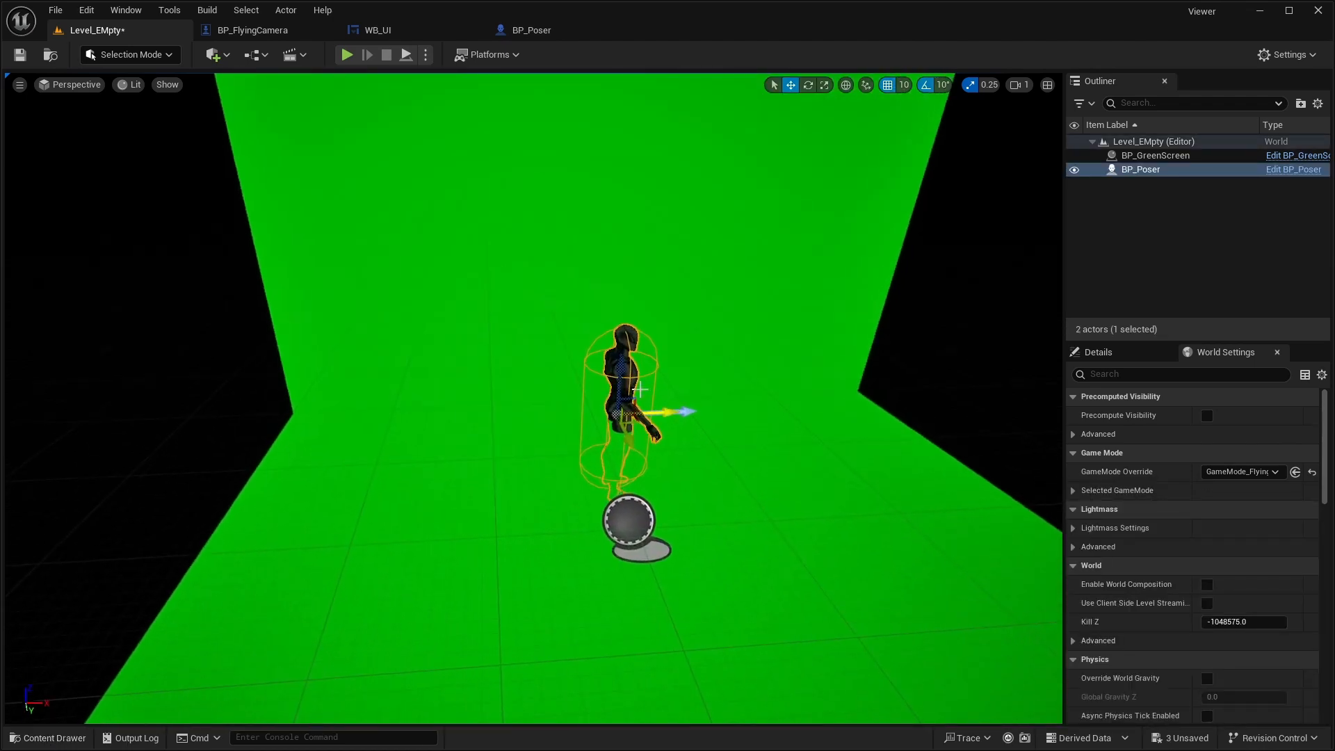
right_drag(645, 295, 692, 268)
scroll(645, 294, up, 4)
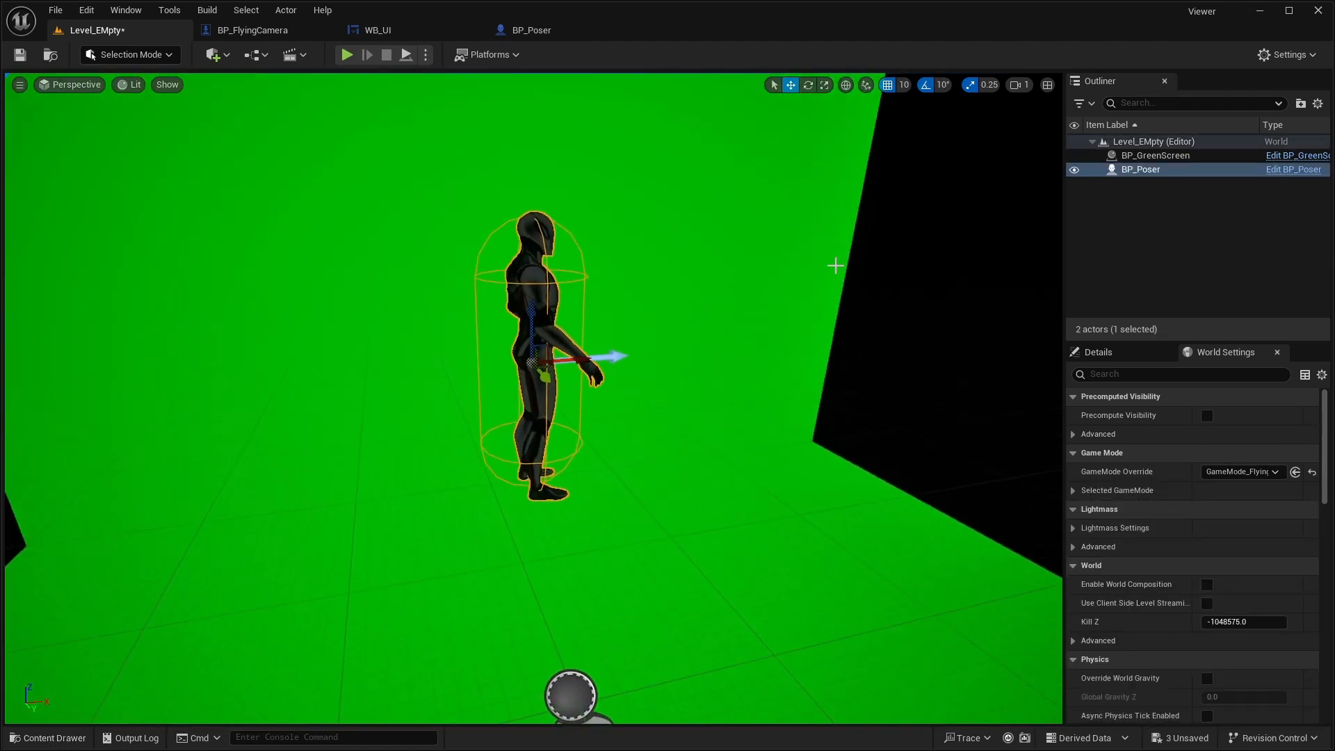
- Rotate the placed BP_Poser about its vertical axis so it faces the open front of the green screen
click(810, 94)
click(565, 366)
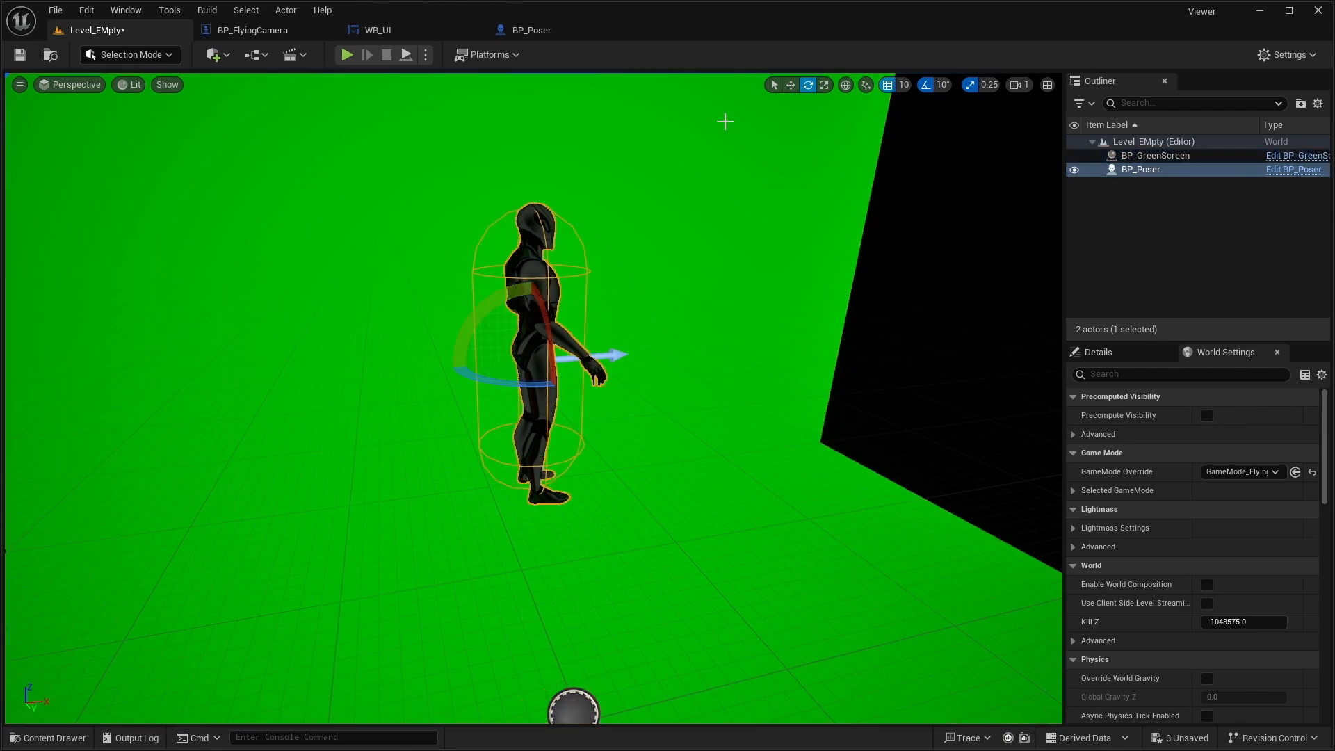
drag(525, 382, 475, 383)
right_drag(525, 383, 531, 401)
key(s)
key(d)
right_drag(733, 531, 668, 542)
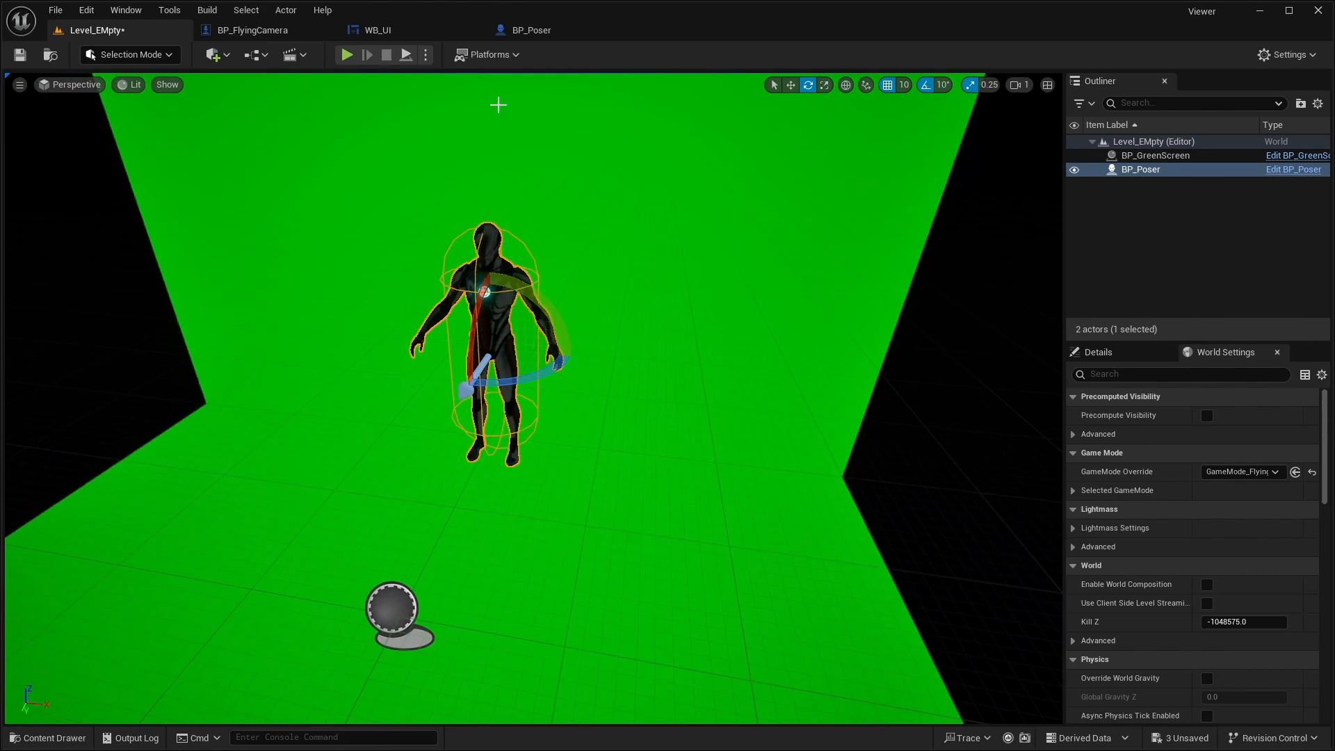
- Add a point light to the level and raise it above the mannequin's head
click(215, 55)
mouse_move(247, 200)
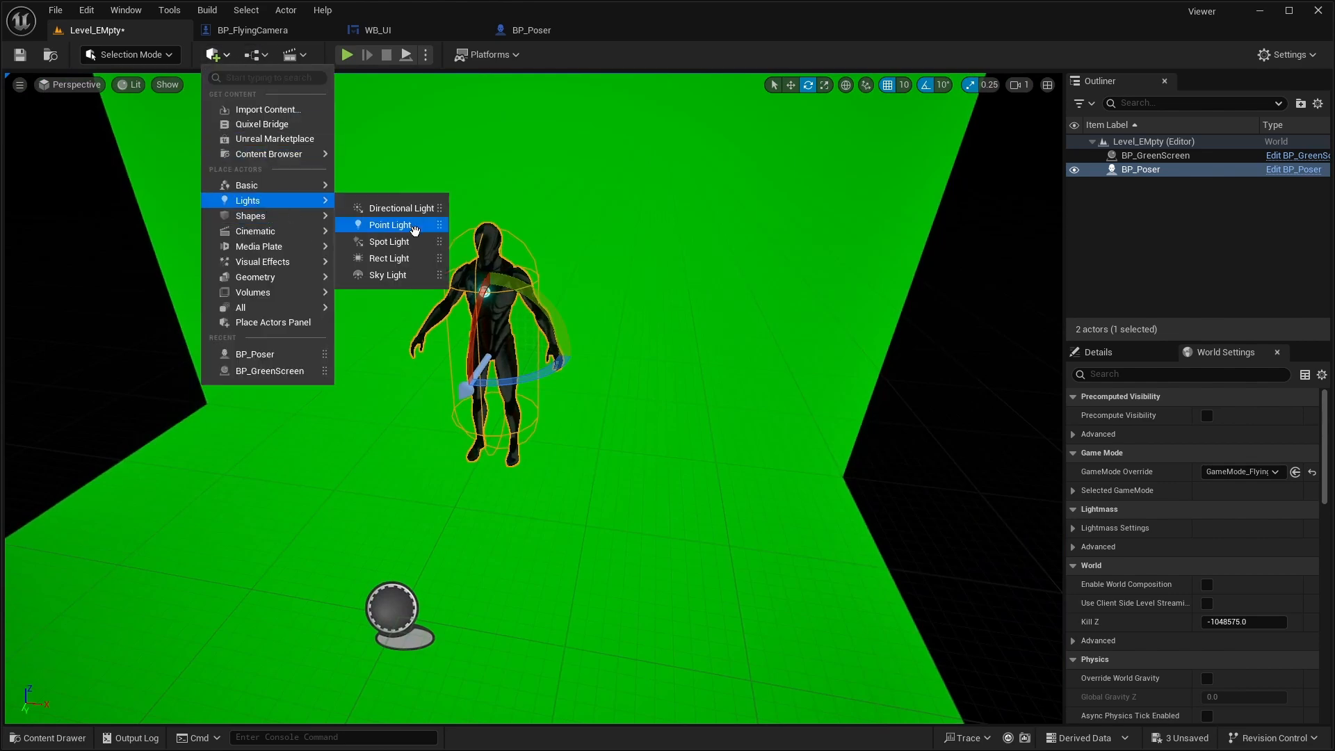
click(379, 227)
drag(487, 267, 484, 261)
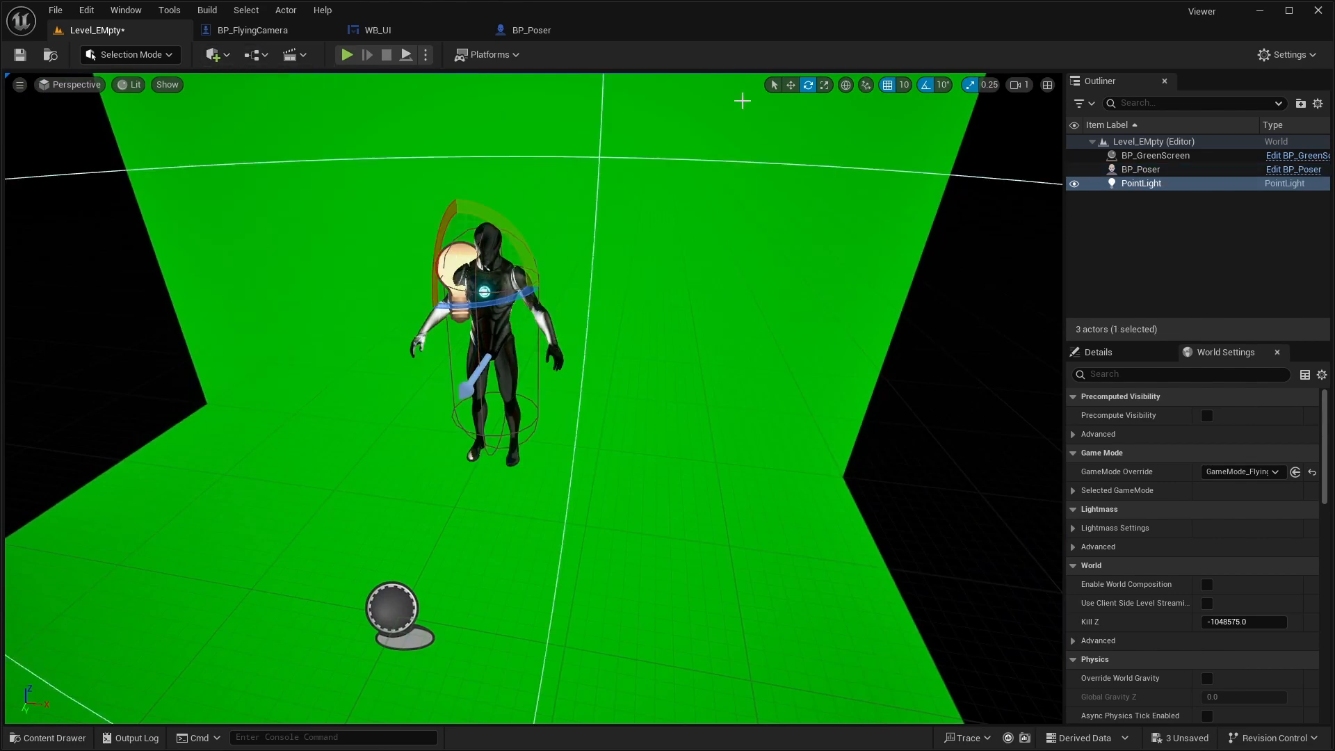
click(790, 85)
right_drag(668, 292, 612, 292)
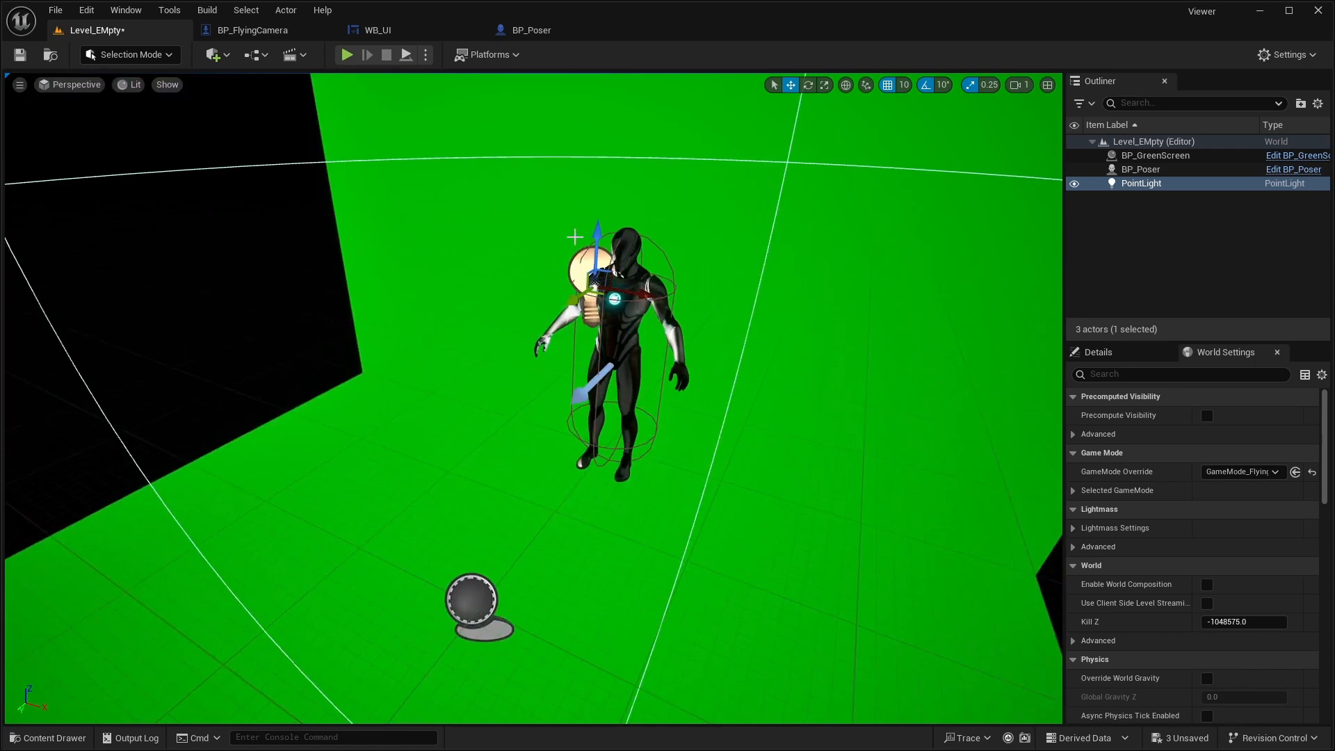
drag(575, 237, 585, 93)
scroll(626, 293, down, 4)
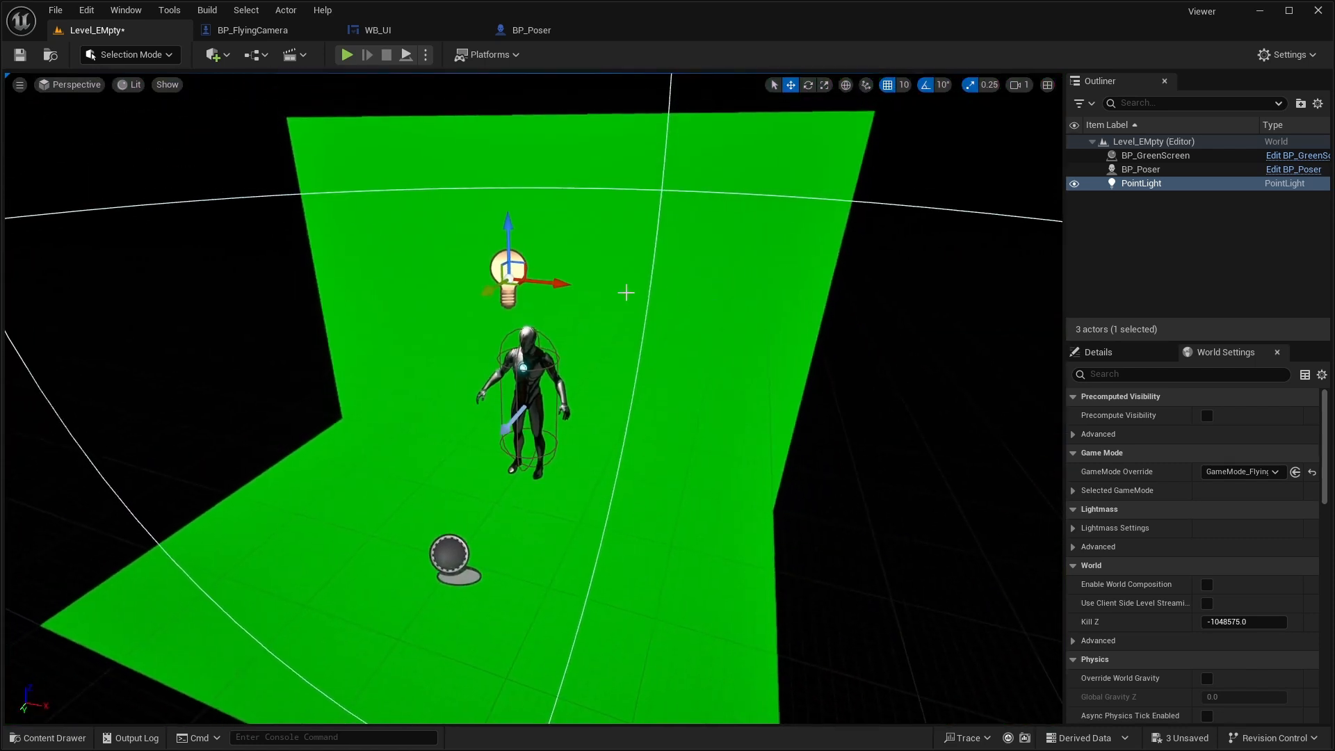
- Duplicate the point light twice and position the copies on either side of the mannequin
alt+drag(509, 293, 275, 437)
key(w)
mouse_move(527, 491)
right_down()
mouse_move(505, 480)
mouse_move(536, 463)
mouse_move(523, 476)
right_up()
key(s)
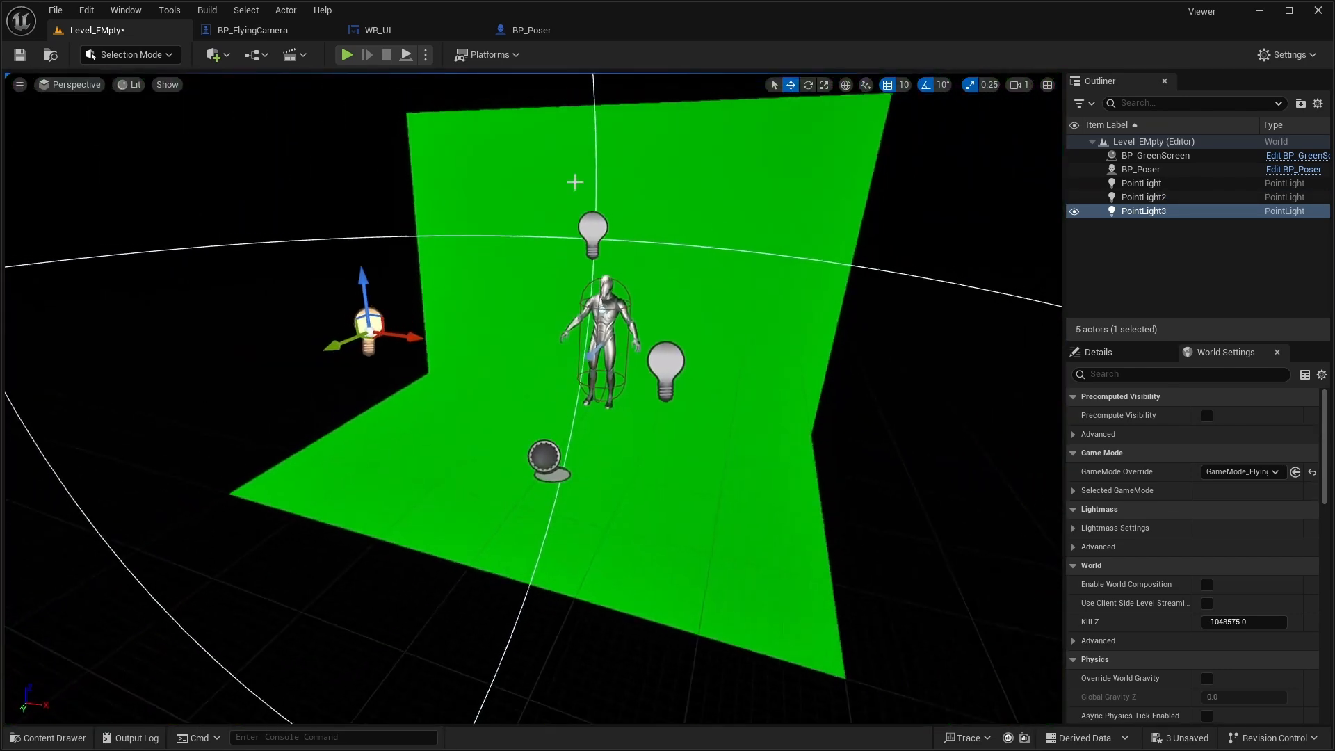
- Play the level, frame the mannequin's full body with the flying camera and take a screenshot
click(347, 54)
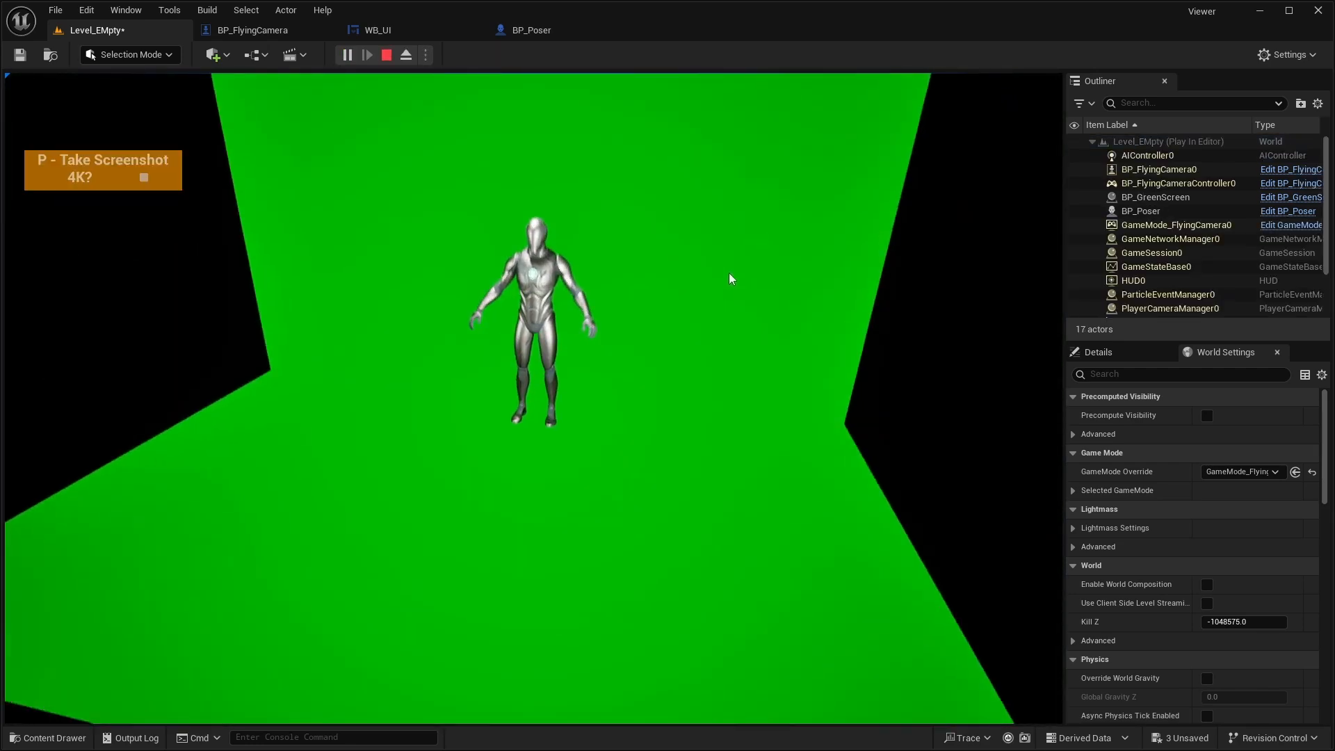
key(w)
key(w)
key(s)
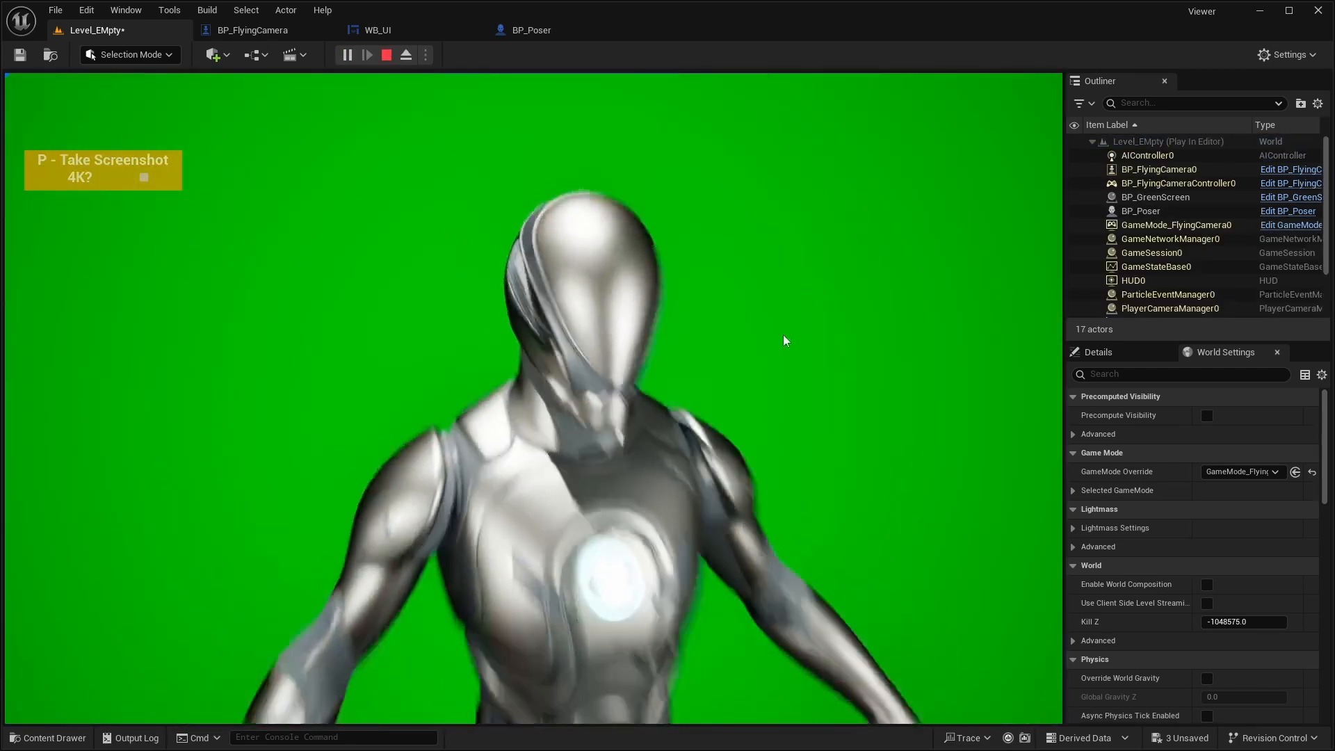
key(s)
key(d)
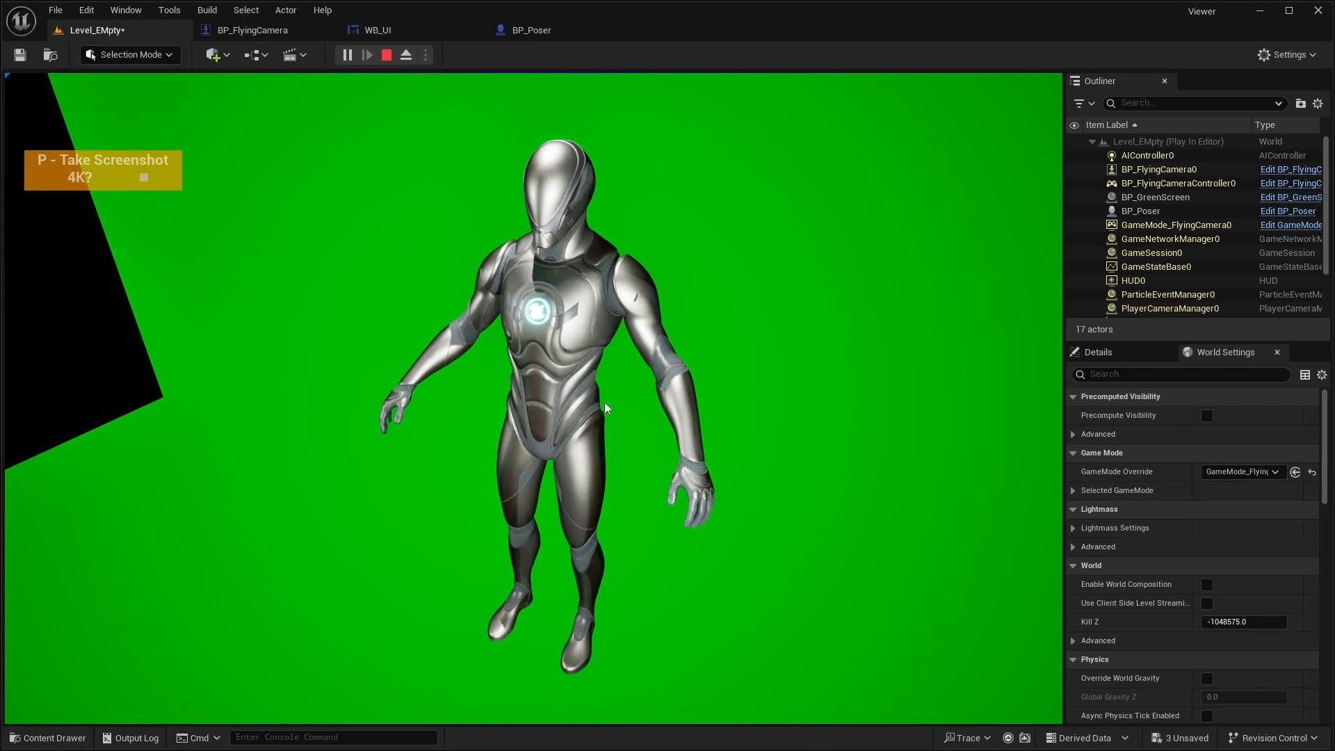
key(p)
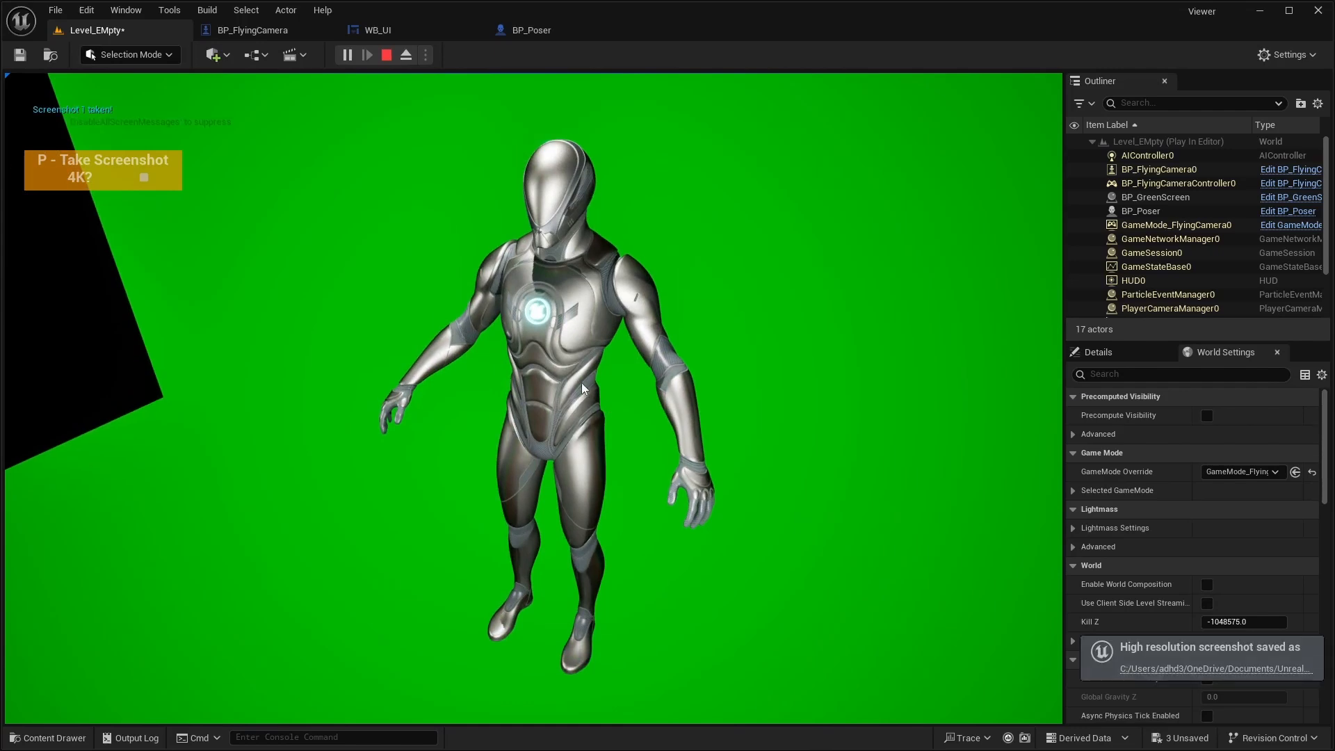
- Open the saved Screenshot 1 from the WindowsEditor folder to check it, and close the image and the folder
click(1222, 670)
click(703, 269)
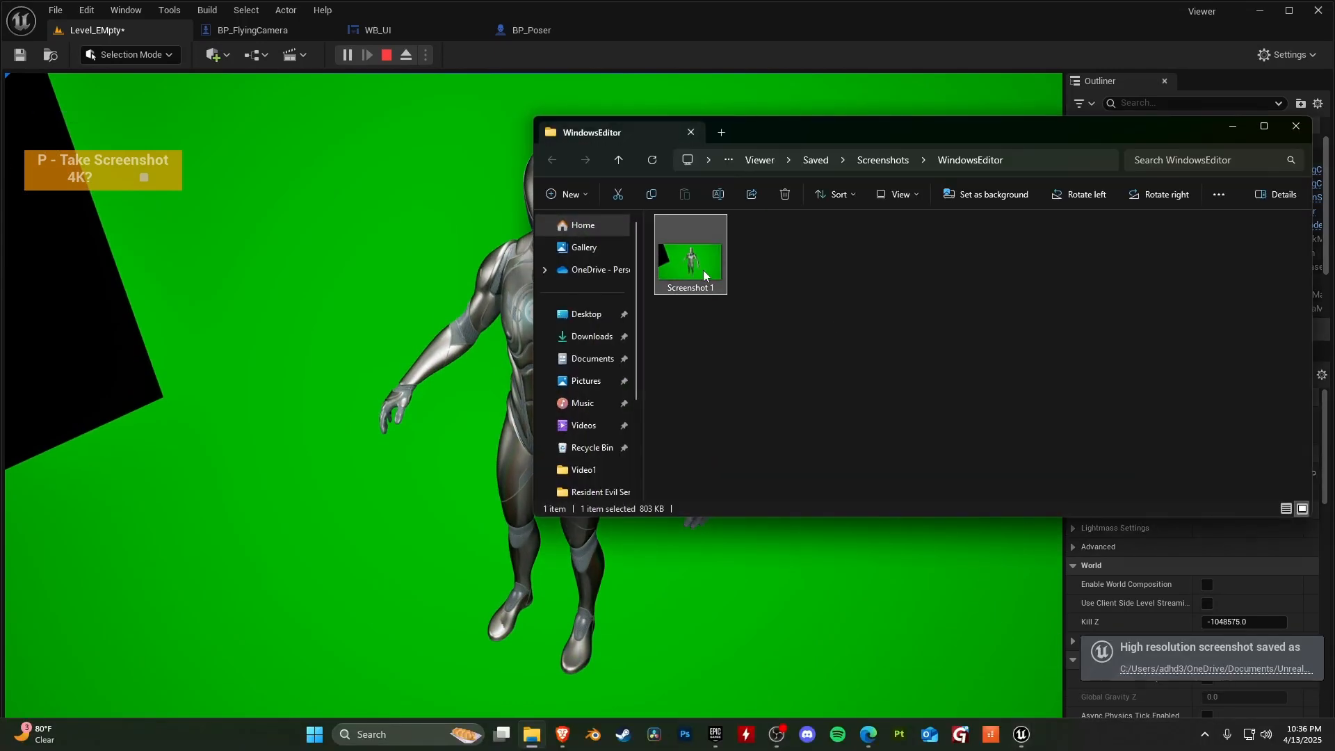
double_click(704, 272)
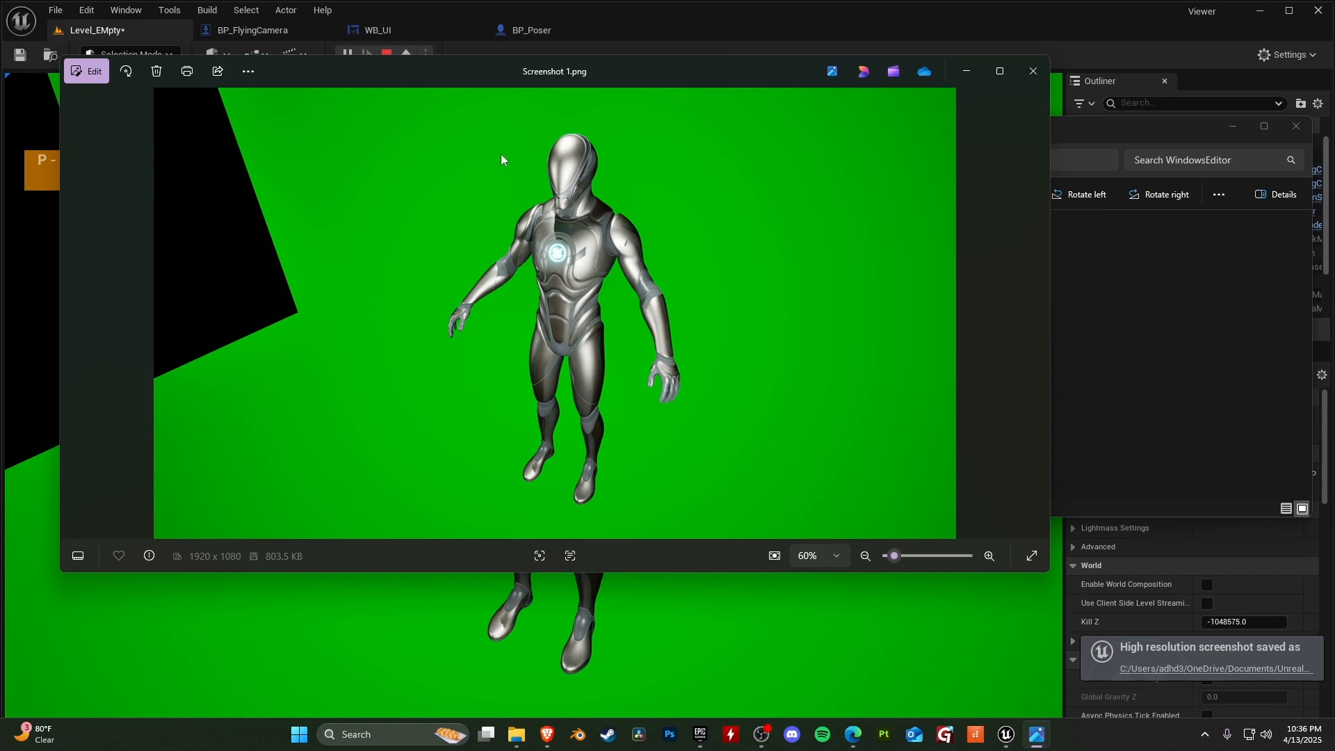
click(1033, 71)
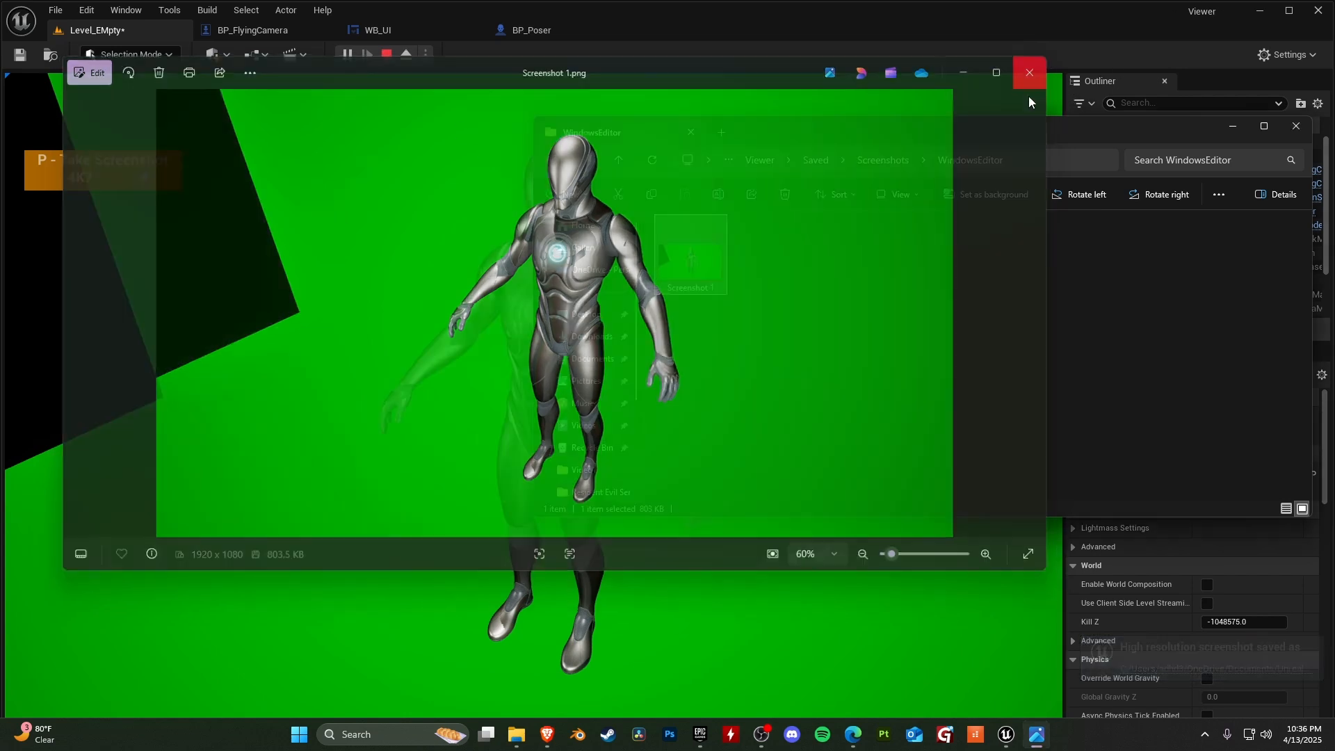
click(1296, 126)
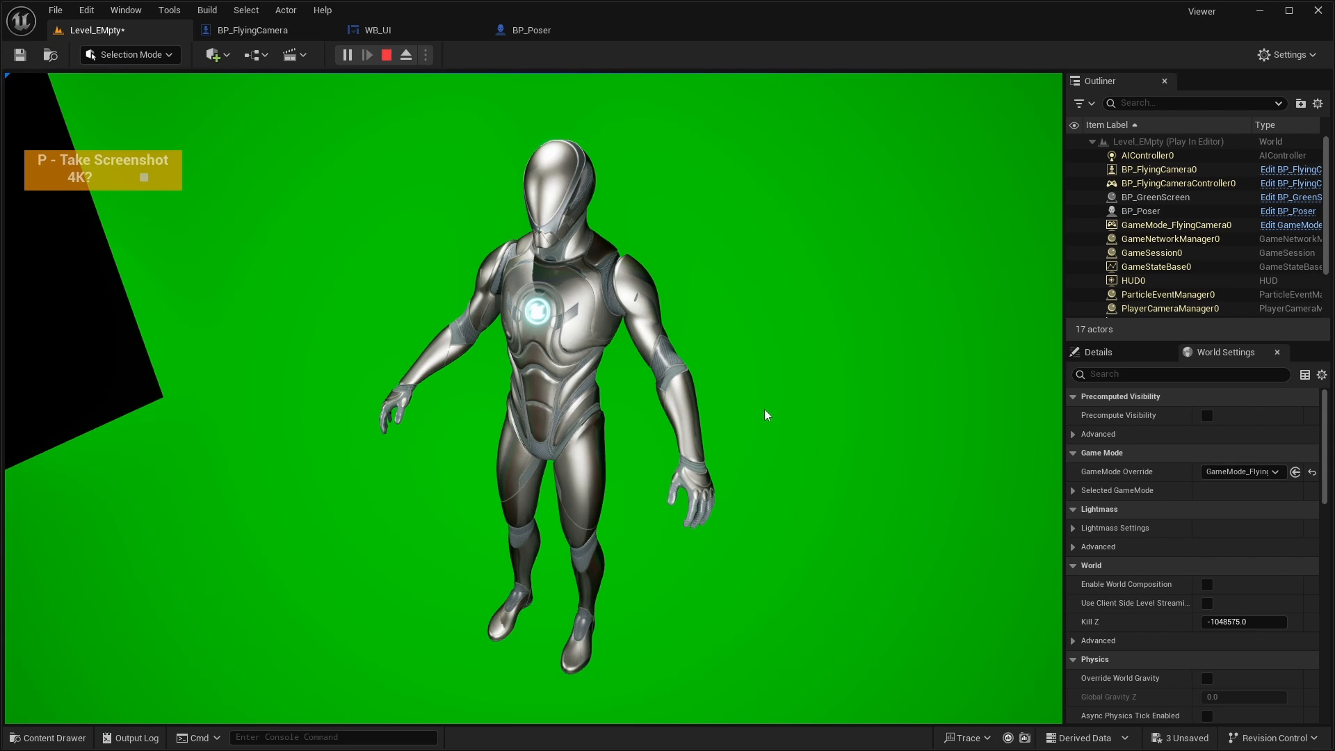
key(d)
key(a)
key(s)
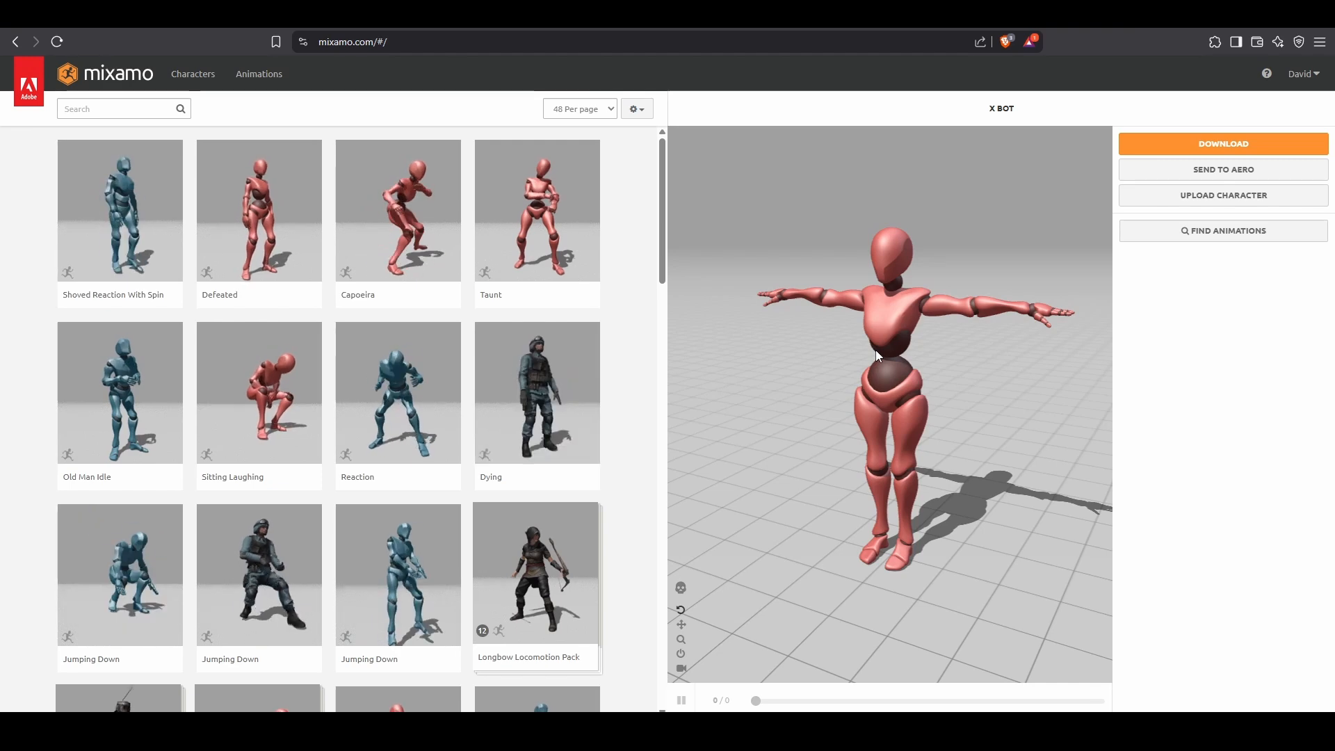
- On the Mixamo site, preview the Reaction animation and search for "angry" to preview Angry Point and Angry Gesture
click(417, 389)
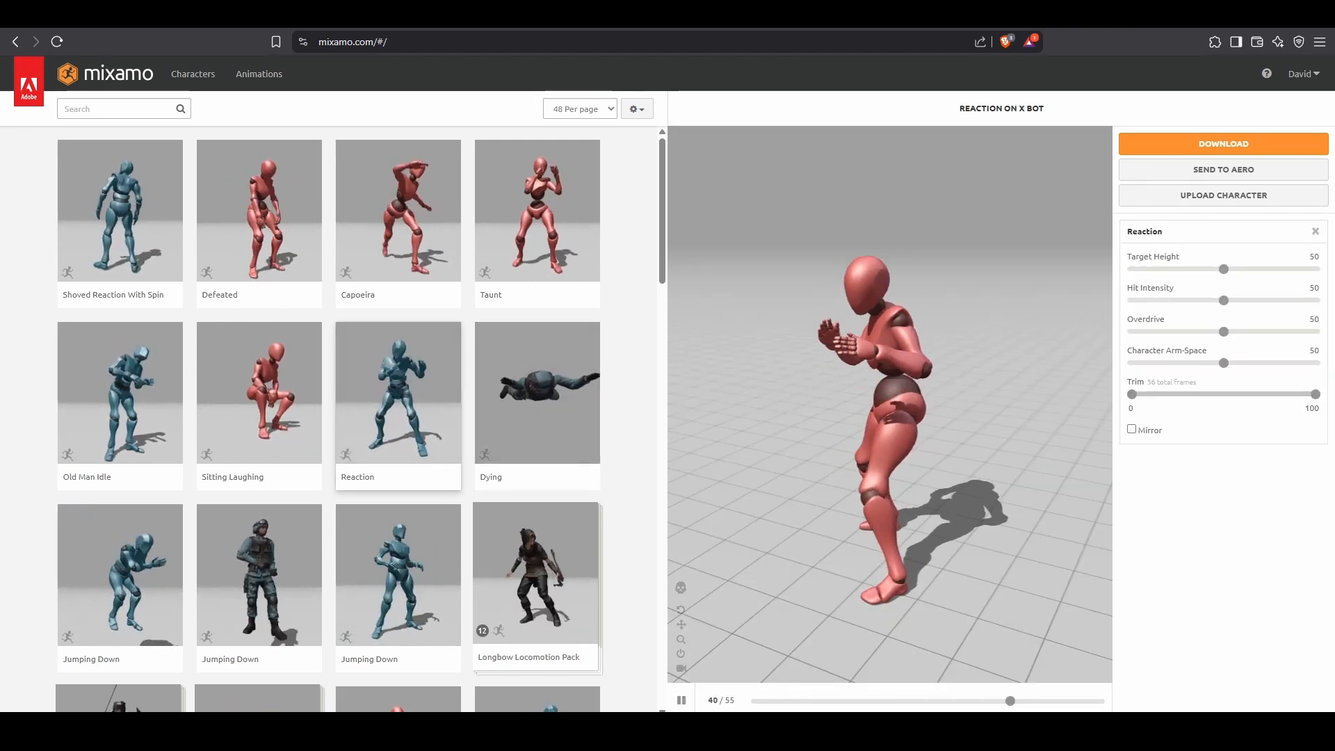
click(119, 109)
text(angry)
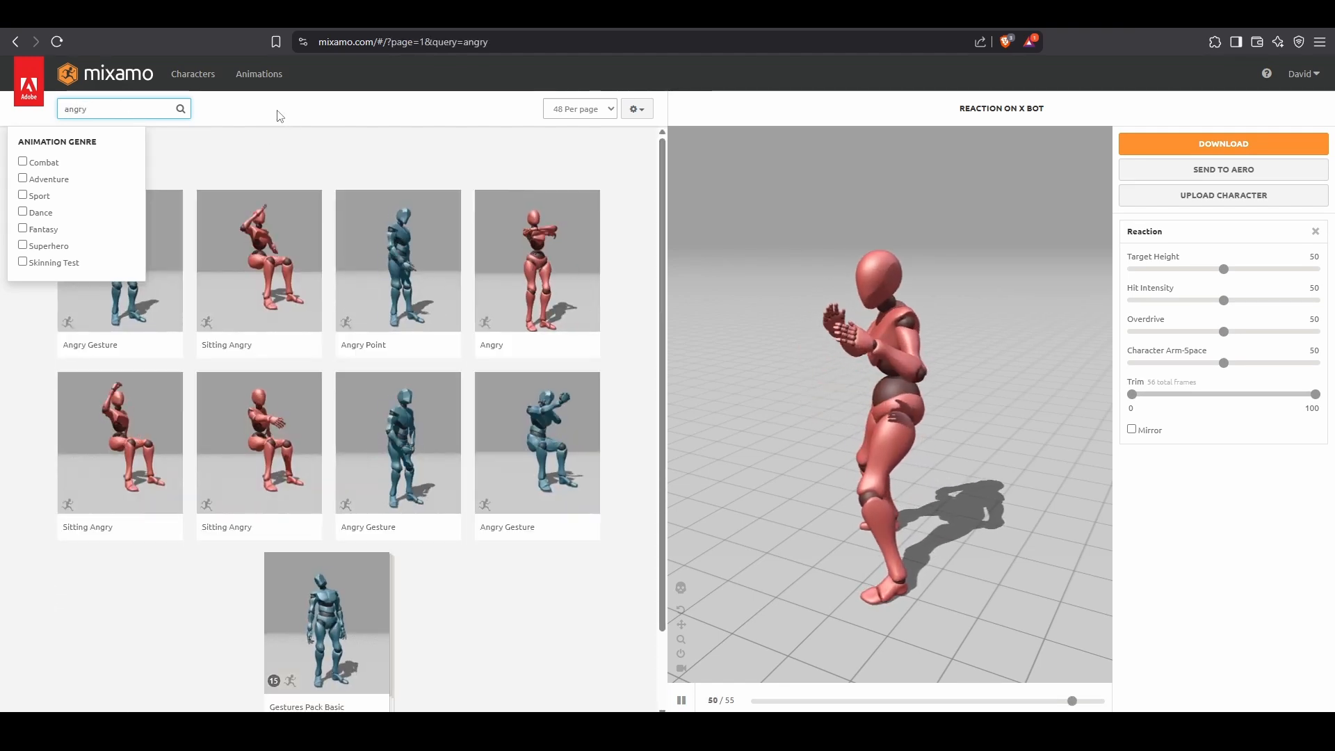
click(356, 248)
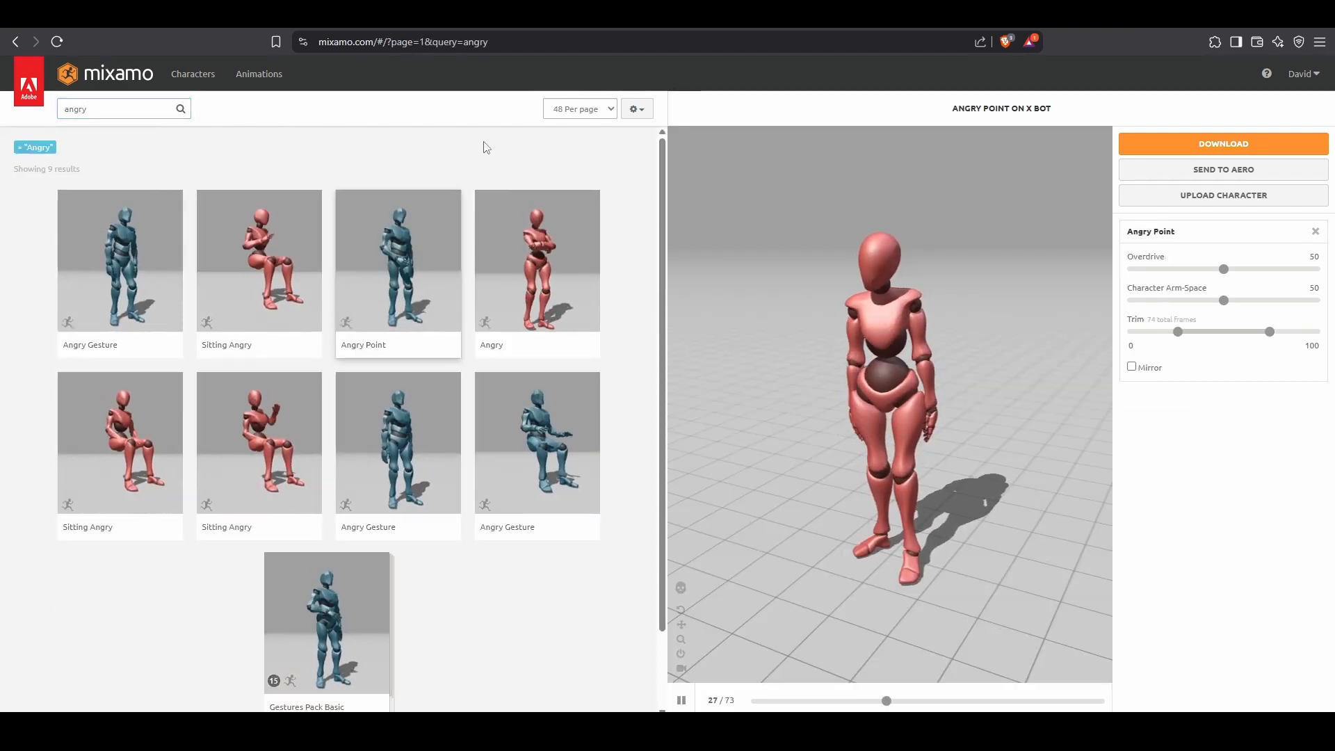
click(564, 420)
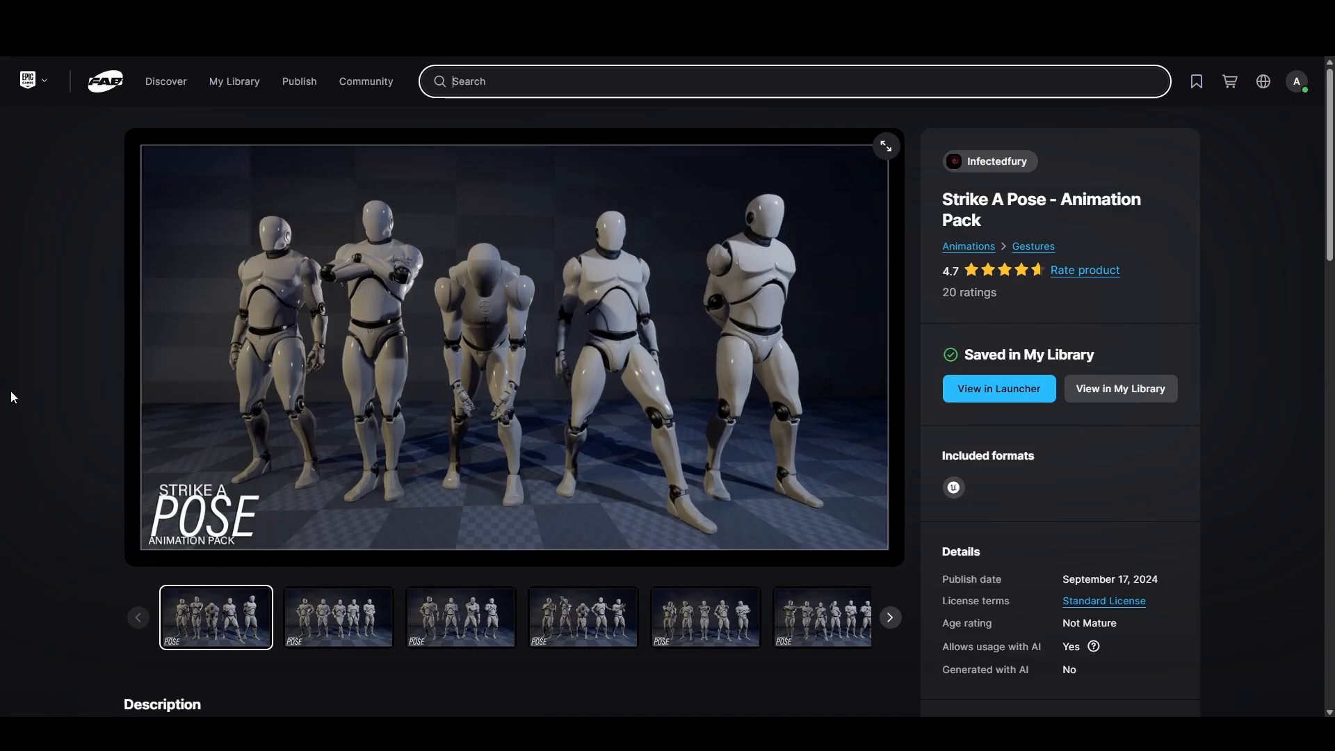
- Switch to the Fab page of Strike A Pose - Animation Pack and browse its preview images for available poses
click(47, 324)
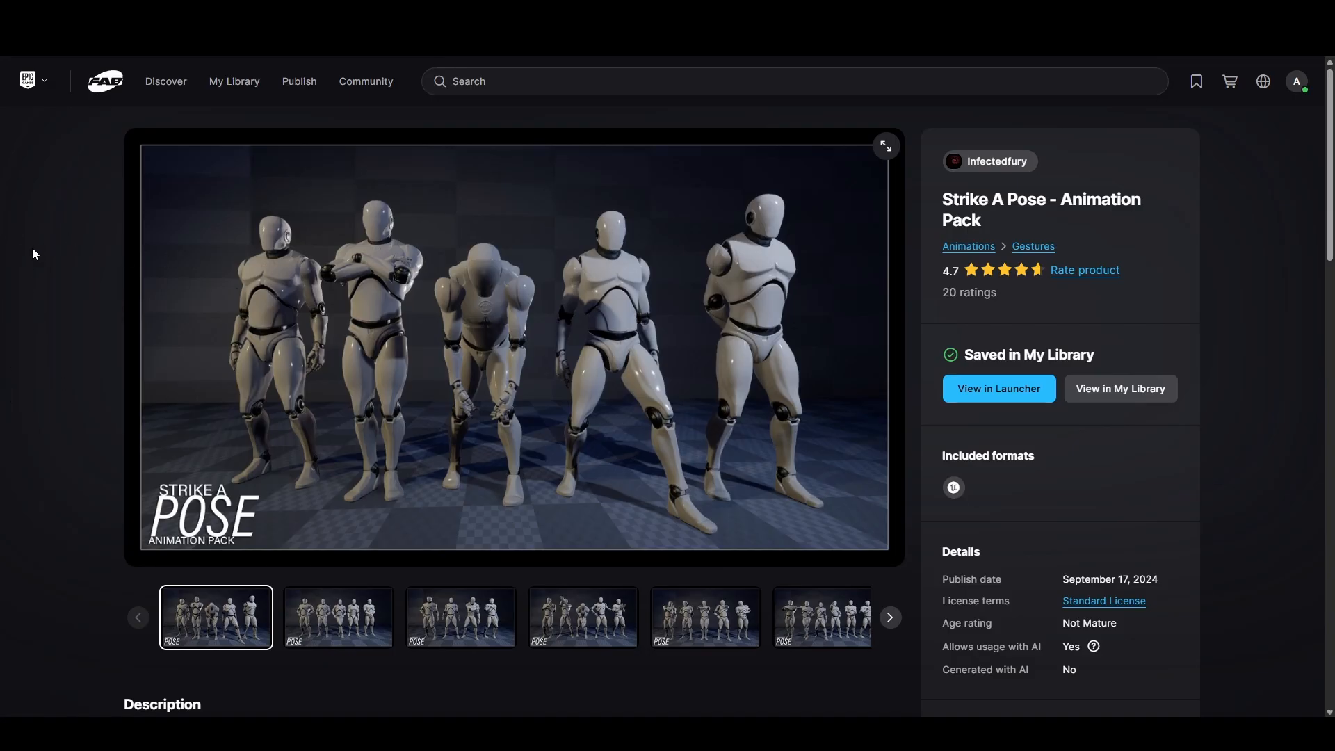
click(327, 630)
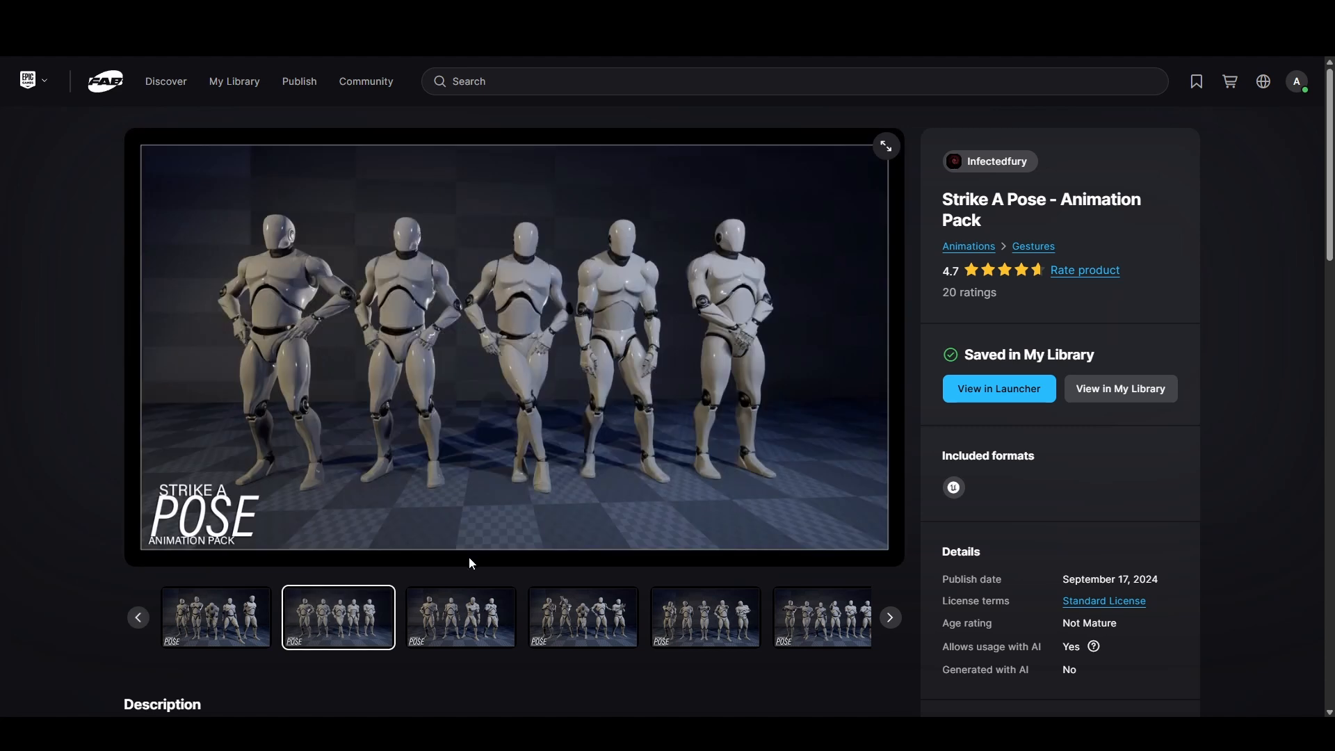
click(461, 619)
click(553, 626)
click(683, 611)
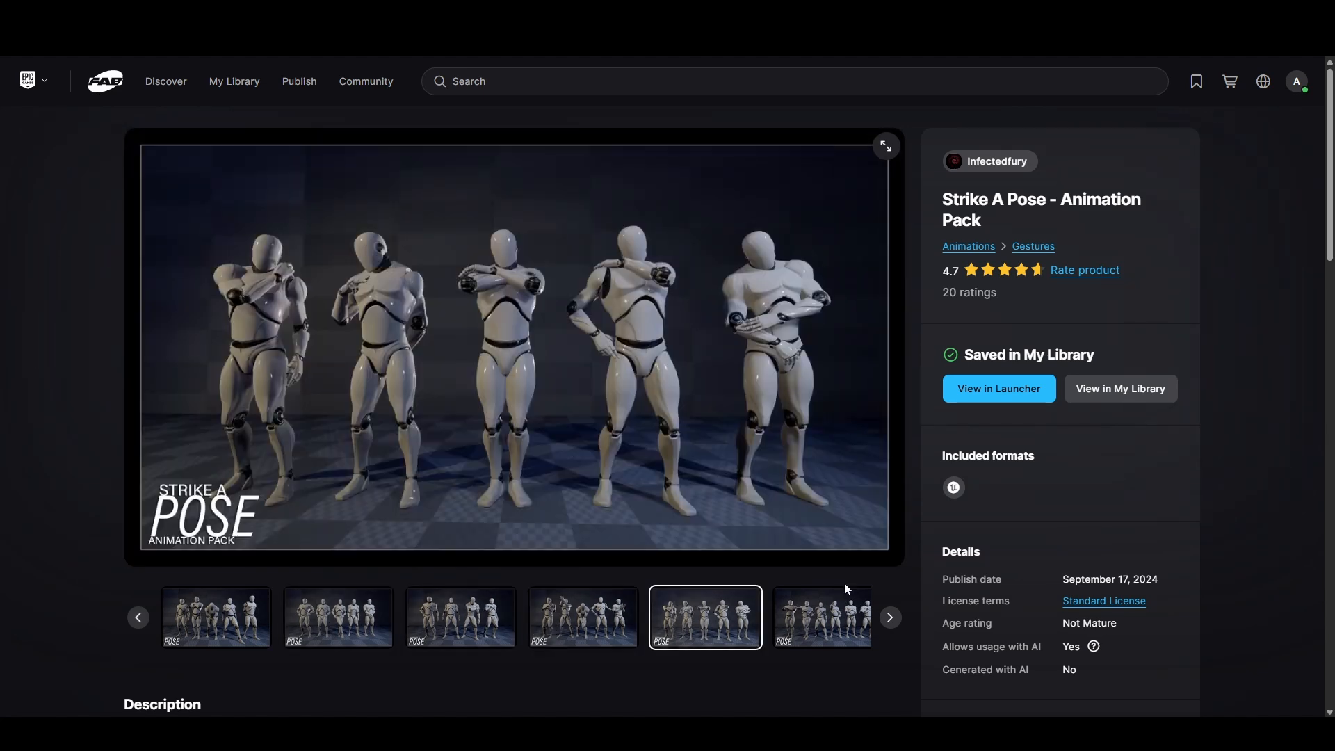
click(828, 623)
click(606, 621)
click(453, 622)
click(299, 629)
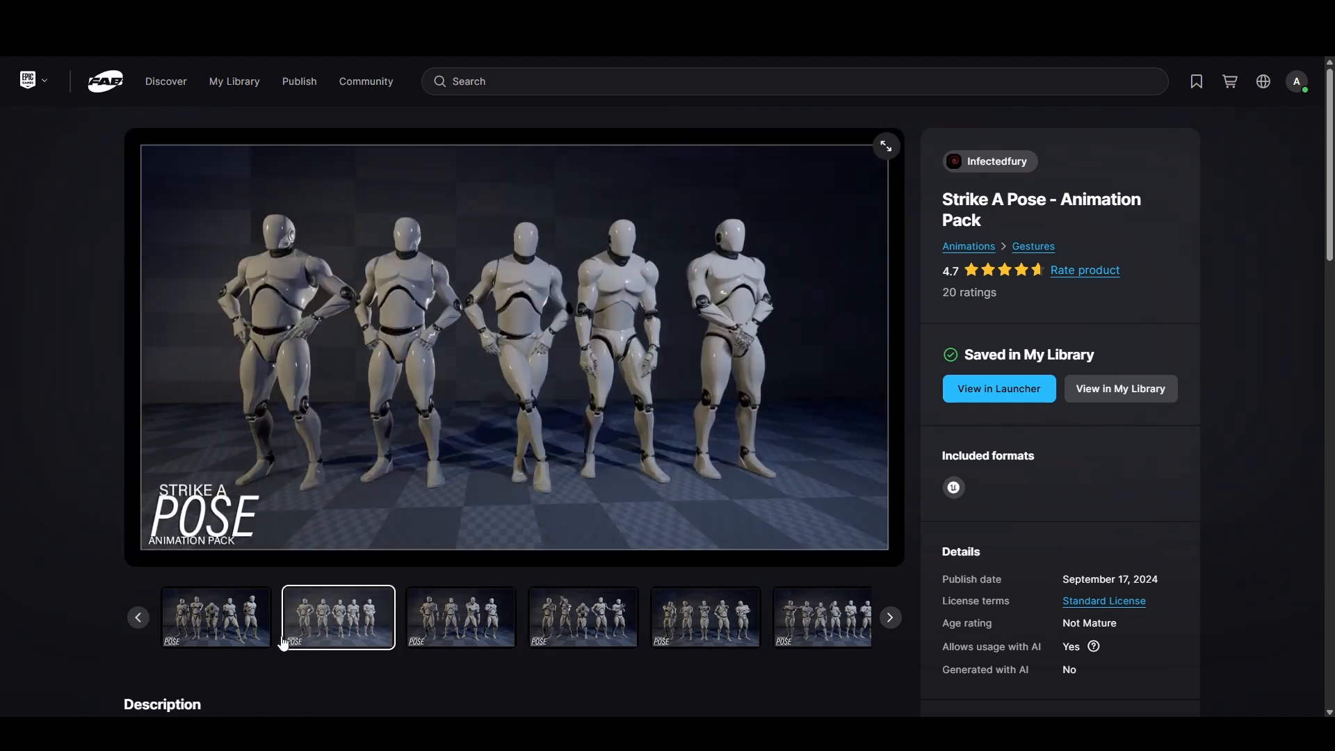
click(215, 626)
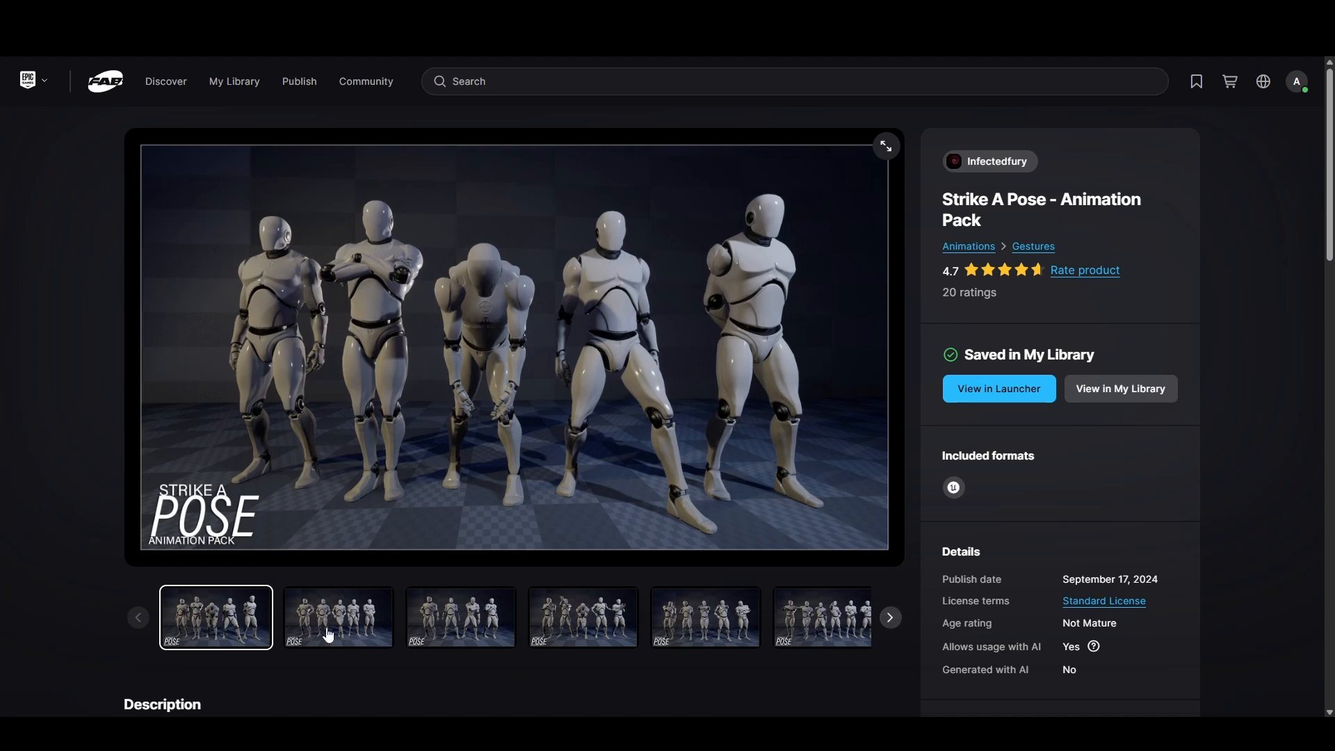
click(332, 630)
click(447, 626)
click(584, 623)
click(891, 618)
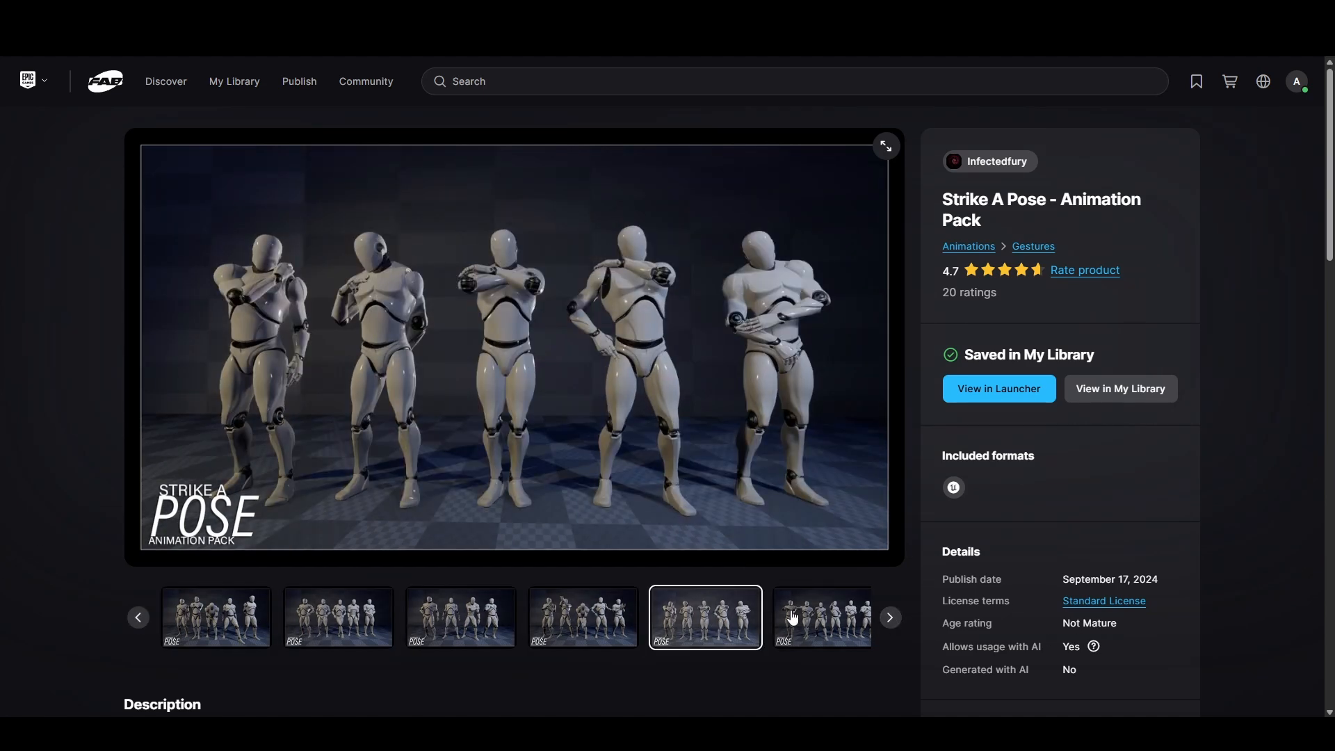
click(891, 618)
click(891, 619)
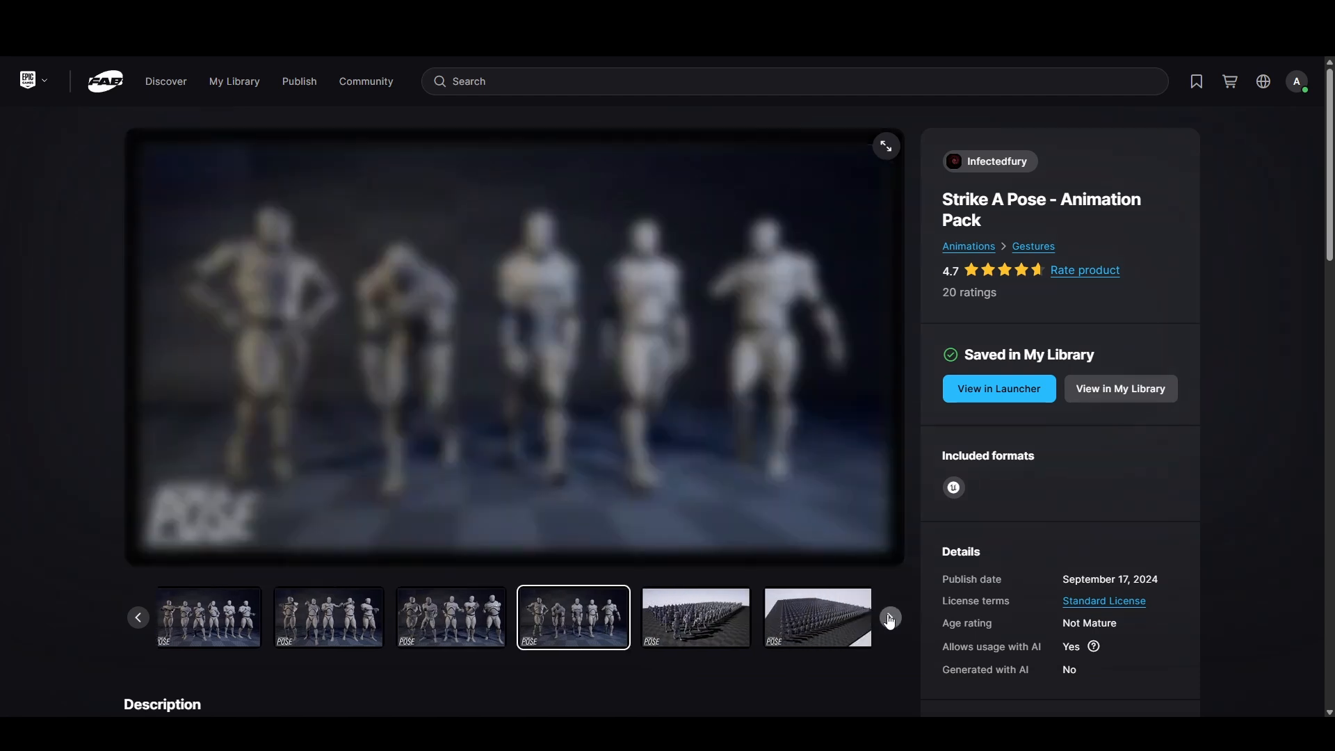
- View the group pose previews, including the thumbs-up poses, in the animation pack's image gallery
click(891, 619)
click(447, 626)
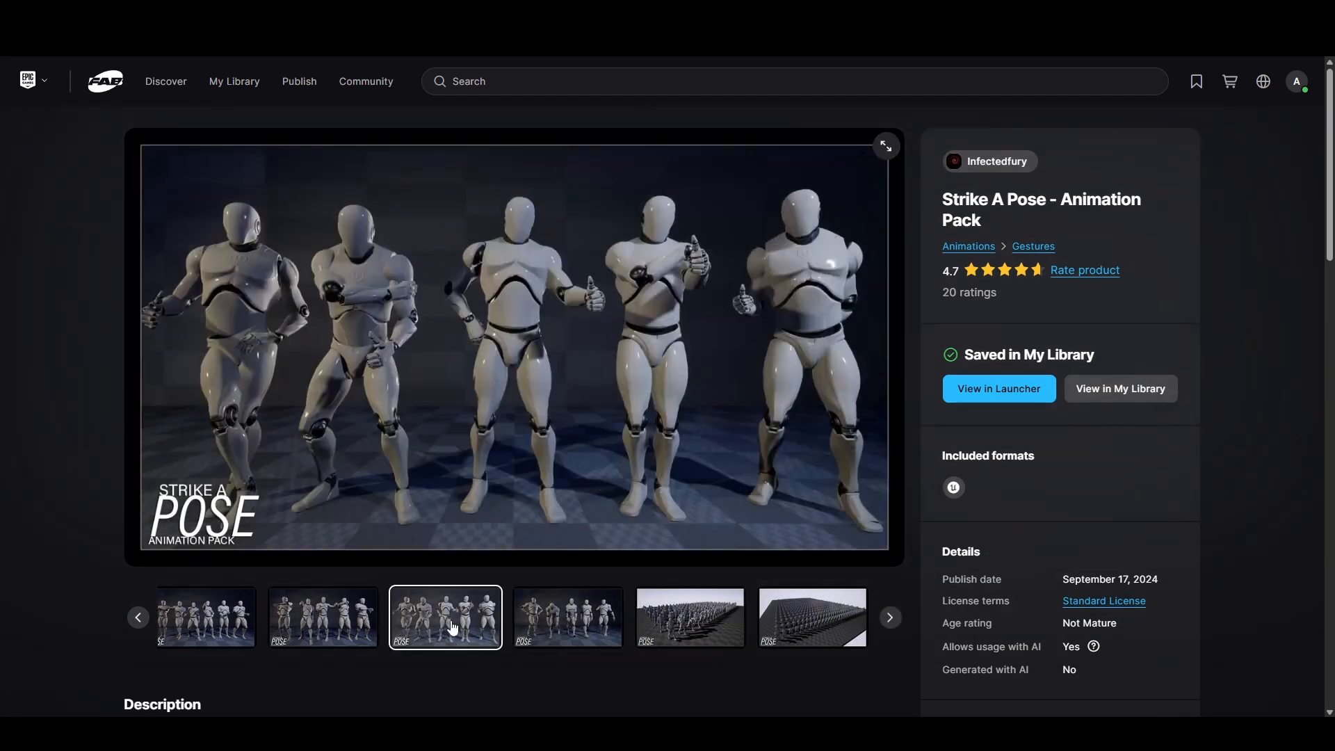
click(333, 626)
click(209, 626)
click(344, 617)
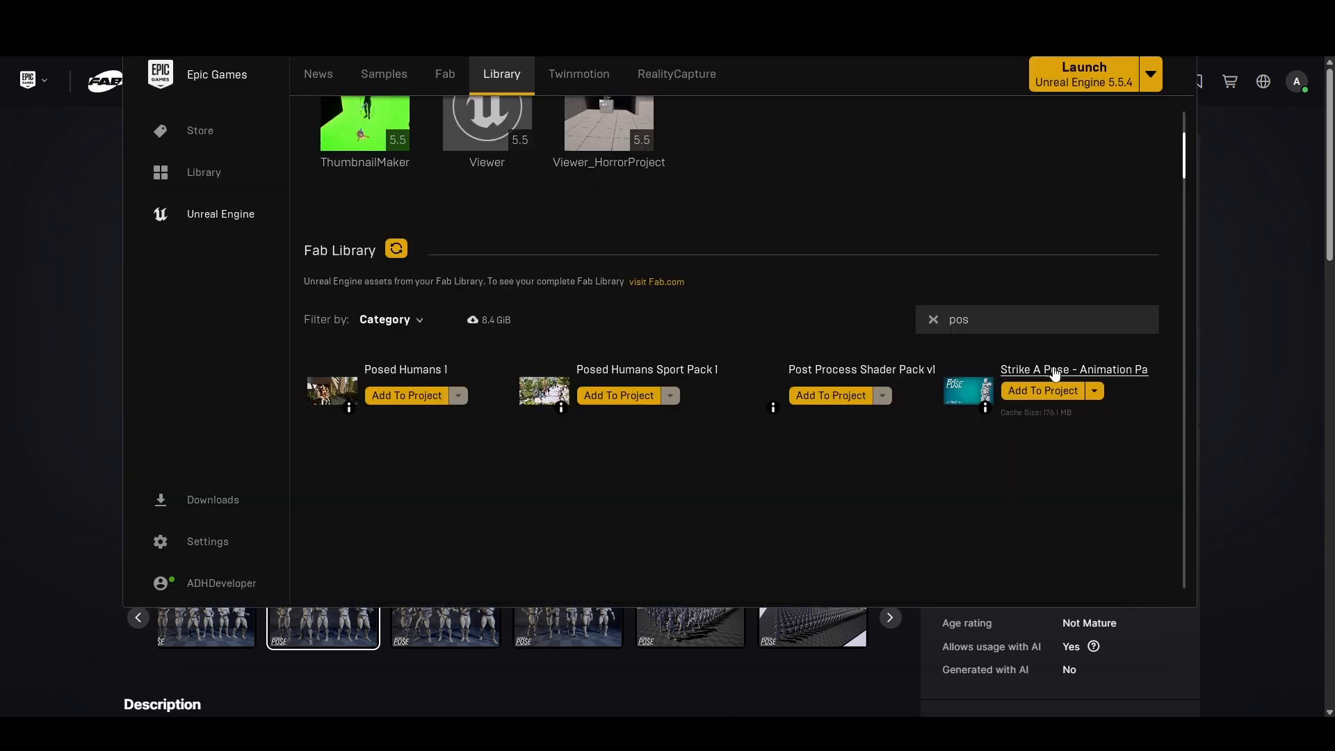
- In the Epic Games Launcher, add Strike A Pose - Animation Pack to the Viewer project using asset version 5.4
click(1043, 392)
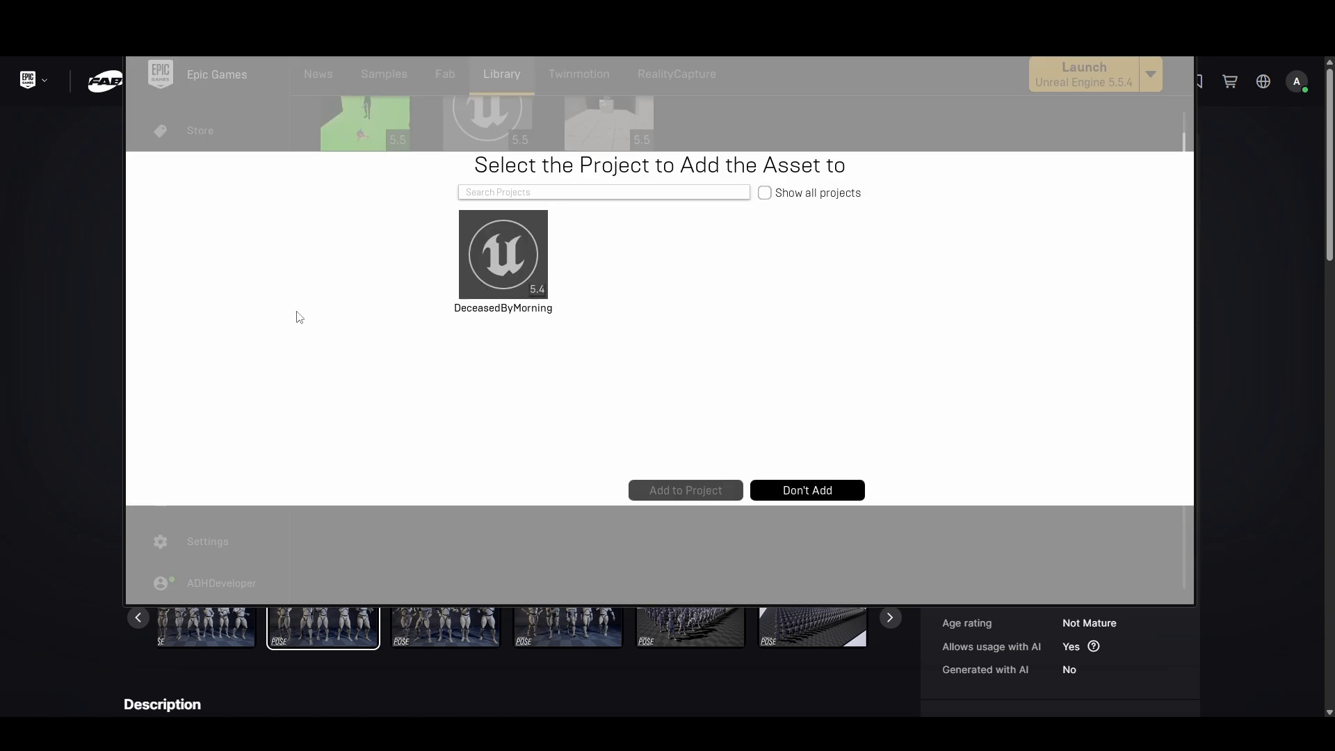
click(765, 193)
scroll(583, 341, down, 3)
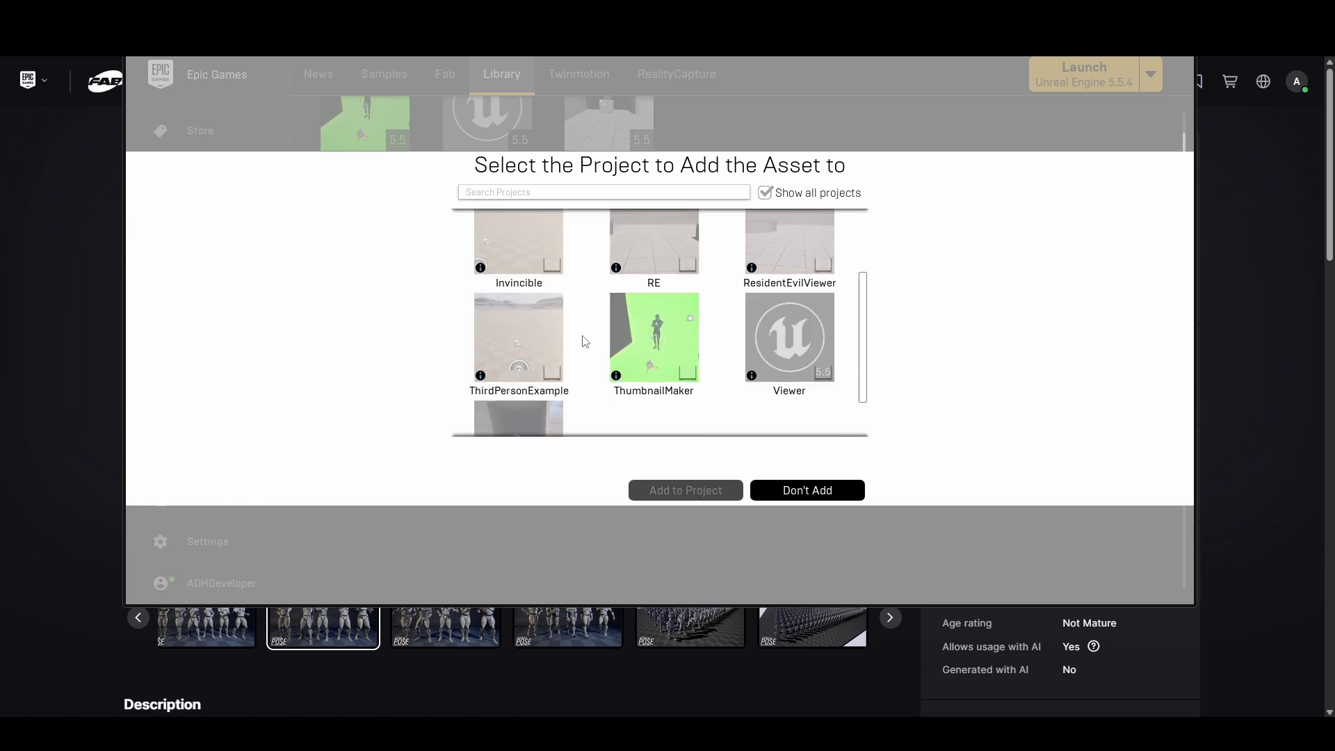
scroll(634, 407, up, 1)
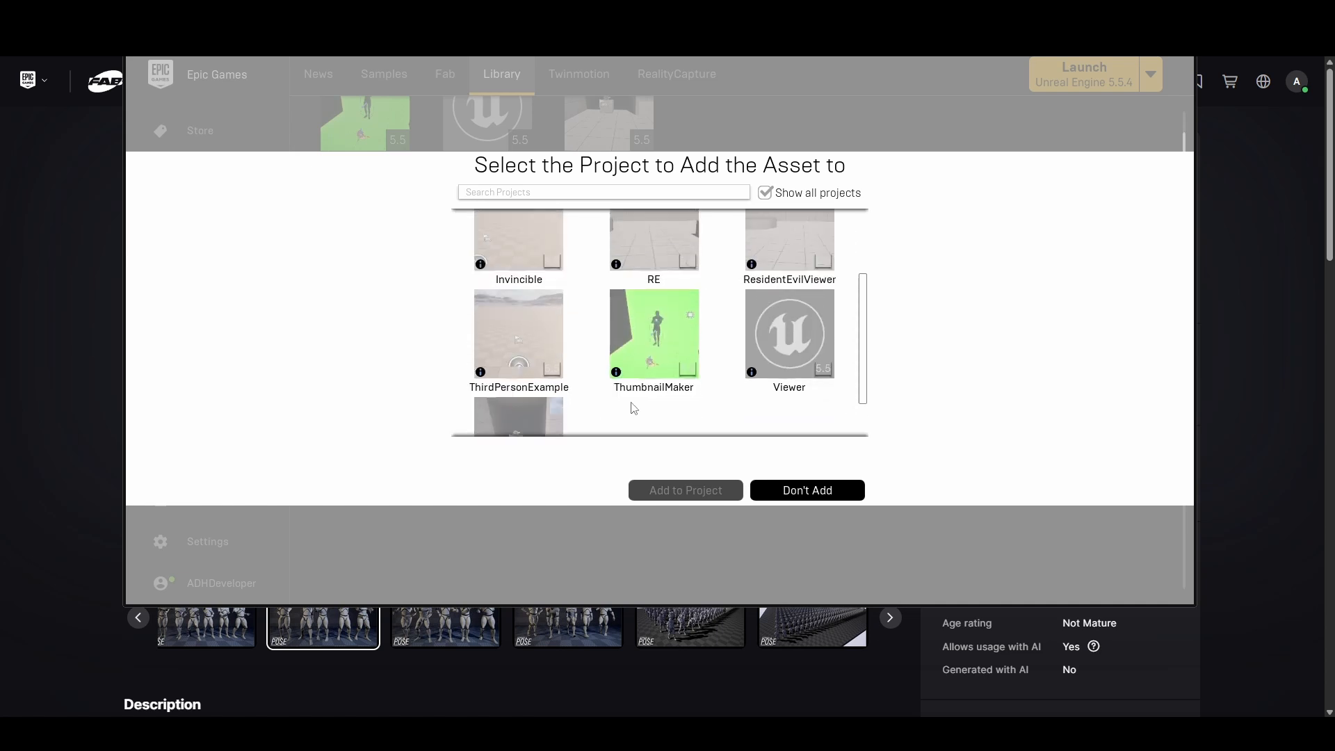
click(773, 317)
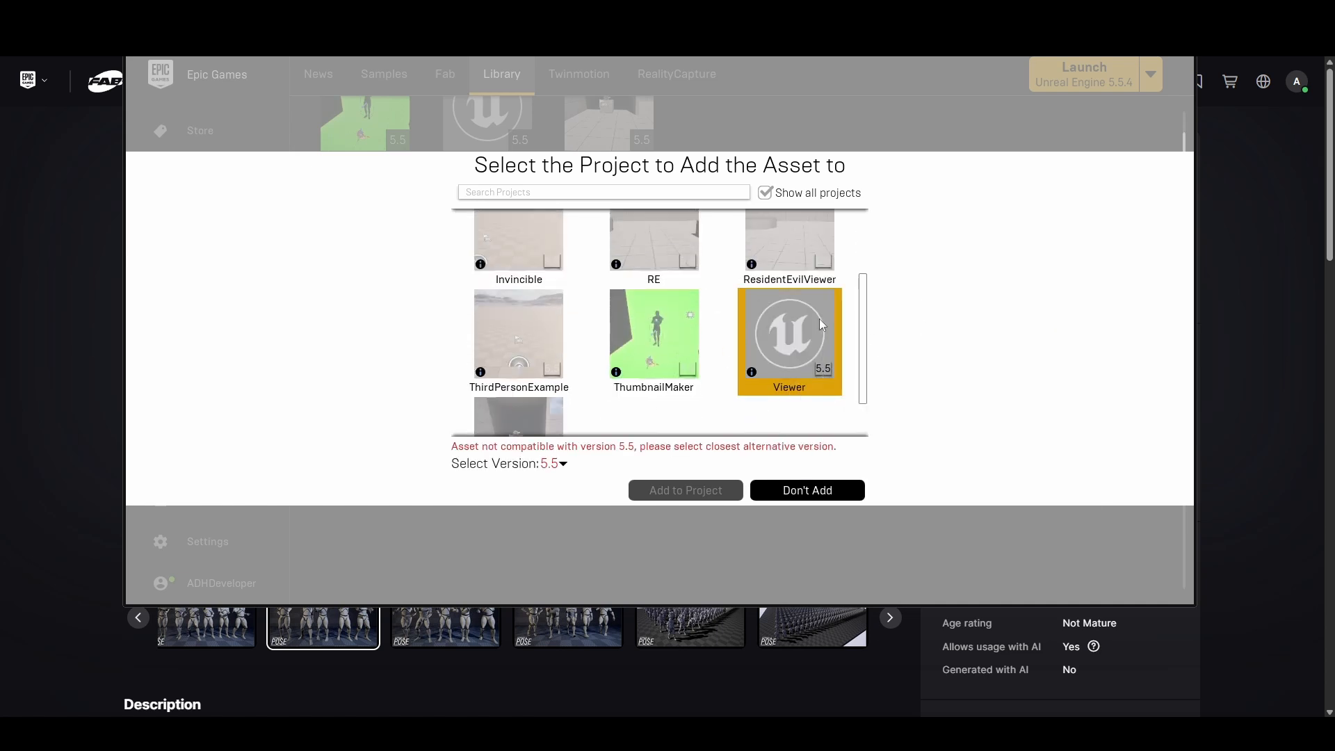
click(563, 464)
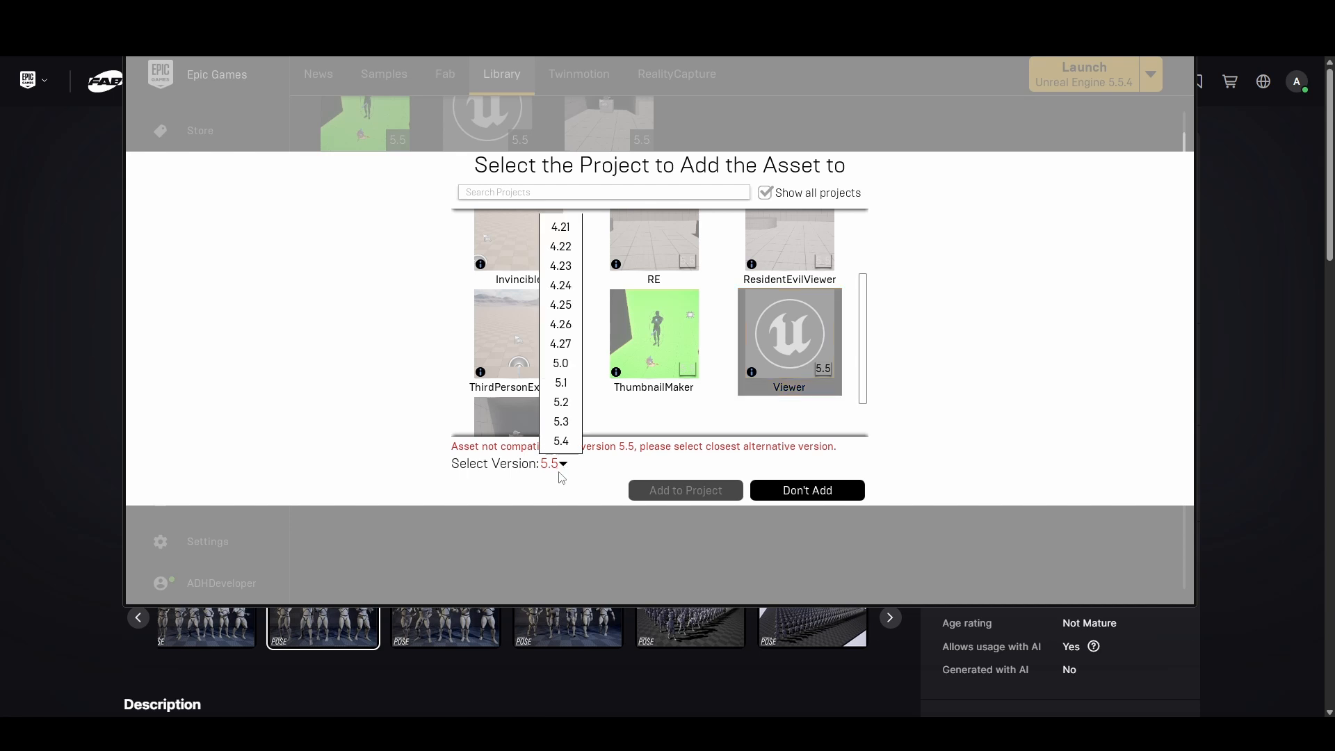
click(561, 449)
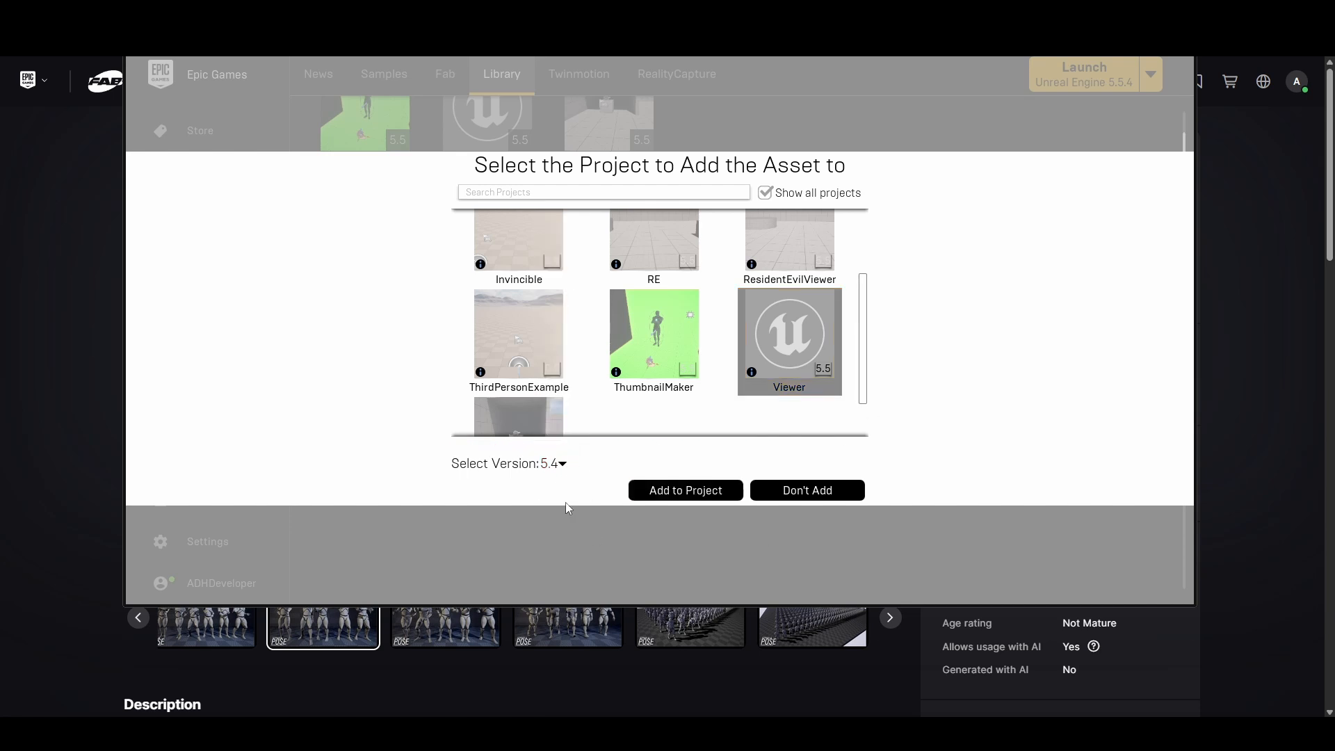
click(636, 491)
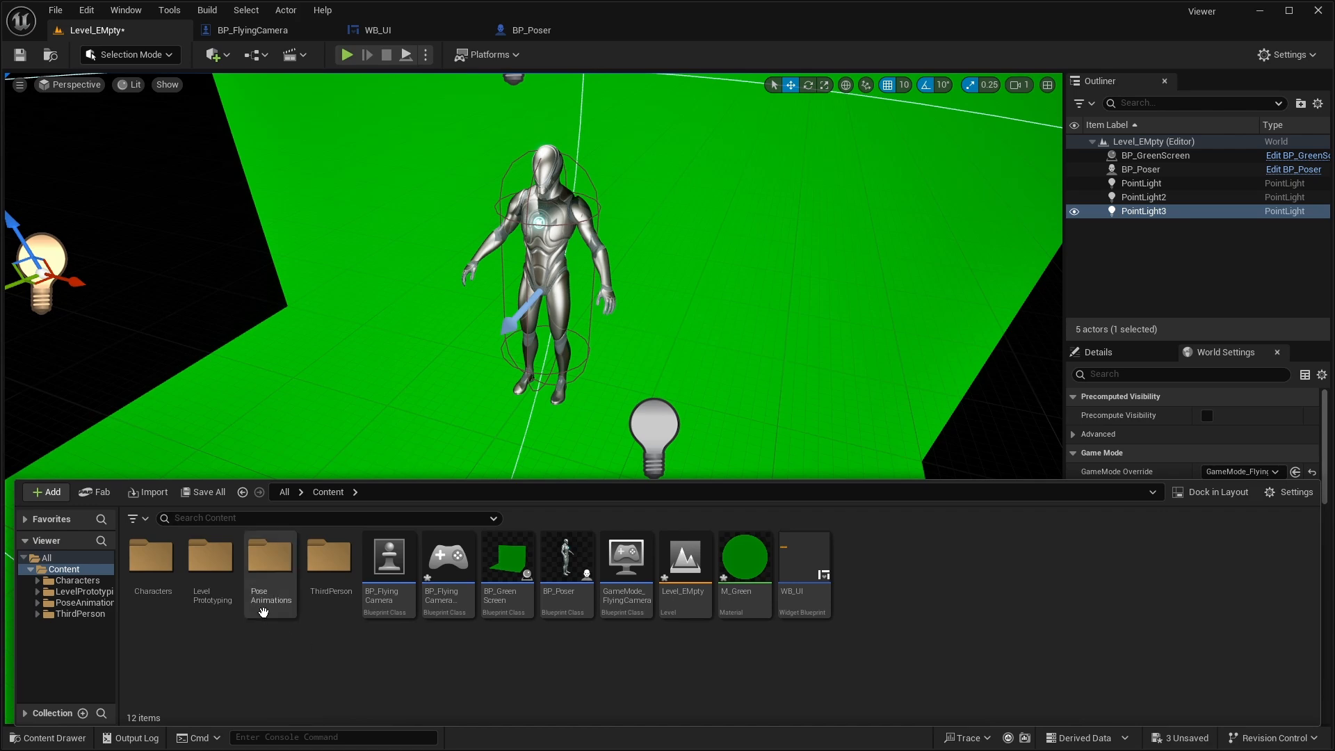
- In Unreal's PoseAnimations folder, search for "thumbs" and apply the A_ThumbsDown04 animation to the mannequin in the level
click(270, 567)
double_click(282, 572)
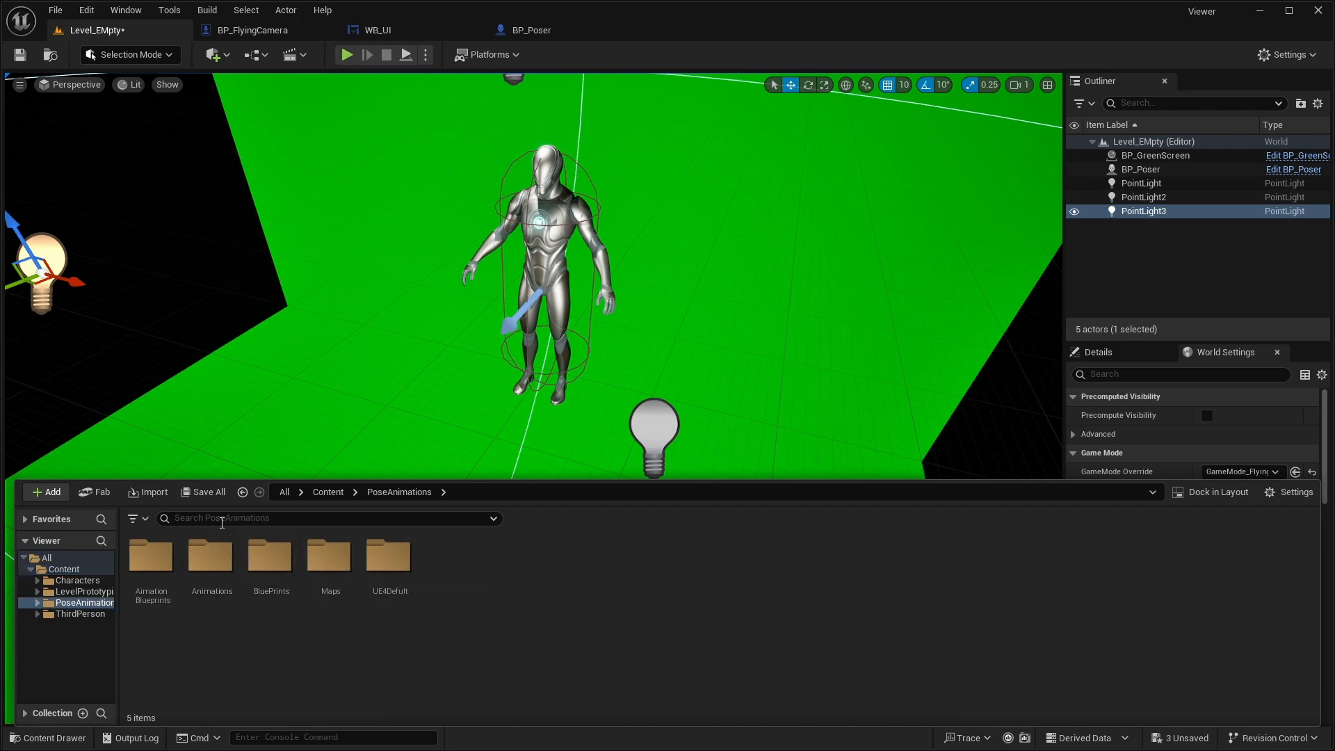
click(217, 518)
text(t)
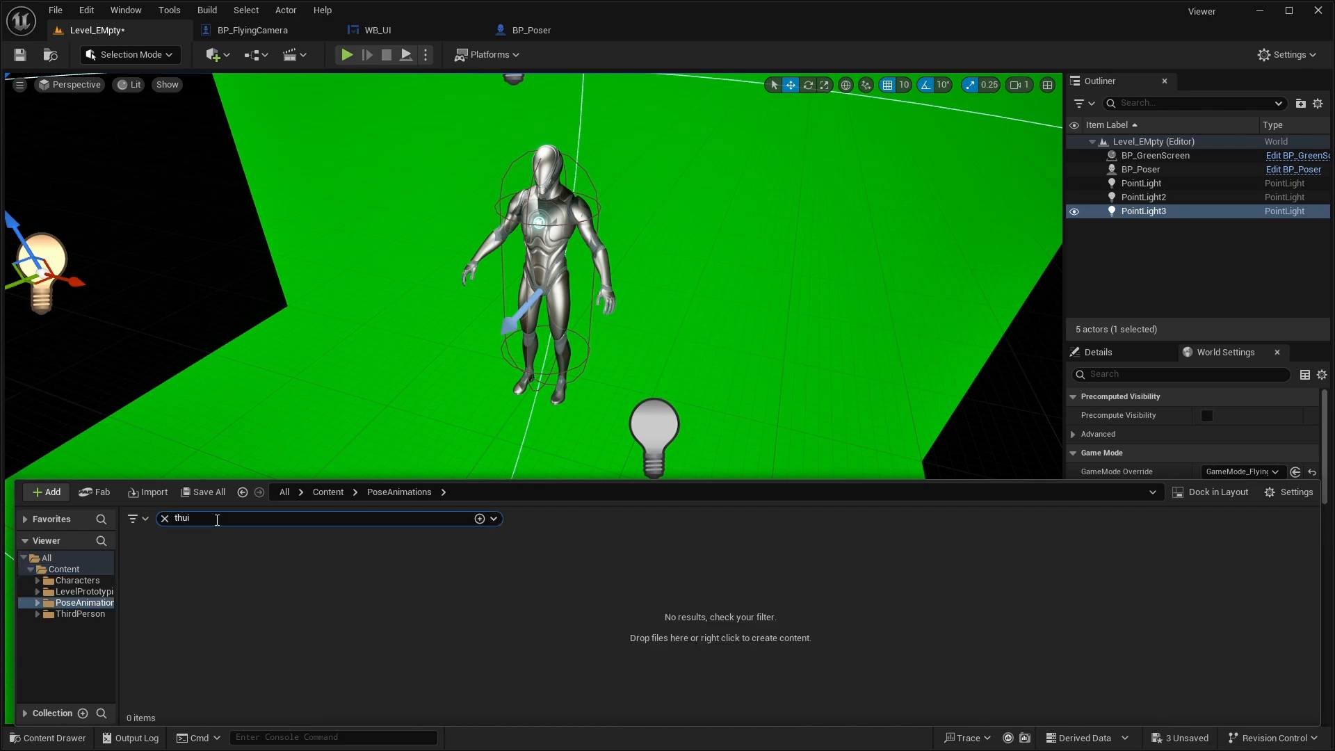
text(hui)
key(BackSpace)
text(mbs)
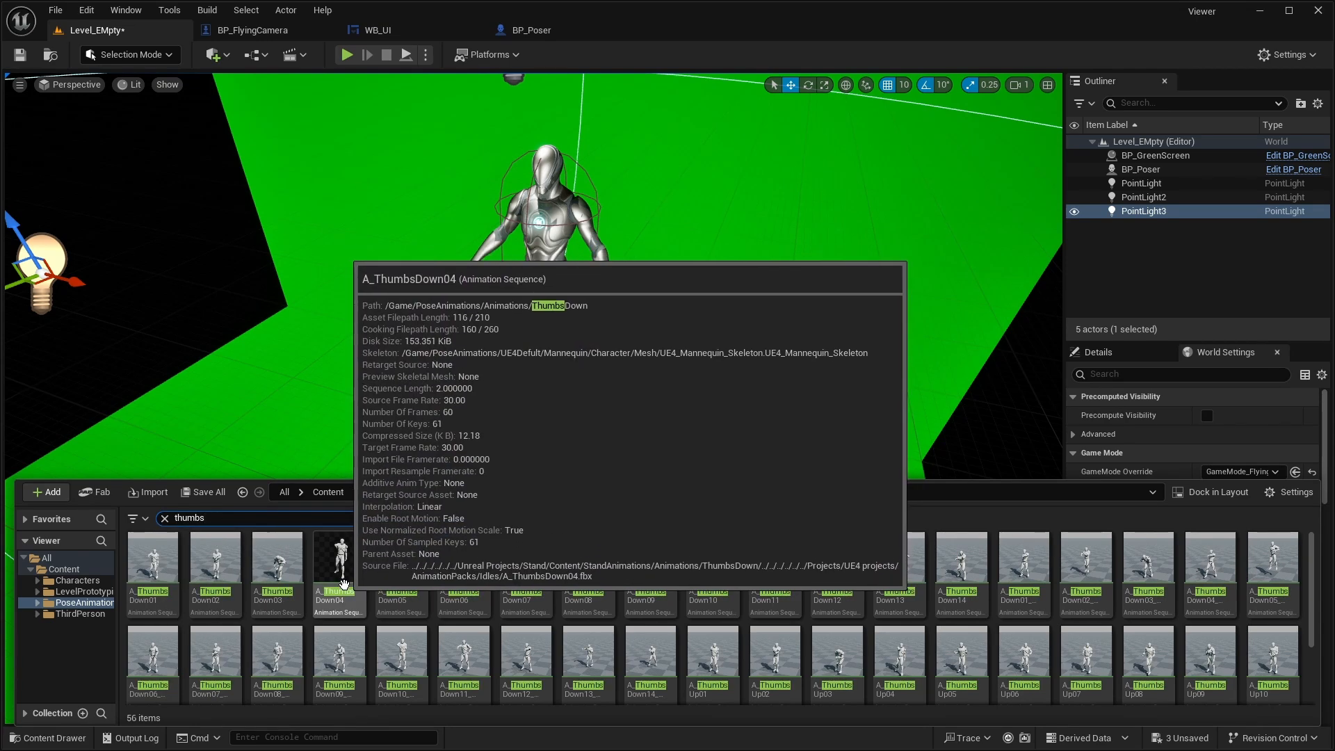
drag(345, 566, 545, 251)
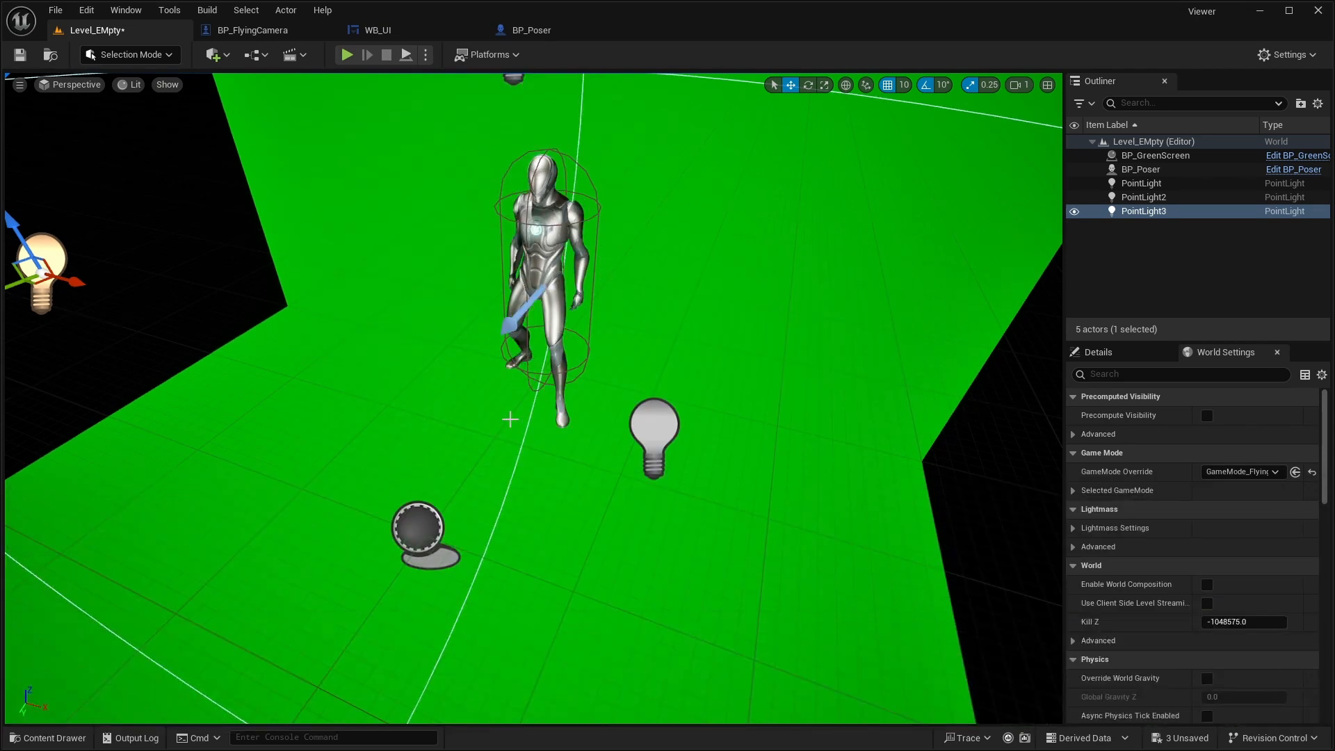
- Select BP_Poser and raise its animation's Initial Position until the mannequin holds the thumbs-down pose
mouse_move(493, 419)
right_down()
mouse_move(489, 389)
mouse_move(493, 418)
right_up()
click(492, 418)
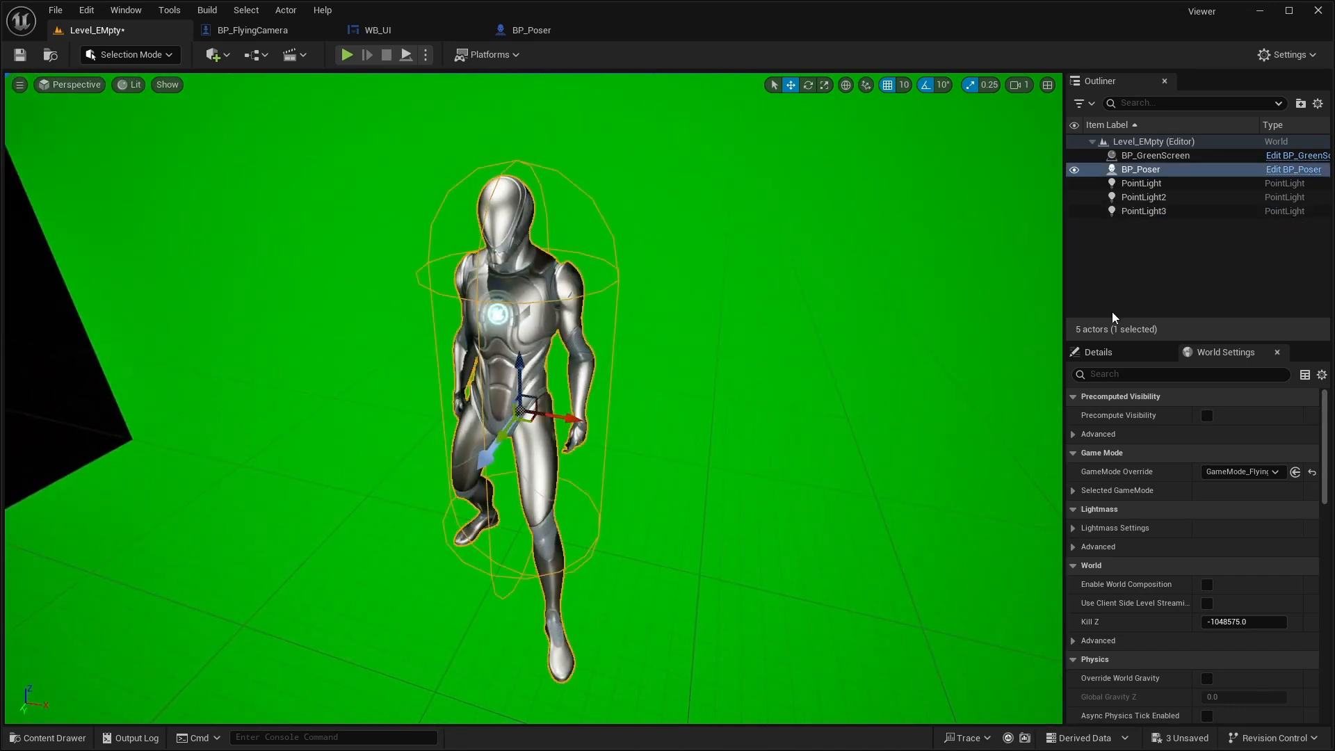
click(1110, 353)
scroll(1210, 556, down, 2)
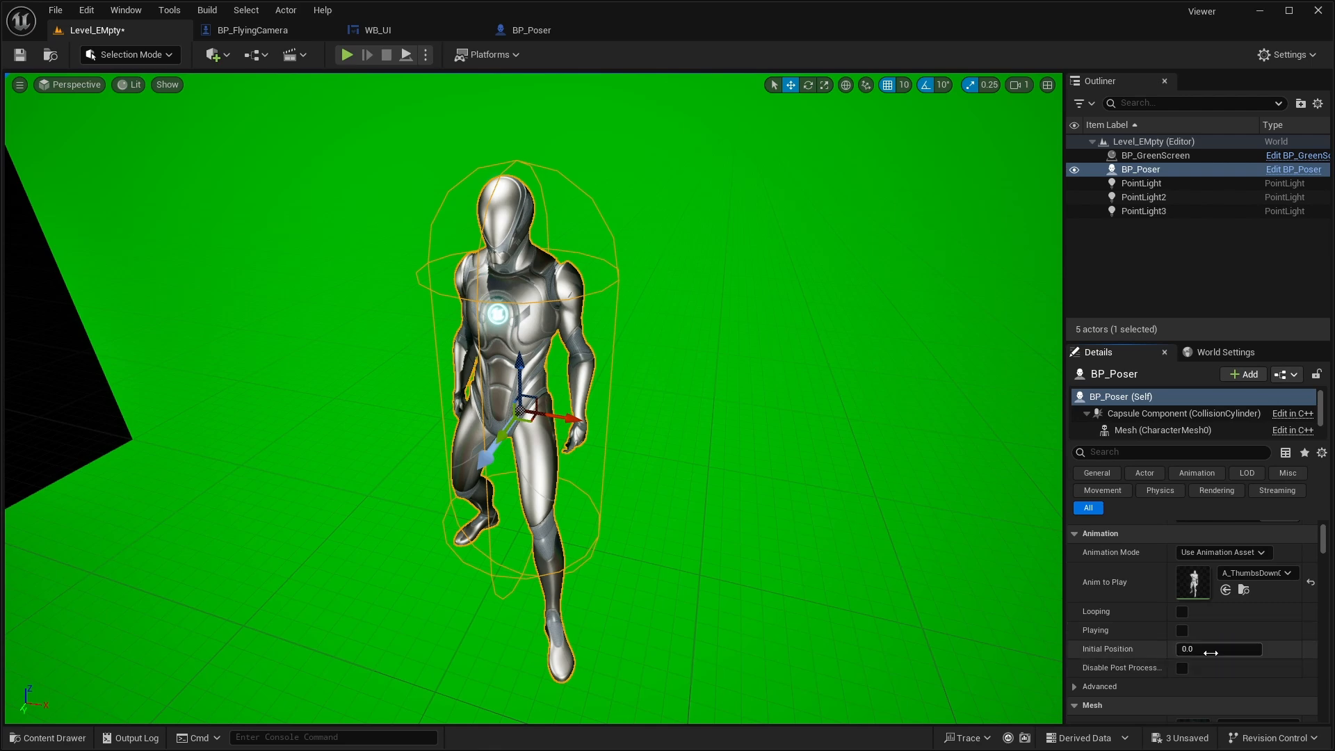
drag(1205, 645, 1288, 644)
- Play the level and fly the camera around the mannequin to frame its thumbs-down pose against the green screen
click(346, 54)
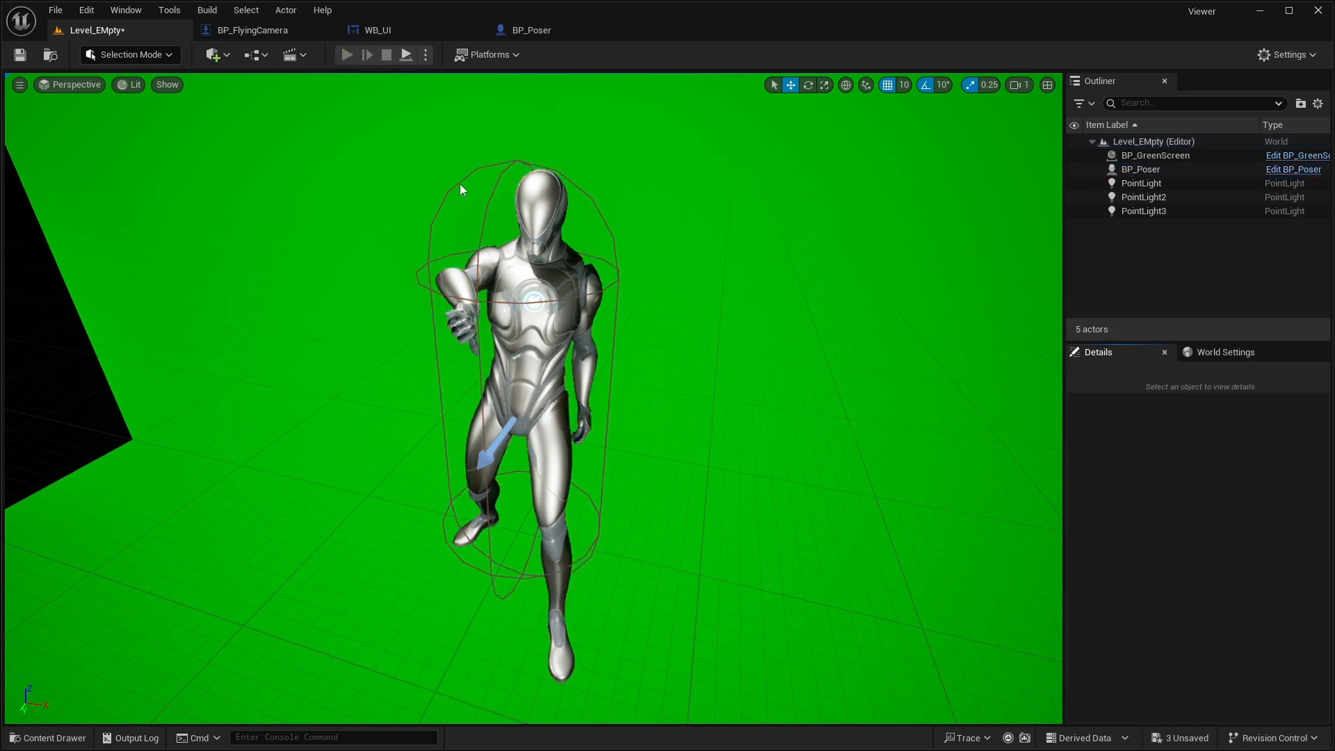
key(w)
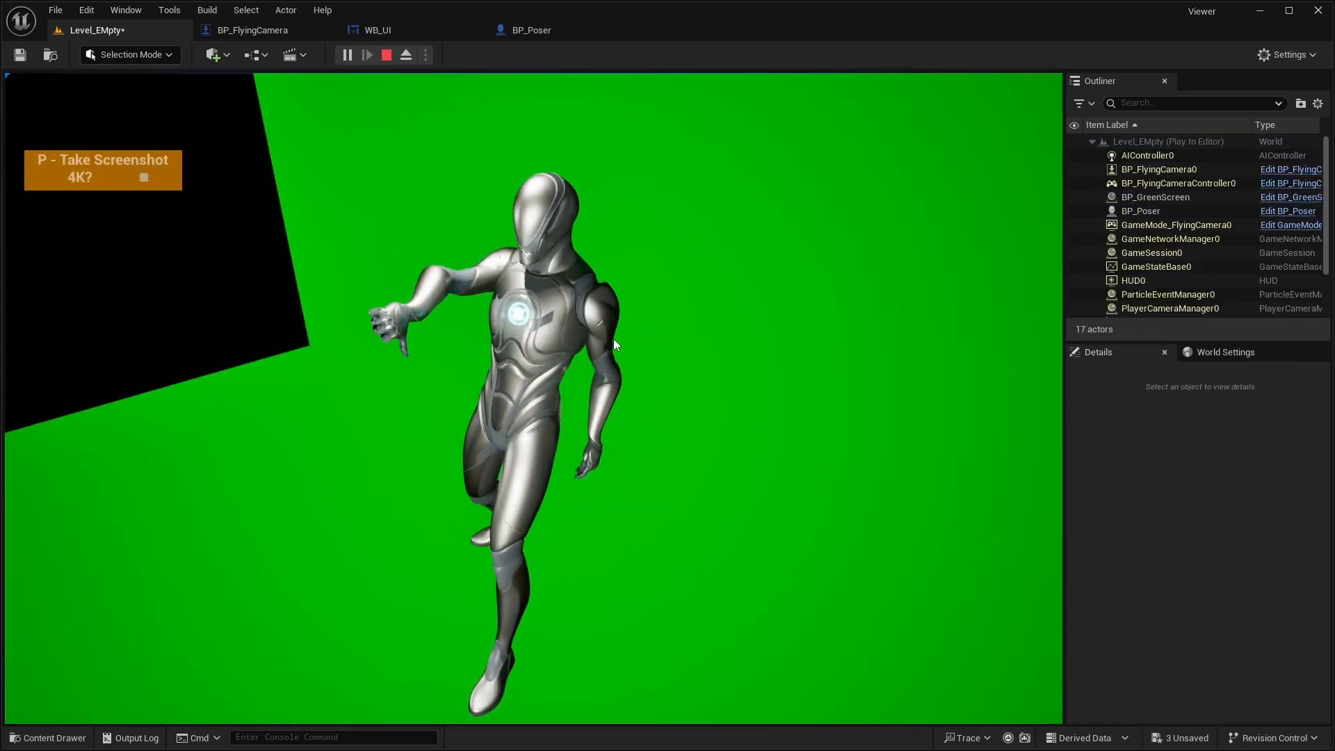
key(s)
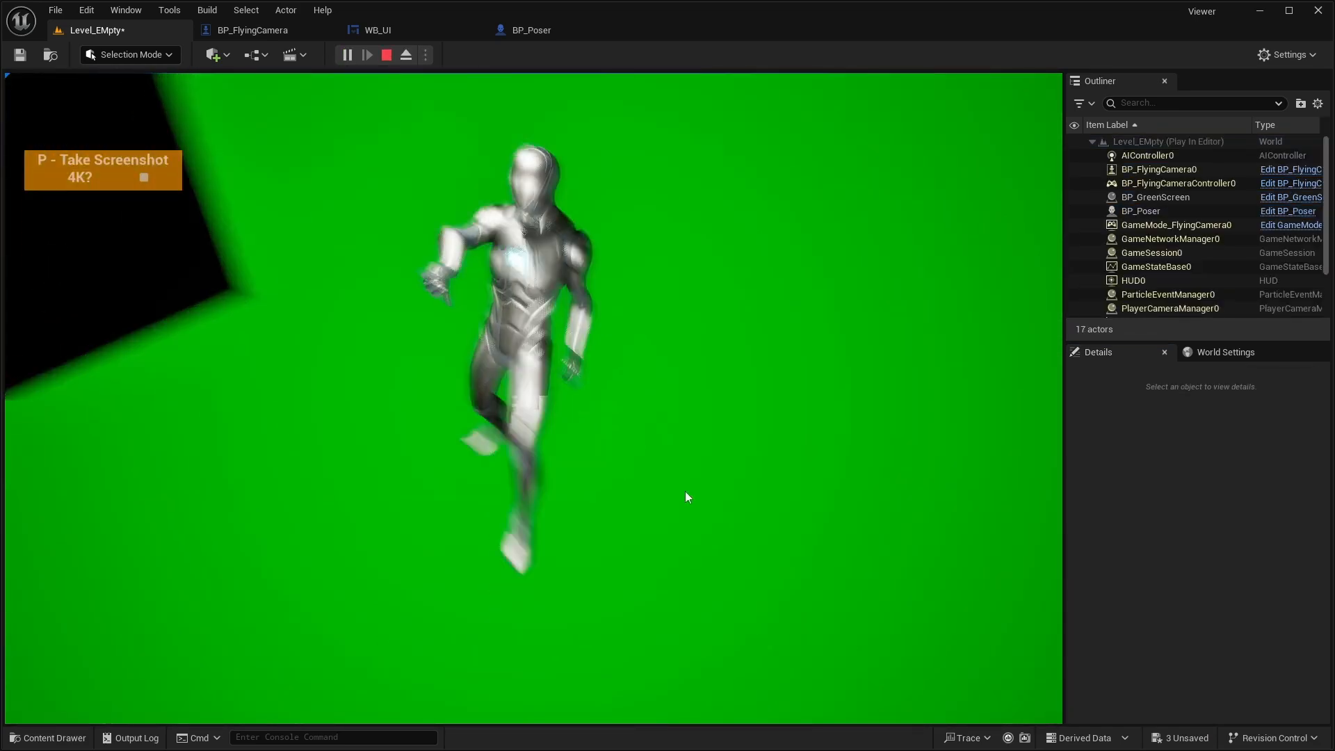
key(a)
key(w)
key(s)
key(w)
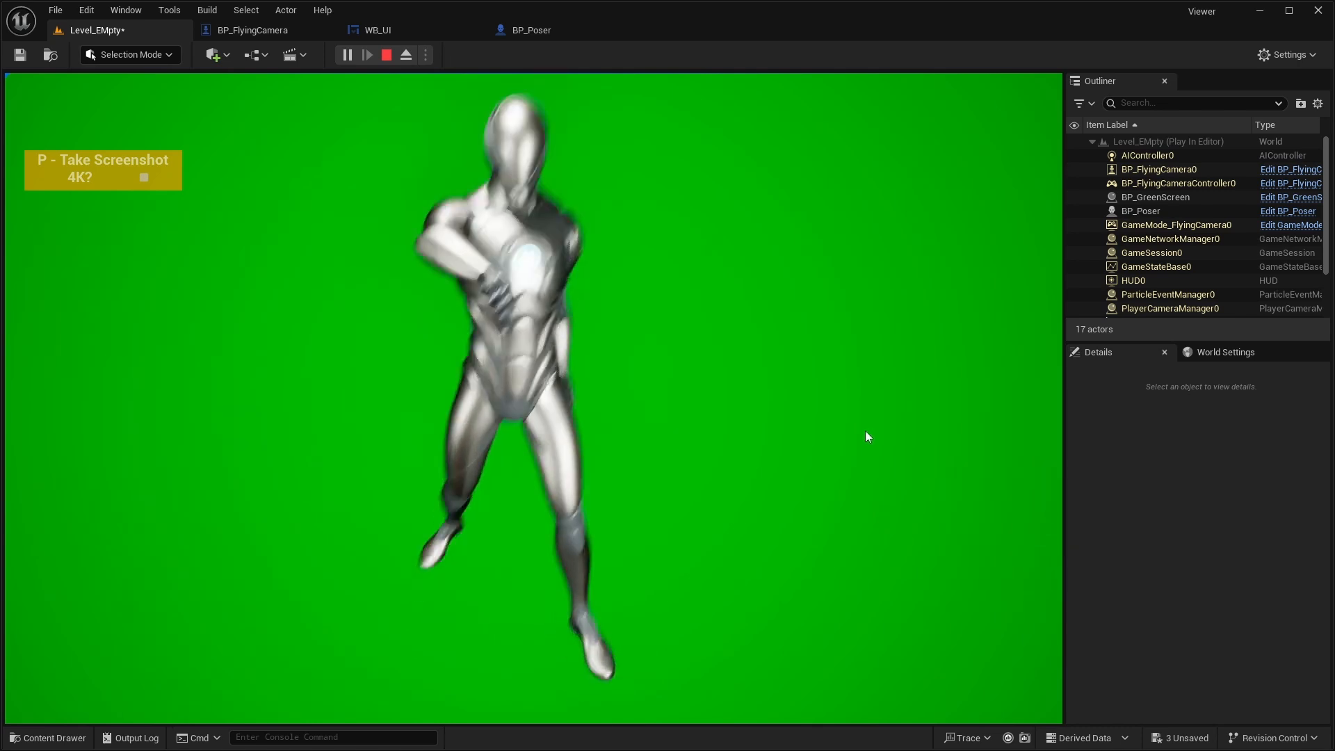
key(s)
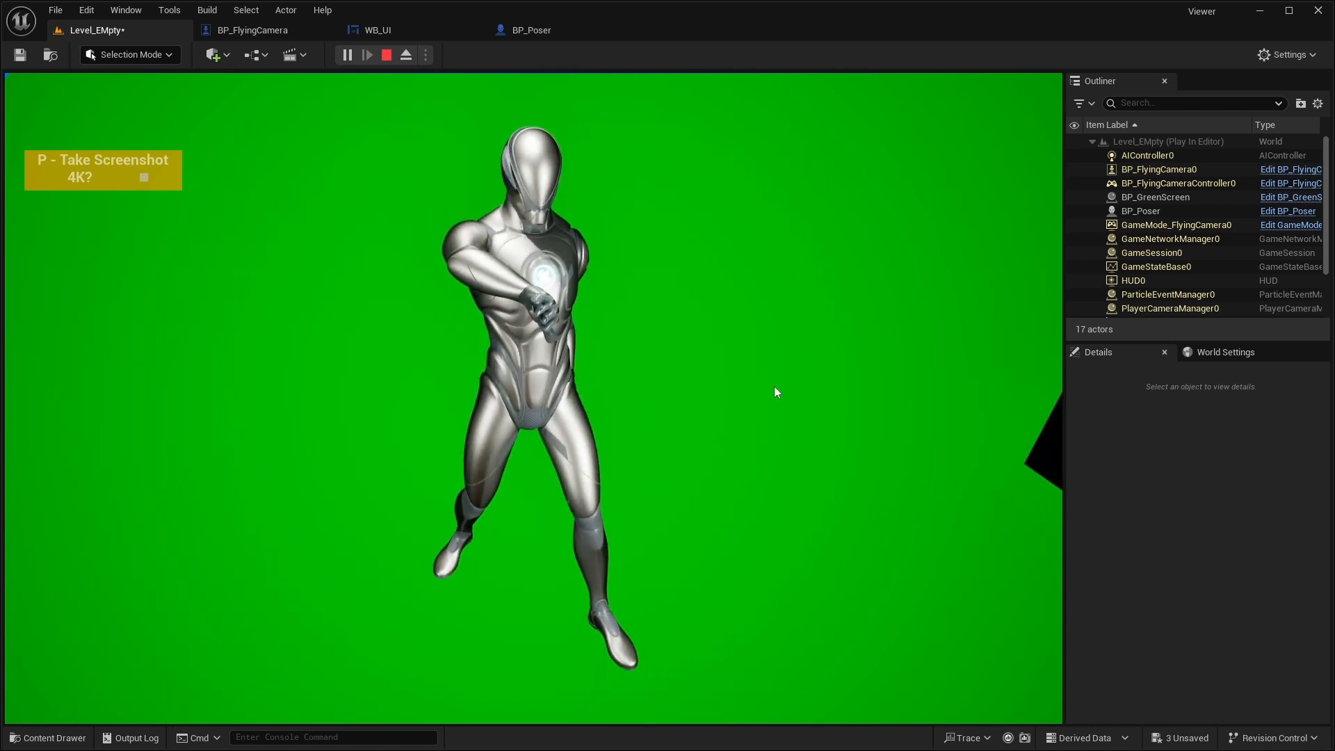